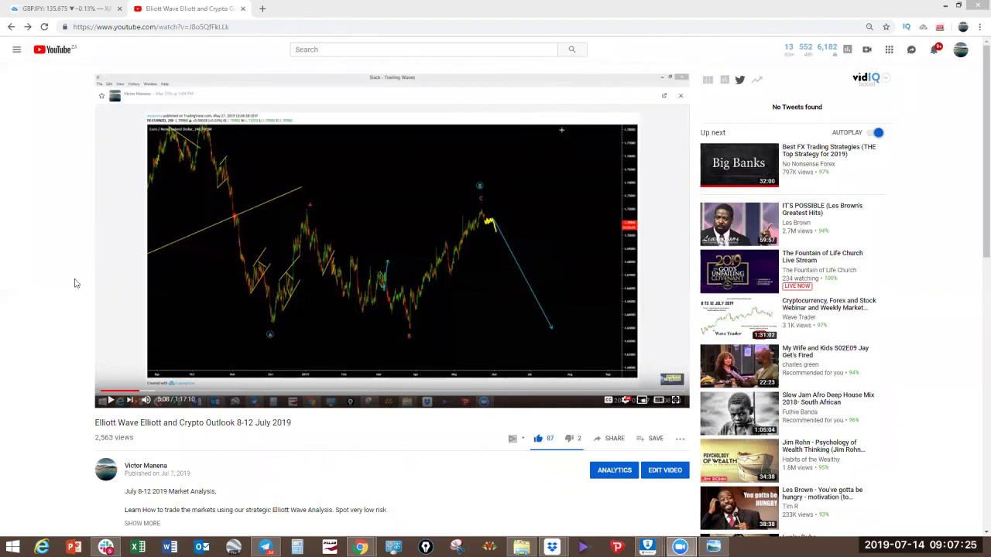
# Expand the video description and examine last week's setups and the weekly outlook list for 8-12 July 2019.
pyautogui.click(50, 275)
pyautogui.scroll(-2, 229, 269)
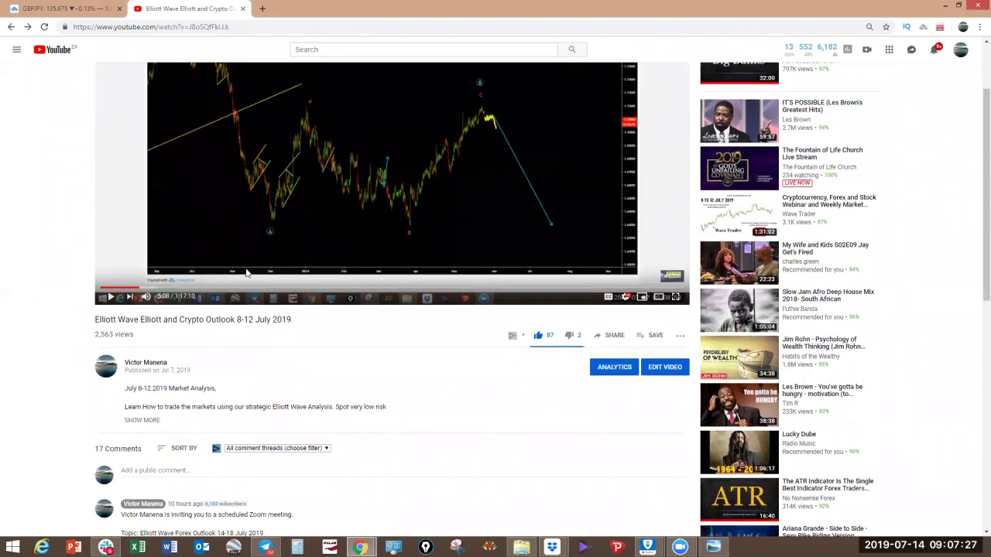
pyautogui.click(142, 421)
pyautogui.scroll(-2, 317, 433)
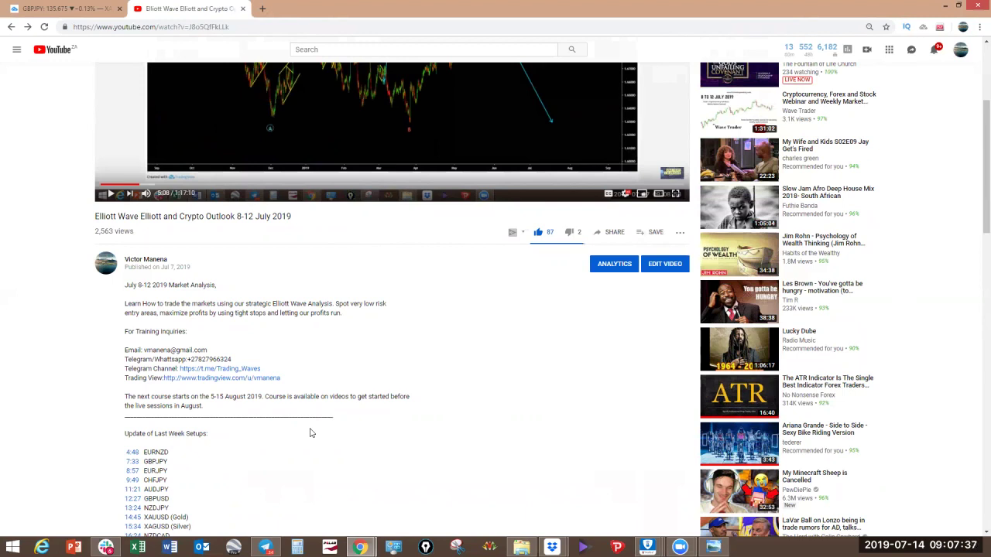
pyautogui.scroll(-1, 310, 433)
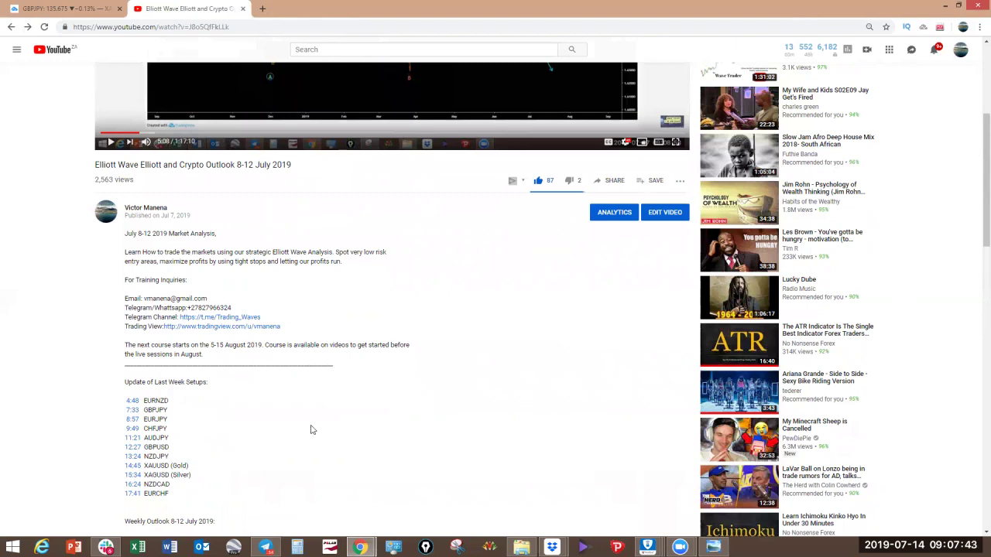
pyautogui.scroll(-2, 310, 430)
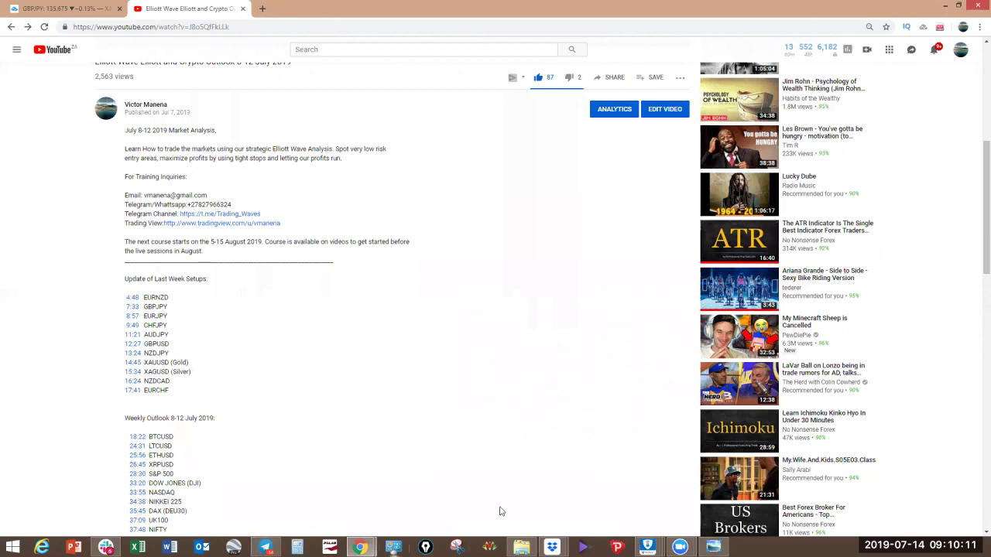
# Switch to Slack and open the weekly British Pound / U.S. Dollar chart posted at 9:58 PM in the gbpusd channel.
pyautogui.moveTo(106, 547)
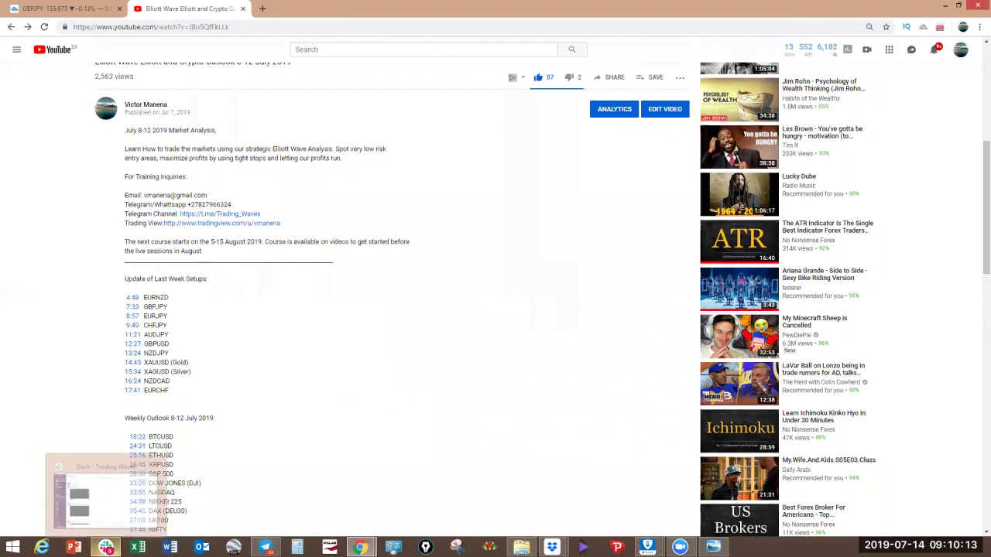
pyautogui.click(128, 499)
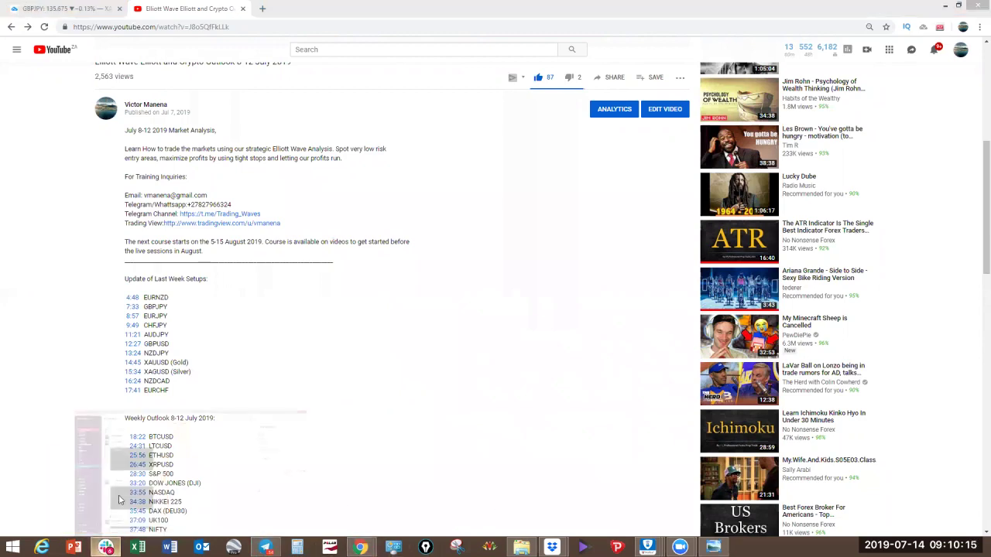
pyautogui.scroll(3, 271, 452)
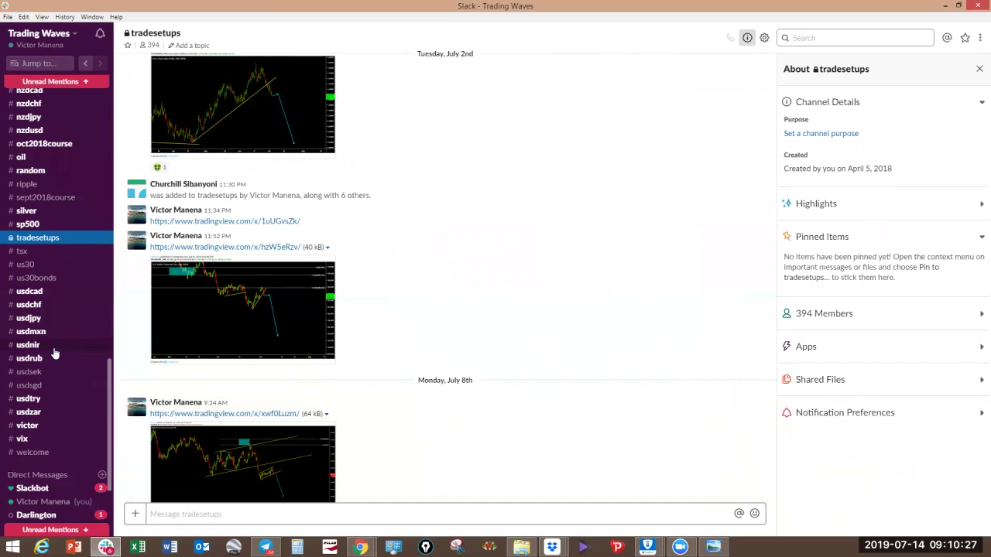
pyautogui.scroll(5, 54, 354)
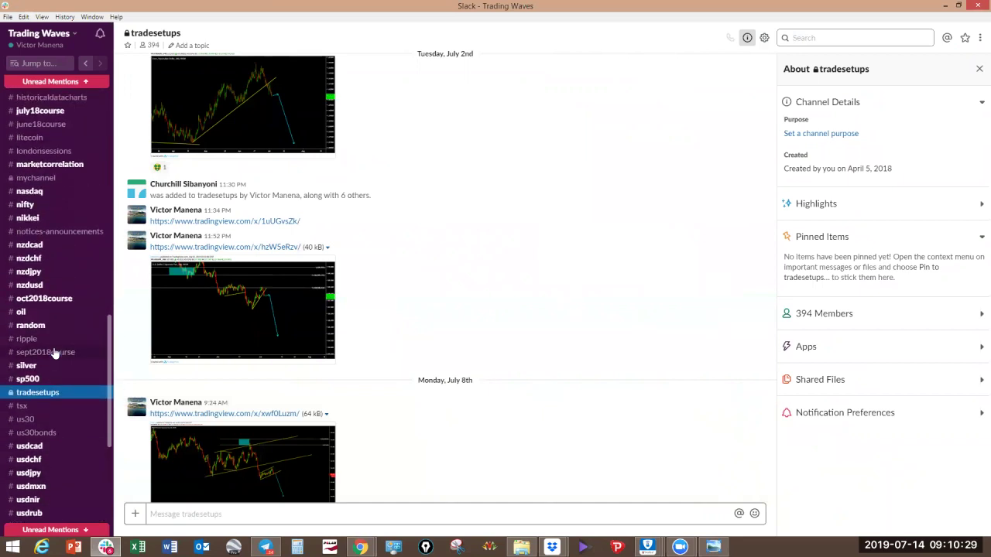
pyautogui.scroll(10, 54, 353)
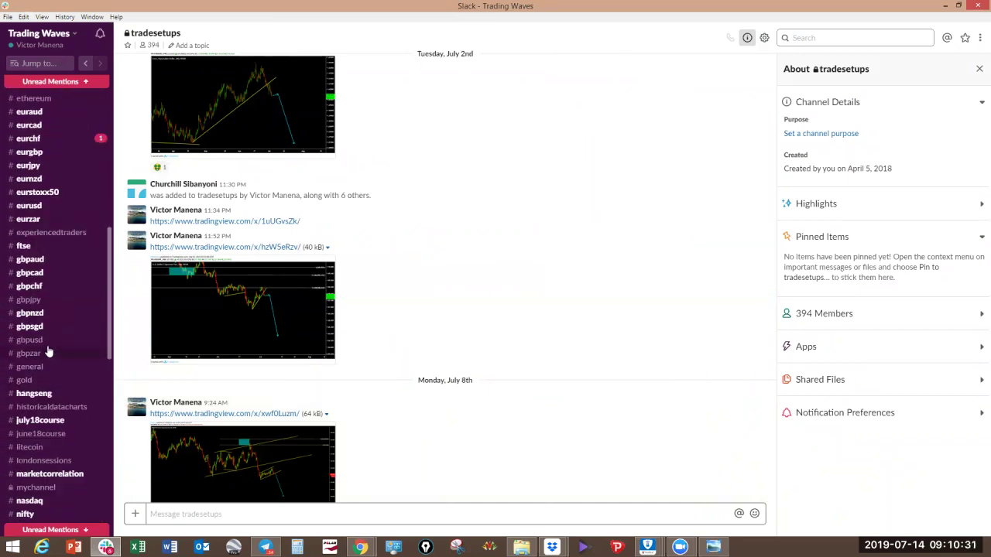
pyautogui.click(41, 341)
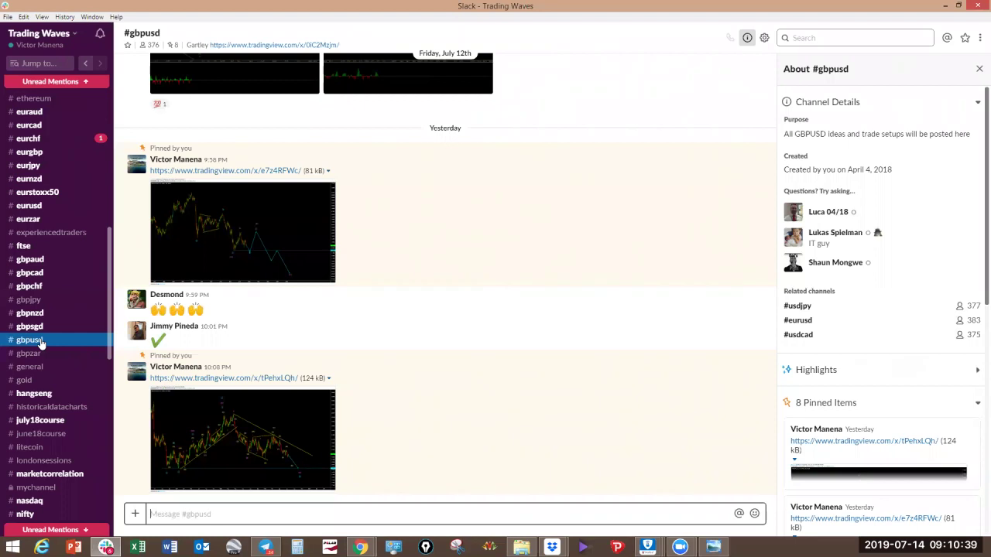
pyautogui.scroll(1, 380, 299)
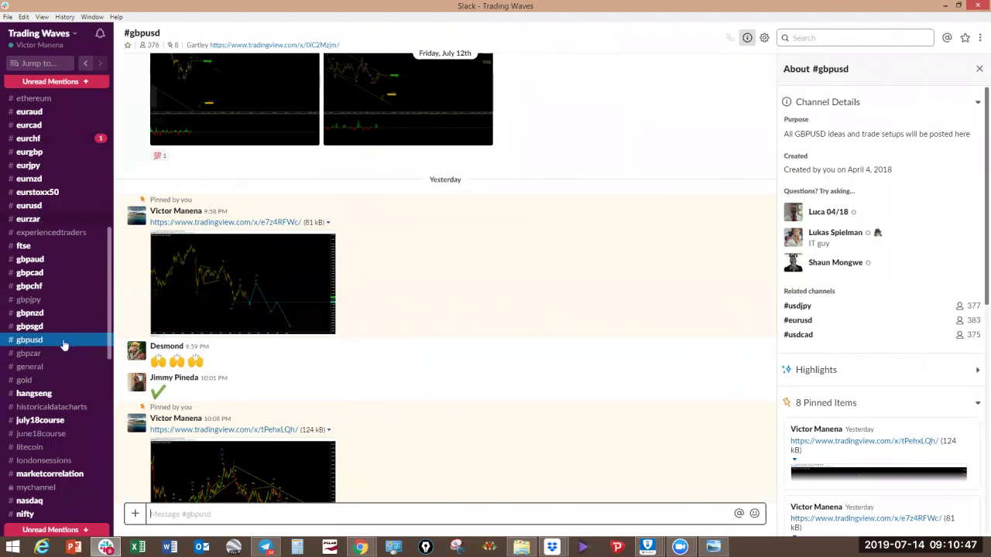
pyautogui.click(282, 291)
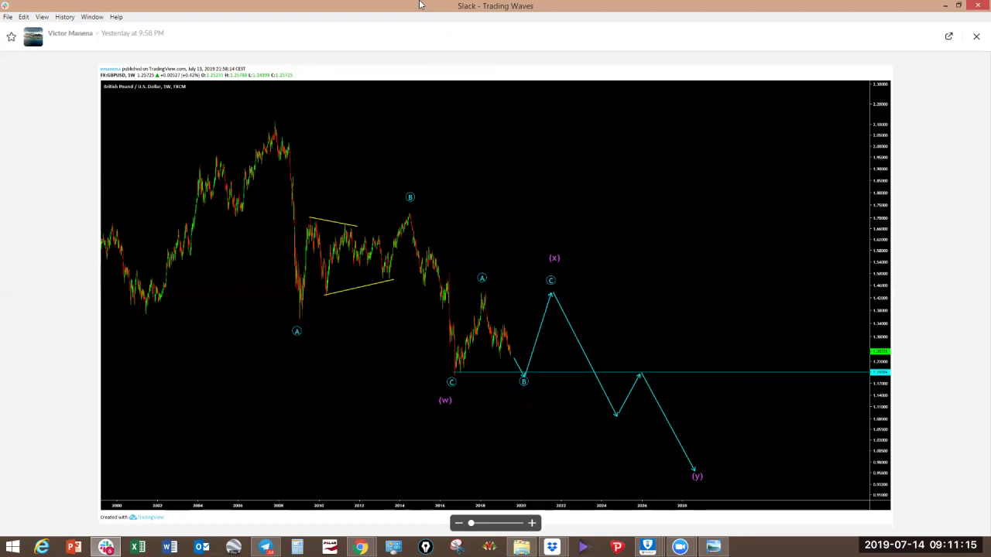
# Annotate the weekly chart in yellow, marking the overall decline and tracing the projected path through B, C and down towards (y).
pyautogui.moveTo(263, 133)
pyautogui.mouseDown()
pyautogui.moveTo(633, 418)
pyautogui.moveTo(681, 473)
pyautogui.mouseUp()
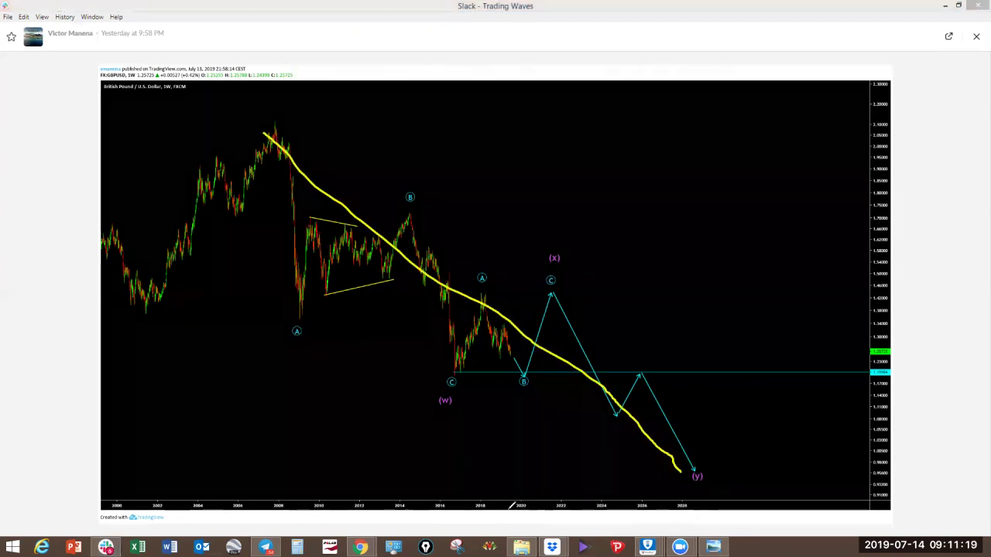
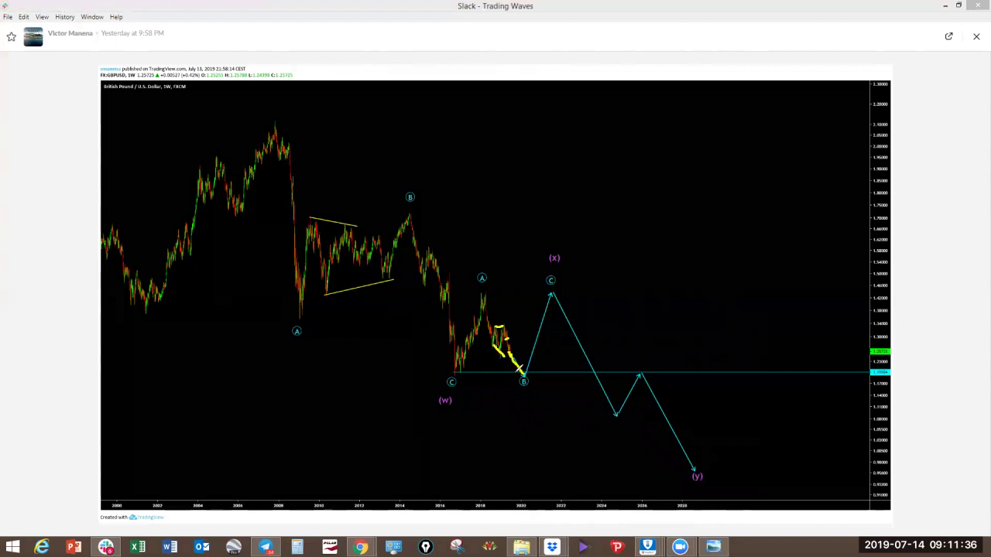
pyautogui.moveTo(533, 354); pyautogui.dragTo(551, 298)
pyautogui.moveTo(491, 295)
pyautogui.mouseDown()
pyautogui.moveTo(538, 295)
pyautogui.moveTo(622, 410)
pyautogui.moveTo(680, 447)
pyautogui.mouseUp()
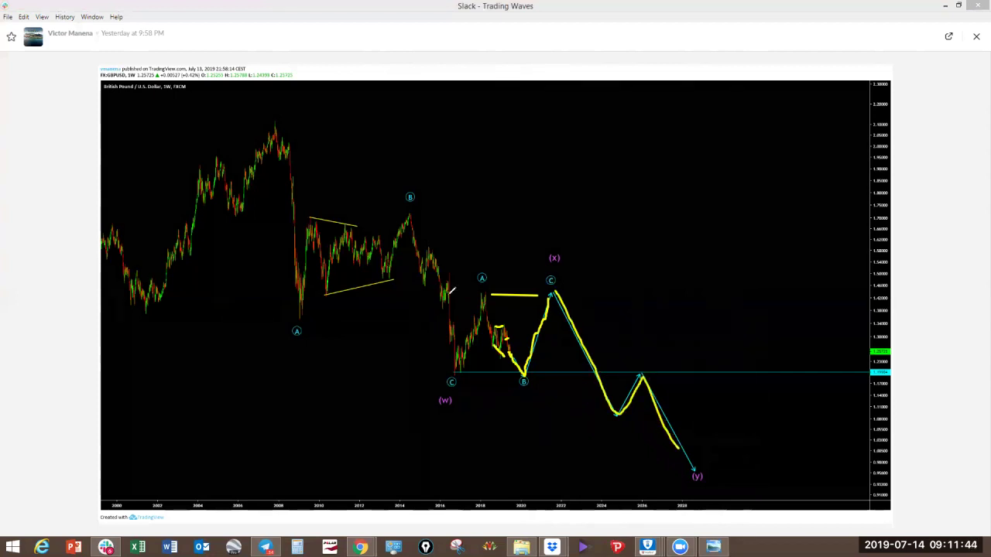
# Trace the (w)-(x)-(y) swings on the weekly chart in purple, and clear all annotations.
pyautogui.moveTo(275, 128); pyautogui.dragTo(462, 367)
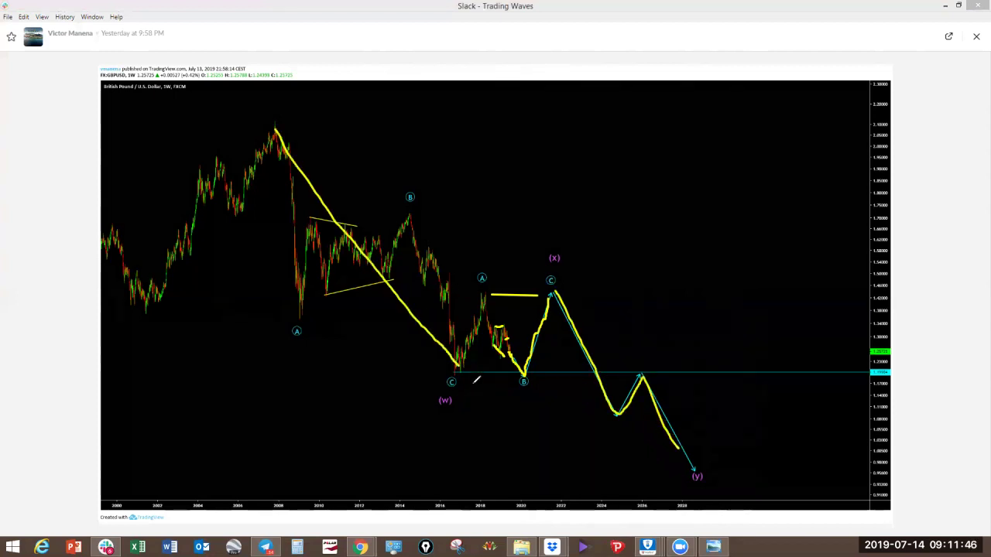
pyautogui.hotkey('ctrl', 'z')
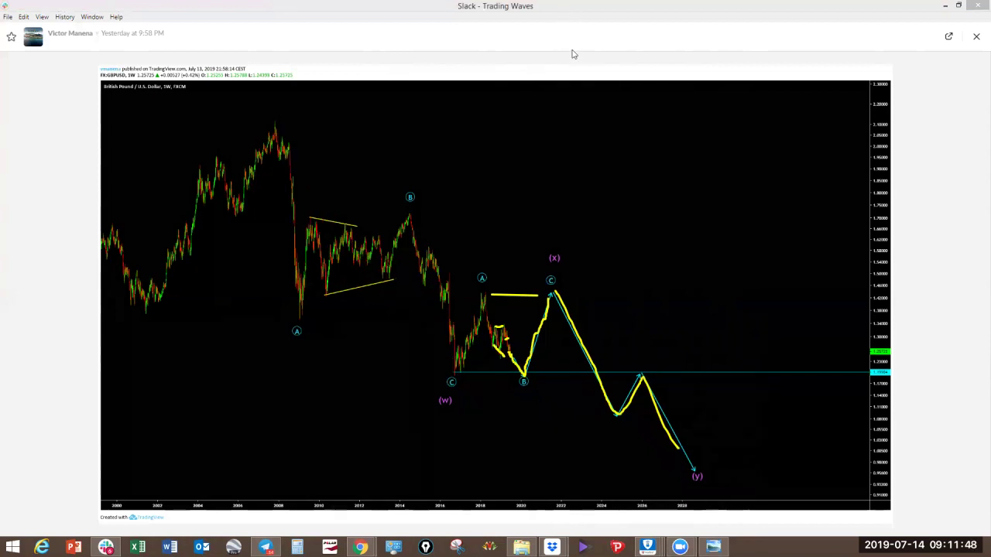
pyautogui.moveTo(273, 119)
pyautogui.mouseDown()
pyautogui.moveTo(428, 322)
pyautogui.moveTo(443, 367)
pyautogui.moveTo(554, 288)
pyautogui.moveTo(668, 471)
pyautogui.mouseUp()
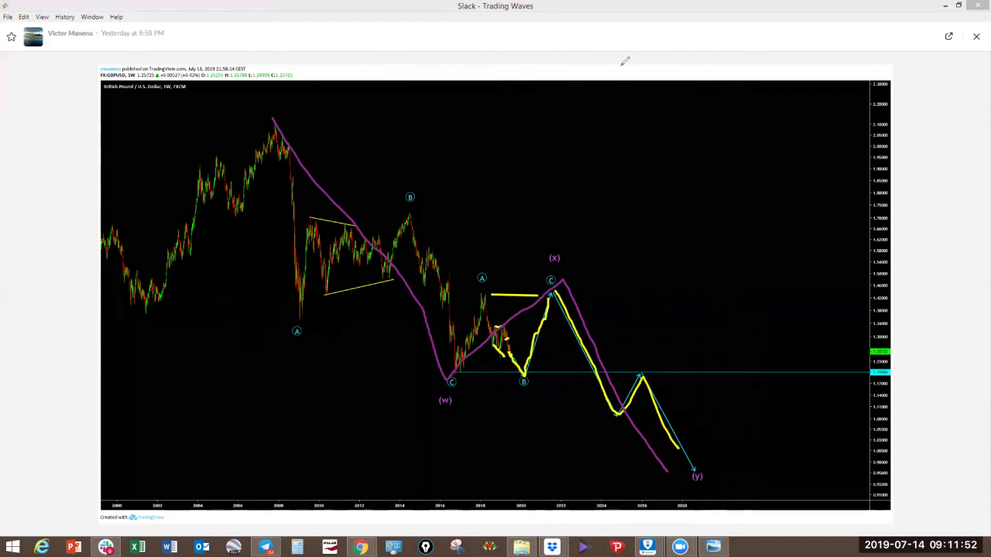
pyautogui.press('Escape')
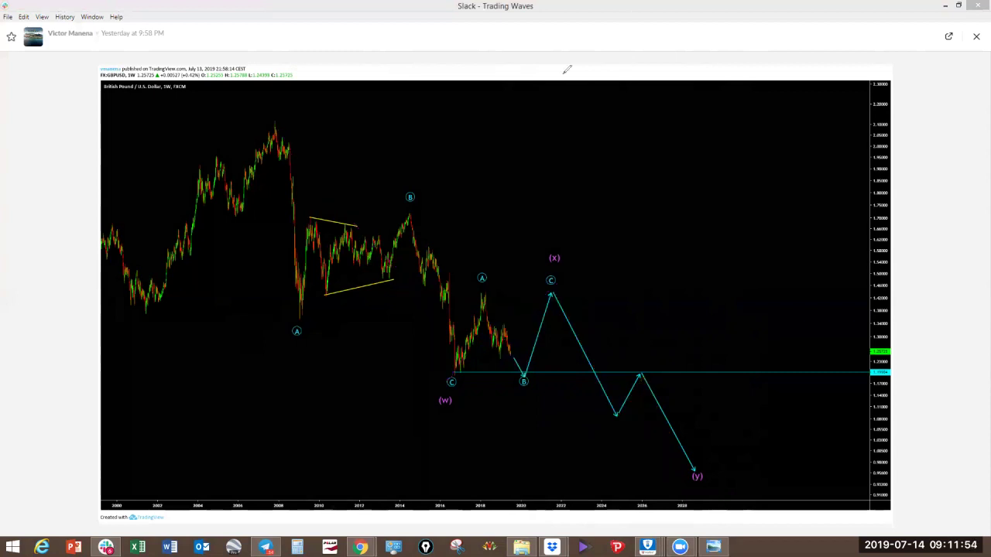
# Close the weekly chart and open the daily GBPUSD chart posted at 10:08 PM.
pyautogui.click(975, 45)
pyautogui.scroll(-1, 377, 316)
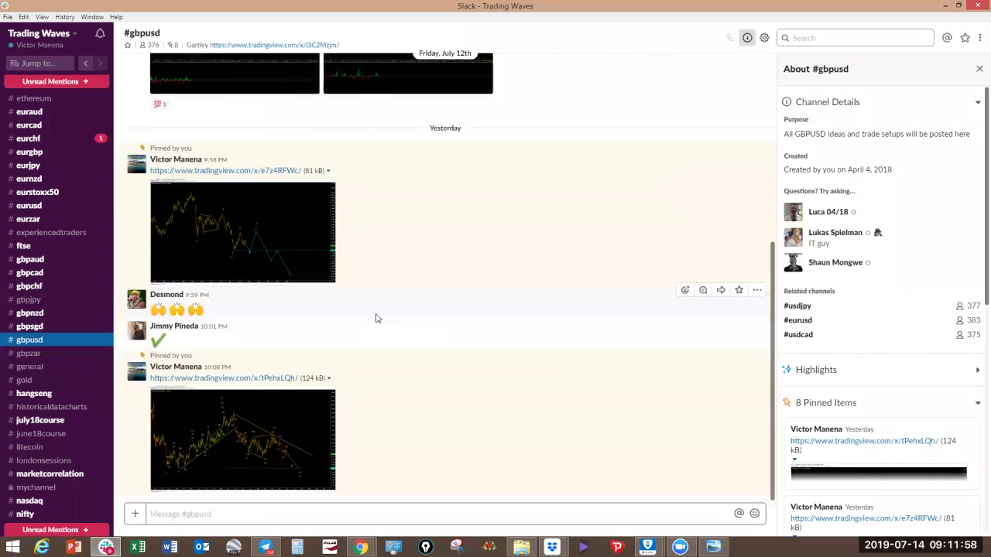
pyautogui.click(203, 454)
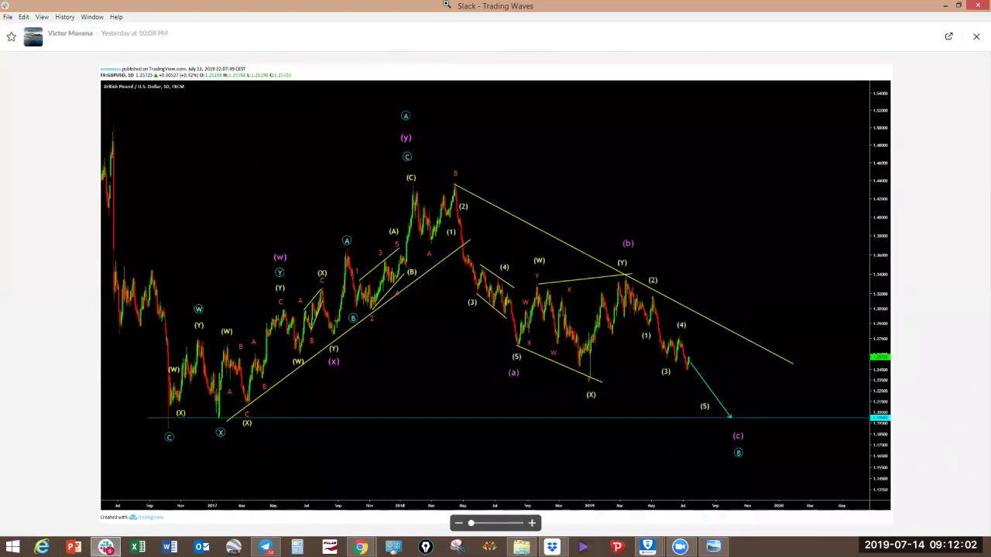
# Circle the decline from (b) towards (5) in purple on the daily chart, and clear the markings.
pyautogui.moveTo(702, 328)
pyautogui.mouseDown()
pyautogui.moveTo(671, 394)
pyautogui.moveTo(718, 390)
pyautogui.moveTo(678, 292)
pyautogui.mouseUp()
pyautogui.moveTo(693, 361)
pyautogui.mouseDown()
pyautogui.moveTo(696, 350)
pyautogui.moveTo(689, 367)
pyautogui.moveTo(693, 355)
pyautogui.moveTo(713, 408)
pyautogui.mouseUp()
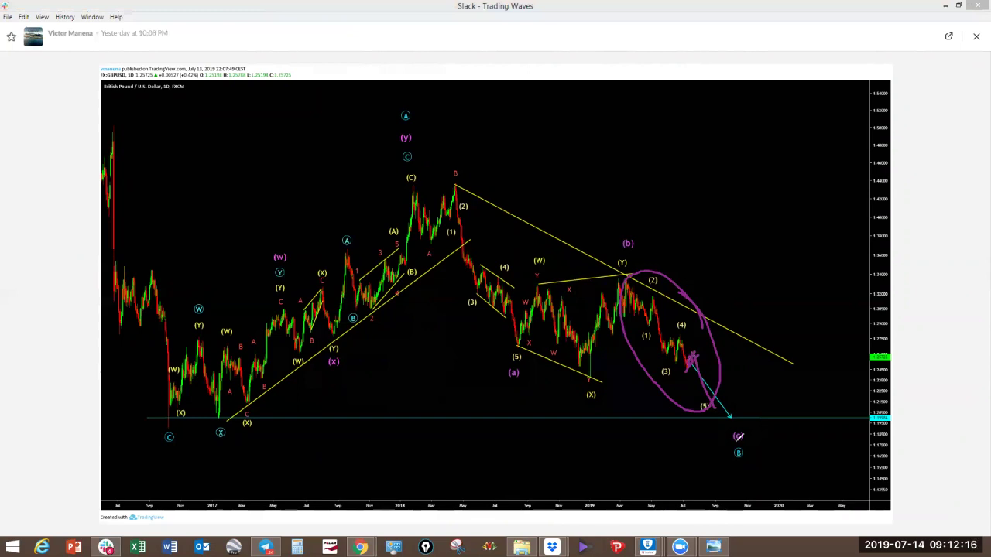
pyautogui.click(624, 35)
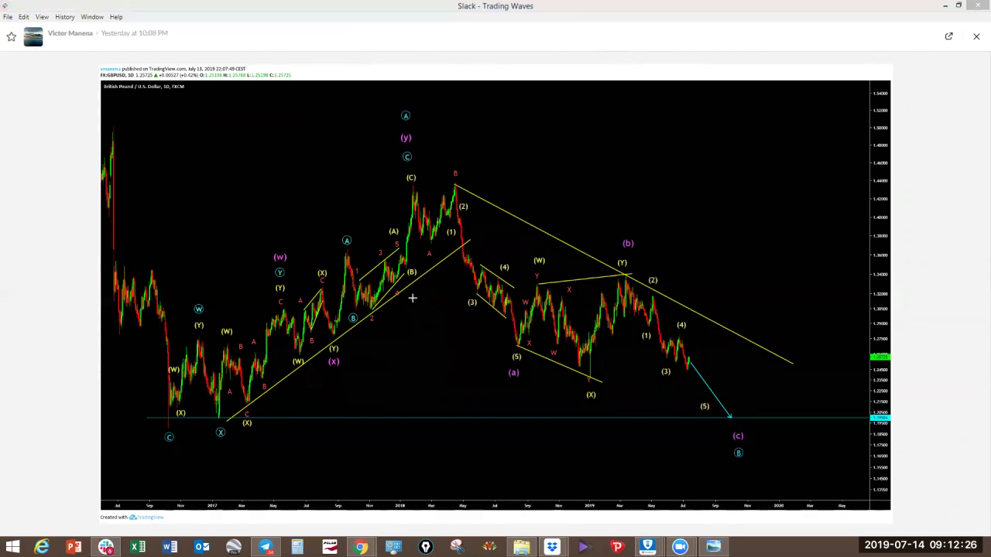
# Draw yellow arrows from the B peak to the (X) low and along the first rise, and undo the latter.
pyautogui.moveTo(457, 185)
pyautogui.mouseDown()
pyautogui.moveTo(571, 375)
pyautogui.moveTo(589, 384)
pyautogui.mouseUp()
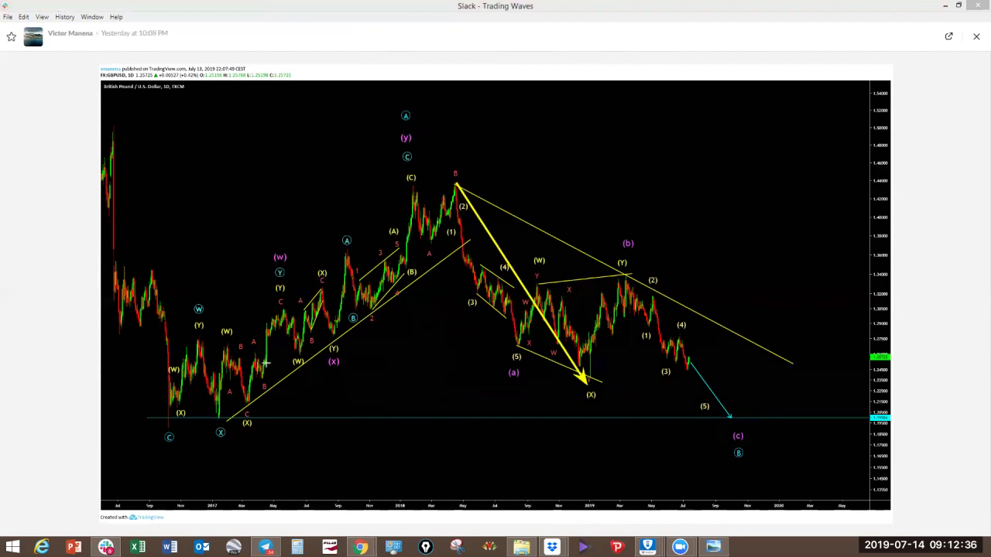
pyautogui.moveTo(179, 400); pyautogui.dragTo(283, 288)
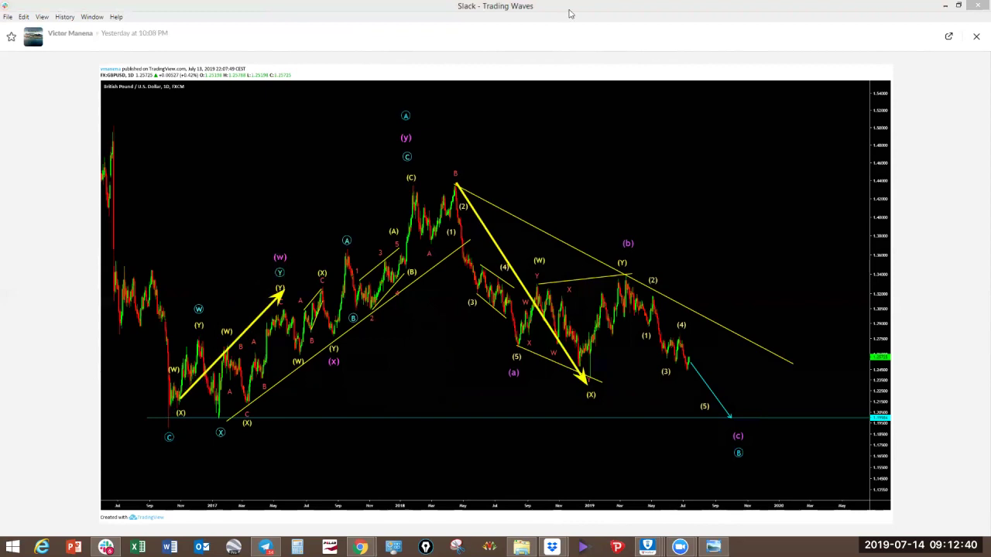
pyautogui.click(571, 51)
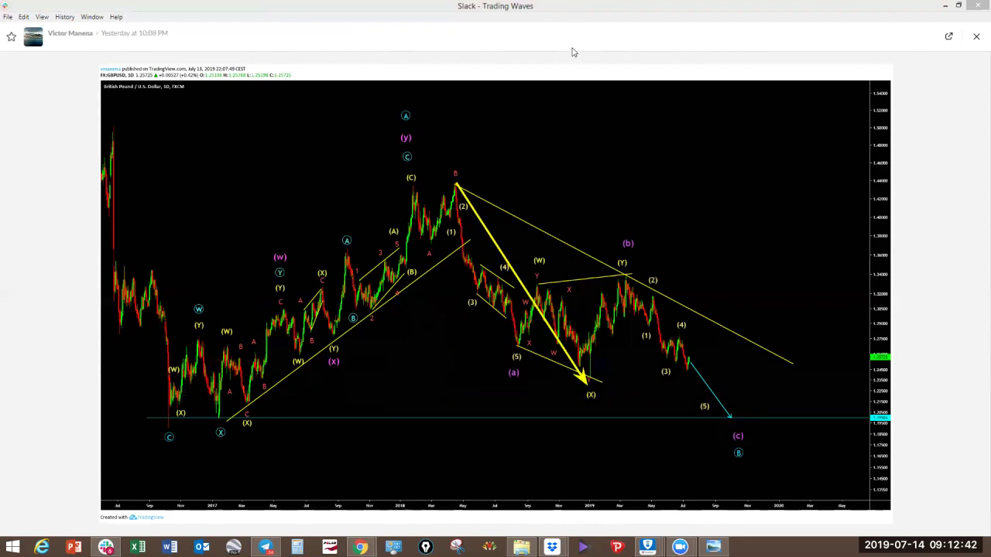
# Draw purple arrows along the (w), (x), (y) and (a) swings, then close the daily chart and clear the drawings.
pyautogui.moveTo(169, 423)
pyautogui.mouseDown()
pyautogui.moveTo(282, 261)
pyautogui.moveTo(288, 293)
pyautogui.moveTo(333, 338)
pyautogui.moveTo(435, 204)
pyautogui.moveTo(415, 186)
pyautogui.moveTo(524, 354)
pyautogui.mouseUp()
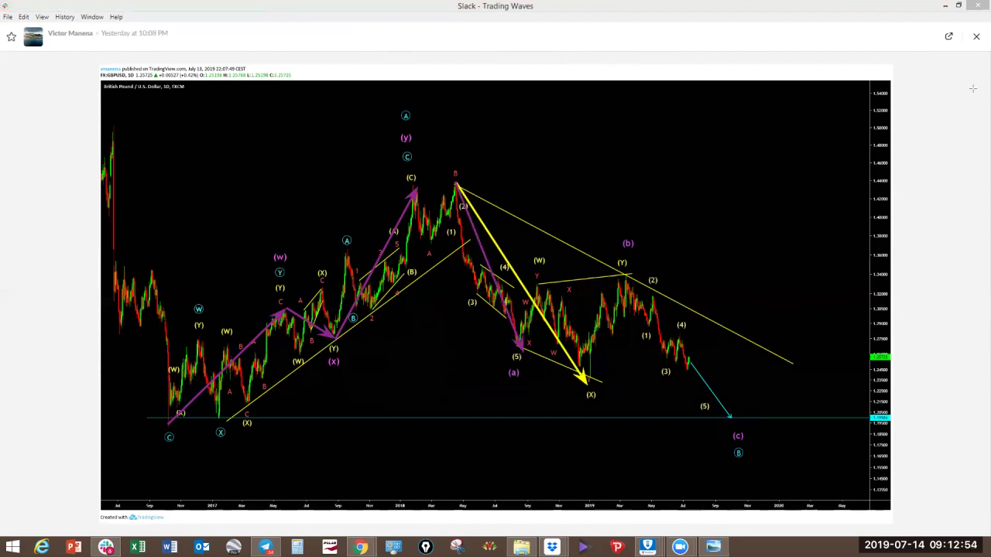
pyautogui.click(978, 36)
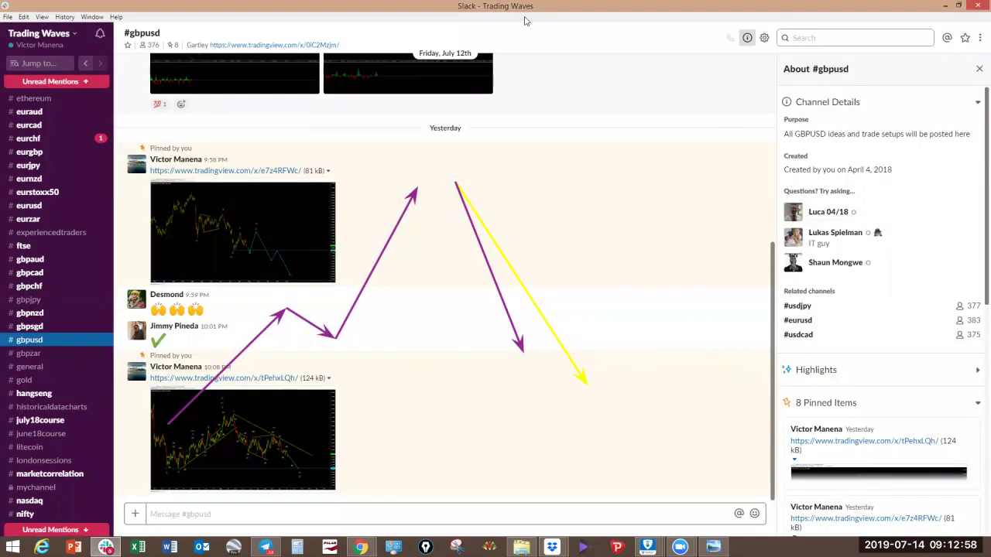
pyautogui.press('Escape')
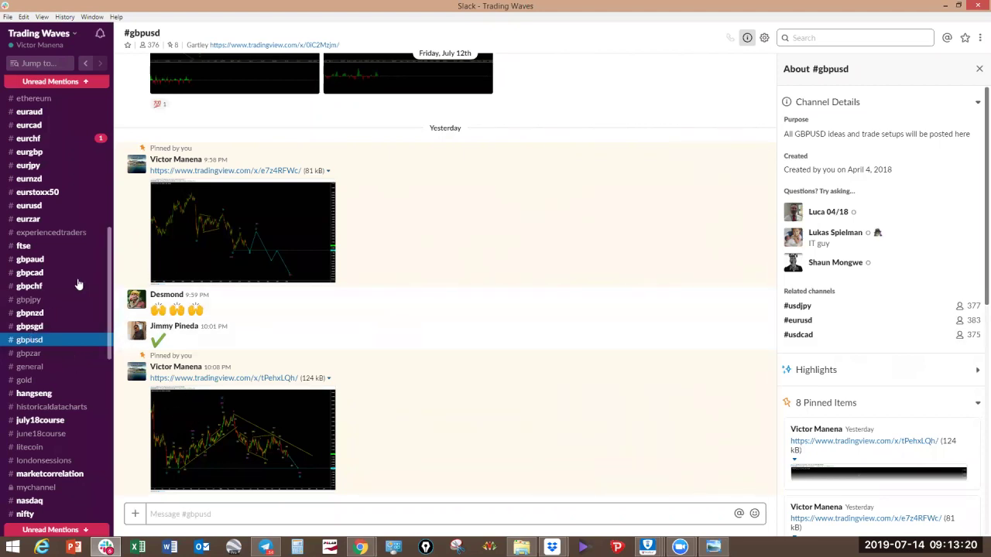
# Review the pinned Bitcoin / U.S. Dollar daily chart in the bitcoin channel and close it.
pyautogui.scroll(4, 78, 294)
pyautogui.scroll(-6, 47, 372)
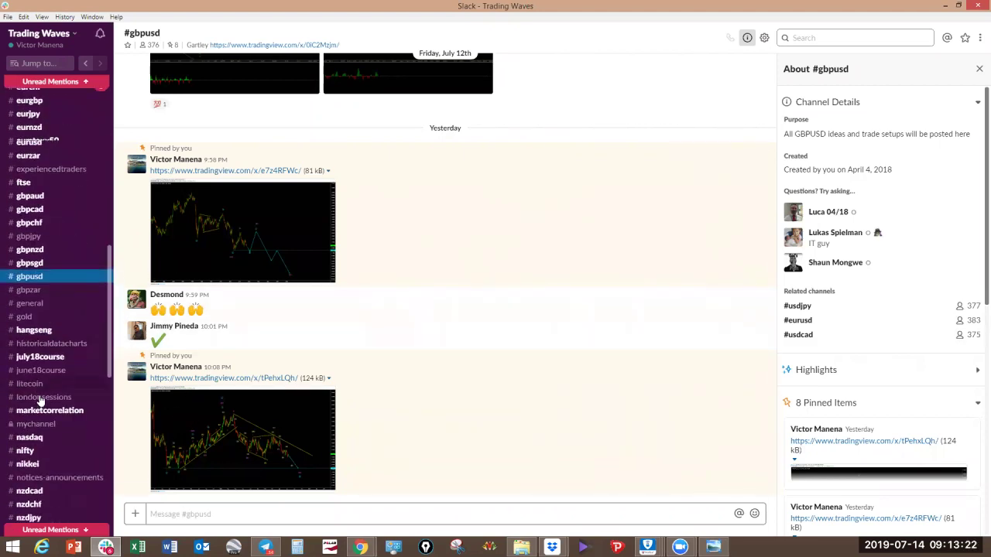
pyautogui.scroll(-1, 43, 400)
pyautogui.scroll(2, 45, 325)
pyautogui.scroll(4, 44, 331)
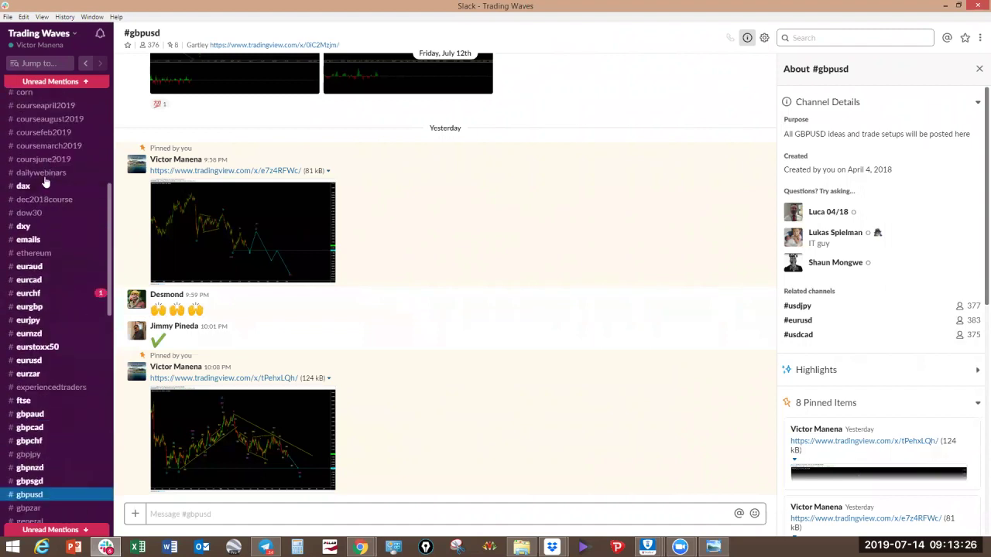
pyautogui.scroll(3, 43, 182)
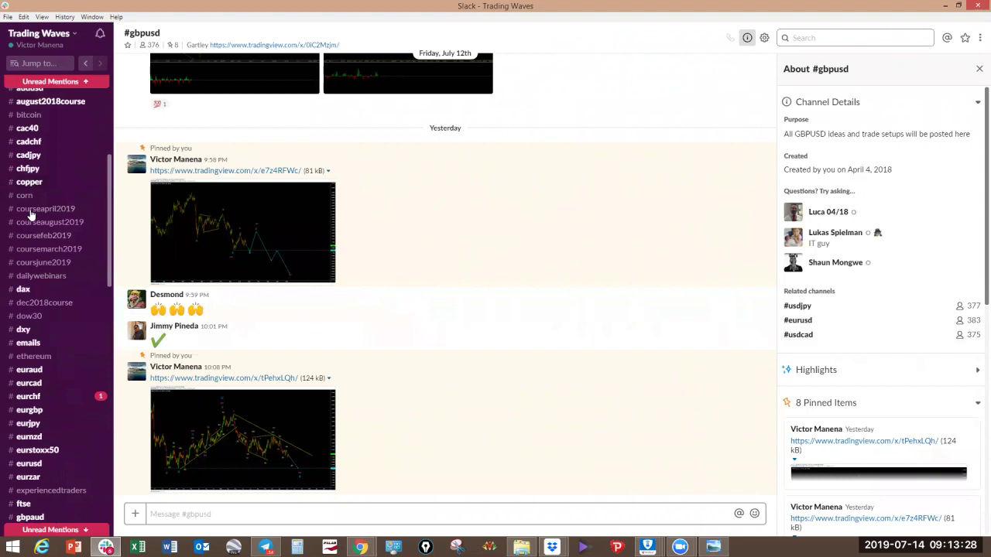
pyautogui.click(29, 116)
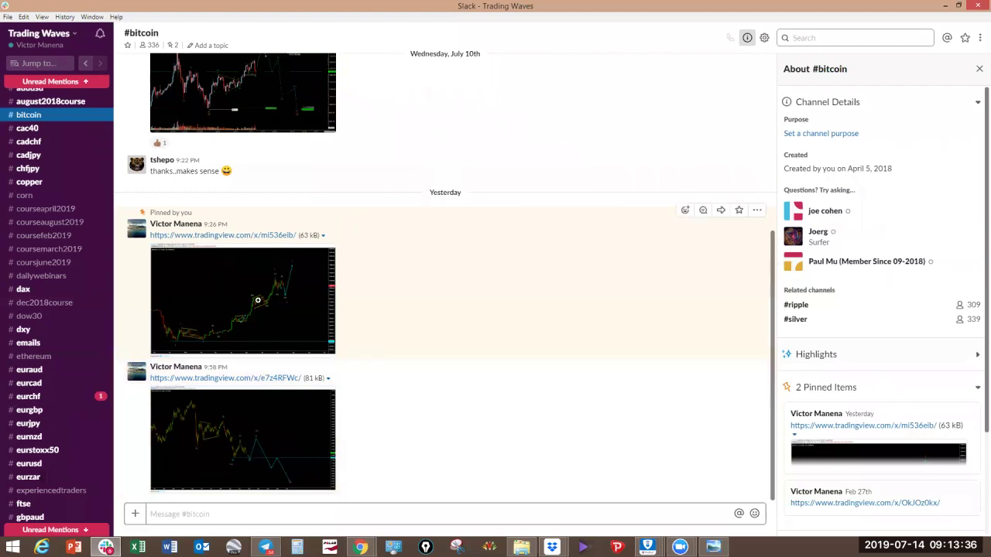
pyautogui.click(258, 300)
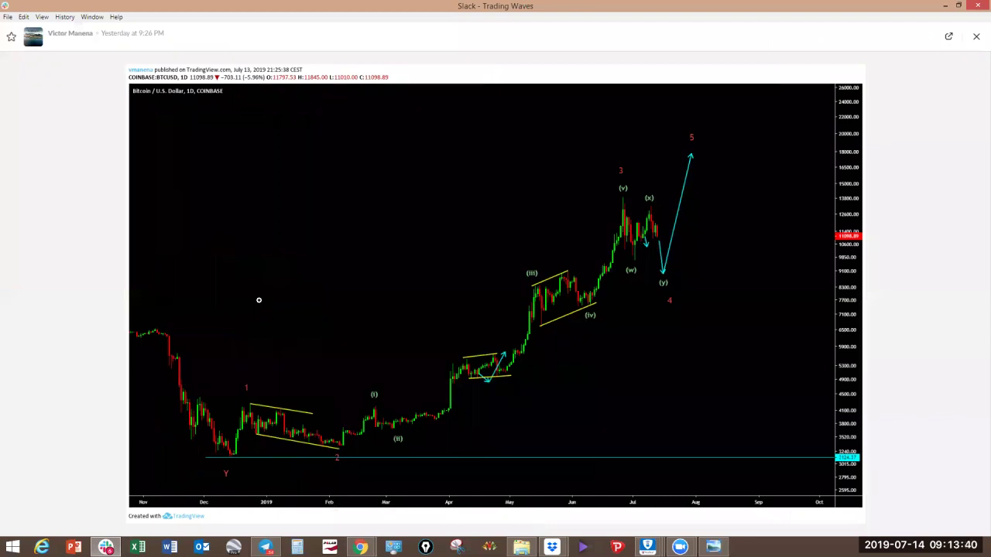
pyautogui.click(977, 37)
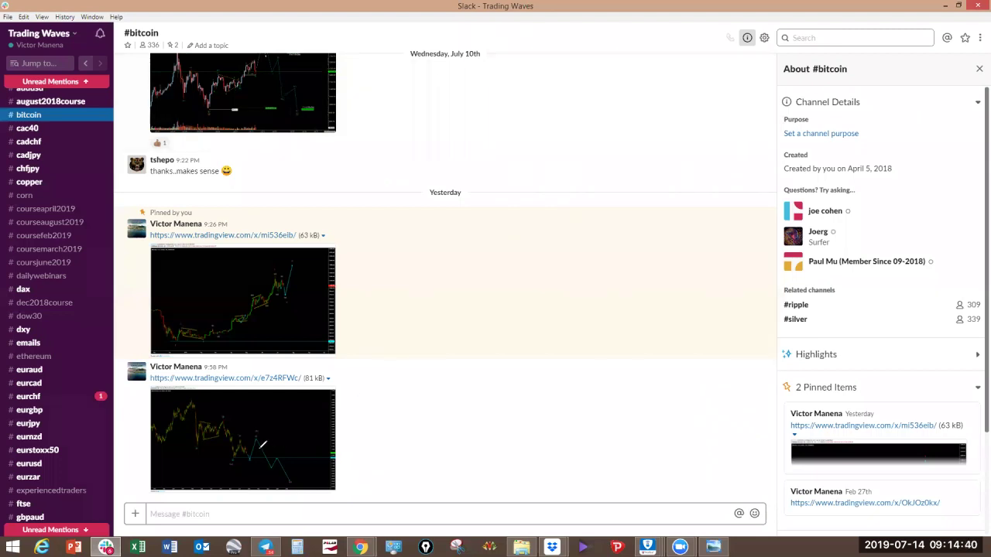
# Mark the recent low on the latest Bitcoin chart preview with a short stroke, and clear the marking.
pyautogui.moveTo(239, 442); pyautogui.dragTo(251, 441)
pyautogui.click(626, 30)
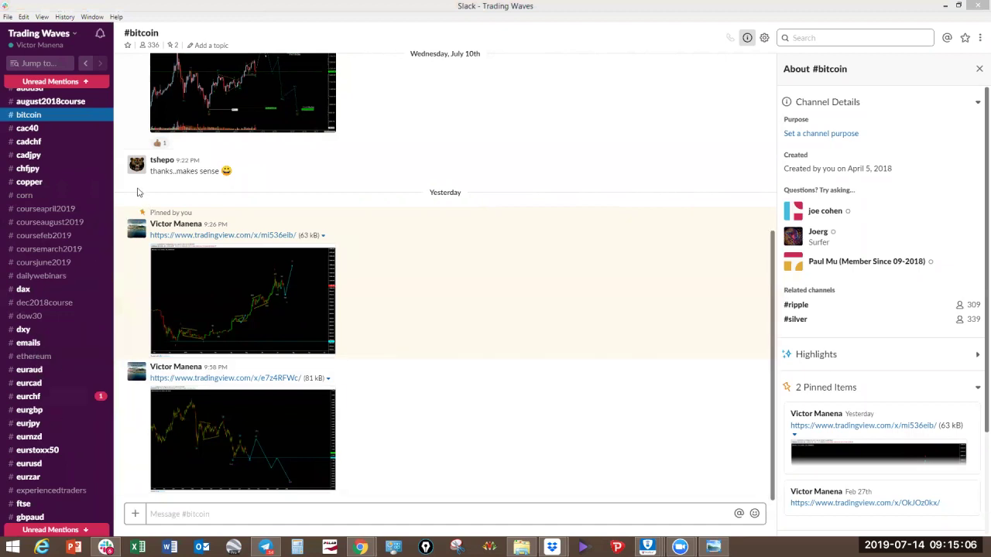
# Open the tradesetups channel.
pyautogui.scroll(-3, 109, 267)
pyautogui.scroll(-5, 118, 273)
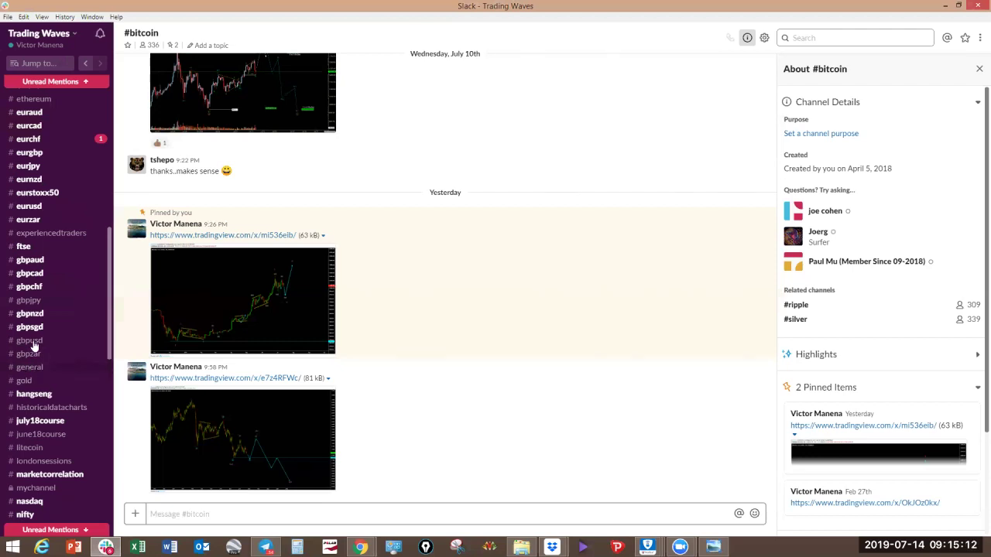
pyautogui.scroll(-6, 43, 320)
pyautogui.scroll(-5, 61, 416)
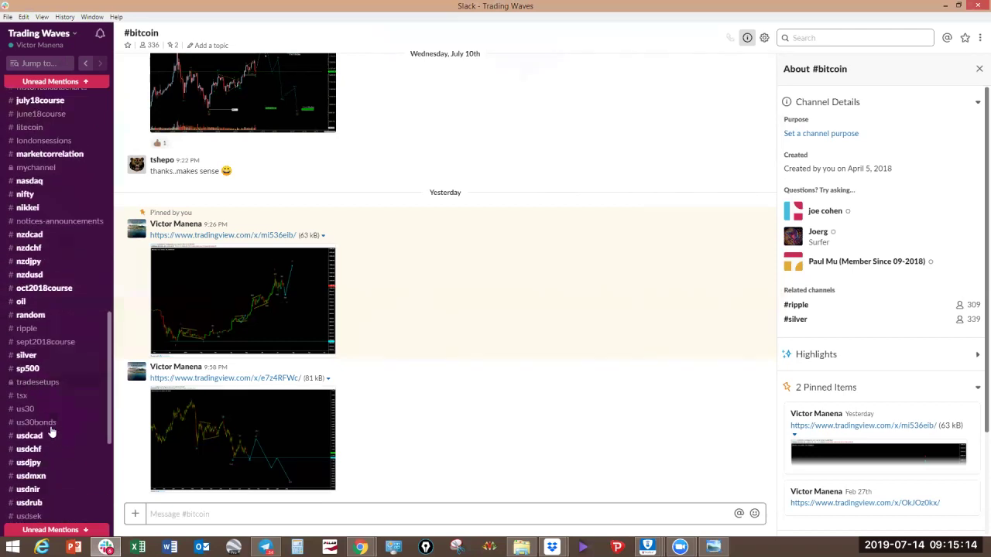
pyautogui.click(39, 343)
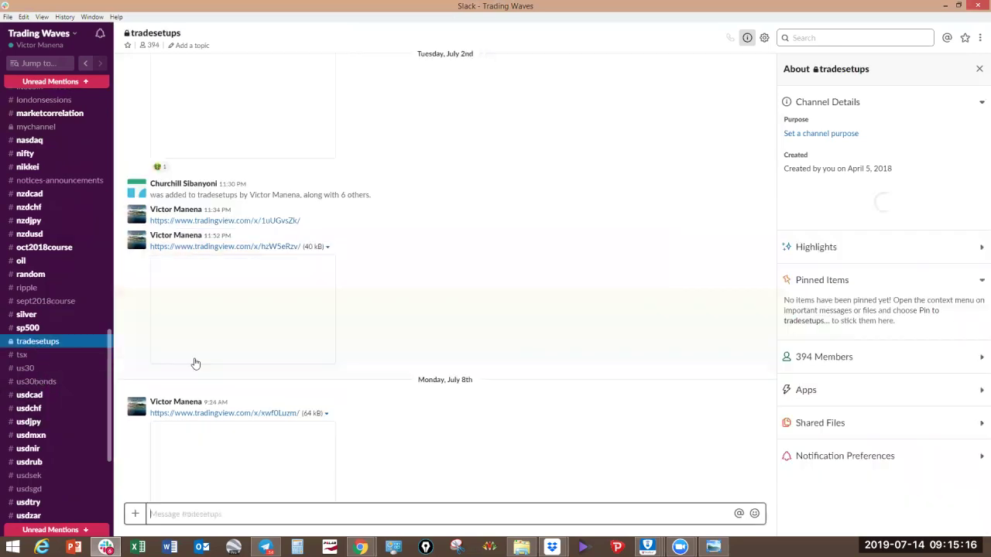
# Find the May 27th post in the tradesetups history and open its EURNZD 240-minute chart.
pyautogui.scroll(3, 459, 290)
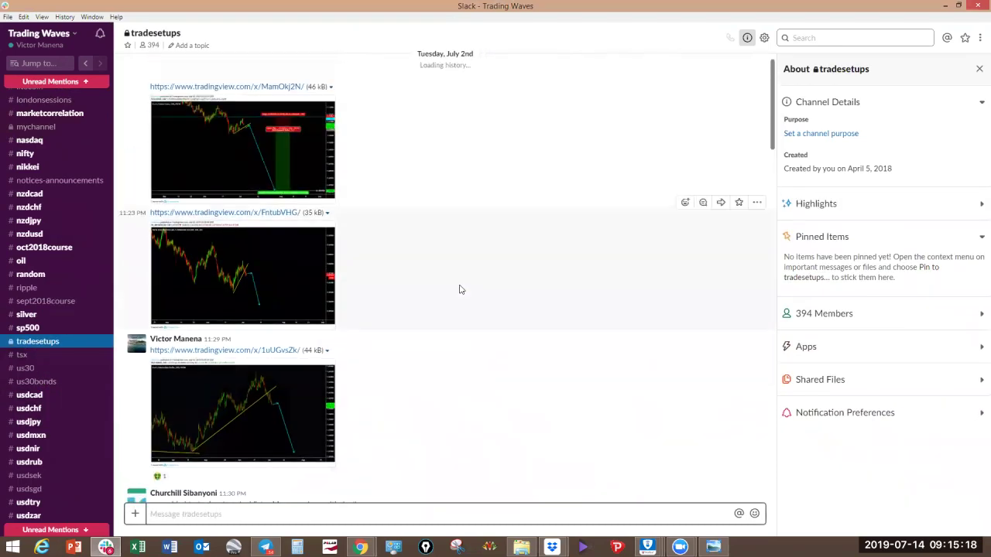
pyautogui.scroll(3, 459, 290)
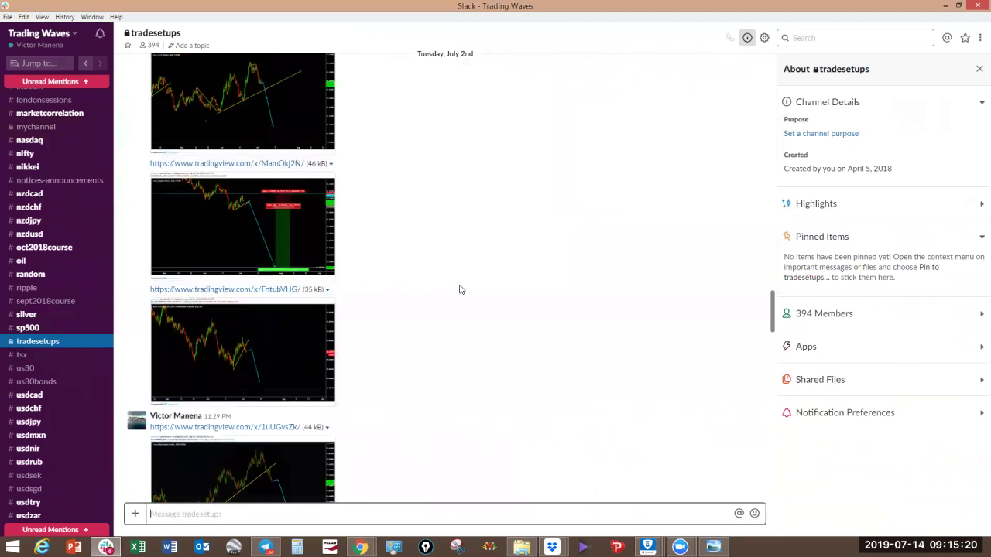
pyautogui.scroll(15, 459, 290)
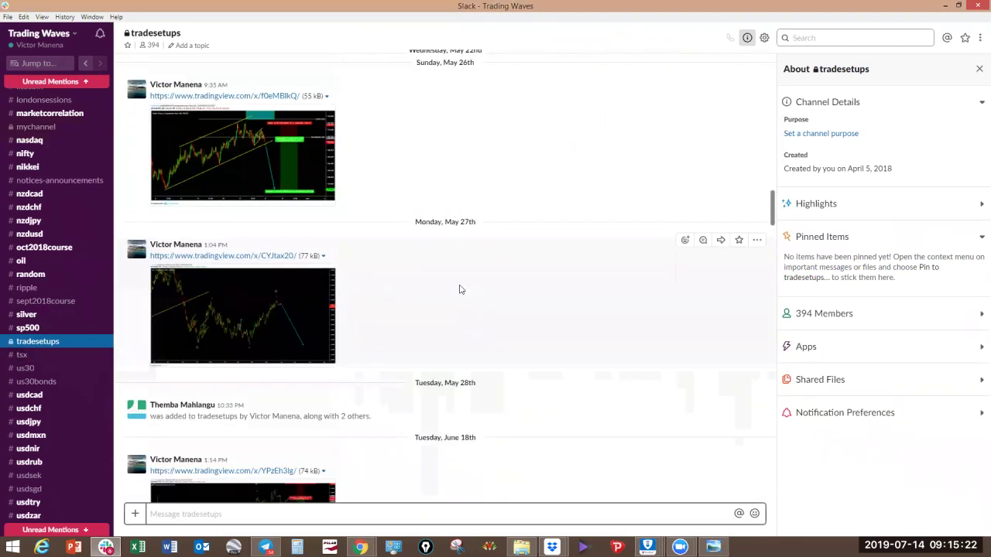
pyautogui.scroll(1, 459, 290)
pyautogui.scroll(-3, 459, 289)
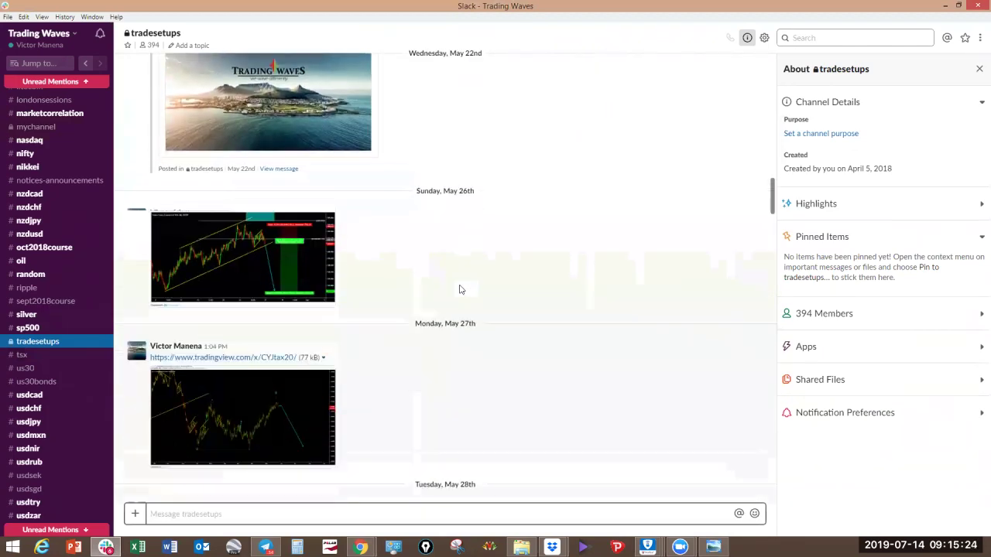
pyautogui.click(247, 332)
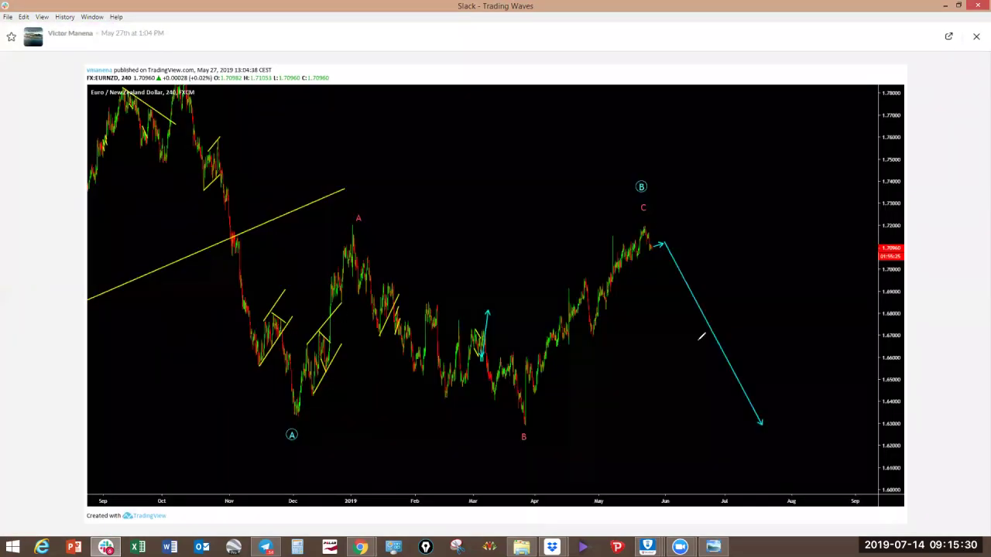
# Sketch a yellow pullback, bounce and long decline from the C peak on the May 27th EURNZD chart, then clear it and close the chart.
pyautogui.moveTo(645, 227)
pyautogui.mouseDown()
pyautogui.moveTo(651, 251)
pyautogui.moveTo(668, 236)
pyautogui.moveTo(671, 257)
pyautogui.moveTo(655, 226)
pyautogui.moveTo(667, 264)
pyautogui.moveTo(690, 215)
pyautogui.moveTo(789, 425)
pyautogui.mouseUp()
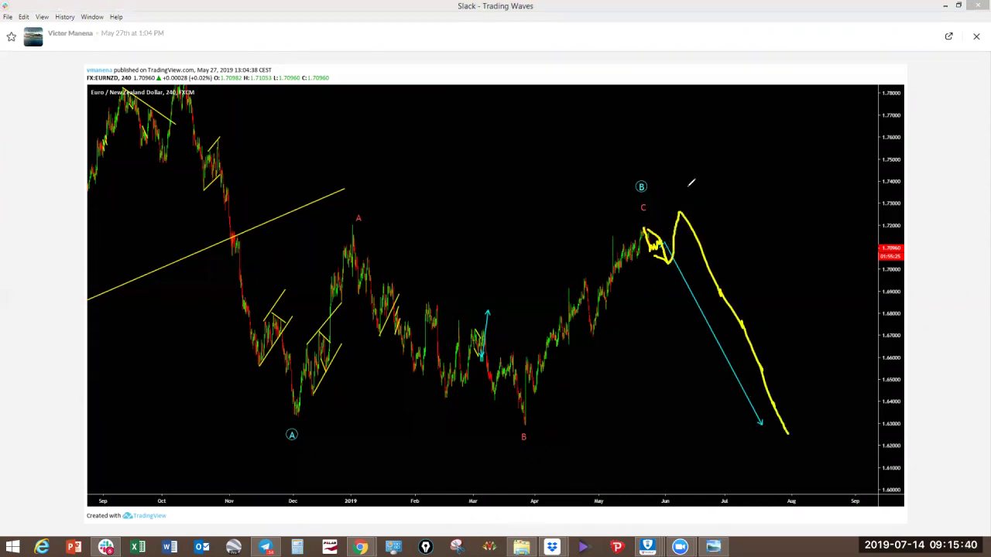
pyautogui.click(976, 36)
pyautogui.scroll(-1, 301, 318)
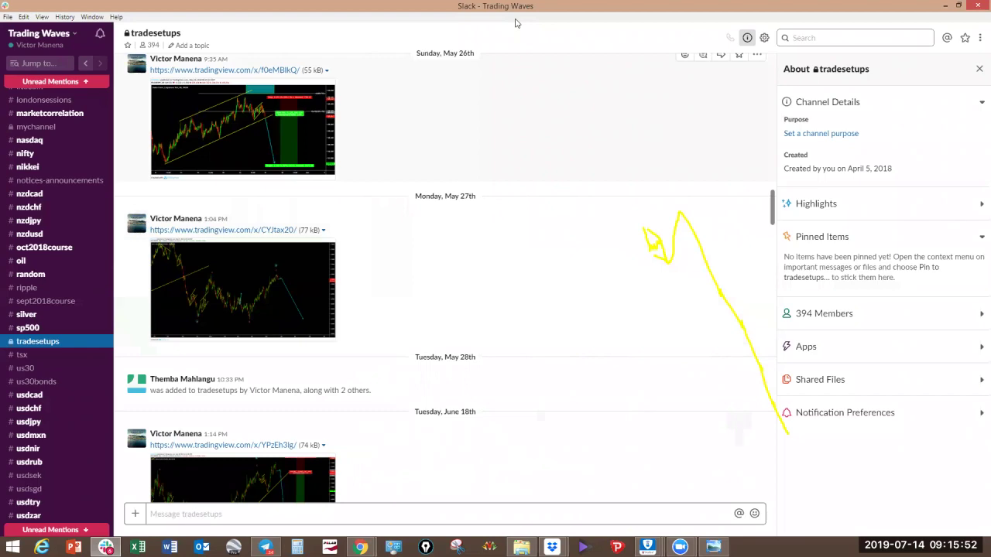
pyautogui.click(242, 291)
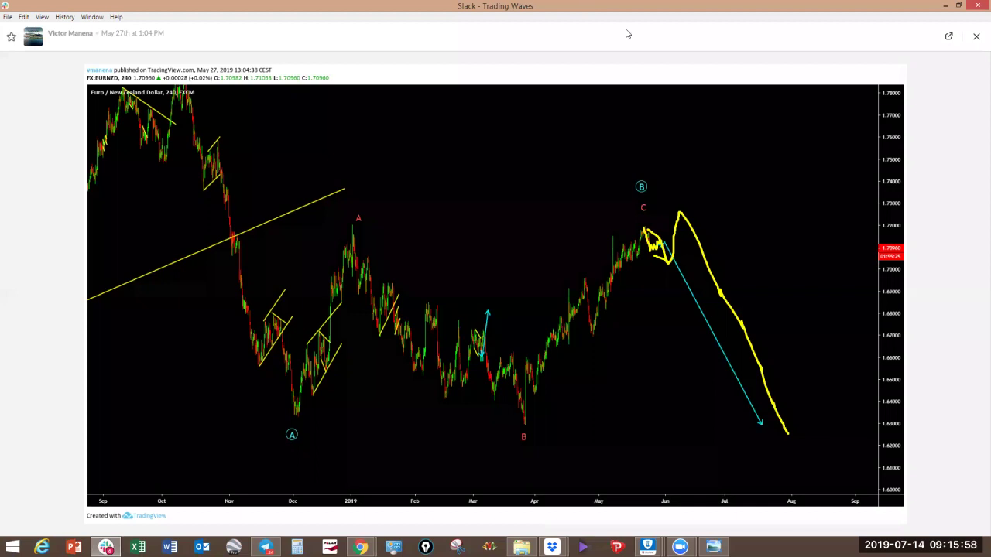
pyautogui.press('Escape')
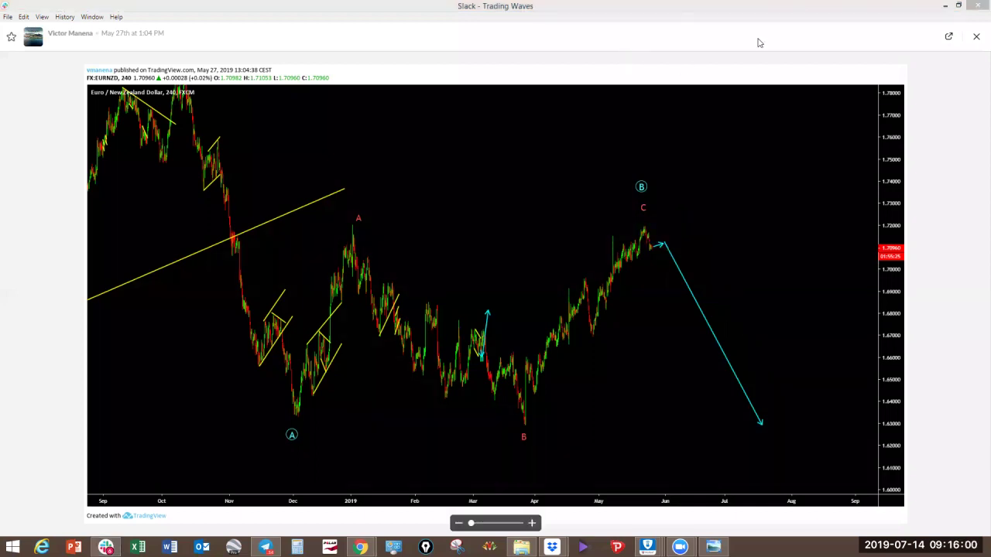
pyautogui.click(977, 37)
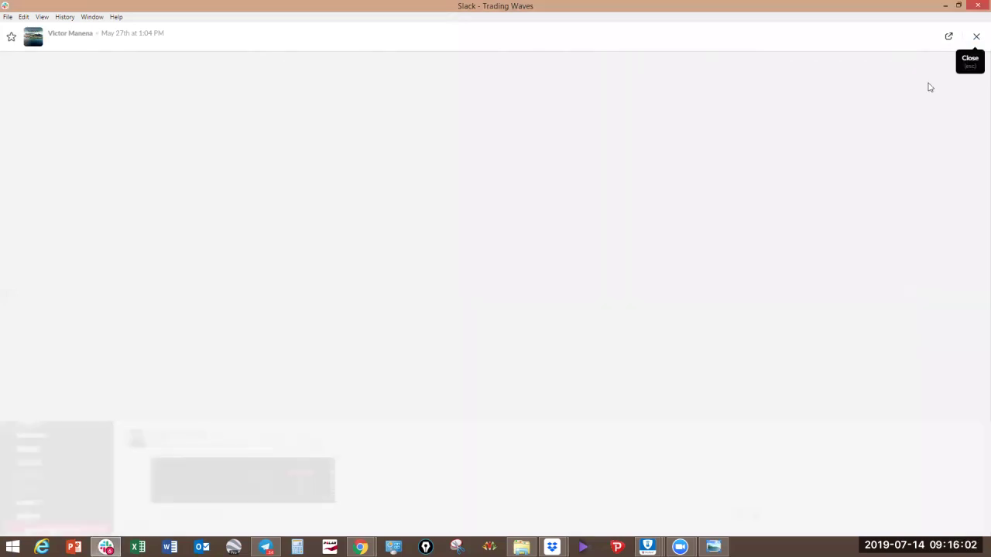
# Open the June 18th EURNZD chart, mark a yellow sideways move and rise after the latest peak, then clear it and close the chart.
pyautogui.scroll(-1, 339, 336)
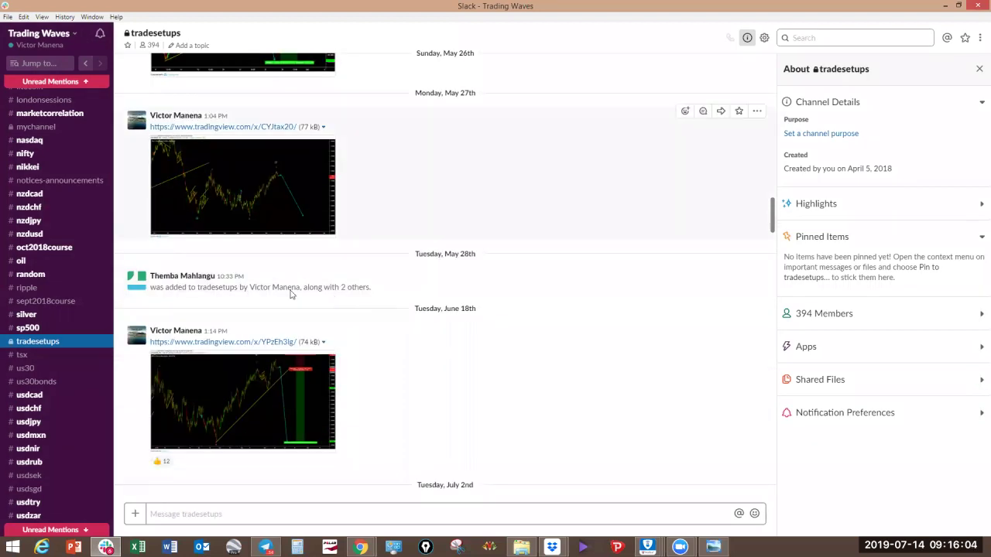
pyautogui.click(258, 394)
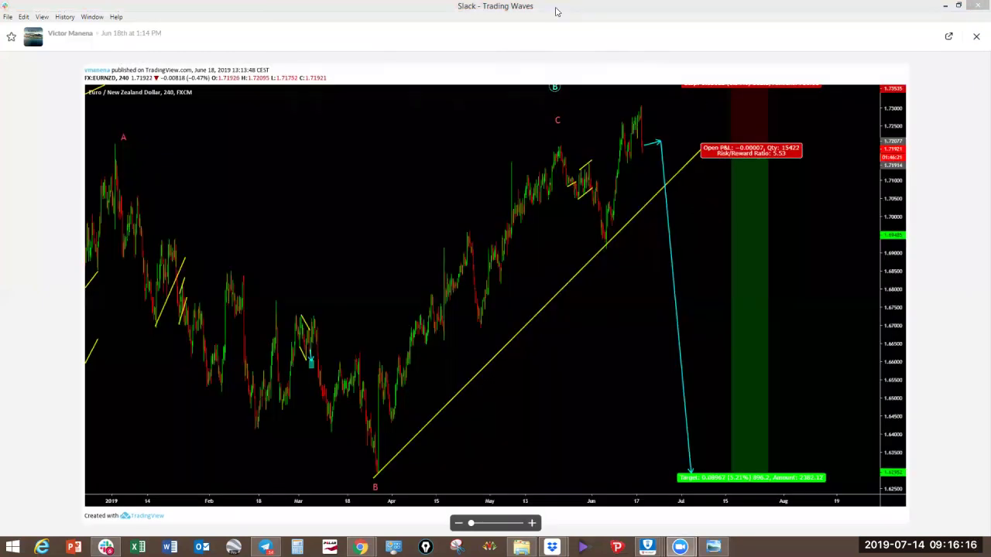
pyautogui.moveTo(640, 142)
pyautogui.mouseDown()
pyautogui.moveTo(671, 144)
pyautogui.moveTo(662, 93)
pyautogui.mouseUp()
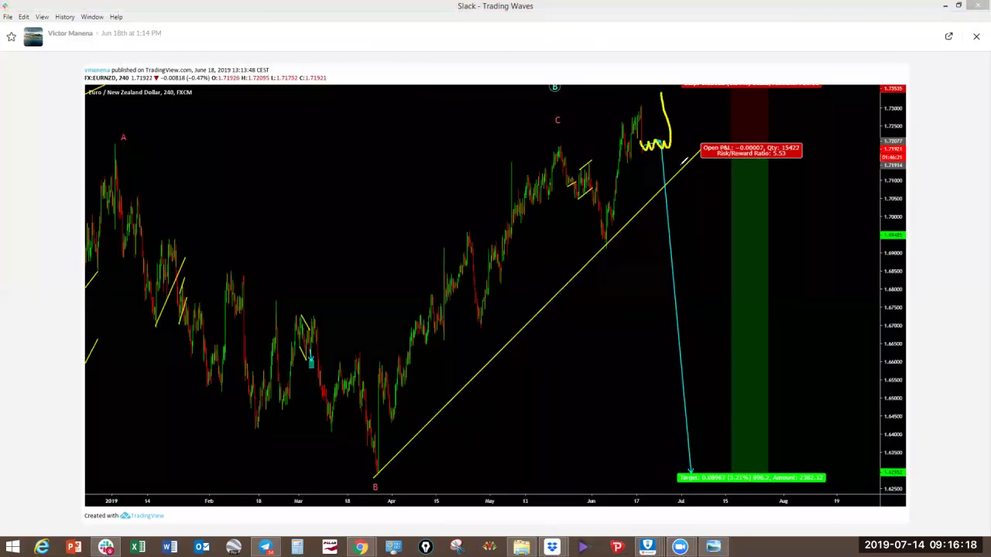
pyautogui.press('Escape')
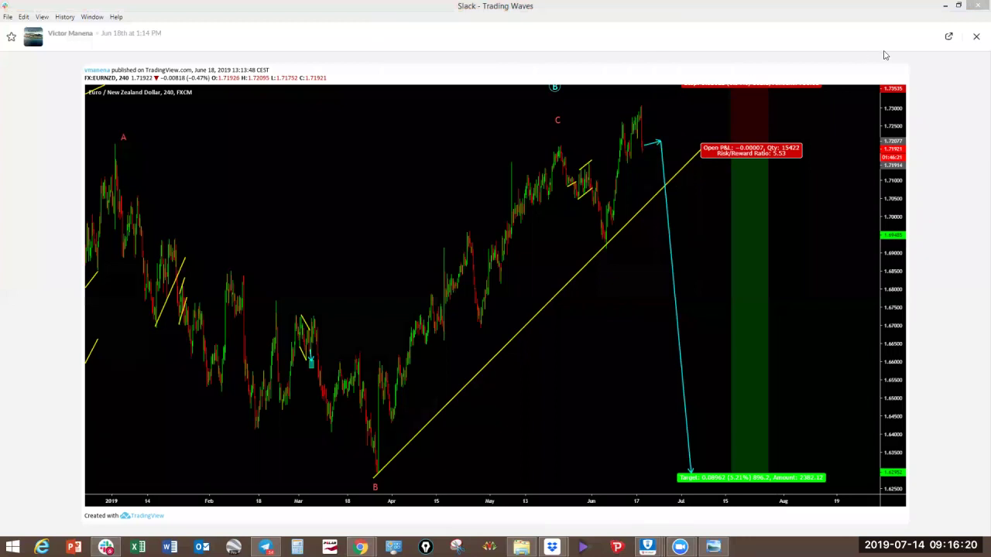
pyautogui.click(976, 36)
# View the July 2nd EURNZD 60-minute chart, then switch to TradingView in the browser and load EURNZD.
pyautogui.scroll(-5, 394, 376)
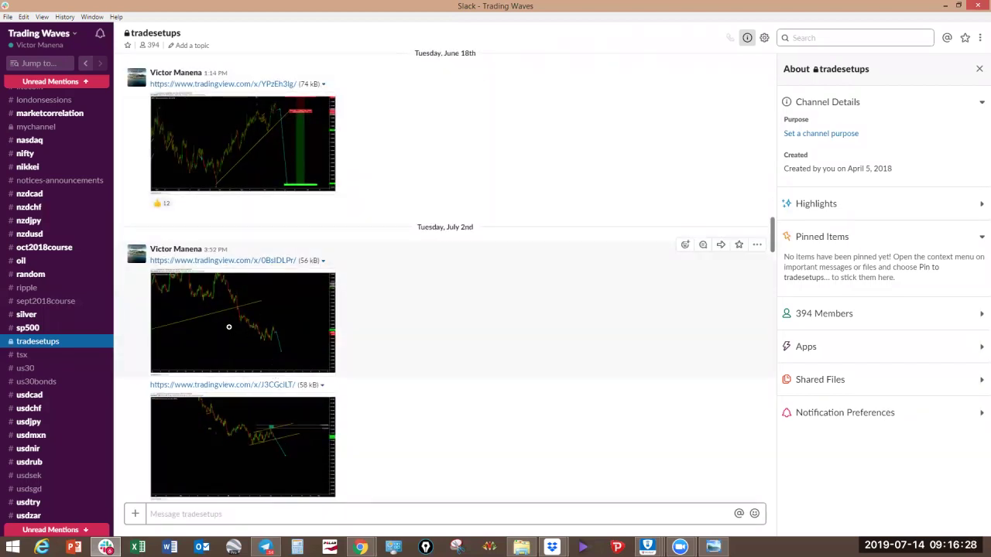
pyautogui.click(228, 321)
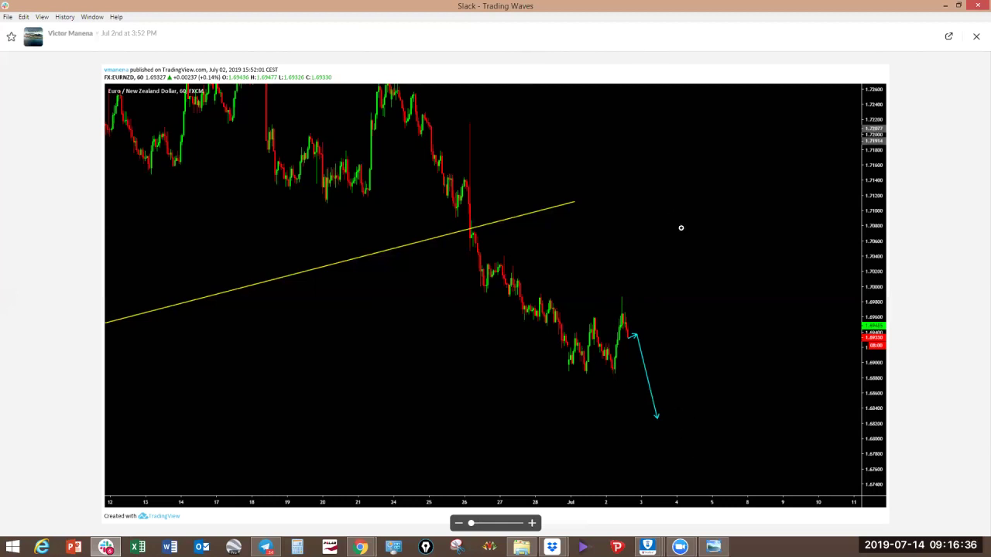
pyautogui.click(946, 9)
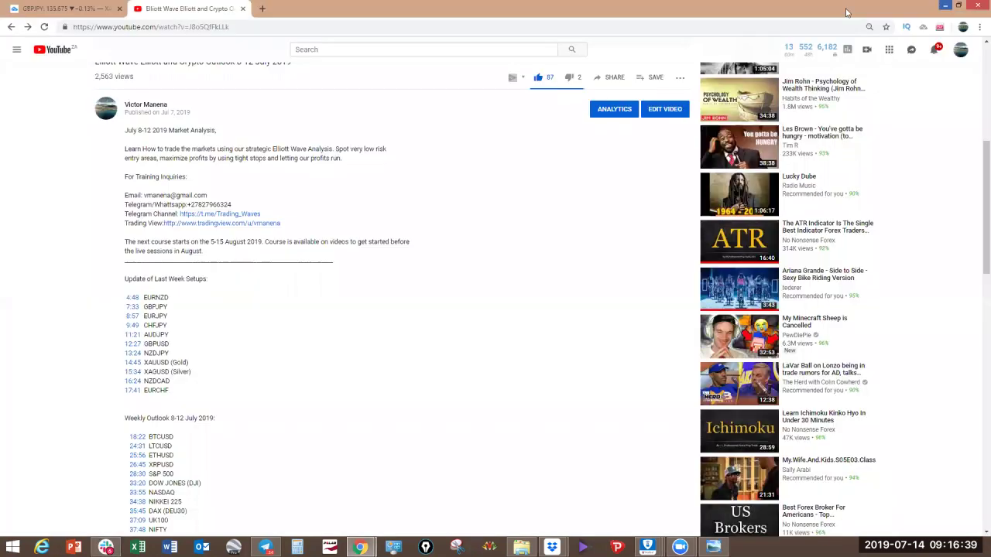
pyautogui.click(53, 9)
pyautogui.scroll(2, 825, 220)
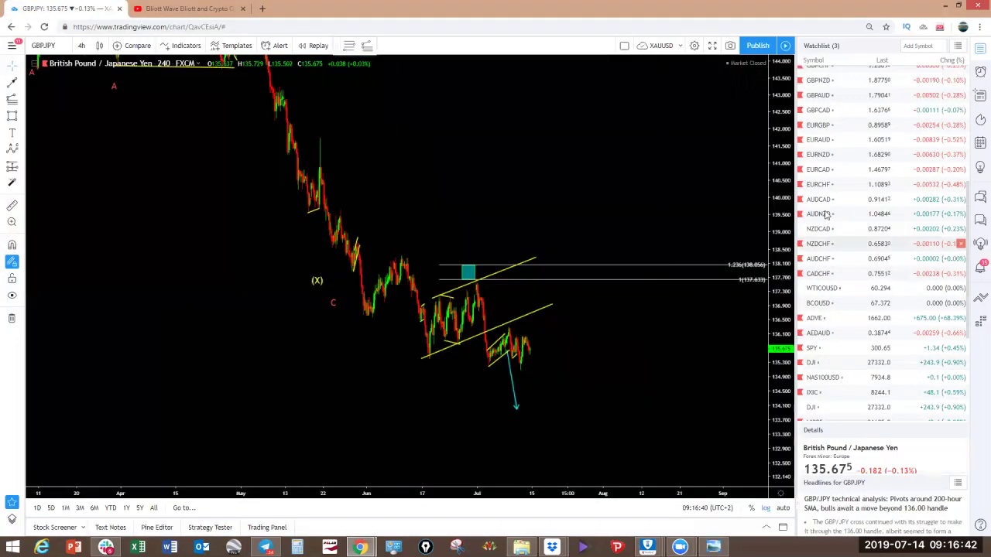
pyautogui.scroll(3, 825, 221)
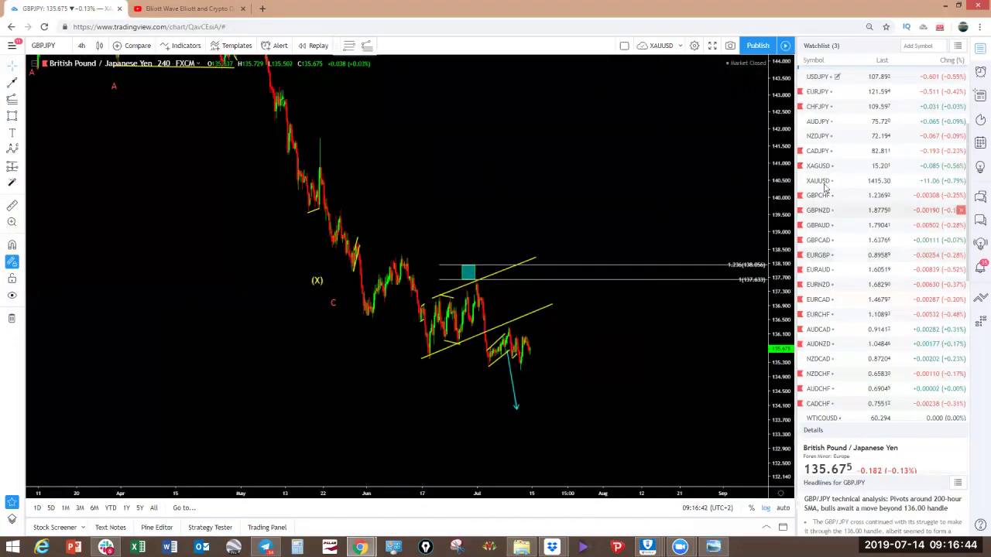
pyautogui.scroll(-2, 823, 201)
pyautogui.click(820, 211)
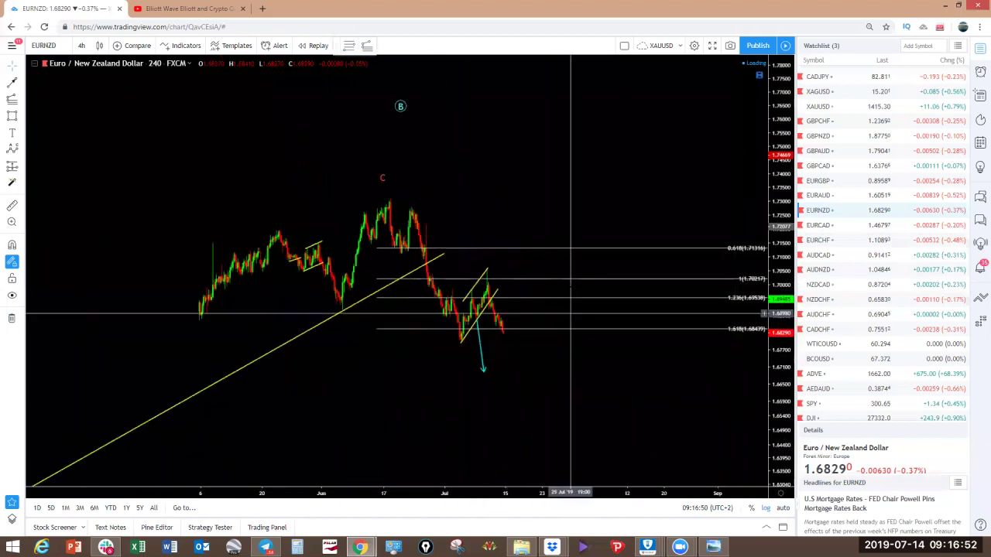
# Mark the small correction around the start of July and a continued decline in yellow on the EURNZD chart, then clear the drawings.
pyautogui.moveTo(452, 303); pyautogui.dragTo(453, 291)
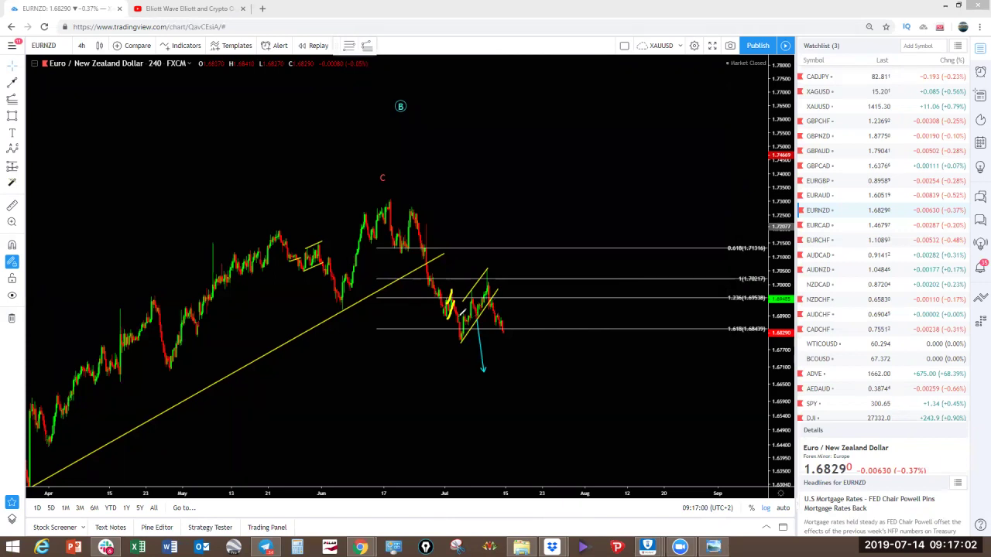
pyautogui.moveTo(453, 283); pyautogui.dragTo(446, 312)
pyautogui.moveTo(510, 324)
pyautogui.mouseDown()
pyautogui.moveTo(521, 319)
pyautogui.moveTo(551, 391)
pyautogui.mouseUp()
pyautogui.click(597, 14)
# Draw a yellow line from the early July low, a consolidation along it and a further drop, then clear the drawings.
pyautogui.moveTo(461, 340)
pyautogui.mouseDown()
pyautogui.moveTo(530, 349)
pyautogui.moveTo(519, 331)
pyautogui.mouseUp()
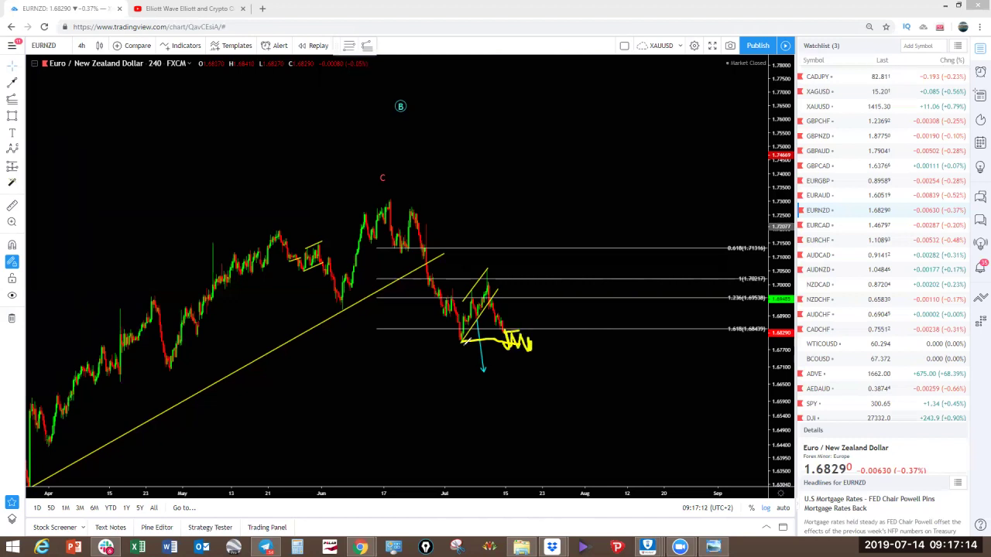
pyautogui.moveTo(531, 342); pyautogui.dragTo(538, 336)
pyautogui.moveTo(531, 346); pyautogui.dragTo(559, 426)
pyautogui.click(621, 32)
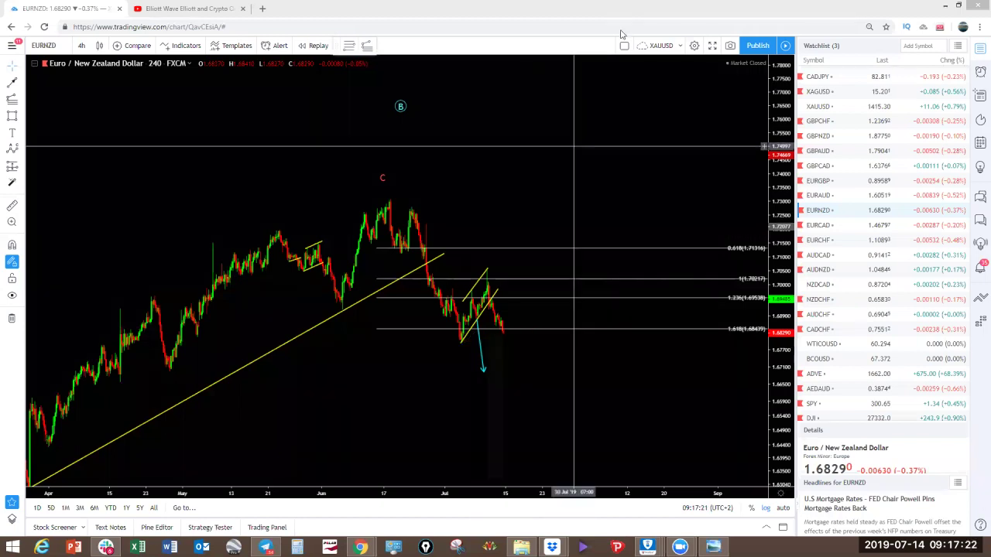
pyautogui.click(574, 146)
# Outline the correction around the start of July with two short yellow strokes, then switch to Slack and close the July 2nd EURNZD chart.
pyautogui.moveTo(106, 547)
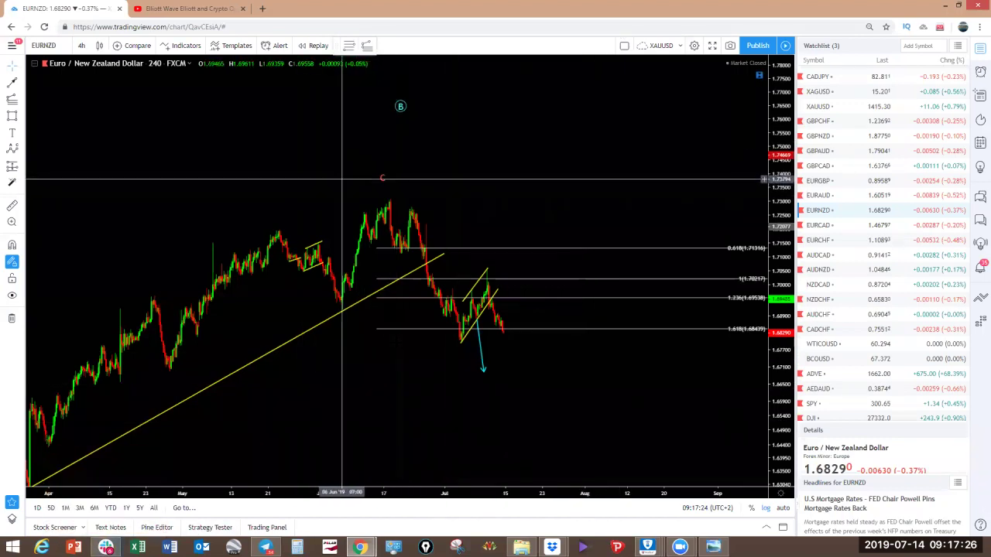
pyautogui.moveTo(449, 321); pyautogui.dragTo(449, 284)
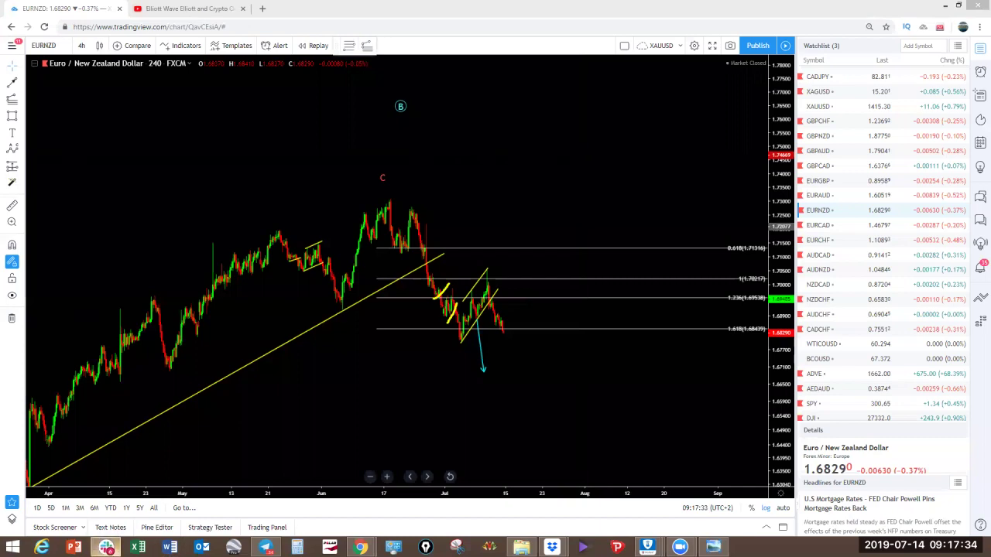
pyautogui.click(106, 547)
pyautogui.click(979, 39)
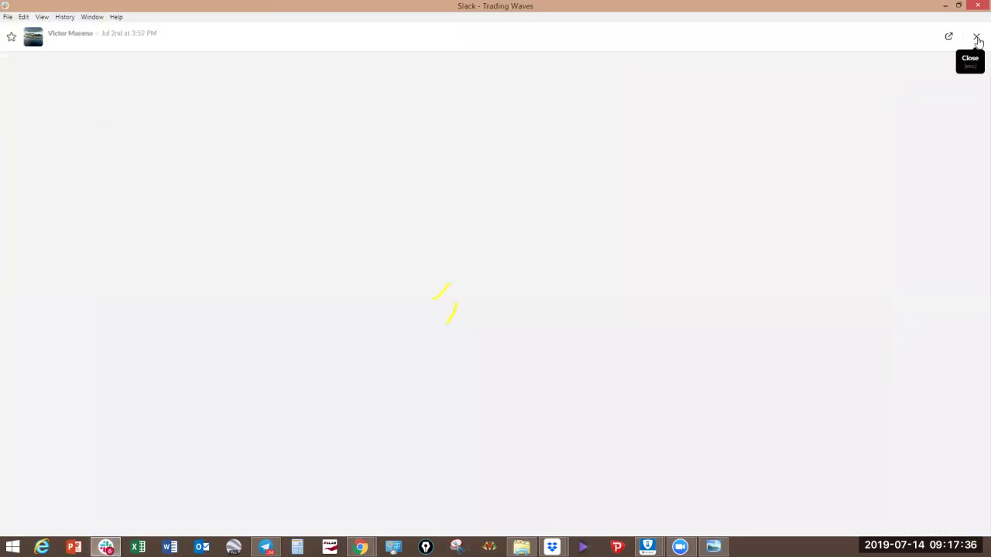
# Open the July 2nd GBPJPY 240-minute chart, sketch a yellow path from the channel's lower trendline, and clear the drawings.
pyautogui.scroll(-3, 413, 377)
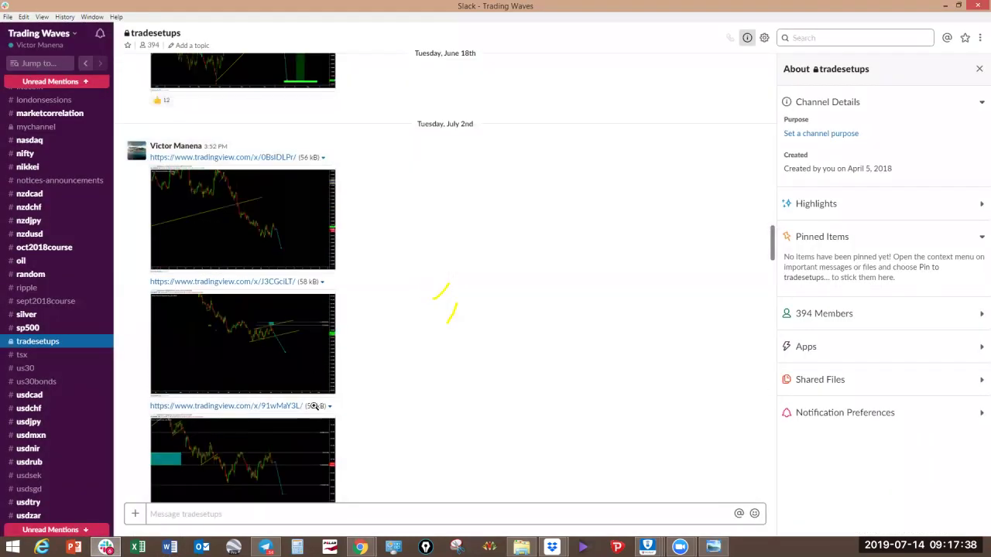
pyautogui.click(268, 333)
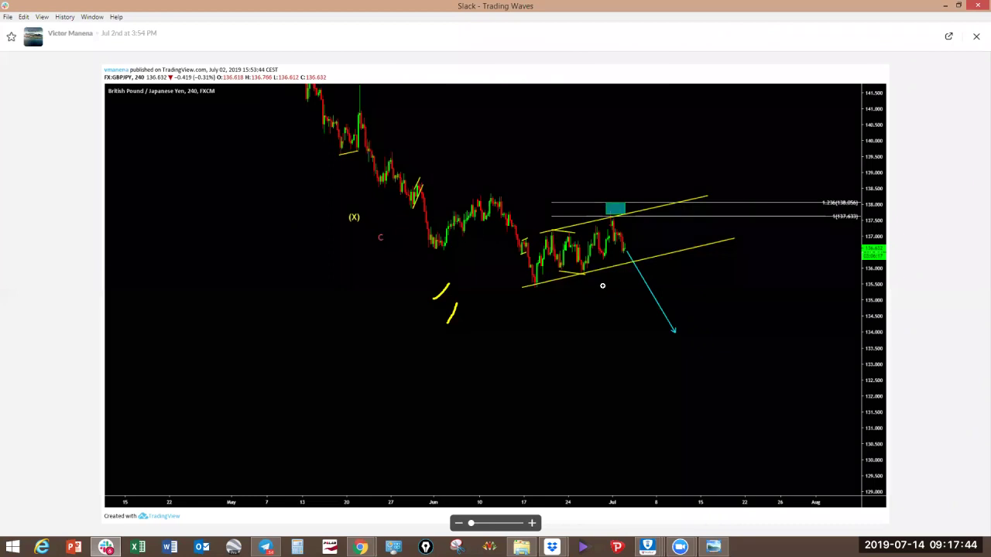
pyautogui.moveTo(581, 276)
pyautogui.mouseDown()
pyautogui.moveTo(611, 215)
pyautogui.moveTo(625, 219)
pyautogui.moveTo(665, 310)
pyautogui.mouseUp()
pyautogui.click(628, 27)
# Draw a decline from the latest GBPJPY price and a further path beyond the blue arrow, then clear the drawings.
pyautogui.moveTo(629, 244)
pyautogui.mouseDown()
pyautogui.moveTo(655, 310)
pyautogui.moveTo(701, 304)
pyautogui.moveTo(678, 320)
pyautogui.moveTo(660, 305)
pyautogui.moveTo(698, 297)
pyautogui.moveTo(735, 385)
pyautogui.mouseUp()
pyautogui.moveTo(651, 333); pyautogui.dragTo(780, 347)
pyautogui.click(626, 39)
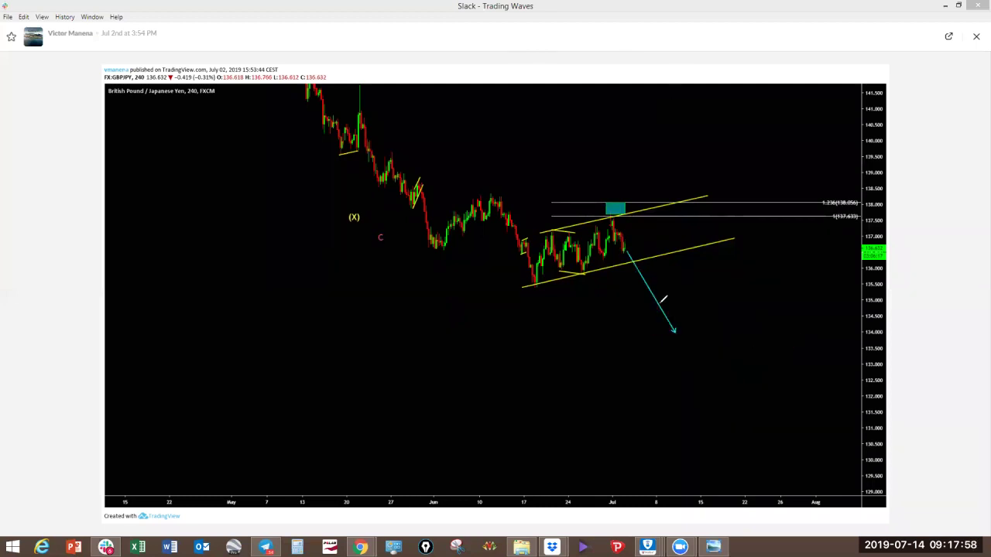
# Sketch a yellow consolidation and drop beside the blue arrow on the GBPJPY chart, clear it, and switch back to TradingView in the browser.
pyautogui.moveTo(652, 296)
pyautogui.mouseDown()
pyautogui.moveTo(677, 296)
pyautogui.moveTo(697, 277)
pyautogui.moveTo(723, 335)
pyautogui.mouseUp()
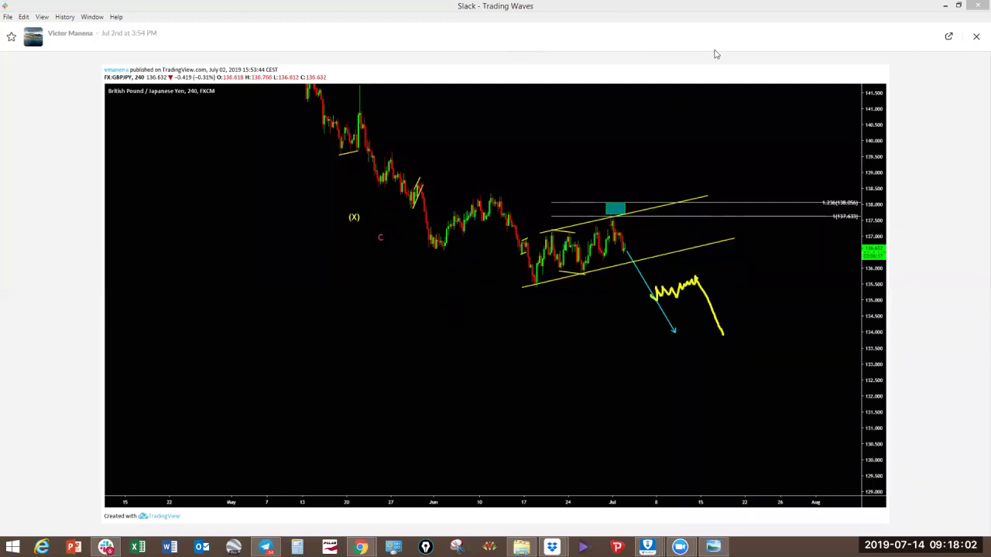
pyautogui.click(764, 47)
pyautogui.click(946, 6)
pyautogui.click(945, 6)
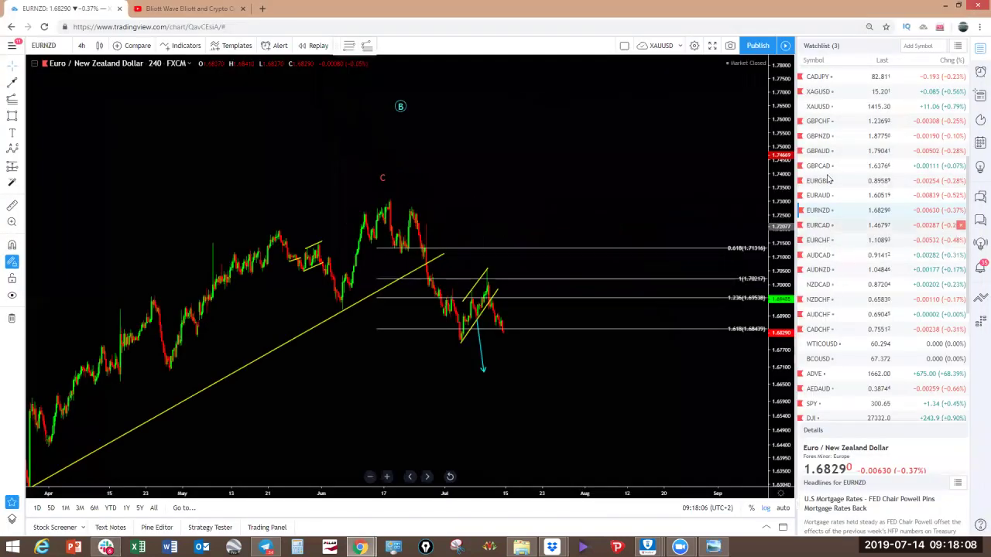
# Load the GBPJPY chart from the watchlist, mark the early-July correction in yellow, and undo the strokes.
pyautogui.scroll(3, 829, 100)
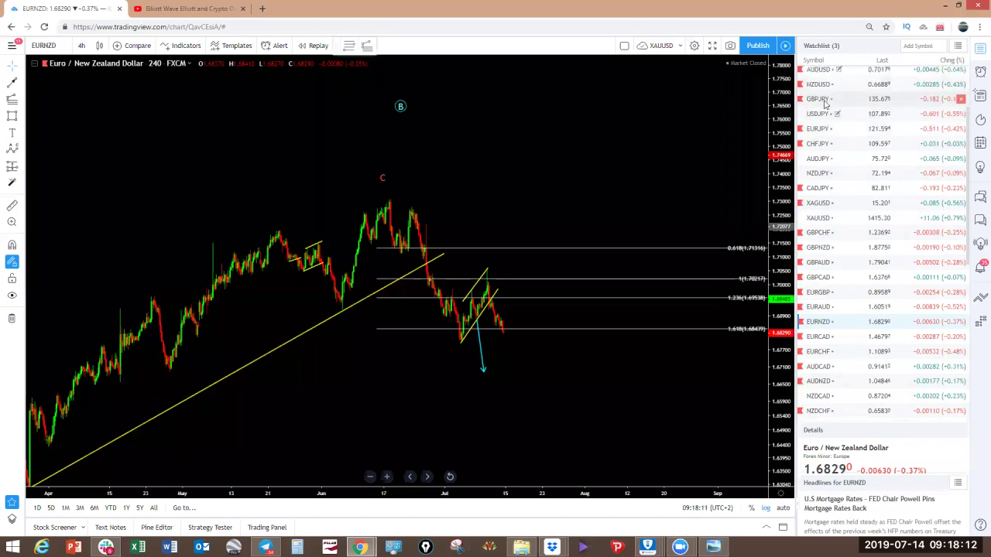
pyautogui.click(826, 99)
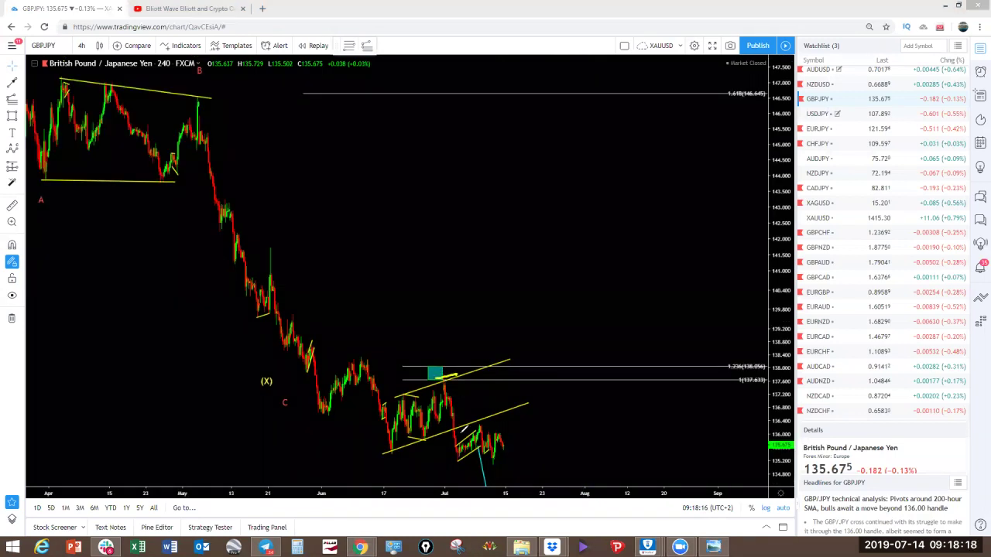
pyautogui.moveTo(458, 449)
pyautogui.mouseDown()
pyautogui.moveTo(488, 426)
pyautogui.moveTo(484, 454)
pyautogui.mouseUp()
pyautogui.hotkey('ctrl', 'z')
pyautogui.hotkey('ctrl', 'z')
# Sketch a yellow rise from the latest GBPJPY prices to the channel's lower trendline and a steep drop, then clear the drawings.
pyautogui.moveTo(491, 463)
pyautogui.mouseDown()
pyautogui.moveTo(529, 406)
pyautogui.moveTo(546, 504)
pyautogui.mouseUp()
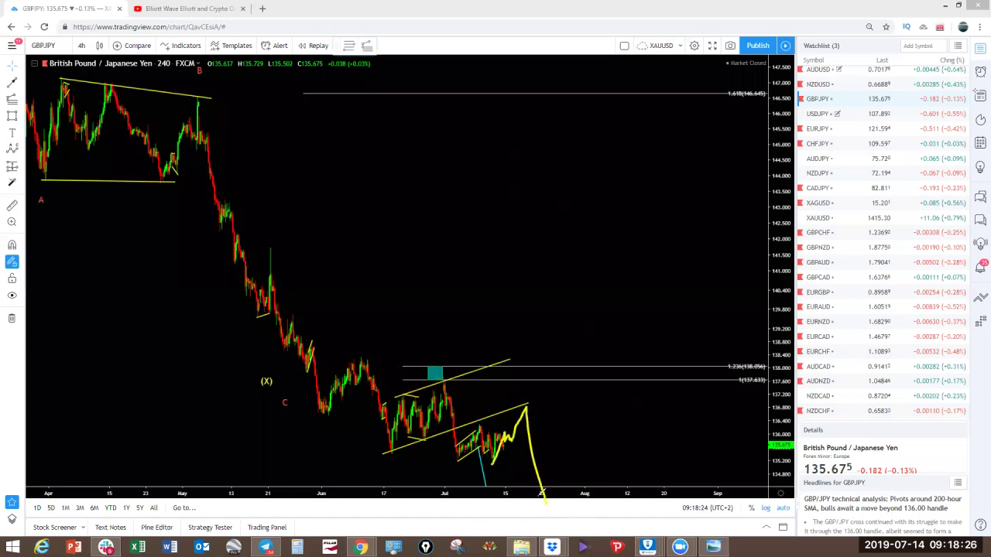
pyautogui.moveTo(468, 439)
pyautogui.mouseDown()
pyautogui.moveTo(463, 460)
pyautogui.moveTo(493, 462)
pyautogui.moveTo(482, 422)
pyautogui.moveTo(524, 415)
pyautogui.mouseUp()
pyautogui.press('Escape')
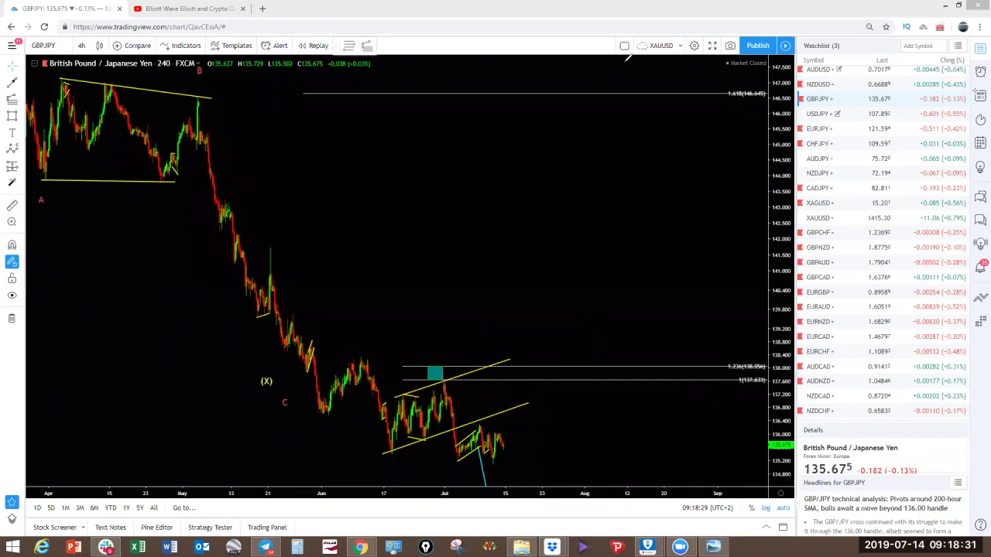
# Switch to Slack and replace the open GBPJPY image with the July 2nd EURJPY 240-minute chart from the tradesetups channel.
pyautogui.click(946, 5)
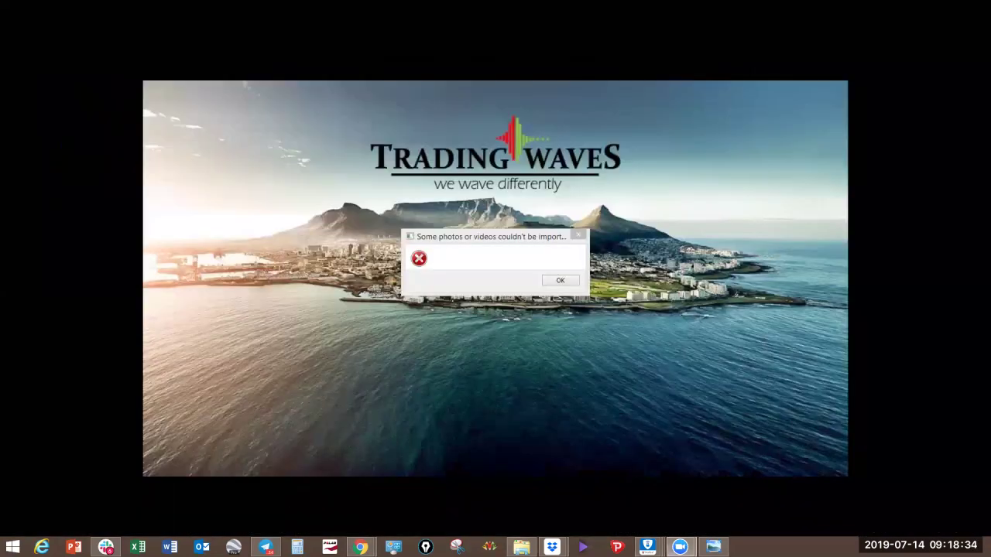
pyautogui.moveTo(360, 548)
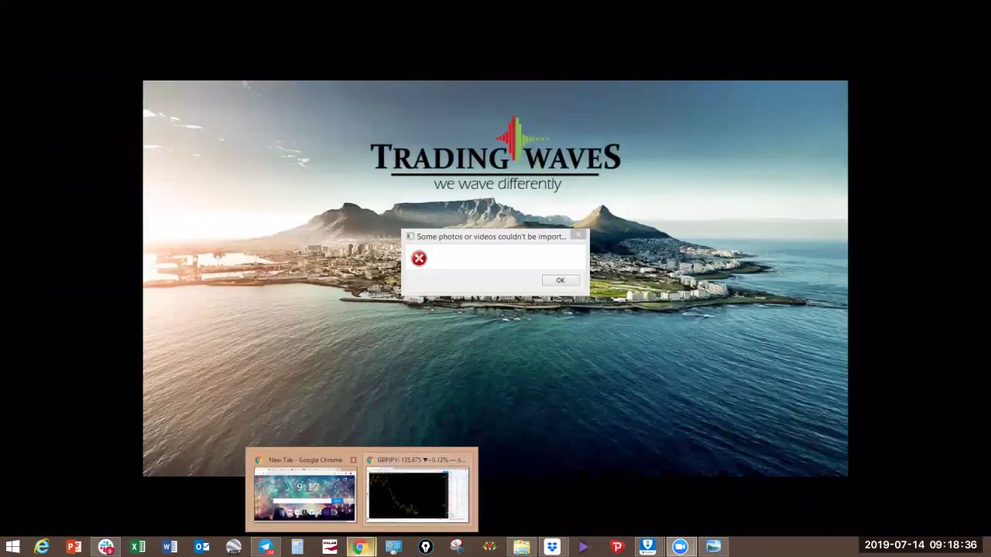
pyautogui.click(106, 547)
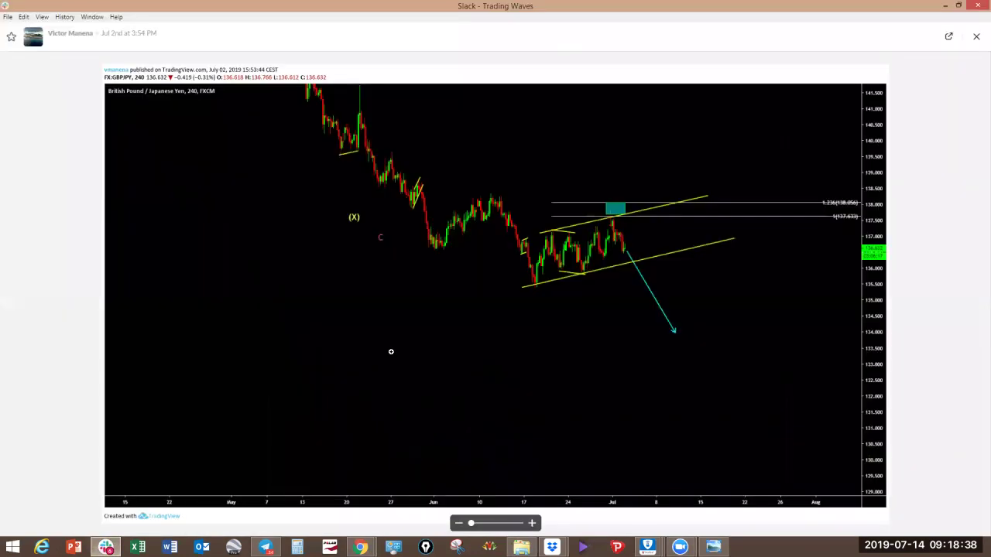
pyautogui.click(977, 33)
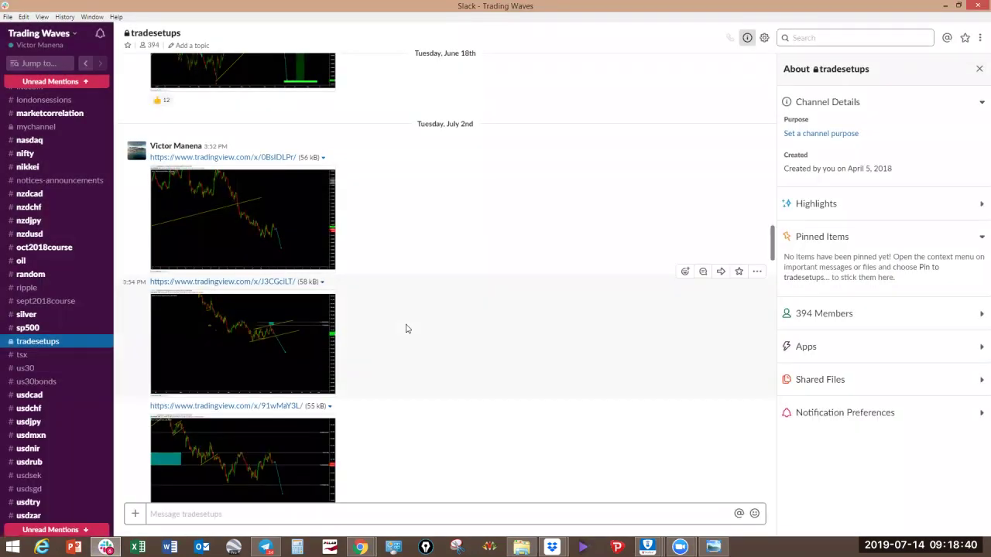
pyautogui.scroll(-3, 406, 328)
pyautogui.scroll(-1, 406, 330)
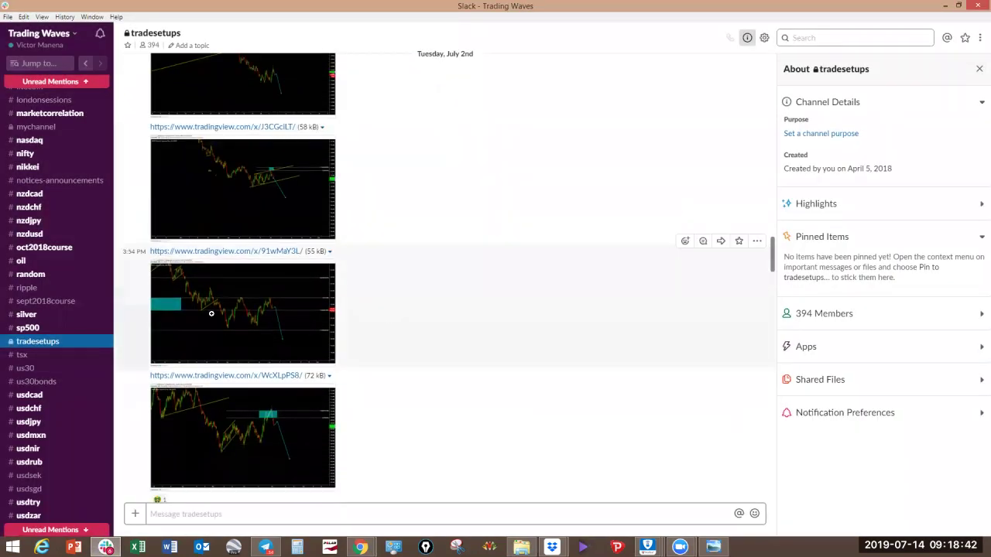
pyautogui.click(285, 319)
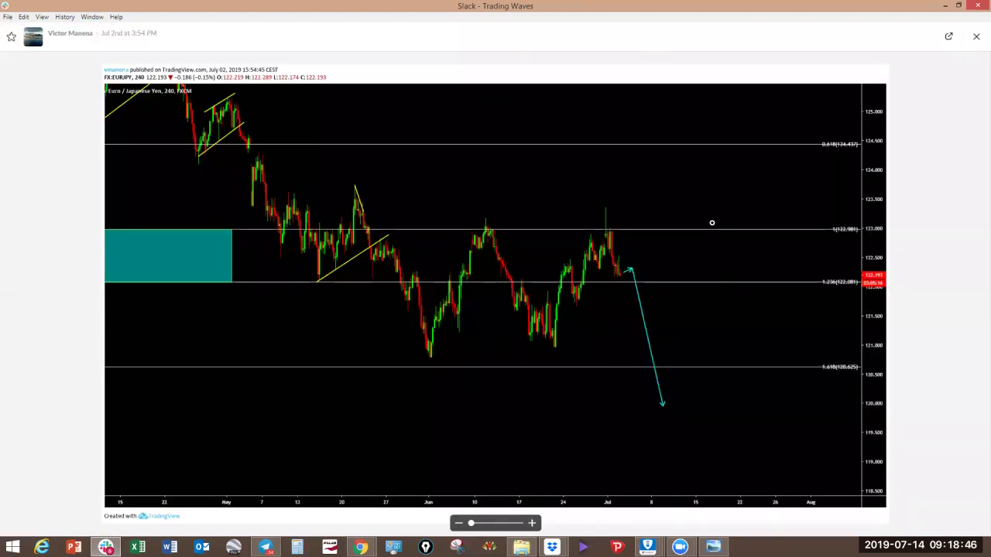
# Sketch a yellow consolidation and drop at the start of the EURJPY blue arrow, then switch back to TradingView in the browser.
pyautogui.moveTo(611, 270)
pyautogui.mouseDown()
pyautogui.moveTo(632, 267)
pyautogui.moveTo(640, 310)
pyautogui.mouseUp()
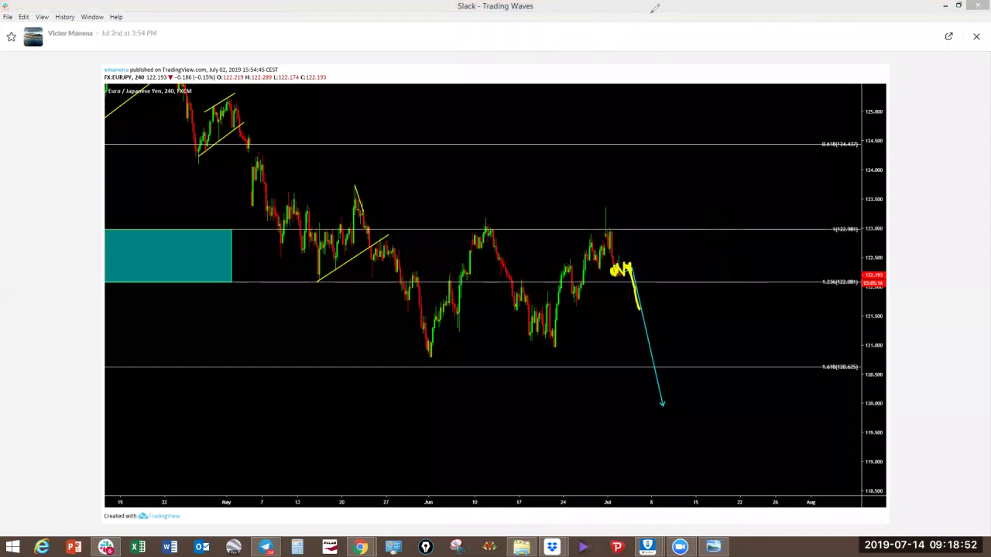
pyautogui.click(945, 5)
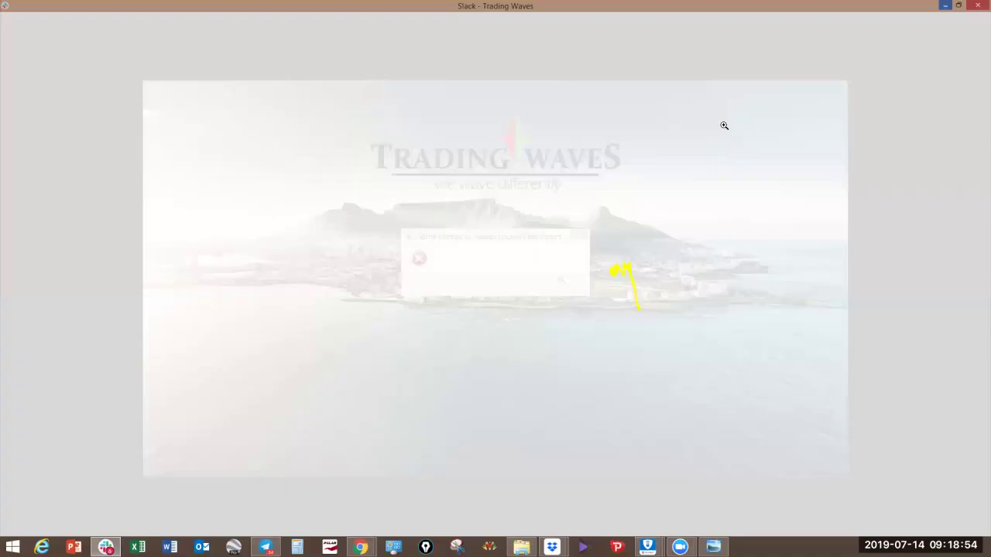
pyautogui.click(945, 6)
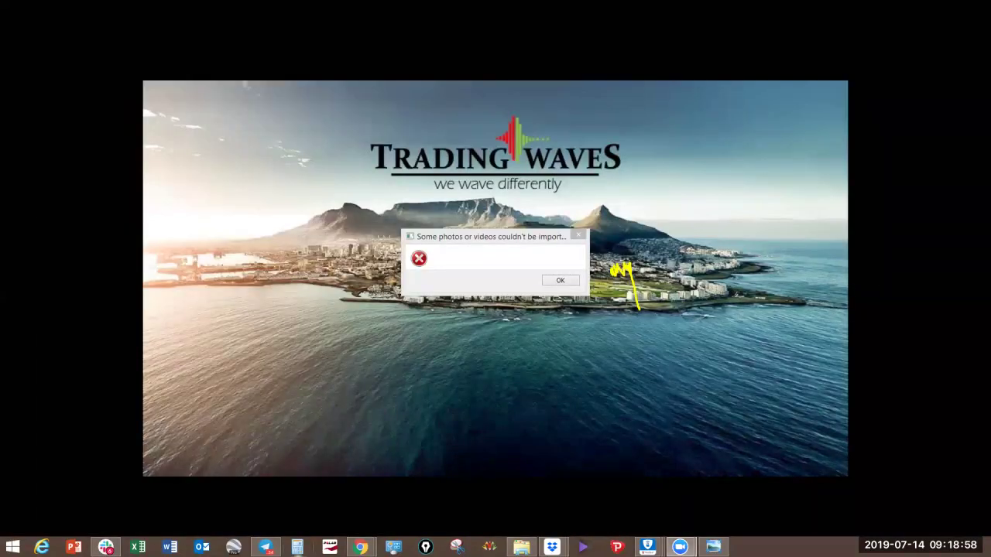
pyautogui.moveTo(361, 547)
pyautogui.click(412, 489)
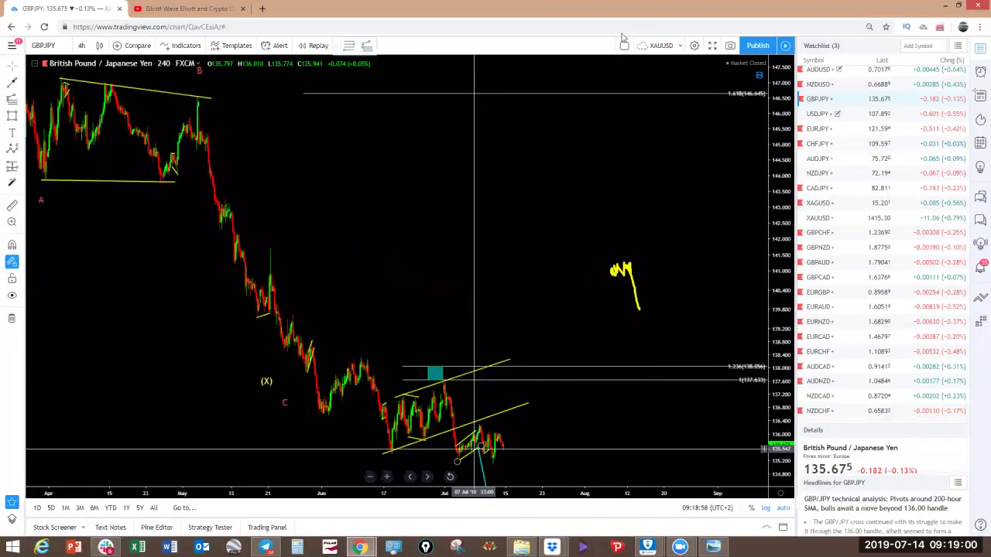
# Clear the leftover yellow sketch and load the EURJPY chart from the watchlist.
pyautogui.rightClick(654, 217)
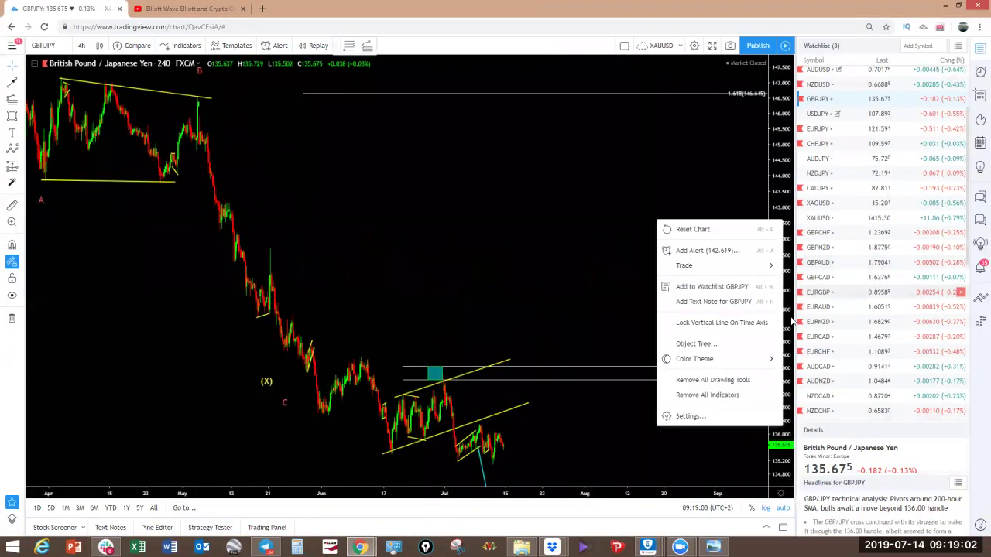
pyautogui.click(629, 215)
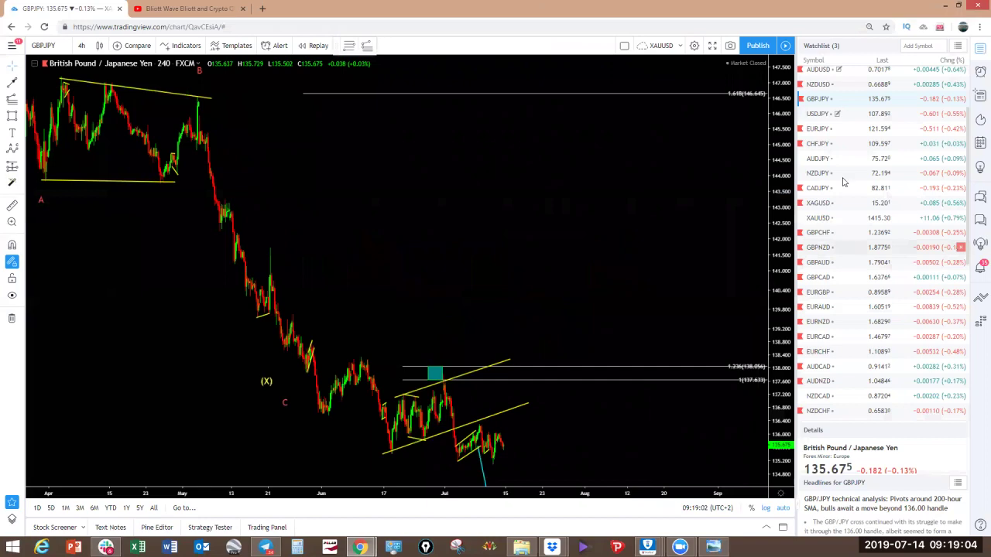
pyautogui.scroll(2, 842, 184)
pyautogui.click(818, 167)
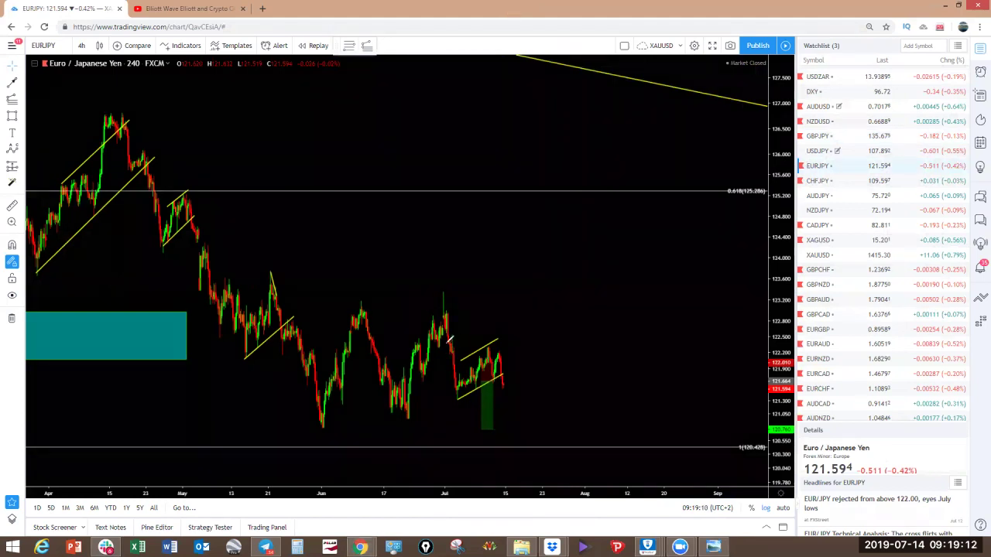
# Trace the July EURJPY correction, project a decline to a target line near 120.760, and clear the drawings.
pyautogui.moveTo(457, 378)
pyautogui.mouseDown()
pyautogui.moveTo(494, 358)
pyautogui.moveTo(498, 368)
pyautogui.mouseUp()
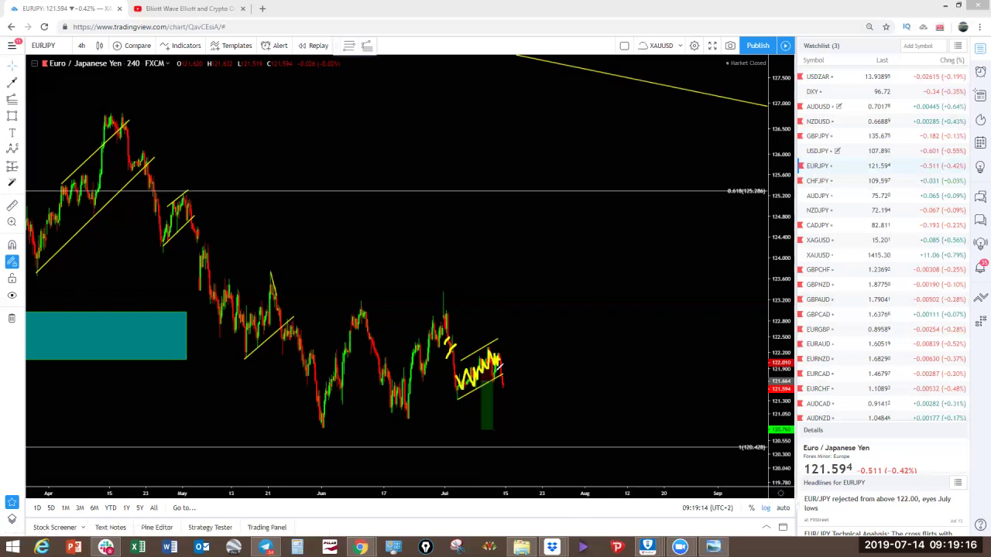
pyautogui.moveTo(506, 381); pyautogui.dragTo(531, 432)
pyautogui.moveTo(466, 432); pyautogui.dragTo(539, 425)
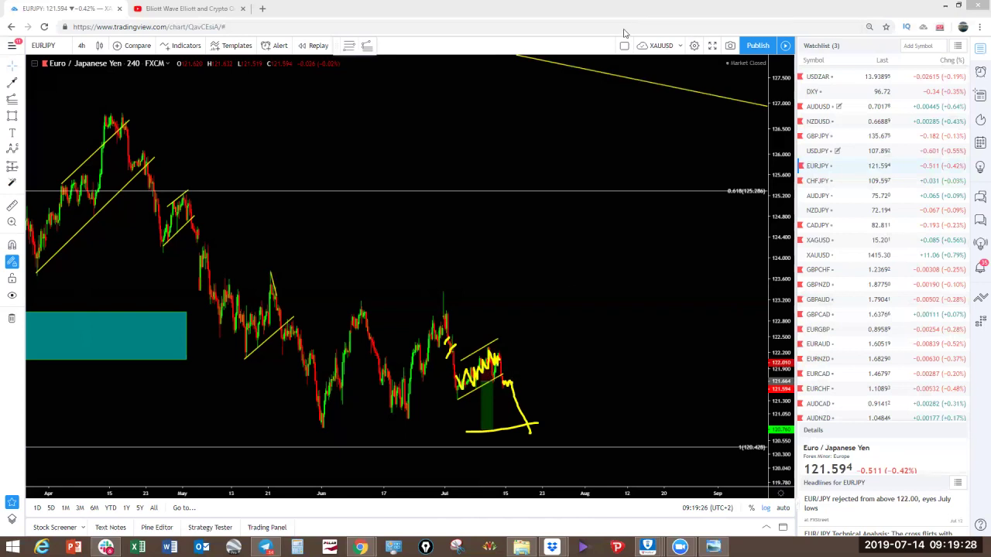
pyautogui.click(670, 5)
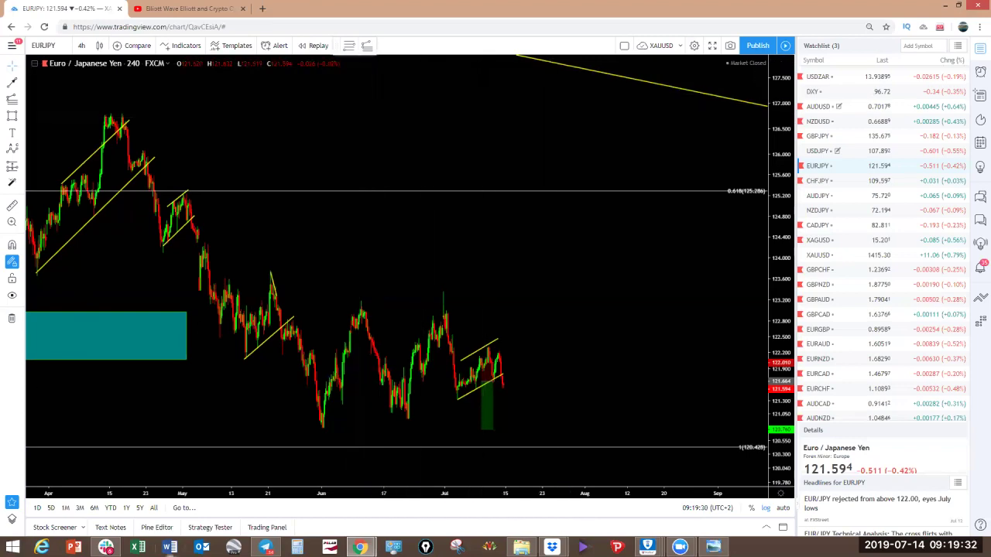
# Switch to Slack and replace the open EURJPY image with the July 2nd CHFJPY 240-minute chart.
pyautogui.click(106, 547)
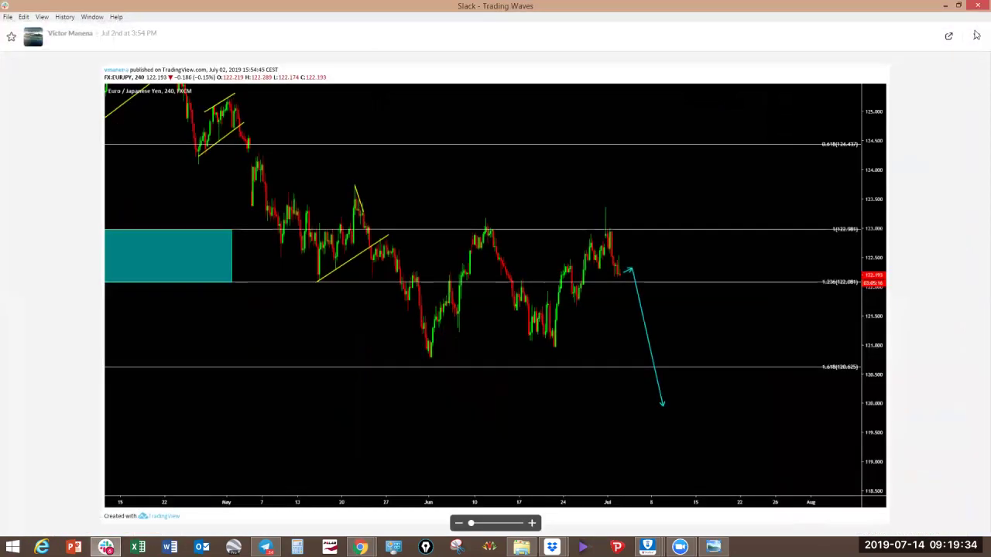
pyautogui.click(976, 38)
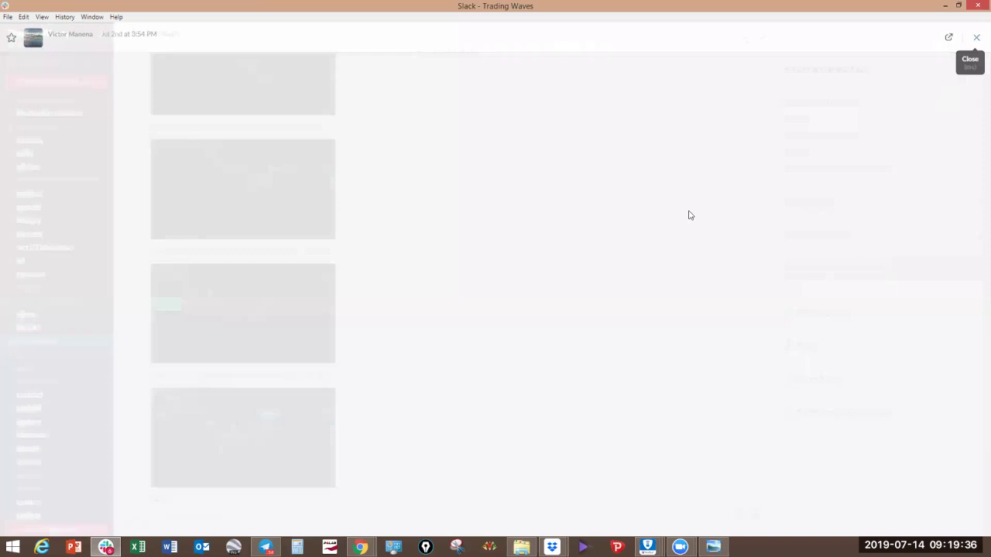
pyautogui.scroll(-3, 252, 420)
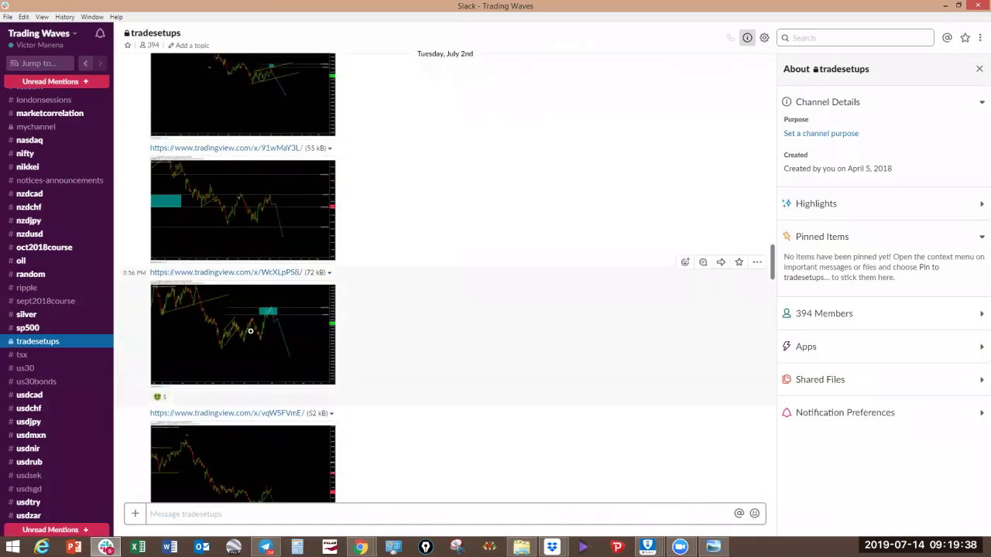
pyautogui.click(258, 372)
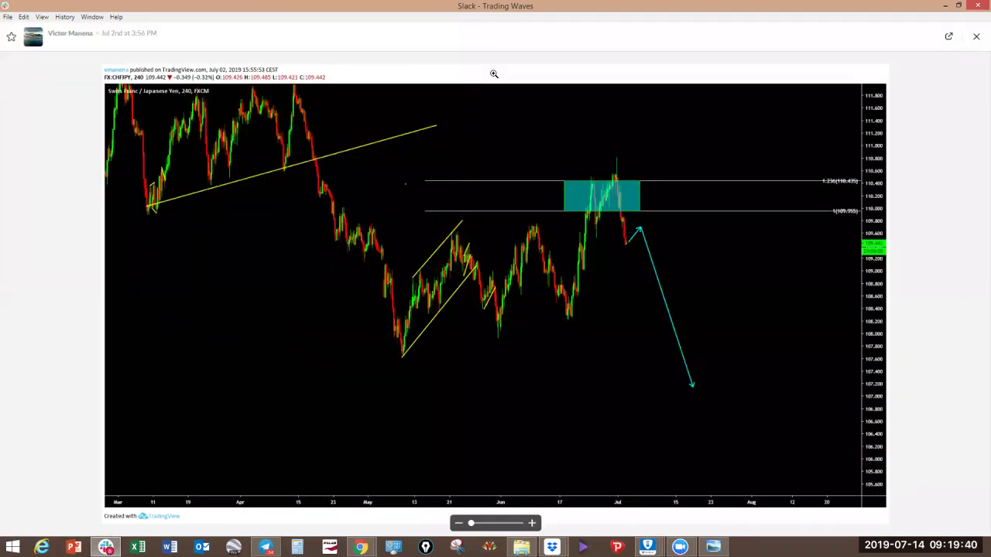
# Sketch a small yellow correction at the start of the CHFJPY blue arrow, clear it, and redraw it as a longer rising channel.
pyautogui.moveTo(622, 243)
pyautogui.mouseDown()
pyautogui.moveTo(628, 250)
pyautogui.moveTo(640, 232)
pyautogui.mouseUp()
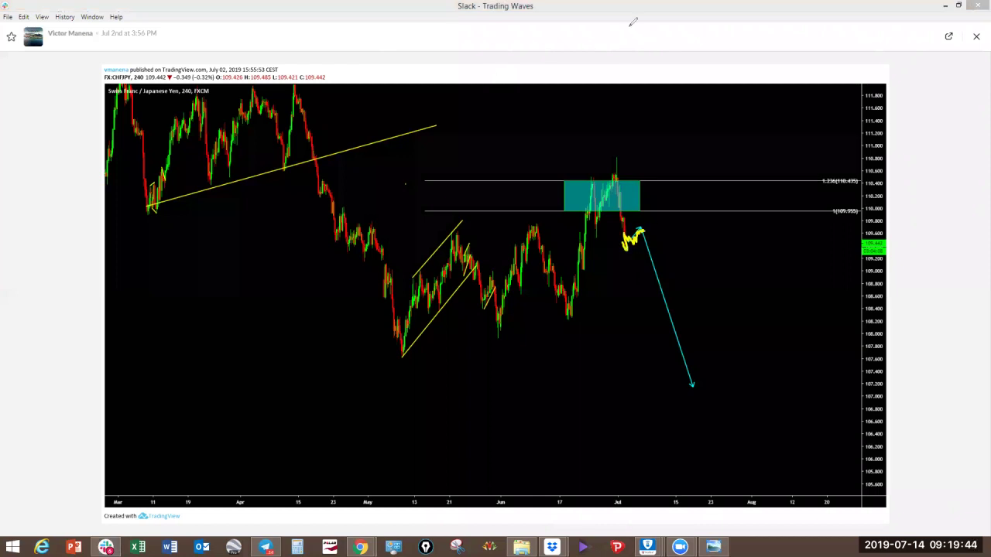
pyautogui.click(631, 51)
pyautogui.moveTo(622, 249)
pyautogui.mouseDown()
pyautogui.moveTo(633, 234)
pyautogui.moveTo(677, 227)
pyautogui.moveTo(641, 228)
pyautogui.mouseUp()
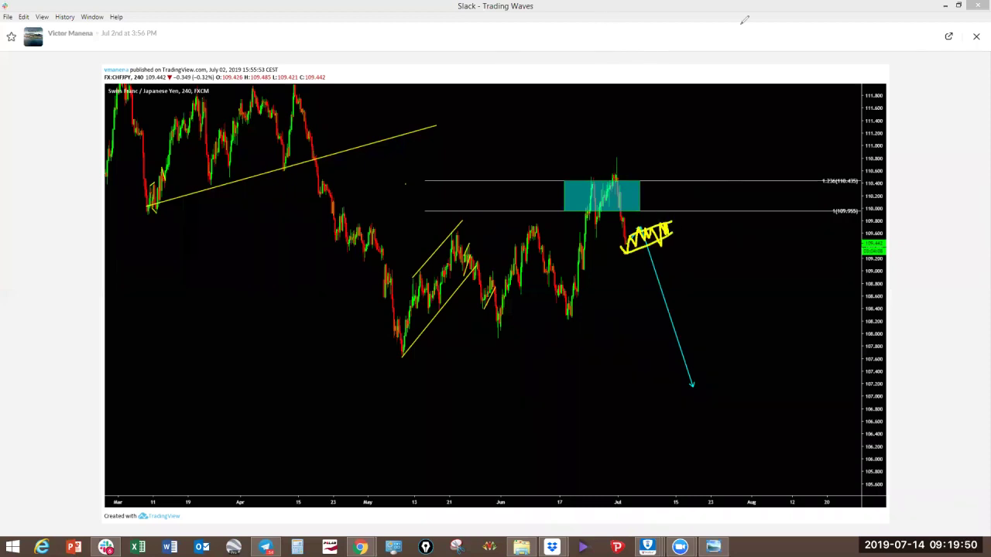
# Close the CHFJPY chart and open the July 2nd GBPUSD 240-minute chart from the tradesetups channel.
pyautogui.click(976, 36)
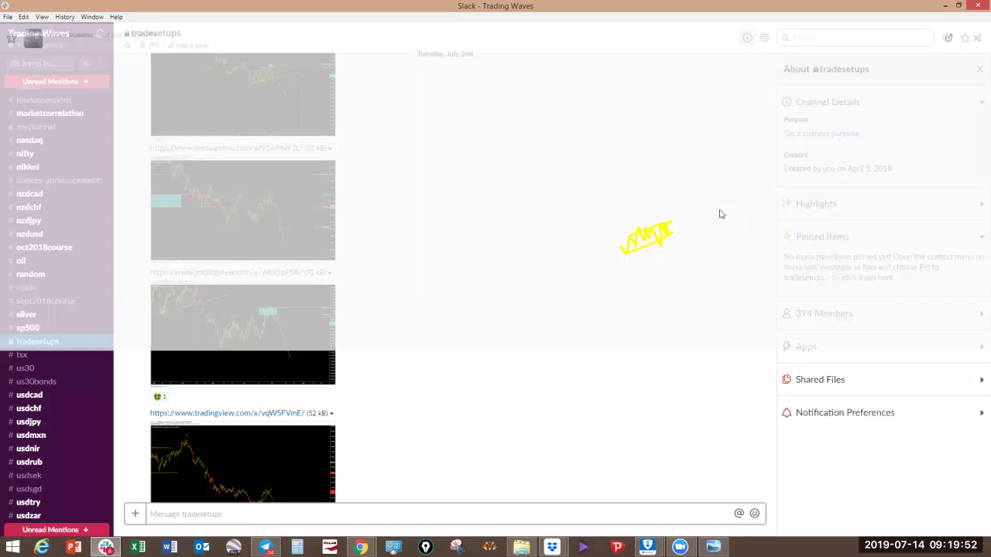
pyautogui.scroll(-4, 276, 440)
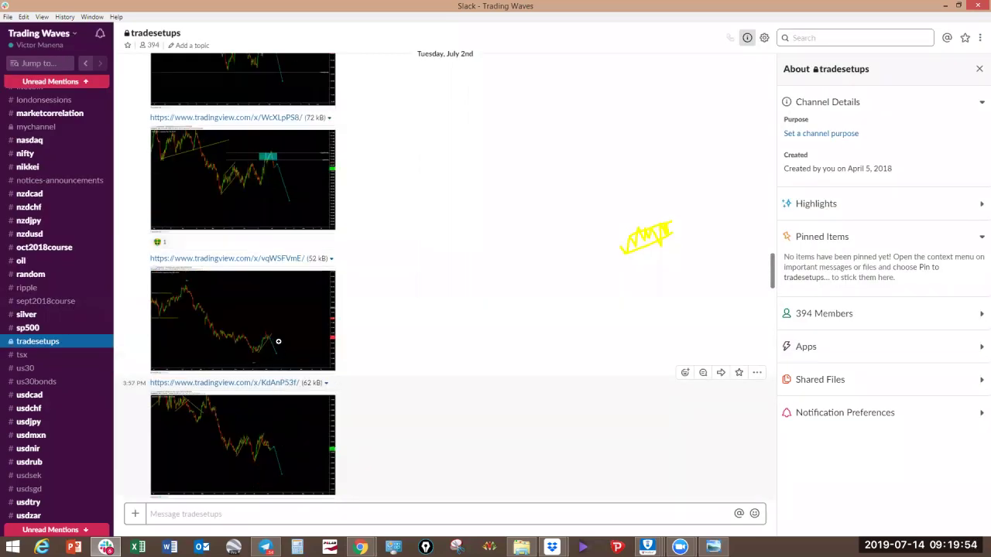
pyautogui.scroll(-3, 275, 391)
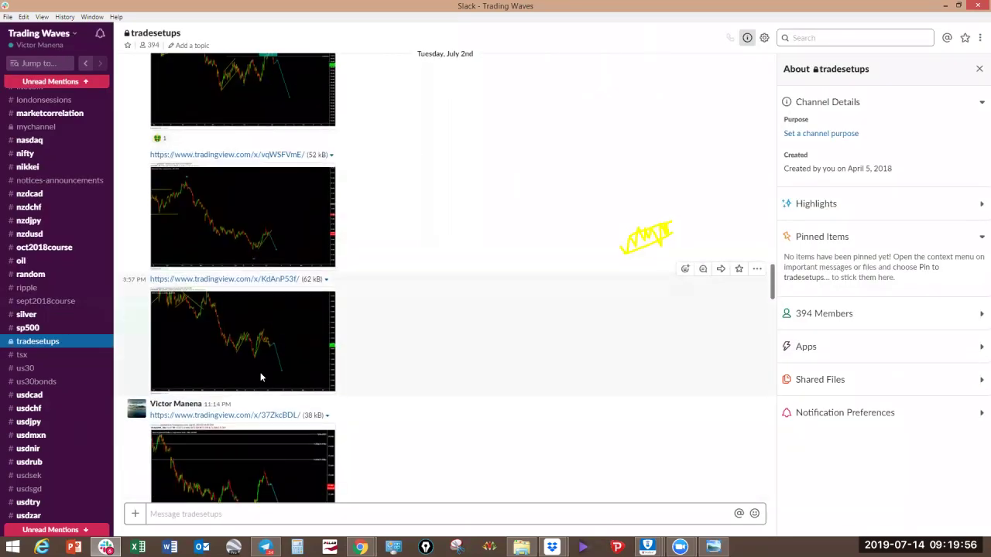
pyautogui.scroll(-2, 261, 348)
pyautogui.click(263, 313)
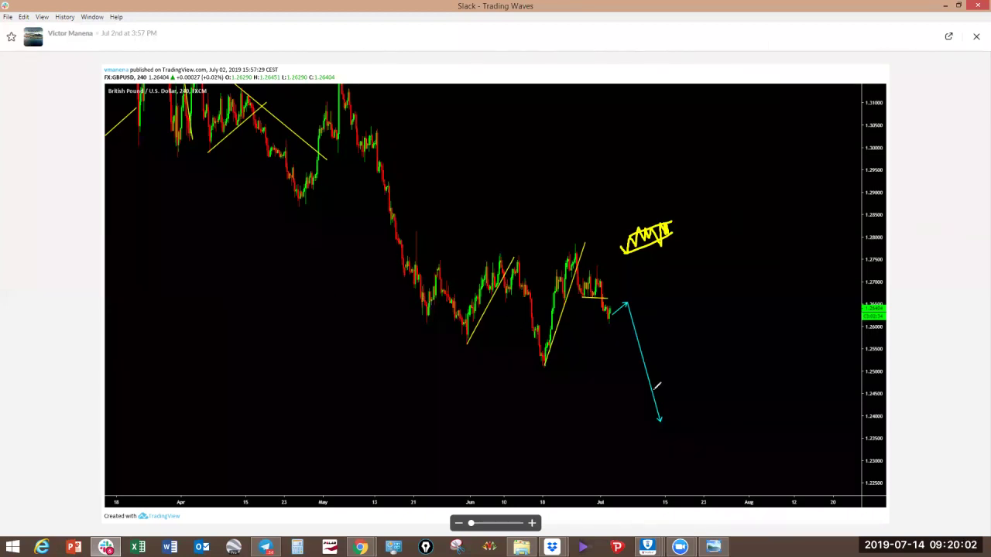
# Sketch a yellow decline along the GBPUSD blue arrow with a consolidation near 1.25, then clear the drawings.
pyautogui.moveTo(649, 386)
pyautogui.mouseDown()
pyautogui.moveTo(663, 373)
pyautogui.moveTo(658, 387)
pyautogui.moveTo(655, 361)
pyautogui.mouseUp()
pyautogui.moveTo(609, 311)
pyautogui.mouseDown()
pyautogui.moveTo(624, 305)
pyautogui.moveTo(655, 391)
pyautogui.mouseUp()
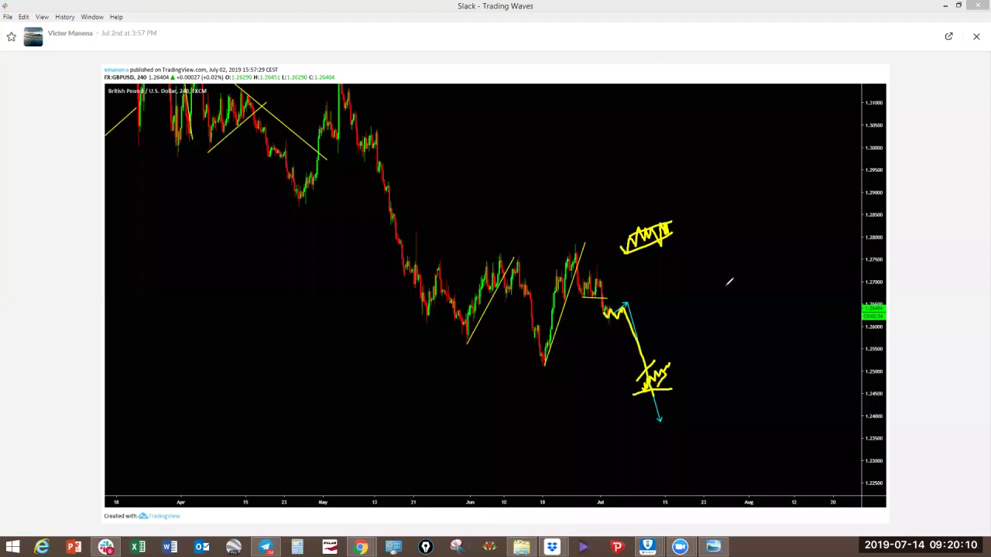
pyautogui.click(625, 17)
# Mark two yellow levels on the GBPUSD chart, at the blue arrow's tip and slightly above it, then clear them.
pyautogui.moveTo(644, 427); pyautogui.dragTo(681, 418)
pyautogui.moveTo(627, 402); pyautogui.dragTo(665, 392)
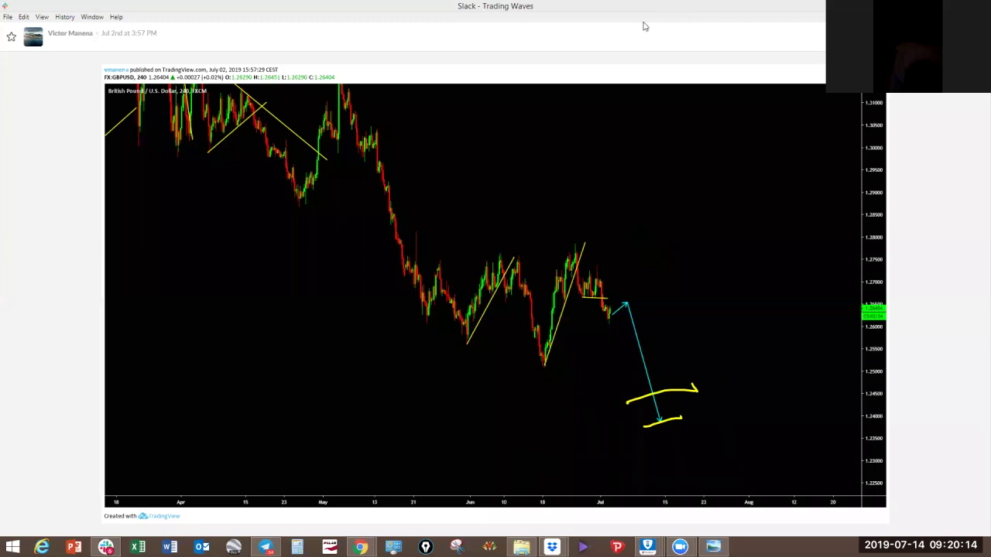
pyautogui.press('e')
# Switch to TradingView and open the current GBPUSD 4-hour chart from the watchlist.
pyautogui.click(106, 546)
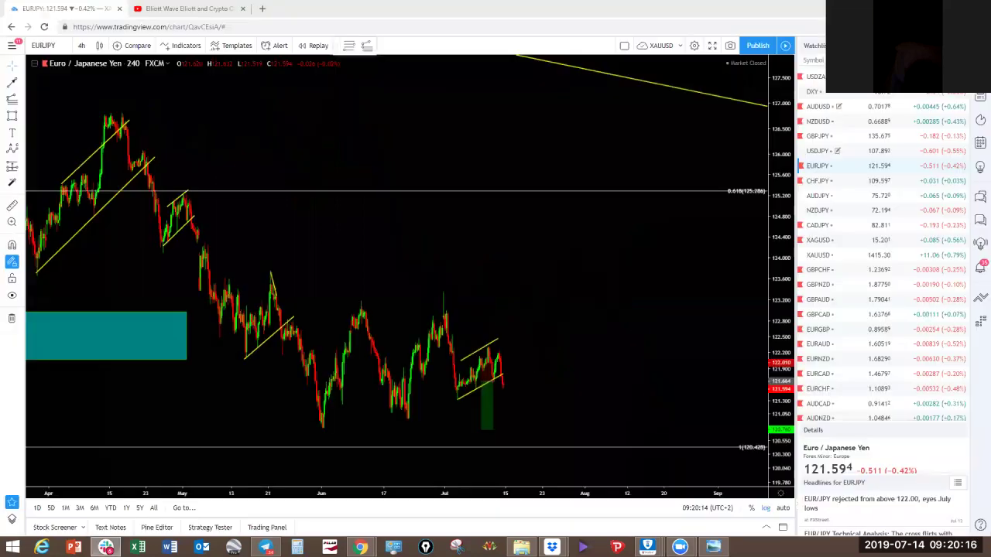
pyautogui.click(106, 546)
pyautogui.hotkey('alt', 'Tab')
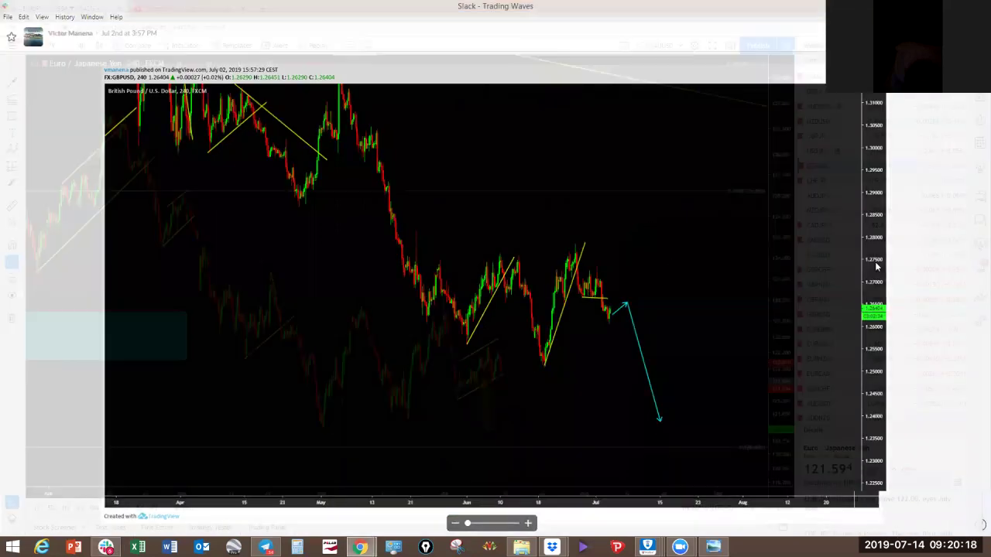
pyautogui.scroll(3, 828, 128)
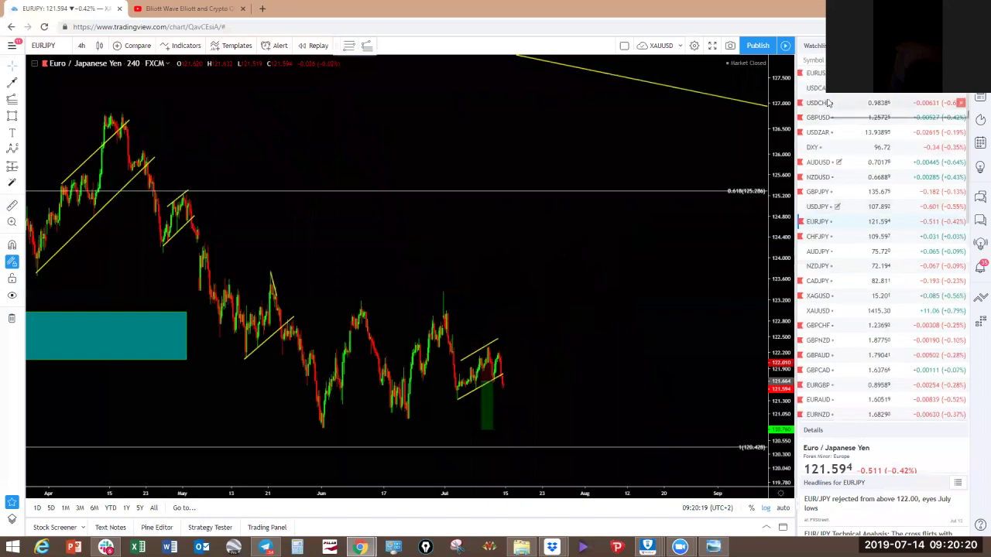
pyautogui.click(824, 121)
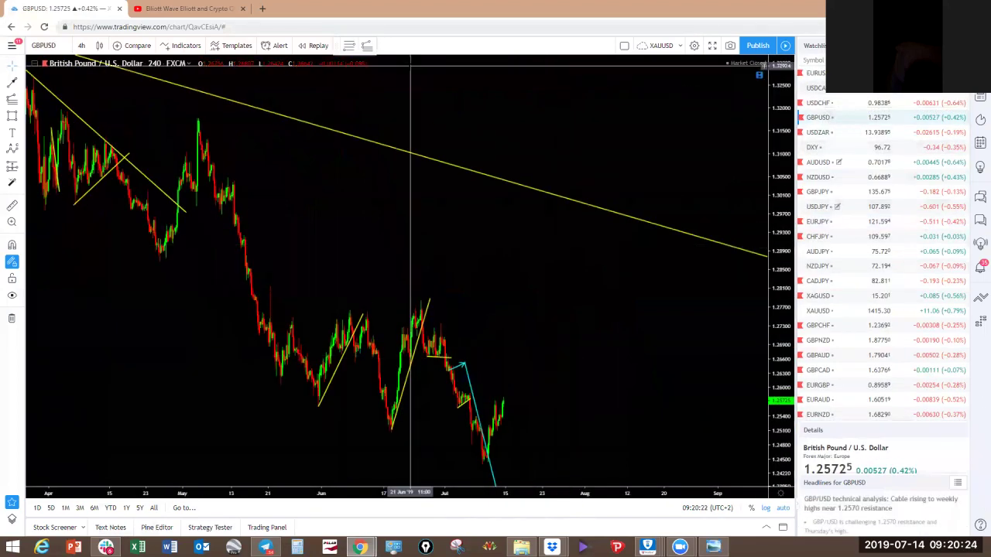
# Mark the corrections along the GBPUSD decline in yellow, sketch its continuation below the July low to the blue arrow's tip, and clear the drawings.
pyautogui.moveTo(422, 359)
pyautogui.mouseDown()
pyautogui.moveTo(448, 356)
pyautogui.moveTo(441, 324)
pyautogui.mouseUp()
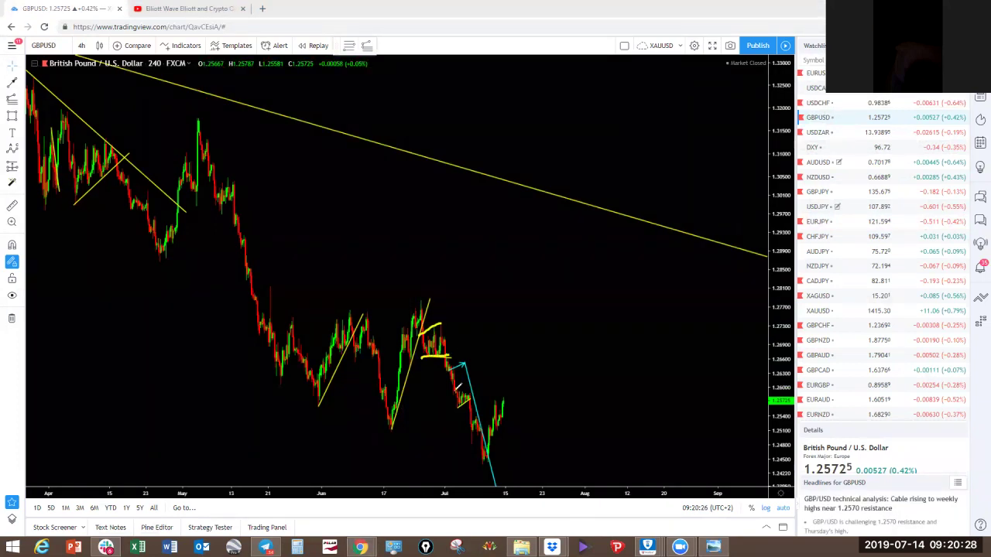
pyautogui.moveTo(489, 455); pyautogui.dragTo(480, 466)
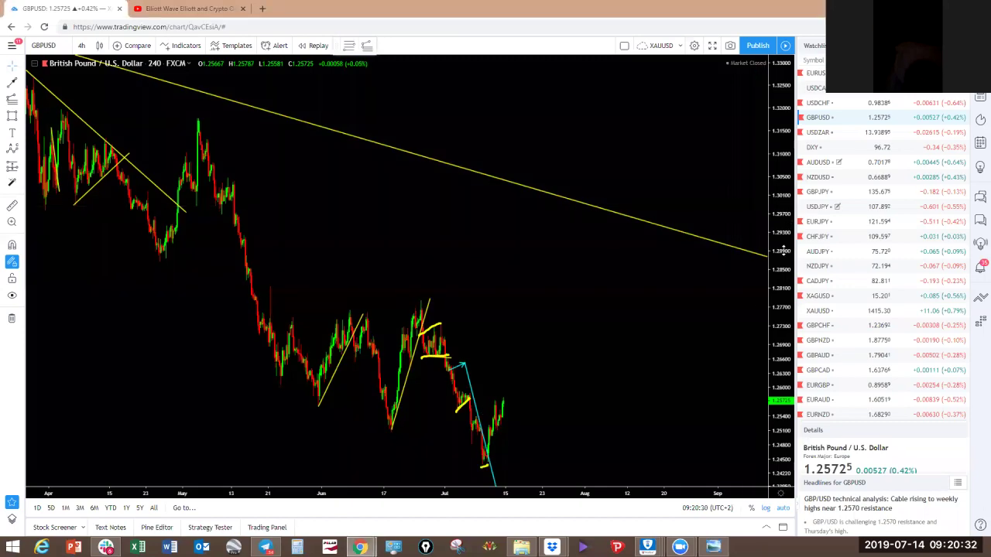
pyautogui.moveTo(786, 244); pyautogui.dragTo(784, 292)
pyautogui.moveTo(675, 389); pyautogui.dragTo(662, 312)
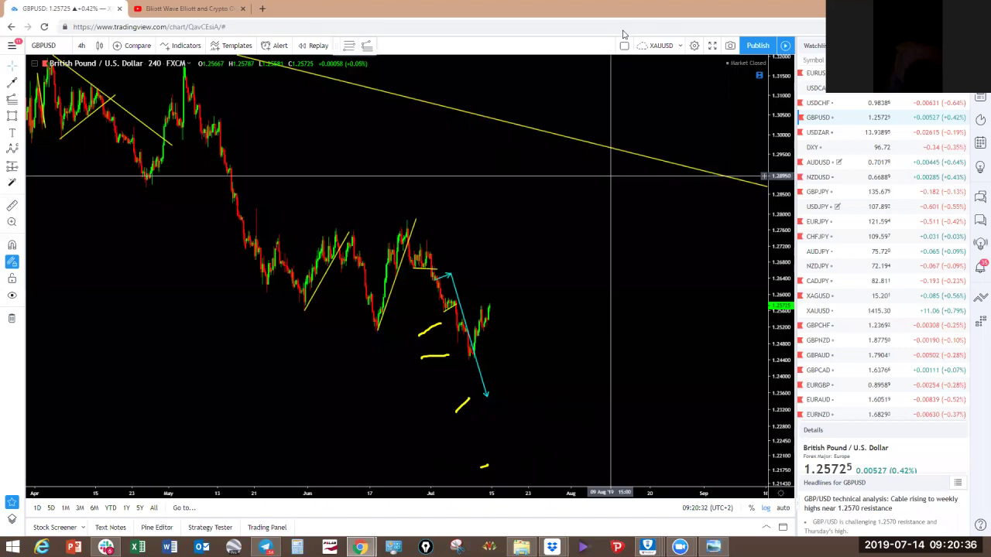
pyautogui.moveTo(462, 364)
pyautogui.mouseDown()
pyautogui.moveTo(509, 357)
pyautogui.moveTo(486, 398)
pyautogui.mouseUp()
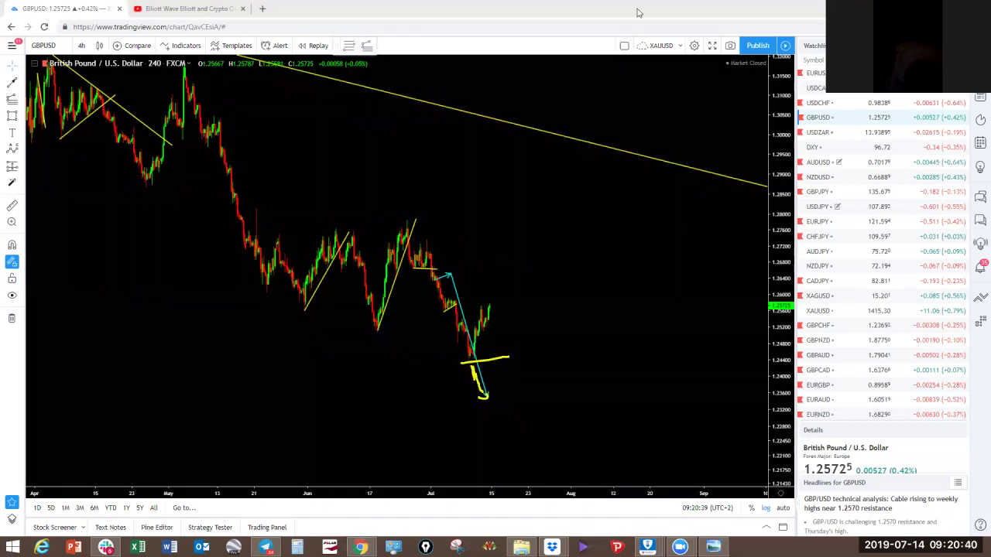
pyautogui.click(626, 35)
# Return to Slack, close the GBPUSD image, and open the July 2nd NZDJPY 240-minute chart from the tradesetups channel.
pyautogui.click(935, 7)
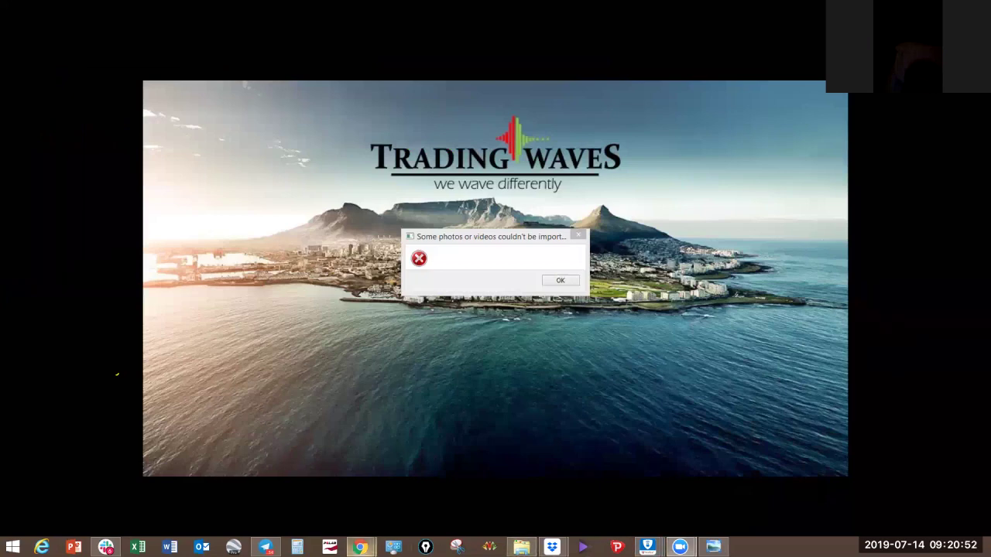
pyautogui.moveTo(106, 547)
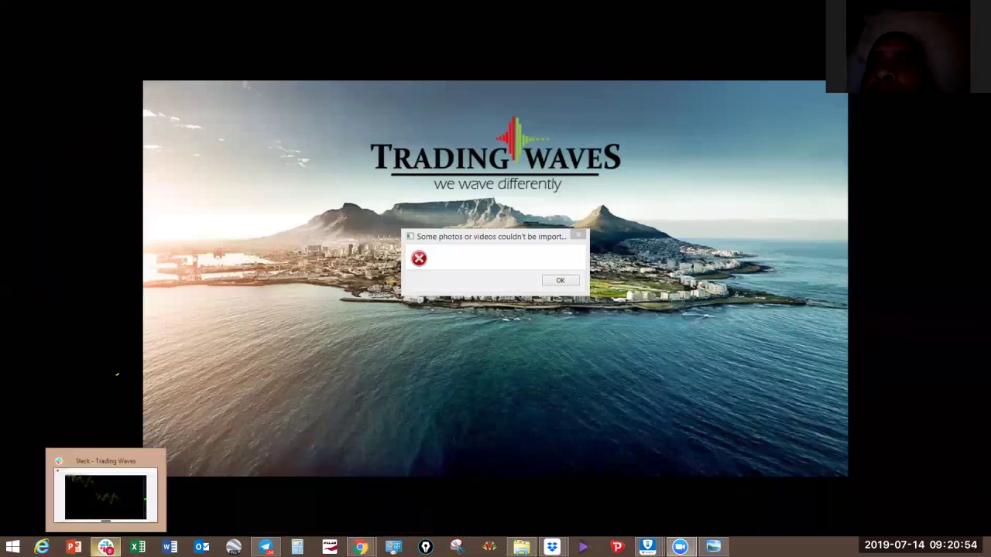
pyautogui.click(100, 496)
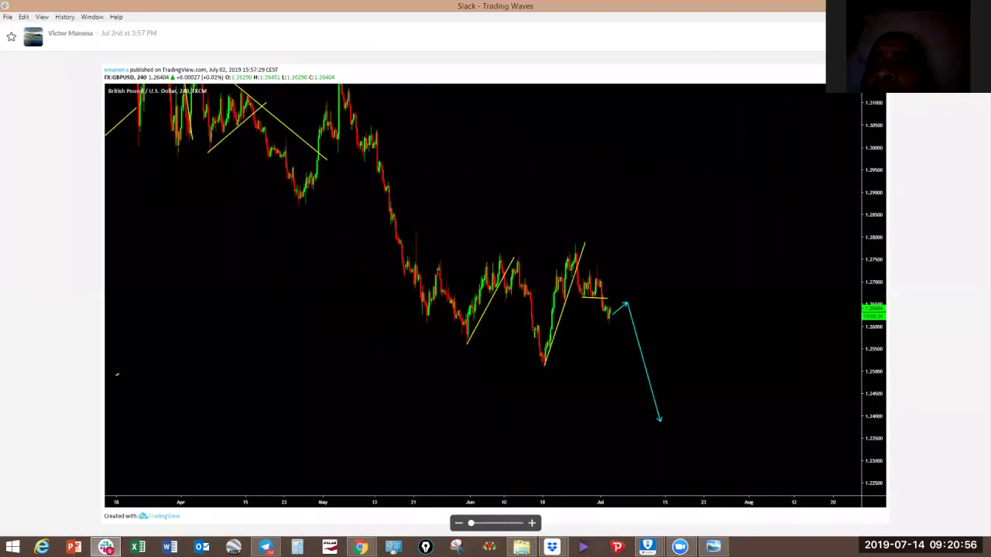
pyautogui.press('Escape')
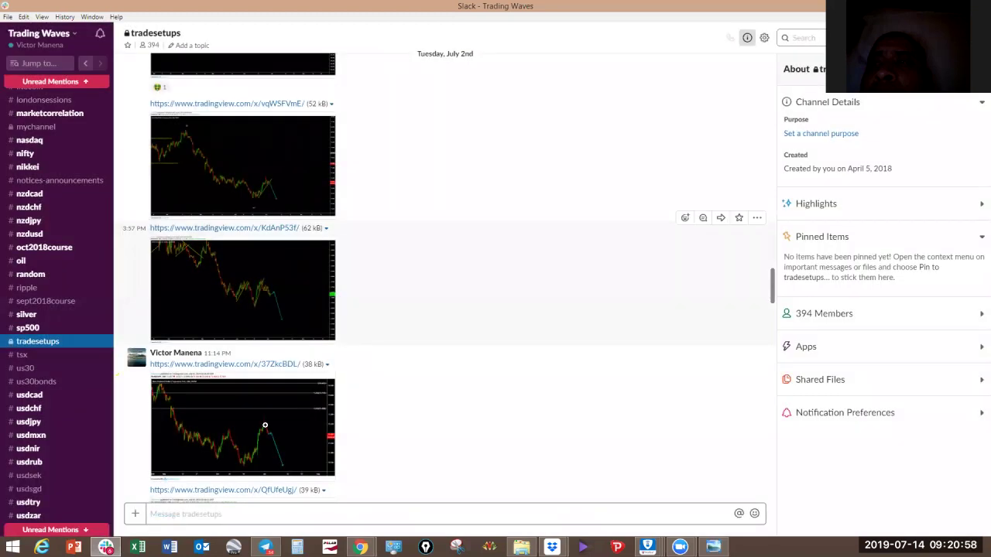
pyautogui.scroll(-3, 262, 429)
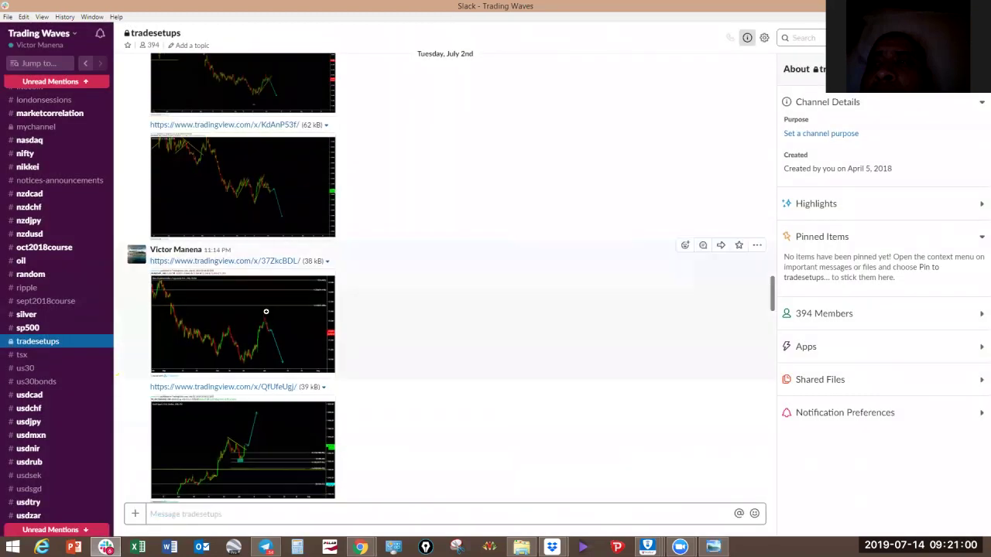
pyautogui.click(265, 311)
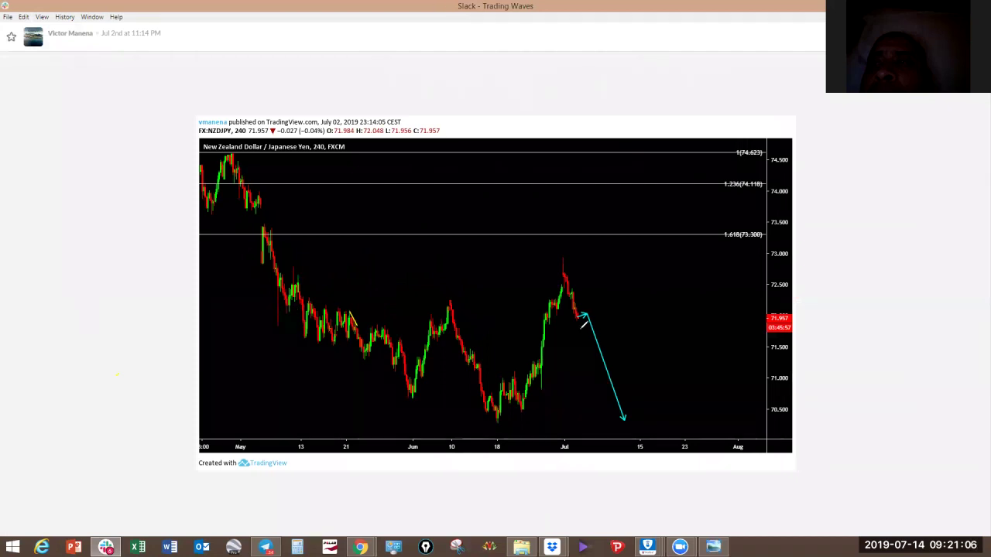
# Sketch a yellow consolidation box near 72.000 on the NZDJPY chart, with an arrow declining from it to about 70.750.
pyautogui.moveTo(574, 313)
pyautogui.mouseDown()
pyautogui.moveTo(587, 319)
pyautogui.moveTo(595, 302)
pyautogui.moveTo(605, 311)
pyautogui.moveTo(576, 302)
pyautogui.moveTo(611, 299)
pyautogui.moveTo(600, 313)
pyautogui.moveTo(610, 331)
pyautogui.mouseUp()
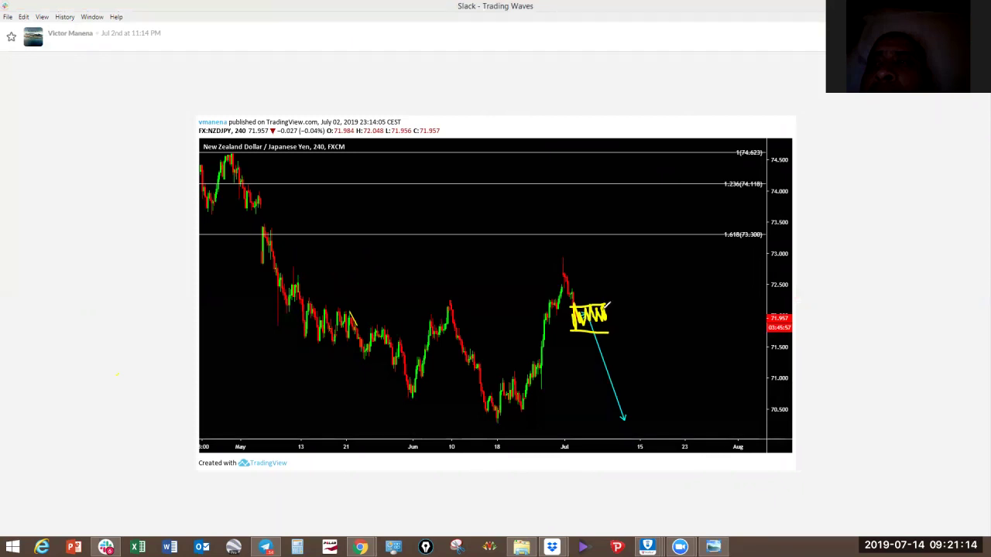
pyautogui.moveTo(612, 302); pyautogui.dragTo(643, 393)
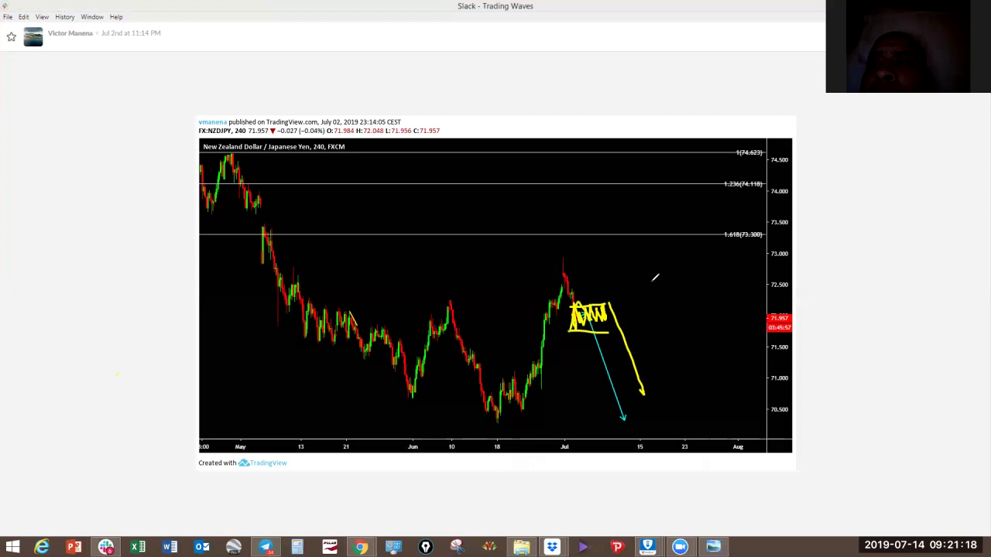
pyautogui.click(106, 546)
pyautogui.click(105, 547)
pyautogui.click(105, 547)
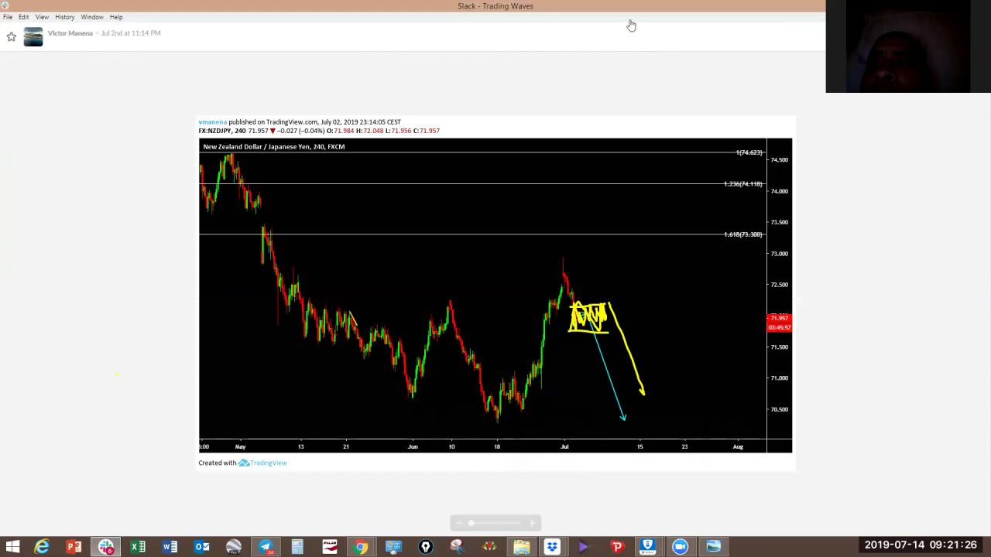
# Close the NZDJPY chart and open the July 2nd XAUUSD 240-minute chart from the tradesetups channel.
pyautogui.click(972, 36)
pyautogui.scroll(-2, 248, 378)
pyautogui.scroll(1, 249, 379)
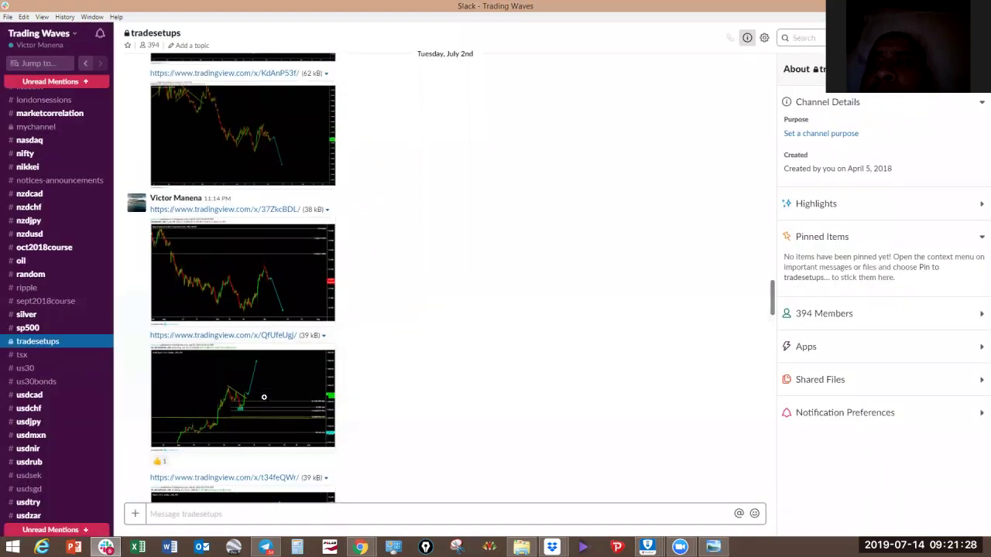
pyautogui.click(265, 399)
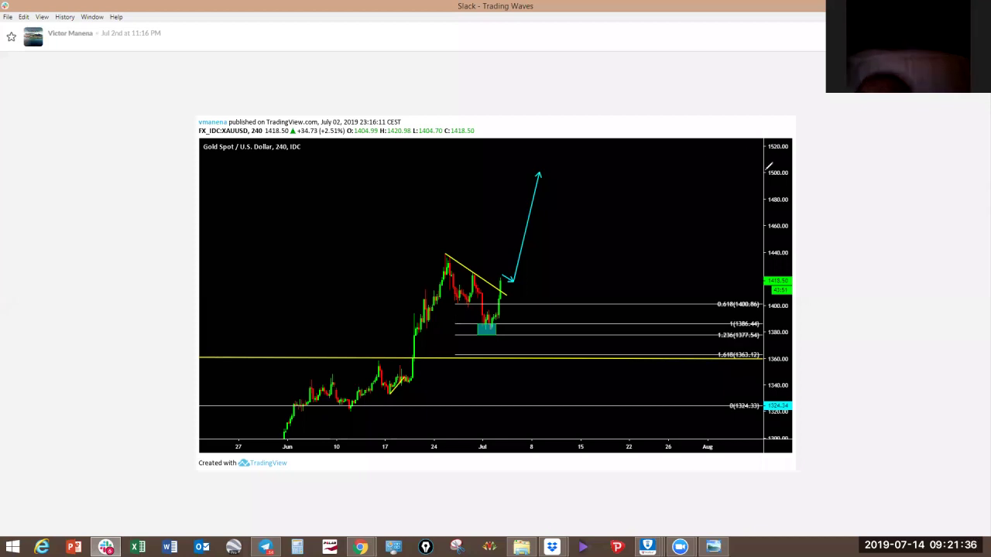
# Sketch a yellow sideways range between about 1380 and 1440 on the gold chart with a breakout rise above 1520, then clear the drawings.
pyautogui.moveTo(445, 255); pyautogui.dragTo(551, 257)
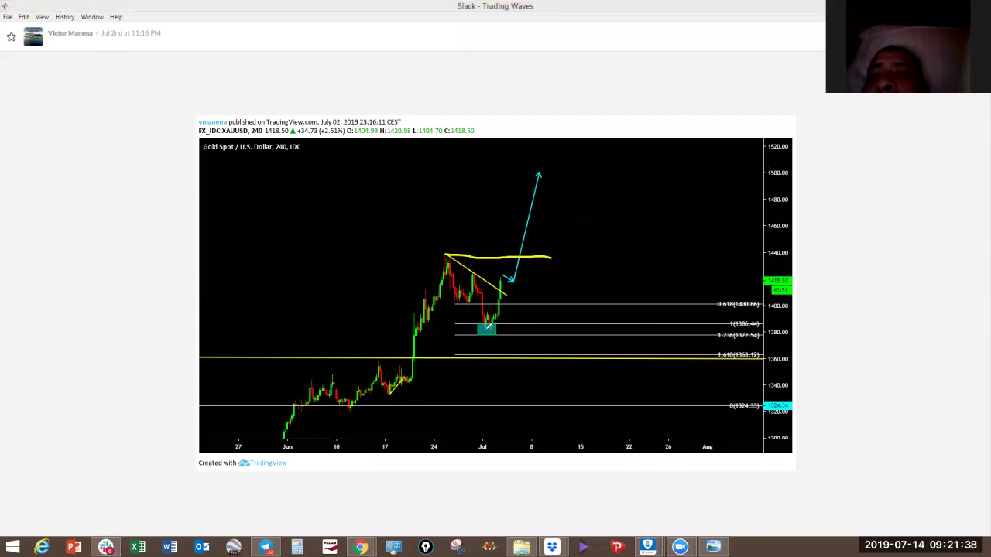
pyautogui.moveTo(597, 335); pyautogui.dragTo(485, 331)
pyautogui.moveTo(465, 264)
pyautogui.mouseDown()
pyautogui.moveTo(588, 318)
pyautogui.moveTo(611, 113)
pyautogui.mouseUp()
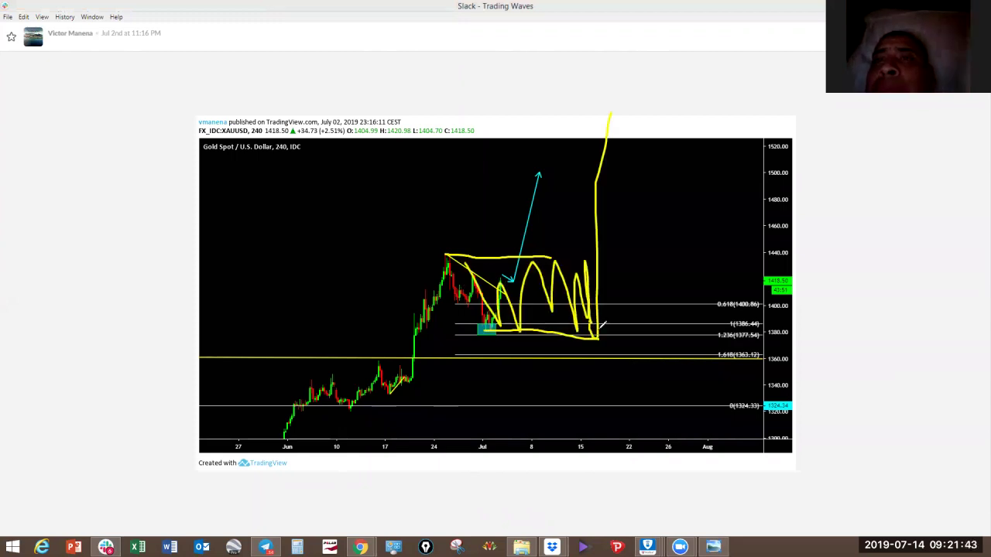
pyautogui.click(620, 31)
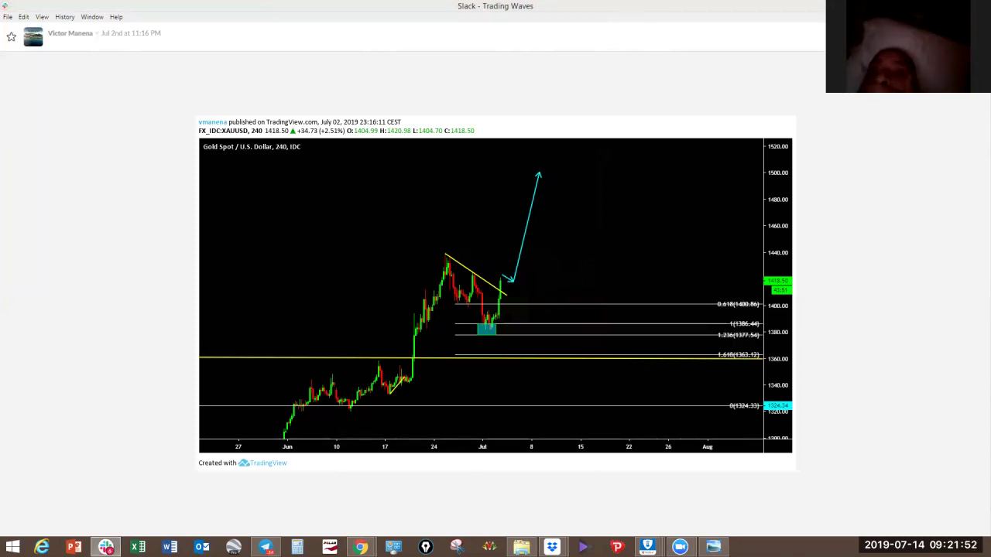
# Close the July 2nd gold chart and open the July 13 daily XAUUSD chart posted in the gold channel.
pyautogui.press('Escape')
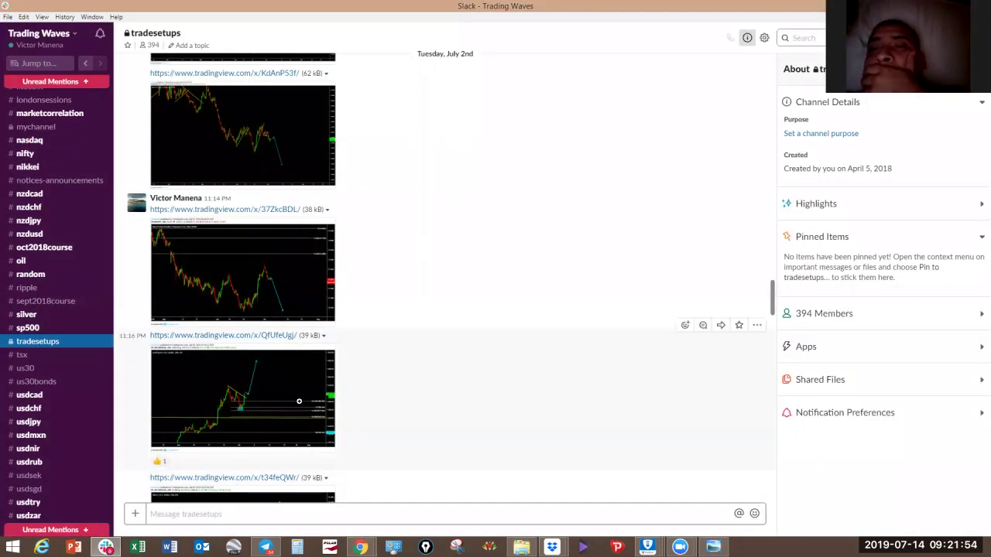
pyautogui.scroll(-5, 38, 434)
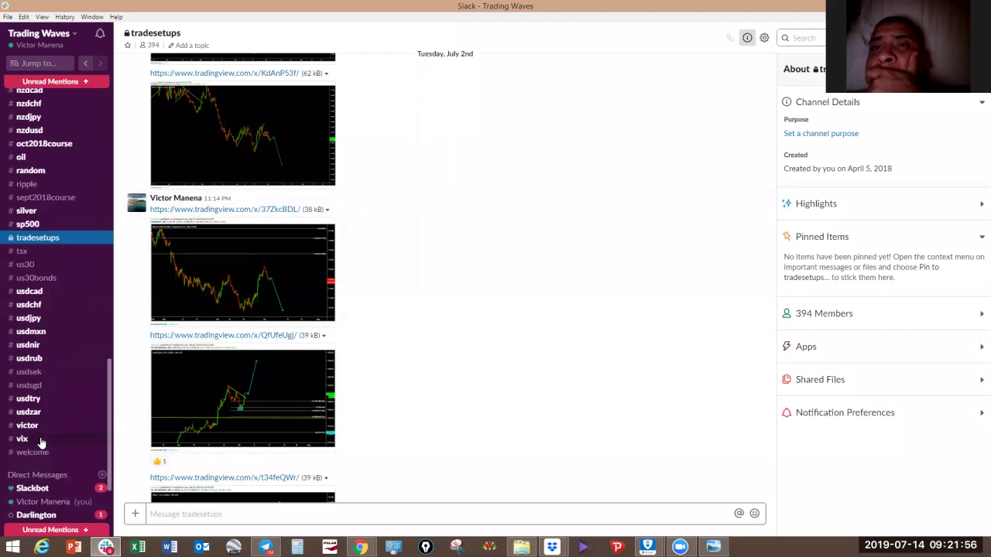
pyautogui.scroll(15, 22, 386)
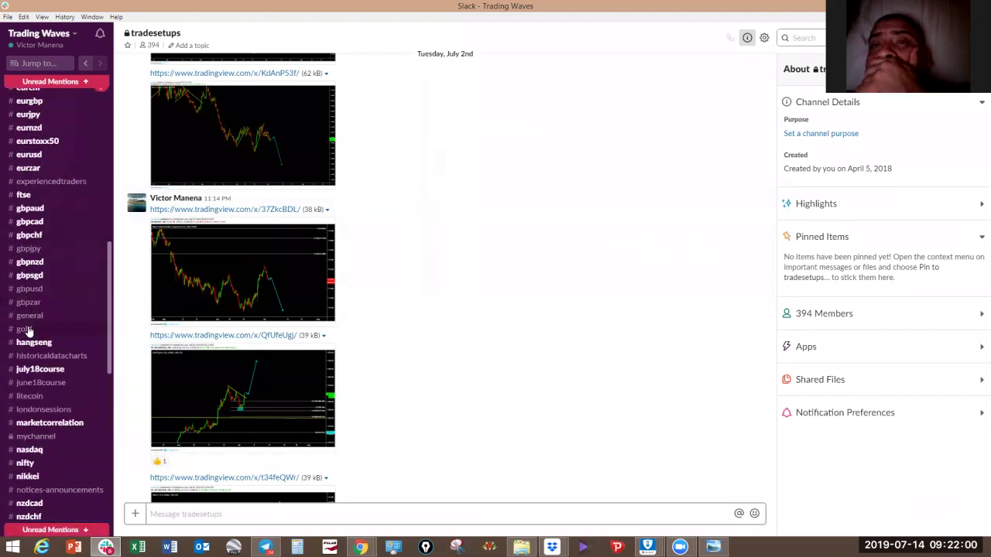
pyautogui.click(27, 317)
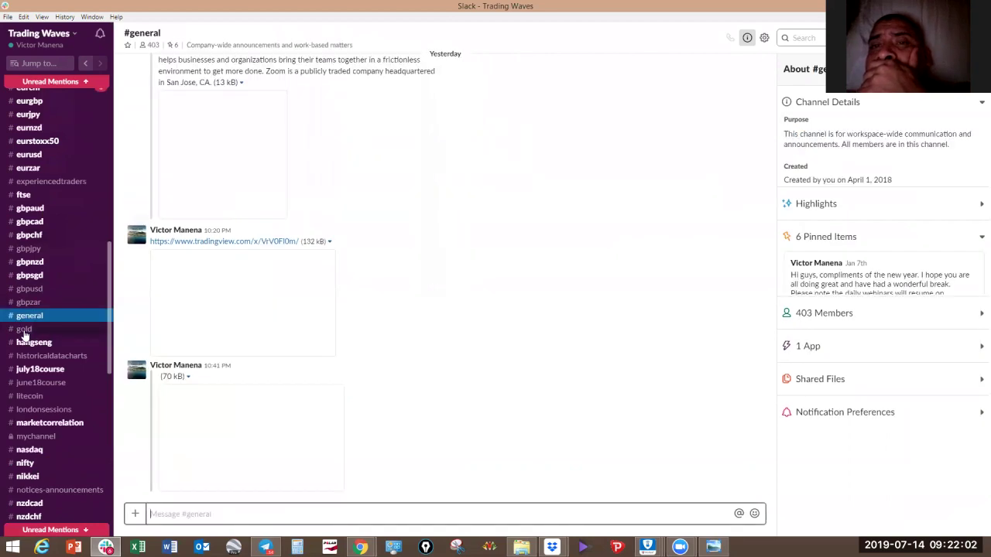
pyautogui.click(24, 330)
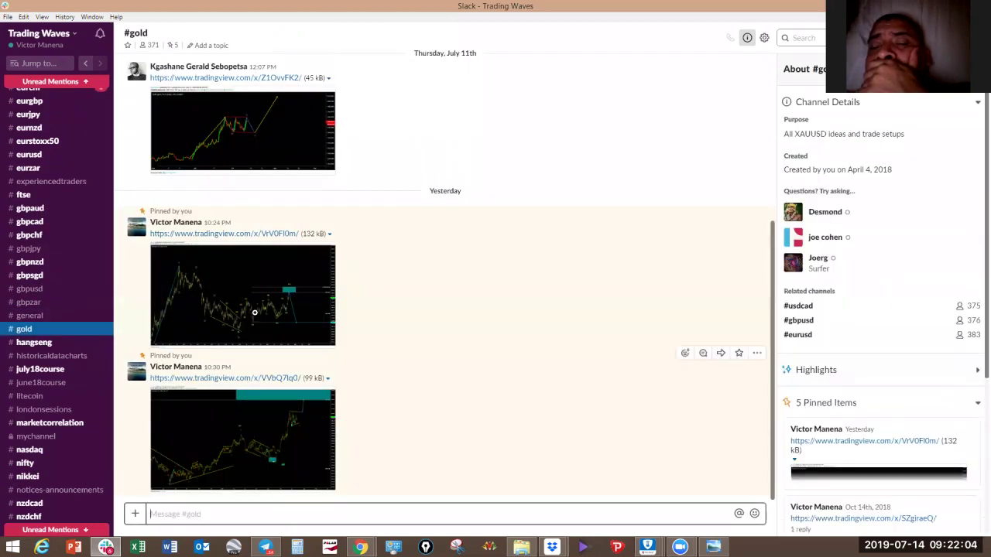
pyautogui.click(255, 312)
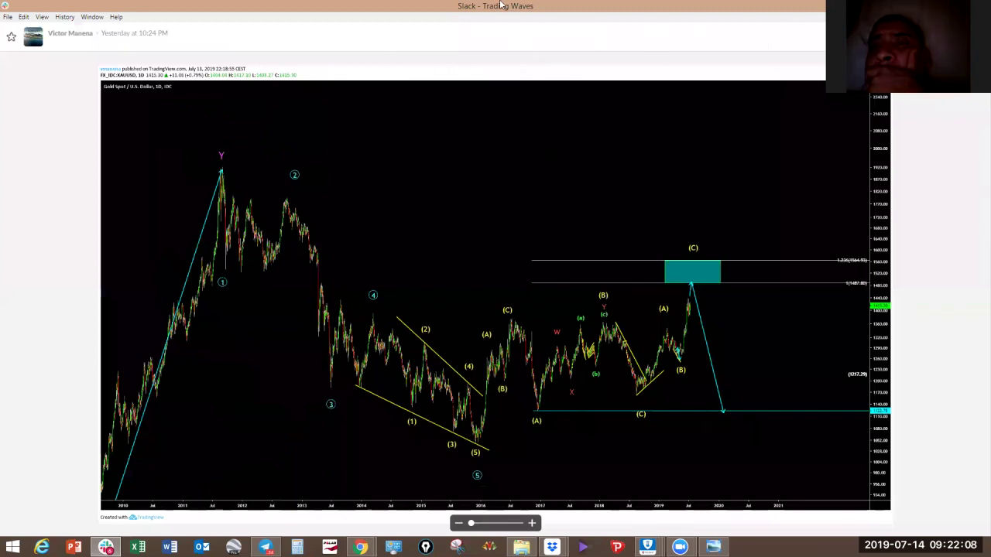
# Sketch a yellow consolidation below the teal zone on the daily gold chart, a rise to about 1487.80 and a decline, then clear it.
pyautogui.scroll(3, 586, 185)
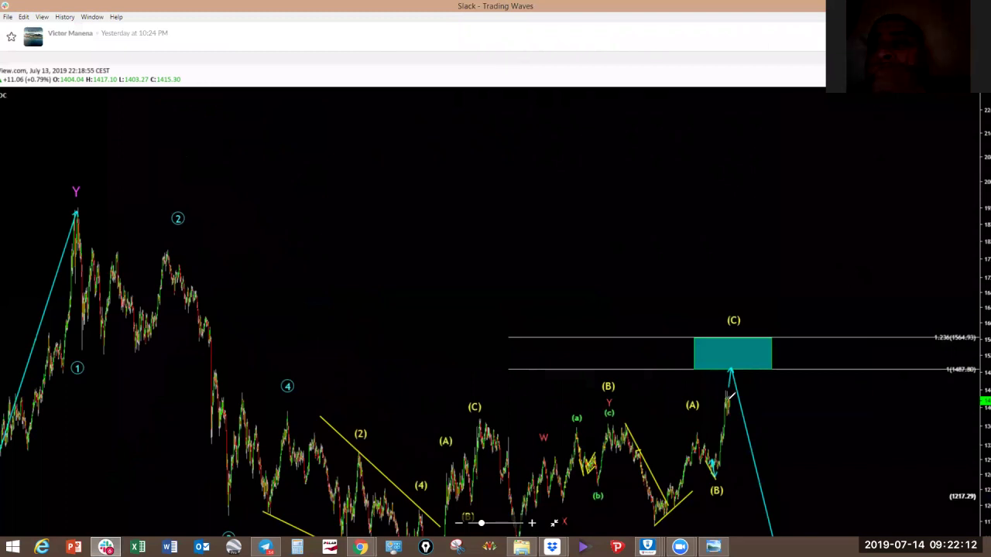
pyautogui.moveTo(726, 401); pyautogui.dragTo(734, 398)
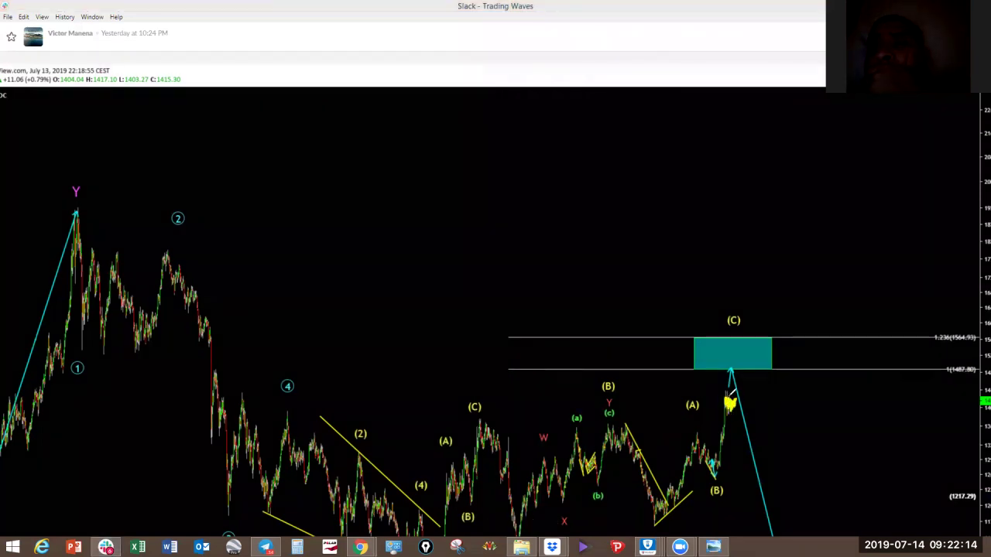
pyautogui.moveTo(739, 411)
pyautogui.mouseDown()
pyautogui.moveTo(737, 363)
pyautogui.moveTo(811, 495)
pyautogui.mouseUp()
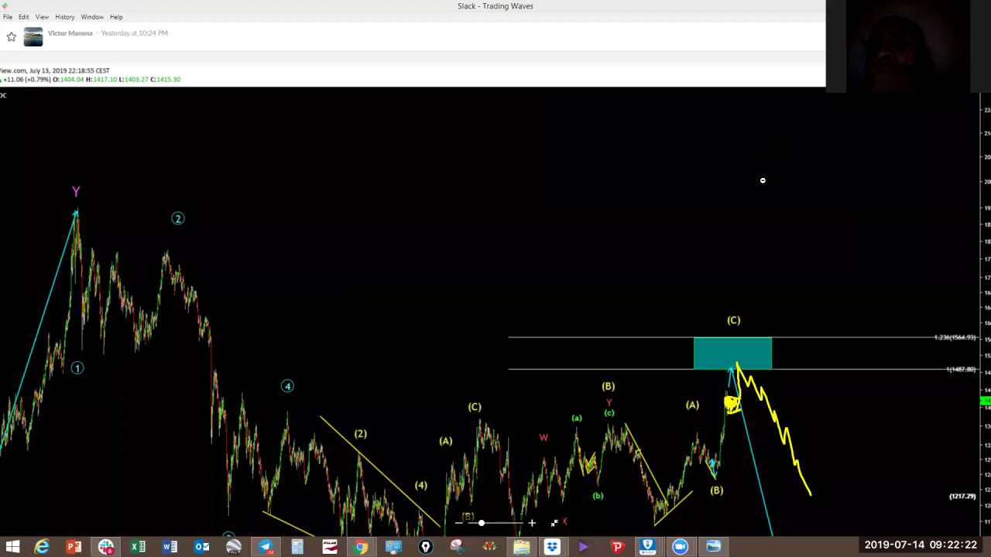
pyautogui.click(592, 5)
pyautogui.click(636, 43)
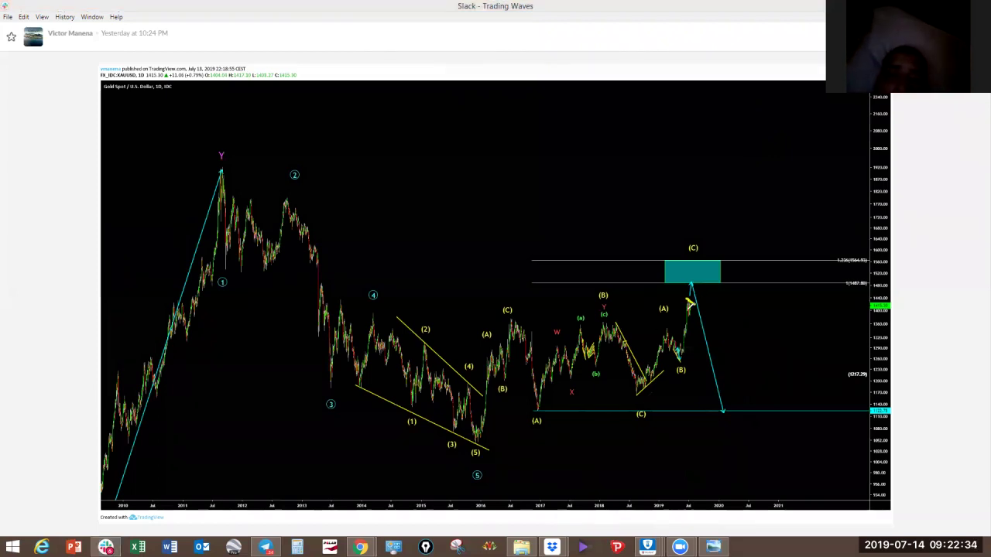
# Mark a short yellow pullback and rise into the teal target zone on the daily gold chart, clear it, and close the chart.
pyautogui.moveTo(693, 309); pyautogui.dragTo(694, 317)
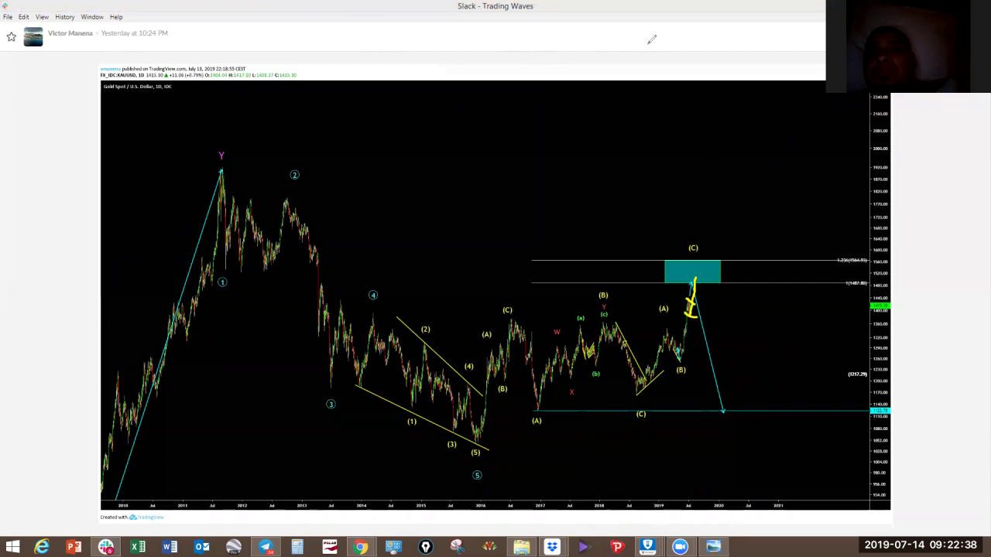
pyautogui.click(757, 35)
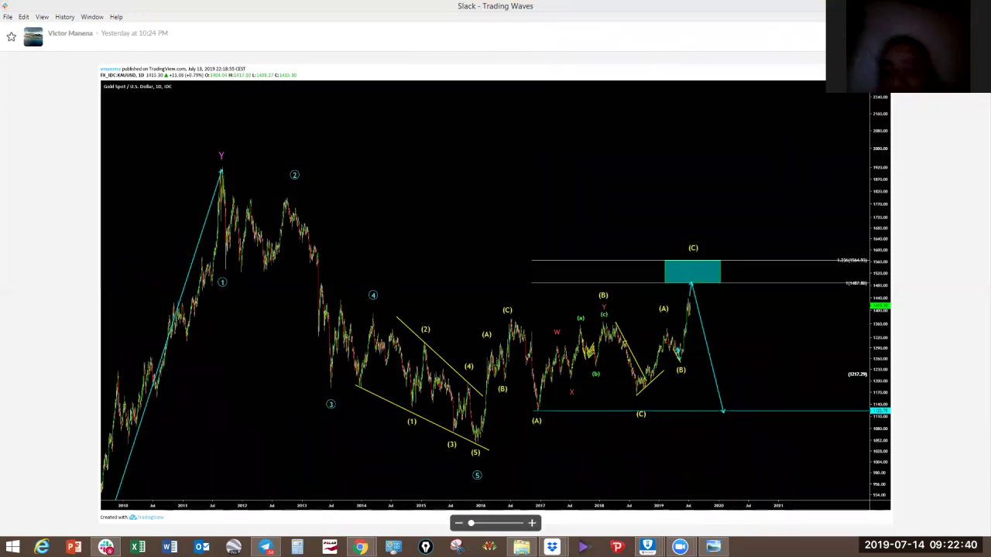
pyautogui.press('Escape')
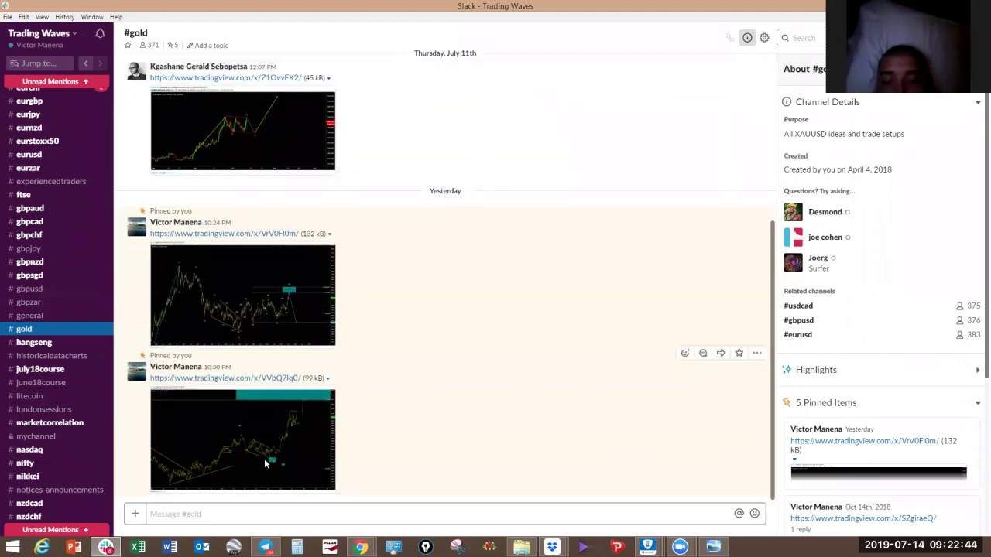
# Open the July 13 four-hour XAUUSD chart, sketch the yellow A-B-C correction and rise into the teal zone, then clear the drawings.
pyautogui.click(264, 458)
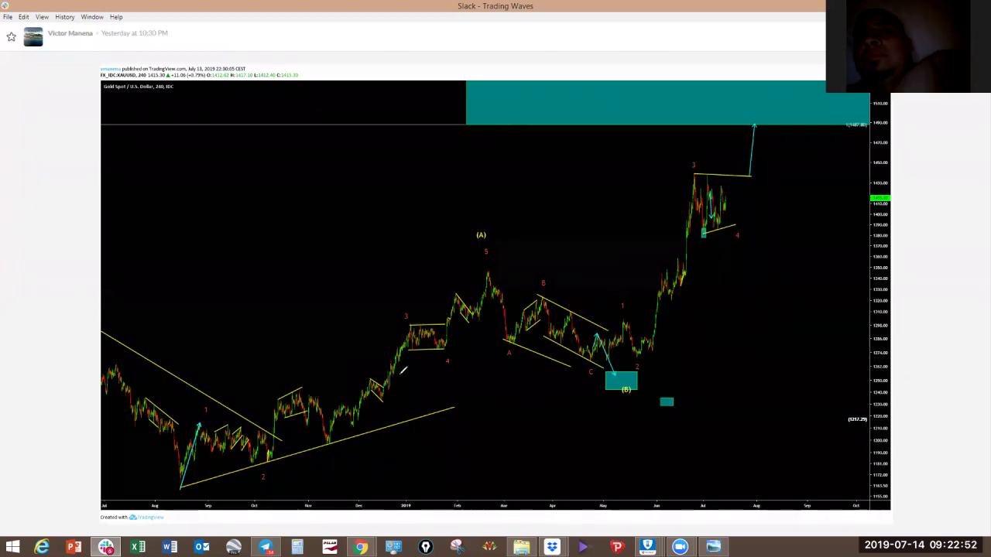
pyautogui.moveTo(487, 269)
pyautogui.mouseDown()
pyautogui.moveTo(513, 341)
pyautogui.moveTo(543, 298)
pyautogui.moveTo(584, 368)
pyautogui.mouseUp()
pyautogui.moveTo(511, 349); pyautogui.dragTo(581, 364)
pyautogui.moveTo(475, 274); pyautogui.dragTo(562, 291)
pyautogui.moveTo(620, 374)
pyautogui.mouseDown()
pyautogui.moveTo(681, 293)
pyautogui.moveTo(732, 116)
pyautogui.mouseUp()
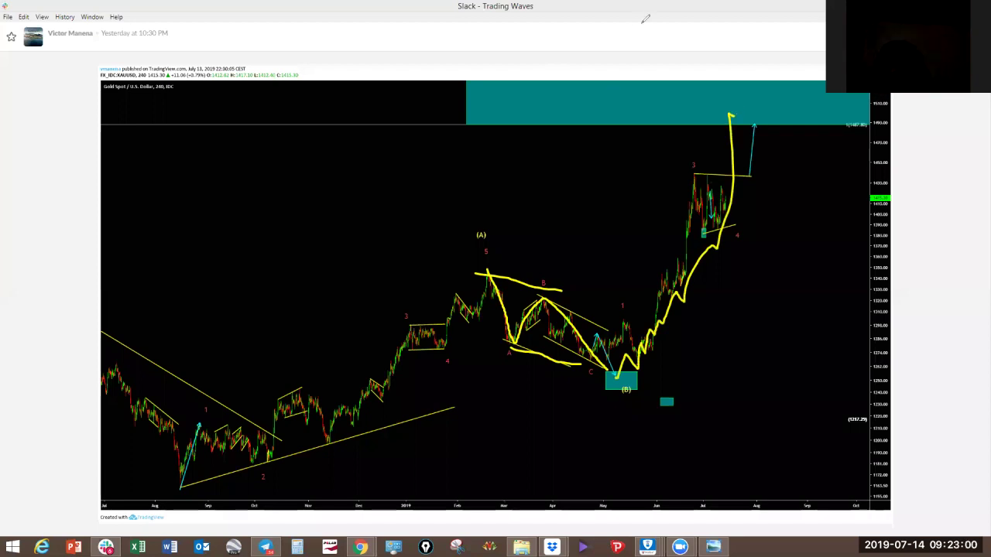
pyautogui.press('e')
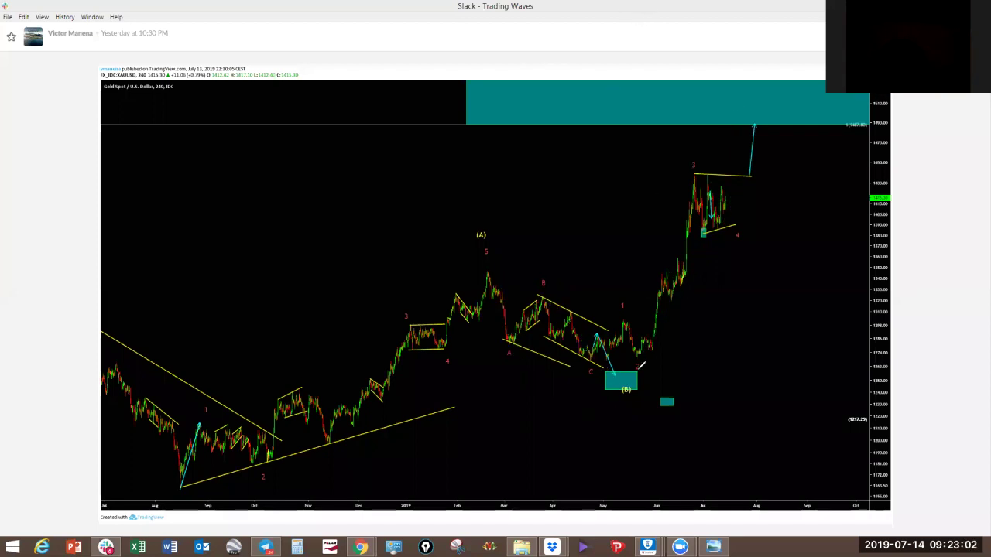
# Sketch a yellow sideways wave 4 consolidation with a breakout into the teal zone, clear it, and close the gold chart.
pyautogui.moveTo(696, 179)
pyautogui.mouseDown()
pyautogui.moveTo(723, 217)
pyautogui.moveTo(728, 187)
pyautogui.moveTo(738, 232)
pyautogui.moveTo(744, 113)
pyautogui.mouseUp()
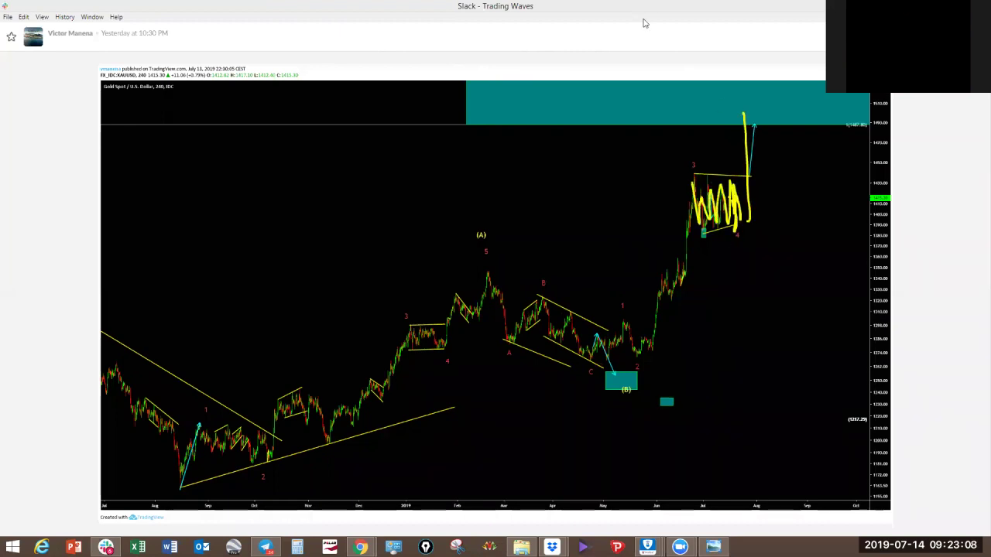
pyautogui.click(620, 32)
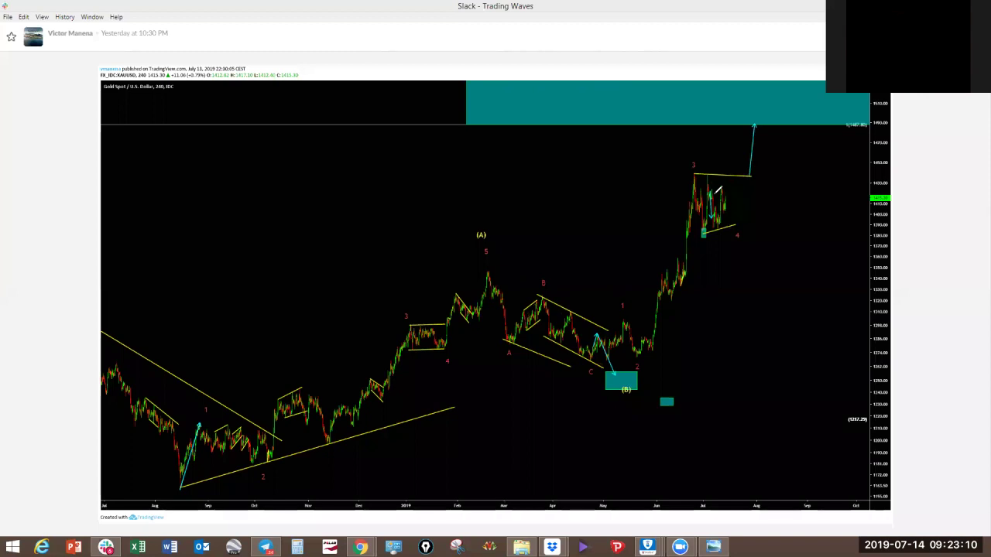
pyautogui.press('Escape')
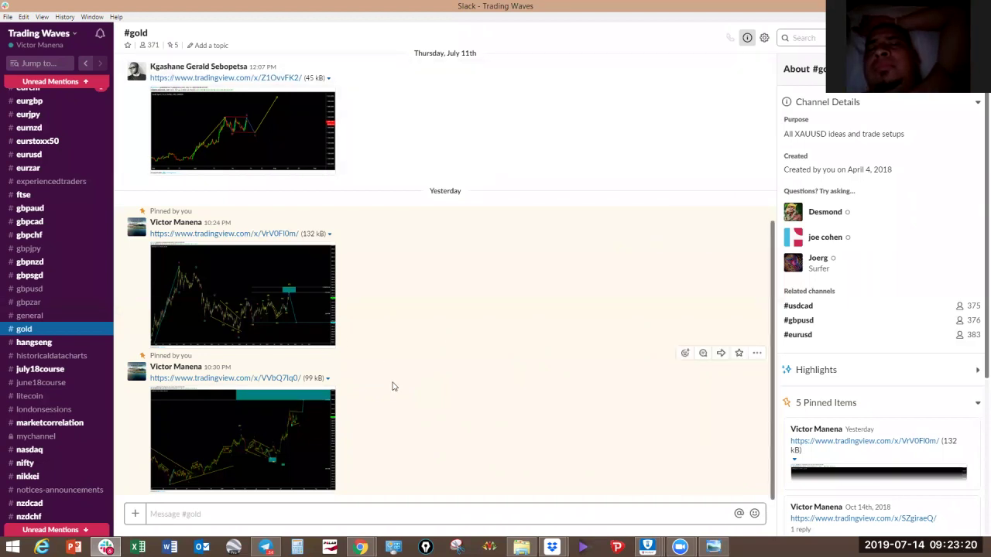
# View the July 3rd hourly gold chart posted earlier in the gold channel, then close it.
pyautogui.scroll(5, 391, 386)
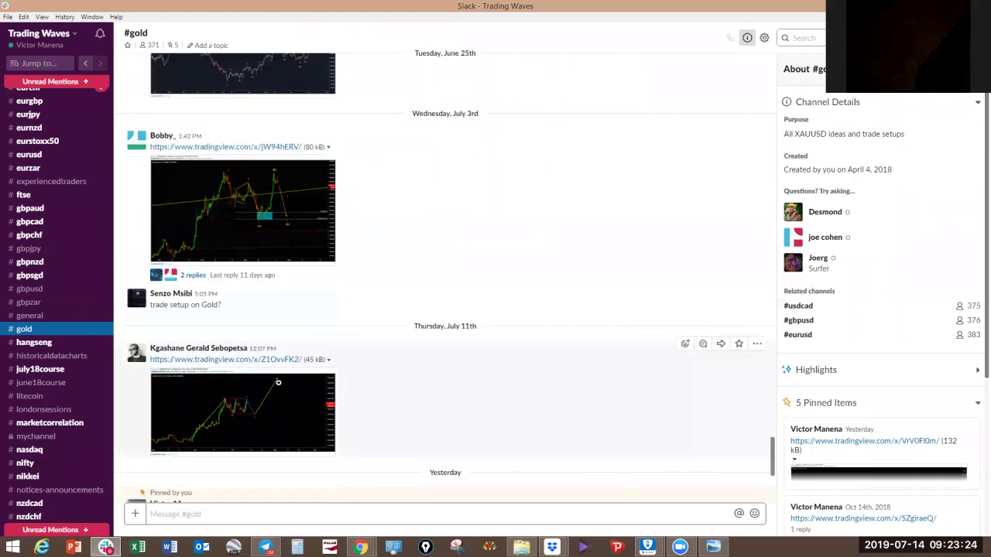
pyautogui.click(243, 211)
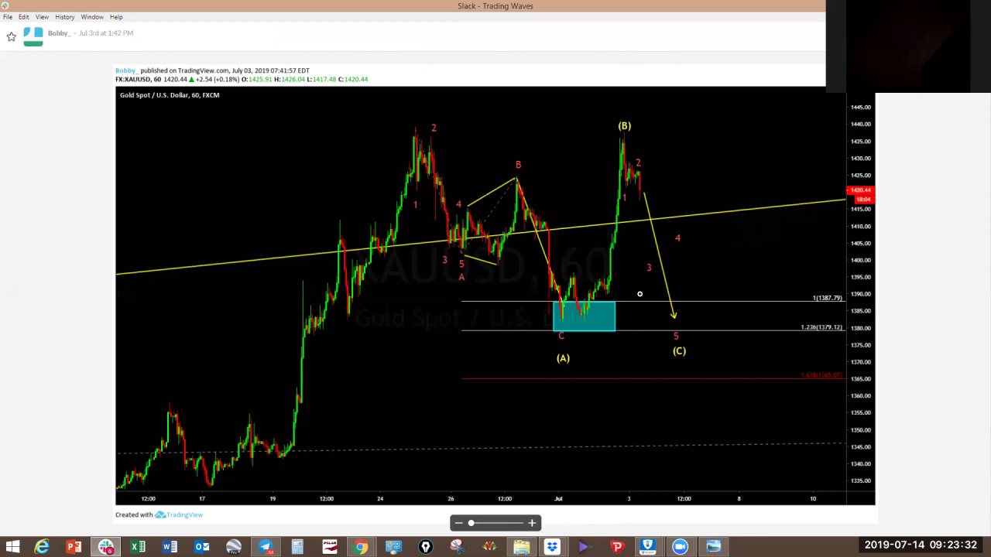
pyautogui.press('Escape')
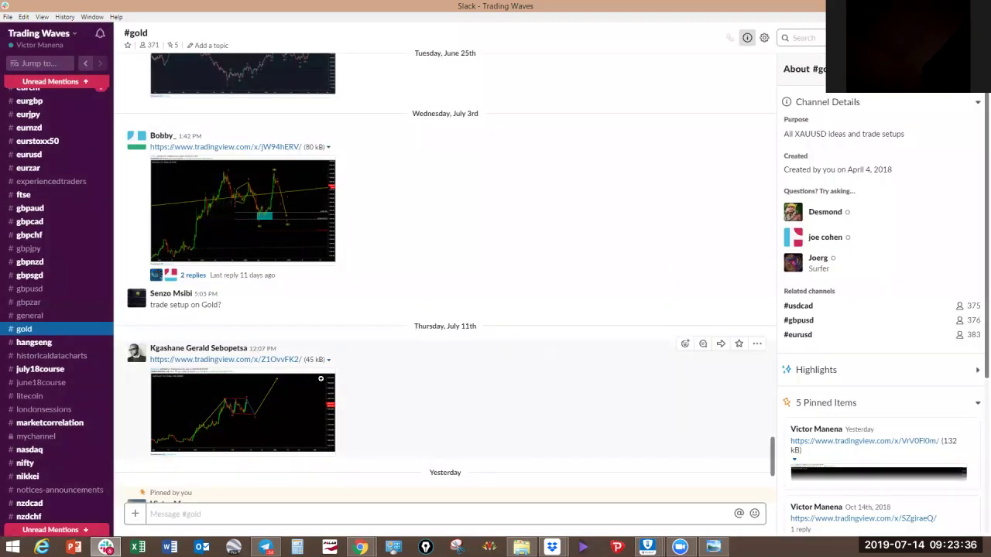
pyautogui.scroll(3, 334, 397)
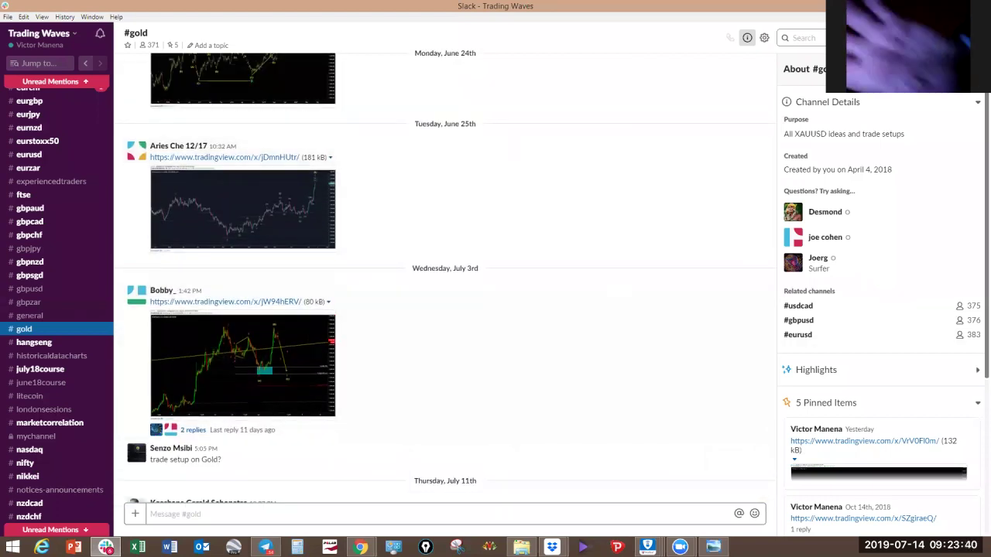
# Switch to TradingView and open the four-hour BTCUSD chart from the watchlist, keeping the projected (y) decline and rally in view.
pyautogui.click(945, 6)
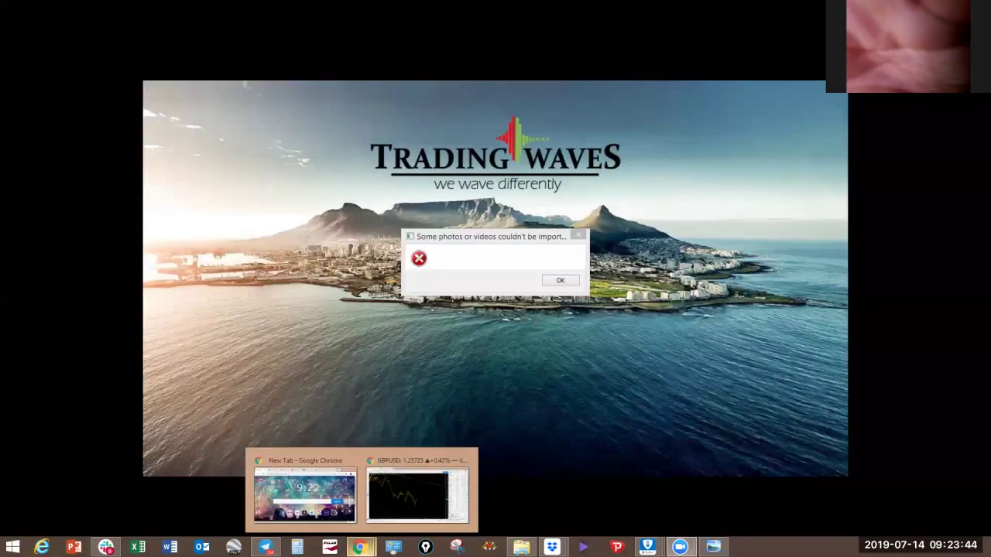
pyautogui.click(421, 481)
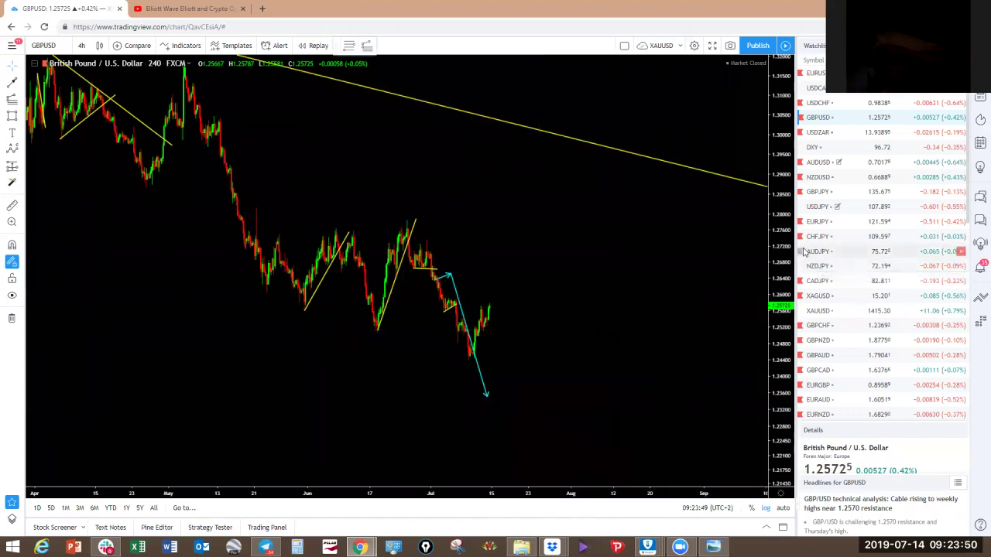
pyautogui.scroll(-5, 805, 267)
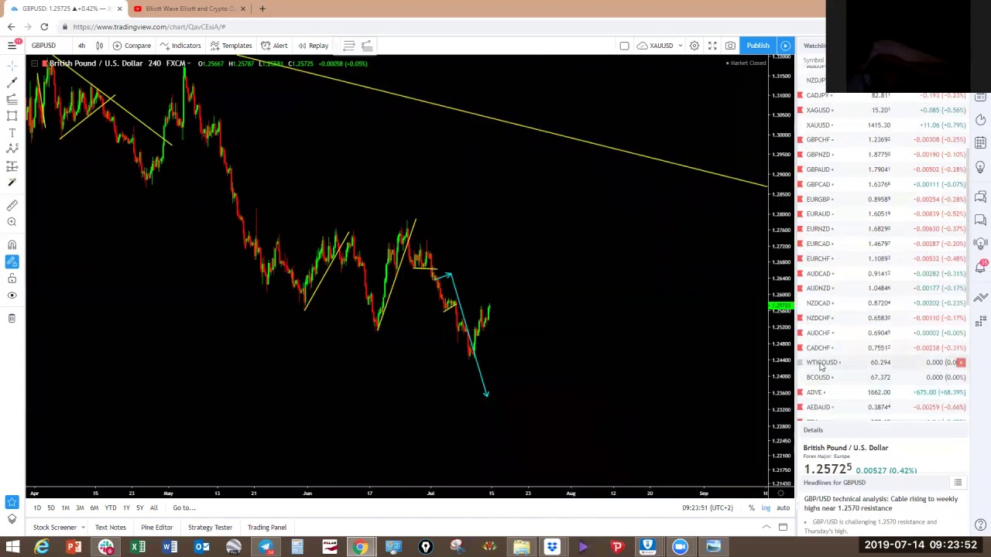
pyautogui.scroll(-4, 829, 341)
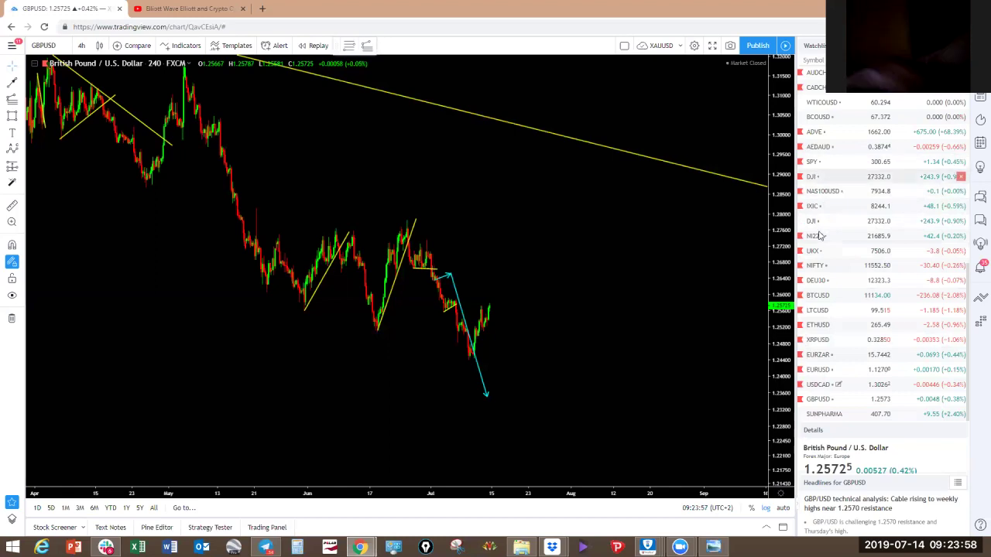
pyautogui.click(818, 297)
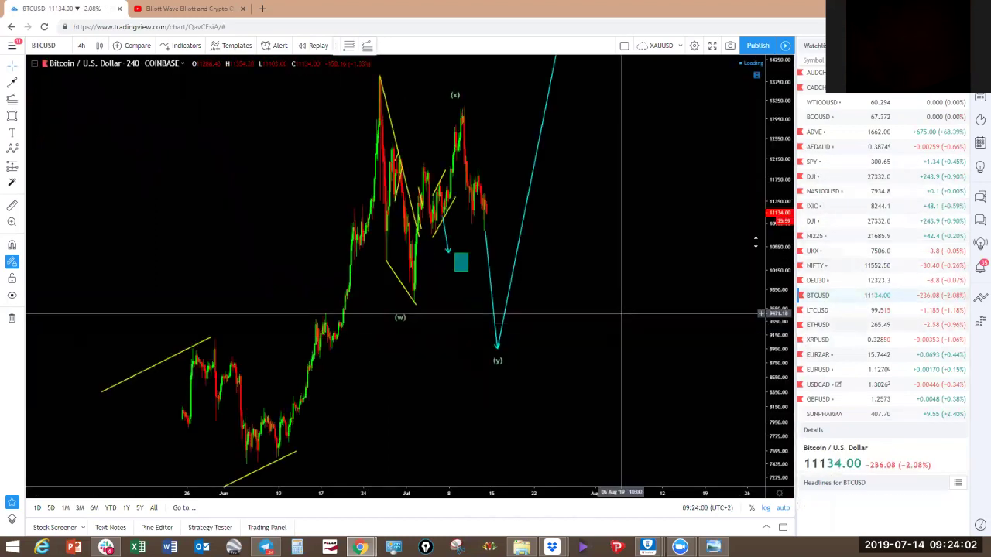
pyautogui.moveTo(784, 229); pyautogui.dragTo(782, 297)
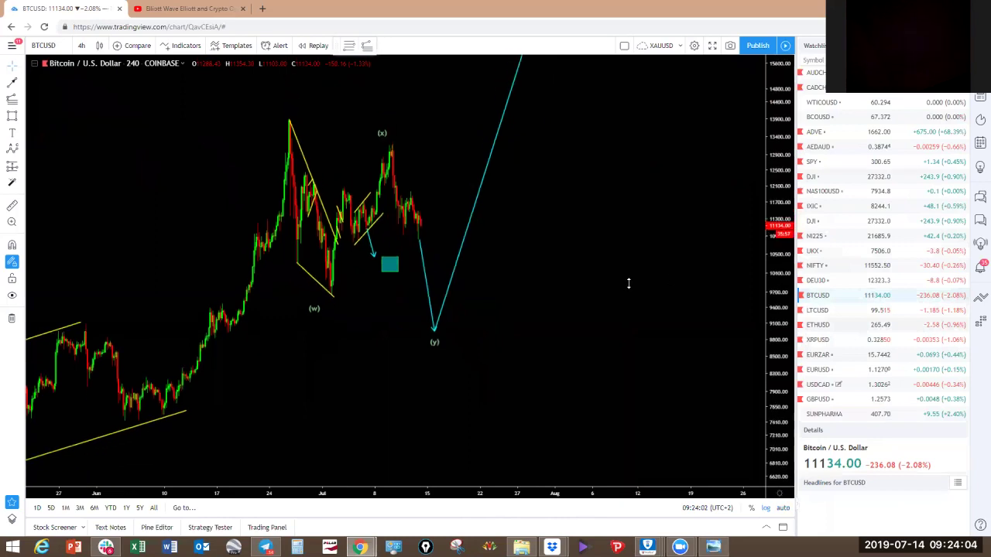
pyautogui.scroll(3, 525, 312)
pyautogui.moveTo(524, 312); pyautogui.dragTo(743, 327)
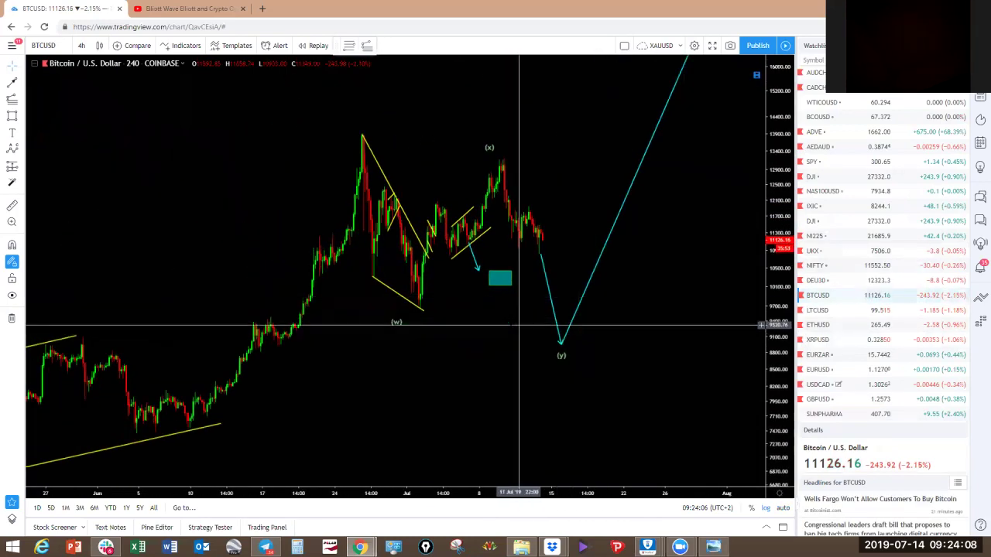
# Switch to the 8-12 July 2019 outlook video on YouTube and play it from the BTCUSD segment at 18:22.
pyautogui.click(211, 11)
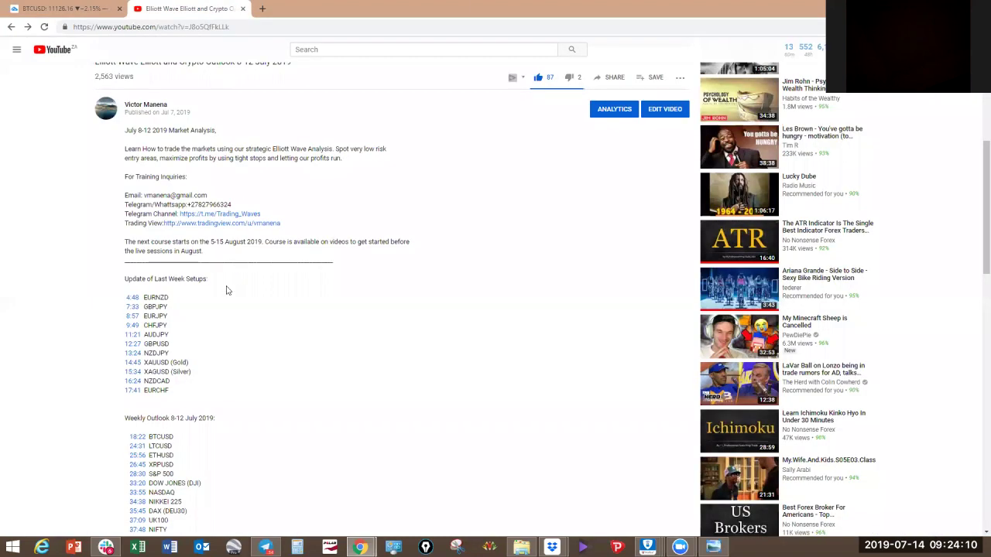
pyautogui.scroll(2, 152, 354)
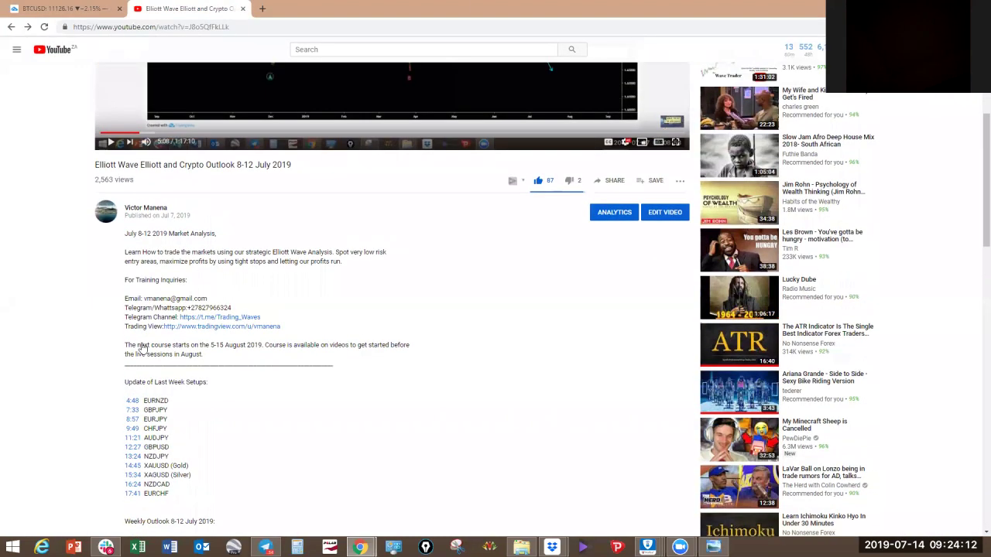
pyautogui.scroll(-3, 147, 356)
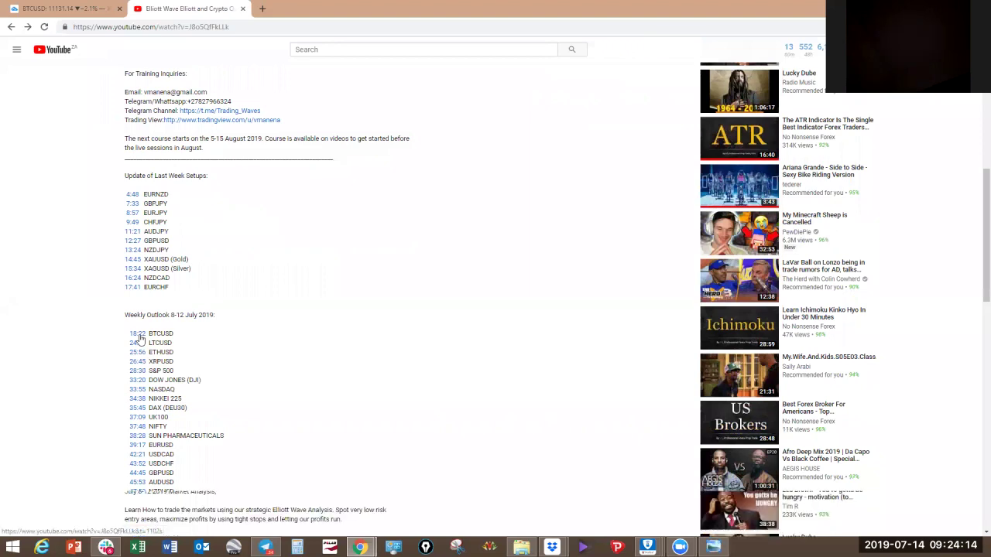
pyautogui.click(138, 334)
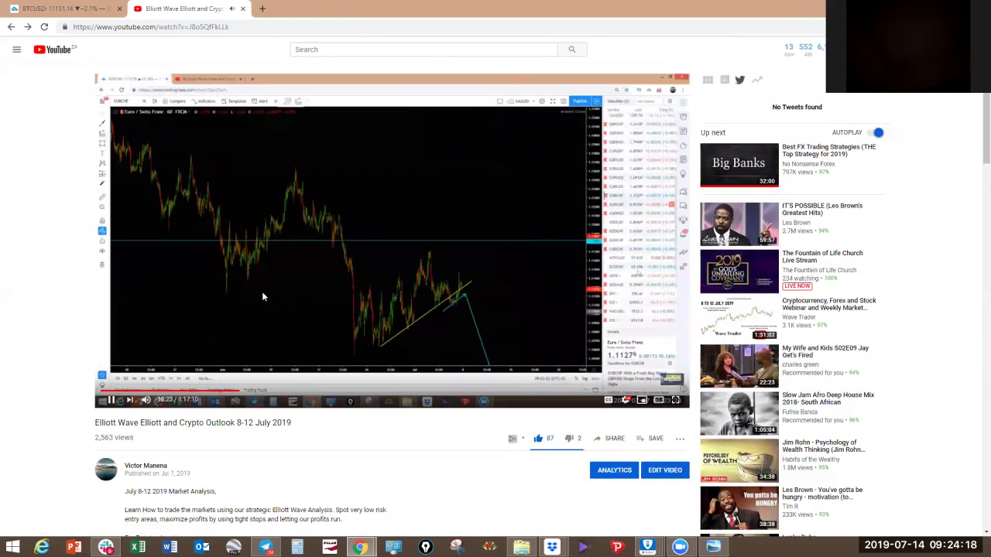
# Skip ahead in the BTCUSD segment to the W and X projection at about 21:33 and pause the video.
pyautogui.click(249, 391)
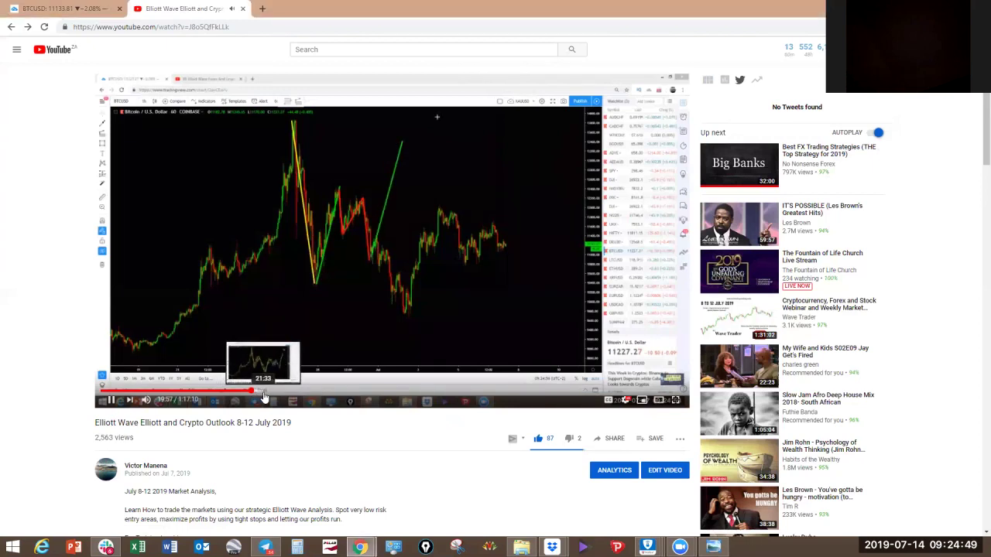
pyautogui.click(263, 396)
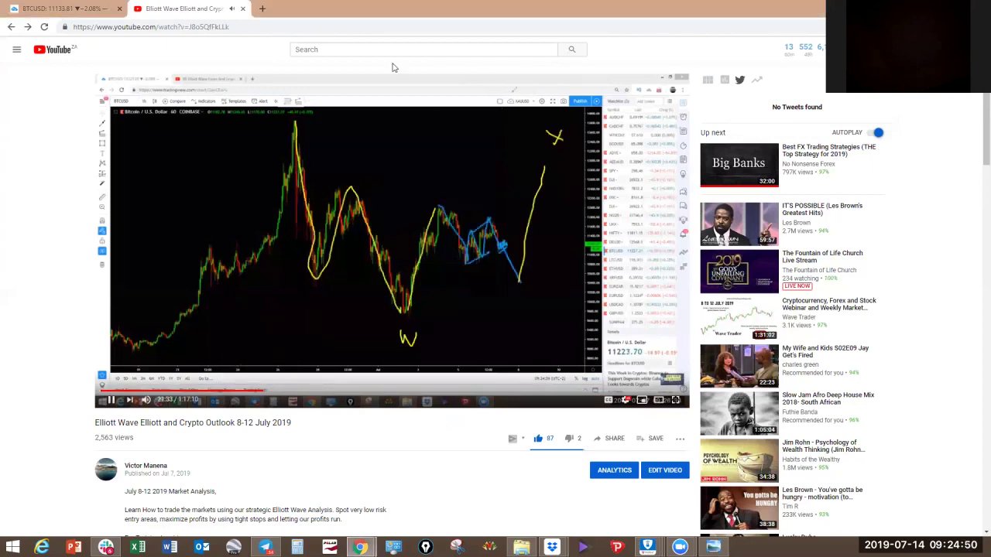
pyautogui.click(103, 266)
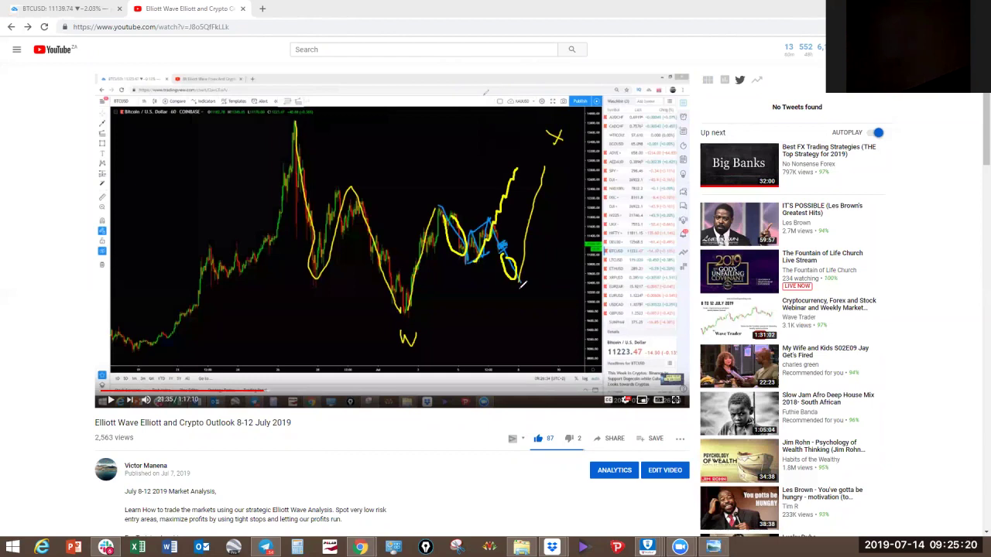
# Sketch a yellow decline below the W low, a rally and two horizontal levels over the paused video, then switch to Slack and clear them.
pyautogui.moveTo(517, 168)
pyautogui.mouseDown()
pyautogui.moveTo(521, 210)
pyautogui.moveTo(525, 200)
pyautogui.moveTo(577, 329)
pyautogui.moveTo(609, 192)
pyautogui.moveTo(676, 66)
pyautogui.mouseUp()
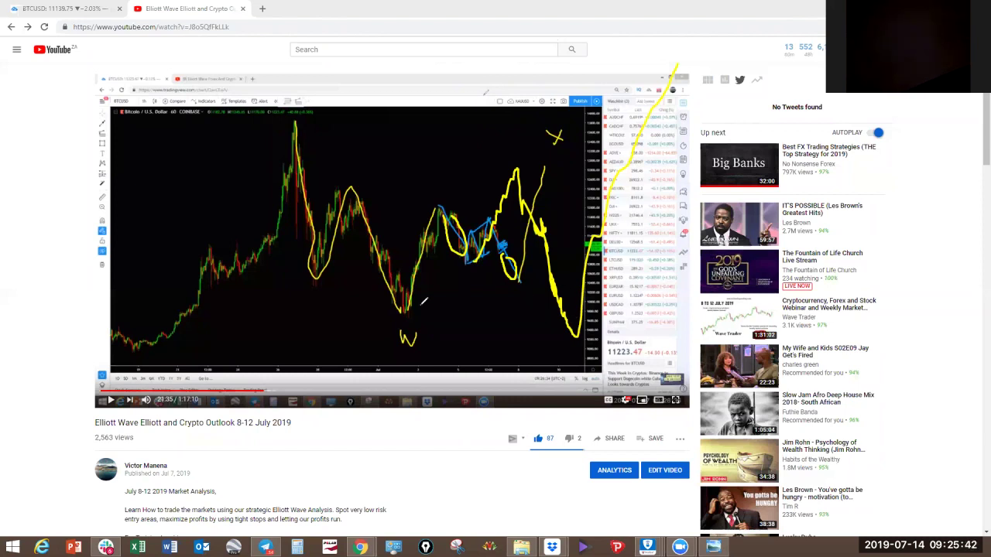
pyautogui.moveTo(405, 312); pyautogui.dragTo(603, 313)
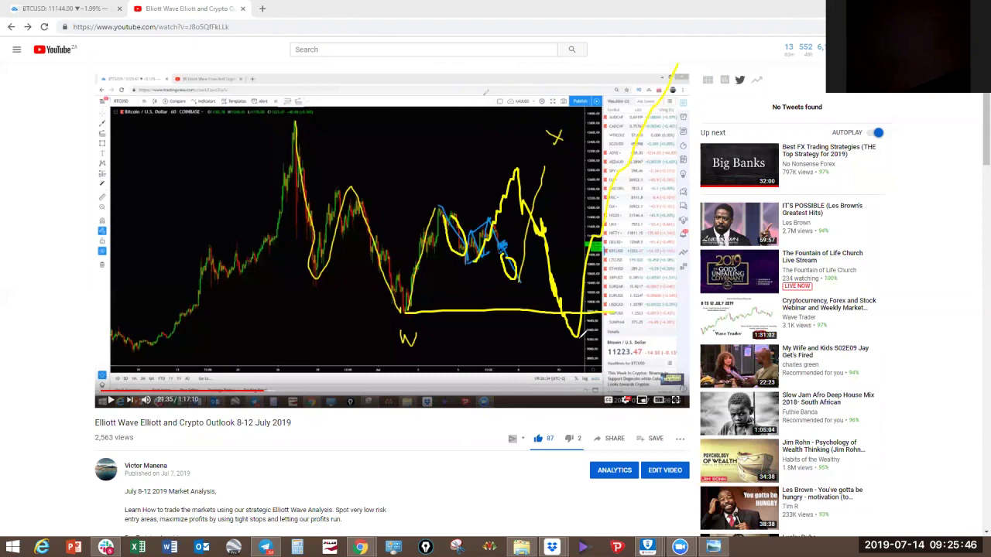
pyautogui.moveTo(294, 123); pyautogui.dragTo(512, 141)
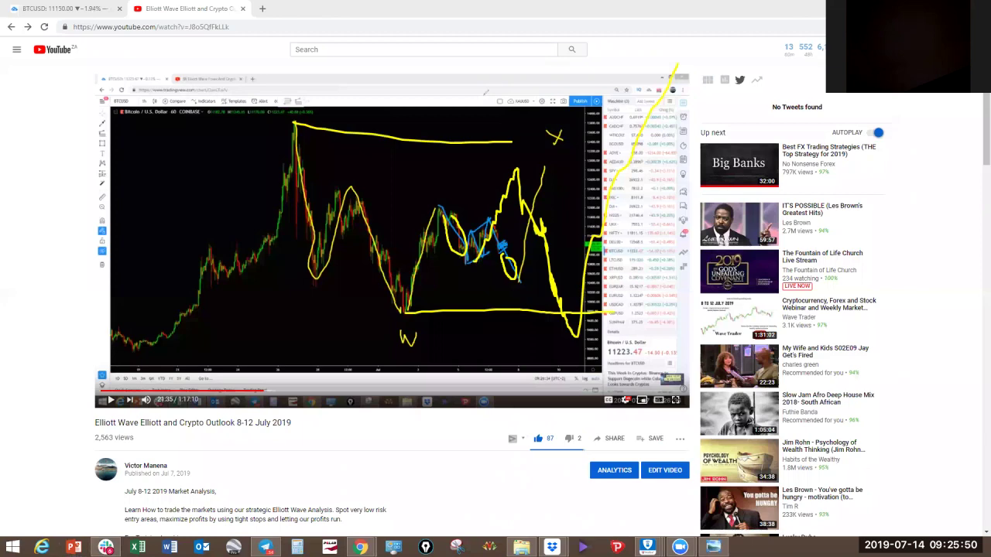
pyautogui.moveTo(105, 547)
pyautogui.click(105, 494)
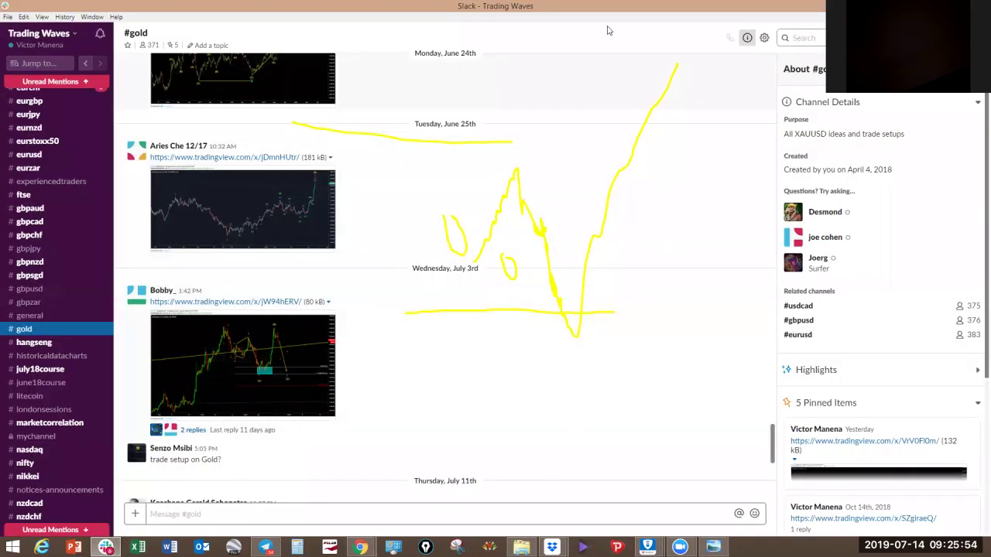
pyautogui.press('Escape')
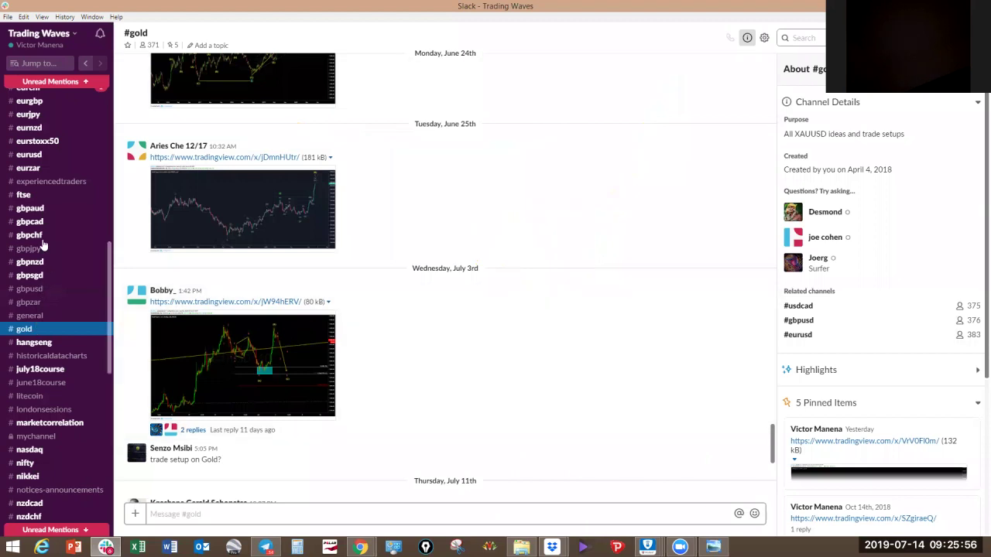
# Go to the bitcoin channel and open the July 13 daily BTCUSD chart posted there.
pyautogui.scroll(5, 36, 202)
pyautogui.scroll(6, 34, 200)
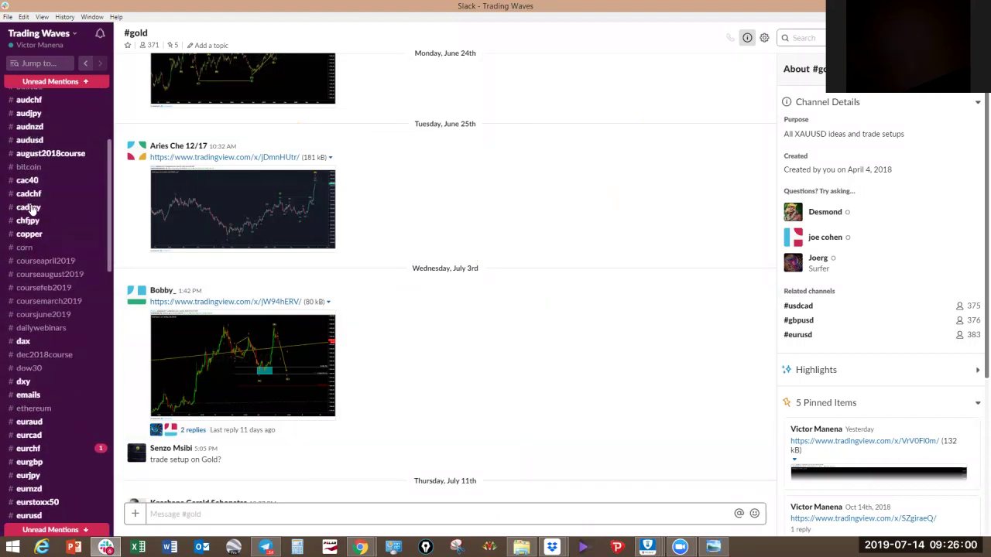
pyautogui.scroll(2, 34, 223)
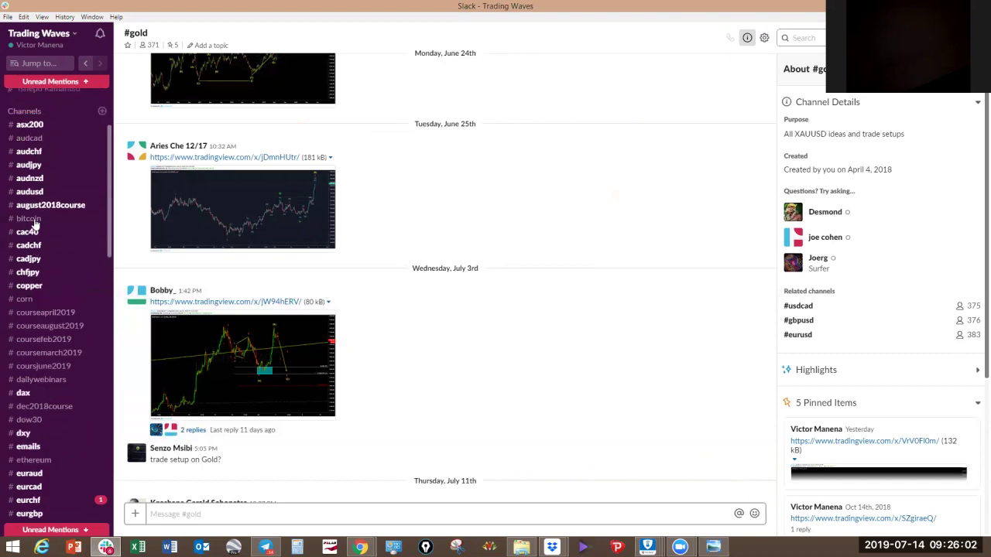
pyautogui.click(31, 220)
pyautogui.click(229, 287)
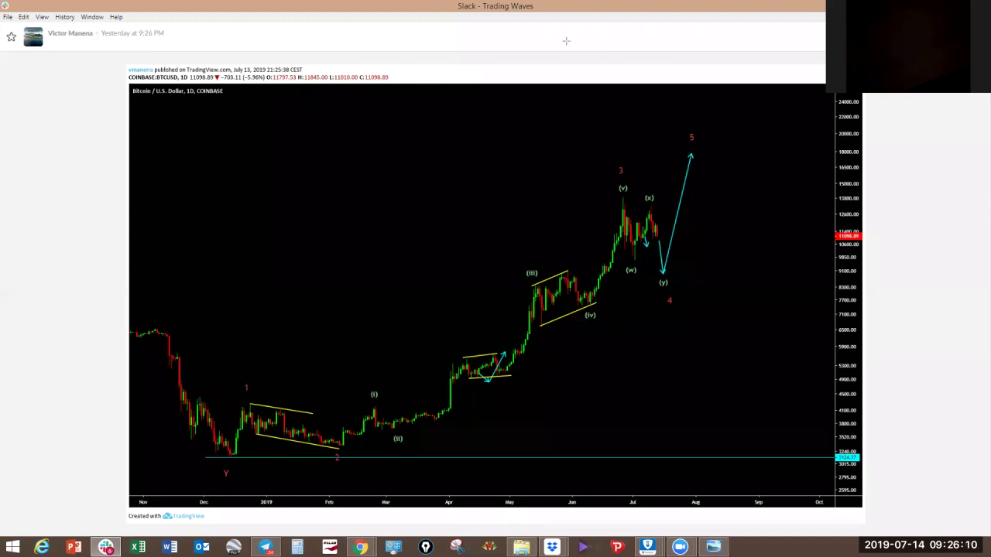
# Mark waves 1 to 5 with red arrows, subwaves (i) to (v) in green, and a green dip-and-rally projection on the BTCUSD chart.
pyautogui.moveTo(230, 457)
pyautogui.mouseDown()
pyautogui.moveTo(239, 400)
pyautogui.moveTo(345, 454)
pyautogui.moveTo(616, 188)
pyautogui.moveTo(664, 272)
pyautogui.moveTo(707, 149)
pyautogui.mouseUp()
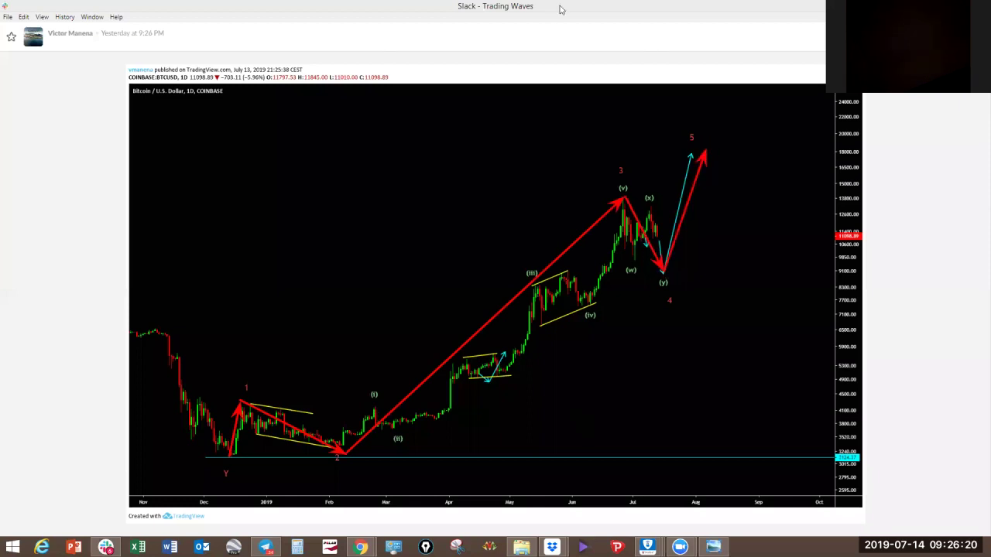
pyautogui.moveTo(342, 455)
pyautogui.mouseDown()
pyautogui.moveTo(376, 405)
pyautogui.moveTo(402, 432)
pyautogui.moveTo(534, 288)
pyautogui.moveTo(592, 304)
pyautogui.mouseUp()
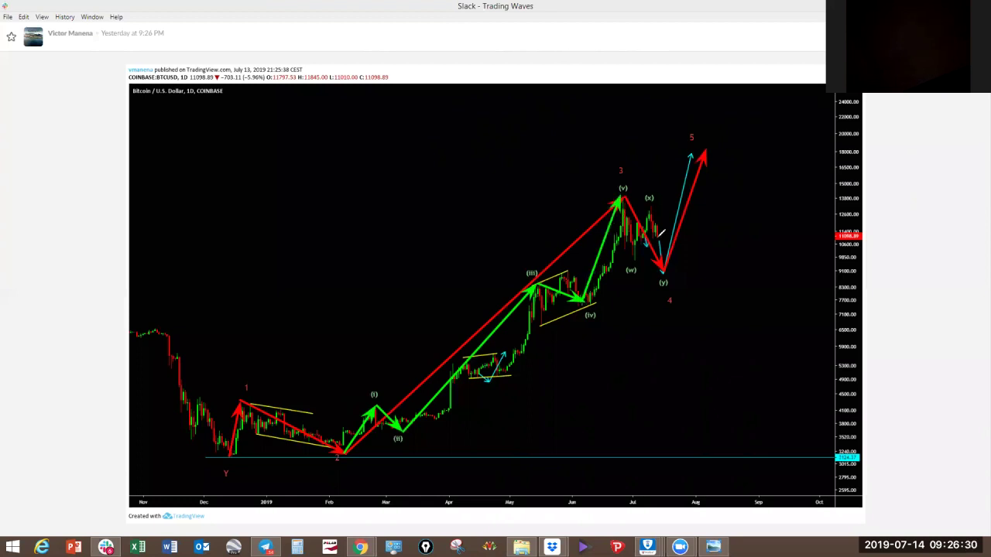
pyautogui.moveTo(656, 233)
pyautogui.mouseDown()
pyautogui.moveTo(668, 259)
pyautogui.moveTo(658, 257)
pyautogui.moveTo(681, 271)
pyautogui.moveTo(721, 118)
pyautogui.mouseUp()
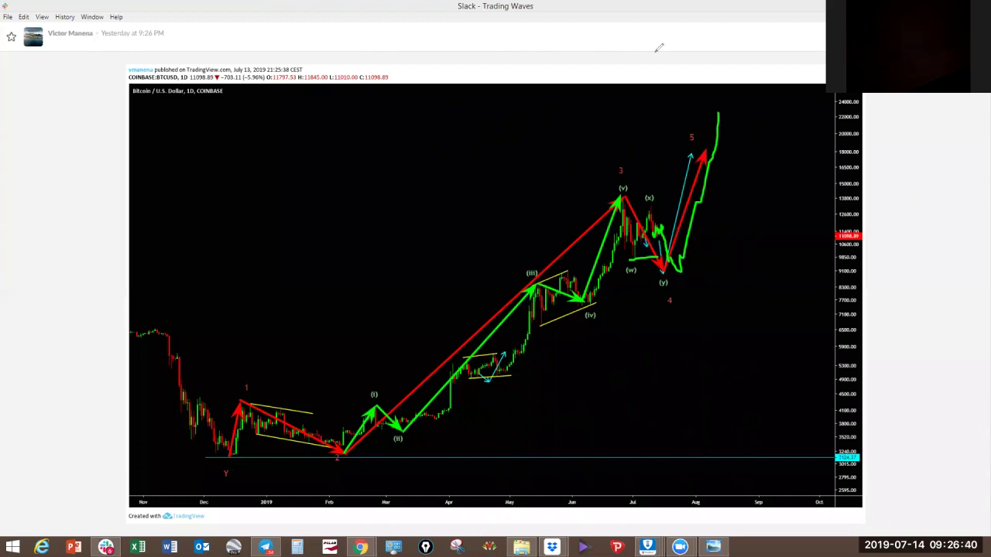
# Clear the sketches, close the chart posted in Slack and switch to the TradingView BTCUSD chart in the browser.
pyautogui.click(620, 33)
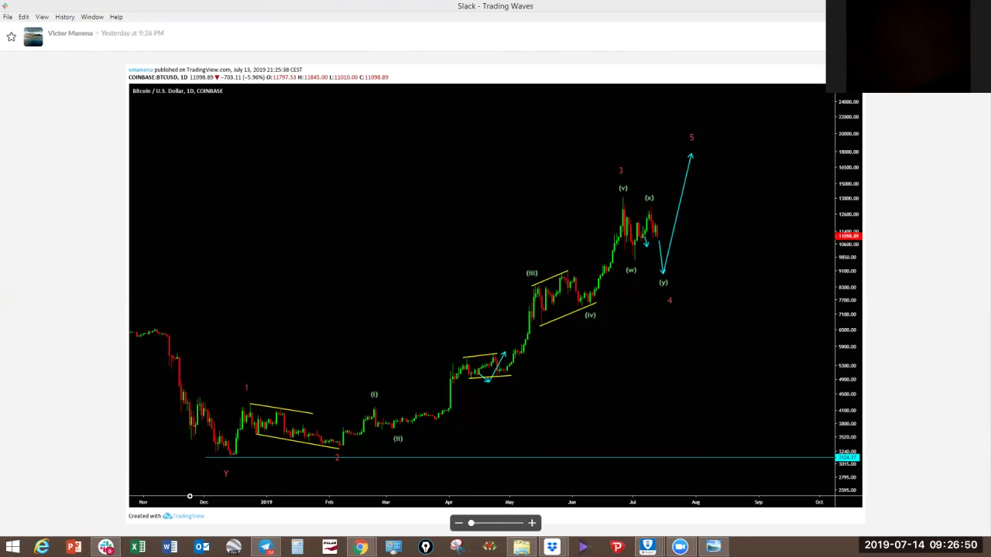
pyautogui.press('Escape')
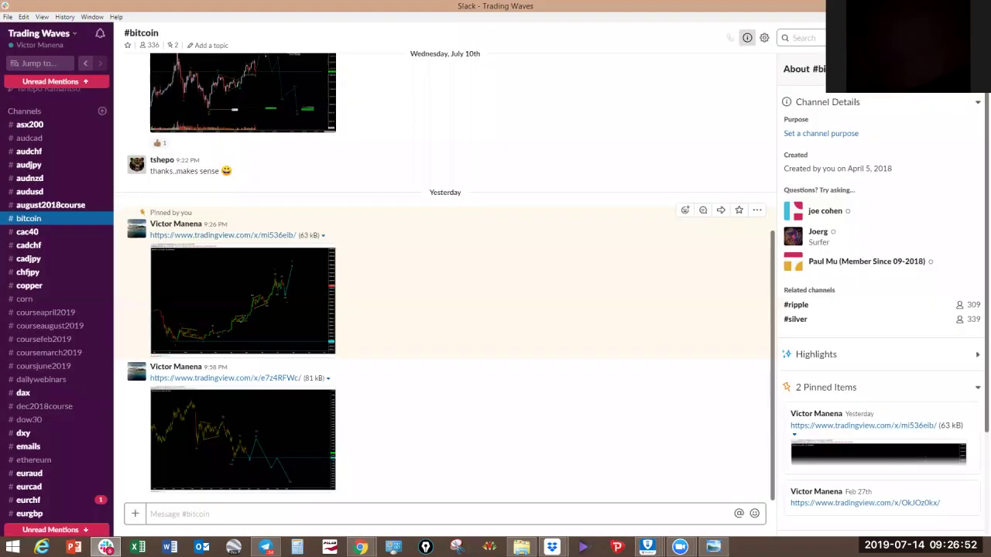
pyautogui.click(931, 6)
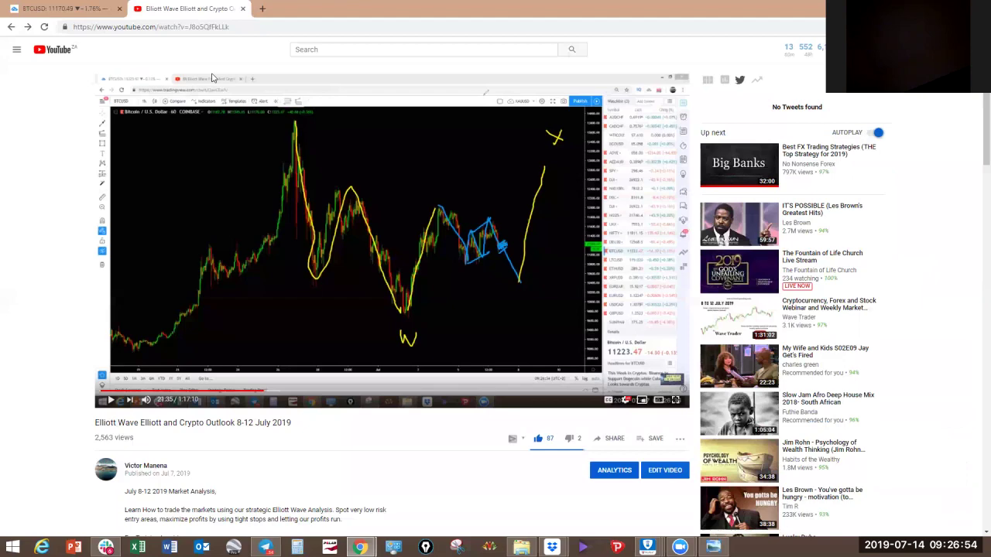
pyautogui.click(58, 11)
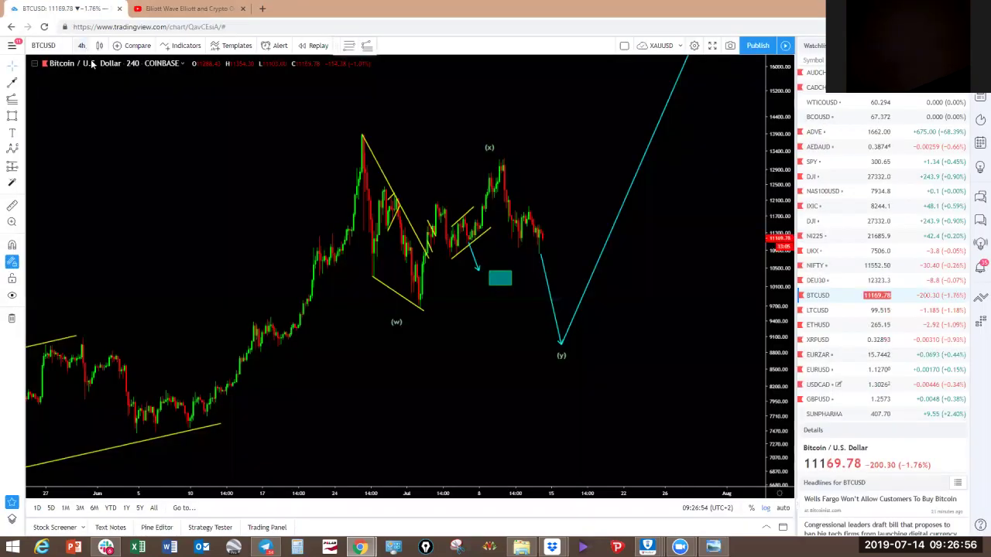
# Set the BTCUSD chart to the 1-day interval and show the whole structure from the late-2017 peak to the wave 5 projection.
pyautogui.click(82, 46)
pyautogui.click(99, 271)
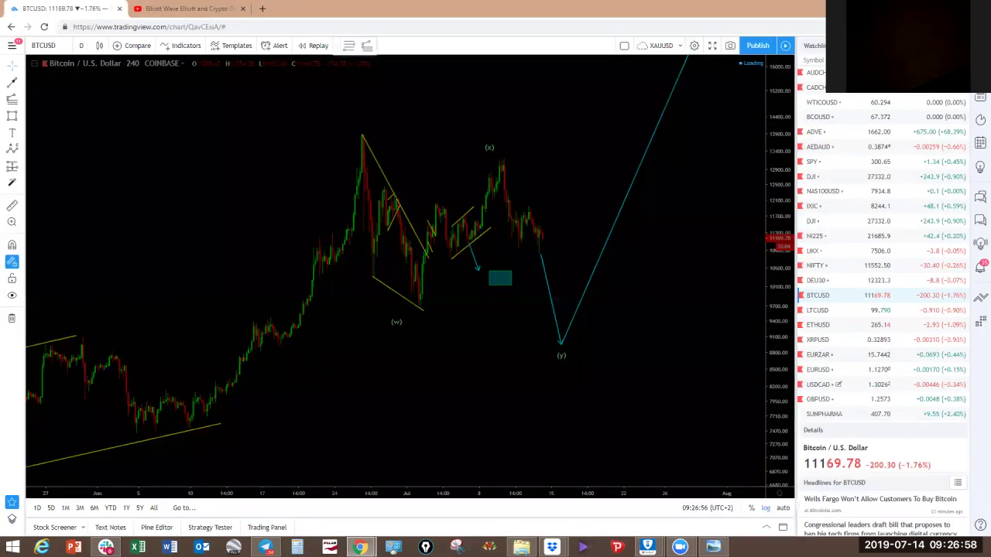
pyautogui.click(783, 508)
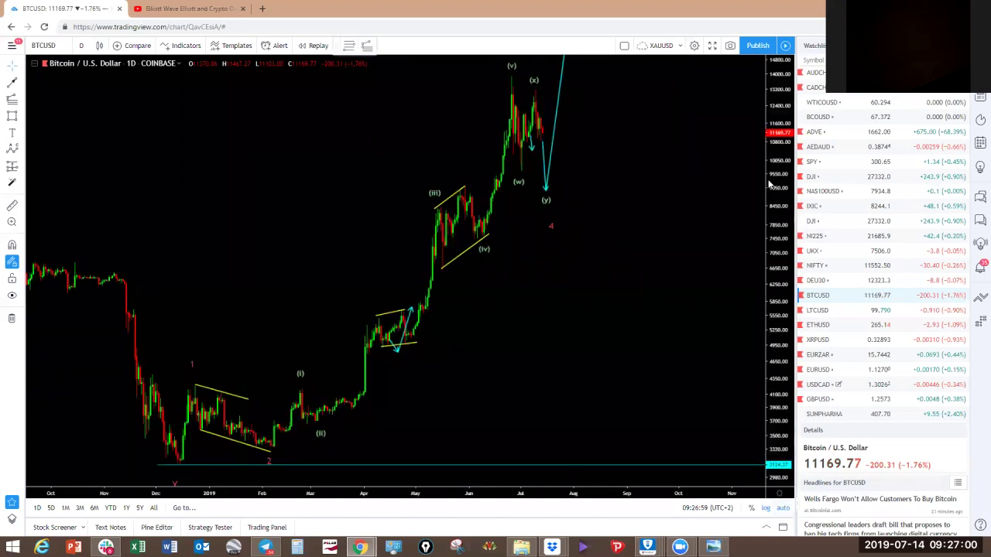
pyautogui.scroll(-5, 600, 285)
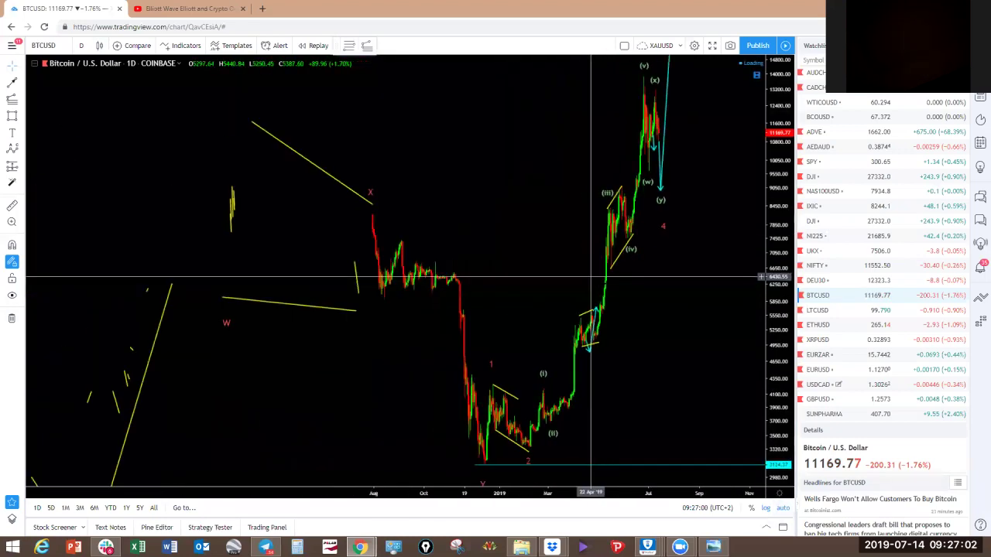
pyautogui.scroll(-6, 743, 283)
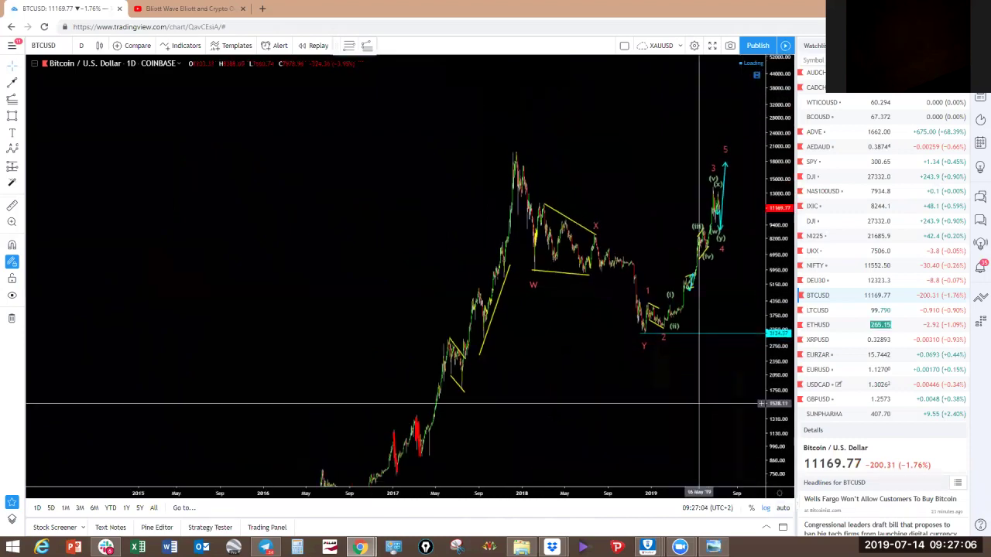
pyautogui.scroll(5, 533, 418)
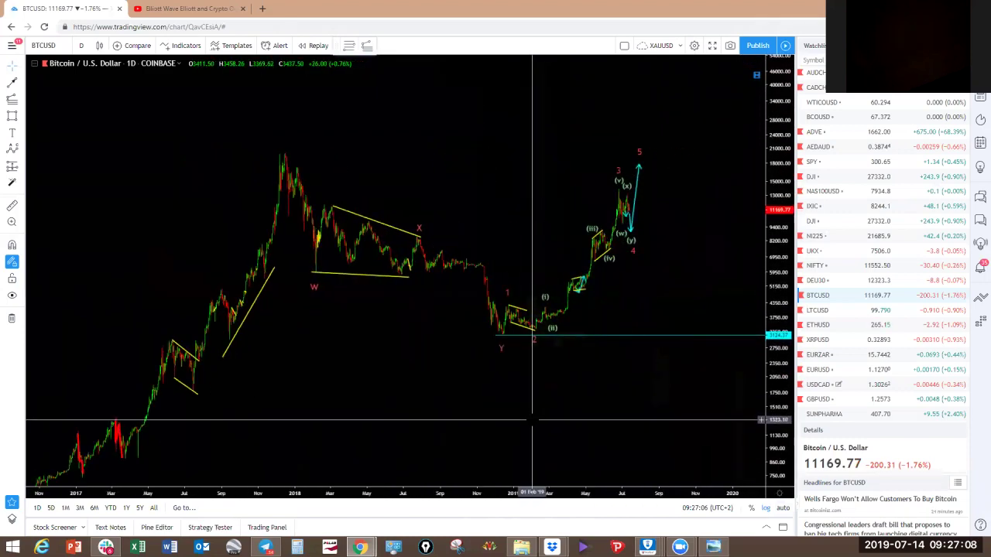
pyautogui.moveTo(341, 406); pyautogui.dragTo(455, 442)
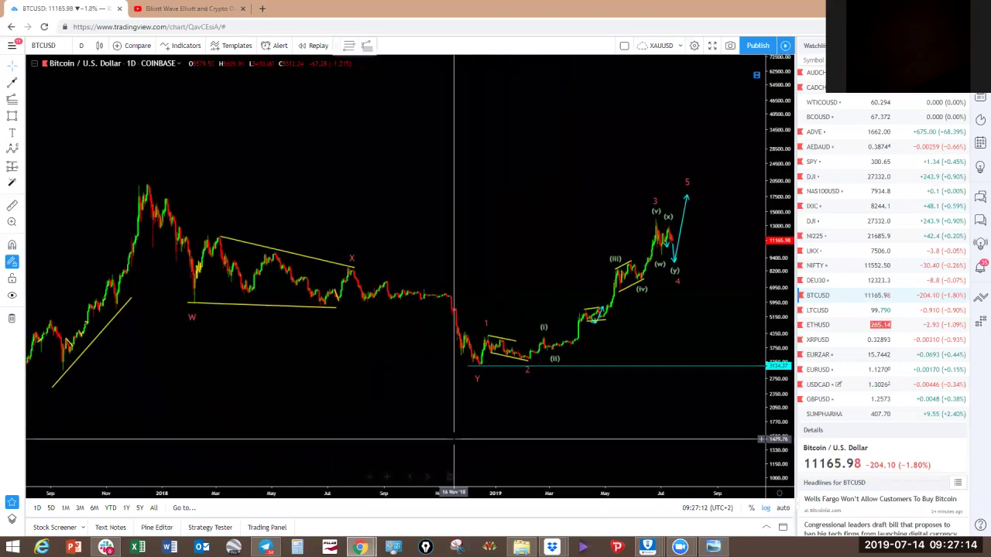
pyautogui.moveTo(774, 422); pyautogui.dragTo(767, 375)
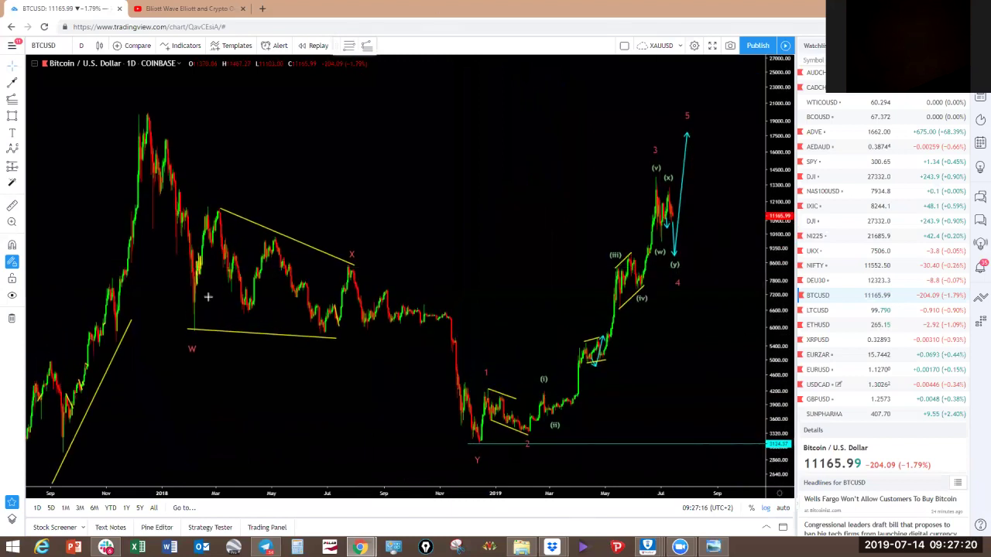
# Mark the W, X and Y legs with green arrows, sketch the rally from Y up to wave 5, then clear the markings.
pyautogui.moveTo(147, 110)
pyautogui.mouseDown()
pyautogui.moveTo(196, 329)
pyautogui.moveTo(345, 268)
pyautogui.mouseUp()
pyautogui.click(350, 266)
pyautogui.click(482, 463)
pyautogui.click(480, 440)
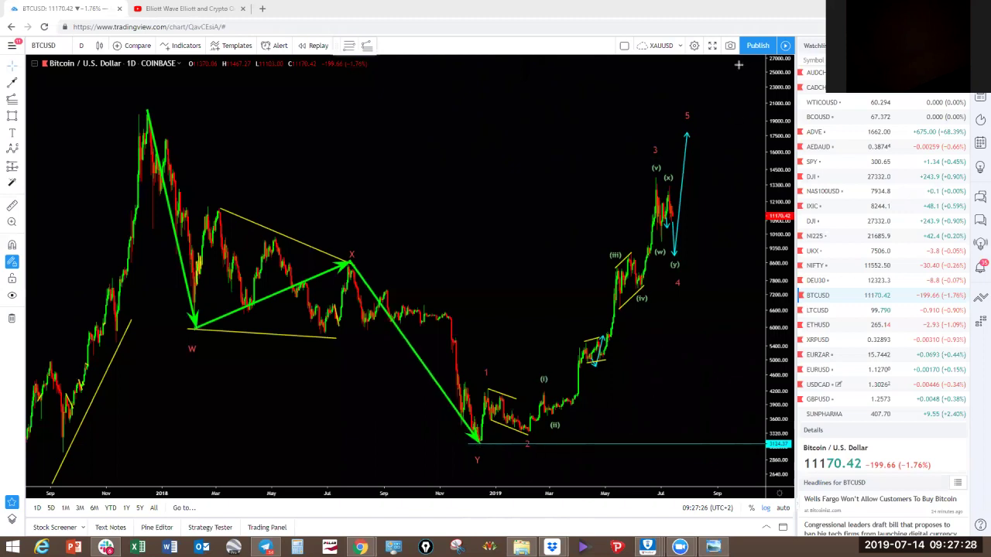
pyautogui.moveTo(482, 444); pyautogui.dragTo(577, 343)
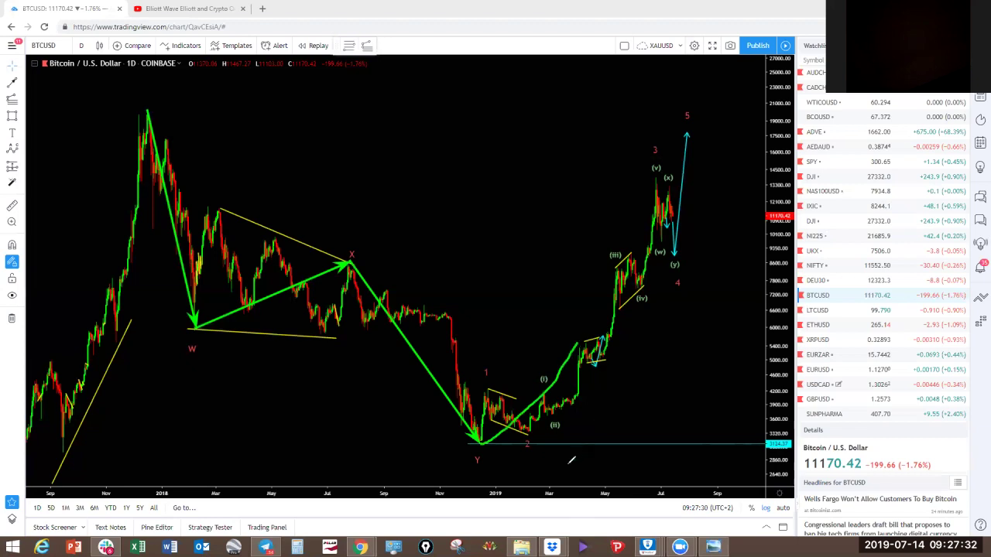
pyautogui.moveTo(603, 341); pyautogui.dragTo(620, 355)
pyautogui.moveTo(611, 351)
pyautogui.mouseDown()
pyautogui.moveTo(622, 269)
pyautogui.moveTo(686, 125)
pyautogui.mouseUp()
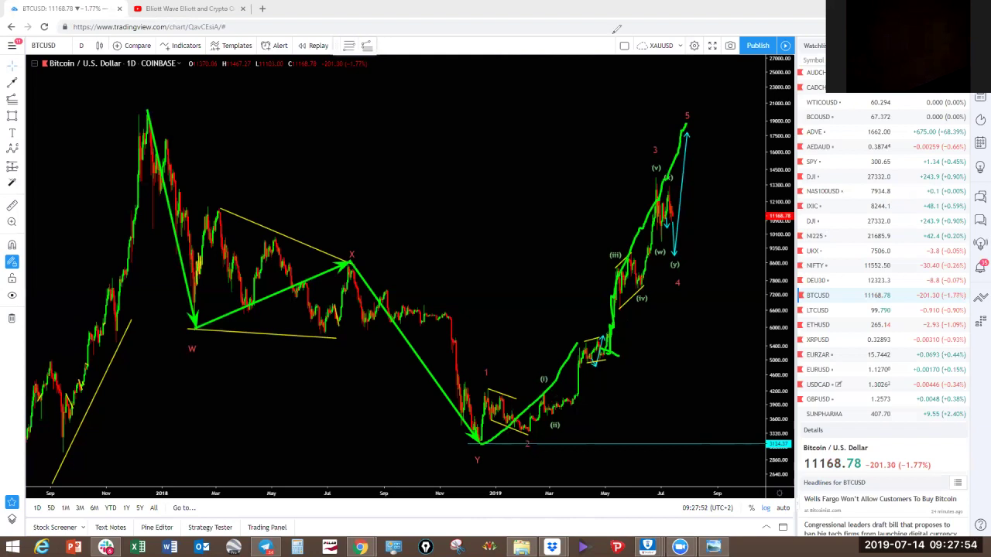
pyautogui.click(624, 11)
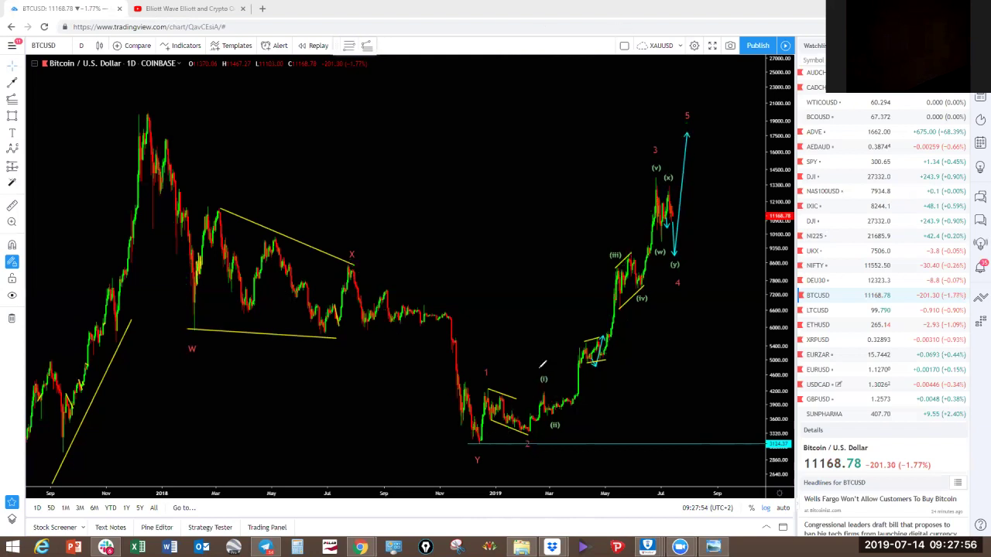
# Sketch in yellow an alternative path from Y with a drop below the Y low and a rally to wave 5, then clear it.
pyautogui.moveTo(483, 448)
pyautogui.mouseDown()
pyautogui.moveTo(504, 399)
pyautogui.moveTo(543, 393)
pyautogui.moveTo(547, 346)
pyautogui.moveTo(494, 381)
pyautogui.moveTo(527, 441)
pyautogui.mouseUp()
pyautogui.moveTo(545, 348); pyautogui.dragTo(587, 459)
pyautogui.moveTo(618, 385); pyautogui.dragTo(703, 126)
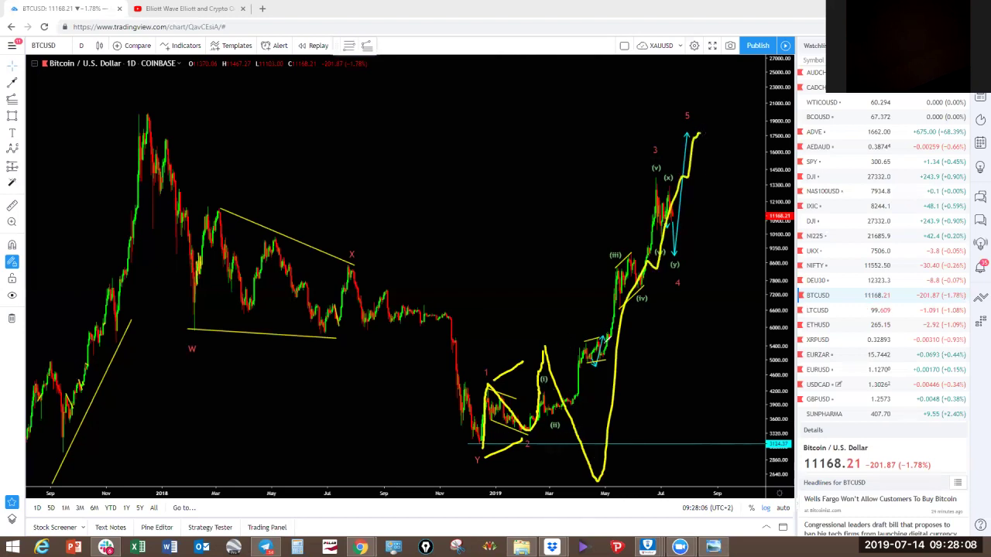
pyautogui.moveTo(617, 357)
pyautogui.mouseDown()
pyautogui.moveTo(605, 351)
pyautogui.moveTo(617, 345)
pyautogui.mouseUp()
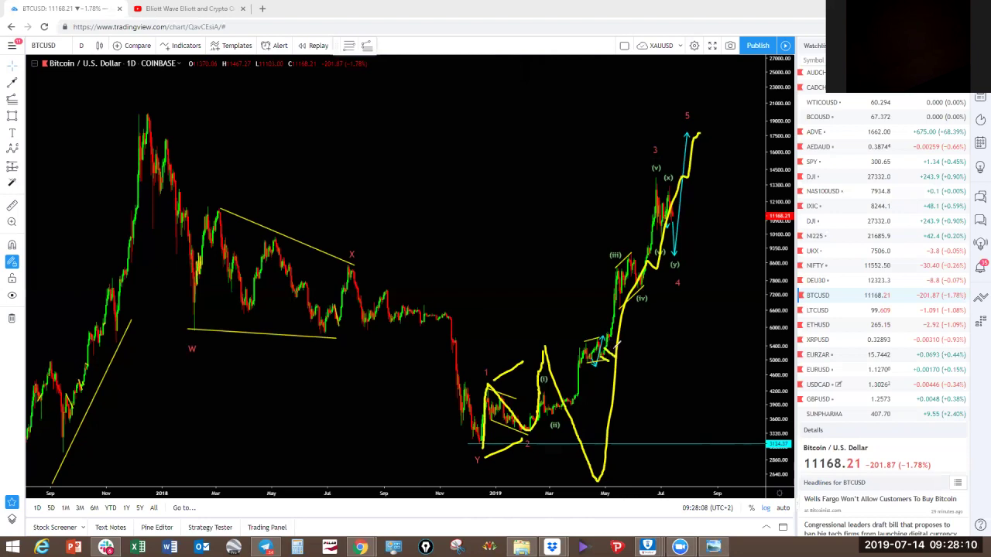
pyautogui.click(624, 32)
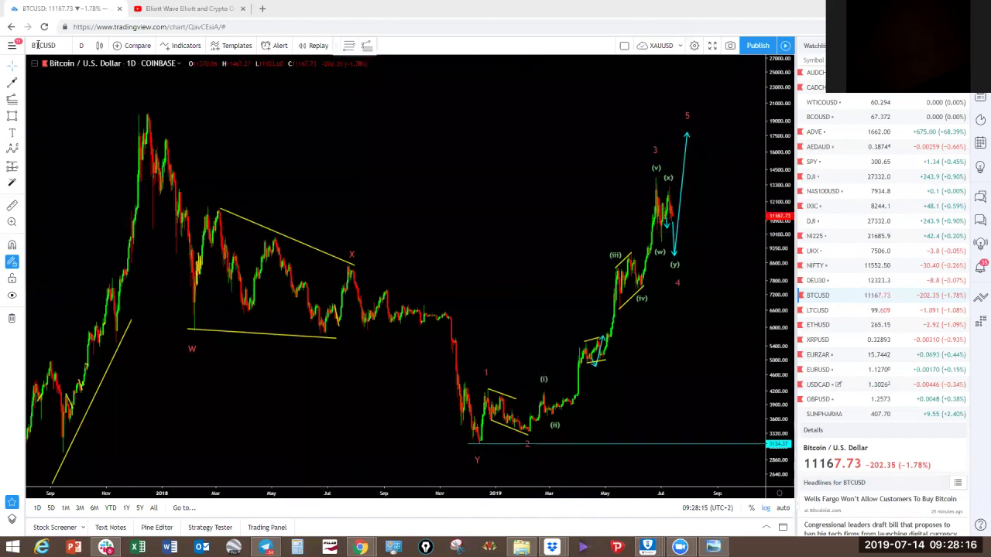
# Set the BTCUSD chart to the 4-hour interval and show the (w)-(x)-(y) correction with its projection.
pyautogui.click(81, 45)
pyautogui.click(99, 221)
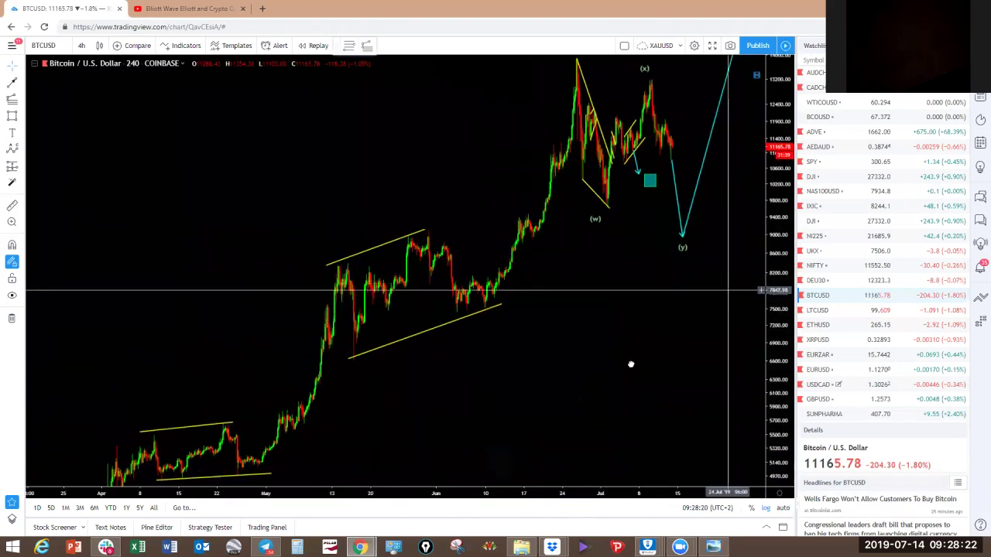
pyautogui.moveTo(648, 351); pyautogui.dragTo(528, 426)
pyautogui.scroll(2, 602, 374)
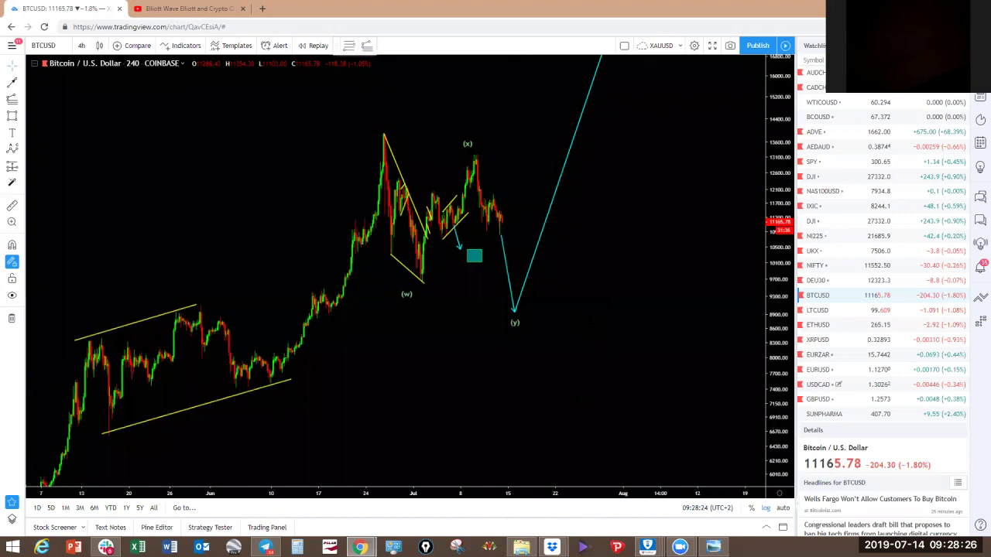
# Sketch in yellow the latest swing's high and low, a drop towards (y) and a rally from there, then clear the sketch.
pyautogui.moveTo(499, 224)
pyautogui.mouseDown()
pyautogui.moveTo(522, 316)
pyautogui.moveTo(536, 250)
pyautogui.moveTo(588, 145)
pyautogui.mouseUp()
pyautogui.hotkey('ctrl', 'z')
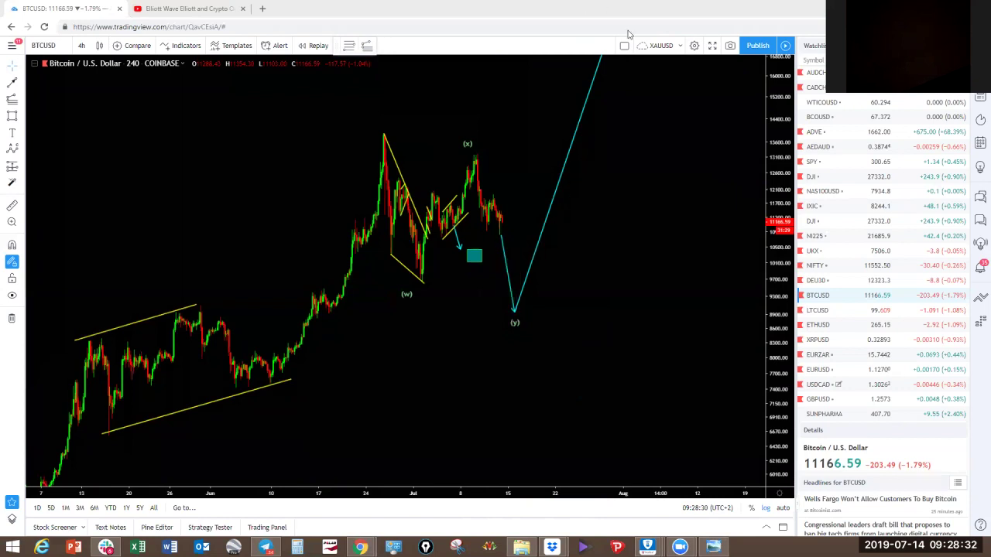
pyautogui.moveTo(487, 229)
pyautogui.mouseDown()
pyautogui.moveTo(498, 234)
pyautogui.moveTo(508, 199)
pyautogui.moveTo(508, 253)
pyautogui.moveTo(505, 245)
pyautogui.mouseUp()
pyautogui.hotkey('ctrl', 'z')
pyautogui.moveTo(504, 200); pyautogui.dragTo(533, 291)
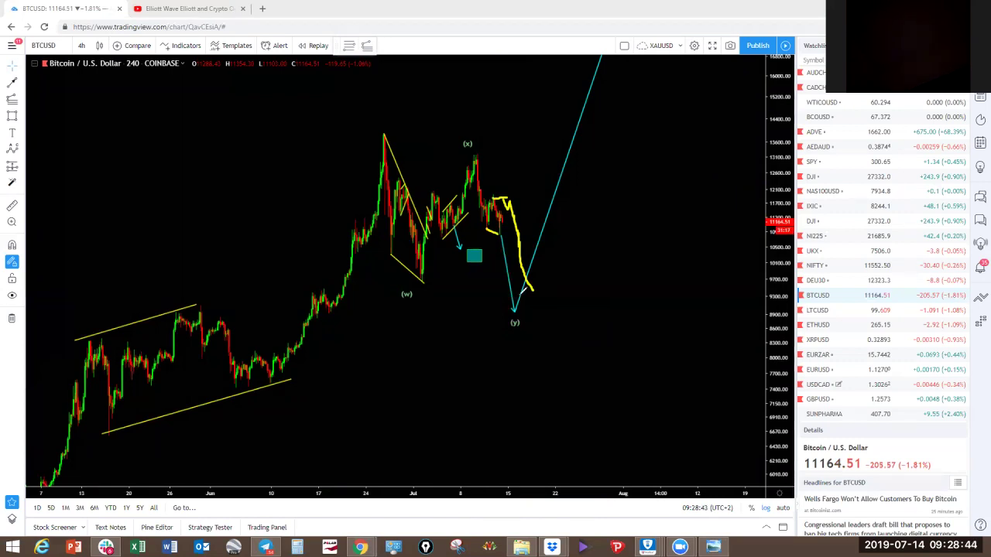
pyautogui.moveTo(508, 230)
pyautogui.mouseDown()
pyautogui.moveTo(540, 302)
pyautogui.moveTo(613, 61)
pyautogui.mouseUp()
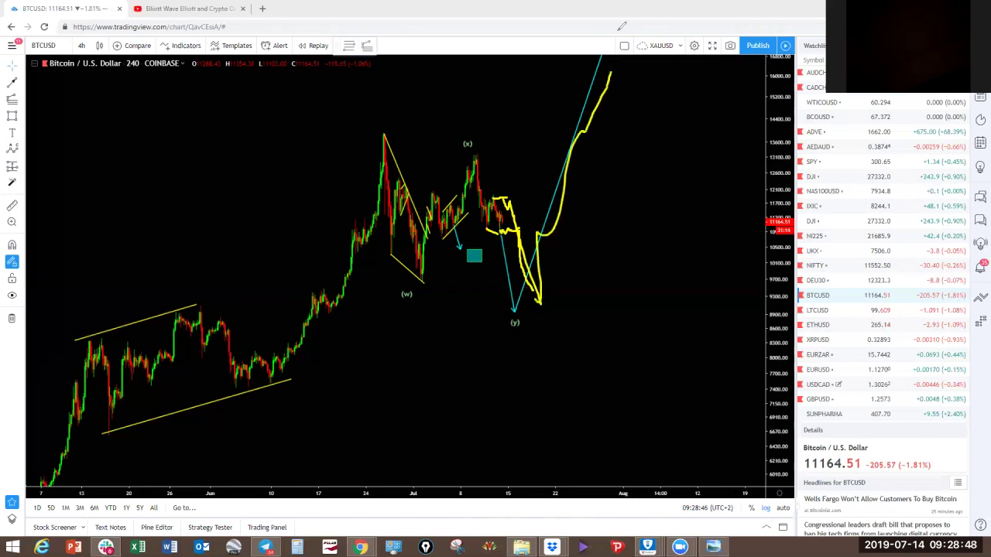
pyautogui.click(627, 26)
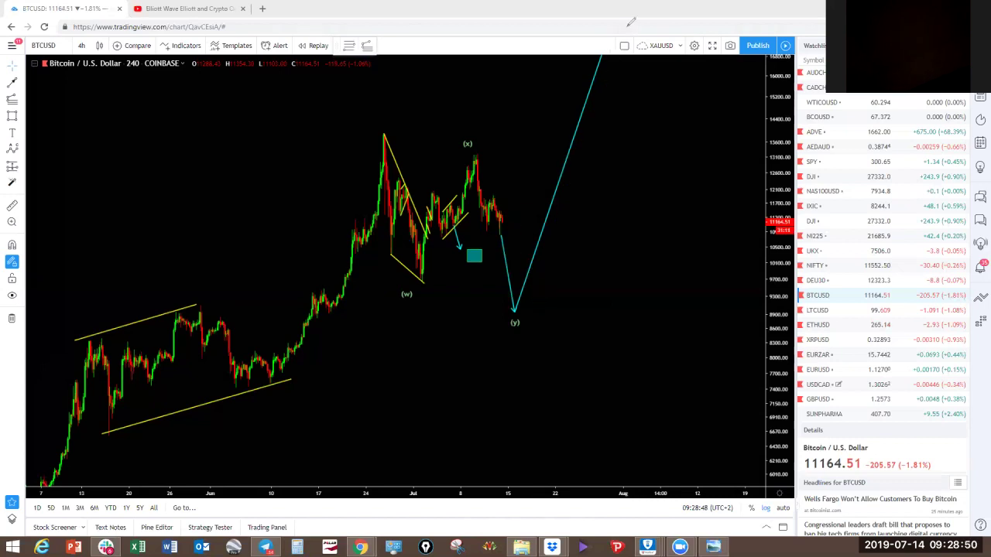
# Outline the (w)-(x)-(y) correction with yellow upper and lower boundaries, add a rally from (y), then clear the markings.
pyautogui.moveTo(378, 136); pyautogui.dragTo(489, 140)
pyautogui.moveTo(425, 281); pyautogui.dragTo(502, 302)
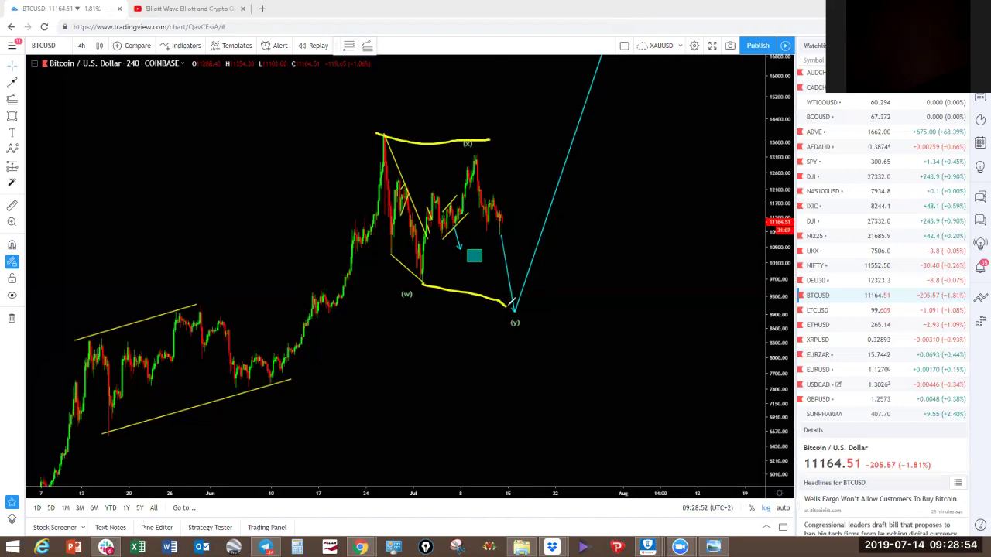
pyautogui.moveTo(505, 243); pyautogui.dragTo(511, 256)
pyautogui.moveTo(520, 313)
pyautogui.mouseDown()
pyautogui.moveTo(528, 241)
pyautogui.moveTo(569, 117)
pyautogui.mouseUp()
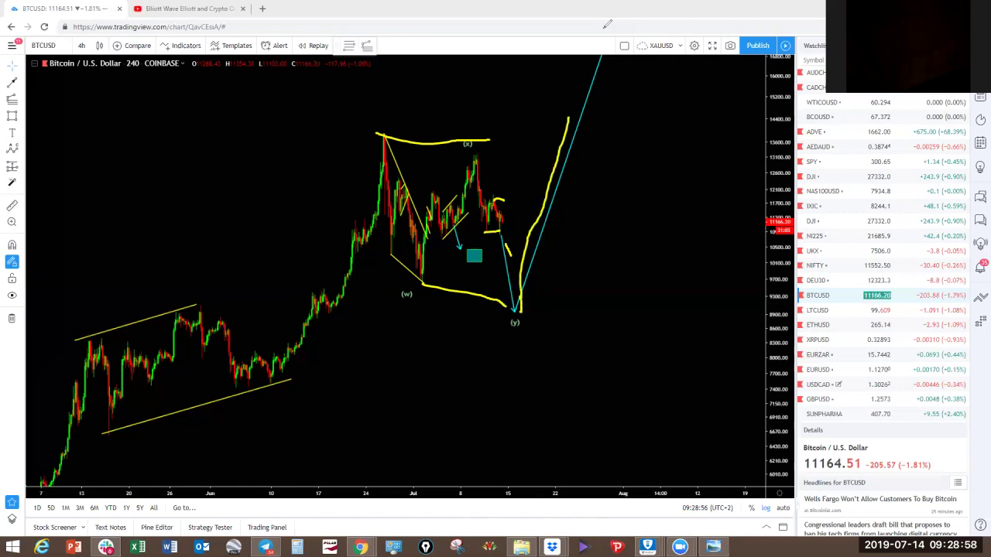
pyautogui.click(631, 28)
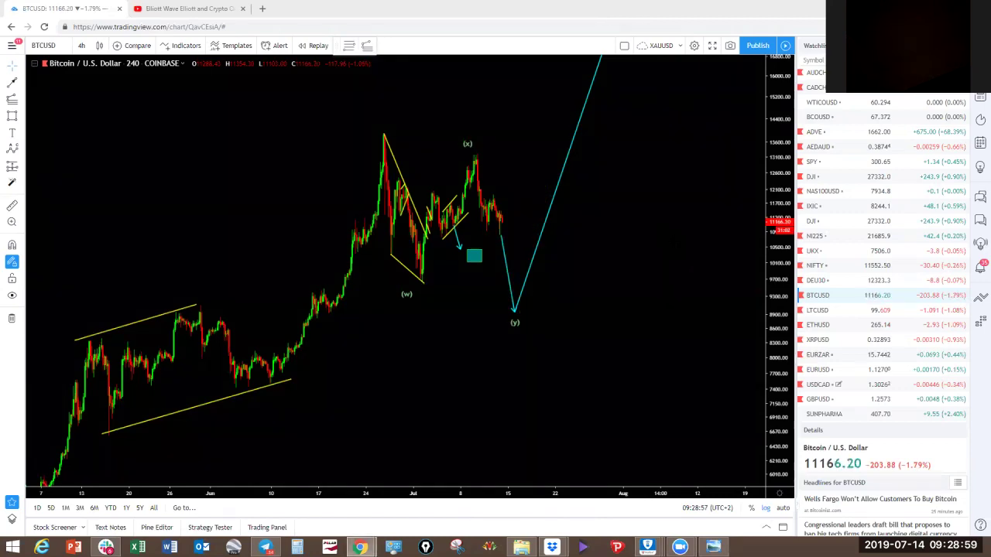
# Open the LTCUSD chart on the 1-day interval and trace waves 1 to 5 up from the low in yellow.
pyautogui.click(815, 311)
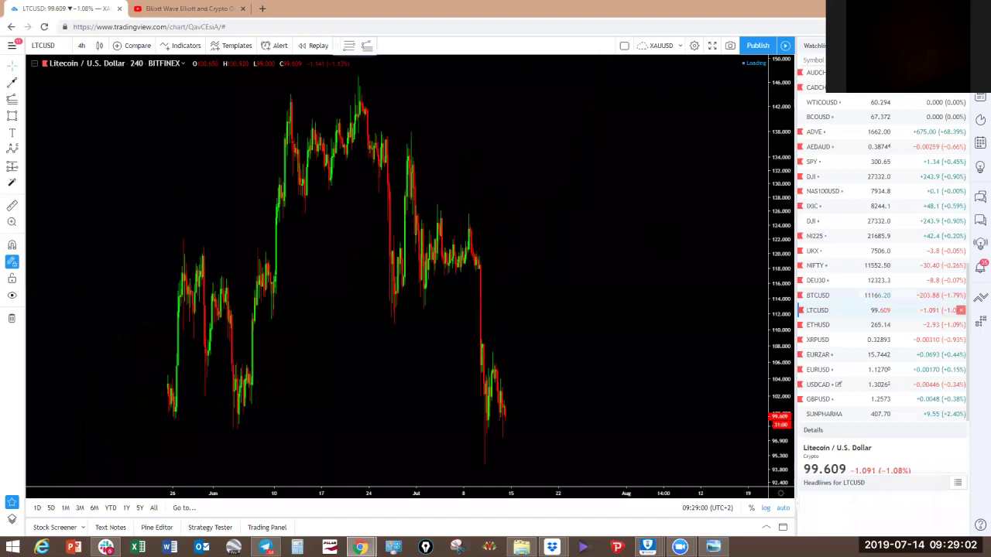
pyautogui.click(82, 45)
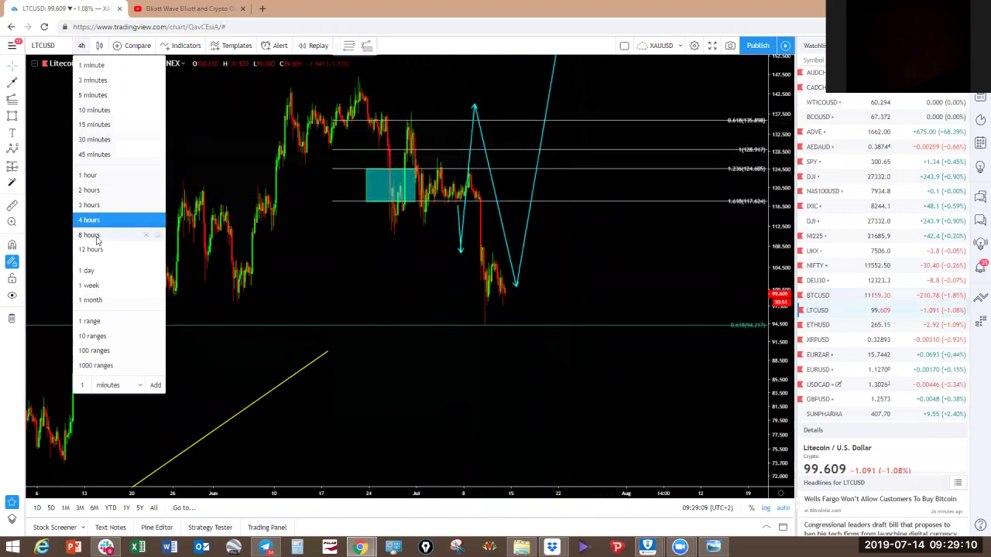
pyautogui.click(93, 270)
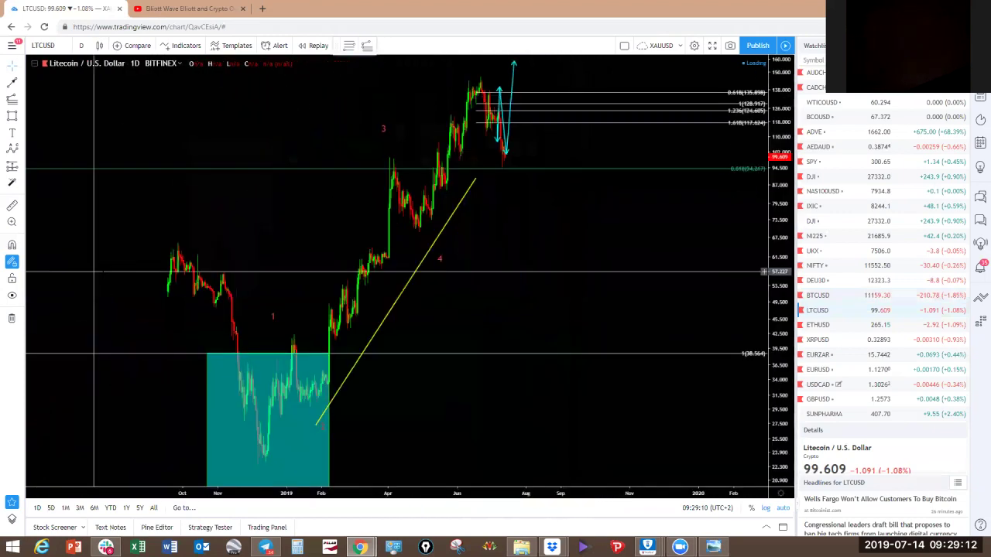
pyautogui.scroll(-3, 731, 203)
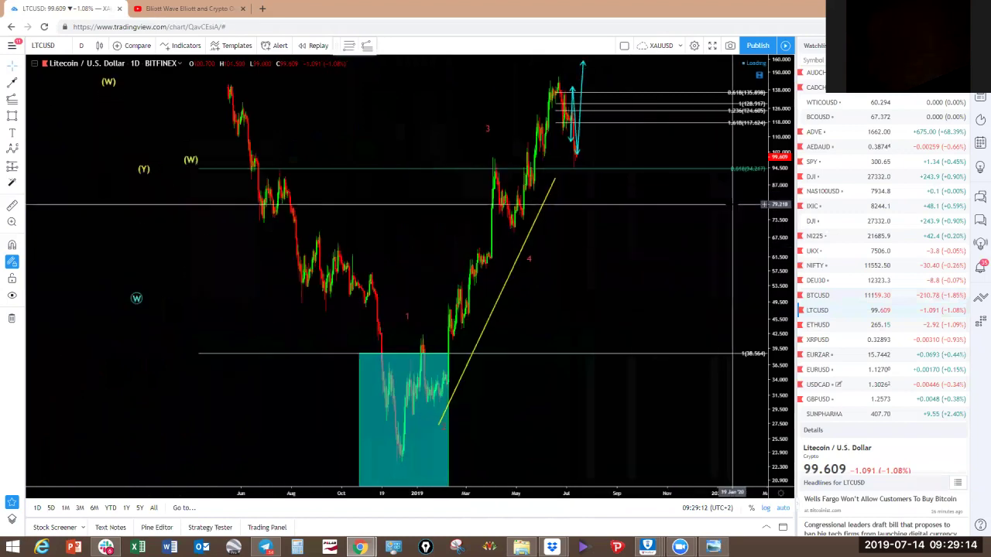
pyautogui.scroll(2, 732, 203)
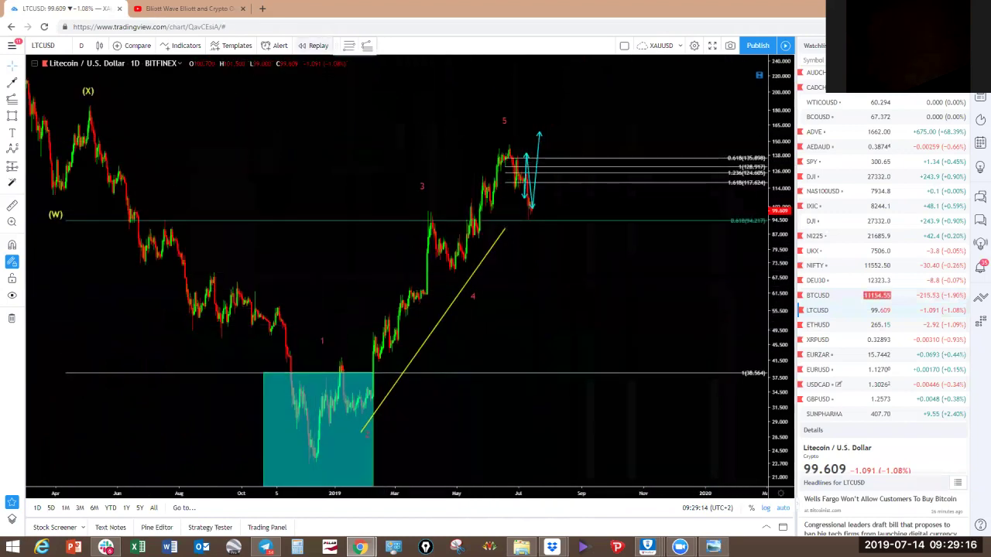
pyautogui.moveTo(311, 460)
pyautogui.mouseDown()
pyautogui.moveTo(341, 403)
pyautogui.moveTo(353, 430)
pyautogui.moveTo(452, 255)
pyautogui.moveTo(460, 277)
pyautogui.moveTo(504, 145)
pyautogui.mouseUp()
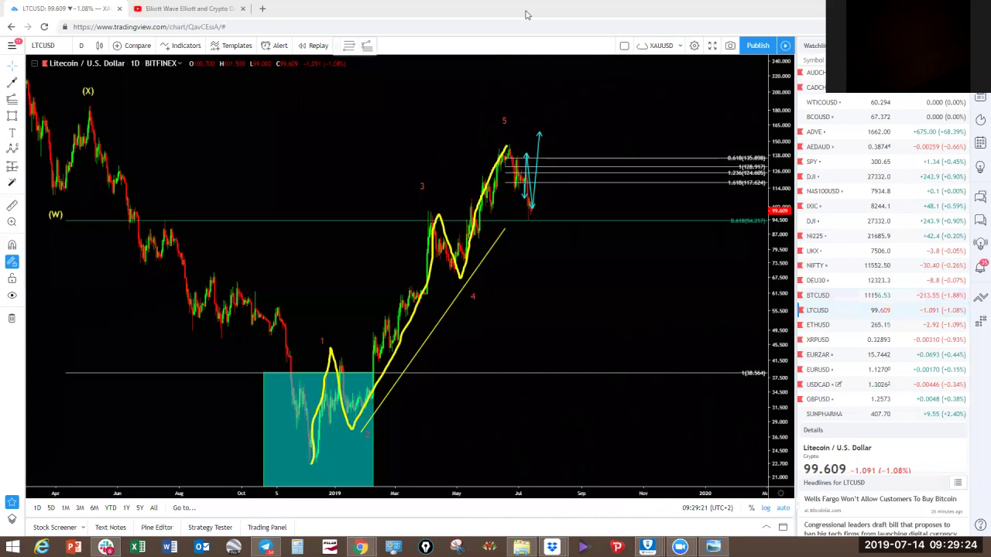
# Hide the saved LTCUSD chart drawings and sketch a red descending corrective channel after the wave 5 top, followed by a rally.
pyautogui.click(12, 296)
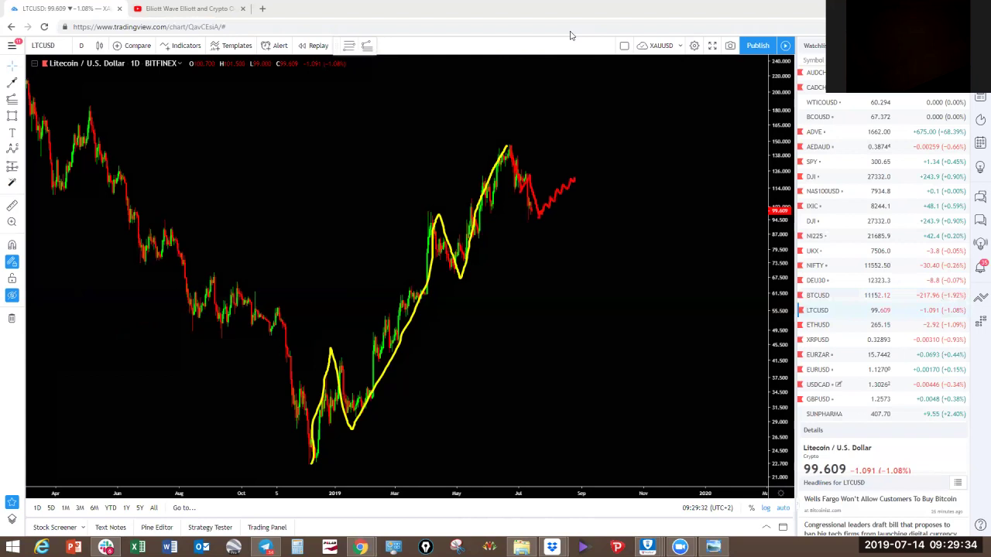
pyautogui.moveTo(591, 185)
pyautogui.mouseDown()
pyautogui.moveTo(629, 227)
pyautogui.moveTo(646, 223)
pyautogui.moveTo(704, 77)
pyautogui.mouseUp()
pyautogui.moveTo(517, 144); pyautogui.dragTo(611, 186)
pyautogui.moveTo(540, 215); pyautogui.dragTo(639, 254)
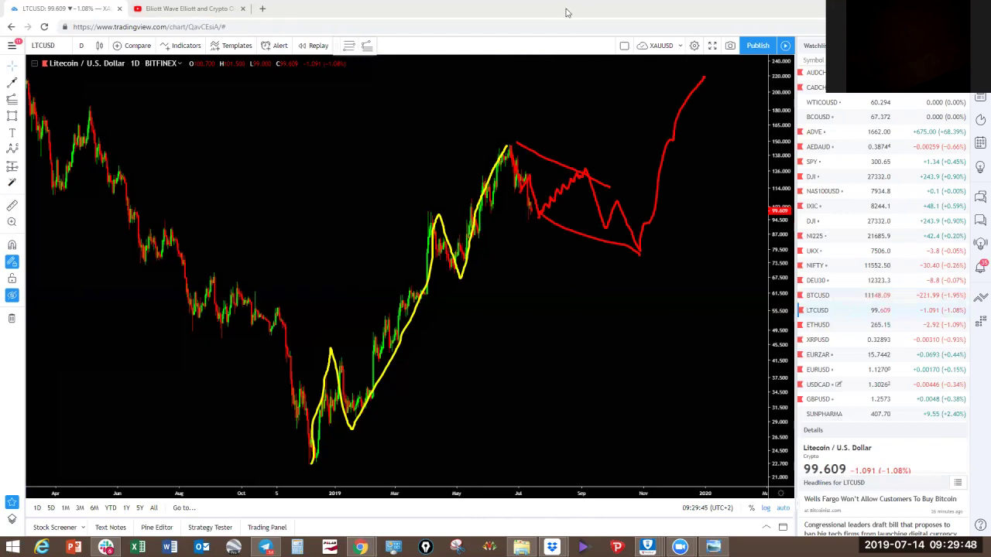
# Replace the red LTCUSD sketch with yellow sideways swings after the wave 5 top, marking their upper and lower limits and a rise.
pyautogui.press('e')
pyautogui.moveTo(506, 147)
pyautogui.mouseDown()
pyautogui.moveTo(535, 219)
pyautogui.moveTo(536, 177)
pyautogui.moveTo(555, 147)
pyautogui.moveTo(587, 225)
pyautogui.moveTo(574, 224)
pyautogui.mouseUp()
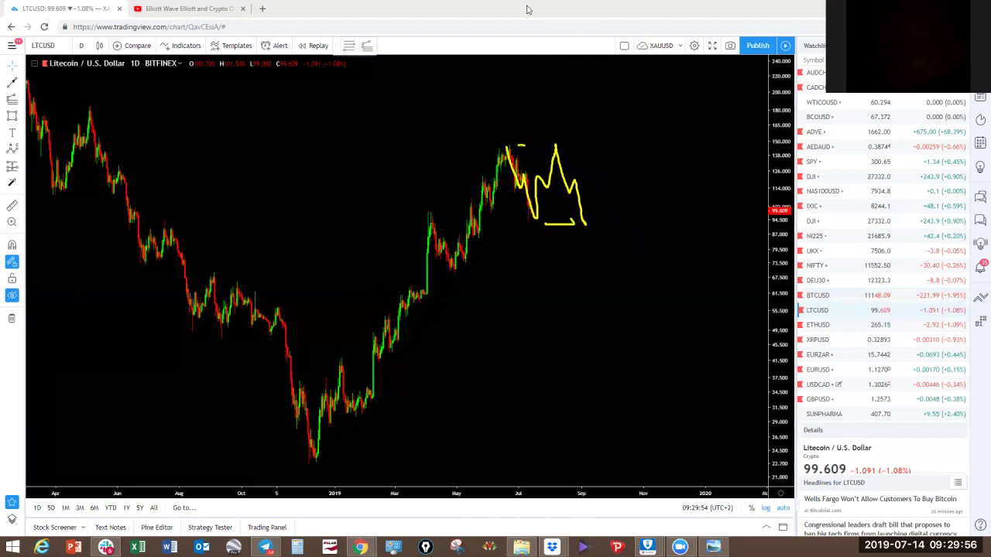
pyautogui.moveTo(525, 145); pyautogui.dragTo(555, 146)
pyautogui.moveTo(586, 229)
pyautogui.mouseDown()
pyautogui.moveTo(609, 199)
pyautogui.moveTo(627, 138)
pyautogui.mouseUp()
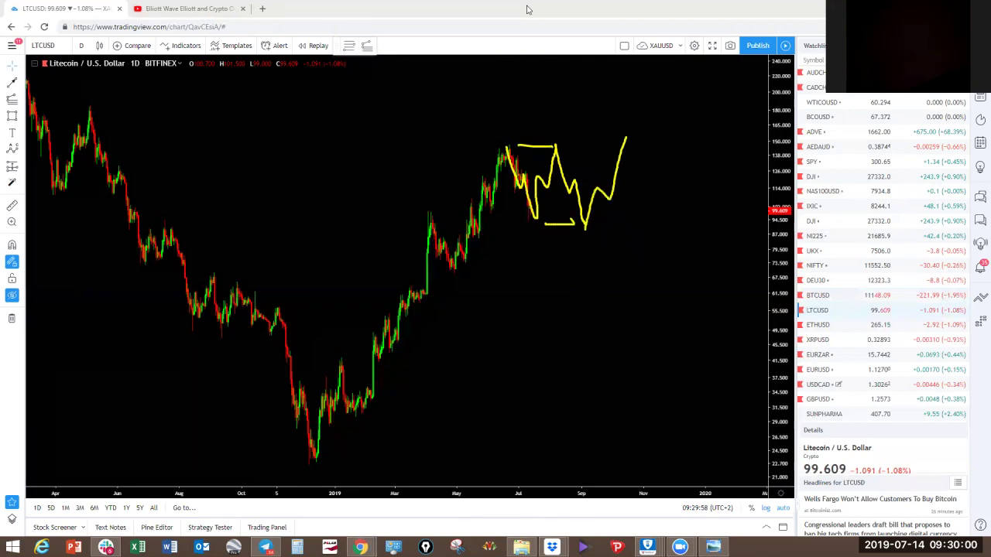
# Label the yellow sideways swings W and Y, extend the range with more swings and a final rally, then clear the sketch.
pyautogui.moveTo(587, 256); pyautogui.dragTo(591, 242)
pyautogui.moveTo(617, 113)
pyautogui.mouseDown()
pyautogui.moveTo(644, 184)
pyautogui.moveTo(679, 224)
pyautogui.moveTo(714, 126)
pyautogui.moveTo(751, 108)
pyautogui.moveTo(755, 60)
pyautogui.mouseUp()
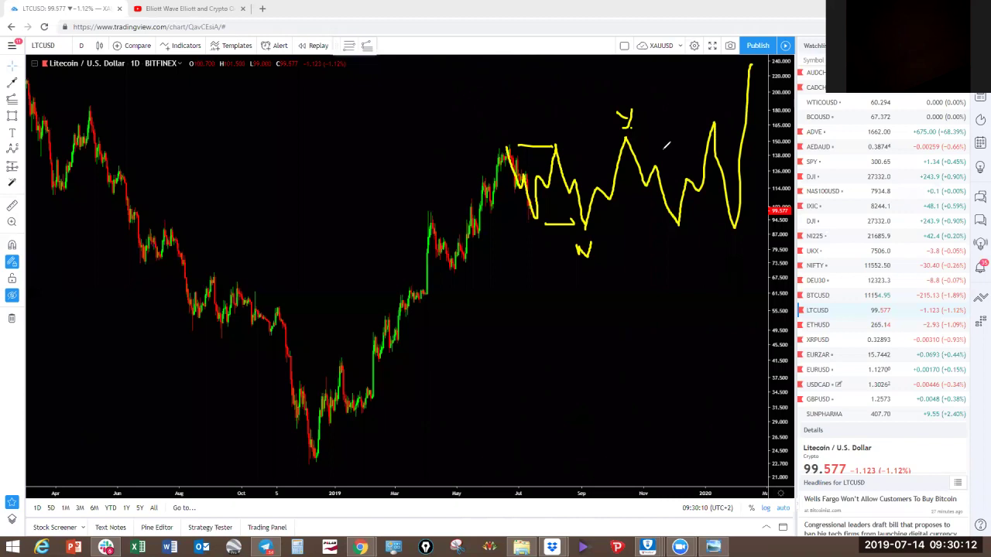
pyautogui.moveTo(727, 237)
pyautogui.mouseDown()
pyautogui.moveTo(739, 253)
pyautogui.moveTo(707, 273)
pyautogui.mouseUp()
pyautogui.click(617, 13)
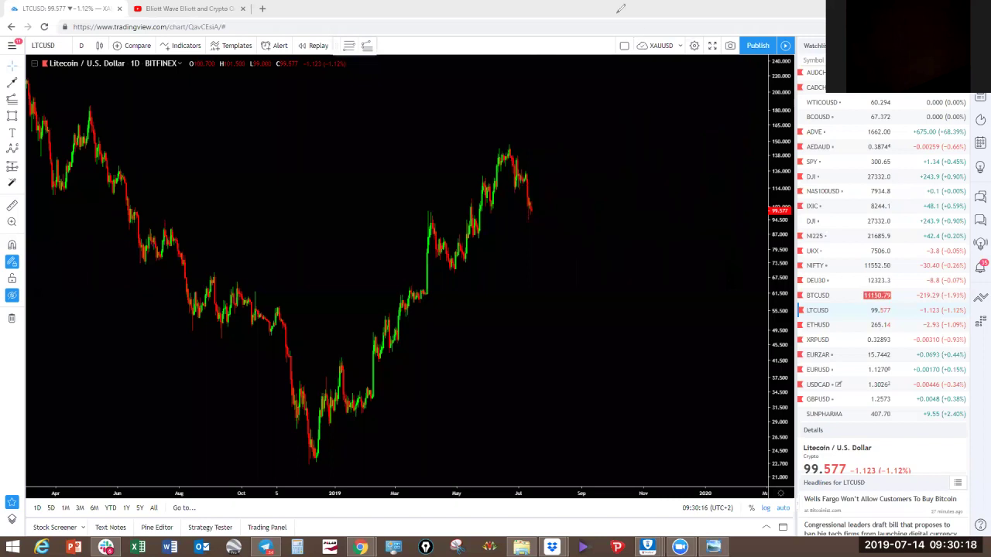
# Sketch a short consolidation, drop and rally from the current price, then replace it with a yellow down-up-down path from the top.
pyautogui.moveTo(529, 206)
pyautogui.mouseDown()
pyautogui.moveTo(533, 215)
pyautogui.moveTo(548, 203)
pyautogui.moveTo(555, 266)
pyautogui.moveTo(587, 129)
pyautogui.mouseUp()
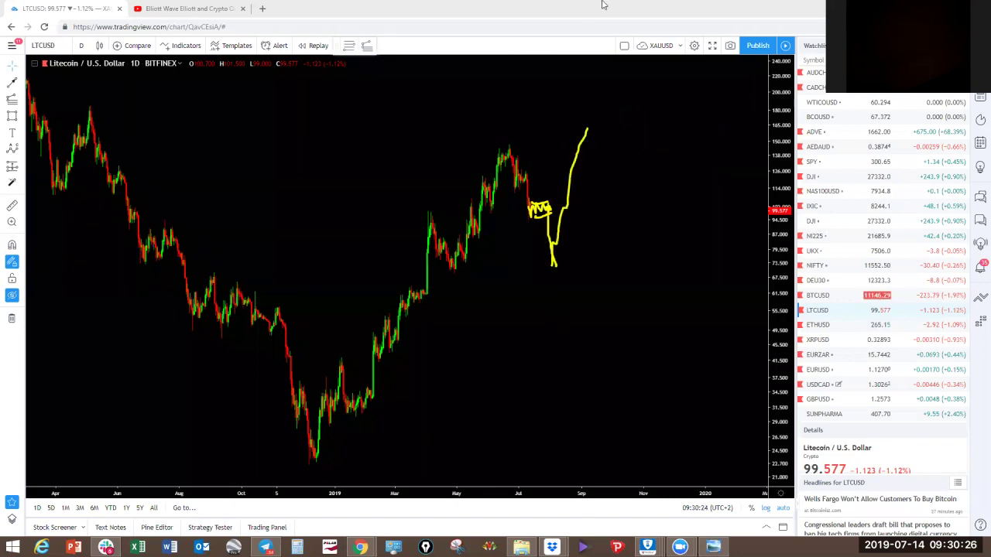
pyautogui.click(604, 5)
pyautogui.moveTo(510, 147)
pyautogui.mouseDown()
pyautogui.moveTo(535, 211)
pyautogui.moveTo(563, 218)
pyautogui.moveTo(583, 251)
pyautogui.mouseUp()
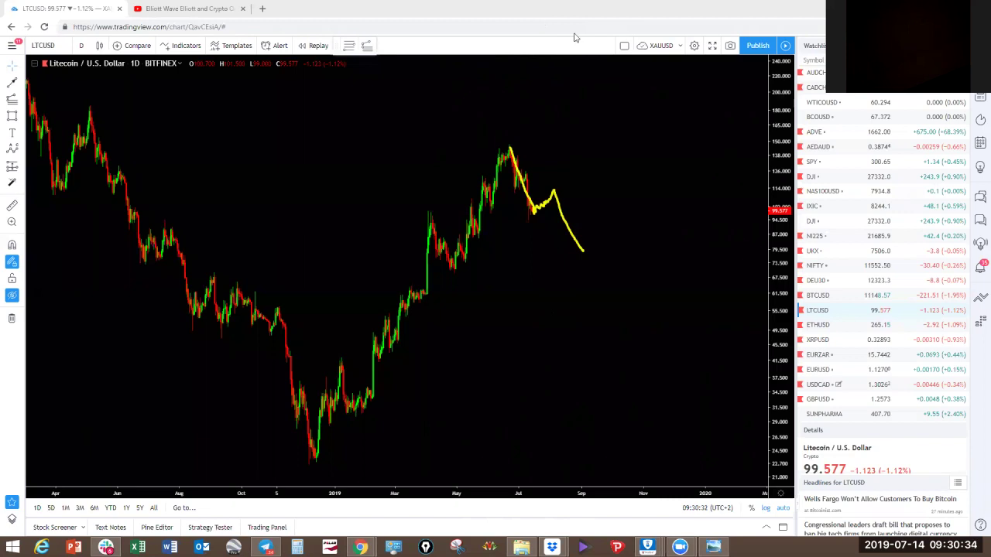
# Trace the rebound and second drop in red, add a rally from the low, and label the swings W, X and Y.
pyautogui.moveTo(553, 191)
pyautogui.mouseDown()
pyautogui.moveTo(586, 251)
pyautogui.moveTo(639, 75)
pyautogui.mouseUp()
pyautogui.moveTo(538, 212)
pyautogui.mouseDown()
pyautogui.moveTo(555, 191)
pyautogui.moveTo(559, 216)
pyautogui.moveTo(526, 234)
pyautogui.moveTo(538, 219)
pyautogui.mouseUp()
pyautogui.moveTo(562, 164); pyautogui.dragTo(559, 180)
pyautogui.moveTo(550, 169); pyautogui.dragTo(569, 179)
pyautogui.moveTo(581, 263)
pyautogui.mouseDown()
pyautogui.moveTo(591, 280)
pyautogui.moveTo(573, 285)
pyautogui.mouseUp()
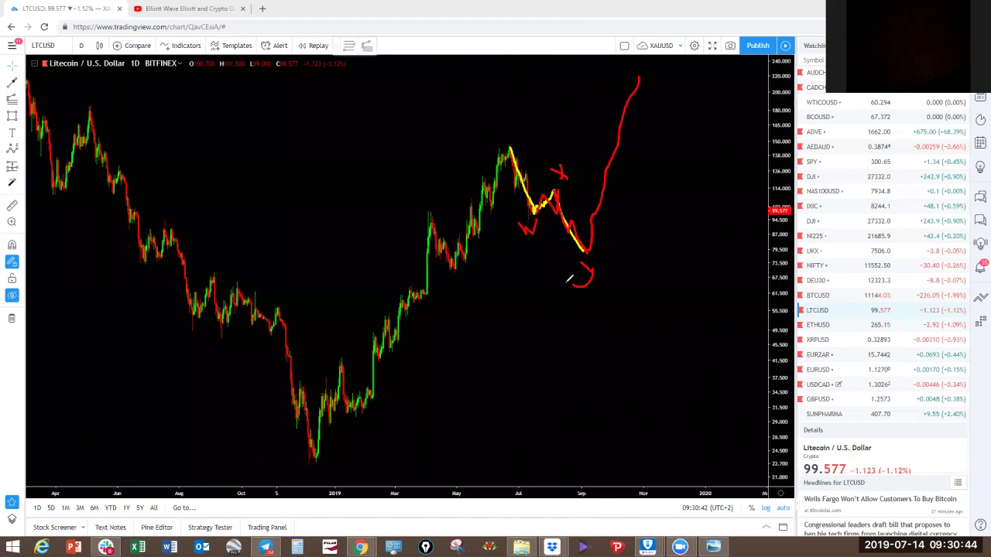
# Mark the area around the latest LTCUSD low with freehand strokes, then clear all markings.
pyautogui.moveTo(528, 220); pyautogui.dragTo(552, 210)
pyautogui.click(625, 45)
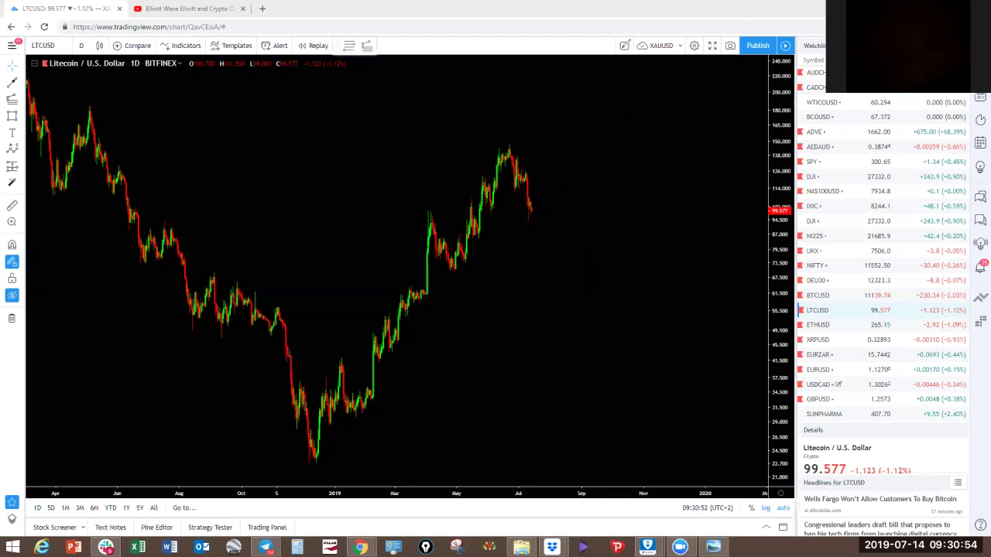
pyautogui.moveTo(529, 212); pyautogui.dragTo(548, 217)
pyautogui.click(627, 30)
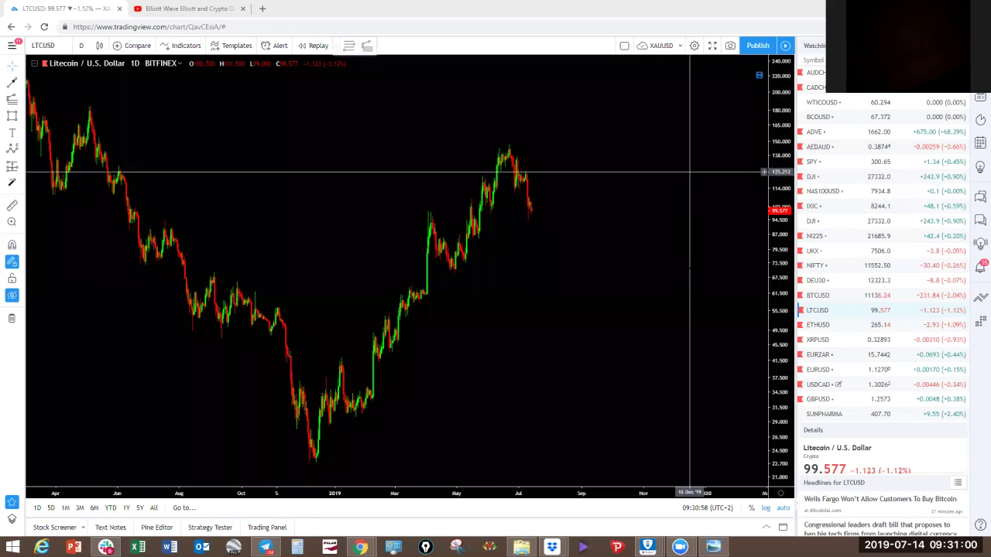
# Open the ETHUSD chart, check the ethereum channel in Slack for posted setups, and return to TradingView.
pyautogui.click(818, 325)
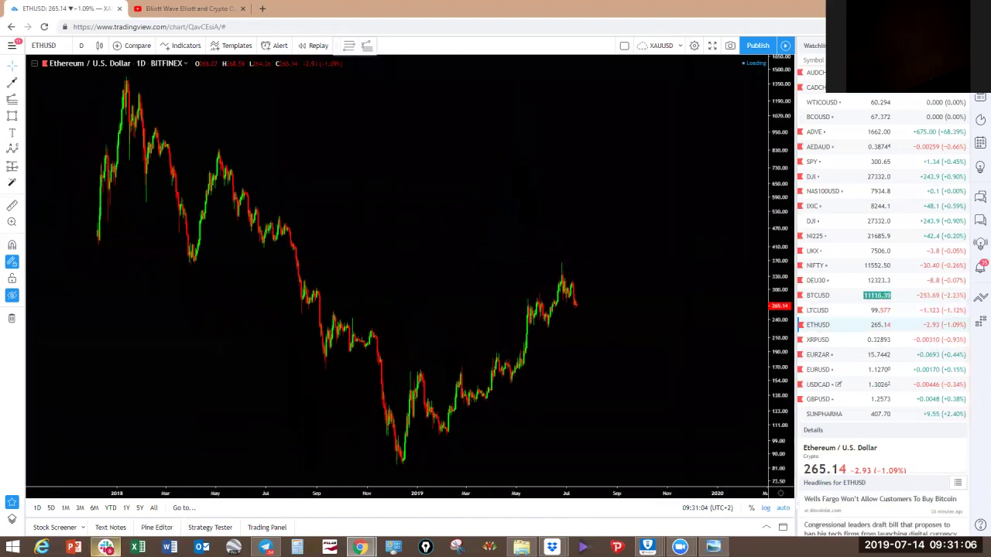
pyautogui.moveTo(106, 546)
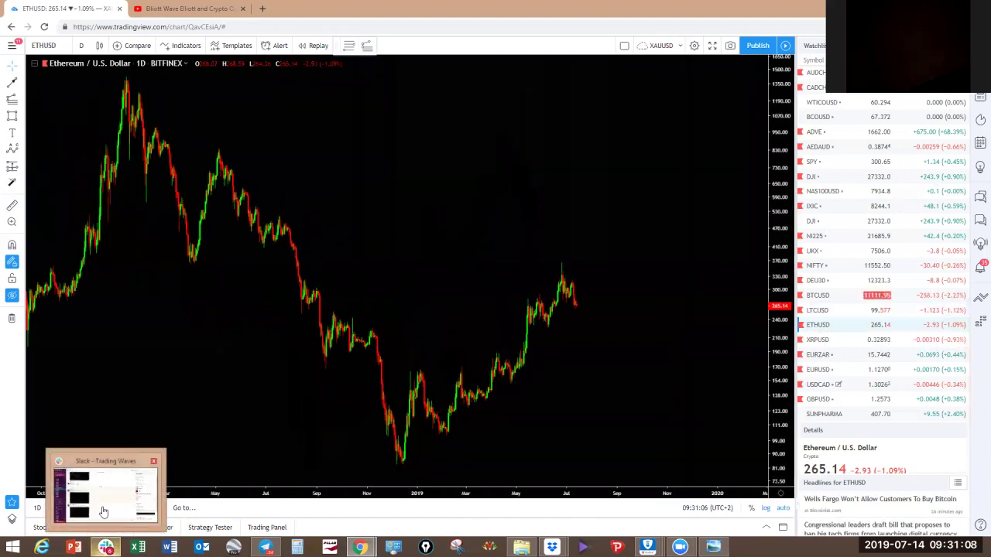
pyautogui.click(101, 508)
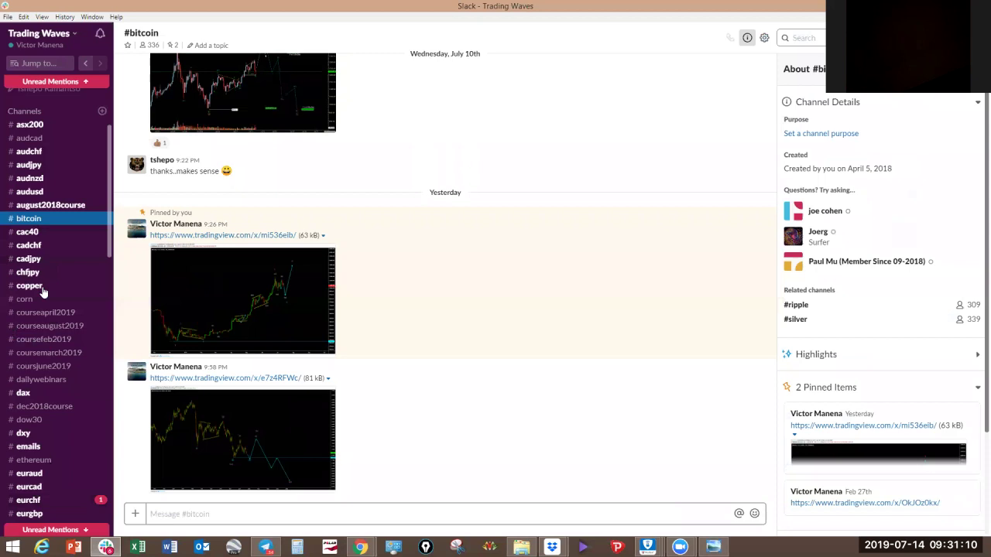
pyautogui.scroll(-3, 36, 311)
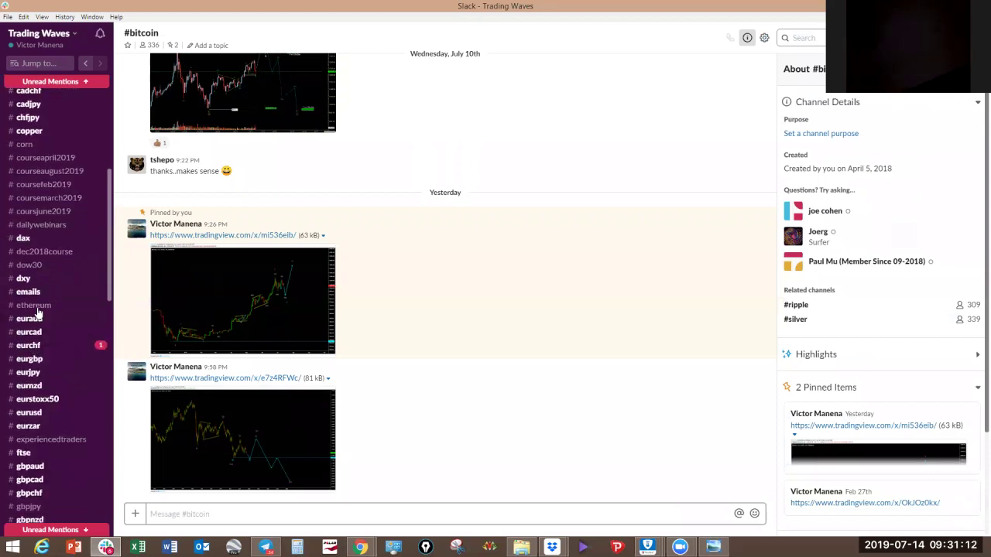
pyautogui.click(34, 307)
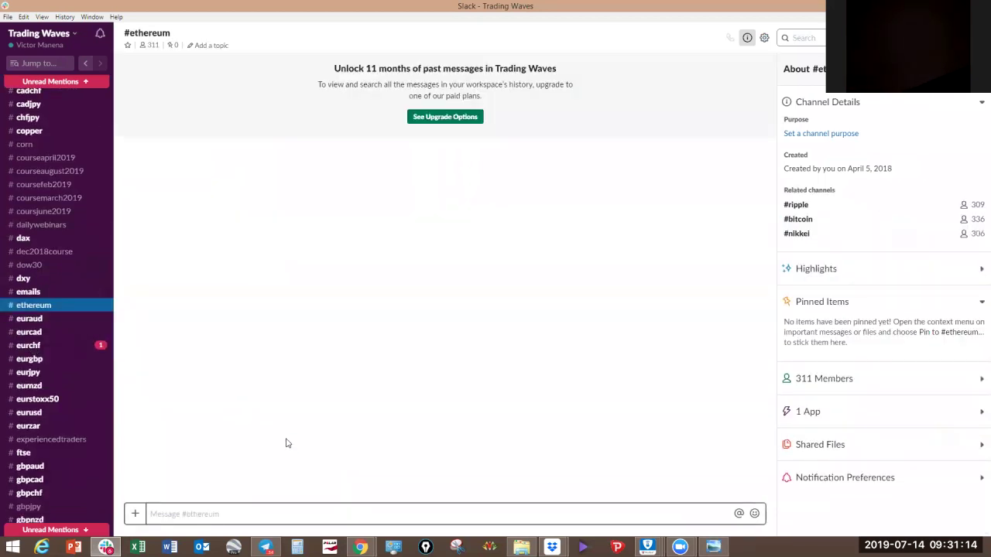
pyautogui.click(31, 320)
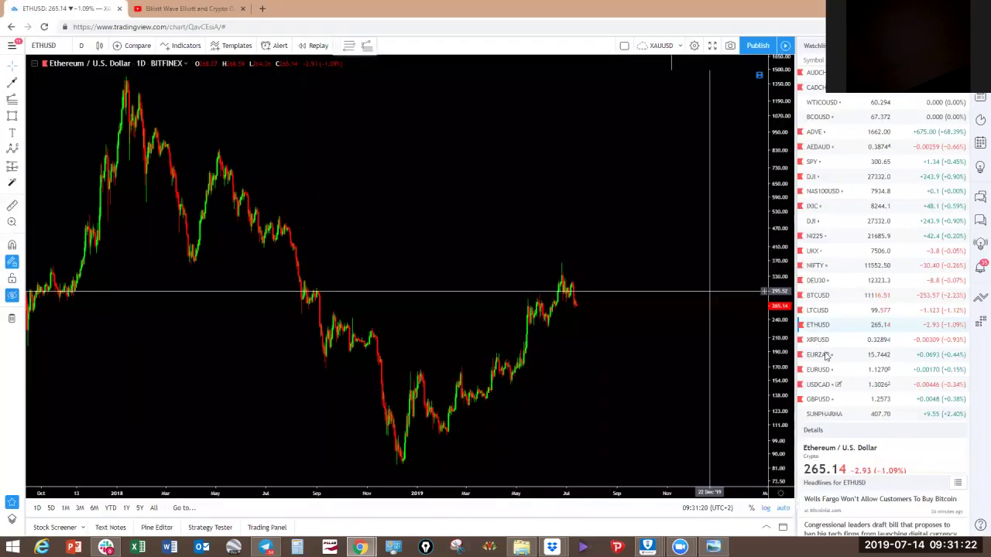
# Mark the ETHUSD advance with yellow and red arrows, add yellow arrows for a pullback and new rally, then clear them.
pyautogui.scroll(-2, 449, 205)
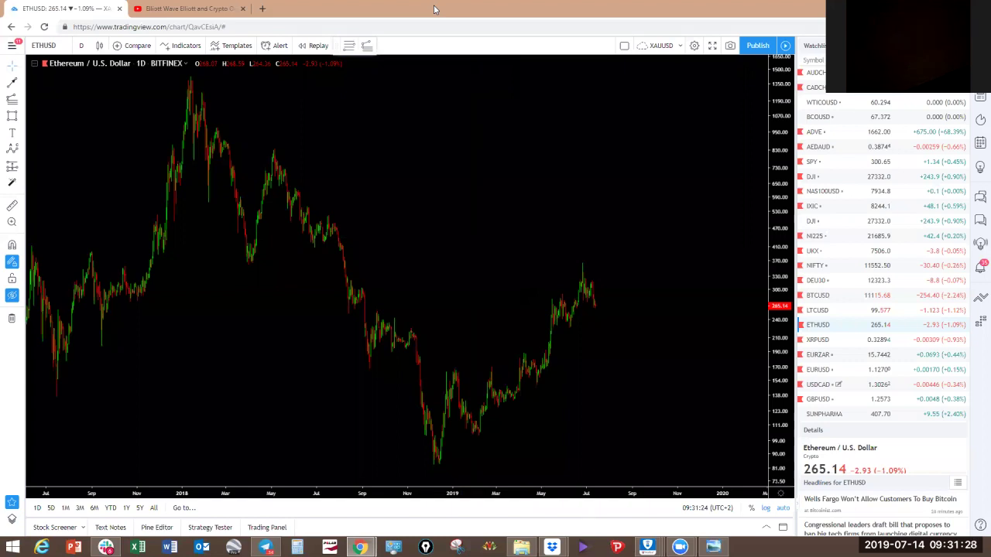
pyautogui.moveTo(443, 465)
pyautogui.mouseDown()
pyautogui.moveTo(453, 364)
pyautogui.moveTo(477, 432)
pyautogui.mouseUp()
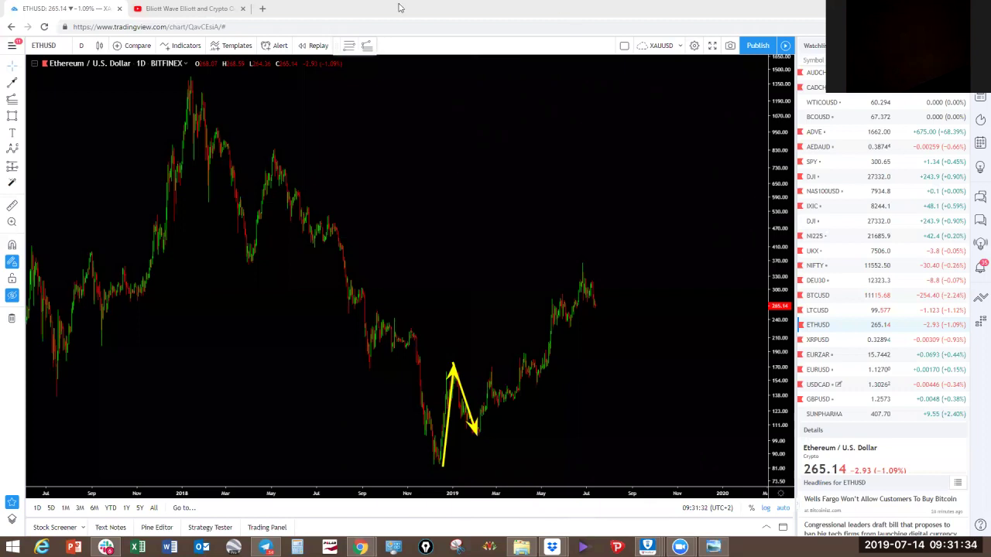
pyautogui.moveTo(475, 431); pyautogui.dragTo(580, 266)
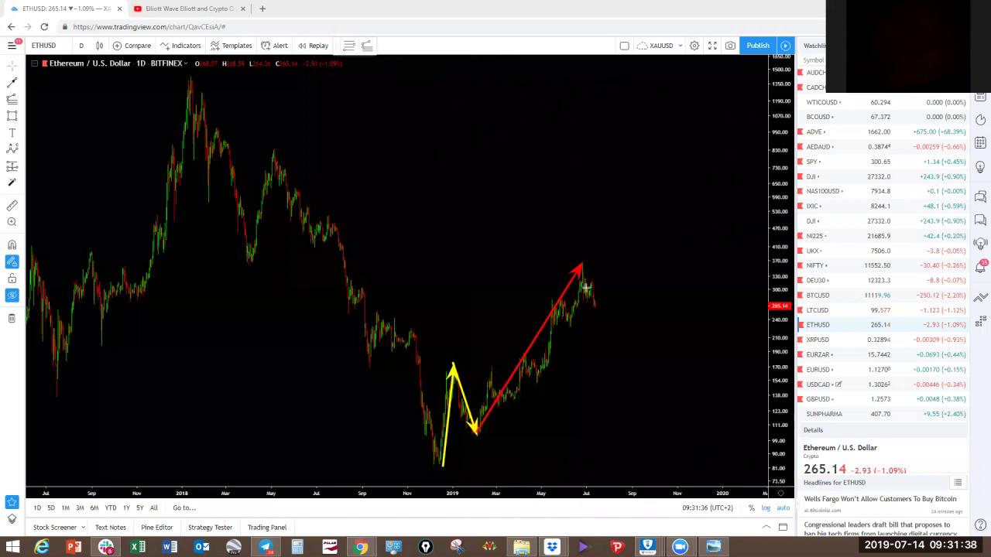
pyautogui.moveTo(581, 264)
pyautogui.mouseDown()
pyautogui.moveTo(620, 325)
pyautogui.moveTo(655, 217)
pyautogui.mouseUp()
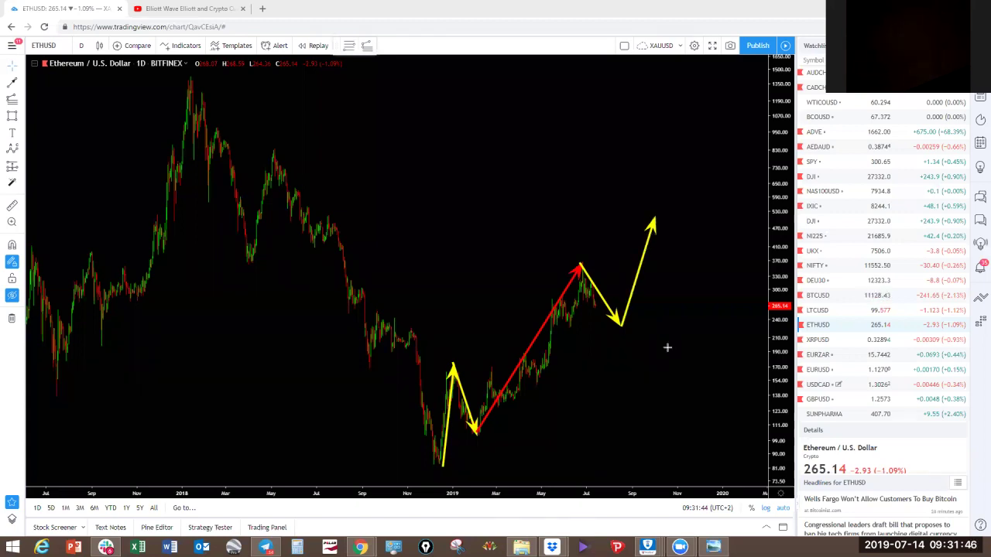
pyautogui.click(622, 38)
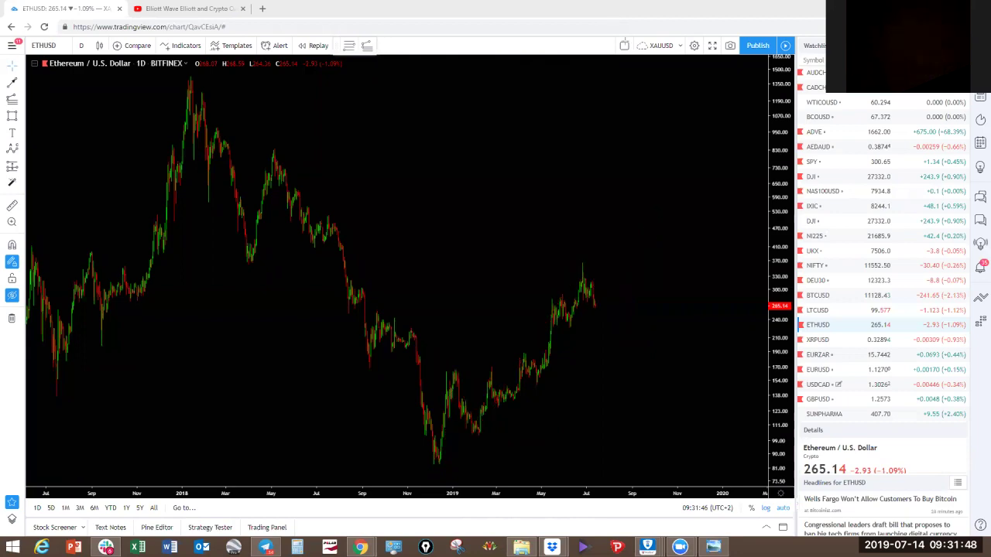
# Trace the first drop from the recent ETHUSD high in yellow, clear it, and set the chart interval to 4 hours.
pyautogui.scroll(6, 622, 266)
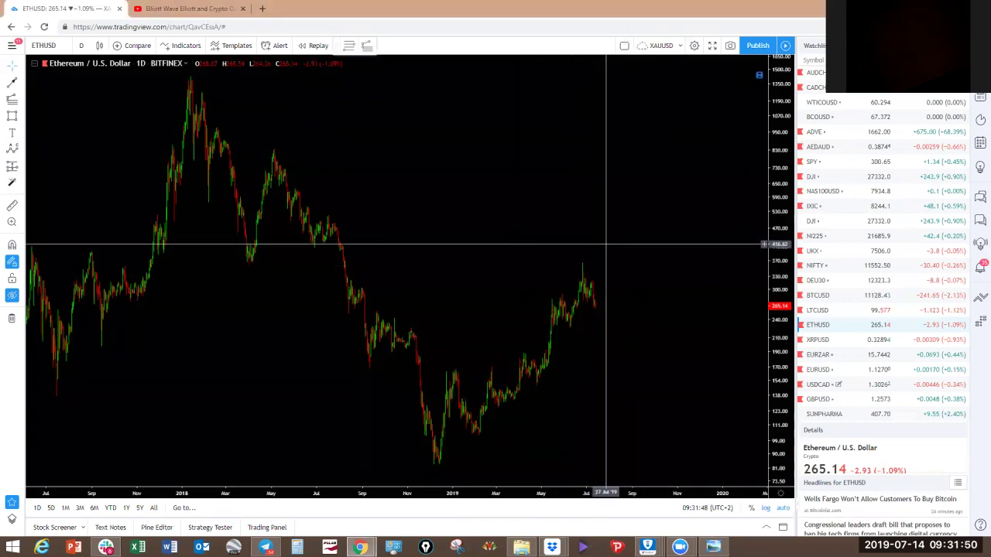
pyautogui.moveTo(377, 76); pyautogui.dragTo(385, 141)
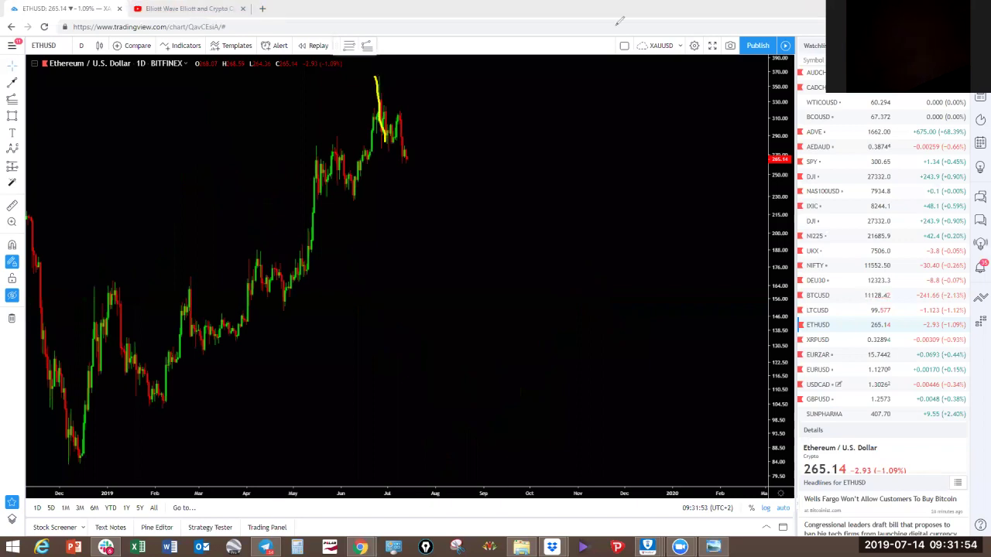
pyautogui.click(617, 25)
pyautogui.moveTo(472, 298)
pyautogui.mouseDown()
pyautogui.moveTo(528, 312)
pyautogui.moveTo(534, 332)
pyautogui.mouseUp()
pyautogui.click(82, 47)
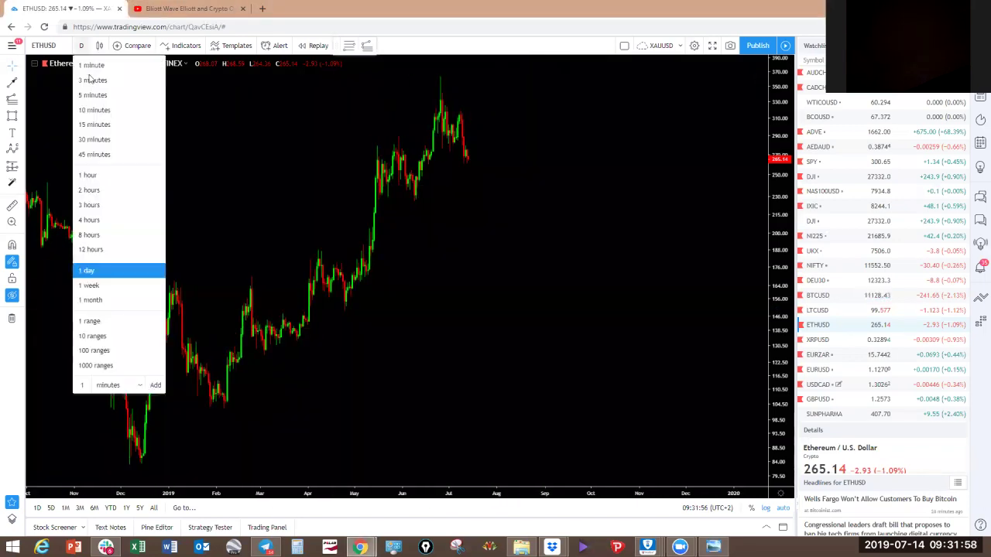
pyautogui.click(100, 226)
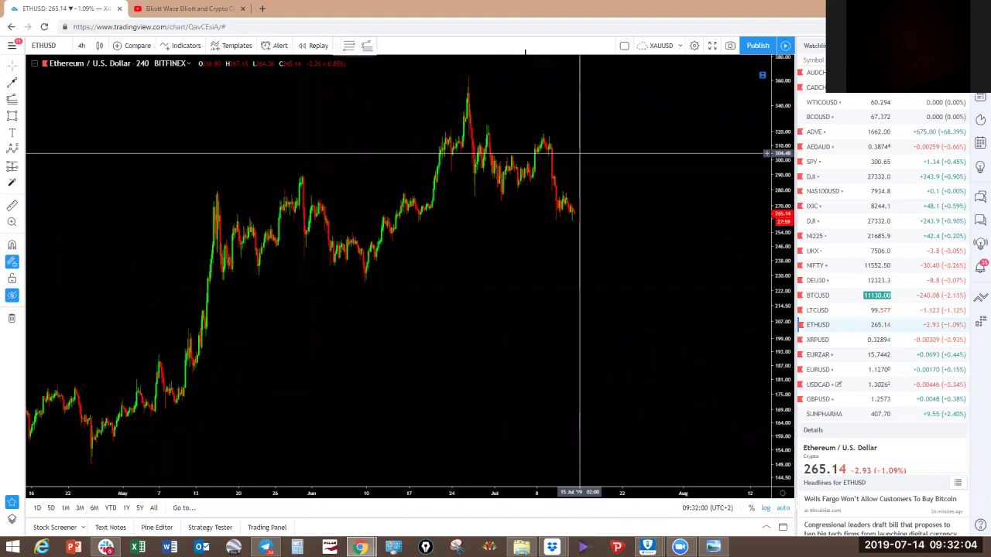
# Outline the ETHUSD correction in yellow, trace its three legs labeled A, B and C, and add a rally from C.
pyautogui.moveTo(477, 198); pyautogui.dragTo(501, 206)
pyautogui.moveTo(494, 129); pyautogui.dragTo(547, 139)
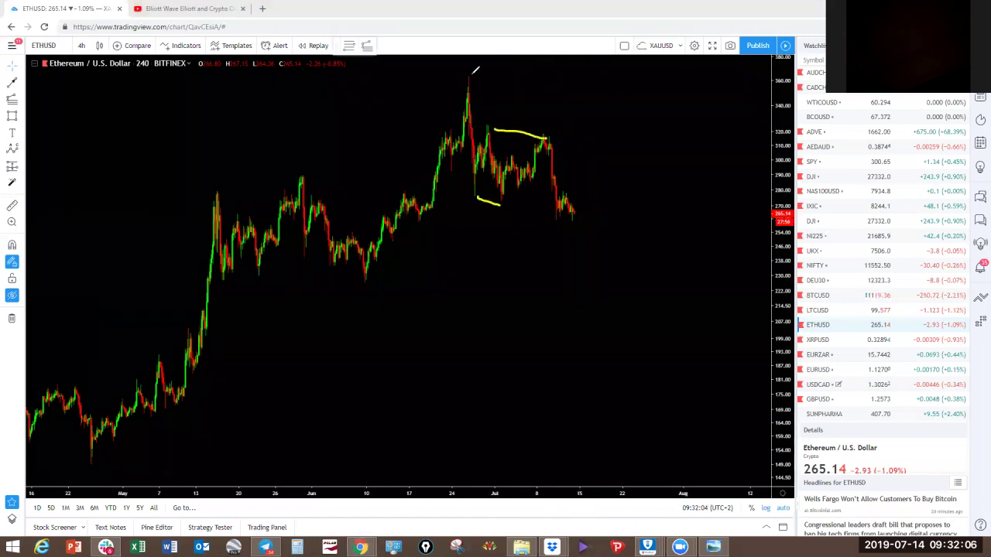
pyautogui.moveTo(469, 77)
pyautogui.mouseDown()
pyautogui.moveTo(478, 197)
pyautogui.moveTo(546, 142)
pyautogui.moveTo(574, 250)
pyautogui.moveTo(642, 107)
pyautogui.mouseUp()
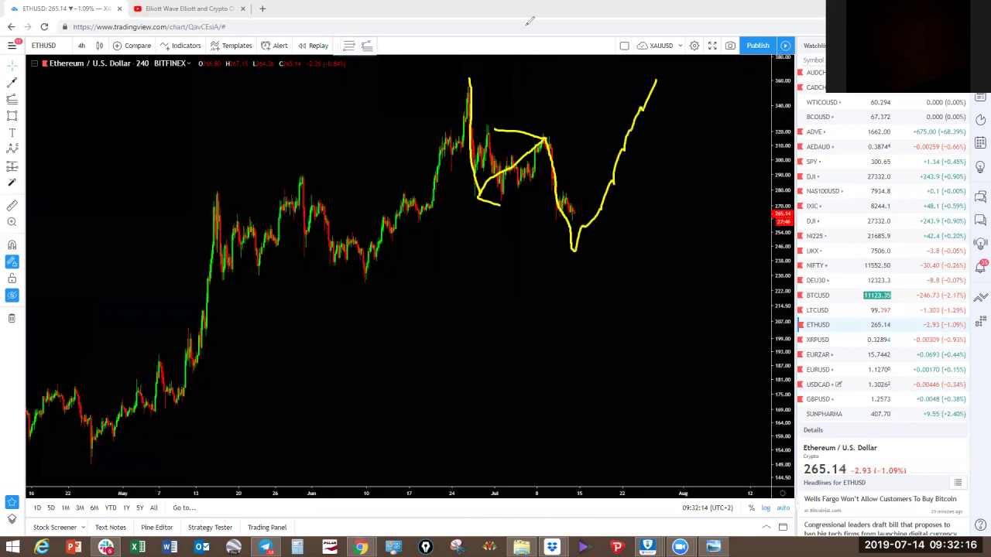
pyautogui.moveTo(462, 219)
pyautogui.mouseDown()
pyautogui.moveTo(463, 207)
pyautogui.moveTo(474, 223)
pyautogui.mouseUp()
pyautogui.moveTo(550, 135); pyautogui.dragTo(556, 130)
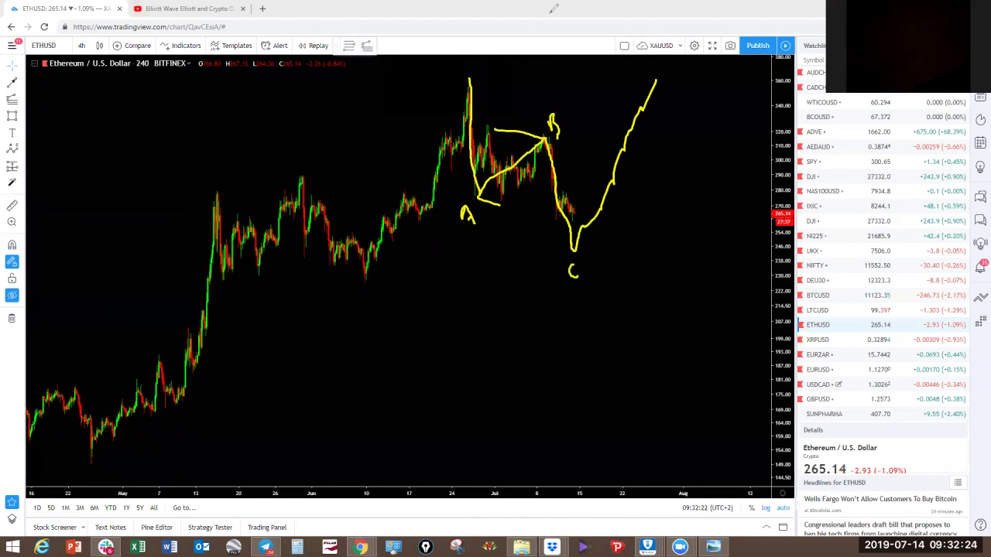
pyautogui.moveTo(472, 200)
pyautogui.mouseDown()
pyautogui.moveTo(489, 117)
pyautogui.moveTo(498, 180)
pyautogui.mouseUp()
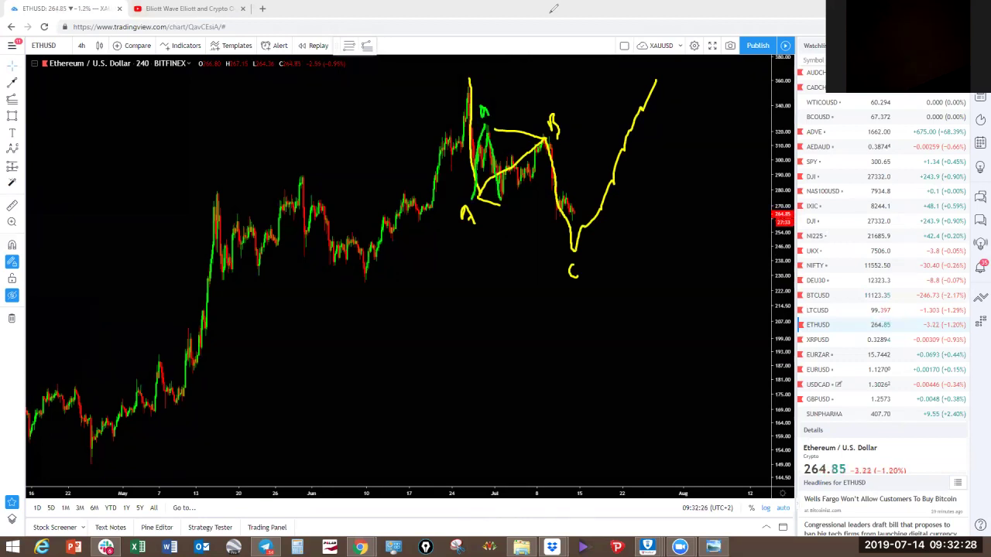
pyautogui.hotkey('ctrl', 'z')
pyautogui.hotkey('ctrl', 'z')
pyautogui.hotkey('ctrl', 'z')
# Label the swings inside wave B with W, X and Y in green, then clear all the ETHUSD markings.
pyautogui.moveTo(480, 113); pyautogui.dragTo(492, 114)
pyautogui.moveTo(500, 216); pyautogui.dragTo(503, 210)
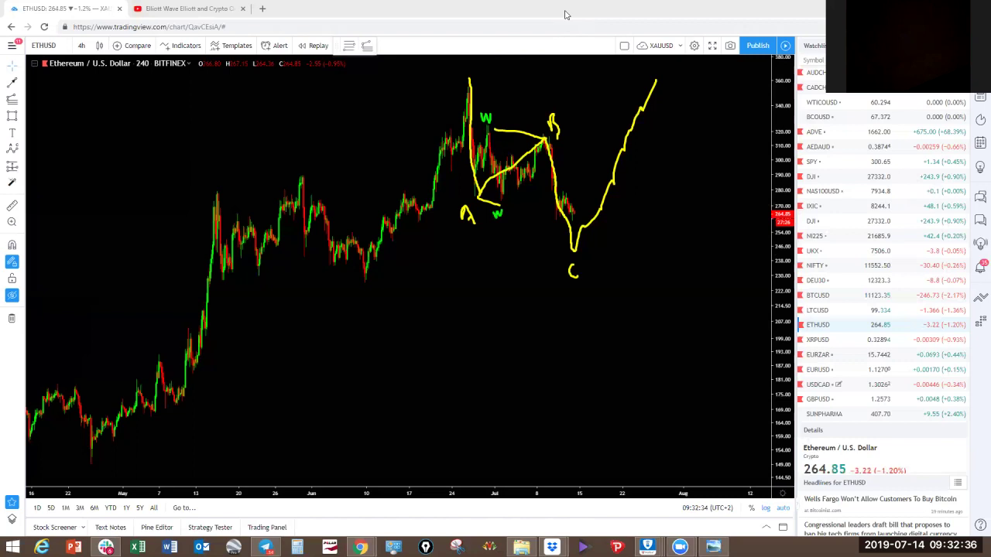
pyautogui.hotkey('ctrl', 'z')
pyautogui.moveTo(537, 120); pyautogui.dragTo(541, 136)
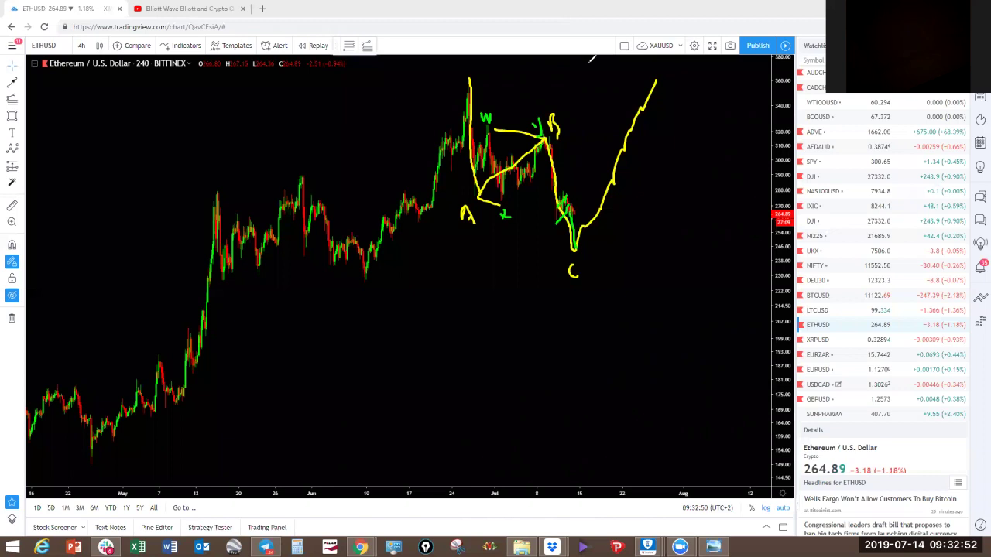
pyautogui.click(616, 11)
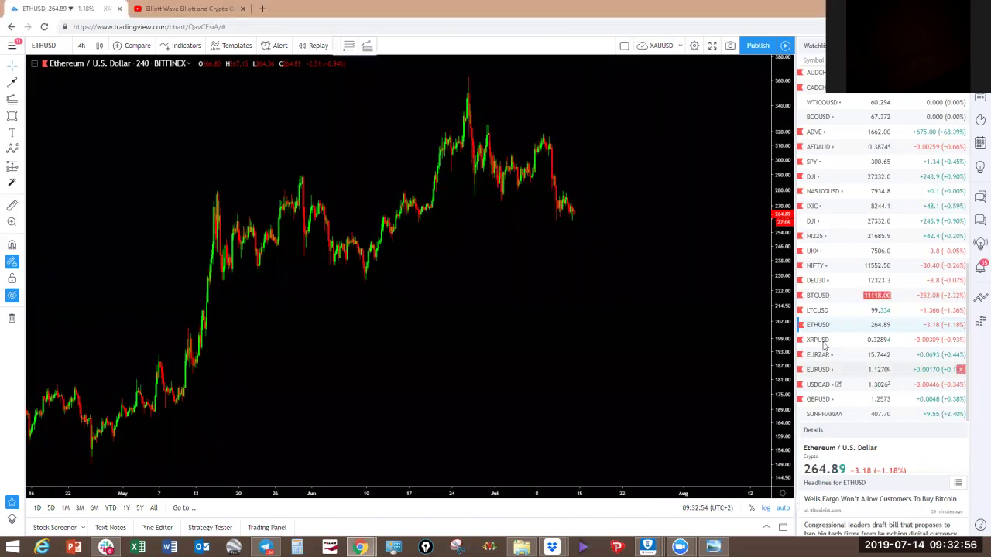
# Open the XRPUSD chart and set its interval to 1 day.
pyautogui.click(821, 342)
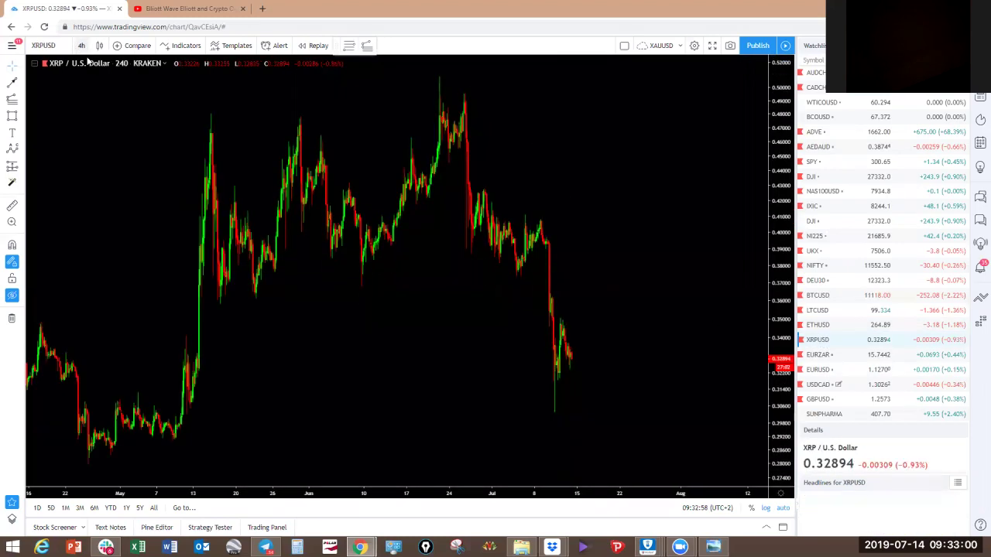
pyautogui.click(83, 45)
pyautogui.click(87, 271)
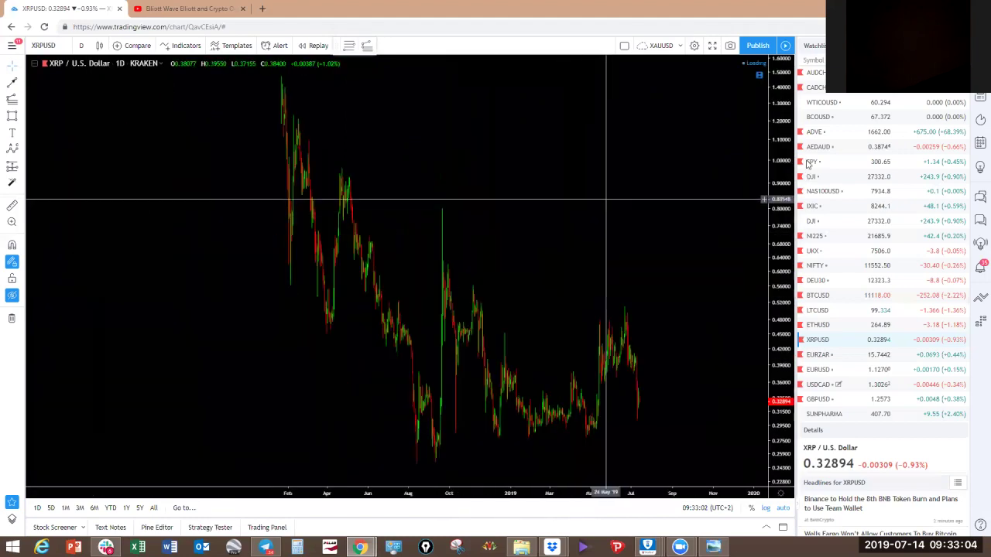
# Show the saved XRPUSD drawings with the (W)-(X)-(Y) decline and the projected (B) low and (C) rally.
pyautogui.scroll(-4, 606, 199)
pyautogui.moveTo(653, 192); pyautogui.dragTo(437, 212)
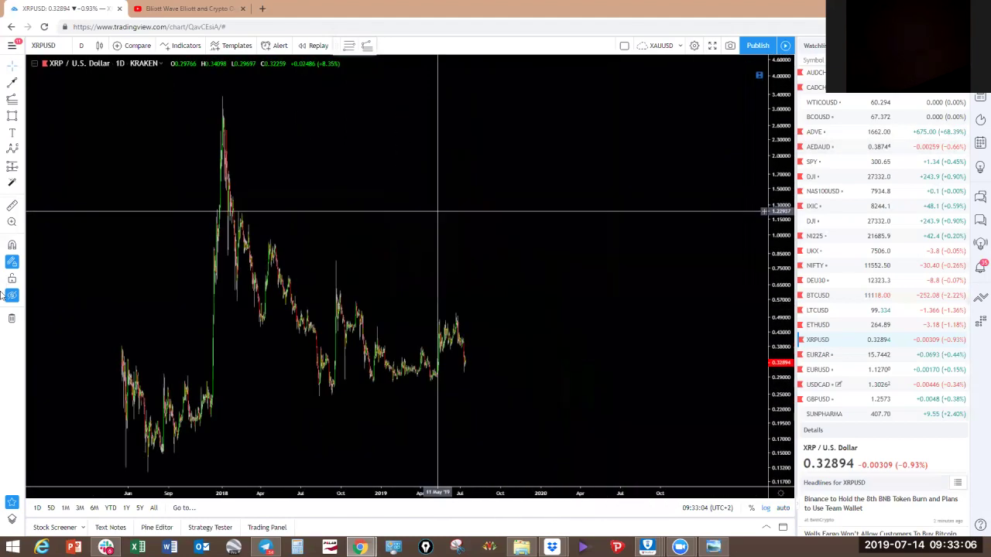
pyautogui.click(12, 295)
pyautogui.moveTo(152, 235); pyautogui.dragTo(343, 250)
pyautogui.moveTo(775, 288); pyautogui.dragTo(776, 369)
pyautogui.scroll(1, 675, 385)
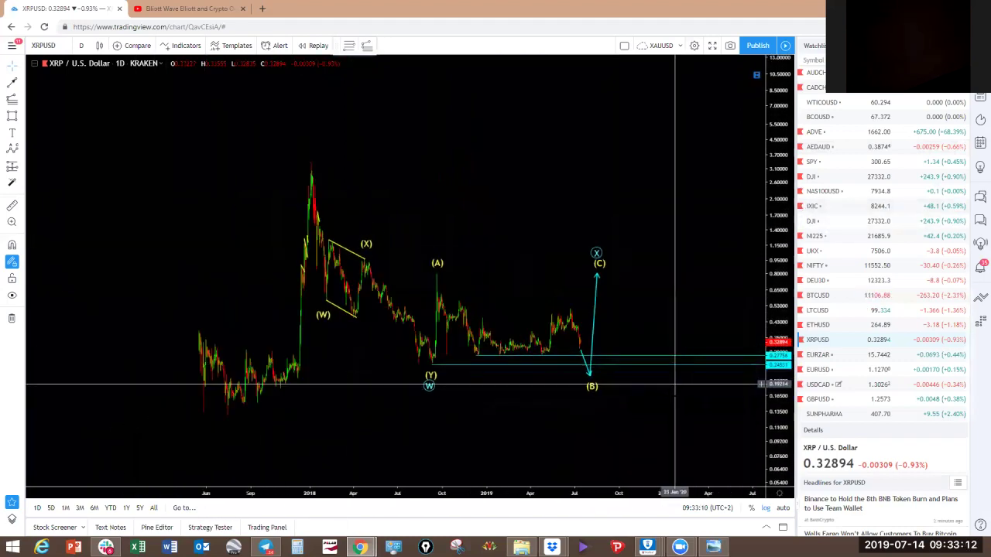
# Trace the XRPUSD advance in blue, then the decline, (C) rebound, lower low and final rally with green arrows, and clear these markings.
pyautogui.scroll(2, 676, 385)
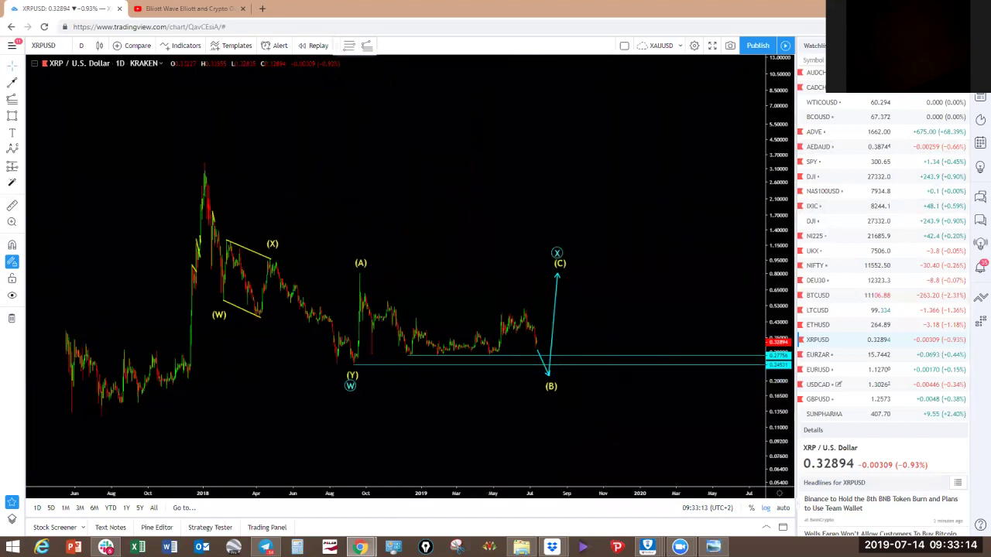
pyautogui.moveTo(200, 159); pyautogui.dragTo(352, 364)
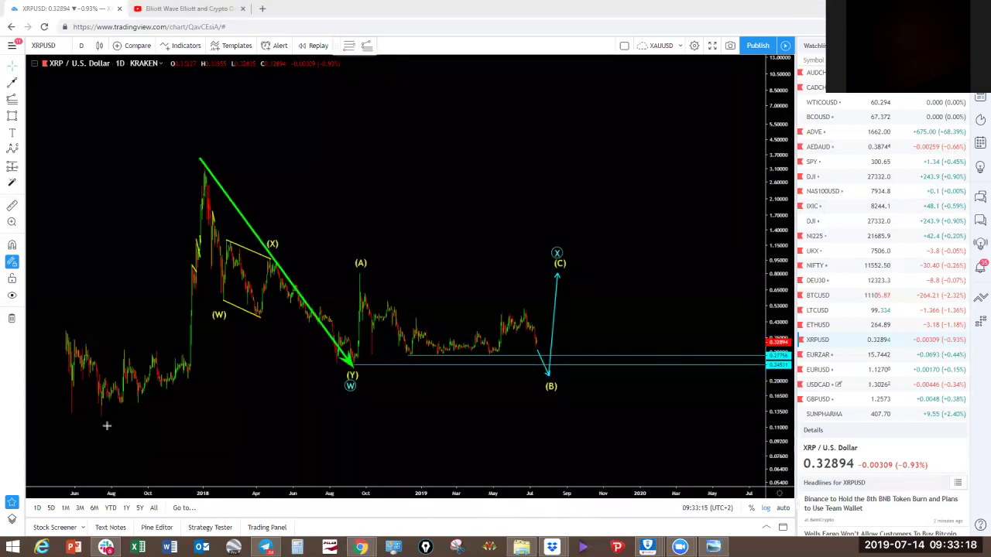
pyautogui.click(538, 70)
pyautogui.moveTo(40, 489)
pyautogui.mouseDown()
pyautogui.moveTo(148, 346)
pyautogui.moveTo(196, 172)
pyautogui.moveTo(184, 199)
pyautogui.moveTo(194, 180)
pyautogui.mouseUp()
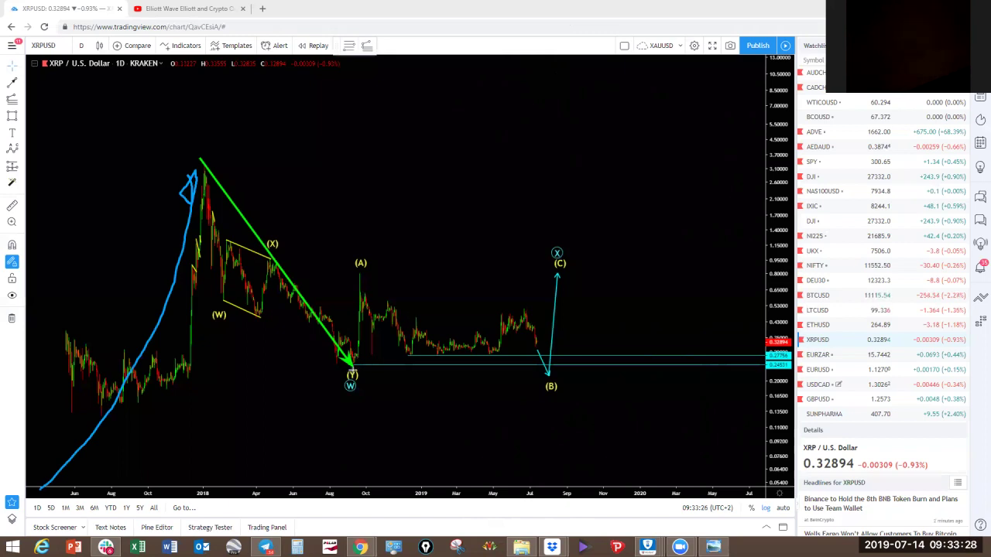
pyautogui.moveTo(350, 366)
pyautogui.mouseDown()
pyautogui.moveTo(529, 301)
pyautogui.moveTo(556, 275)
pyautogui.moveTo(663, 424)
pyautogui.moveTo(758, 49)
pyautogui.mouseUp()
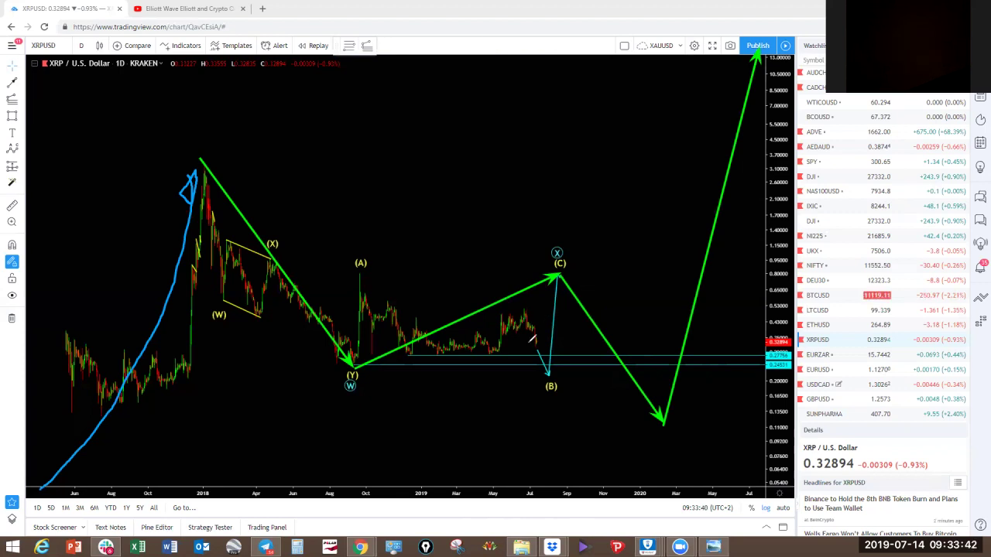
pyautogui.click(625, 33)
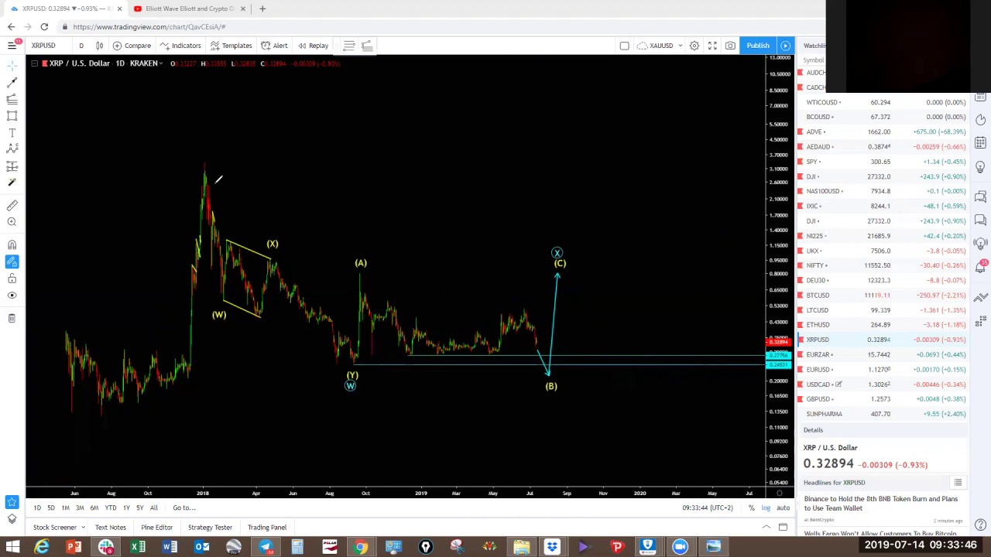
# Trace the rally to (A) in yellow, hide the saved drawings, and bound the 2019 XRPUSD range with green lines above and below.
pyautogui.moveTo(349, 285)
pyautogui.mouseDown()
pyautogui.moveTo(350, 366)
pyautogui.moveTo(344, 288)
pyautogui.mouseUp()
pyautogui.hotkey('ctrl', 'z')
pyautogui.moveTo(342, 368); pyautogui.dragTo(358, 273)
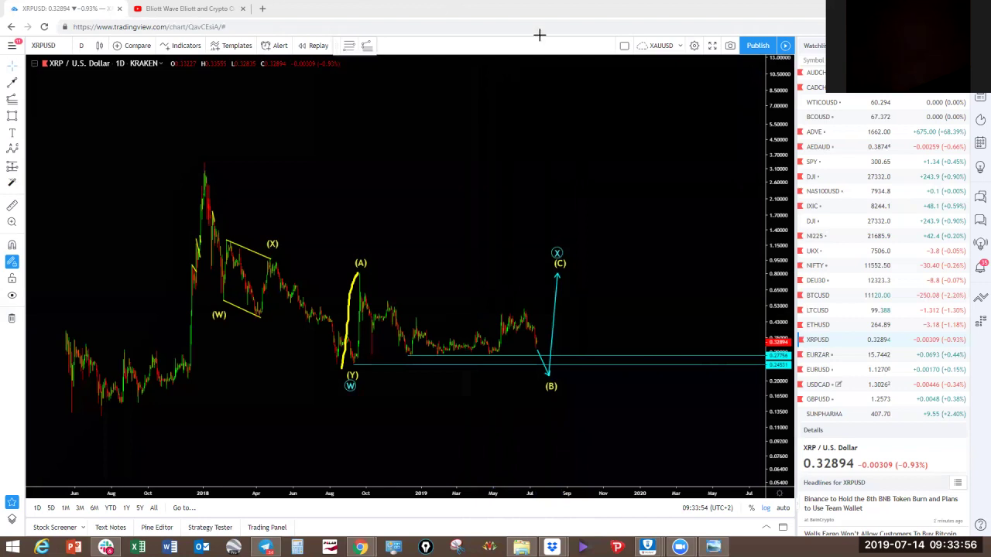
pyautogui.moveTo(422, 316); pyautogui.dragTo(513, 310)
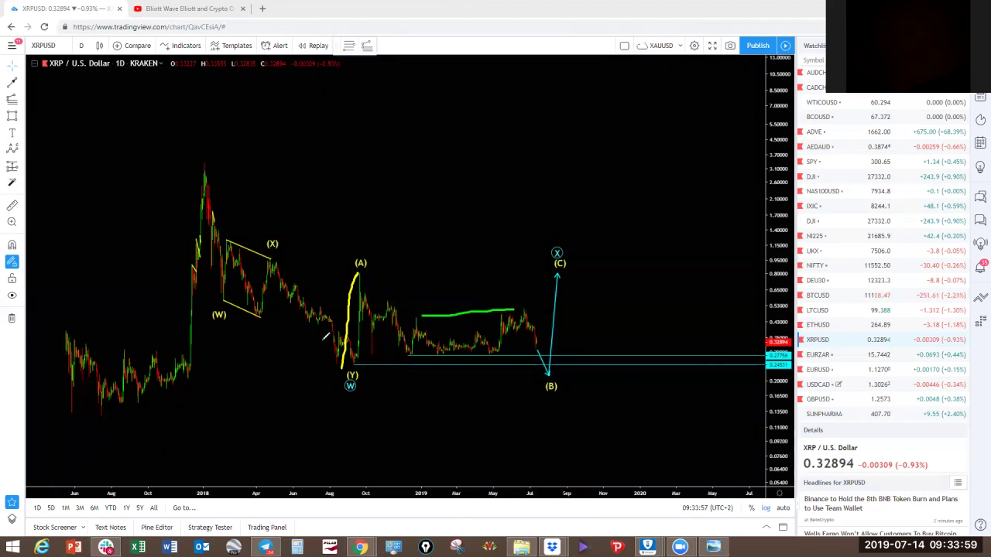
pyautogui.click(11, 295)
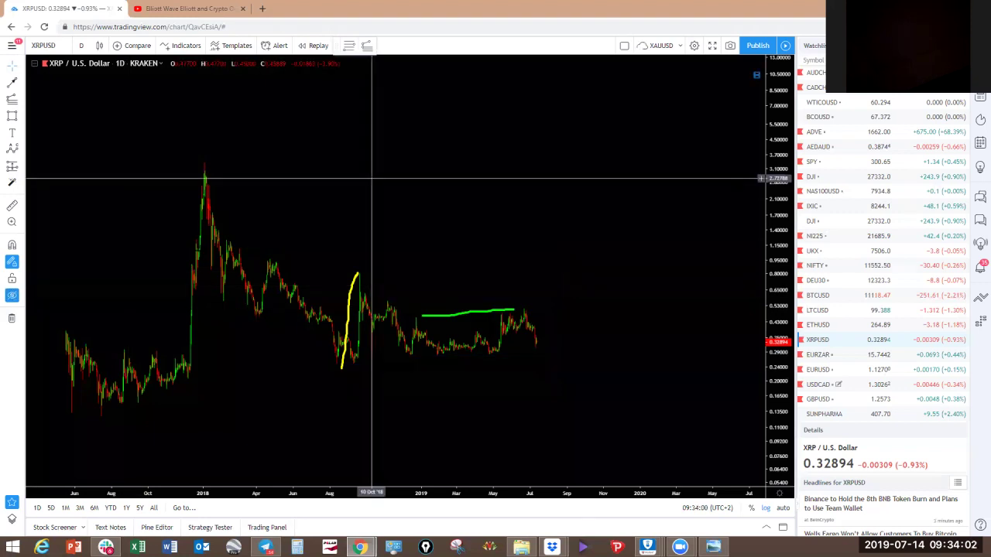
pyautogui.moveTo(412, 355); pyautogui.dragTo(499, 350)
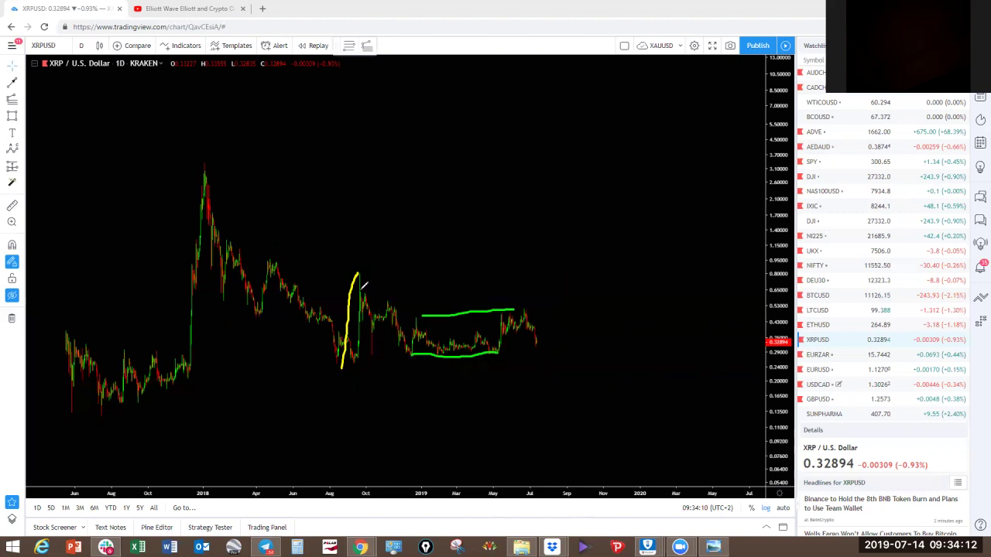
# Trace the decline before and after the green range in red, and add a projected yellow rally back to the level of wave A.
pyautogui.moveTo(357, 275)
pyautogui.mouseDown()
pyautogui.moveTo(406, 331)
pyautogui.moveTo(410, 356)
pyautogui.mouseUp()
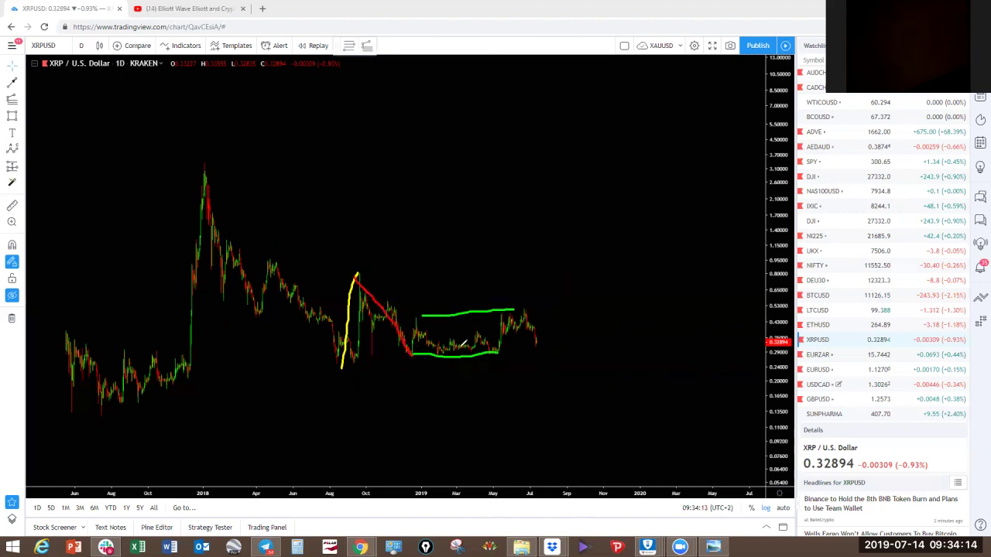
pyautogui.moveTo(526, 315)
pyautogui.mouseDown()
pyautogui.moveTo(543, 353)
pyautogui.moveTo(554, 335)
pyautogui.moveTo(571, 367)
pyautogui.mouseUp()
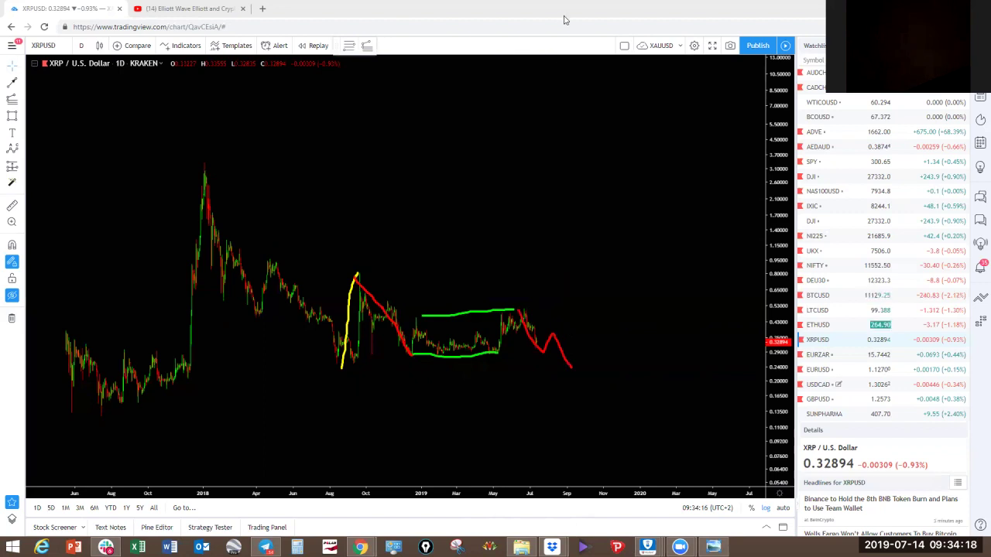
pyautogui.hotkey('ctrl', 'z')
pyautogui.moveTo(523, 310); pyautogui.dragTo(563, 377)
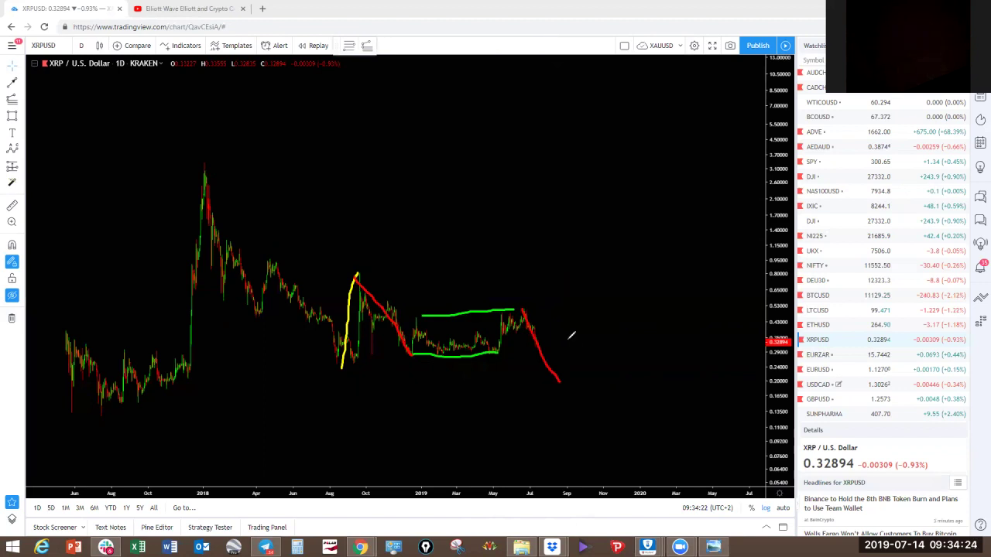
pyautogui.moveTo(558, 380); pyautogui.dragTo(572, 281)
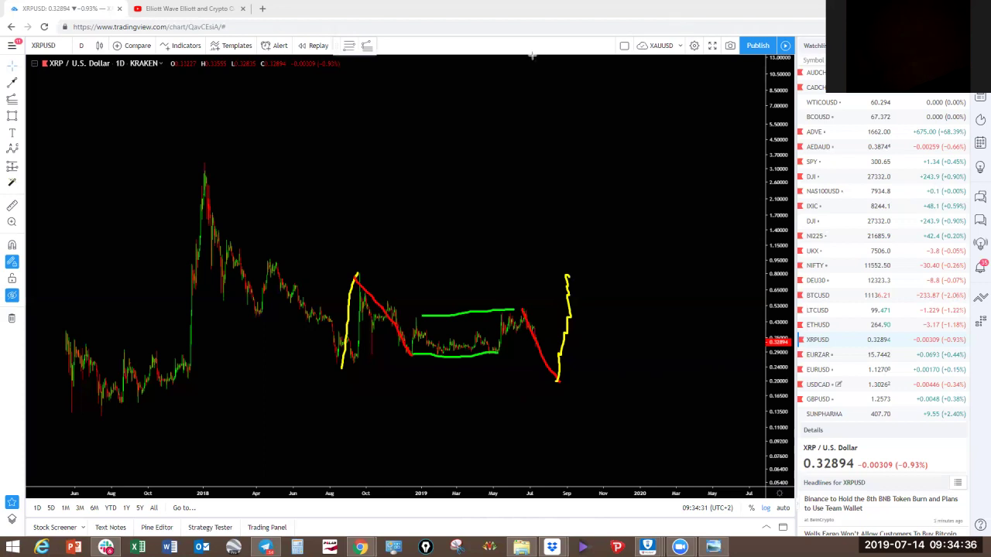
# Draw blue arrows from the 2018 high down to the 2018 low, up to the projected yellow high, down to a lower low and sharply upward.
pyautogui.click(204, 164)
pyautogui.click(342, 367)
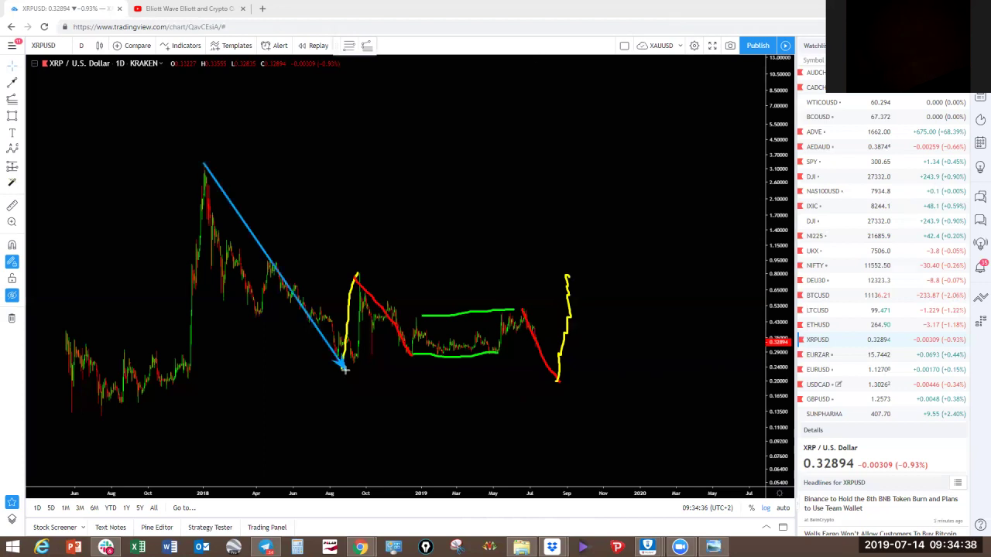
pyautogui.moveTo(345, 368)
pyautogui.mouseDown()
pyautogui.moveTo(484, 332)
pyautogui.moveTo(575, 277)
pyautogui.moveTo(566, 273)
pyautogui.moveTo(674, 429)
pyautogui.mouseUp()
pyautogui.click(673, 435)
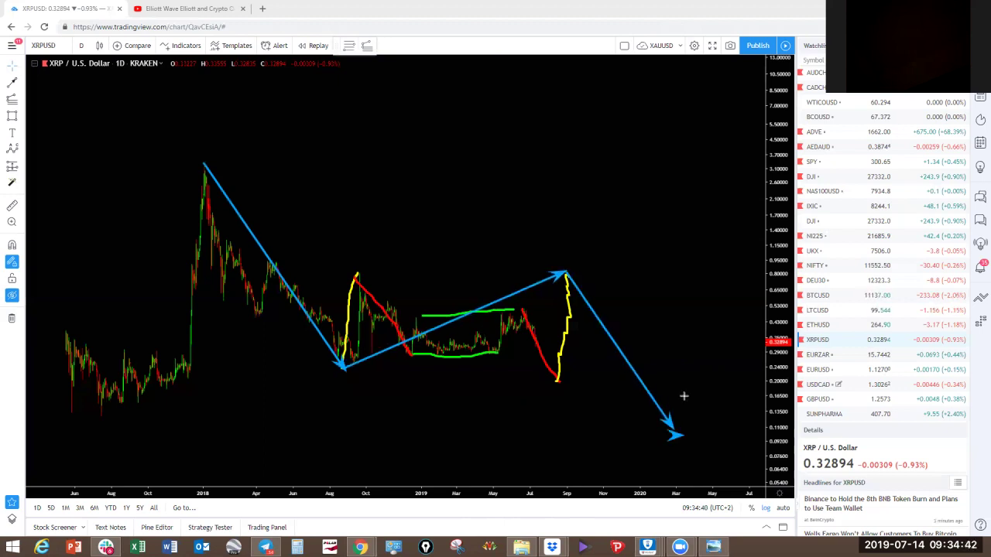
pyautogui.moveTo(760, 186); pyautogui.dragTo(833, 17)
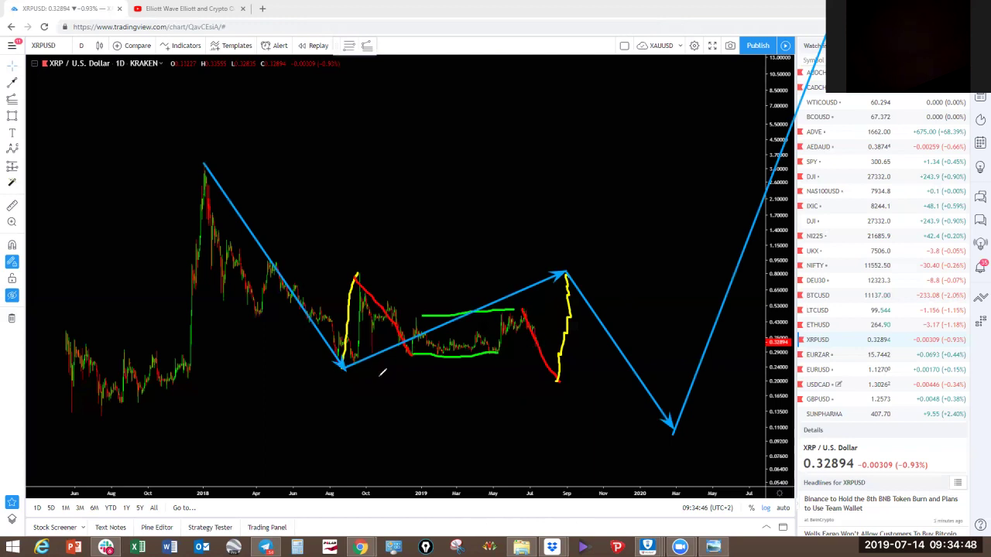
# Undo the blue line beneath the two lows, show the saved XRPUSD drawings again, and clear all the temporary markings.
pyautogui.moveTo(342, 370); pyautogui.dragTo(559, 390)
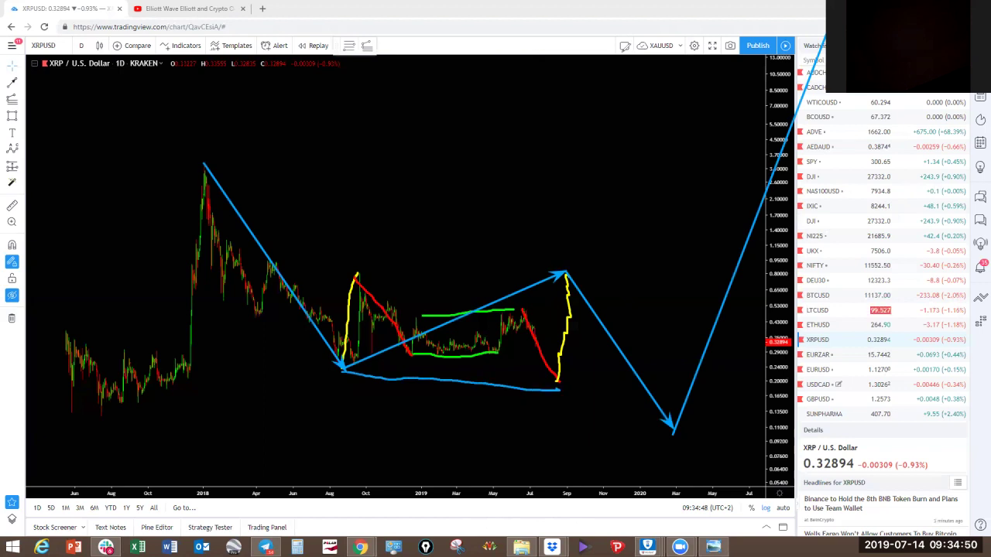
pyautogui.hotkey('ctrl', 'z')
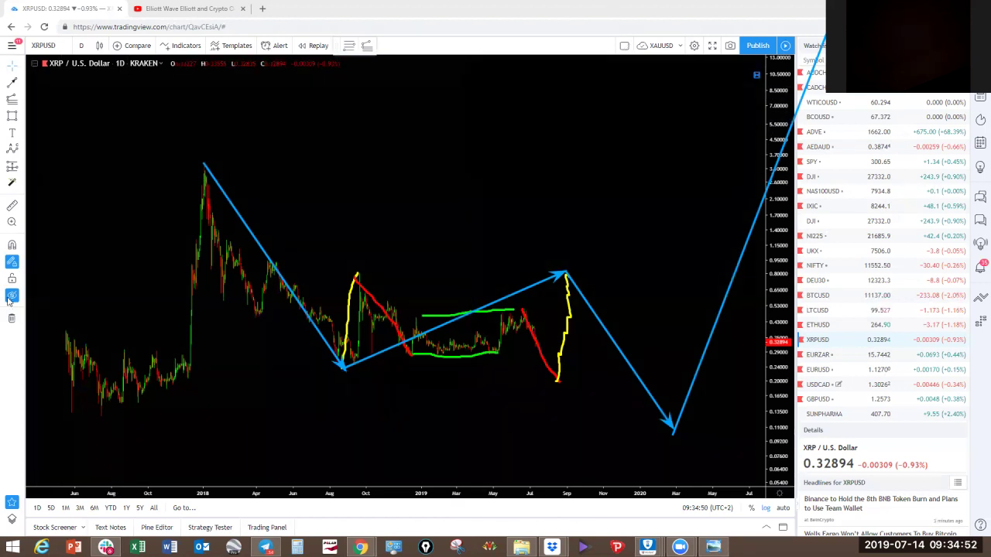
pyautogui.click(10, 298)
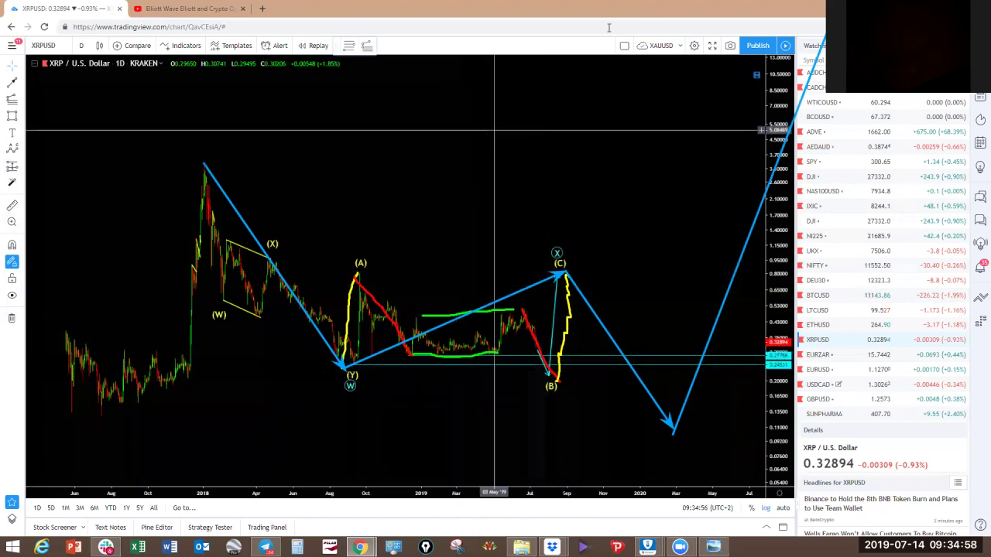
pyautogui.click(469, 4)
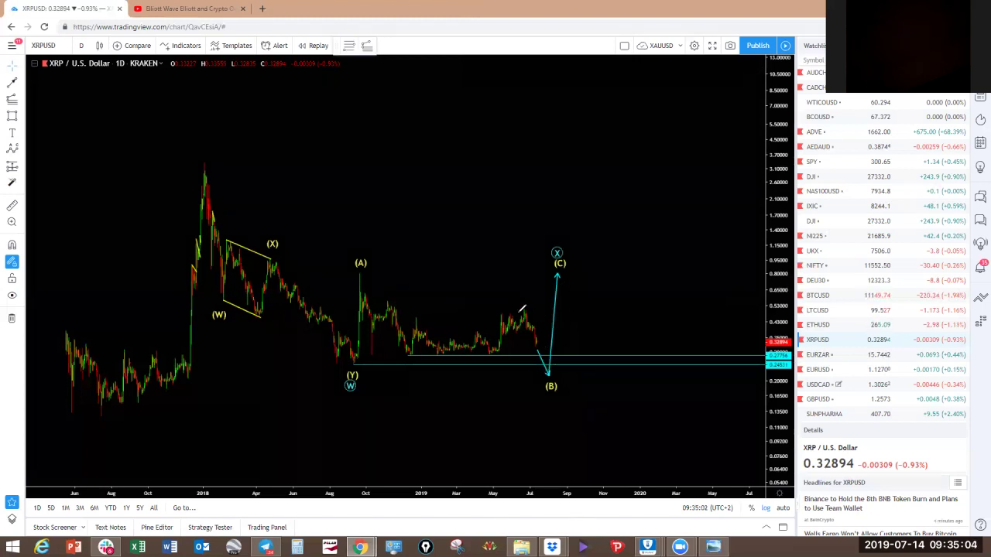
# Sketch the drop to (B) and rally to (C) in blue, connect the (A) and (C) highs, and clear the markings.
pyautogui.moveTo(499, 313)
pyautogui.mouseDown()
pyautogui.moveTo(525, 311)
pyautogui.moveTo(507, 331)
pyautogui.moveTo(526, 294)
pyautogui.mouseUp()
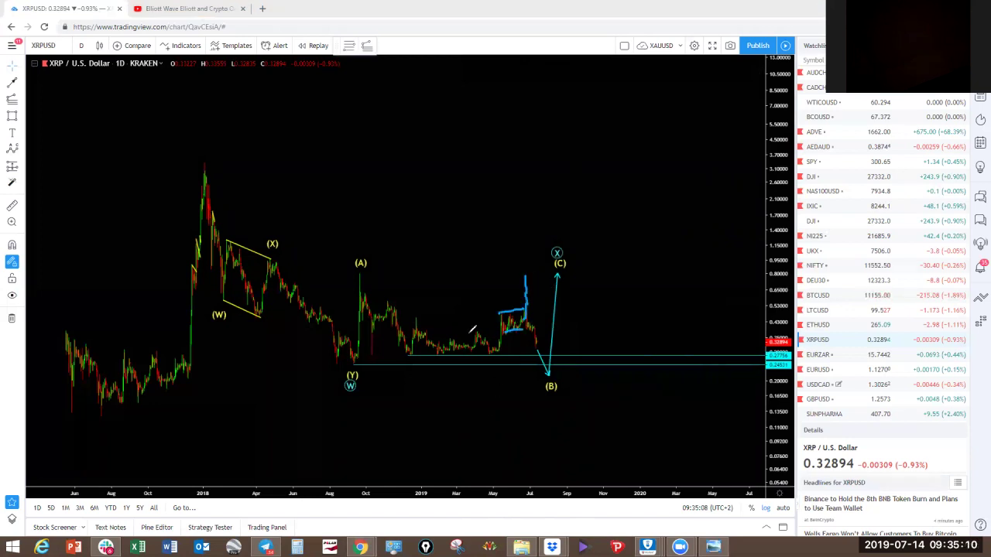
pyautogui.moveTo(356, 363); pyautogui.dragTo(361, 272)
pyautogui.moveTo(530, 319)
pyautogui.mouseDown()
pyautogui.moveTo(547, 373)
pyautogui.moveTo(548, 360)
pyautogui.mouseUp()
pyautogui.moveTo(547, 290); pyautogui.dragTo(551, 271)
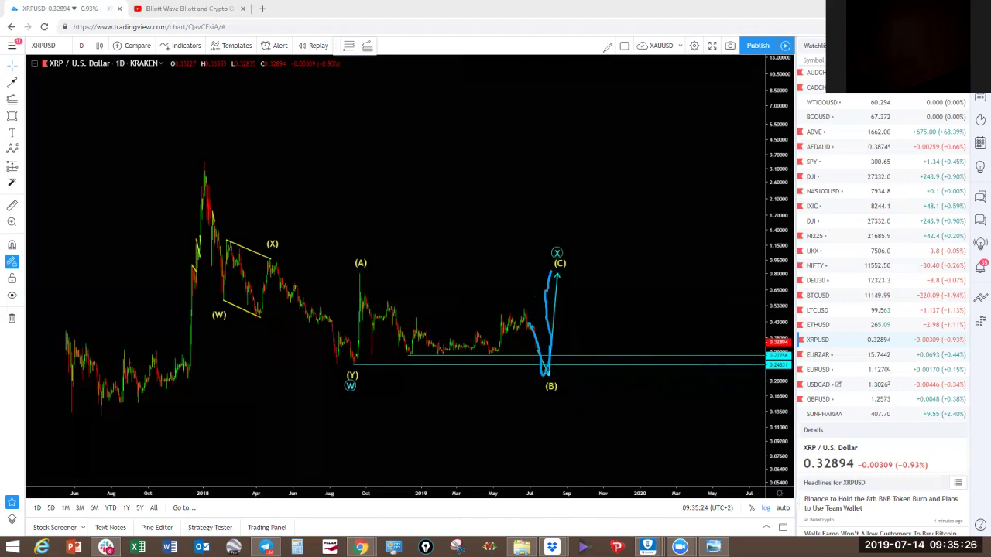
pyautogui.moveTo(359, 276); pyautogui.dragTo(557, 272)
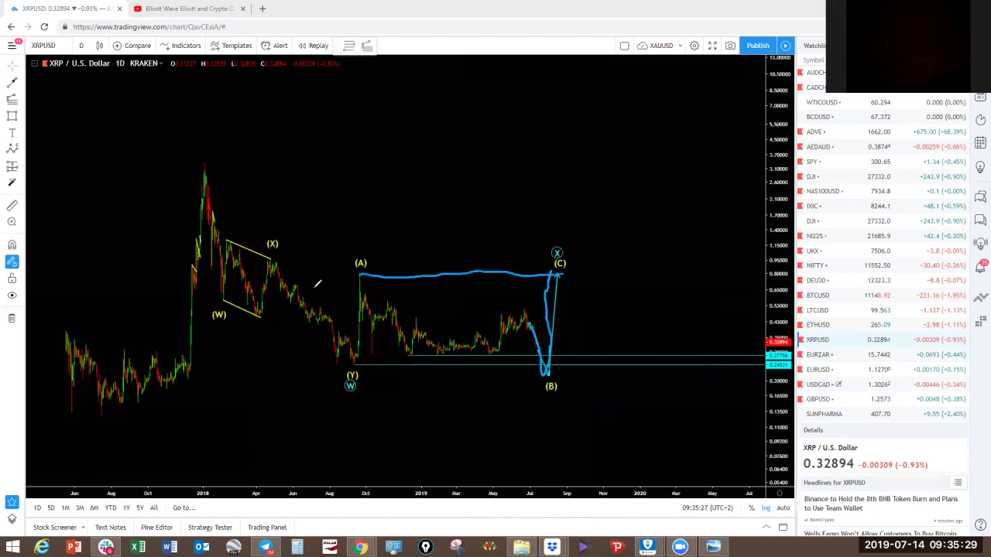
pyautogui.click(627, 34)
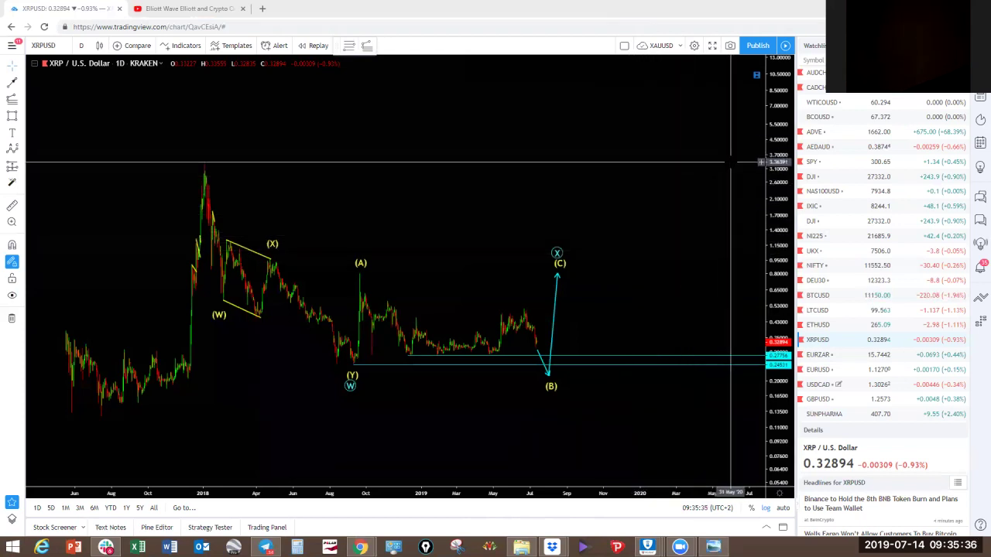
# Open the SPY chart and frame the 2018–2019 wave count with its Fibonacci extension levels and projected arrows.
pyautogui.click(827, 171)
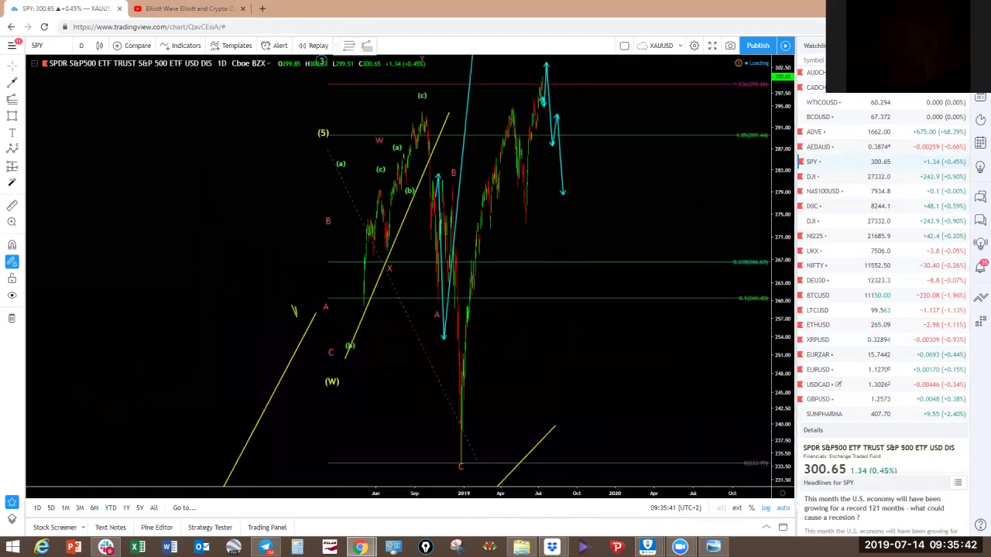
pyautogui.scroll(-3, 765, 159)
pyautogui.moveTo(787, 184); pyautogui.dragTo(803, 316)
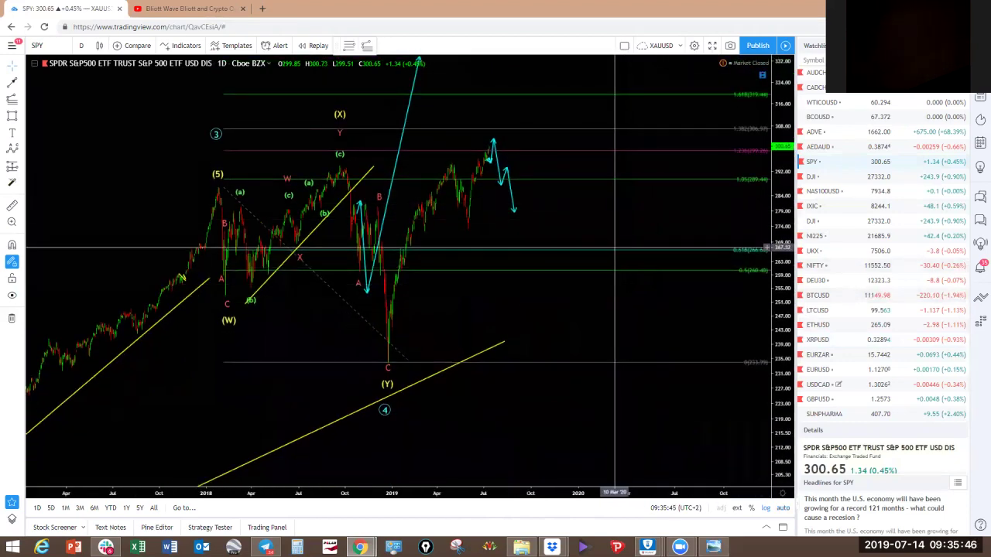
pyautogui.click(614, 250)
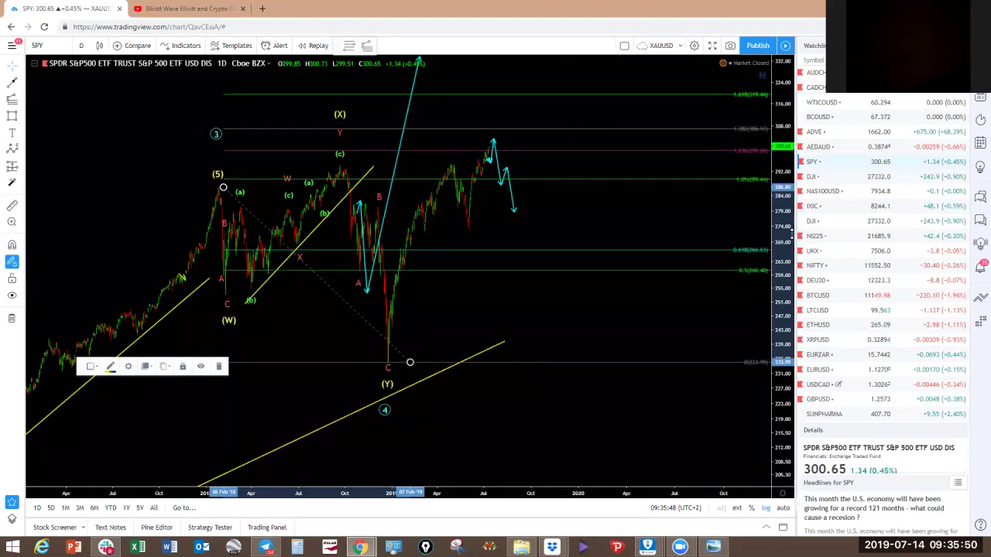
pyautogui.moveTo(655, 339); pyautogui.dragTo(649, 368)
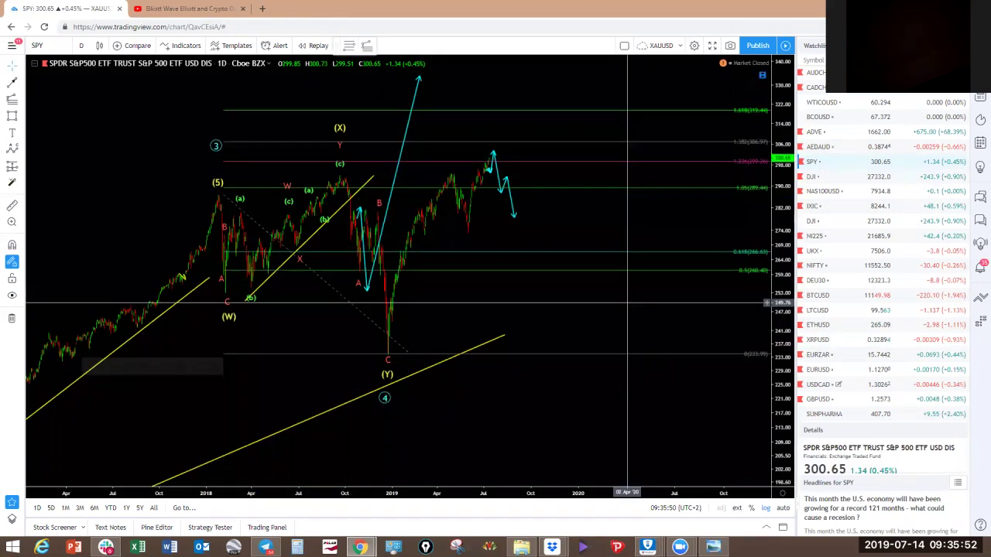
pyautogui.scroll(3, 719, 344)
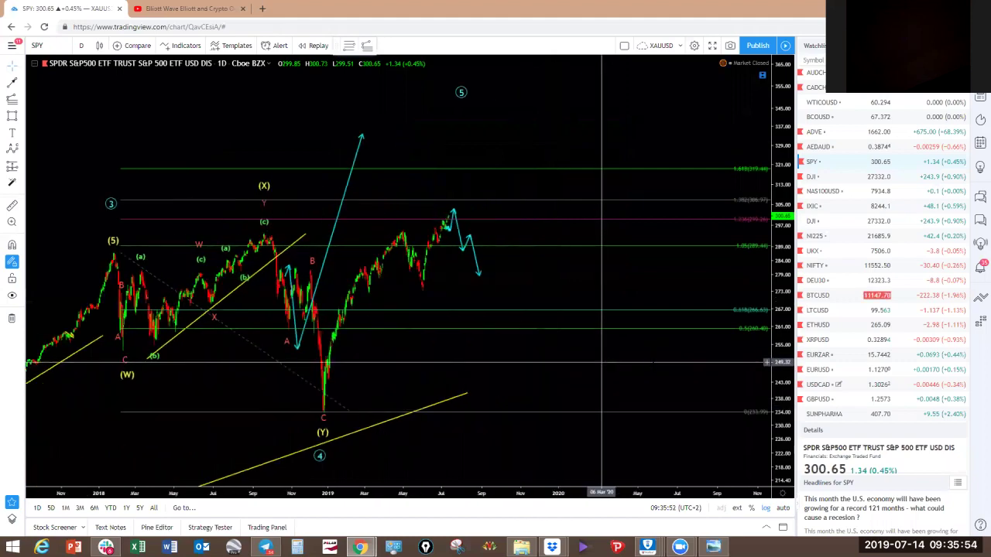
pyautogui.moveTo(783, 395); pyautogui.dragTo(782, 350)
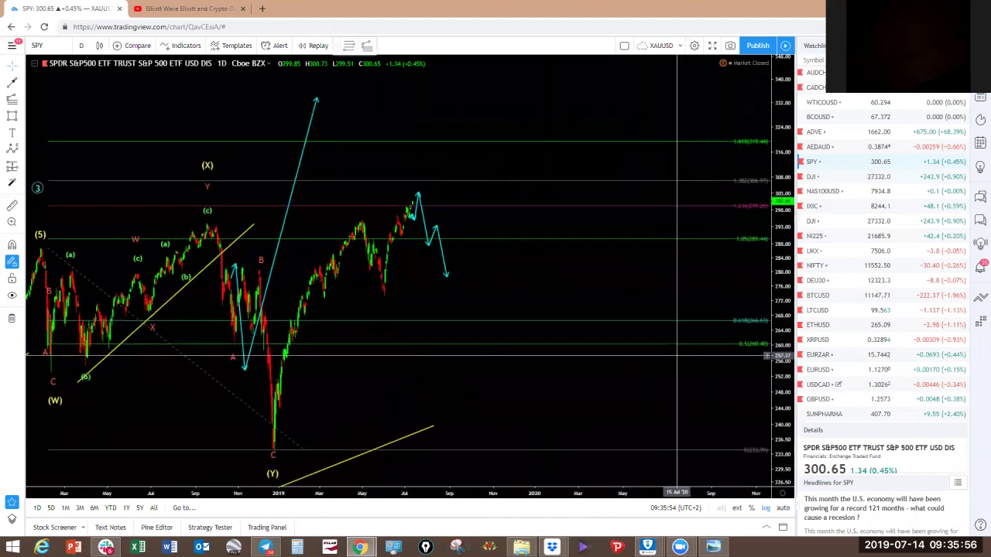
pyautogui.scroll(-4, 595, 384)
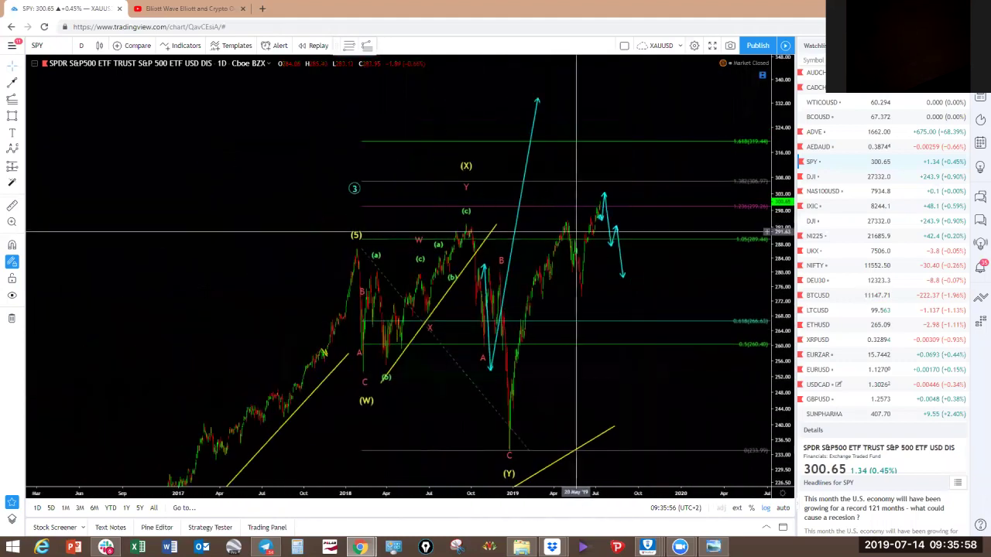
pyautogui.scroll(2, 194, 306)
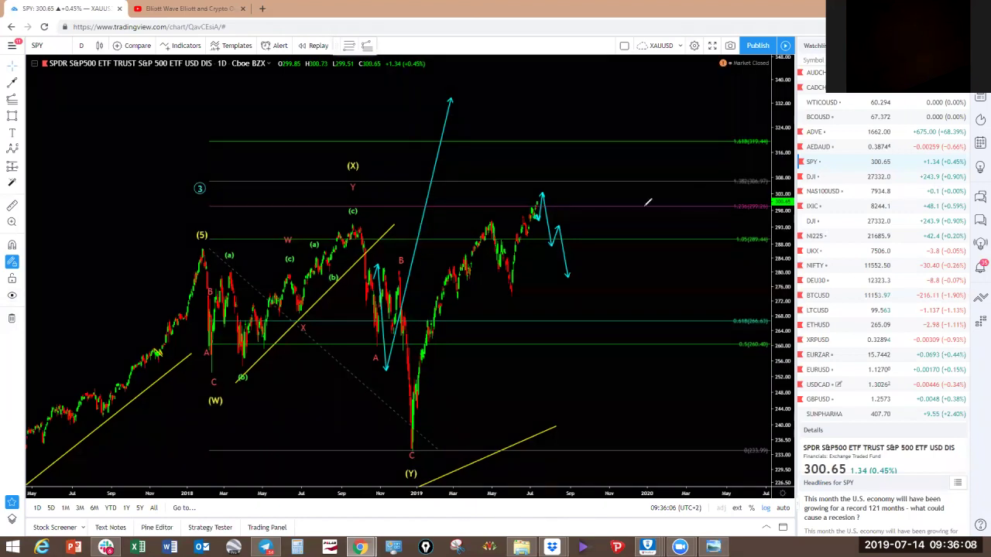
# Mark the 1.236 and 1.618 Fibonacci levels in yellow, then hide the saved SPY drawings and connect the late-2018 and spring-2019 highs.
pyautogui.moveTo(509, 205); pyautogui.dragTo(598, 207)
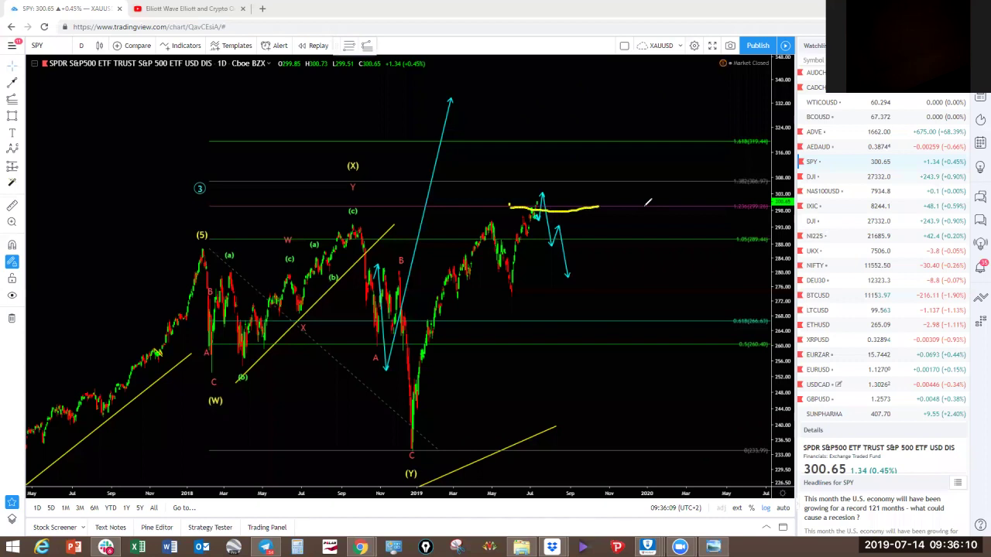
pyautogui.moveTo(521, 141); pyautogui.dragTo(599, 141)
pyautogui.click(11, 295)
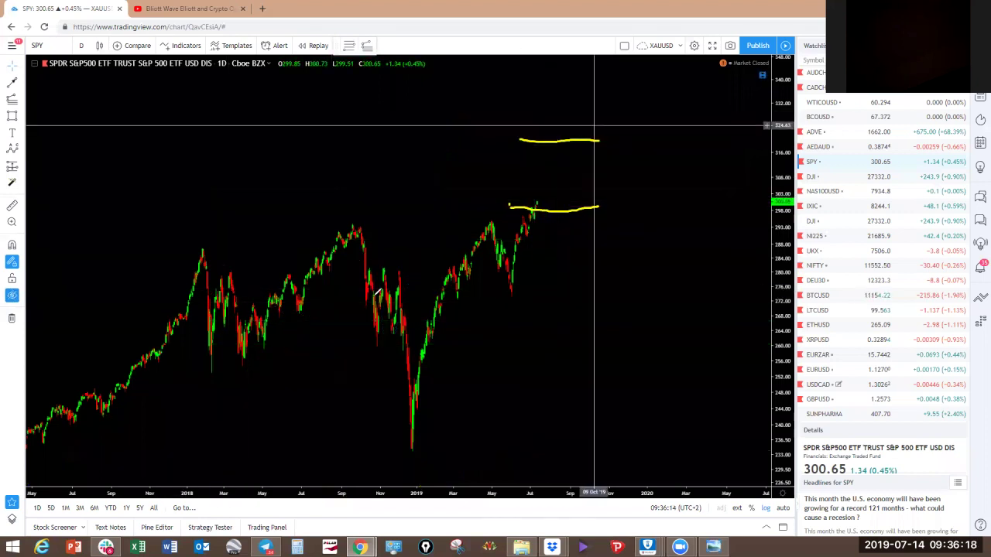
pyautogui.moveTo(351, 223); pyautogui.dragTo(508, 228)
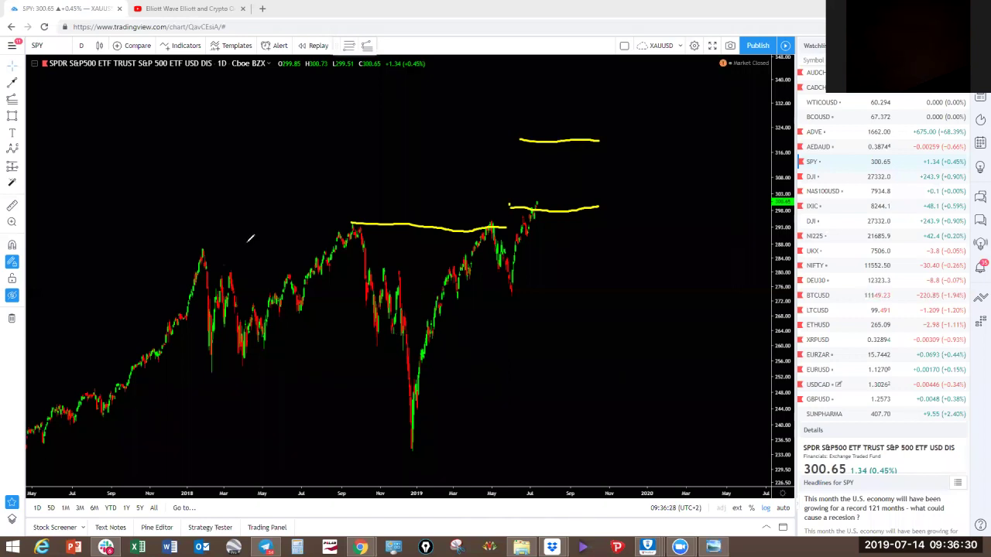
# Draw yellow lines over the 2018 highs and beneath the 2018 lows, then outline the May 2019 decline.
pyautogui.moveTo(248, 239)
pyautogui.mouseDown()
pyautogui.moveTo(217, 243)
pyautogui.moveTo(330, 222)
pyautogui.mouseUp()
pyautogui.moveTo(247, 375)
pyautogui.mouseDown()
pyautogui.moveTo(341, 406)
pyautogui.moveTo(403, 447)
pyautogui.mouseUp()
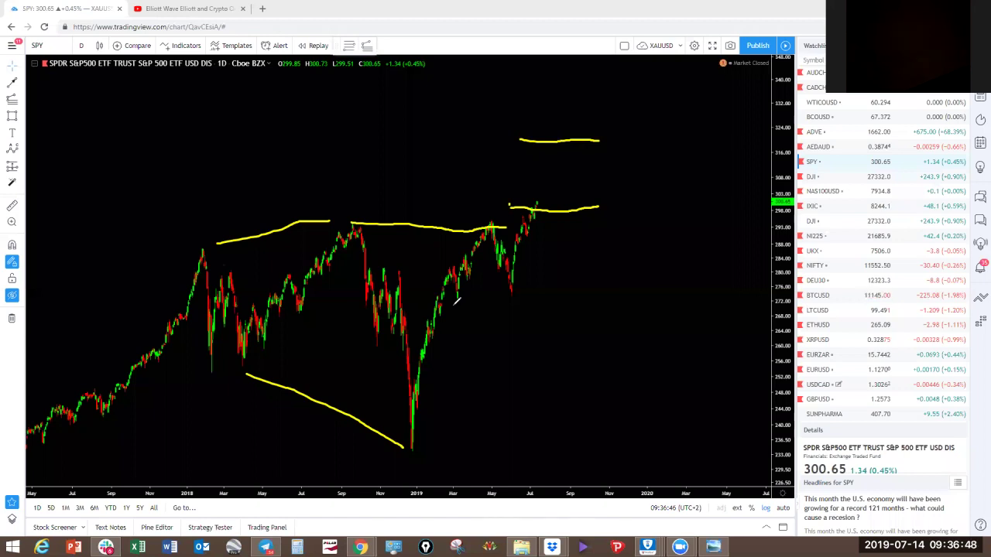
pyautogui.moveTo(491, 227)
pyautogui.mouseDown()
pyautogui.moveTo(517, 283)
pyautogui.moveTo(498, 232)
pyautogui.mouseUp()
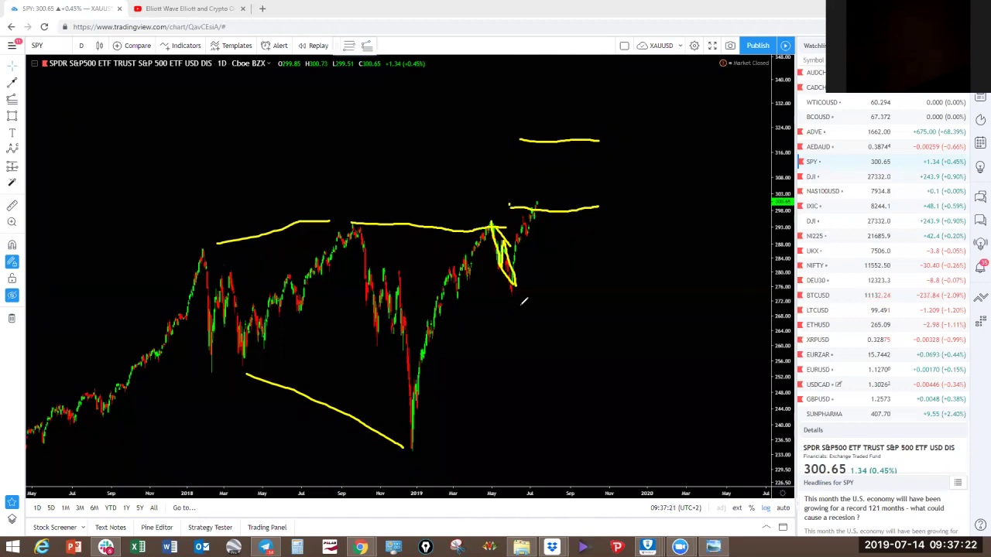
# Join the two yellow target levels with a vertical line and handwrite 1.618 beside the upper one and 1.22 beside the lower.
pyautogui.moveTo(536, 207); pyautogui.dragTo(542, 141)
pyautogui.moveTo(617, 127)
pyautogui.mouseDown()
pyautogui.moveTo(618, 143)
pyautogui.moveTo(641, 136)
pyautogui.mouseUp()
pyautogui.click(626, 139)
pyautogui.moveTo(657, 134)
pyautogui.mouseDown()
pyautogui.moveTo(686, 133)
pyautogui.moveTo(664, 121)
pyautogui.mouseUp()
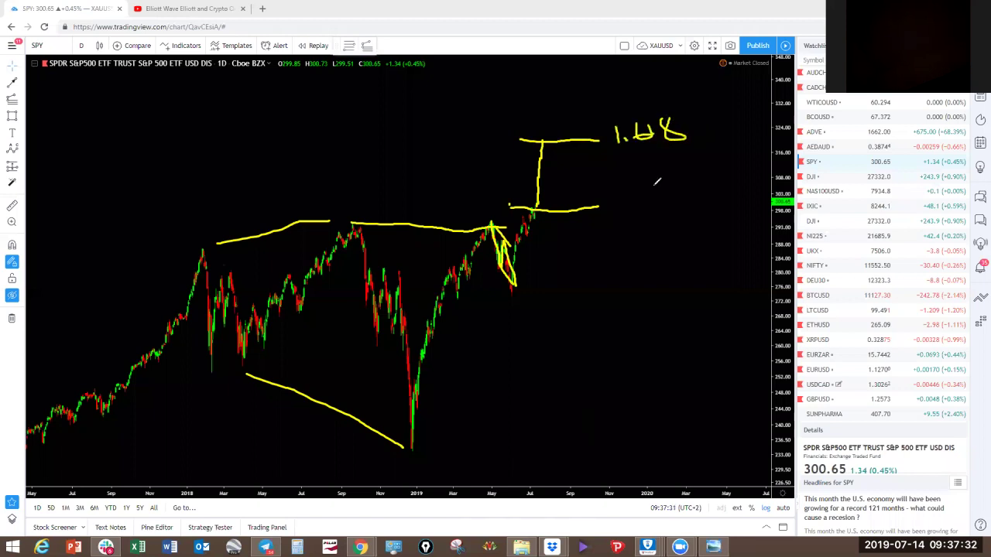
pyautogui.click(626, 209)
pyautogui.moveTo(633, 199); pyautogui.dragTo(643, 215)
pyautogui.moveTo(645, 199); pyautogui.dragTo(656, 215)
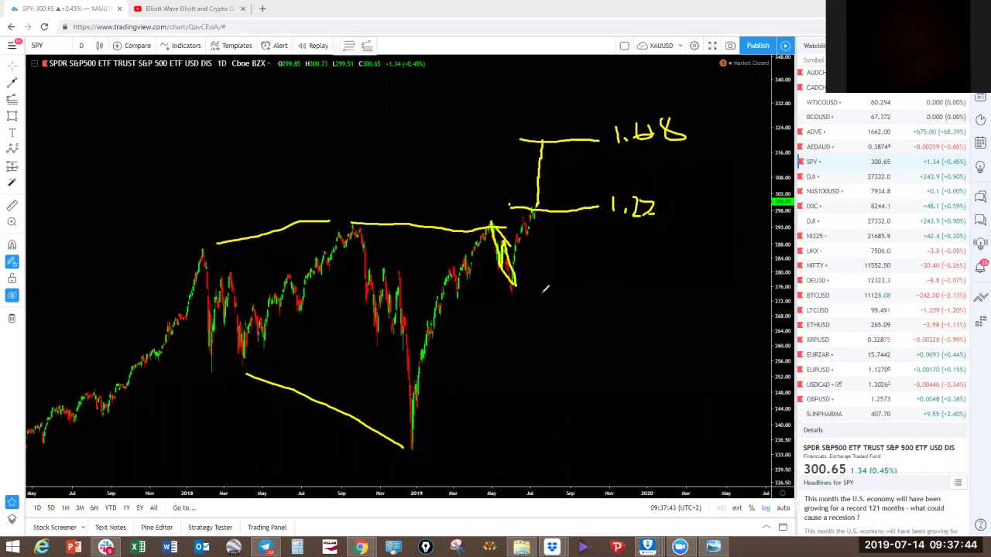
# Sketch a small dip and upturn at the 1.22 level, re-mark the 1.618 level, and scribble freehand strokes above the 2018 highs.
pyautogui.moveTo(538, 209)
pyautogui.mouseDown()
pyautogui.moveTo(547, 216)
pyautogui.moveTo(552, 185)
pyautogui.mouseUp()
pyautogui.moveTo(517, 145); pyautogui.dragTo(595, 143)
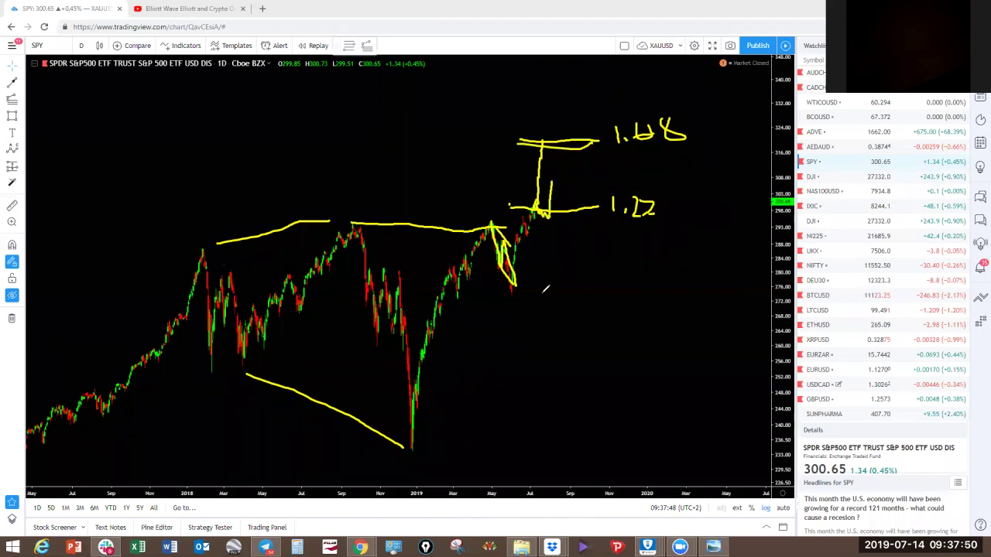
pyautogui.moveTo(286, 185)
pyautogui.mouseDown()
pyautogui.moveTo(314, 143)
pyautogui.moveTo(324, 152)
pyautogui.moveTo(385, 82)
pyautogui.mouseUp()
pyautogui.moveTo(359, 127); pyautogui.dragTo(366, 133)
pyautogui.moveTo(362, 128)
pyautogui.mouseDown()
pyautogui.moveTo(362, 138)
pyautogui.moveTo(401, 131)
pyautogui.moveTo(395, 143)
pyautogui.moveTo(423, 142)
pyautogui.mouseUp()
pyautogui.moveTo(414, 125)
pyautogui.mouseDown()
pyautogui.moveTo(414, 146)
pyautogui.moveTo(443, 143)
pyautogui.mouseUp()
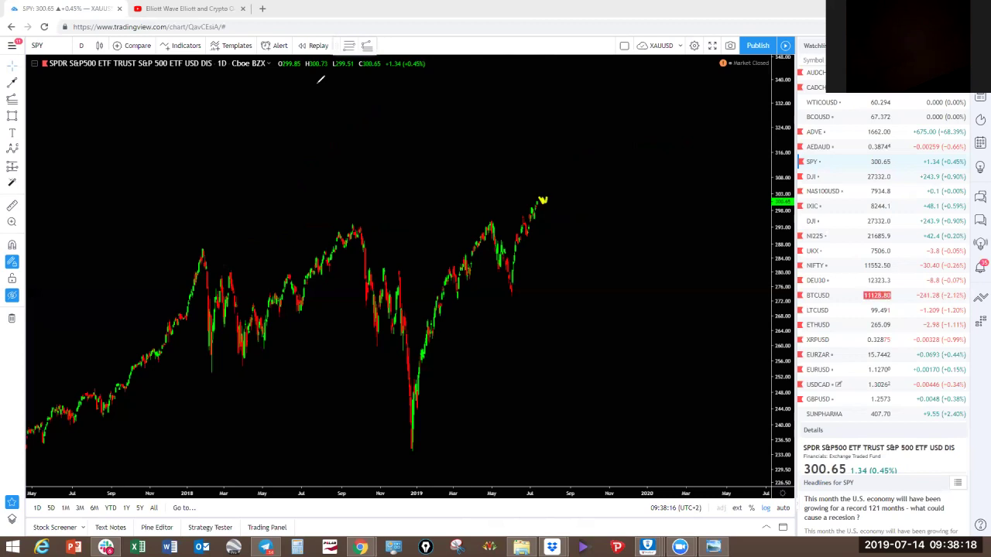
# Extend the yellow stair-step rise upward from the latest SPY price, then clear the temporary markings.
pyautogui.moveTo(559, 186); pyautogui.dragTo(572, 161)
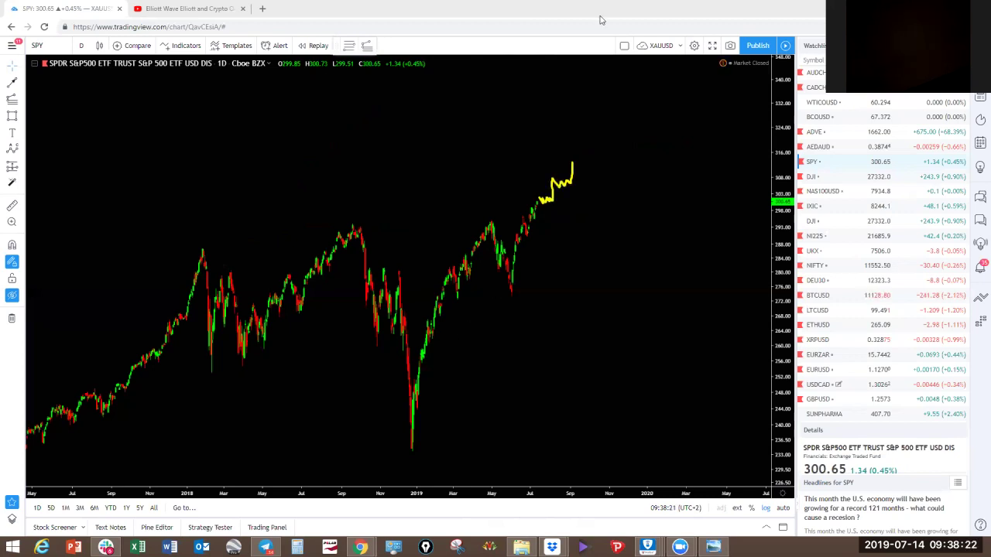
pyautogui.click(623, 31)
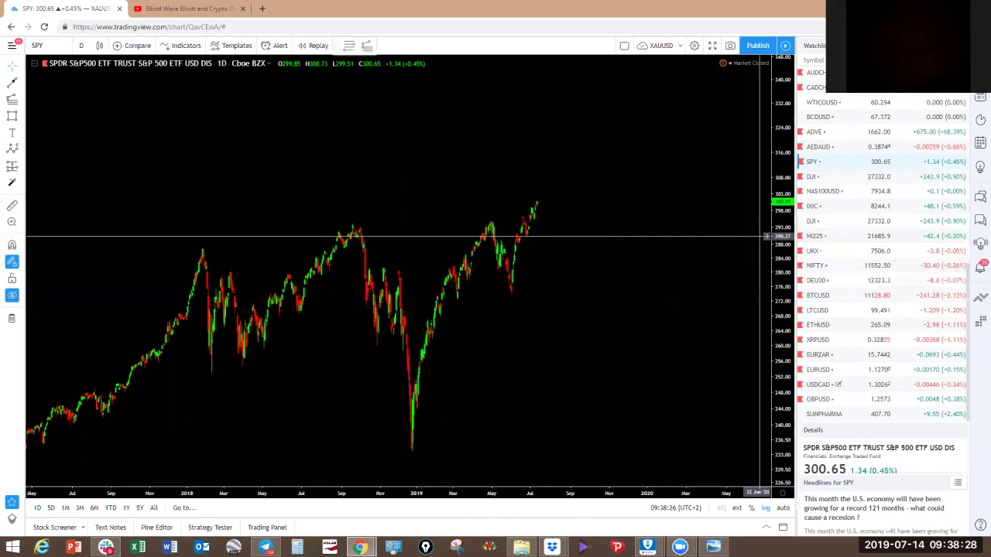
# Switch the SPY chart to the 1-hour interval and frame the June–July 2019 advance.
pyautogui.click(83, 46)
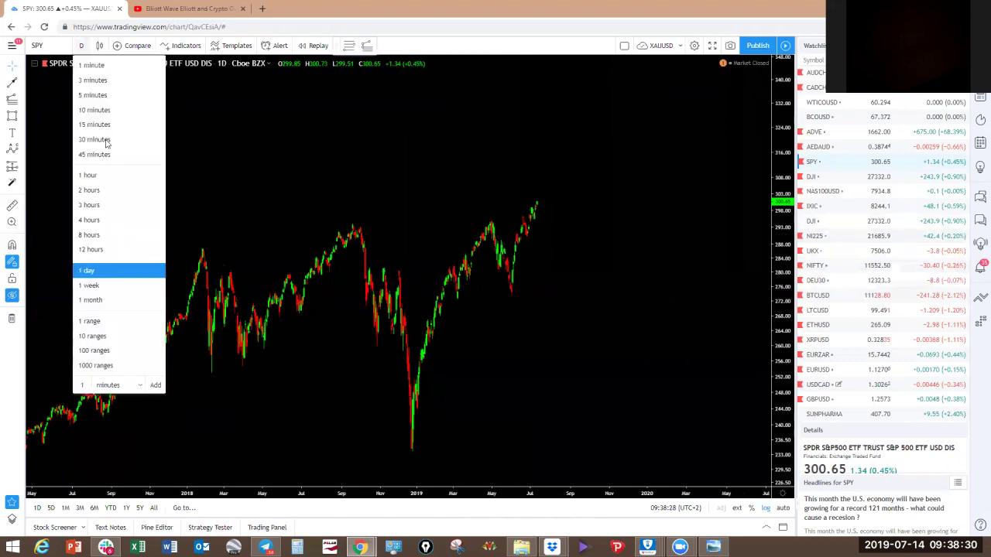
pyautogui.click(104, 221)
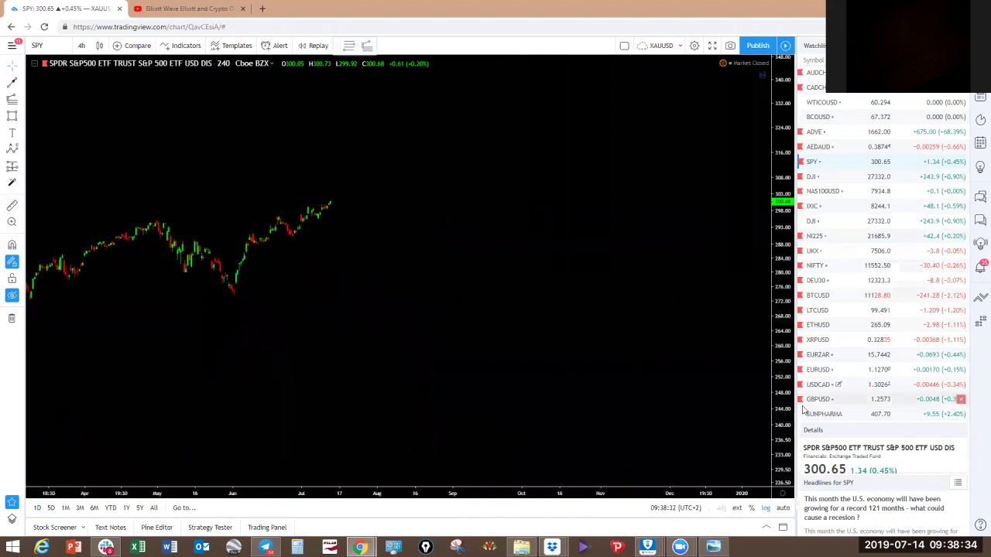
pyautogui.moveTo(503, 242); pyautogui.dragTo(598, 389)
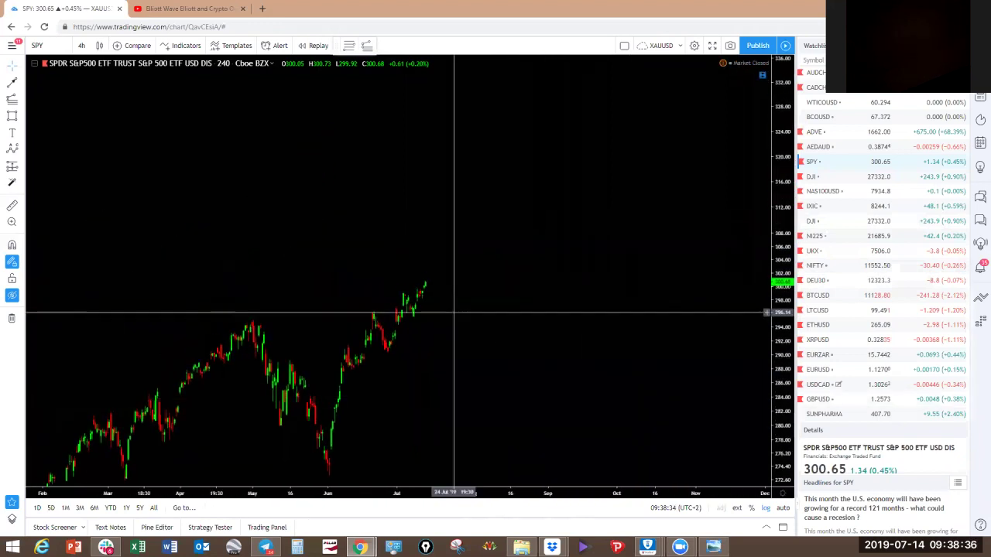
pyautogui.click(81, 45)
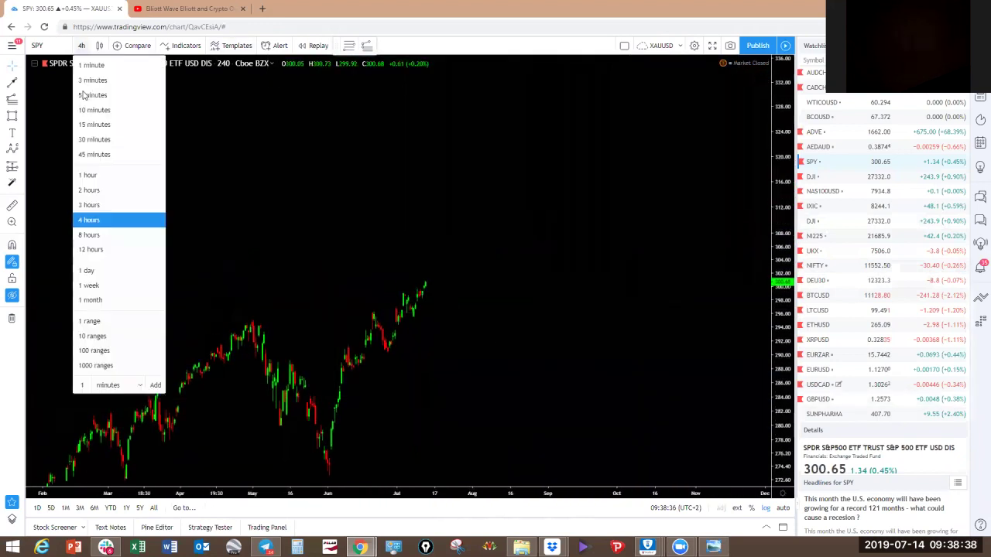
pyautogui.click(85, 181)
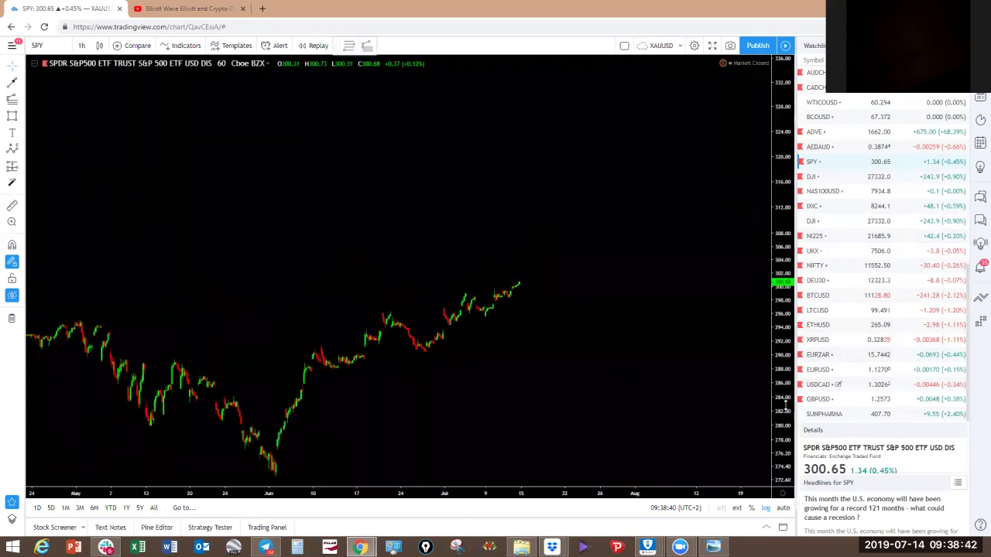
pyautogui.scroll(2, 701, 291)
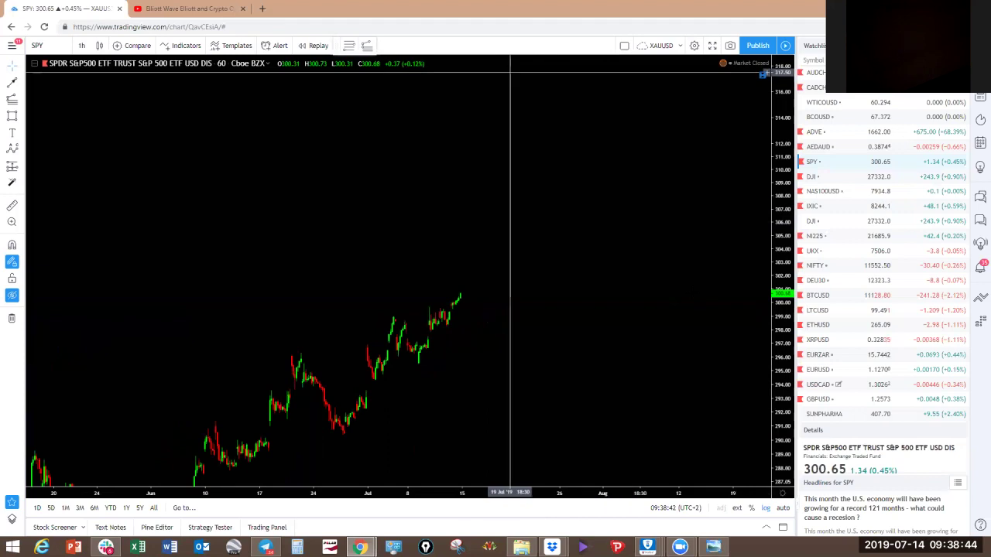
pyautogui.moveTo(394, 315); pyautogui.dragTo(402, 344)
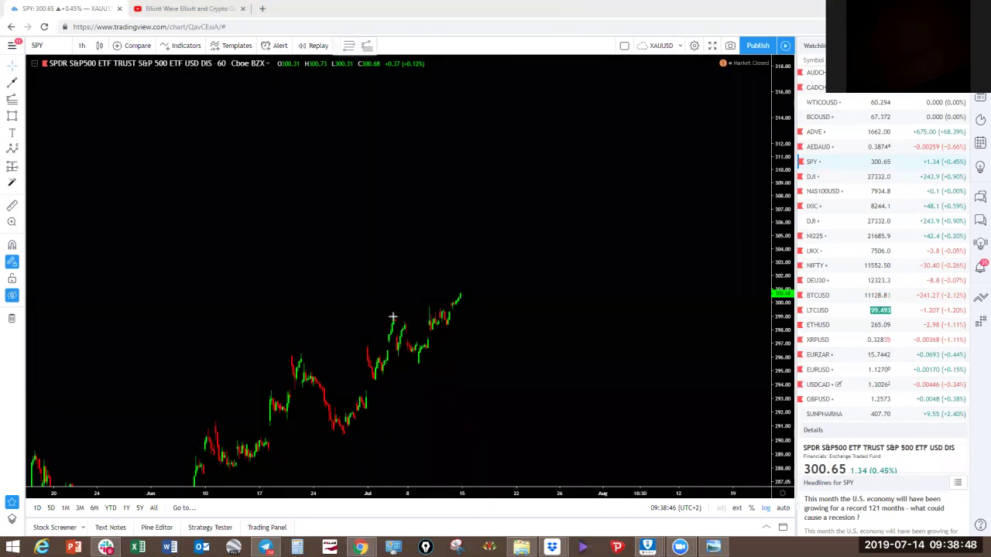
# Mark the early-July zigzag, the consolidation after it and a projected rise freehand on the SPY hourly chart, and erase the markup.
pyautogui.moveTo(392, 318)
pyautogui.mouseDown()
pyautogui.moveTo(403, 358)
pyautogui.moveTo(408, 314)
pyautogui.moveTo(418, 362)
pyautogui.mouseUp()
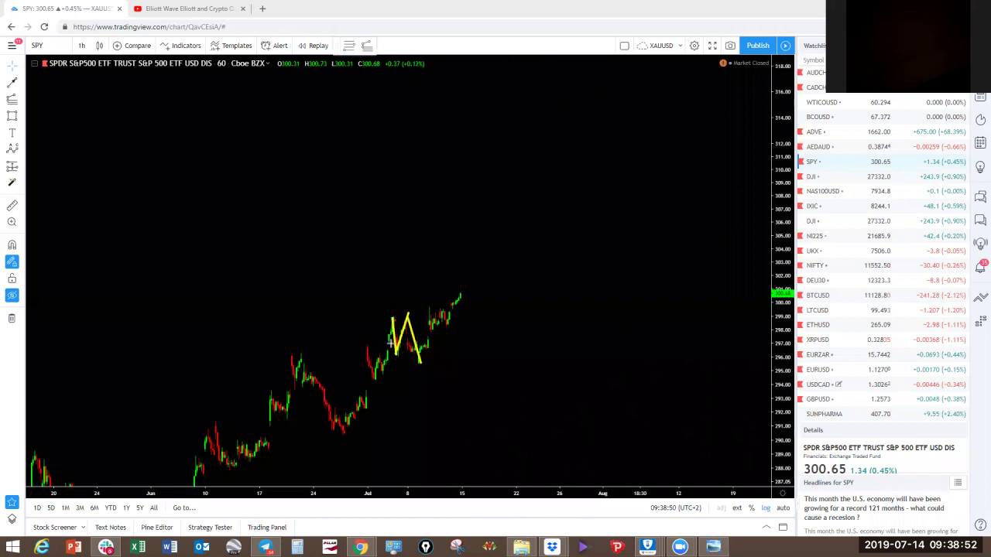
pyautogui.moveTo(455, 308)
pyautogui.mouseDown()
pyautogui.moveTo(430, 318)
pyautogui.moveTo(469, 326)
pyautogui.moveTo(453, 325)
pyautogui.mouseUp()
pyautogui.moveTo(455, 293)
pyautogui.mouseDown()
pyautogui.moveTo(467, 280)
pyautogui.moveTo(485, 288)
pyautogui.moveTo(496, 223)
pyautogui.mouseUp()
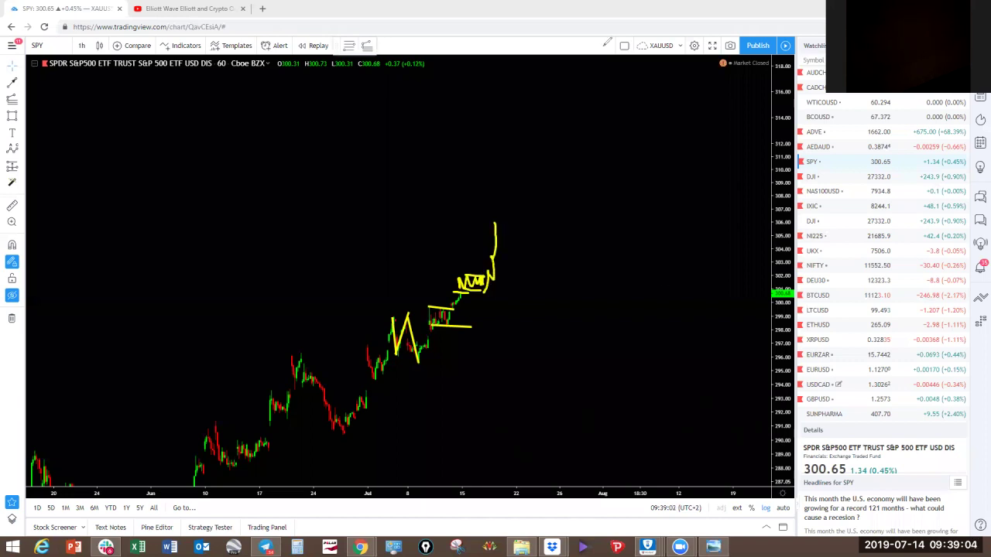
pyautogui.click(628, 38)
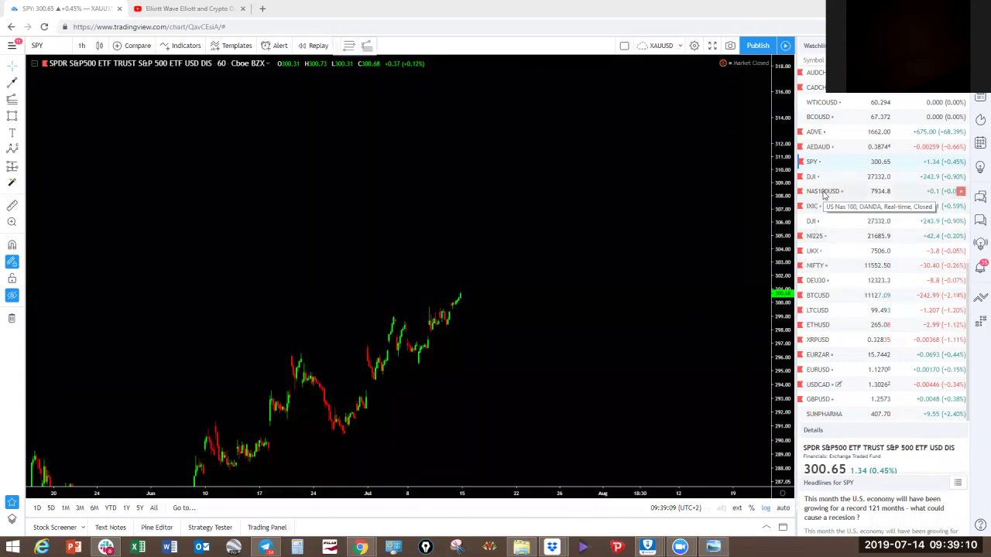
# Open the Dow Jones Industrial Average (DJI) chart, outline its late-June and early-July corrections freehand, and erase the markup.
pyautogui.click(814, 223)
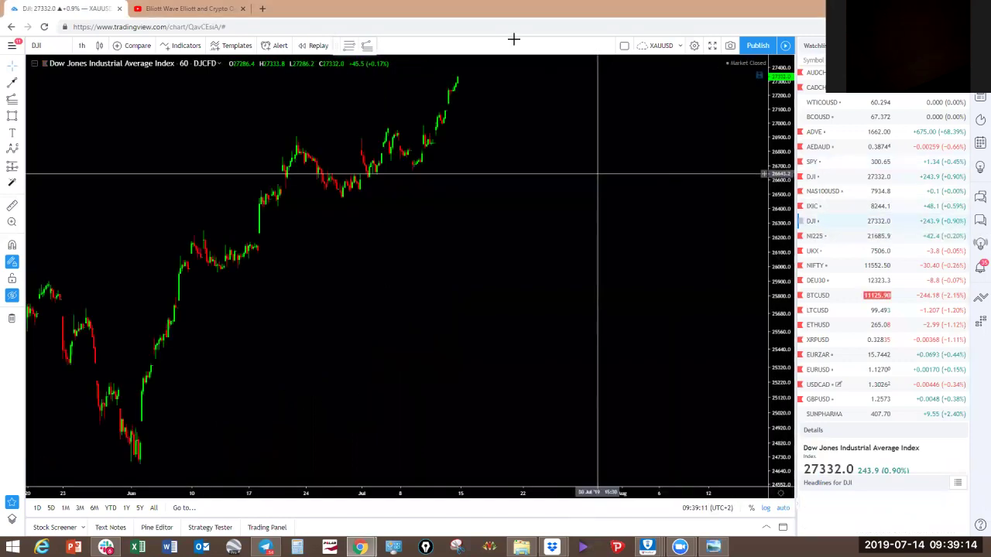
pyautogui.moveTo(389, 130)
pyautogui.mouseDown()
pyautogui.moveTo(395, 164)
pyautogui.moveTo(413, 170)
pyautogui.mouseUp()
pyautogui.moveTo(395, 164); pyautogui.dragTo(408, 175)
pyautogui.moveTo(389, 126); pyautogui.dragTo(410, 150)
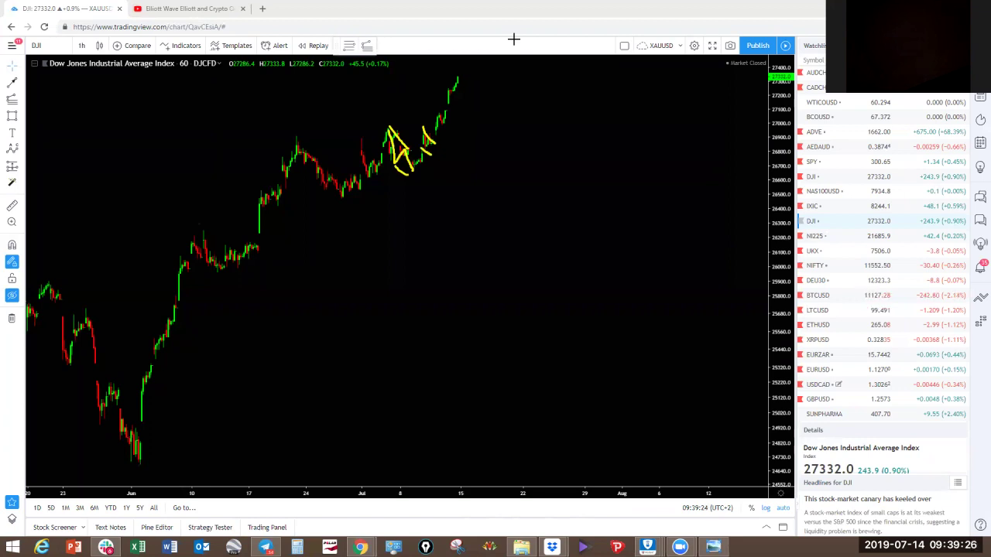
pyautogui.moveTo(316, 187)
pyautogui.mouseDown()
pyautogui.moveTo(328, 172)
pyautogui.moveTo(339, 197)
pyautogui.mouseUp()
pyautogui.moveTo(302, 144); pyautogui.dragTo(346, 178)
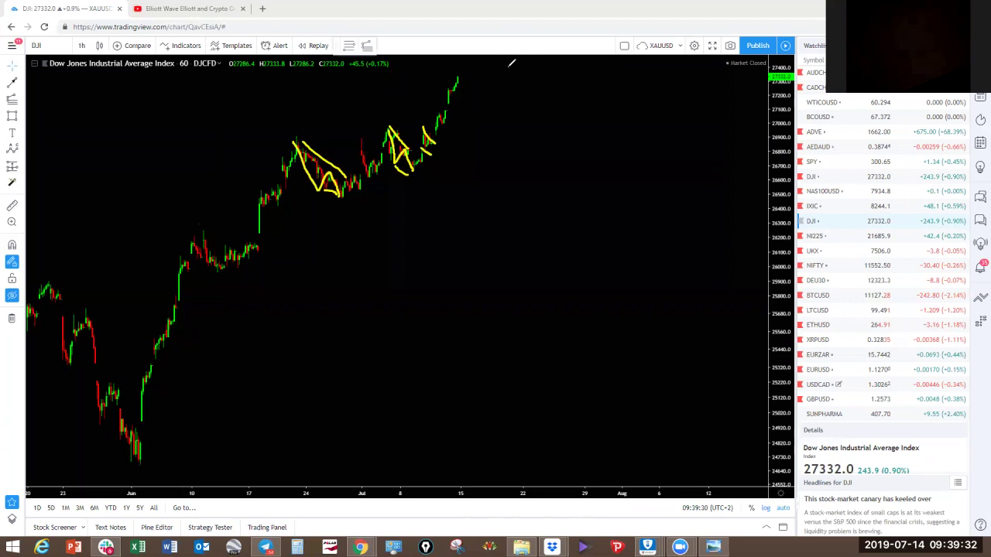
pyautogui.press('Escape')
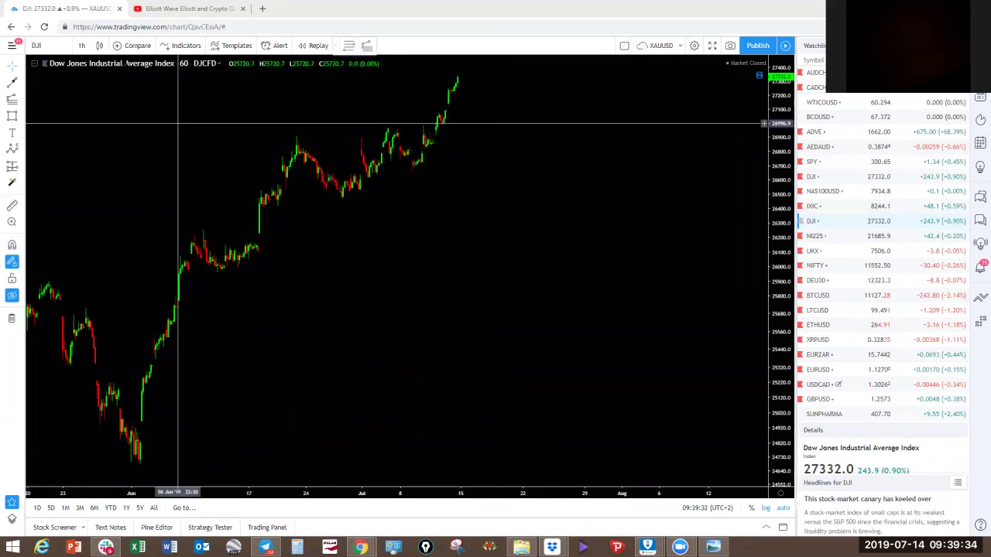
# Switch the Dow Jones chart to the 1 day interval and scale it to show price history back to mid-2016.
pyautogui.click(81, 48)
pyautogui.click(80, 47)
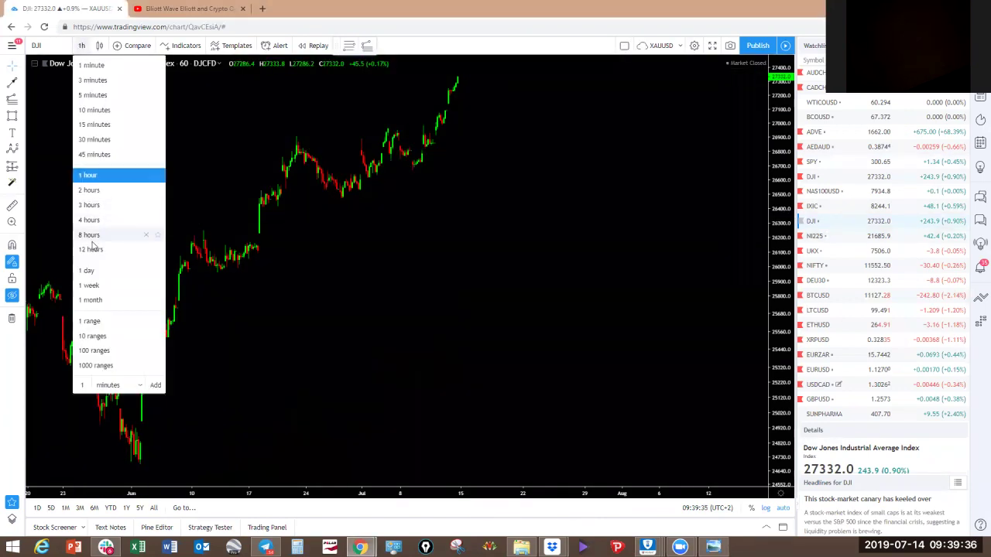
pyautogui.click(87, 271)
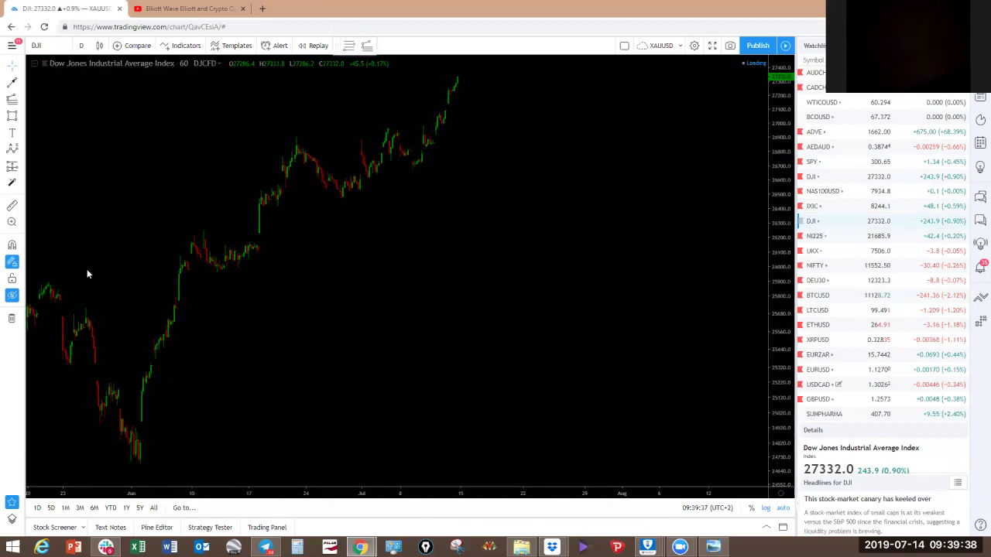
pyautogui.scroll(-10, 86, 268)
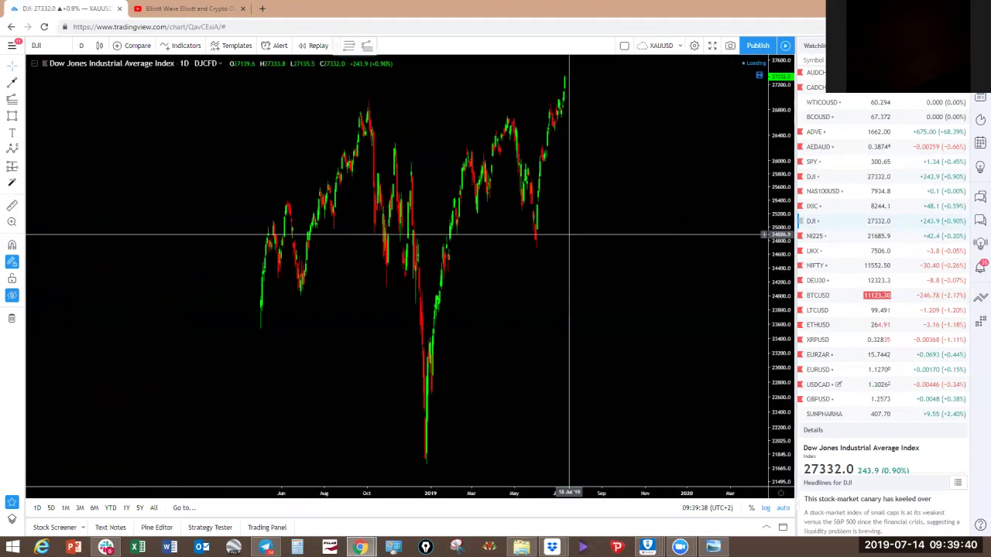
pyautogui.moveTo(782, 184); pyautogui.dragTo(782, 236)
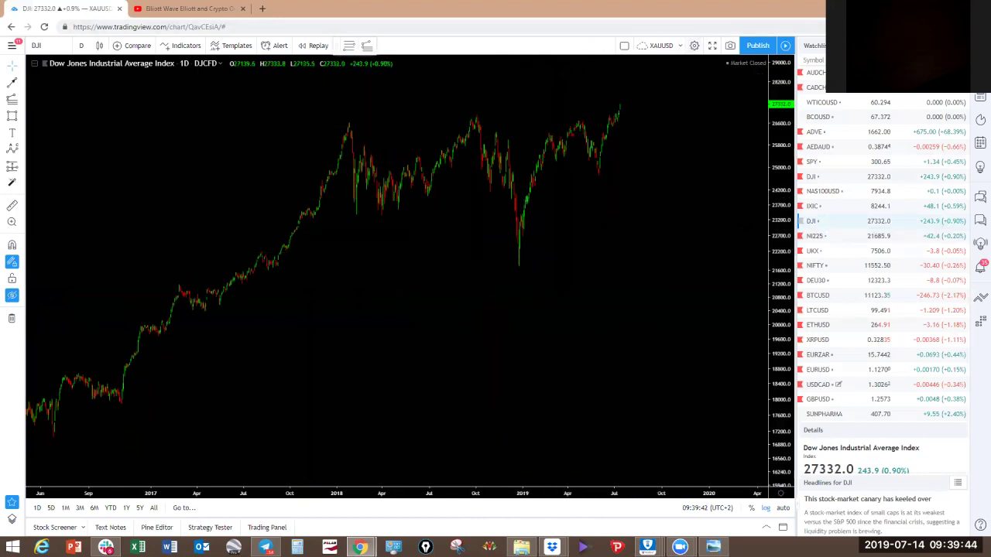
# Open the SPY daily chart scaled back to 2009 and unhide its saved wave-count drawings.
pyautogui.click(816, 164)
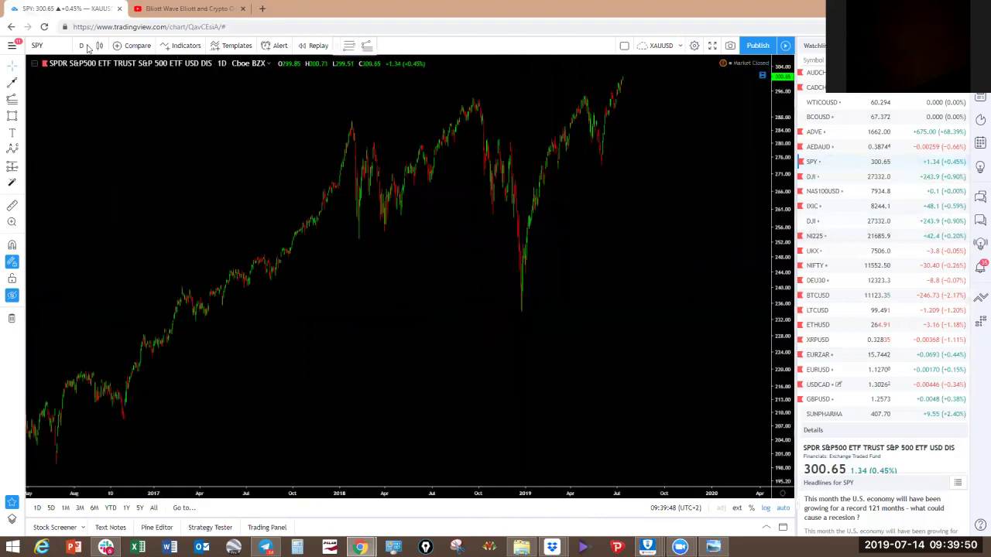
pyautogui.scroll(-3, 312, 194)
pyautogui.scroll(-4, 312, 193)
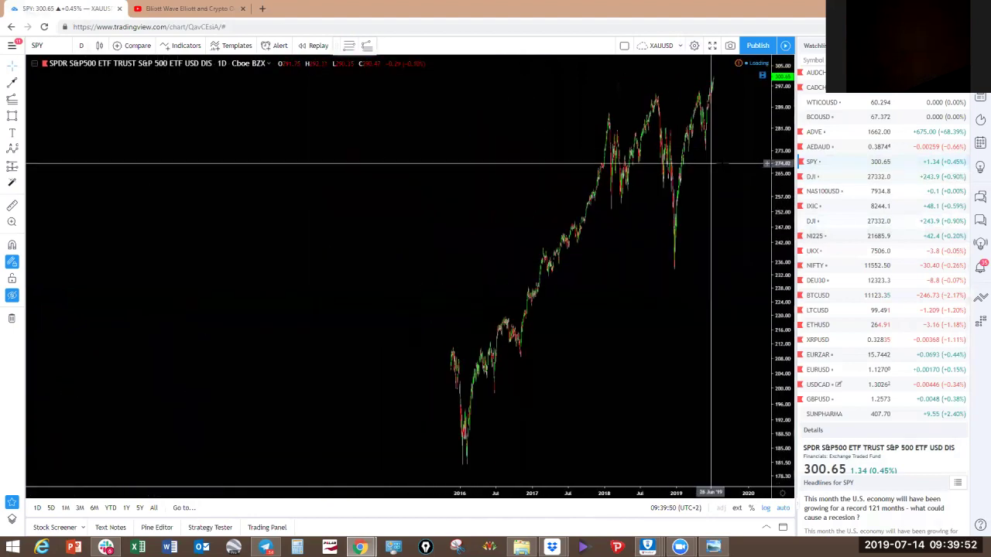
pyautogui.moveTo(782, 157); pyautogui.dragTo(758, 422)
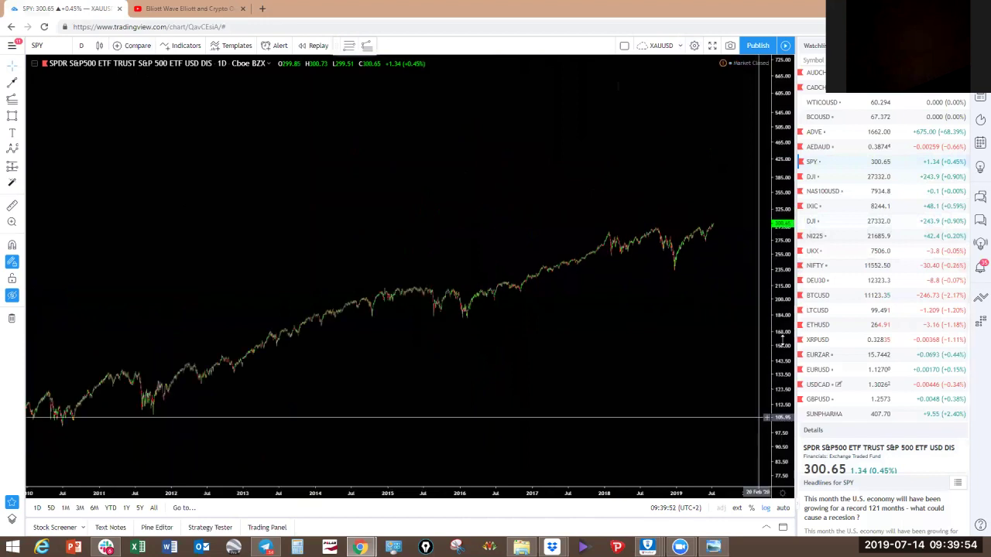
pyautogui.scroll(-2, 679, 385)
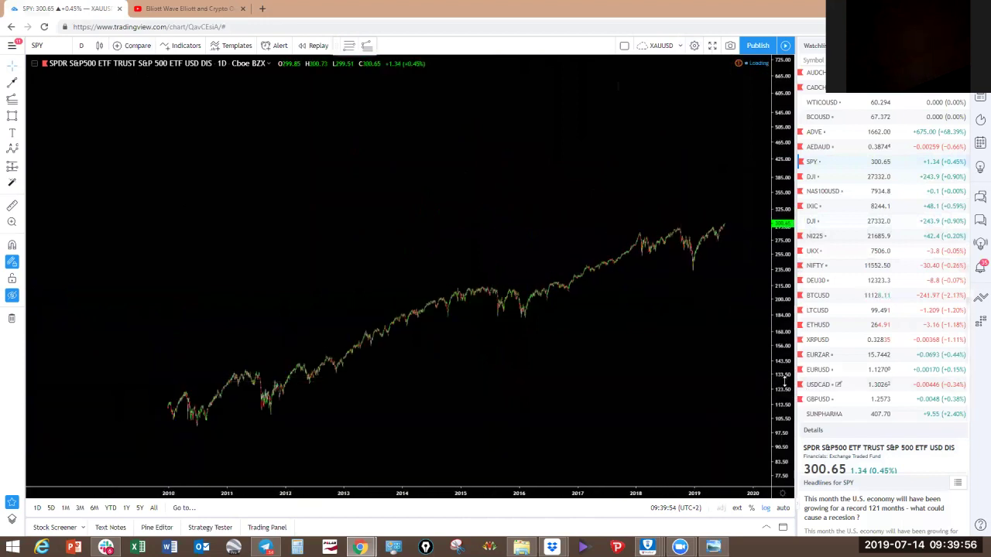
pyautogui.moveTo(782, 388); pyautogui.dragTo(781, 368)
pyautogui.moveTo(699, 371); pyautogui.dragTo(684, 271)
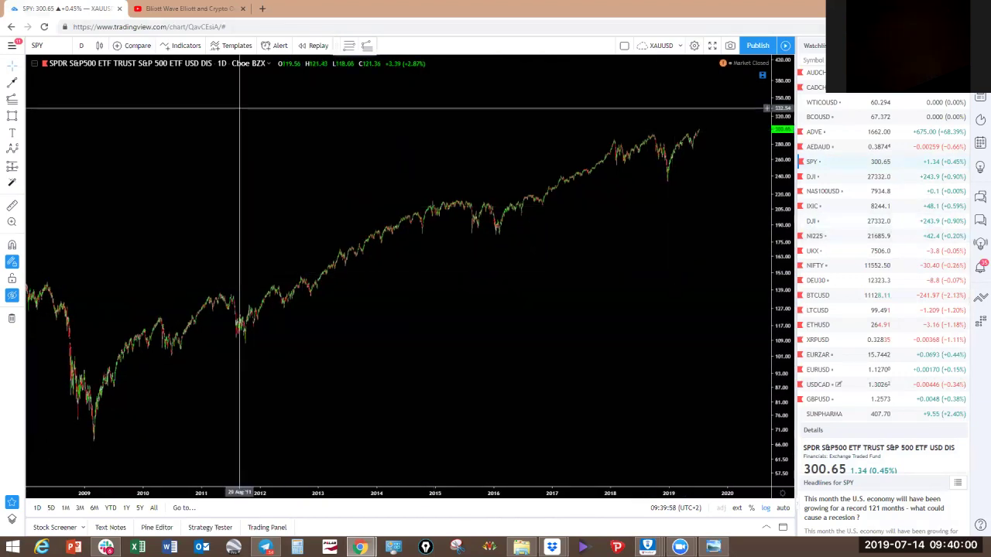
pyautogui.click(11, 296)
pyautogui.moveTo(550, 322); pyautogui.dragTo(519, 326)
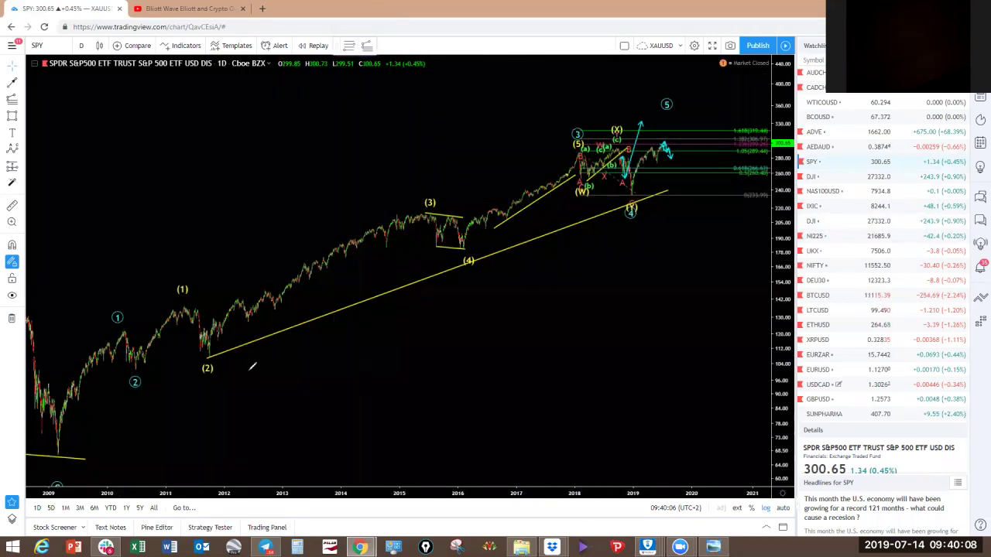
# Sketch the wave 5 rise from the late-2018 low, a steep drop after it and the whole advance from 2009, and erase the markup.
pyautogui.moveTo(612, 178); pyautogui.dragTo(675, 172)
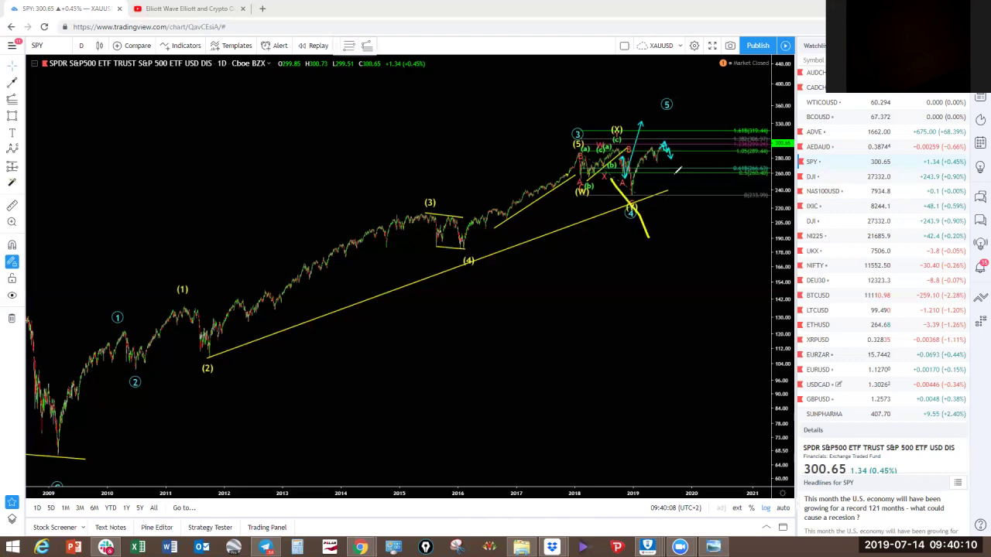
pyautogui.hotkey('ctrl', 'z')
pyautogui.moveTo(628, 198); pyautogui.dragTo(665, 130)
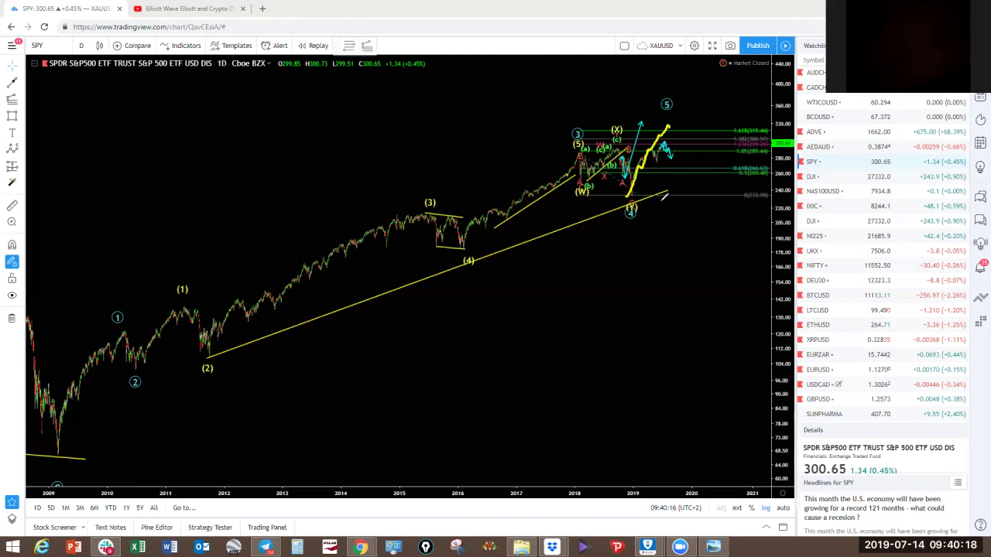
pyautogui.moveTo(668, 125); pyautogui.dragTo(707, 242)
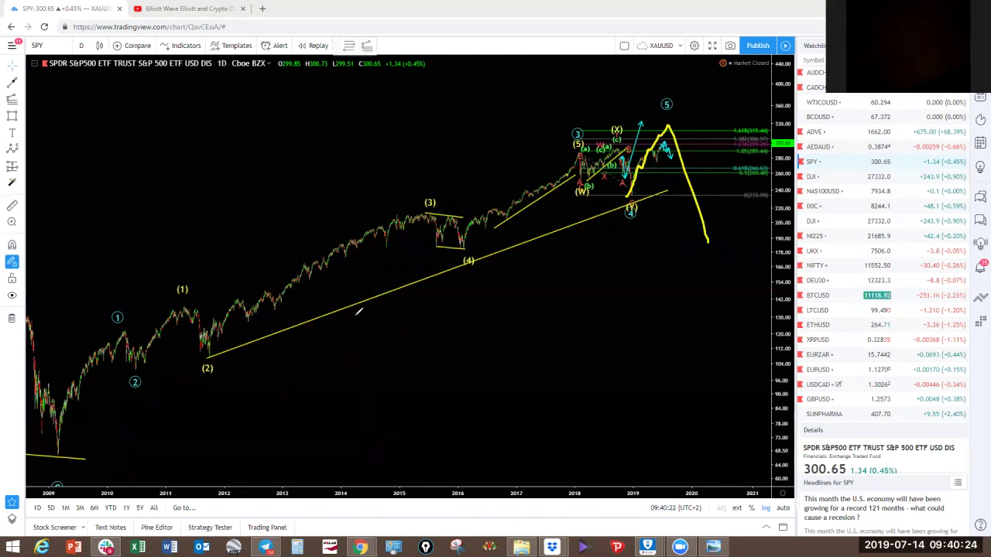
pyautogui.moveTo(54, 458)
pyautogui.mouseDown()
pyautogui.moveTo(493, 238)
pyautogui.moveTo(634, 141)
pyautogui.moveTo(700, 118)
pyautogui.mouseUp()
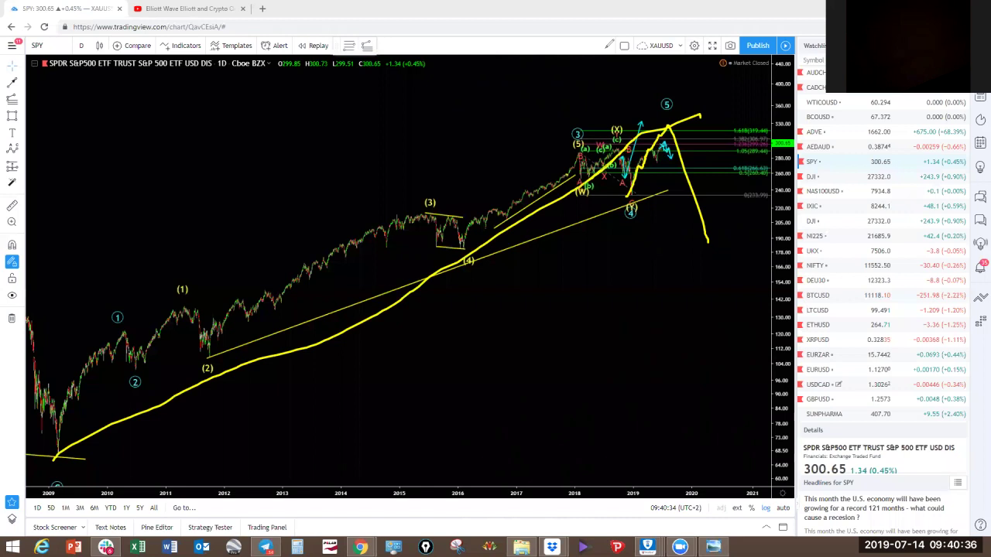
pyautogui.press('e')
# Sketch a two-legged decline from the wave 5 top, replace it with a long zigzag decline between two falling boundary lines, and erase it.
pyautogui.moveTo(663, 129)
pyautogui.mouseDown()
pyautogui.moveTo(707, 254)
pyautogui.moveTo(762, 341)
pyautogui.moveTo(743, 327)
pyautogui.mouseUp()
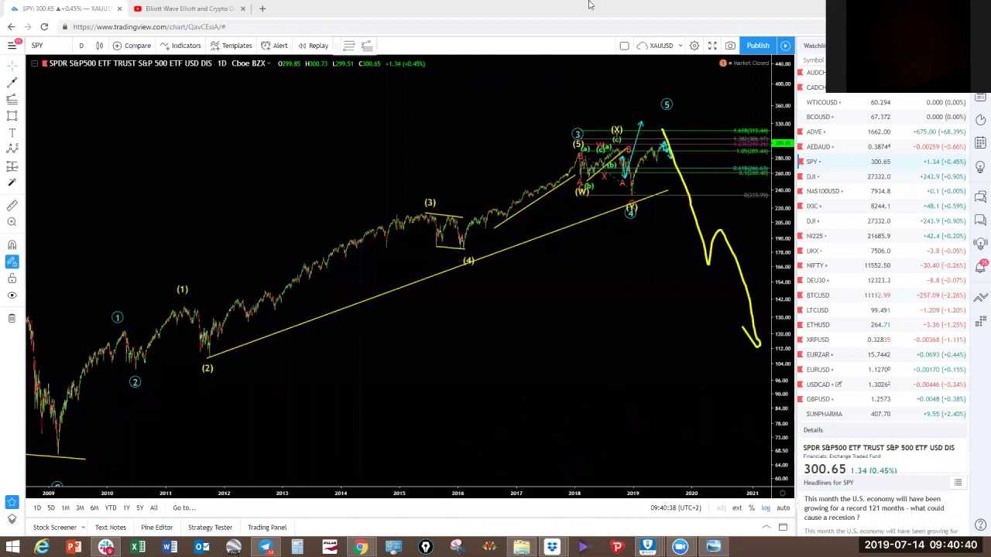
pyautogui.hotkey('ctrl', 'z')
pyautogui.moveTo(443, 134); pyautogui.dragTo(229, 150)
pyautogui.moveTo(431, 157)
pyautogui.mouseDown()
pyautogui.moveTo(482, 229)
pyautogui.moveTo(604, 264)
pyautogui.moveTo(654, 263)
pyautogui.mouseUp()
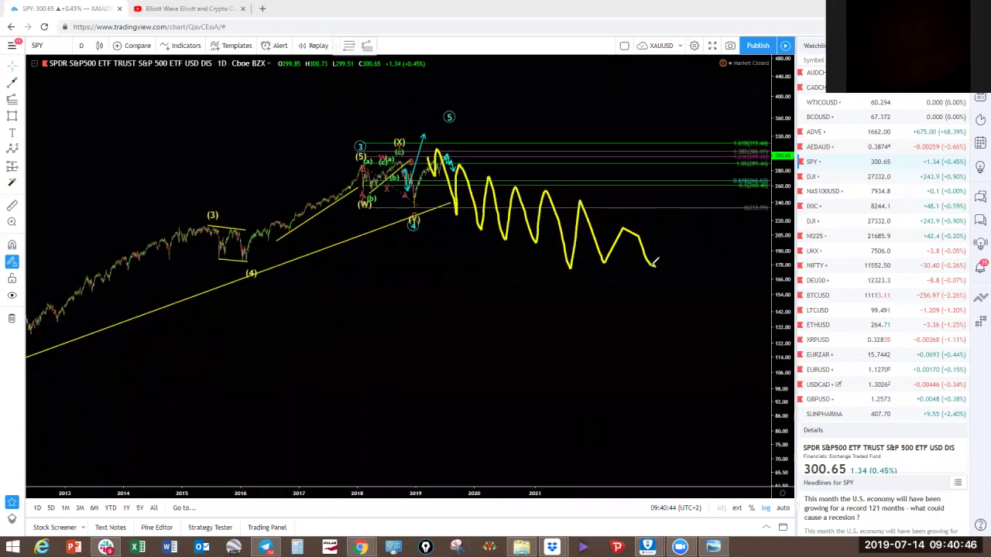
pyautogui.moveTo(500, 245); pyautogui.dragTo(595, 279)
pyautogui.moveTo(476, 148); pyautogui.dragTo(654, 244)
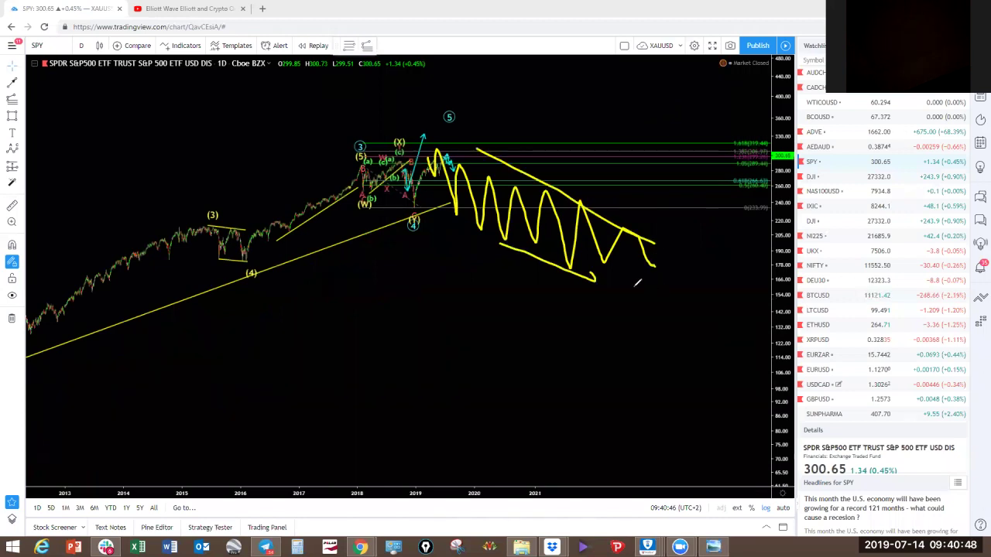
pyautogui.moveTo(446, 157); pyautogui.dragTo(456, 130)
pyautogui.click(896, 289)
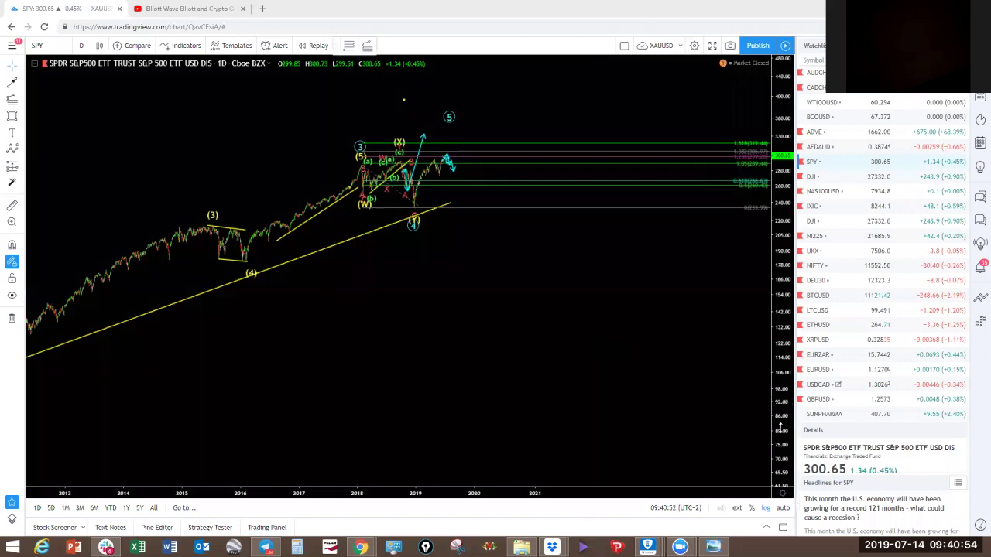
# Examine the 2018–2019 section of the SPY wave count around waves 3, 4 and 5 at a closer scale.
pyautogui.moveTo(783, 379); pyautogui.dragTo(782, 246)
pyautogui.moveTo(624, 306); pyautogui.dragTo(692, 391)
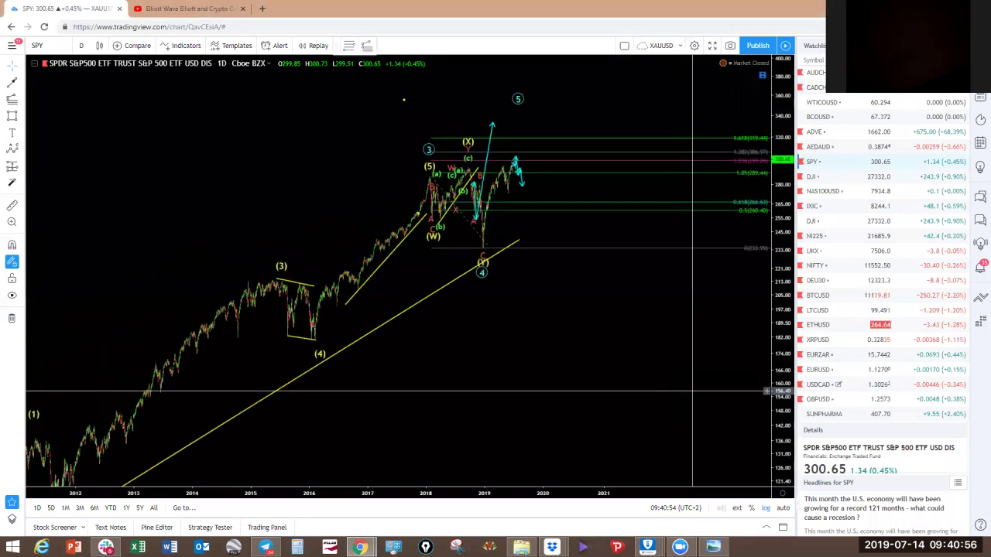
pyautogui.scroll(5, 693, 391)
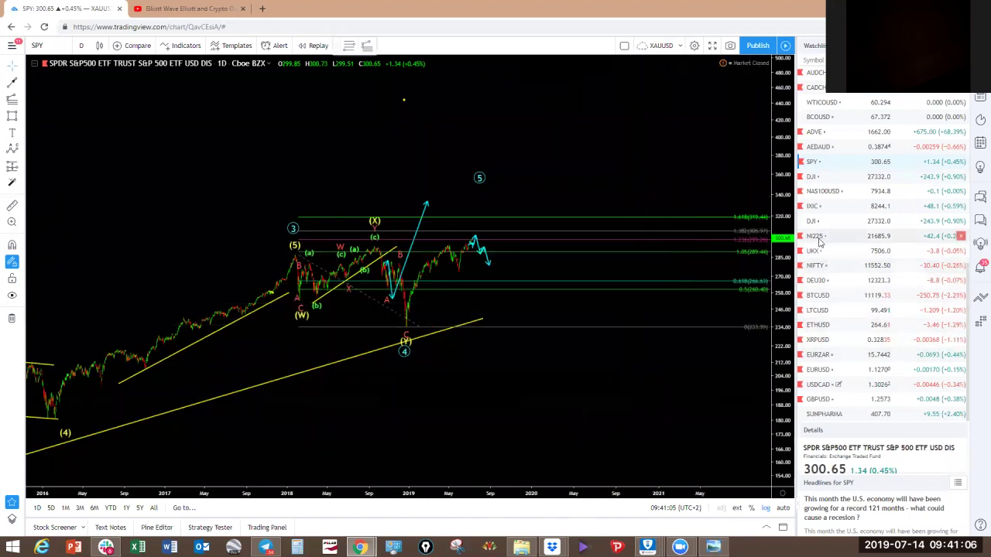
# Open the NAS100USD daily chart and scale it to show the 2018–2019 waves with free space for projections.
pyautogui.click(816, 193)
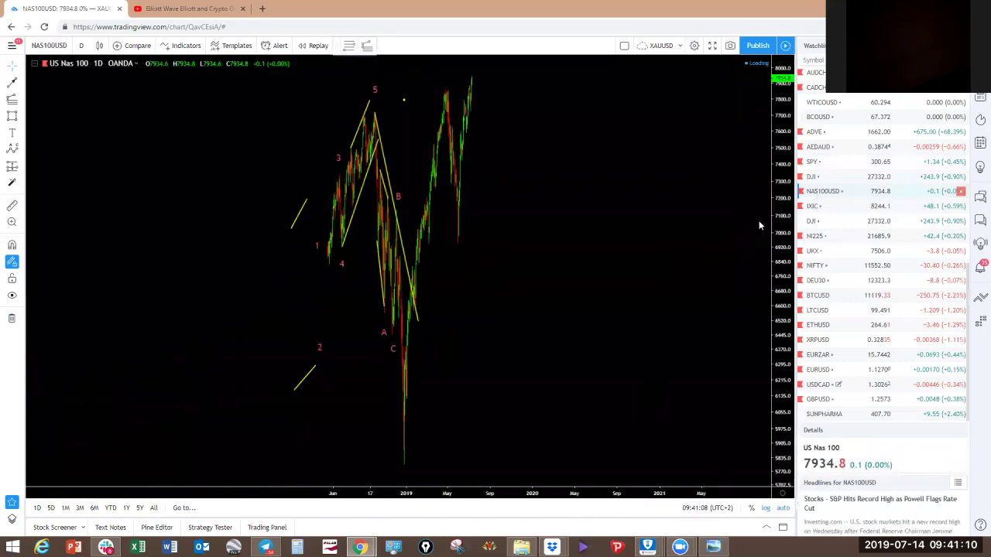
pyautogui.moveTo(779, 180); pyautogui.dragTo(779, 213)
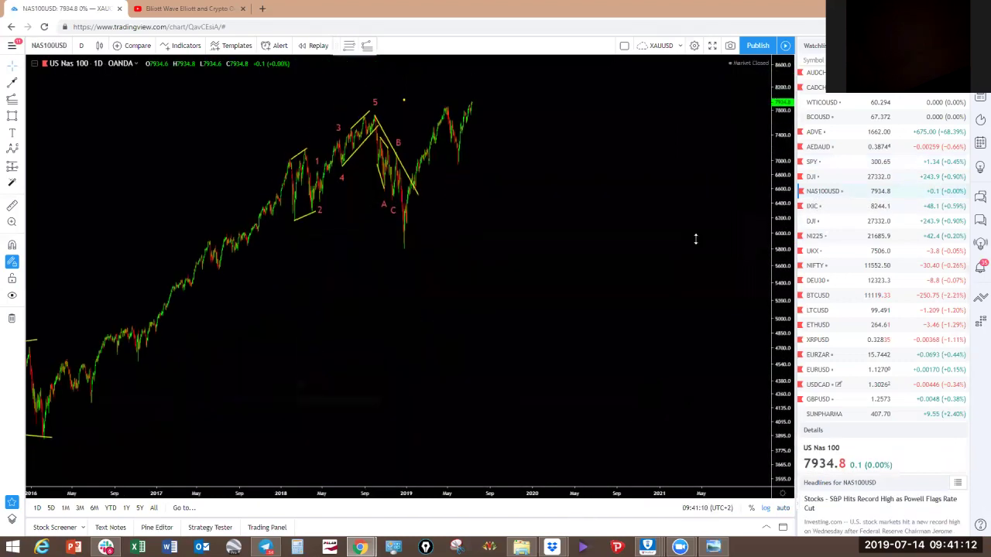
pyautogui.moveTo(603, 276); pyautogui.dragTo(621, 334)
pyautogui.scroll(3, 621, 333)
pyautogui.moveTo(553, 273); pyautogui.dragTo(608, 352)
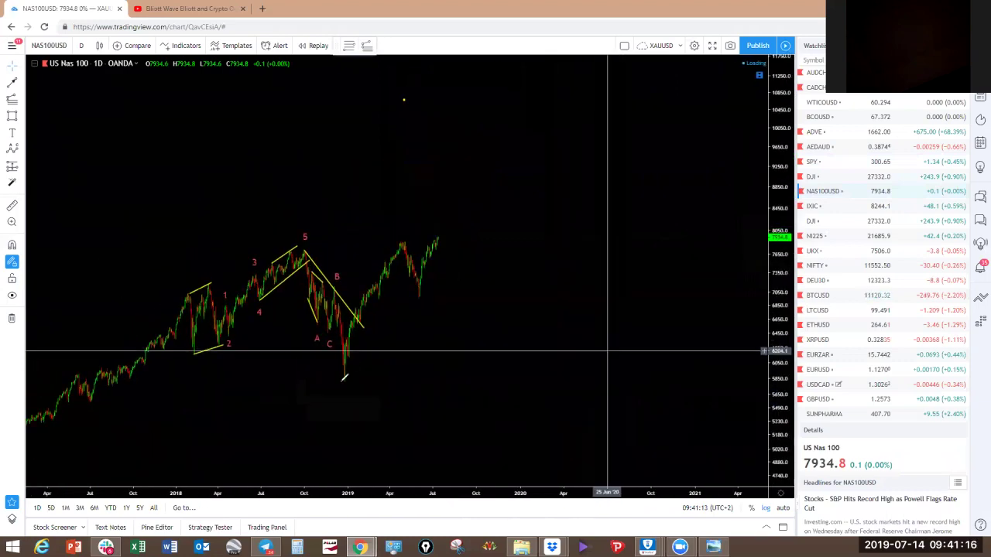
# Sketch a stepped rise from the late-2018 low and the A-B-C zigzag before it on the NAS100USD chart, and erase the markup.
pyautogui.moveTo(350, 378)
pyautogui.mouseDown()
pyautogui.moveTo(425, 246)
pyautogui.moveTo(435, 263)
pyautogui.moveTo(474, 220)
pyautogui.moveTo(477, 231)
pyautogui.moveTo(516, 147)
pyautogui.mouseUp()
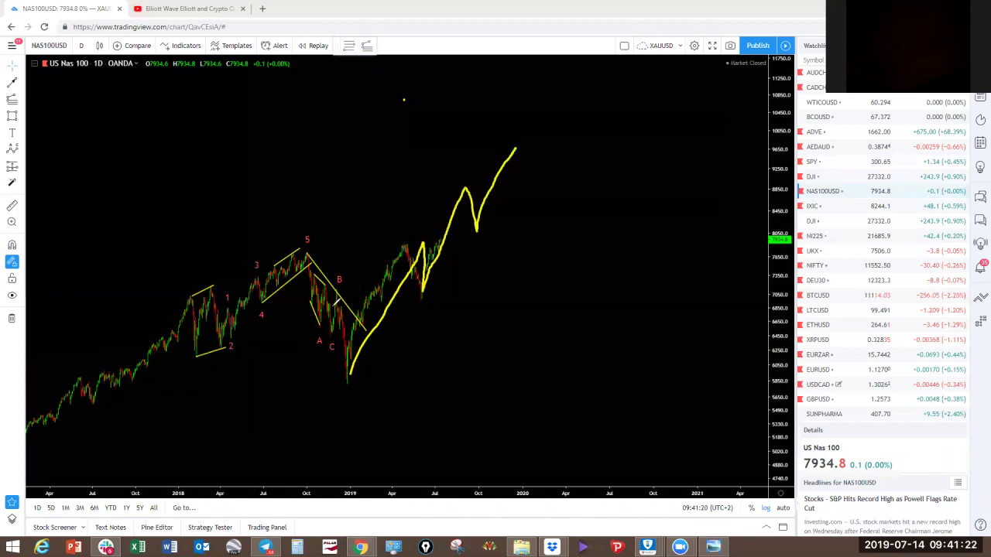
pyautogui.moveTo(303, 252); pyautogui.dragTo(320, 326)
pyautogui.moveTo(335, 287); pyautogui.dragTo(349, 381)
pyautogui.moveTo(322, 342); pyautogui.dragTo(354, 372)
pyautogui.moveTo(314, 250); pyautogui.dragTo(345, 283)
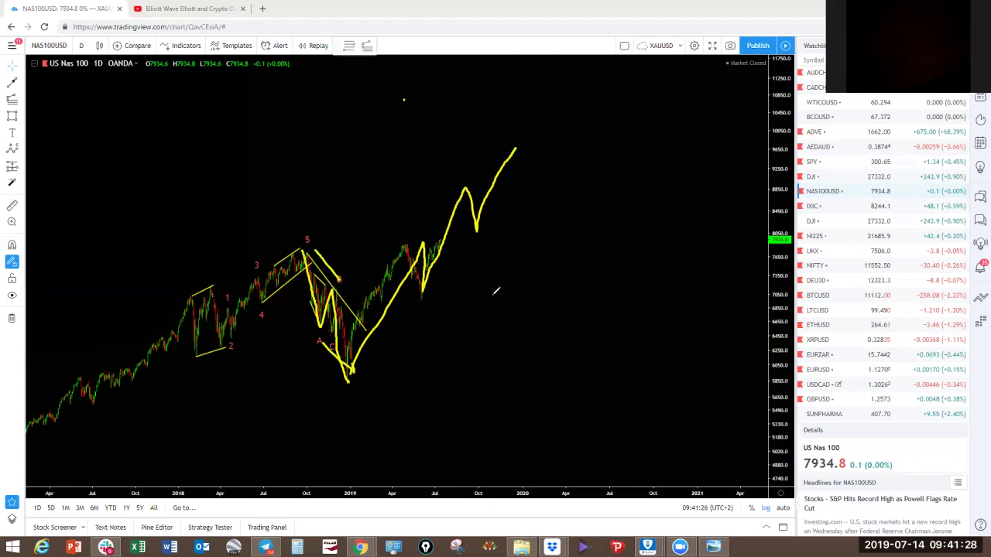
pyautogui.press('e')
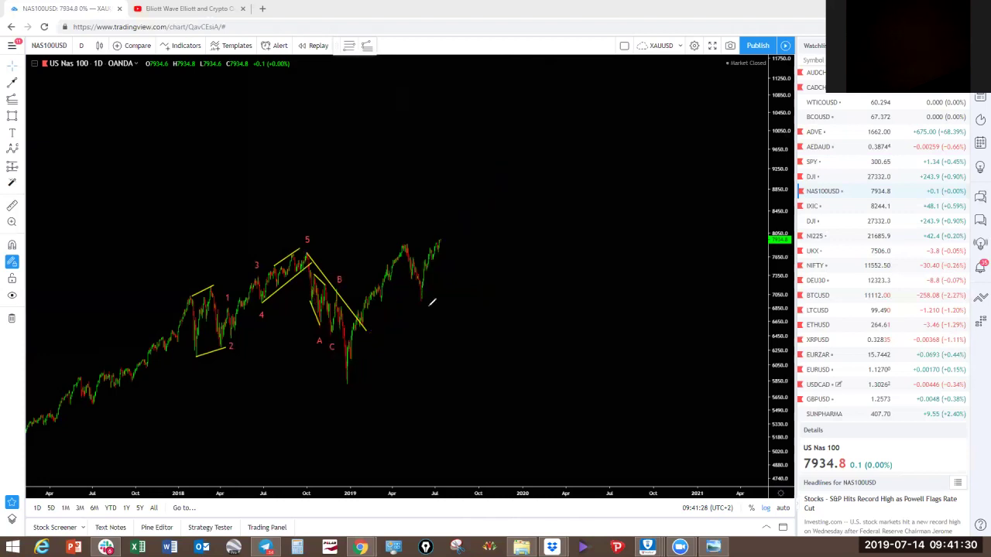
pyautogui.moveTo(439, 241); pyautogui.dragTo(453, 218)
pyautogui.press('Escape')
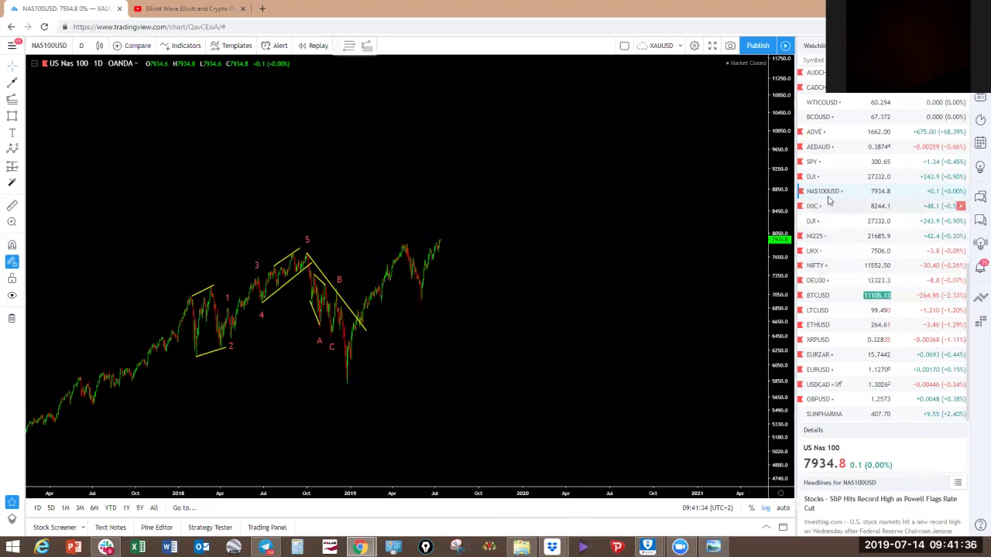
# Open the NI225 daily chart and scale it to show the 2018–2019 waves with free space after the latest price.
pyautogui.click(814, 241)
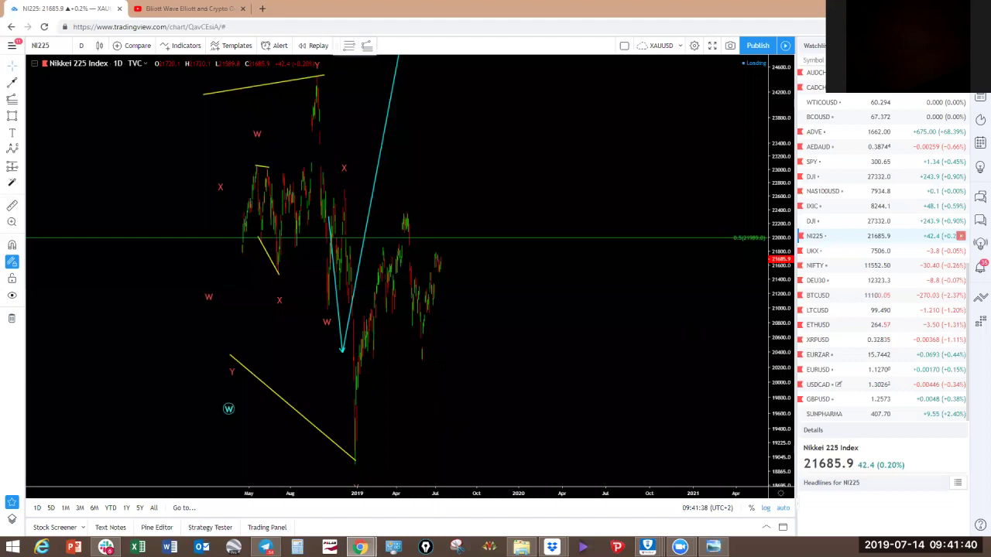
pyautogui.scroll(2, 463, 346)
pyautogui.scroll(2, 463, 344)
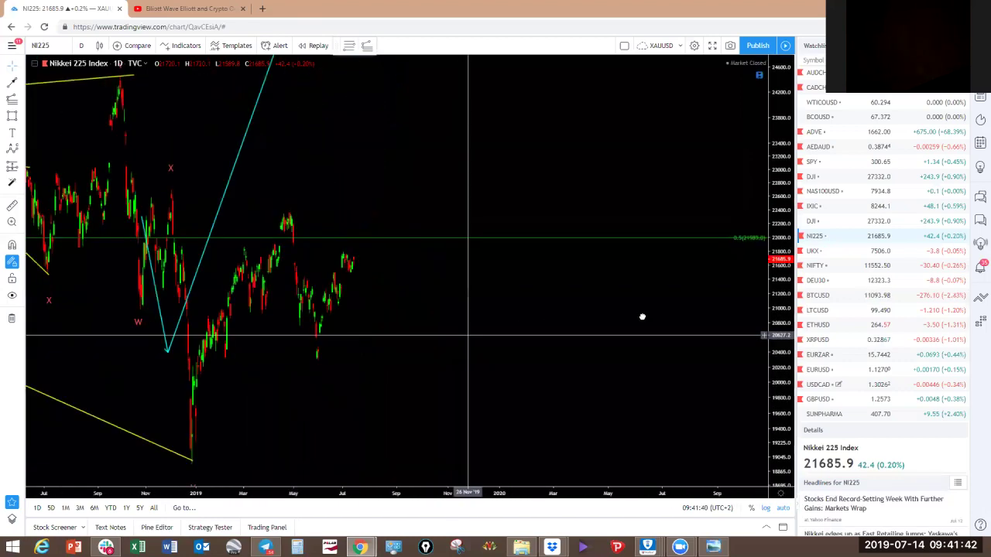
pyautogui.moveTo(464, 334); pyautogui.dragTo(648, 316)
pyautogui.moveTo(777, 284); pyautogui.dragTo(778, 385)
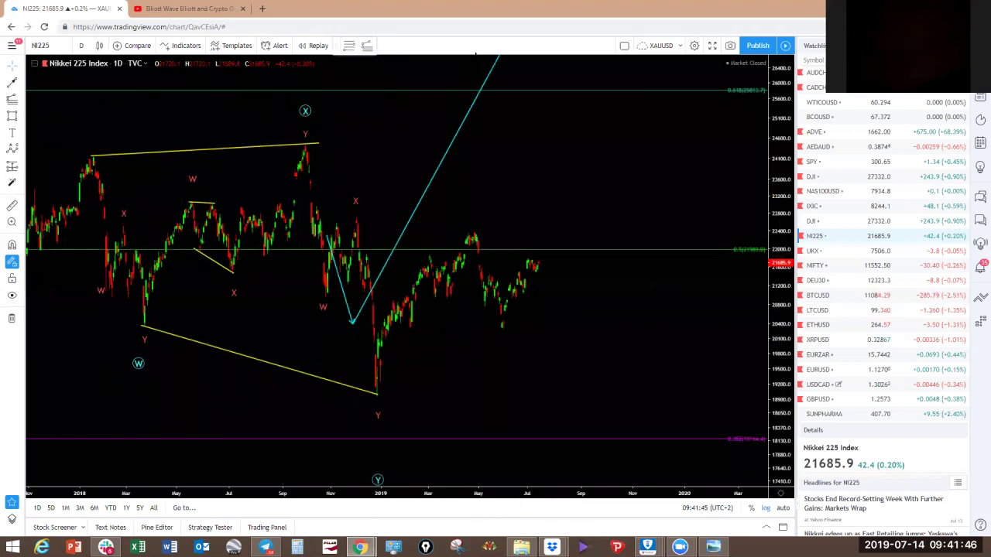
# Sketch a horizontal line at the spring 2019 high and a short rise to it from the latest NI225 price, and erase the markup.
pyautogui.moveTo(469, 231); pyautogui.dragTo(580, 227)
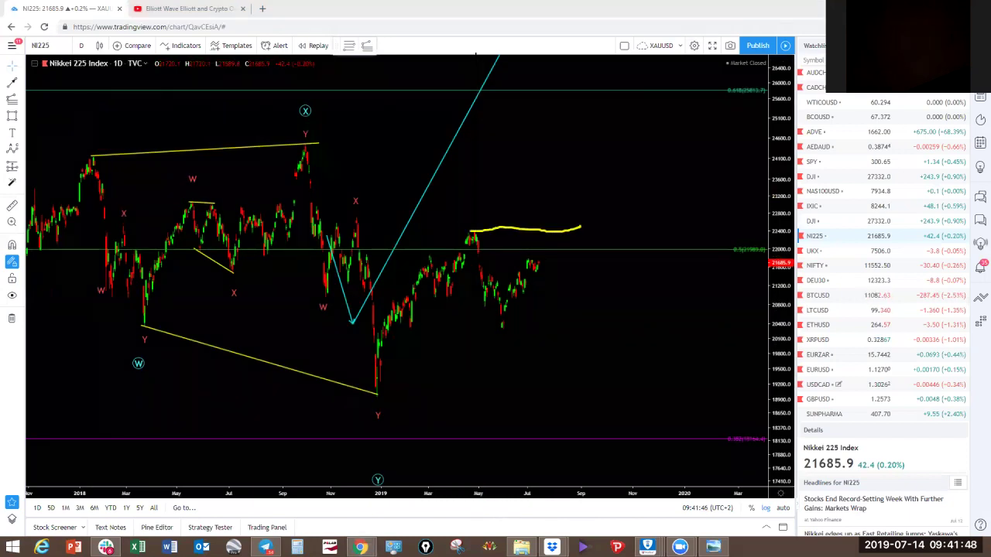
pyautogui.moveTo(533, 263)
pyautogui.mouseDown()
pyautogui.moveTo(545, 267)
pyautogui.moveTo(552, 245)
pyautogui.mouseUp()
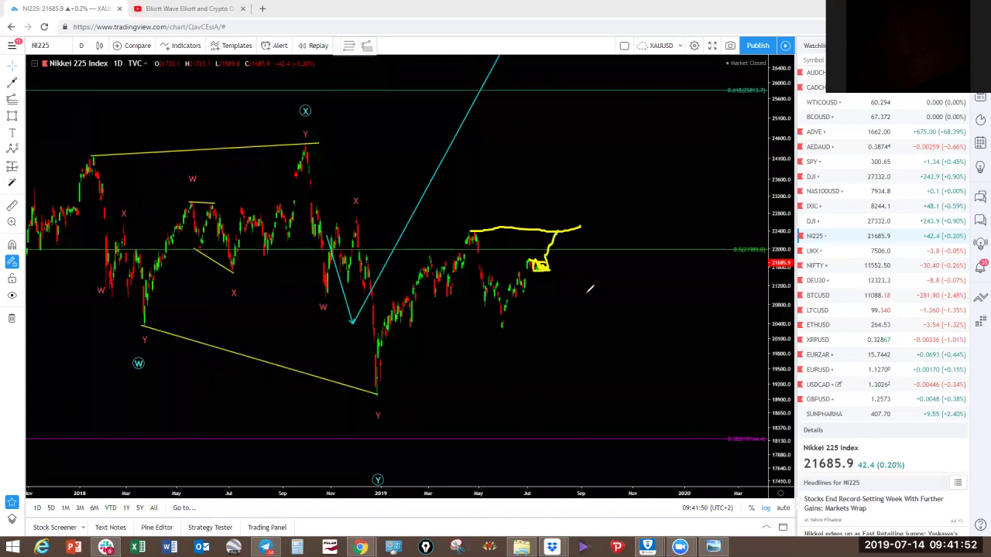
pyautogui.click(601, 48)
# Move the circled Y wave label up so that it sits closer beneath the late-2018 low of the NI225 chart.
pyautogui.scroll(-7, 575, 149)
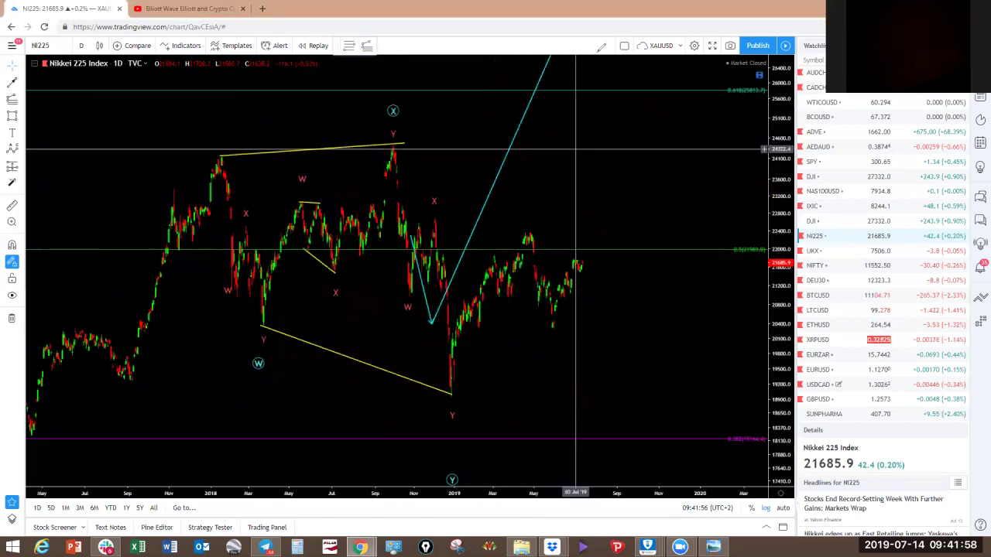
pyautogui.moveTo(788, 198); pyautogui.dragTo(786, 349)
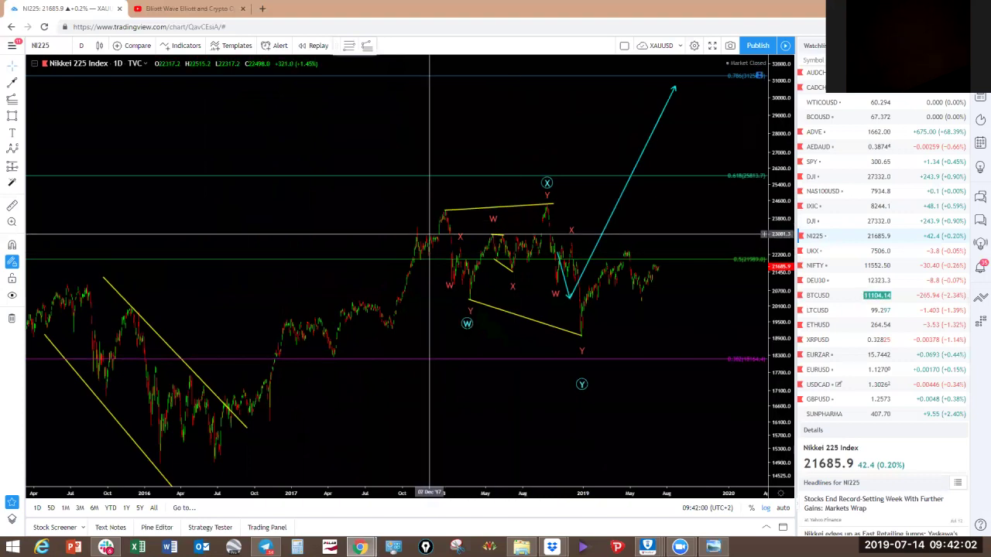
pyautogui.moveTo(582, 377); pyautogui.dragTo(583, 358)
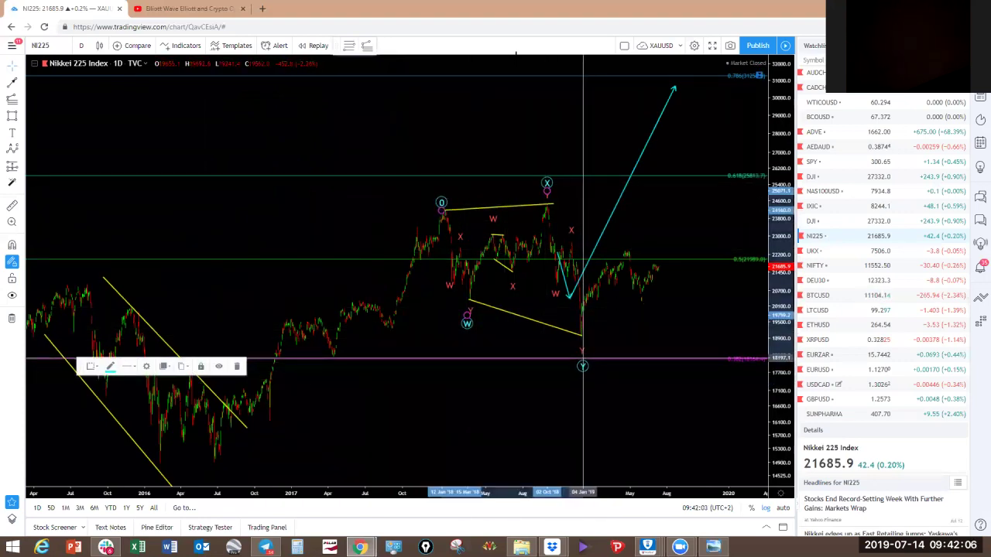
# Sketch a small rise, a dip and a strong rally past the 0.618 level from the latest NI225 price, and erase the markup.
pyautogui.moveTo(656, 269)
pyautogui.mouseDown()
pyautogui.moveTo(666, 248)
pyautogui.moveTo(689, 301)
pyautogui.moveTo(716, 186)
pyautogui.mouseUp()
pyautogui.moveTo(725, 150); pyautogui.dragTo(724, 152)
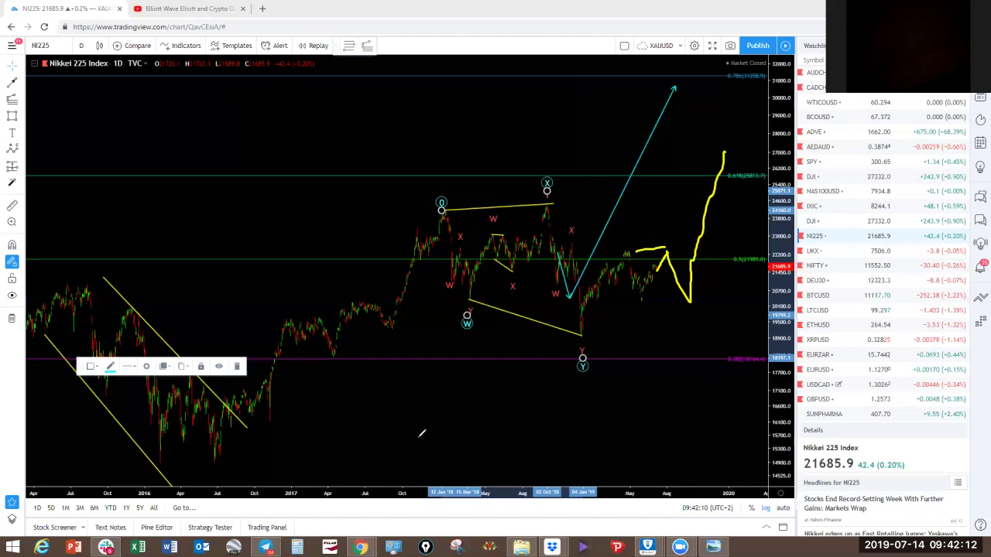
pyautogui.click(622, 30)
pyautogui.moveTo(560, 144); pyautogui.dragTo(564, 146)
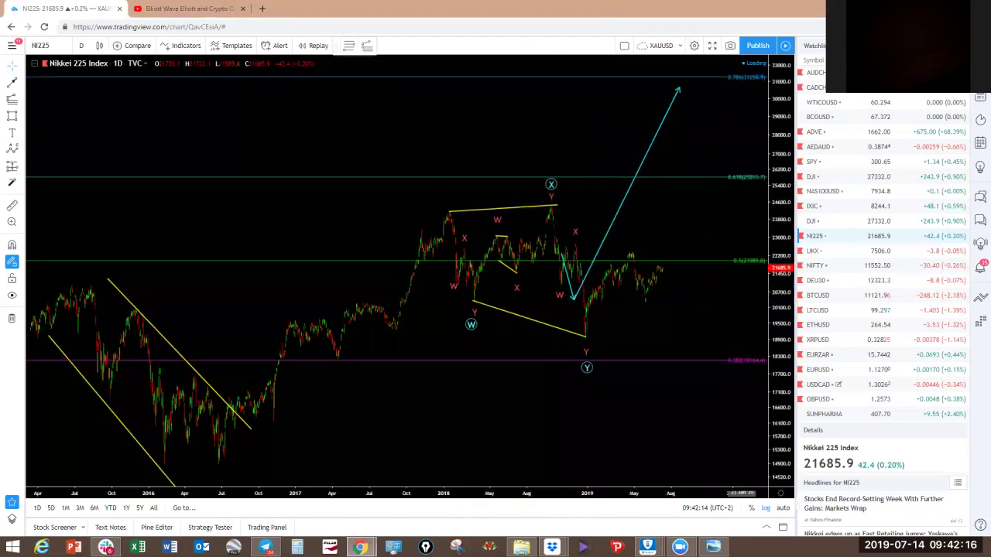
pyautogui.moveTo(666, 231); pyautogui.dragTo(465, 251)
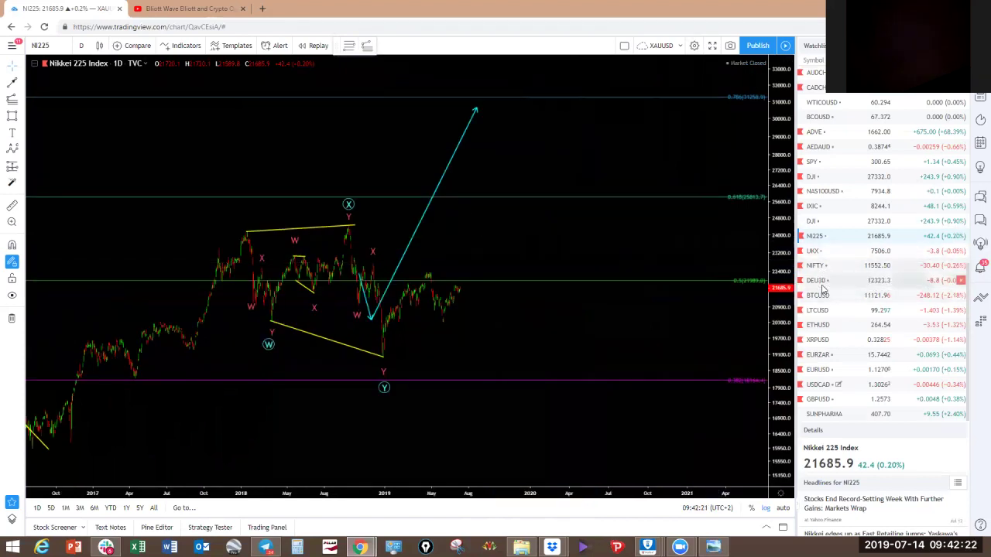
# Open the DEU30 daily chart and scale it to show the rise from the wave 4 low with free space for projections.
pyautogui.click(822, 285)
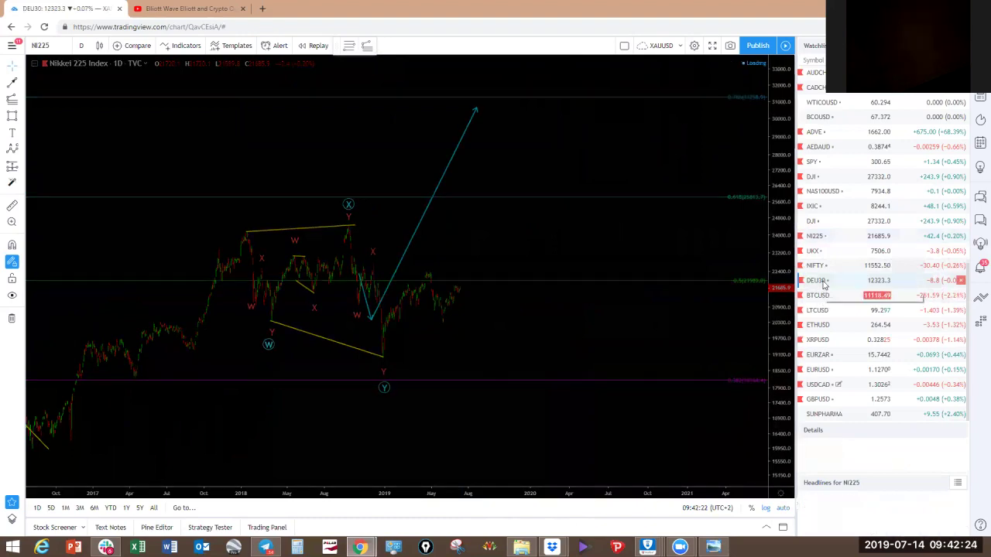
pyautogui.scroll(2, 615, 239)
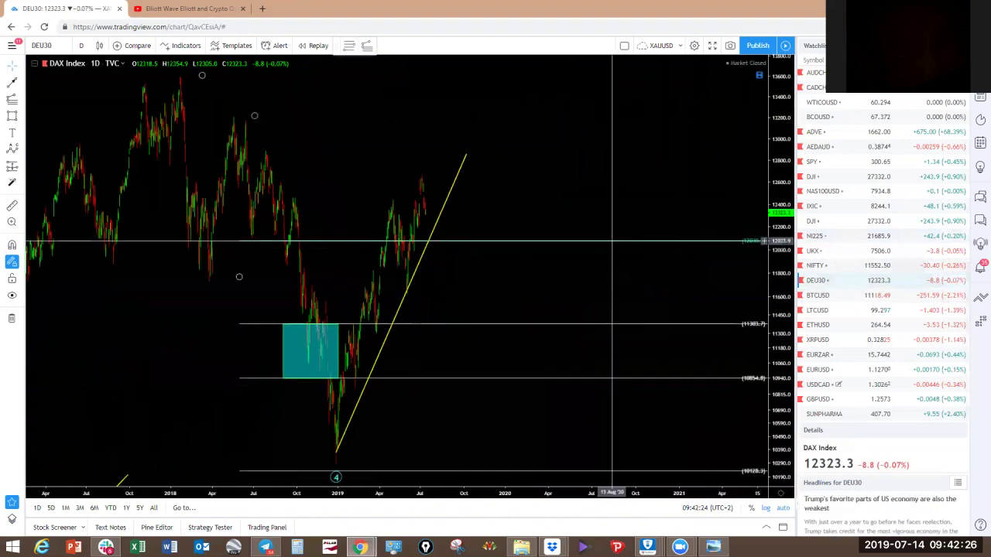
pyautogui.moveTo(554, 186); pyautogui.dragTo(606, 174)
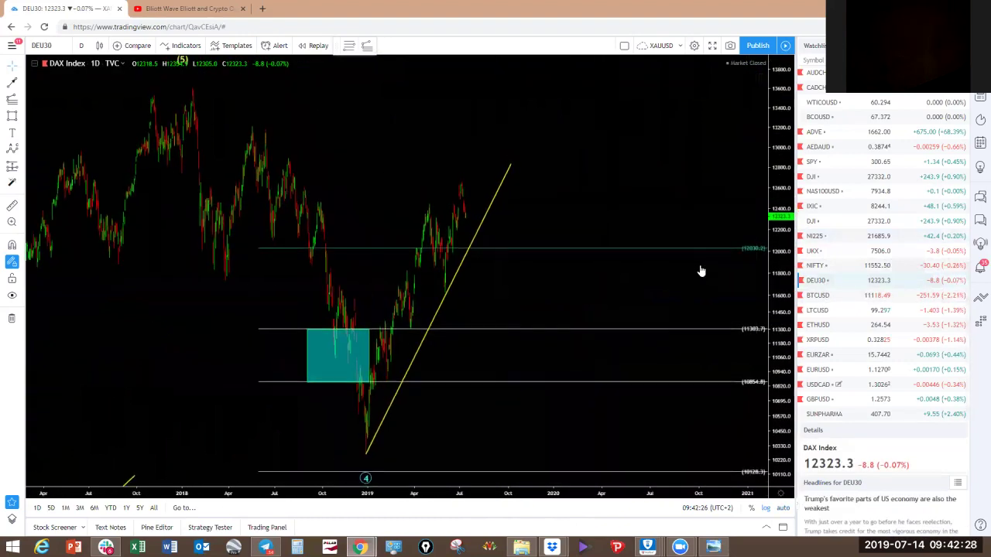
pyautogui.scroll(2, 674, 255)
pyautogui.scroll(2, 664, 247)
pyautogui.moveTo(454, 203); pyautogui.dragTo(592, 192)
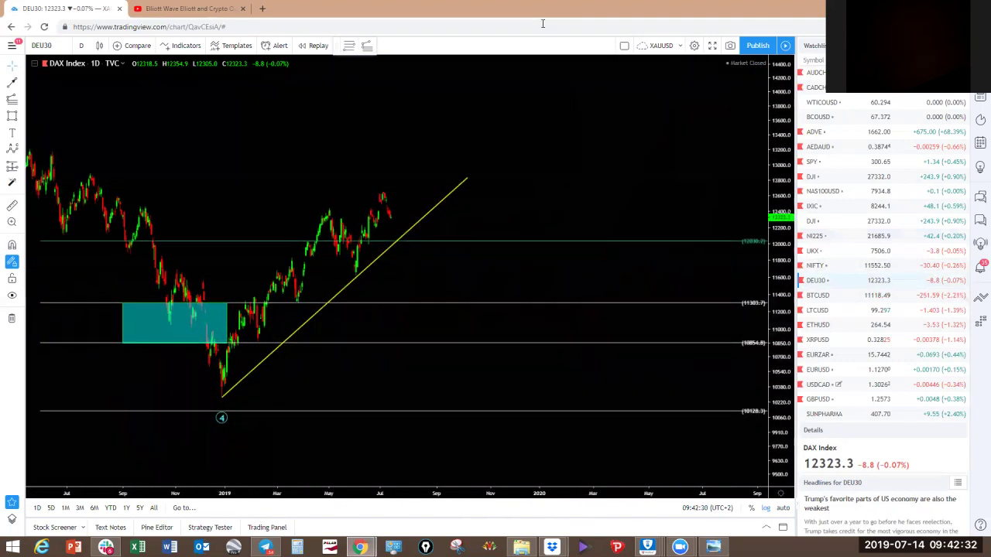
# Sketch a zigzag falling through the DEU30 trendline, replace it with a pullback and renewed rally above the July high, and erase it.
pyautogui.moveTo(343, 227)
pyautogui.mouseDown()
pyautogui.moveTo(348, 265)
pyautogui.moveTo(377, 214)
pyautogui.moveTo(402, 266)
pyautogui.mouseUp()
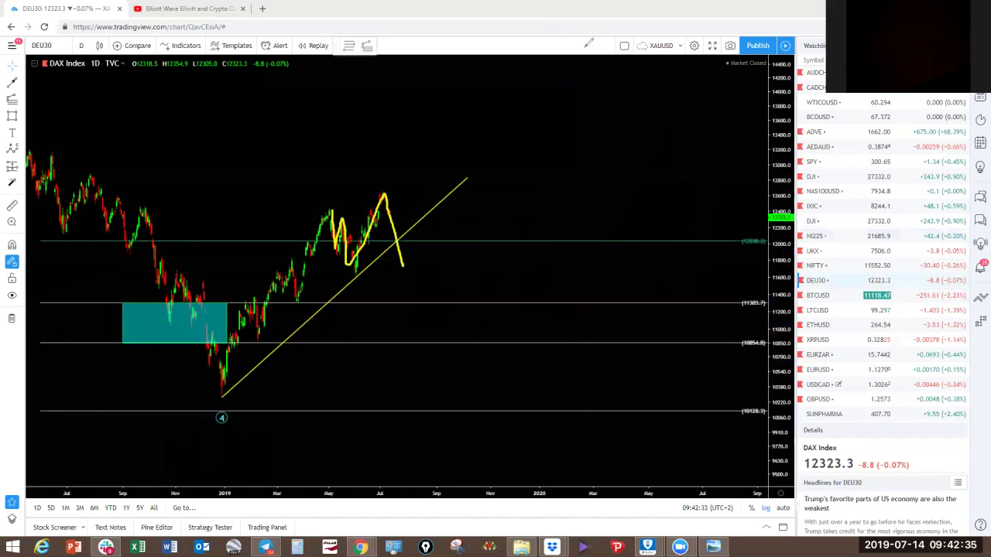
pyautogui.click(630, 11)
pyautogui.moveTo(354, 273)
pyautogui.mouseDown()
pyautogui.moveTo(372, 208)
pyautogui.moveTo(406, 217)
pyautogui.moveTo(422, 248)
pyautogui.moveTo(473, 142)
pyautogui.mouseUp()
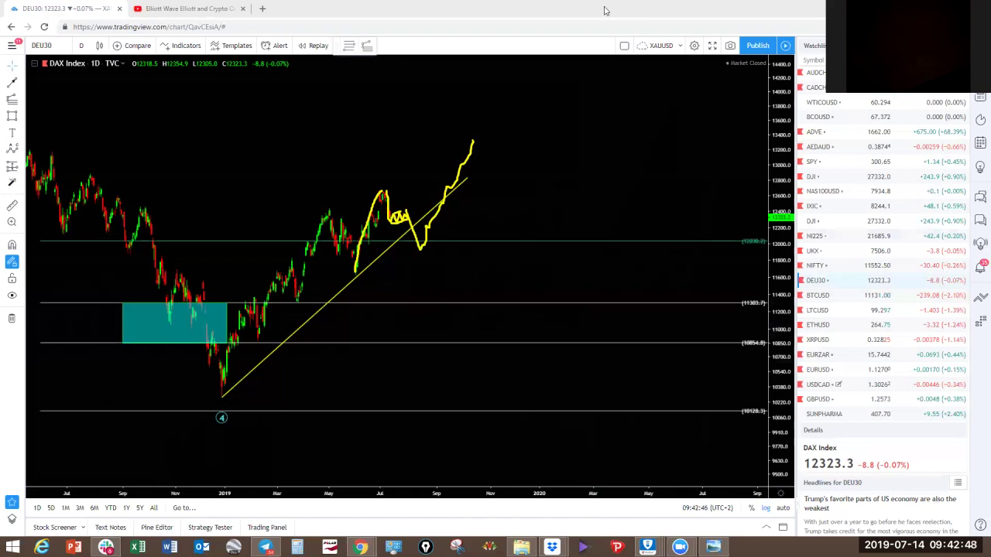
pyautogui.press('Escape')
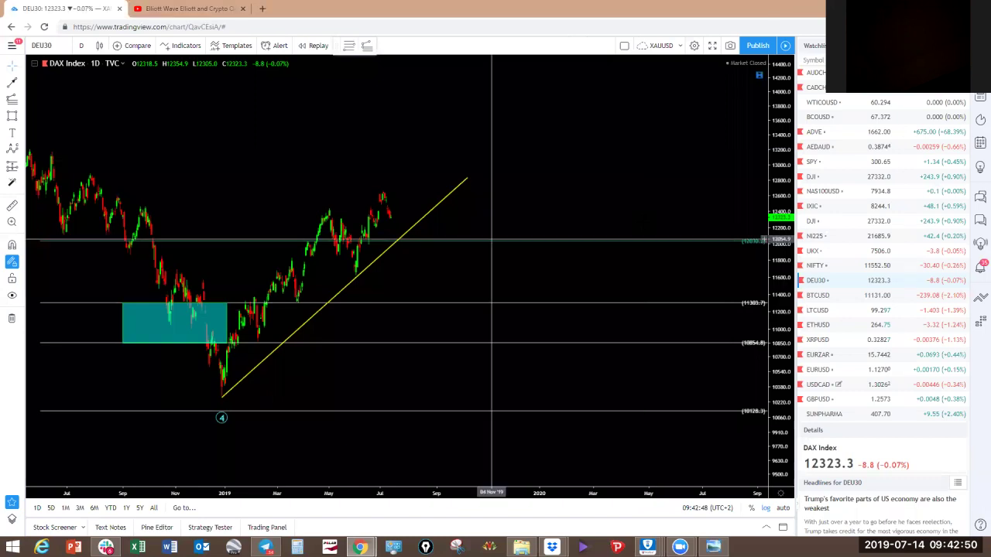
pyautogui.moveTo(476, 226); pyautogui.dragTo(588, 211)
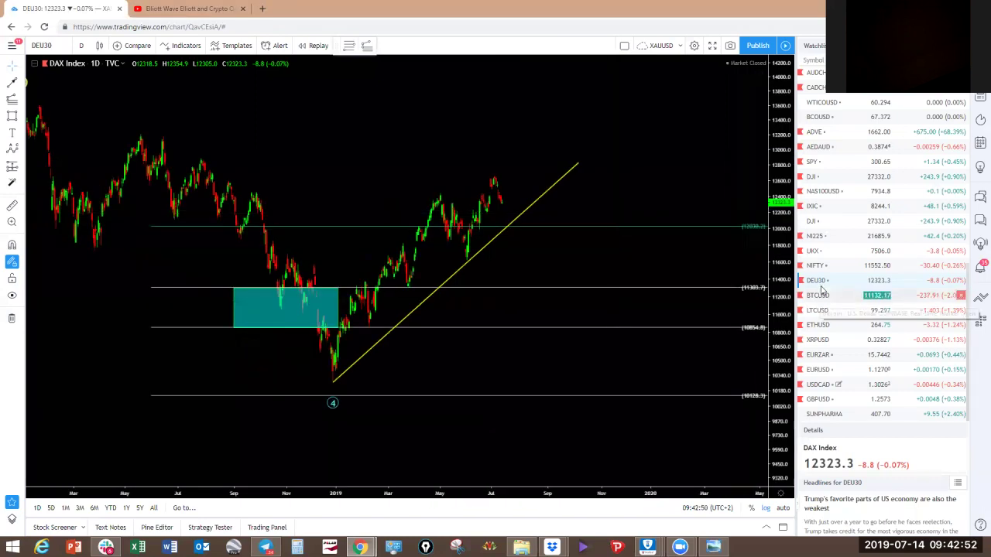
# Open the UKX daily chart and sketch trial arrows tracing the rise from the late-2018 low to the 2019 swings.
pyautogui.click(813, 253)
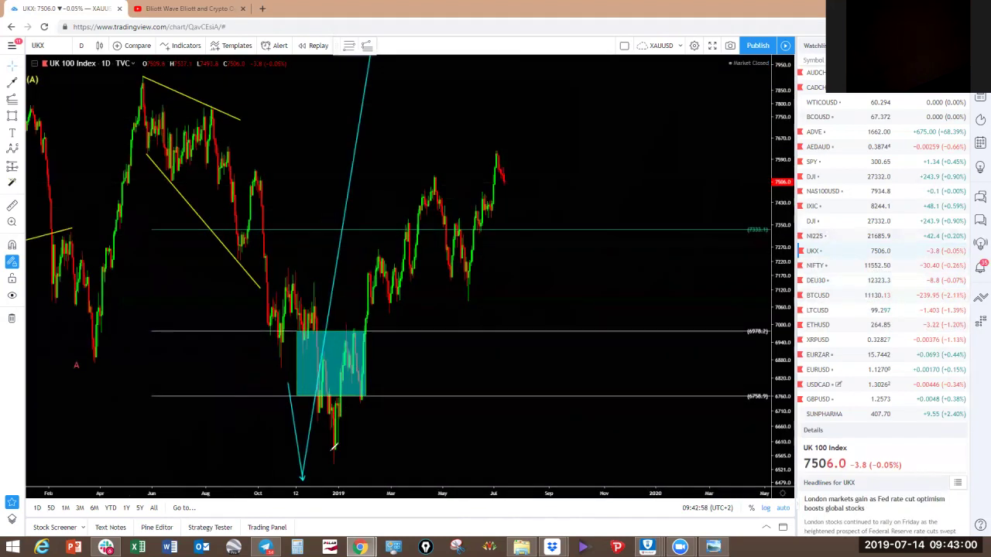
pyautogui.moveTo(334, 462)
pyautogui.mouseDown()
pyautogui.moveTo(345, 385)
pyautogui.moveTo(372, 359)
pyautogui.moveTo(343, 359)
pyautogui.mouseUp()
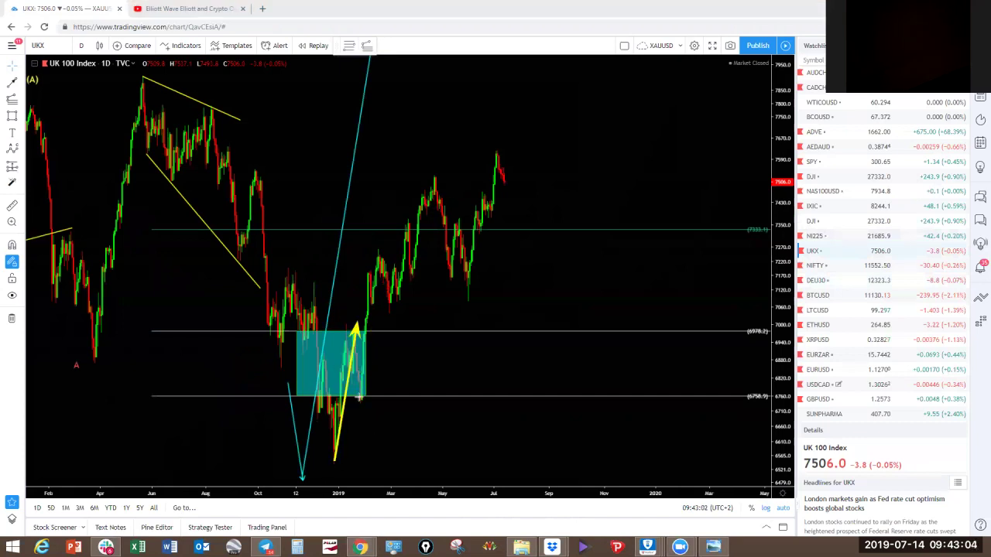
pyautogui.moveTo(390, 247); pyautogui.dragTo(396, 305)
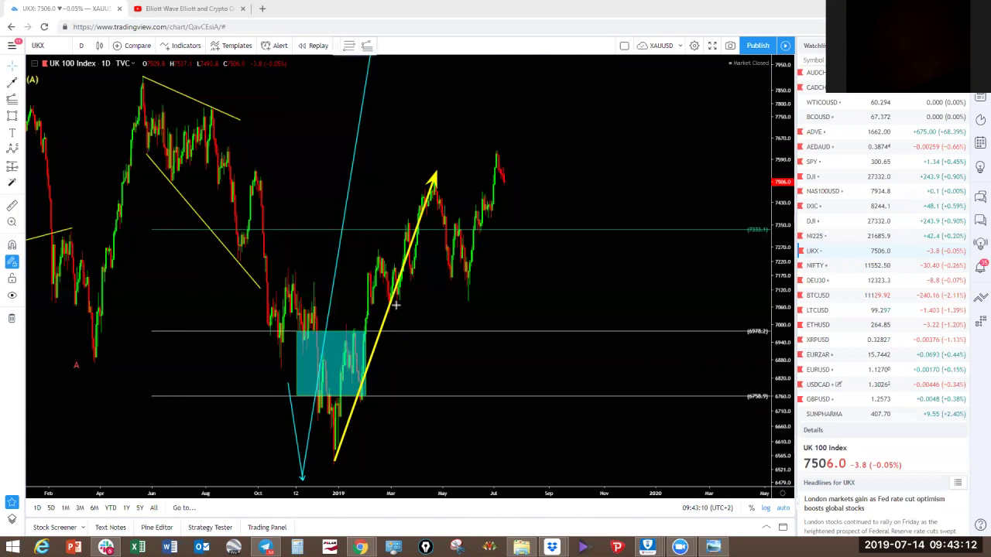
pyautogui.click(568, 12)
pyautogui.moveTo(331, 458)
pyautogui.mouseDown()
pyautogui.moveTo(400, 300)
pyautogui.moveTo(432, 187)
pyautogui.moveTo(492, 150)
pyautogui.moveTo(432, 178)
pyautogui.moveTo(445, 262)
pyautogui.moveTo(456, 215)
pyautogui.mouseUp()
pyautogui.moveTo(457, 295); pyautogui.dragTo(472, 288)
# Undo the trial arrows and hide all saved drawings on the UKX chart.
pyautogui.hotkey('ctrl', 'z')
pyautogui.hotkey('ctrl', 'z')
pyautogui.hotkey('ctrl', 'z')
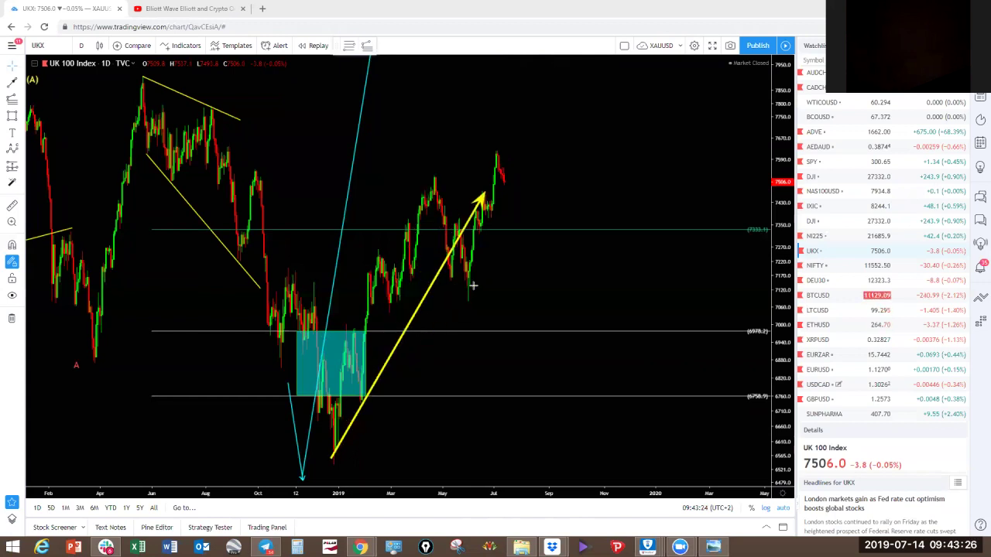
pyautogui.click(13, 297)
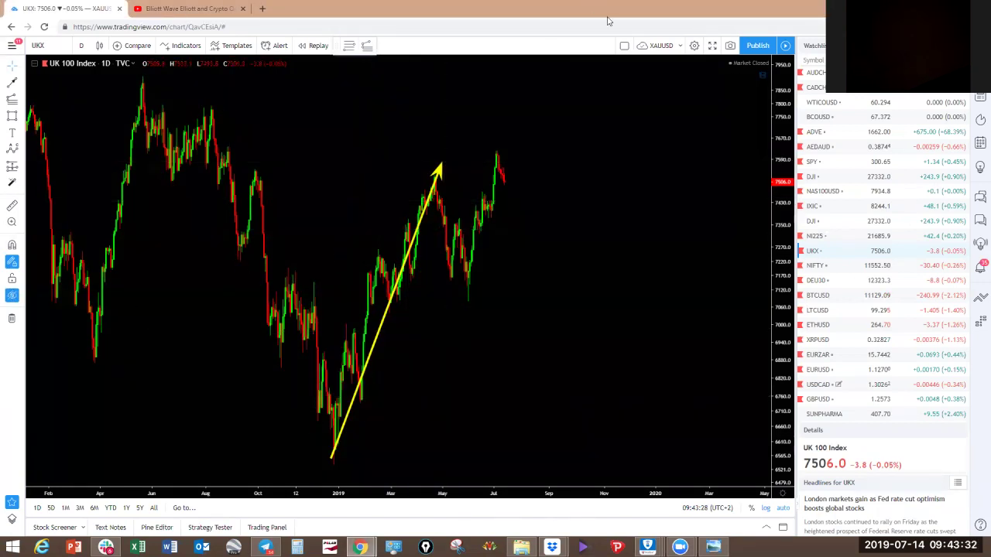
pyautogui.hotkey('ctrl', 'z')
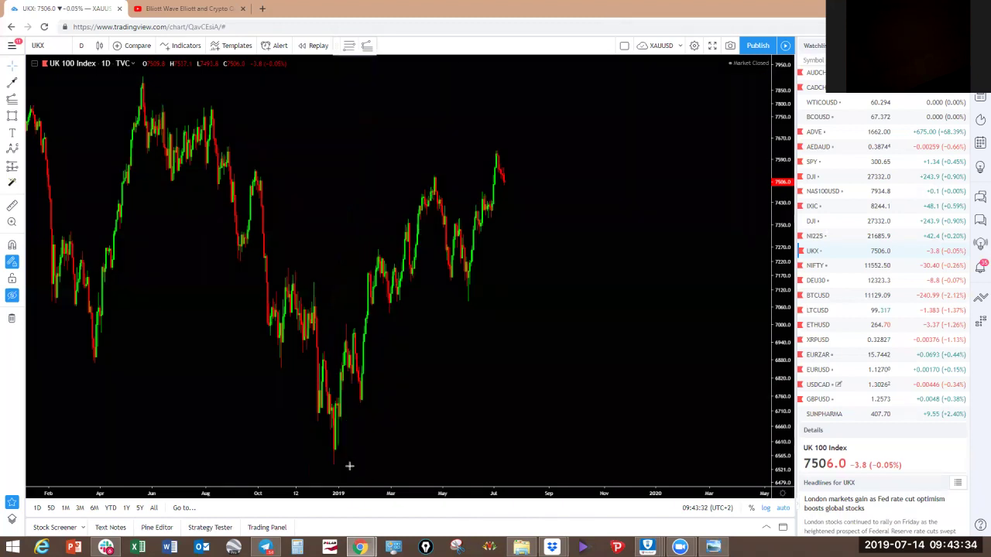
# Draw five alternating arrows from UKX's late-2018 low to its July 2019 high, and sketch a sideways correction followed by a stepped rally.
pyautogui.moveTo(331, 464)
pyautogui.mouseDown()
pyautogui.moveTo(344, 316)
pyautogui.moveTo(361, 403)
pyautogui.moveTo(432, 178)
pyautogui.mouseUp()
pyautogui.moveTo(432, 179); pyautogui.dragTo(436, 202)
pyautogui.moveTo(461, 295); pyautogui.dragTo(495, 147)
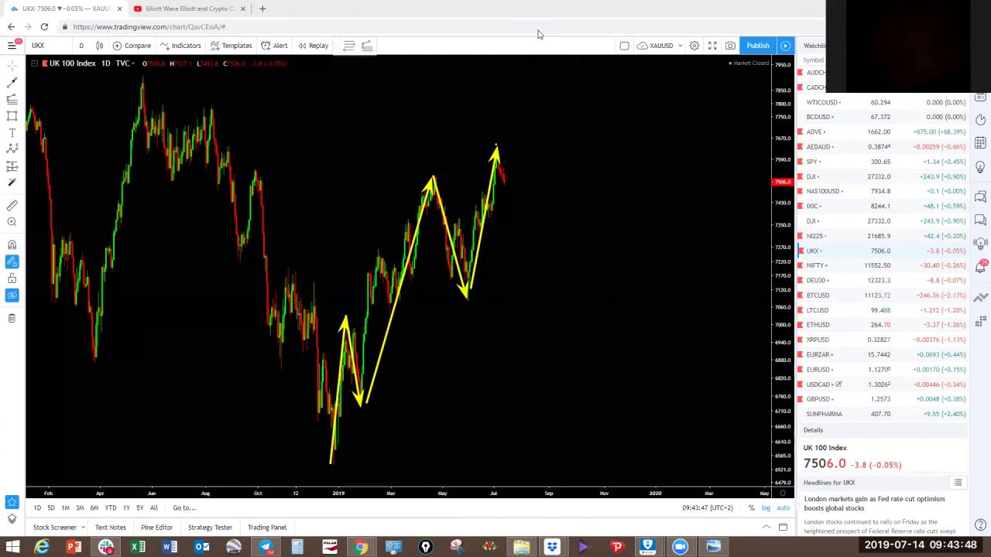
pyautogui.moveTo(509, 184)
pyautogui.mouseDown()
pyautogui.moveTo(529, 173)
pyautogui.moveTo(535, 203)
pyautogui.mouseUp()
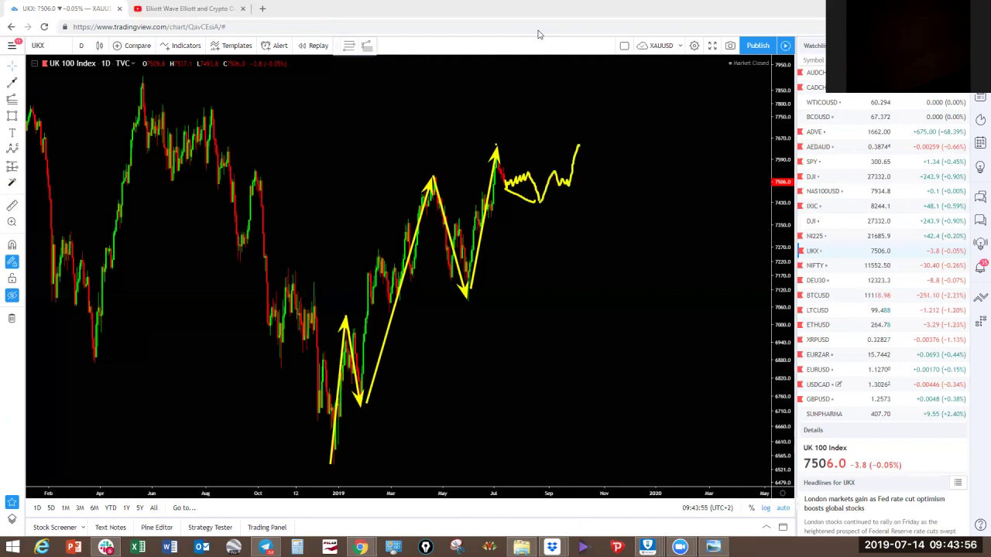
pyautogui.moveTo(593, 199); pyautogui.dragTo(634, 87)
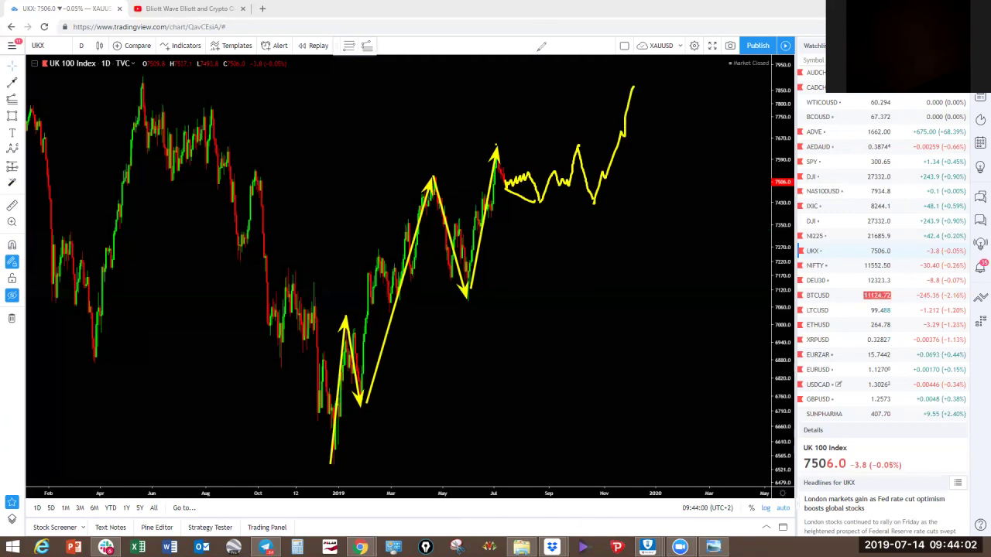
# Number the ends of the five arrow legs 1 to 5 by hand on the UKX chart, and erase all the markup.
pyautogui.moveTo(343, 294); pyautogui.dragTo(343, 306)
pyautogui.moveTo(366, 417); pyautogui.dragTo(399, 424)
pyautogui.moveTo(428, 125); pyautogui.dragTo(444, 168)
pyautogui.moveTo(470, 311); pyautogui.dragTo(479, 320)
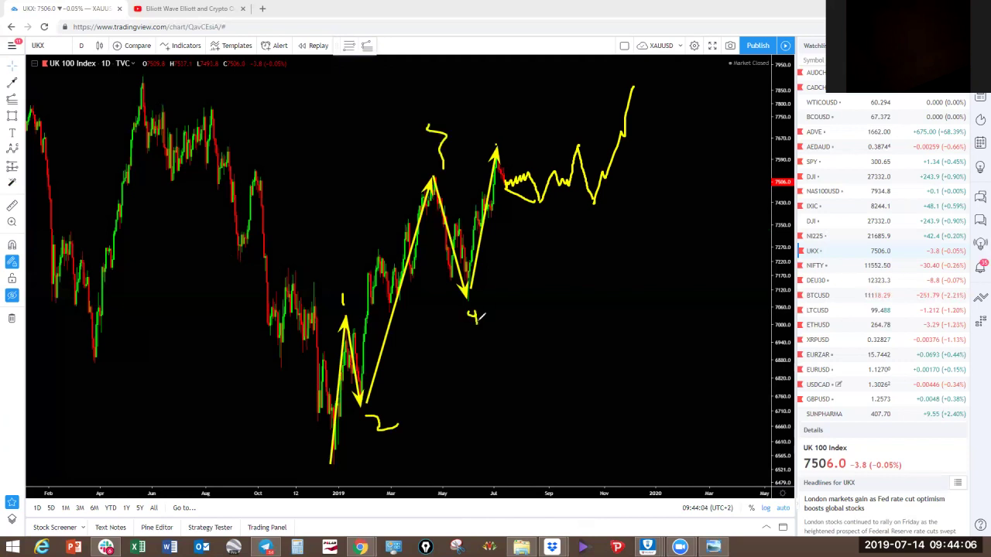
pyautogui.moveTo(500, 107); pyautogui.dragTo(502, 140)
pyautogui.press('Escape')
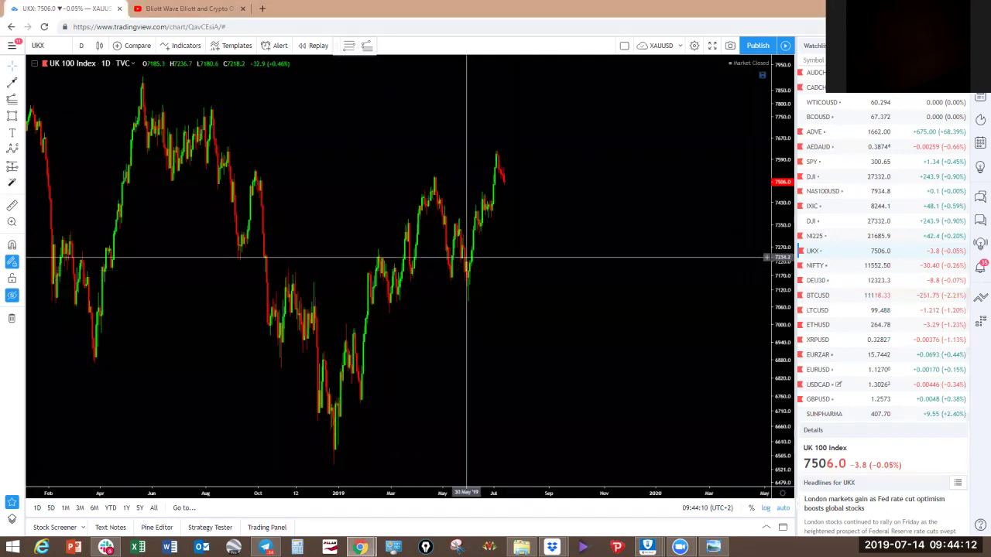
# Switch the UKX chart to the 4-hour interval, and sketch a narrow sideways range with a drop after the latest price, then erase it.
pyautogui.click(82, 45)
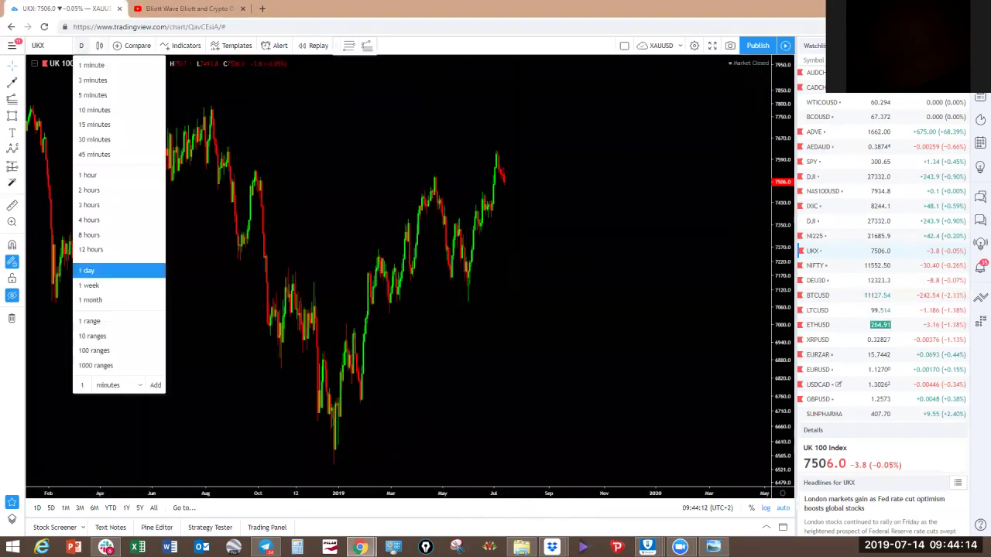
pyautogui.click(93, 220)
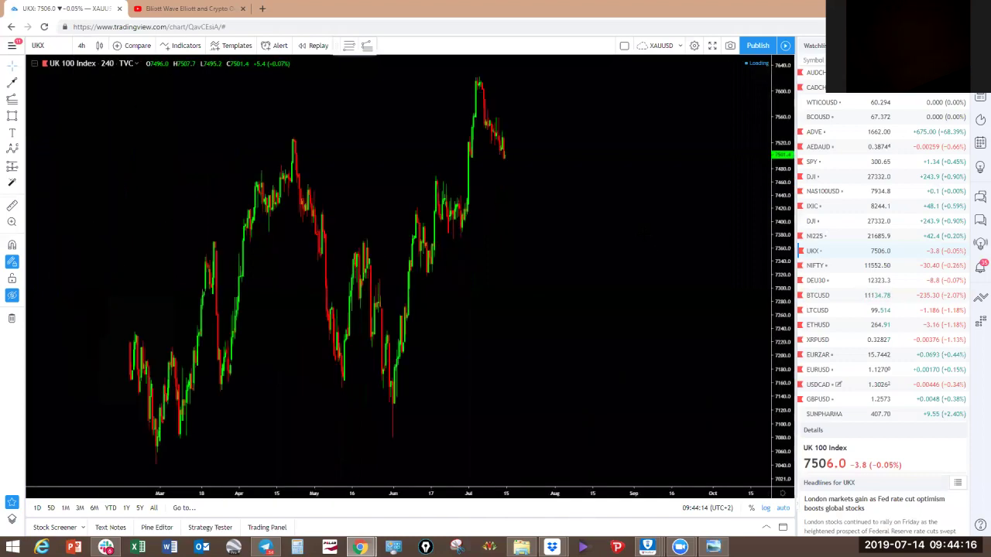
pyautogui.scroll(2, 642, 206)
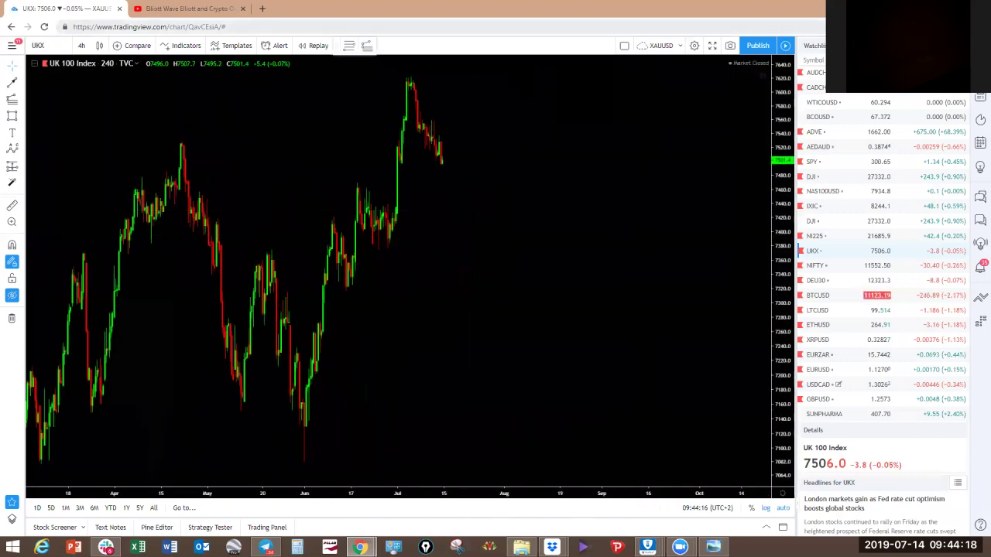
pyautogui.moveTo(443, 161)
pyautogui.mouseDown()
pyautogui.moveTo(480, 156)
pyautogui.moveTo(458, 160)
pyautogui.moveTo(494, 184)
pyautogui.moveTo(506, 224)
pyautogui.mouseUp()
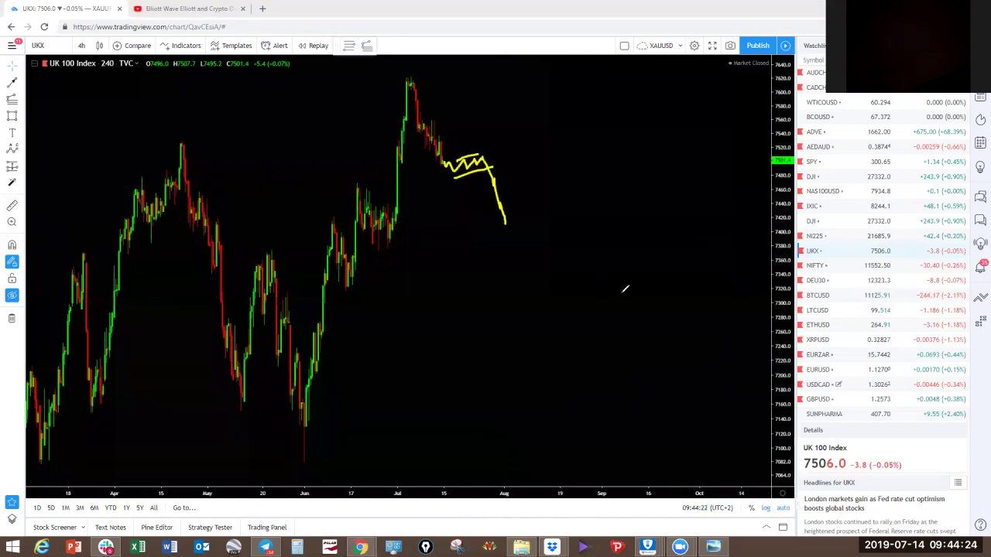
pyautogui.click(634, 44)
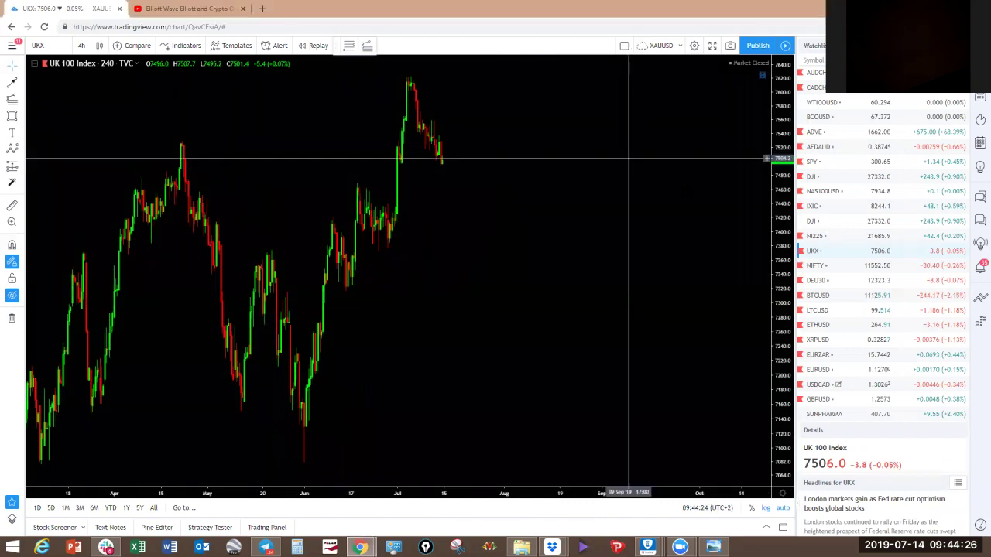
# Open the Nifty 50 chart and sketch its decline from the June high as down, up and down legs.
pyautogui.click(815, 266)
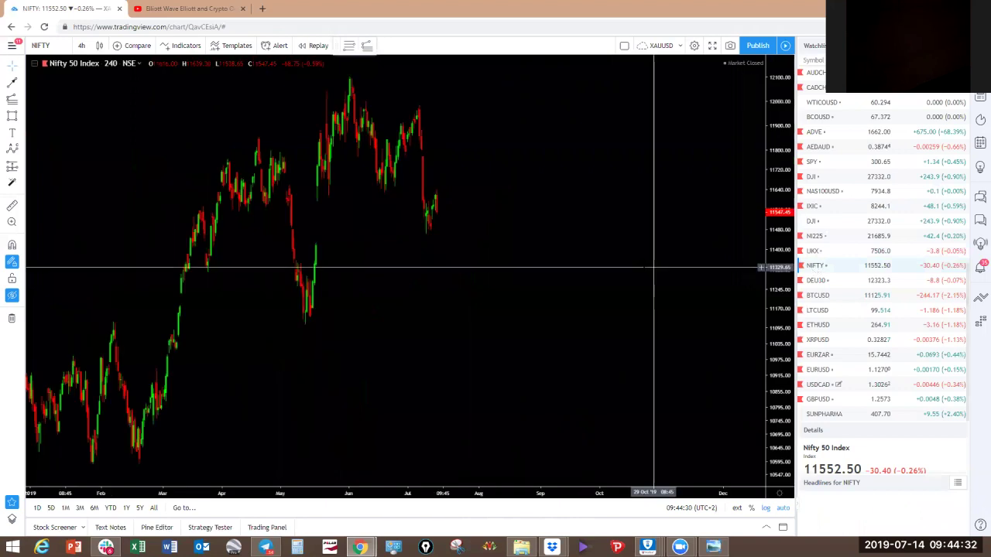
pyautogui.moveTo(537, 173); pyautogui.dragTo(598, 179)
pyautogui.moveTo(782, 117); pyautogui.dragTo(782, 175)
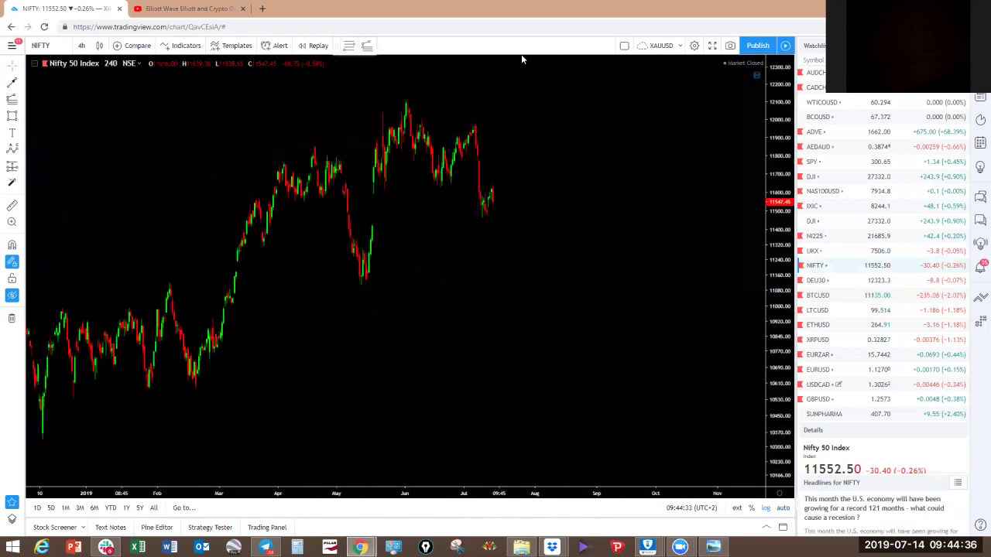
pyautogui.moveTo(440, 192); pyautogui.dragTo(474, 129)
pyautogui.moveTo(397, 107)
pyautogui.mouseDown()
pyautogui.moveTo(424, 158)
pyautogui.moveTo(451, 162)
pyautogui.moveTo(464, 128)
pyautogui.moveTo(495, 240)
pyautogui.mouseUp()
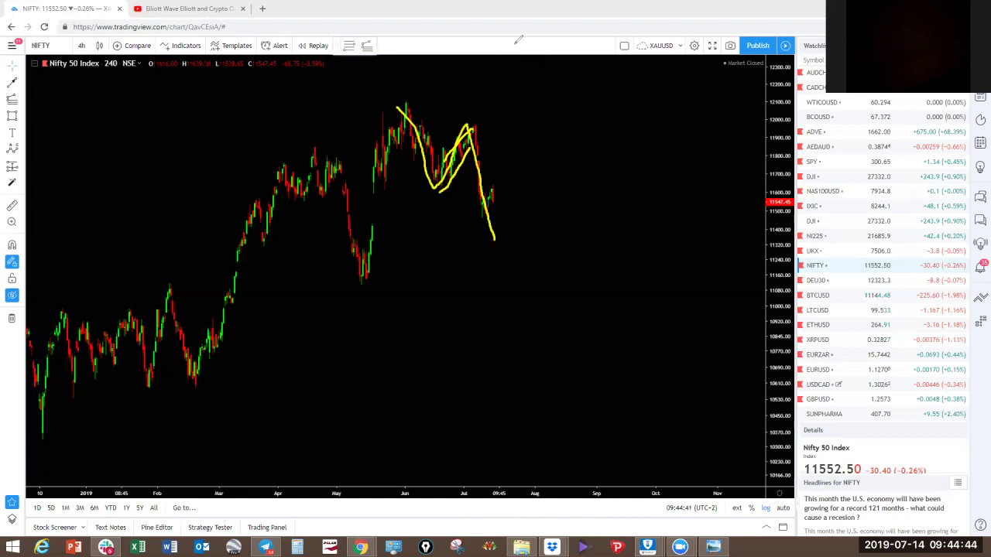
# Mark the small July rebound on the Nifty chart, show the saved drawings, sketch a rally from the target box, and erase the markup.
pyautogui.moveTo(490, 208); pyautogui.dragTo(498, 195)
pyautogui.moveTo(481, 201)
pyautogui.mouseDown()
pyautogui.moveTo(495, 186)
pyautogui.moveTo(497, 218)
pyautogui.mouseUp()
pyautogui.click(11, 295)
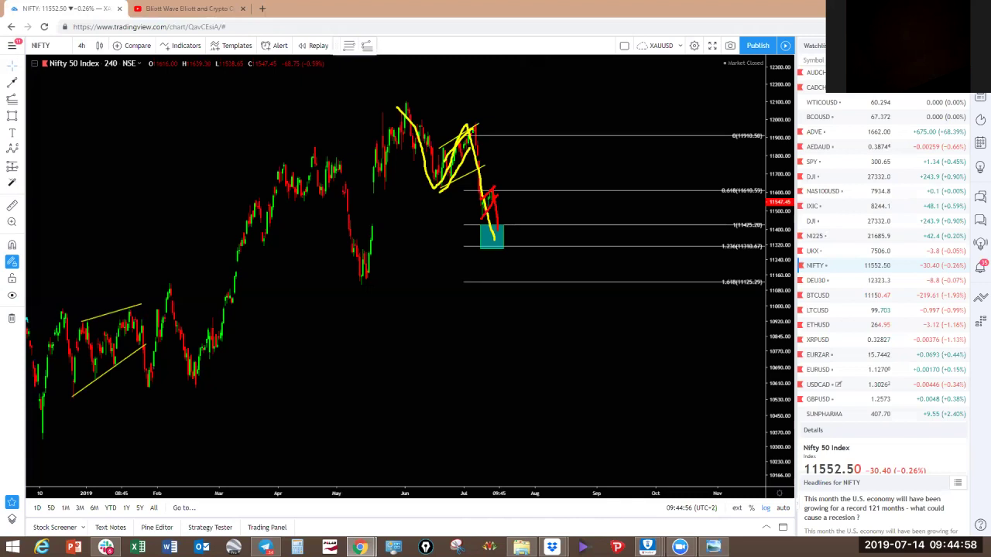
pyautogui.moveTo(494, 245); pyautogui.dragTo(542, 105)
pyautogui.press('Escape')
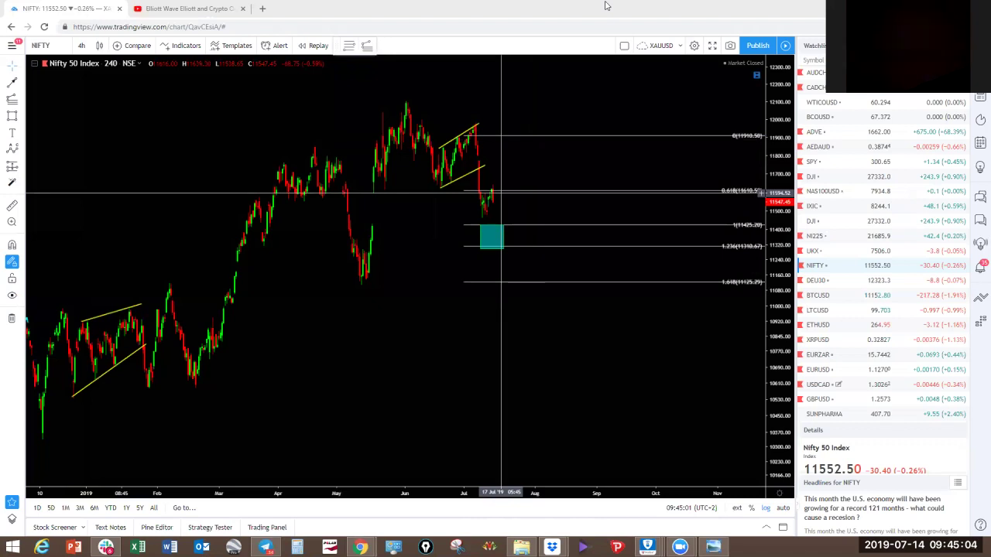
# Outline Nifty's small July rebound, sketch the decline into the target box and a rally to about 11,900, then erase the markup.
pyautogui.moveTo(481, 220); pyautogui.dragTo(495, 206)
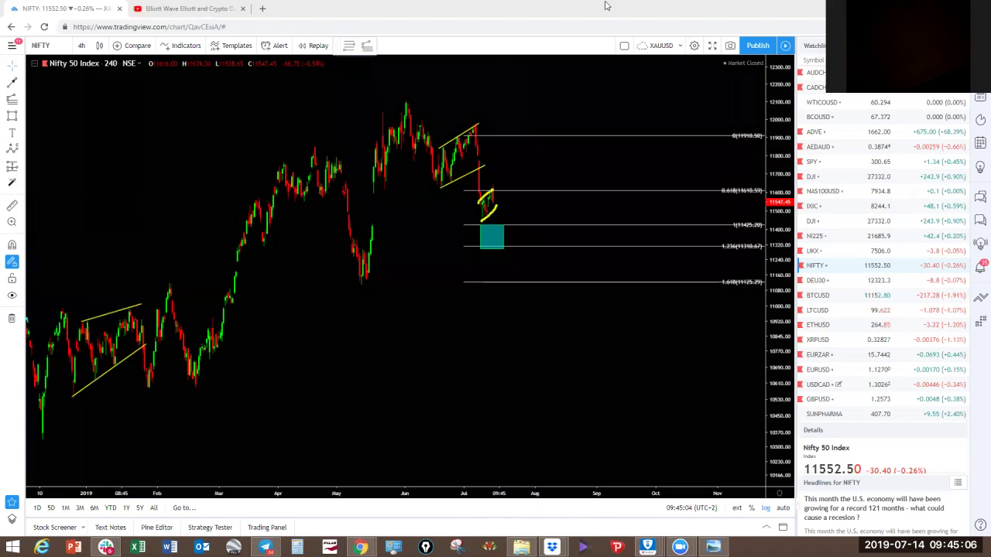
pyautogui.moveTo(495, 203); pyautogui.dragTo(503, 240)
pyautogui.moveTo(403, 104)
pyautogui.mouseDown()
pyautogui.moveTo(435, 186)
pyautogui.moveTo(476, 138)
pyautogui.moveTo(500, 231)
pyautogui.moveTo(527, 159)
pyautogui.moveTo(546, 136)
pyautogui.mouseUp()
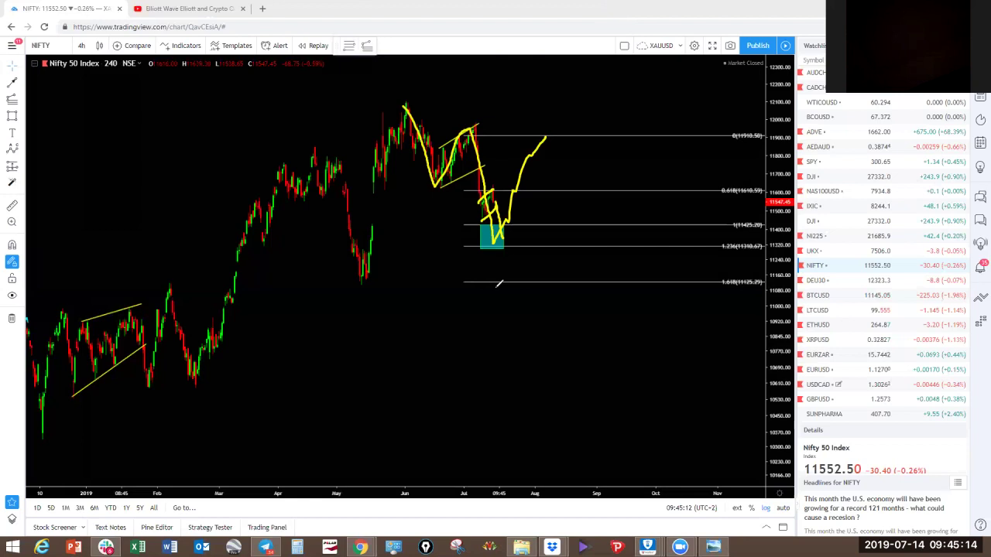
pyautogui.click(629, 19)
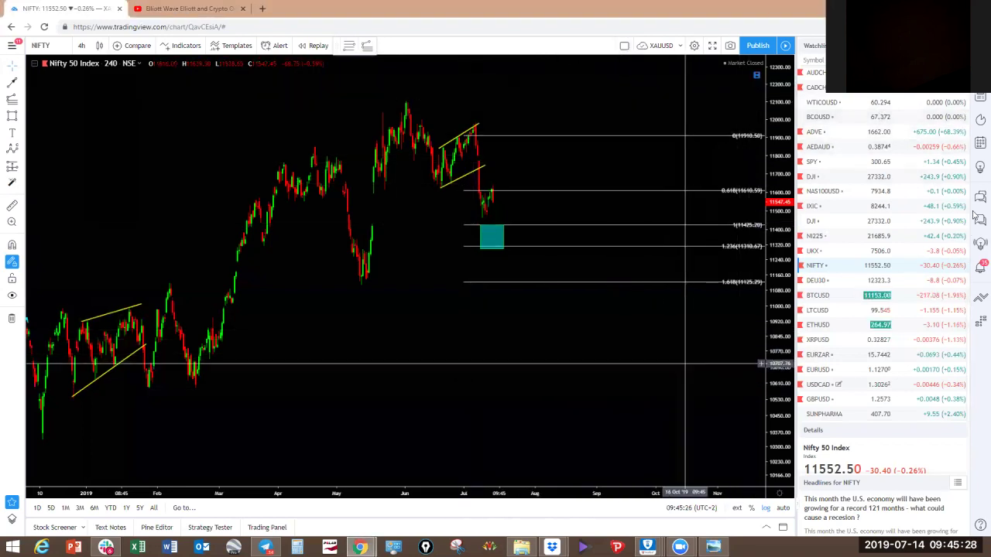
# Open the EURUSD chart and review its wave count and projected path on the daily interval.
pyautogui.scroll(-10, 858, 174)
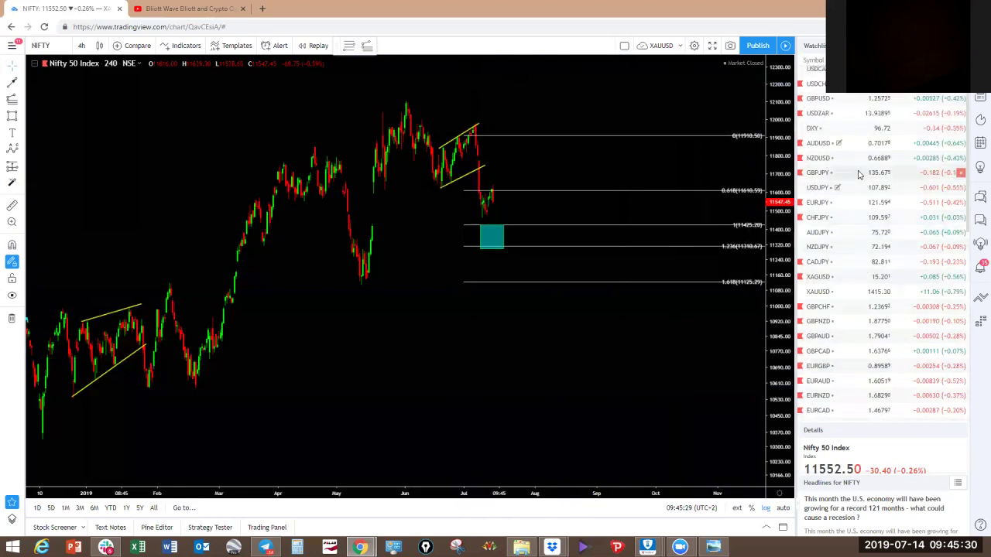
pyautogui.scroll(1, 828, 101)
pyautogui.click(822, 73)
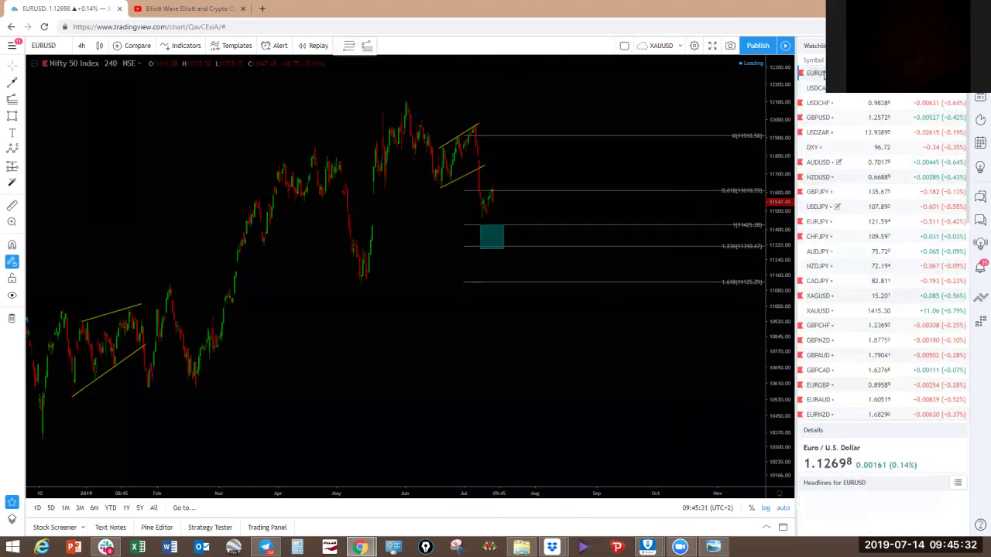
pyautogui.moveTo(782, 173); pyautogui.dragTo(782, 293)
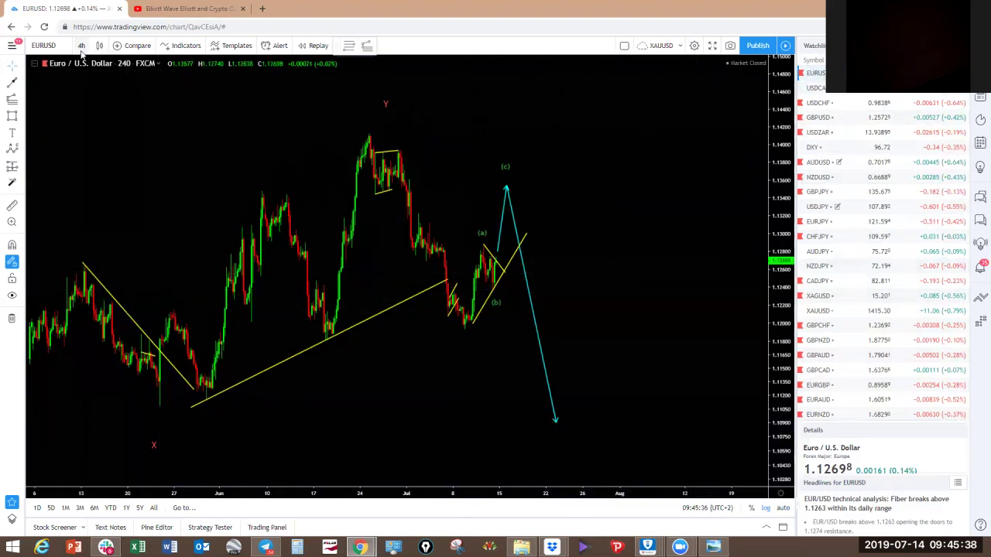
pyautogui.click(81, 45)
pyautogui.click(91, 268)
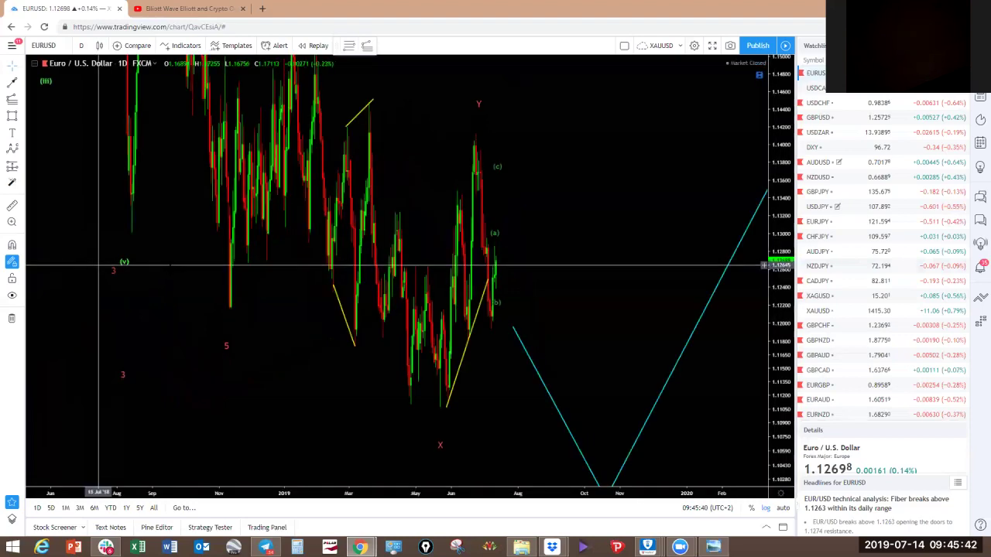
pyautogui.scroll(-5, 631, 217)
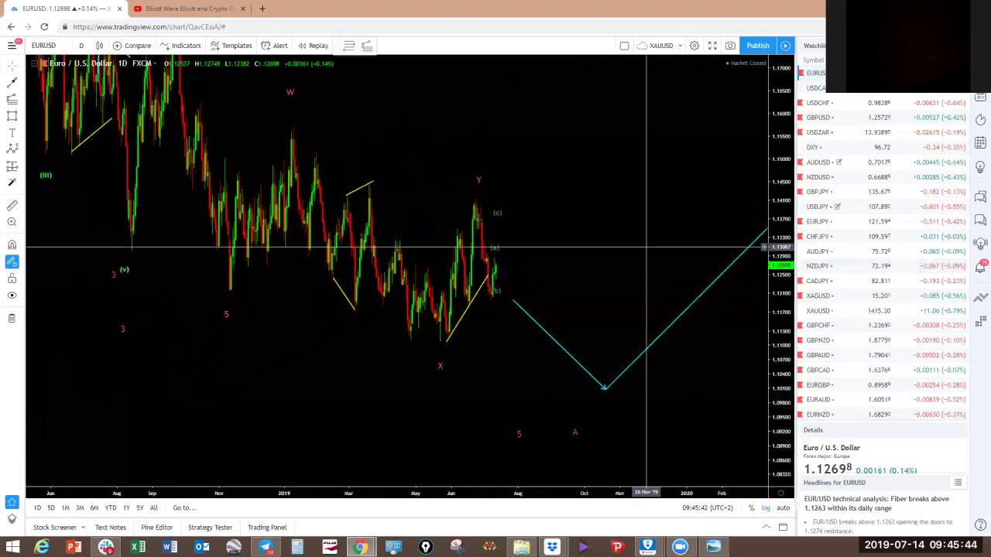
pyautogui.scroll(-4, 639, 215)
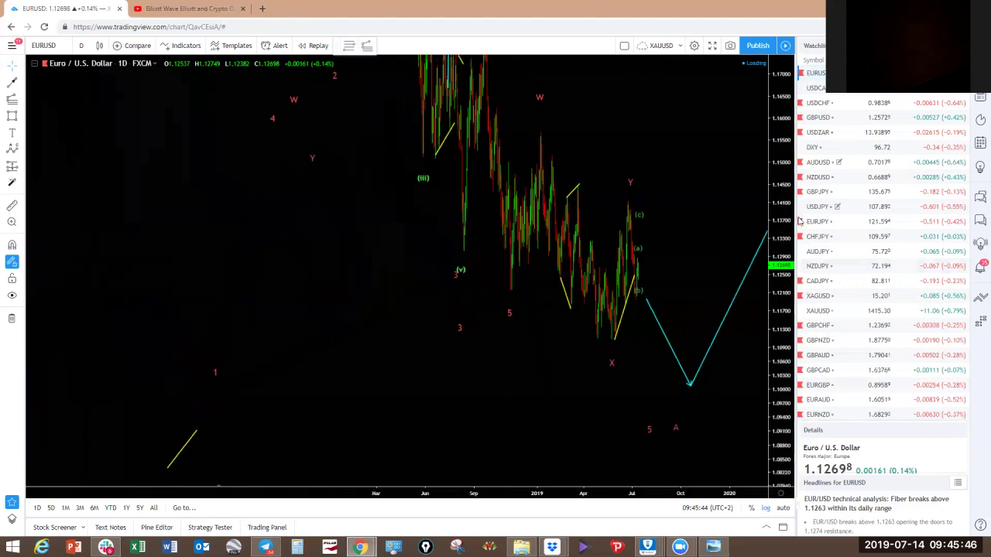
pyautogui.scroll(-4, 646, 214)
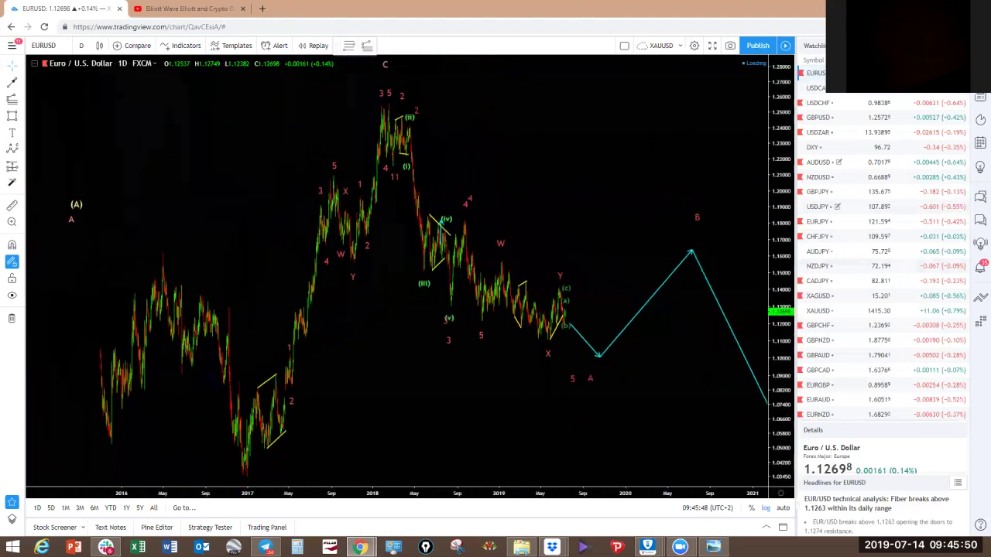
pyautogui.moveTo(643, 190); pyautogui.dragTo(512, 174)
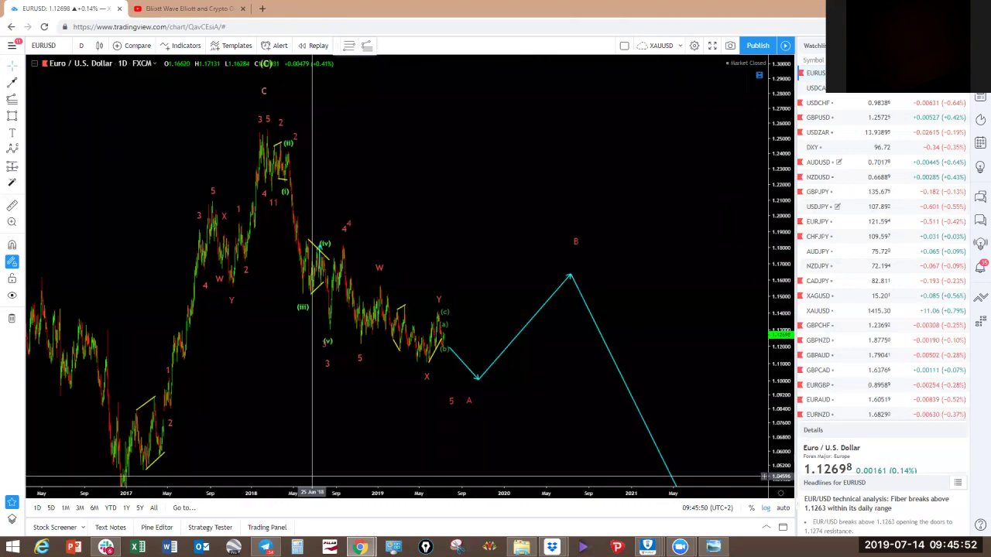
# Switch to Slack and open the pinned weekly EURUSD chart image in the #eurusd channel.
pyautogui.click(107, 547)
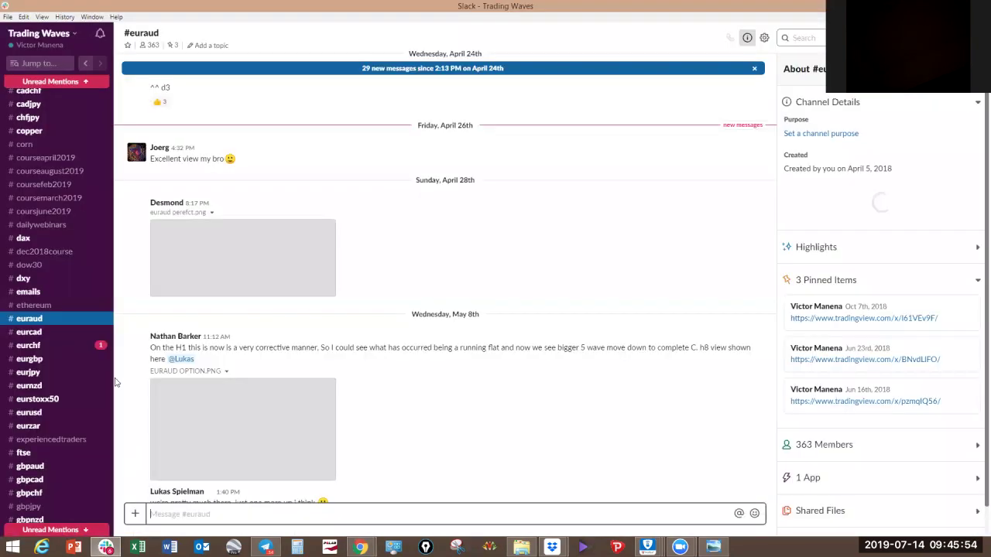
pyautogui.scroll(-3, 31, 340)
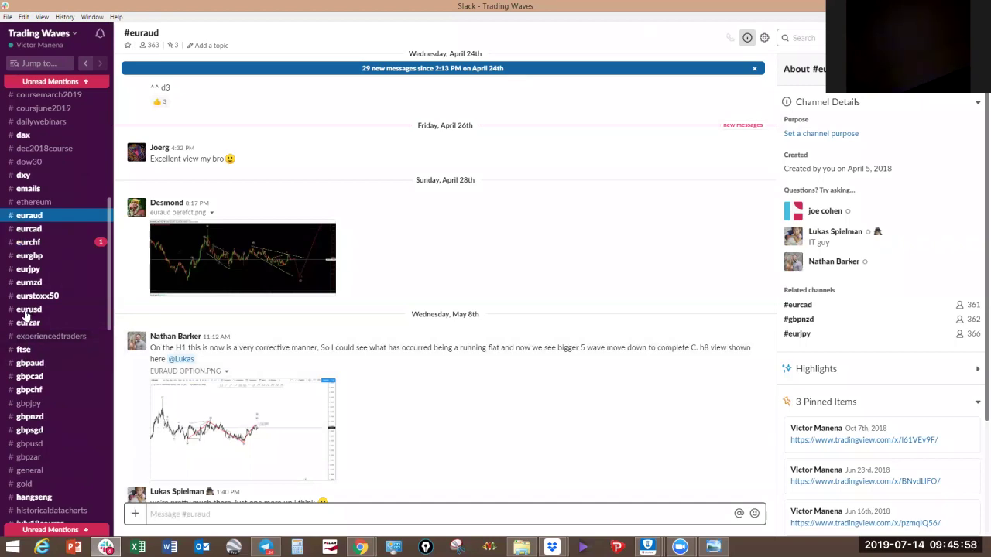
pyautogui.click(29, 310)
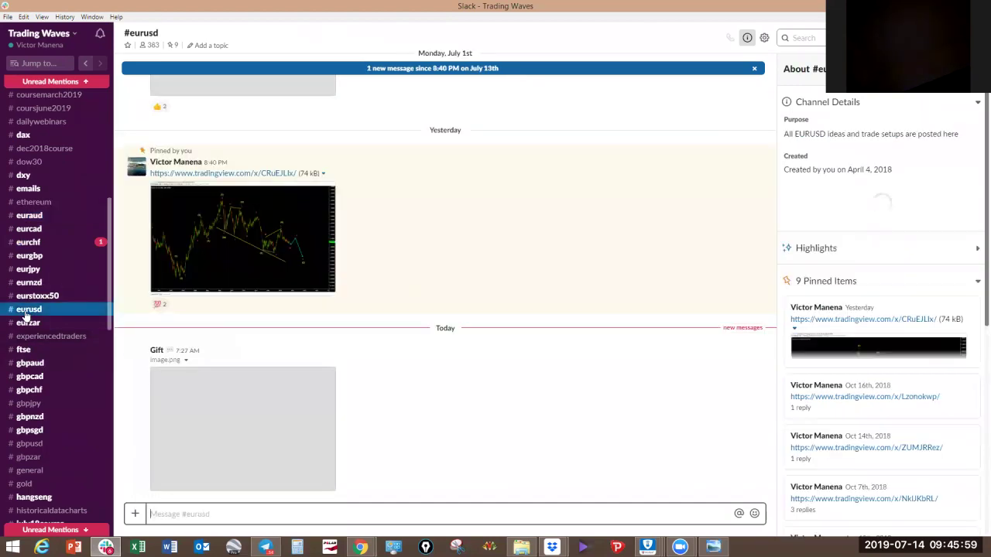
pyautogui.click(302, 322)
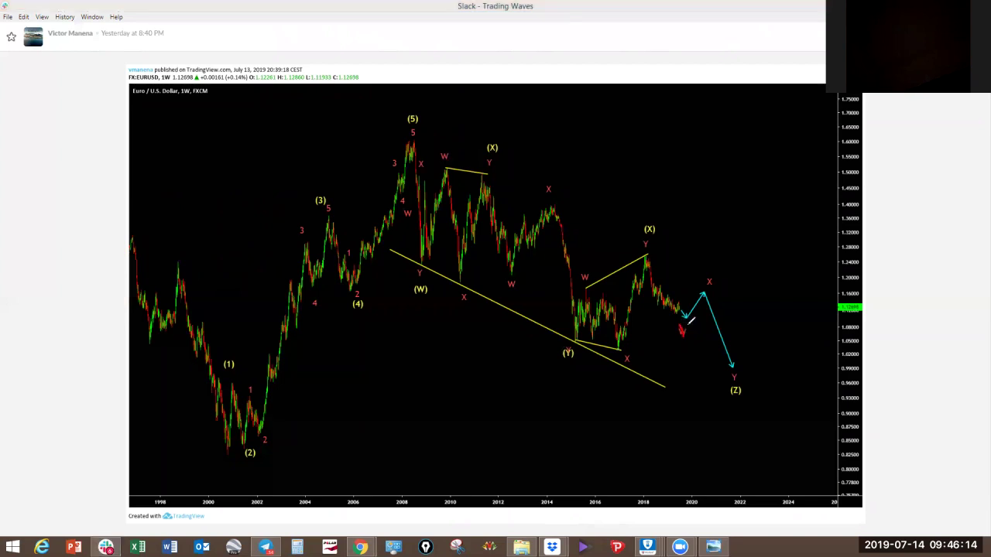
# Letter the turns of the projected zigzag A, B and C by hand on the chart image, and close the image.
pyautogui.moveTo(712, 272); pyautogui.dragTo(711, 285)
pyautogui.moveTo(744, 372); pyautogui.dragTo(747, 382)
pyautogui.press('Escape')
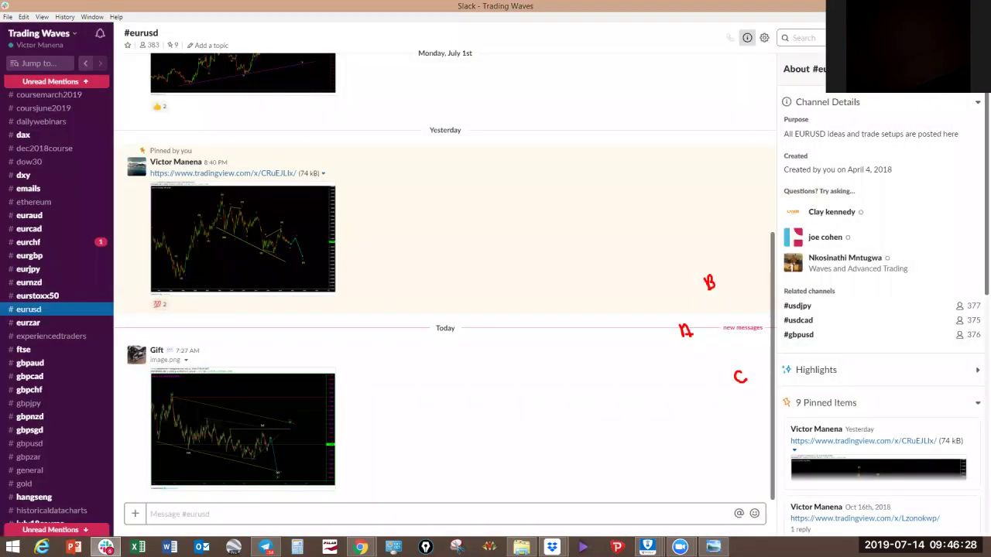
# Return to TradingView, switch the EURUSD chart to the weekly interval, and erase the handwritten letters.
pyautogui.hotkey('alt', 'Tab')
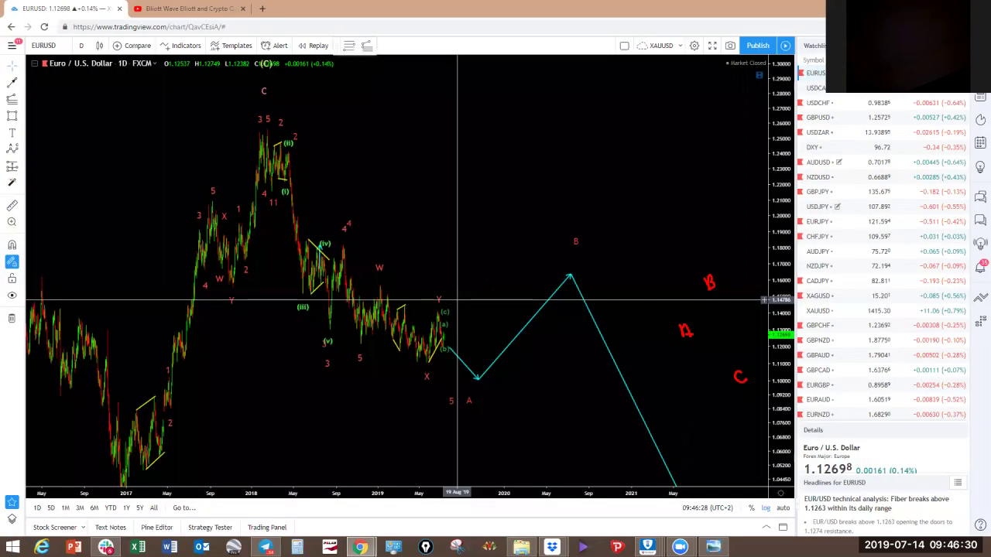
pyautogui.scroll(2, 434, 279)
pyautogui.click(81, 46)
pyautogui.click(82, 46)
pyautogui.click(81, 46)
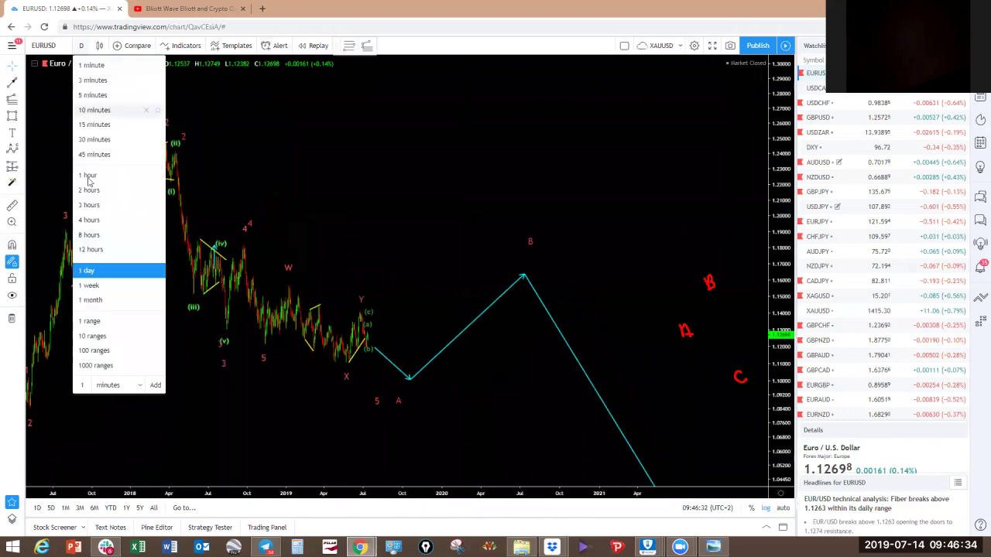
pyautogui.click(99, 286)
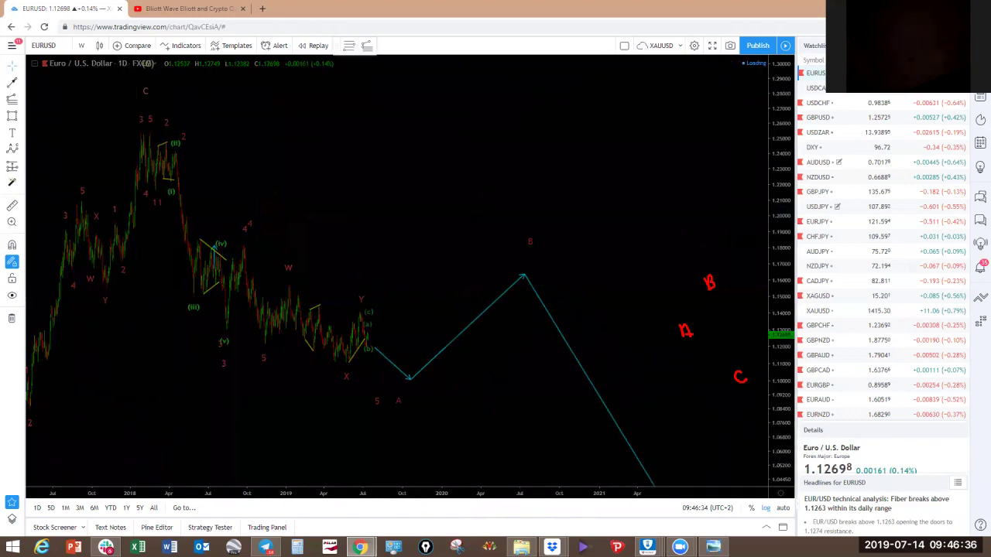
pyautogui.moveTo(624, 325); pyautogui.dragTo(698, 283)
pyautogui.click(624, 36)
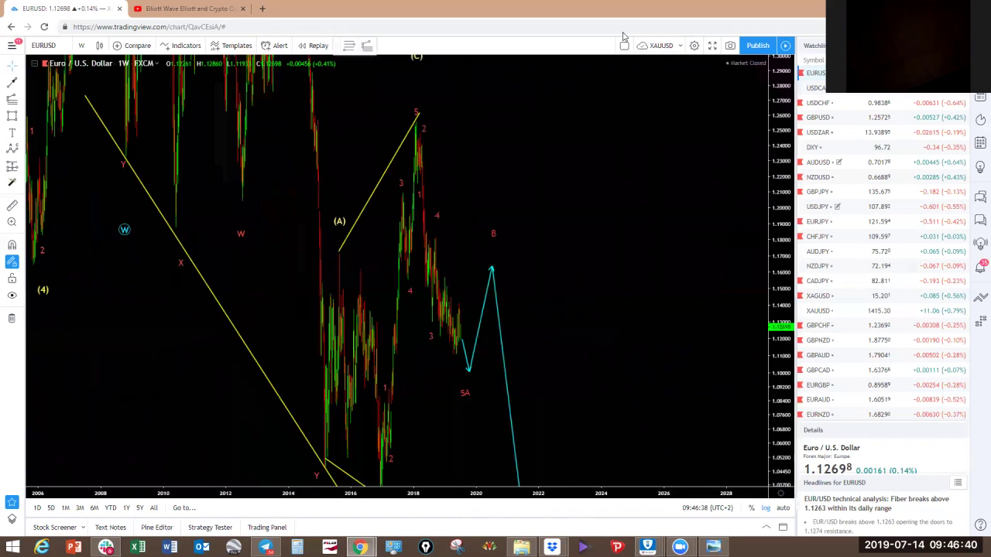
# Move the wave 5 label of EURUSD's decline from beside wave A to the late-2018 low.
pyautogui.scroll(4, 692, 183)
pyautogui.moveTo(464, 261); pyautogui.dragTo(737, 225)
pyautogui.moveTo(783, 181); pyautogui.dragTo(785, 304)
pyautogui.scroll(4, 691, 192)
pyautogui.moveTo(558, 159); pyautogui.dragTo(583, 177)
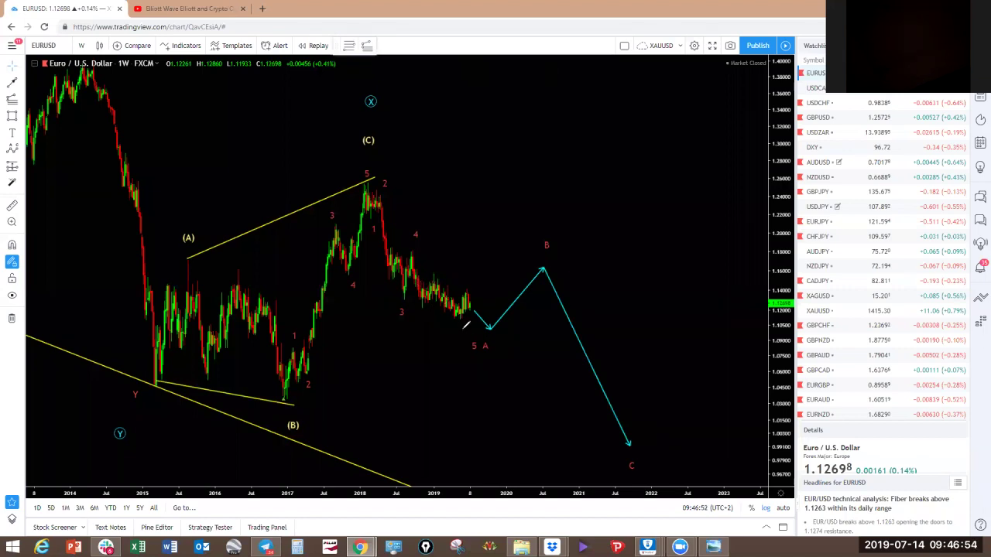
pyautogui.moveTo(473, 341); pyautogui.dragTo(419, 310)
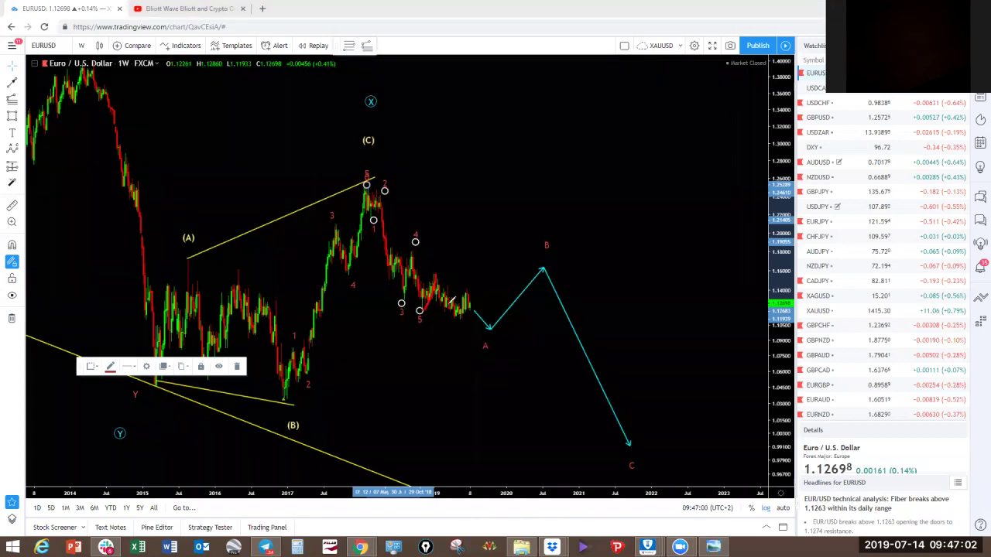
# Sketch a correction after the relocated wave 5 and a steep decline below wave A, then erase it and deselect the wave count.
pyautogui.moveTo(453, 283)
pyautogui.mouseDown()
pyautogui.moveTo(468, 290)
pyautogui.moveTo(455, 290)
pyautogui.moveTo(459, 327)
pyautogui.mouseUp()
pyautogui.moveTo(470, 291); pyautogui.dragTo(559, 458)
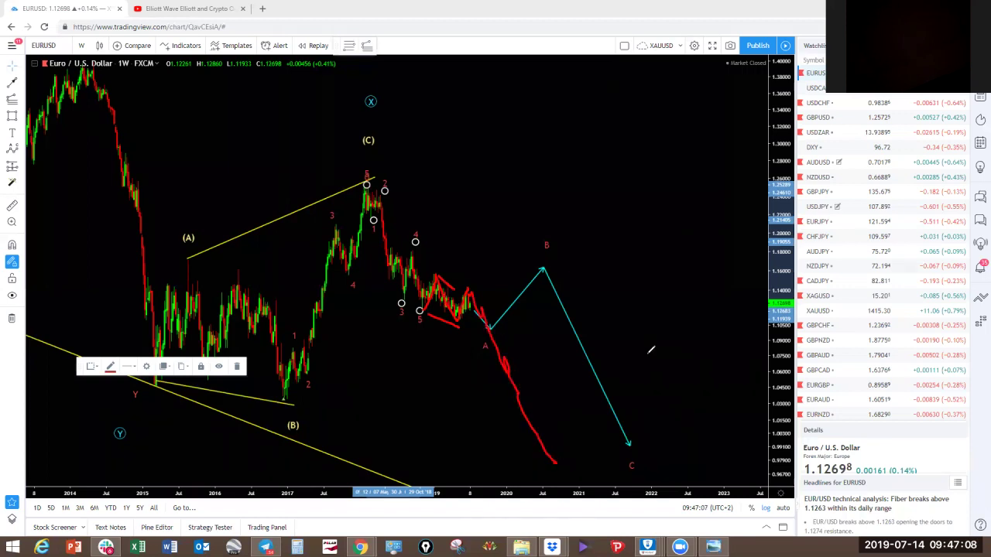
pyautogui.click(617, 39)
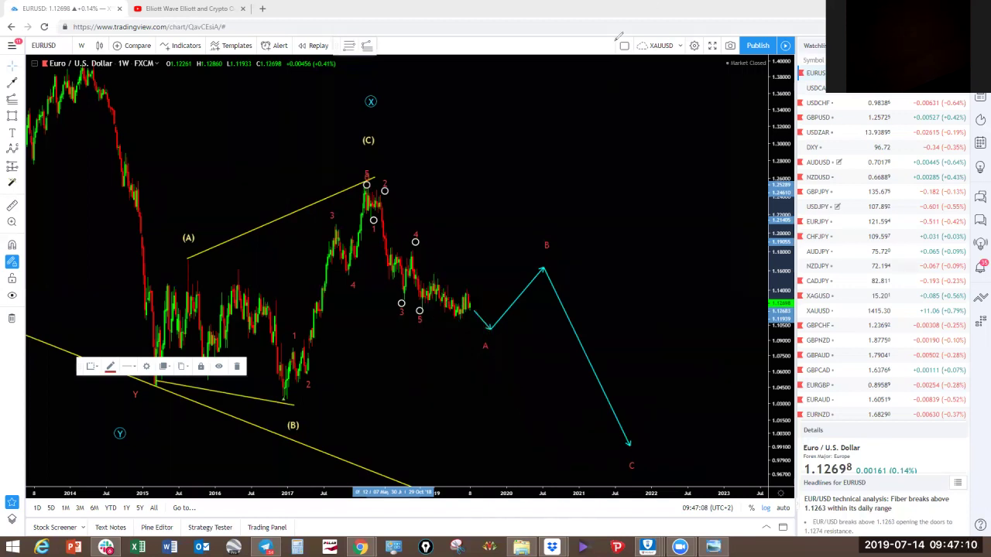
pyautogui.click(471, 141)
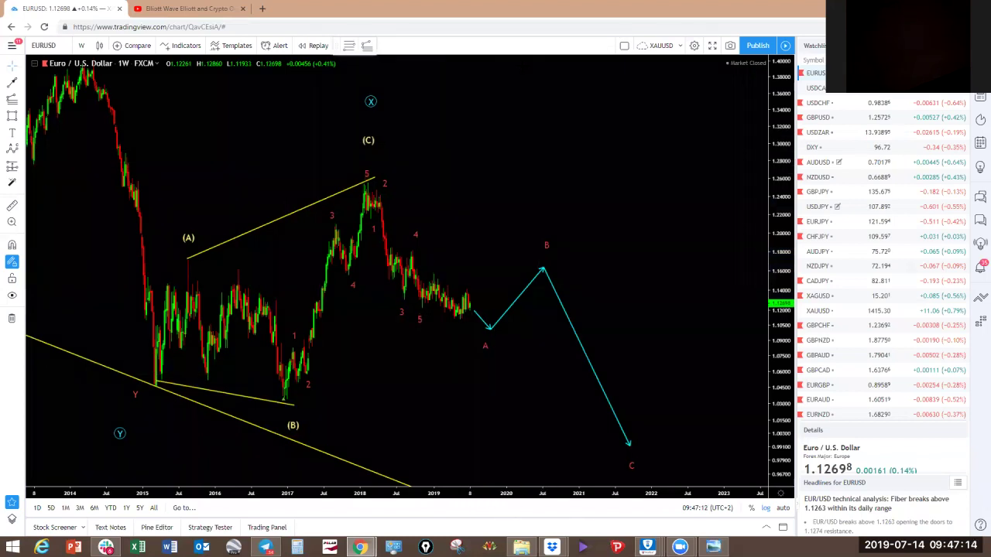
# Draw red arrows along EURUSD's 2018 decline to wave 3, and two blue converging lines around the price action from waves 3 and 4.
pyautogui.moveTo(370, 177)
pyautogui.mouseDown()
pyautogui.moveTo(394, 259)
pyautogui.moveTo(370, 216)
pyautogui.moveTo(386, 279)
pyautogui.mouseUp()
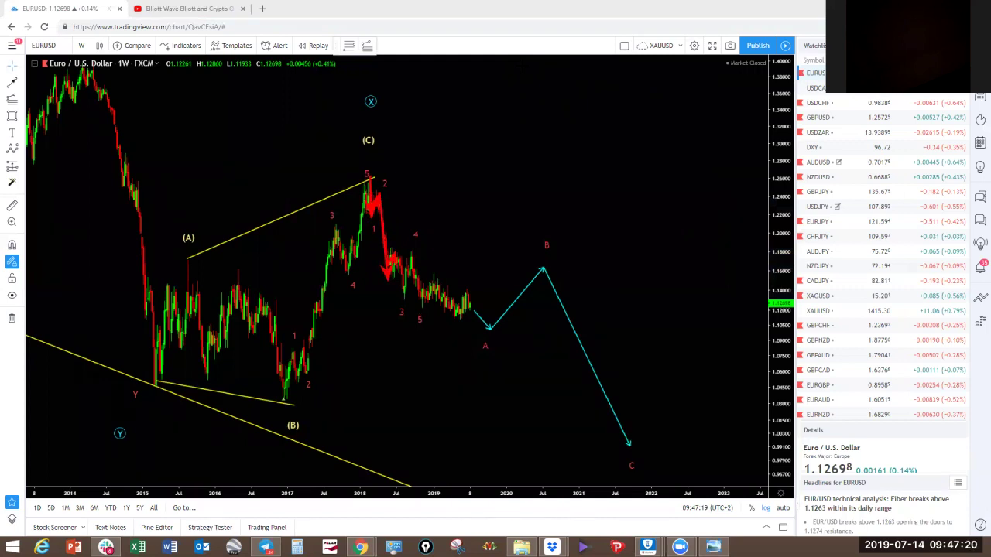
pyautogui.moveTo(393, 255); pyautogui.dragTo(403, 302)
pyautogui.moveTo(402, 297); pyautogui.dragTo(492, 339)
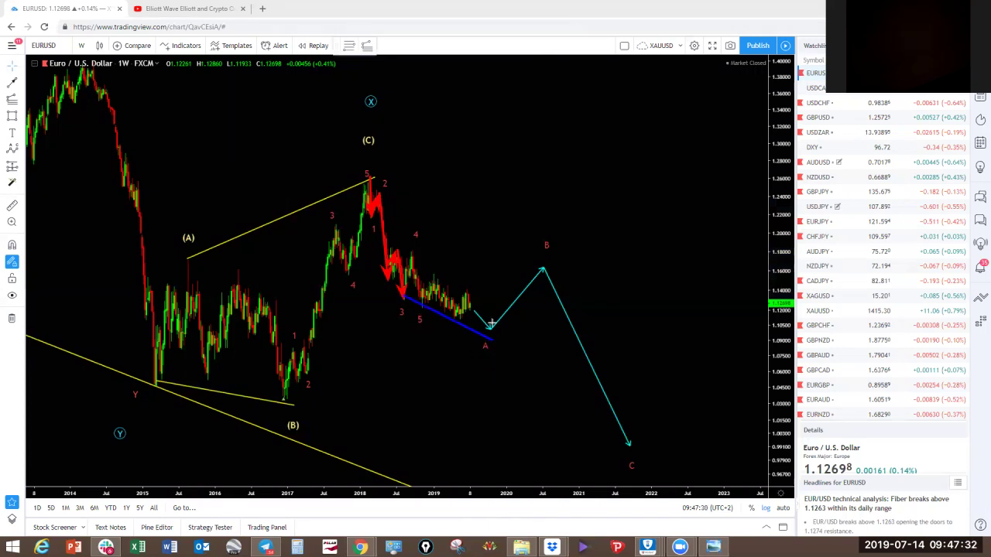
pyautogui.moveTo(414, 248); pyautogui.dragTo(512, 325)
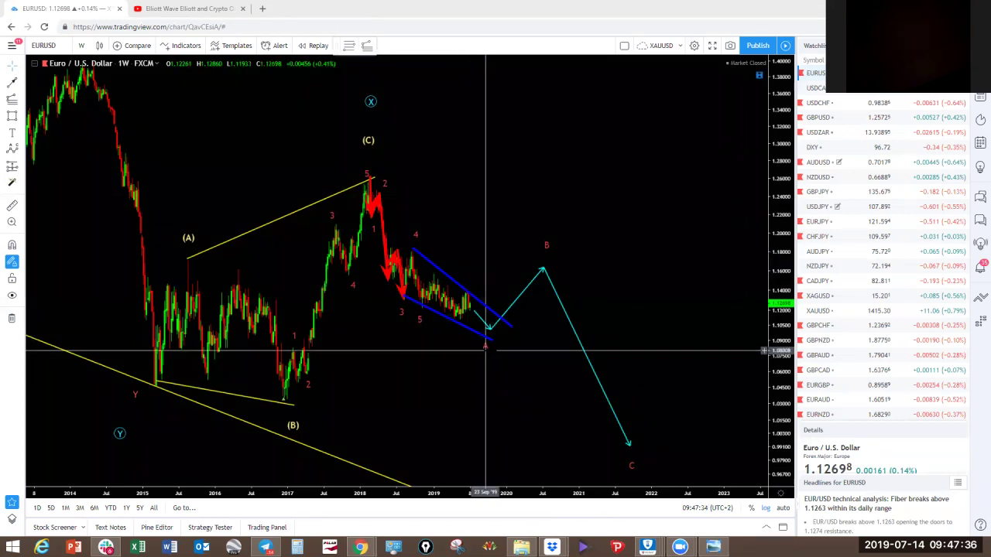
# Lower EURUSD's projected wave A label and move the decline's wave 5 label to the end of the lower blue line.
pyautogui.moveTo(485, 346); pyautogui.dragTo(486, 378)
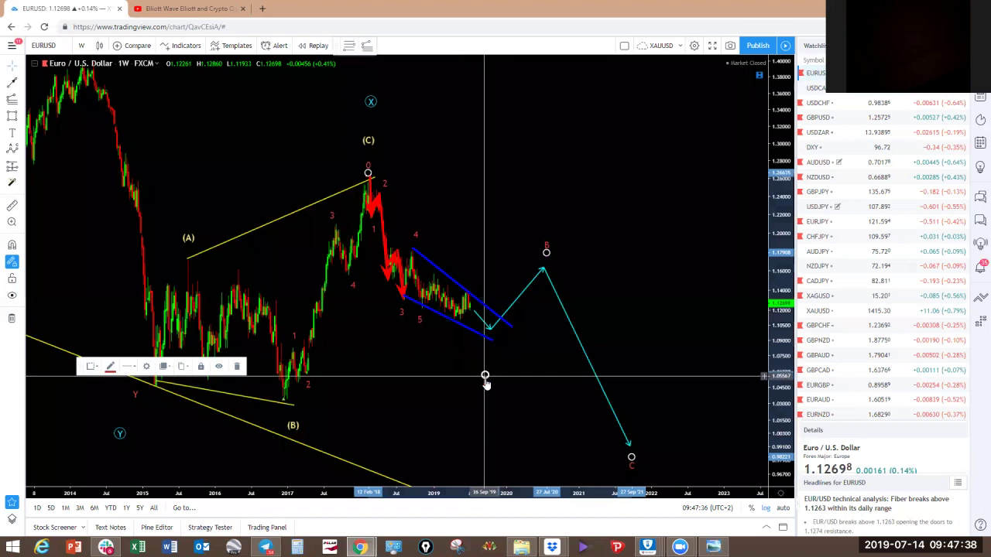
pyautogui.rightClick(487, 379)
pyautogui.moveTo(507, 368)
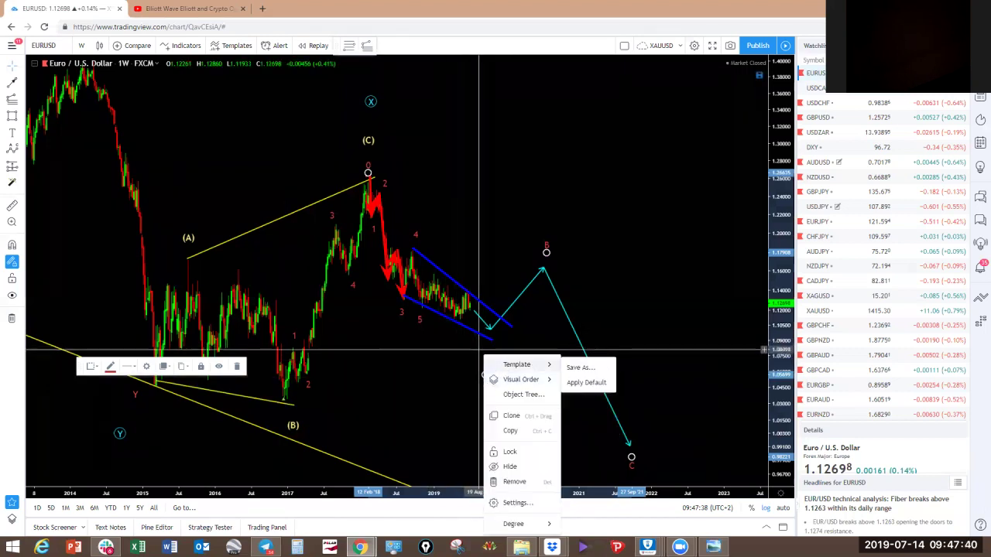
pyautogui.click(442, 372)
pyautogui.moveTo(418, 319)
pyautogui.mouseDown()
pyautogui.moveTo(466, 344)
pyautogui.moveTo(490, 341)
pyautogui.mouseUp()
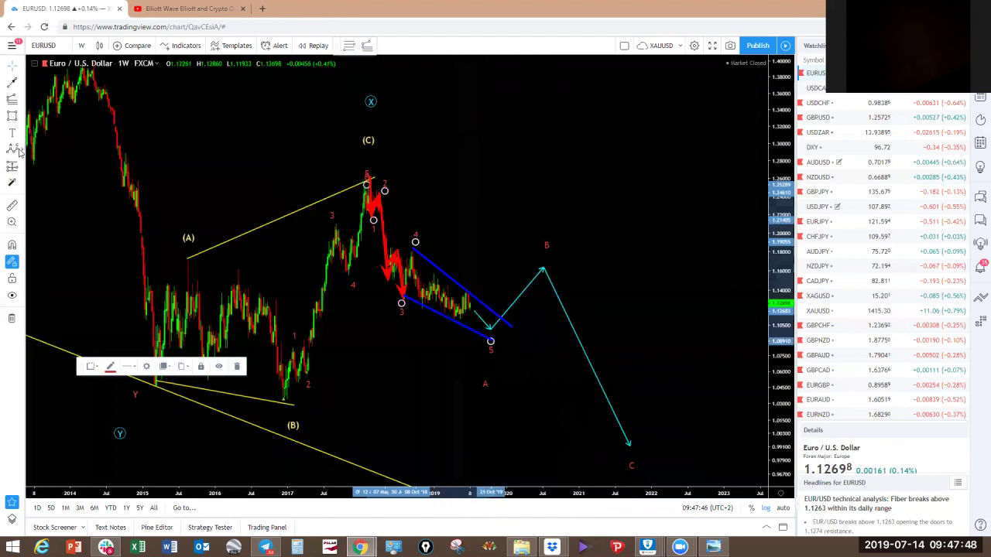
pyautogui.click(21, 151)
pyautogui.click(64, 263)
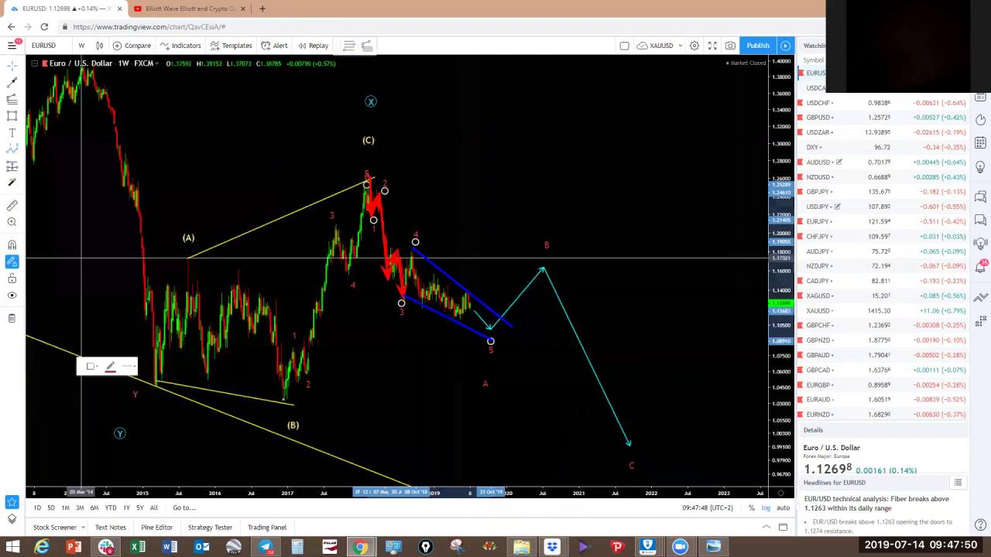
pyautogui.click(412, 249)
pyautogui.click(419, 308)
pyautogui.click(437, 267)
pyautogui.click(457, 326)
pyautogui.click(469, 293)
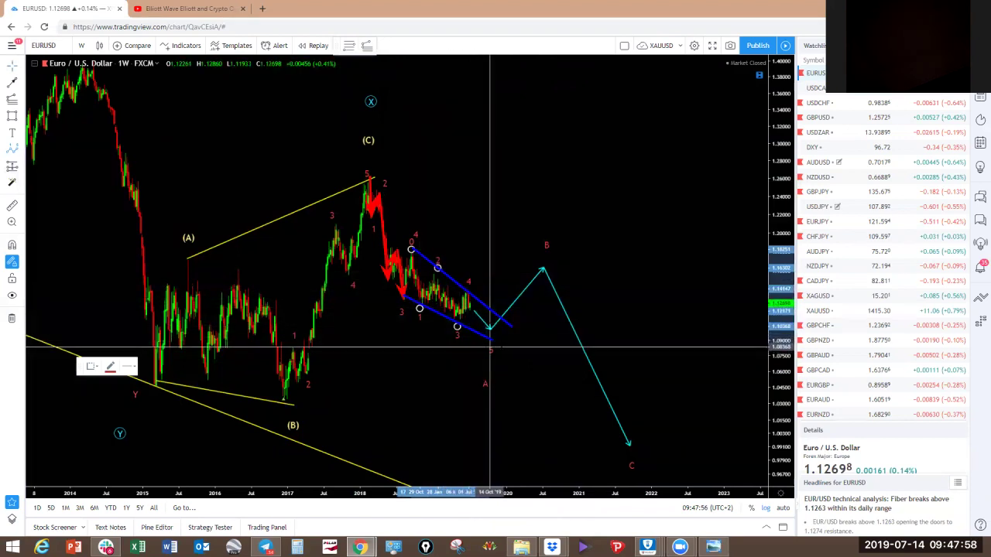
pyautogui.click(490, 342)
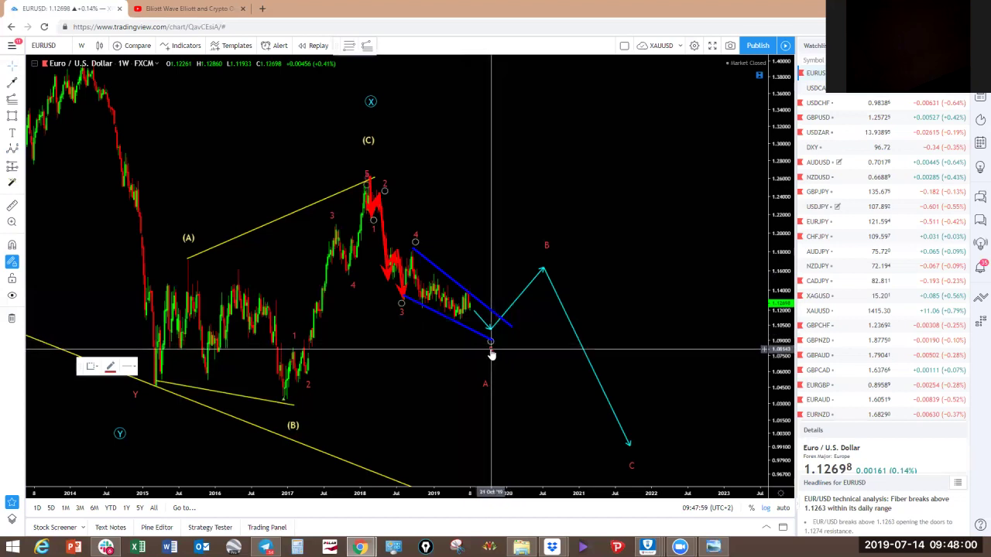
# Lower the wave 5 label slightly and place a five-wave Elliott impulse count between the blue lines, from the wave 4 high to October 2019.
pyautogui.click(490, 354)
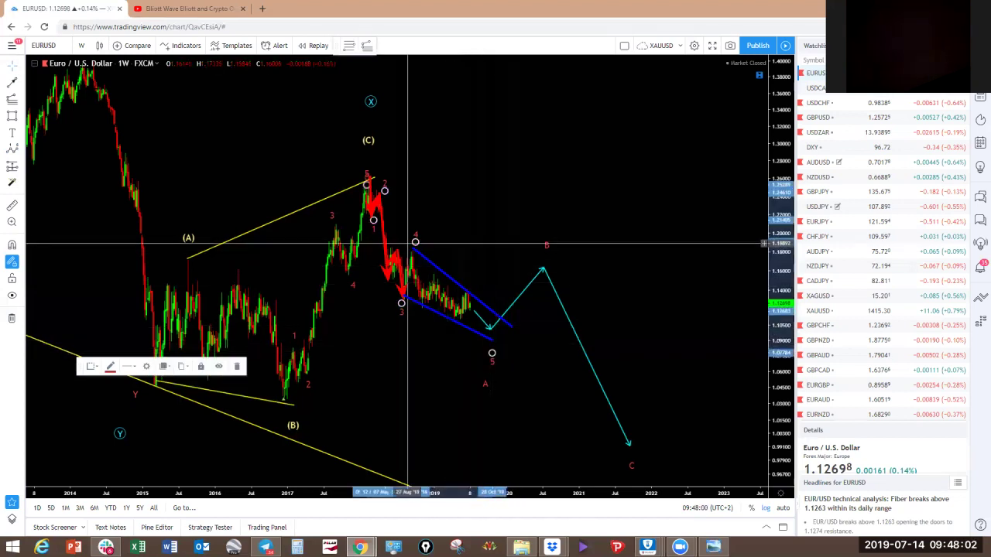
pyautogui.click(12, 149)
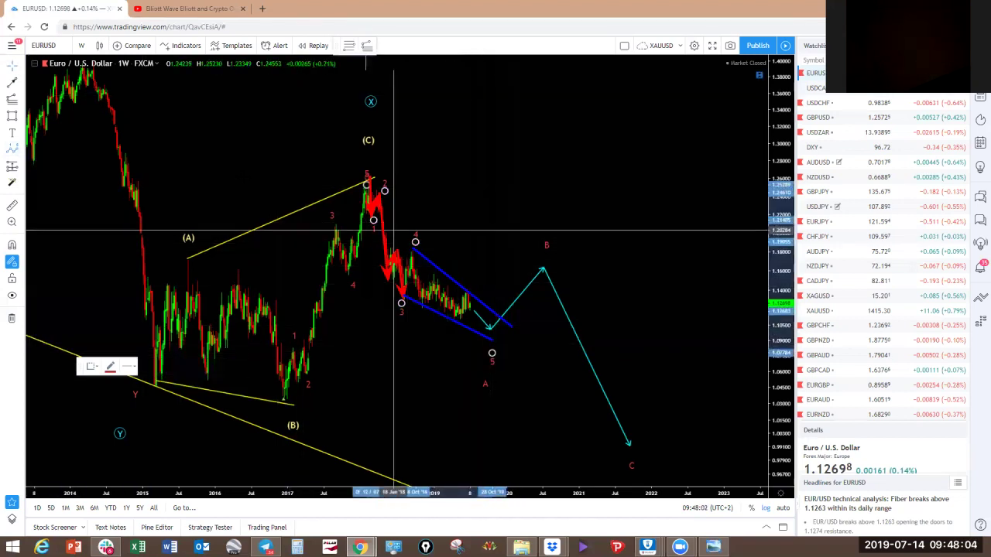
pyautogui.click(414, 248)
pyautogui.click(421, 312)
pyautogui.click(435, 262)
pyautogui.click(440, 279)
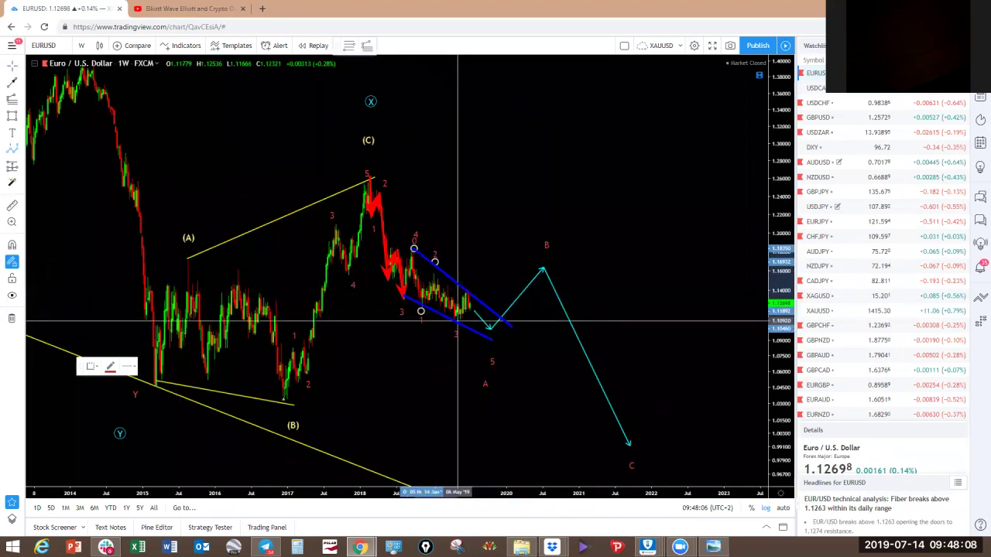
pyautogui.click(456, 326)
pyautogui.click(488, 345)
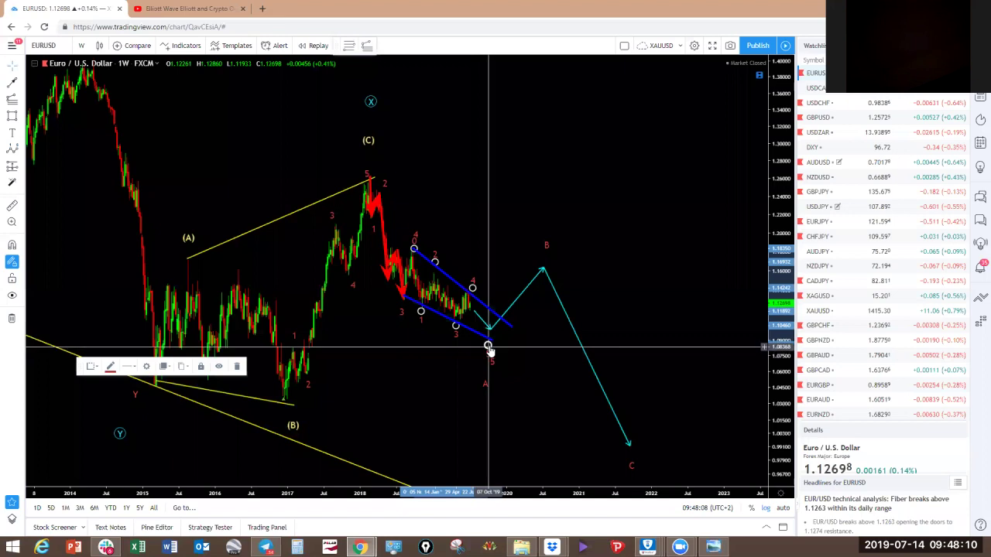
# Set the new subwave count's label color to green and its degree to Minuette.
pyautogui.rightClick(488, 346)
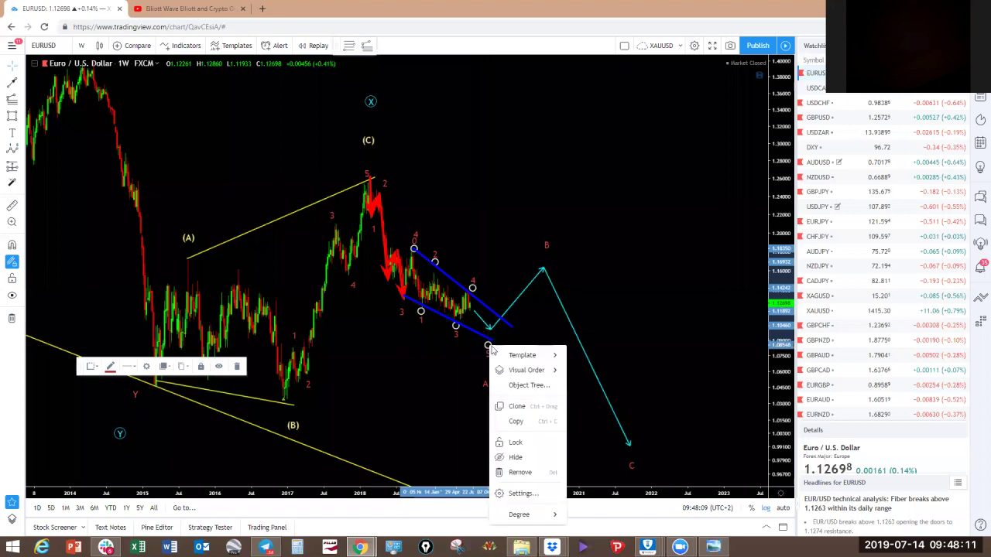
pyautogui.click(524, 493)
pyautogui.click(461, 272)
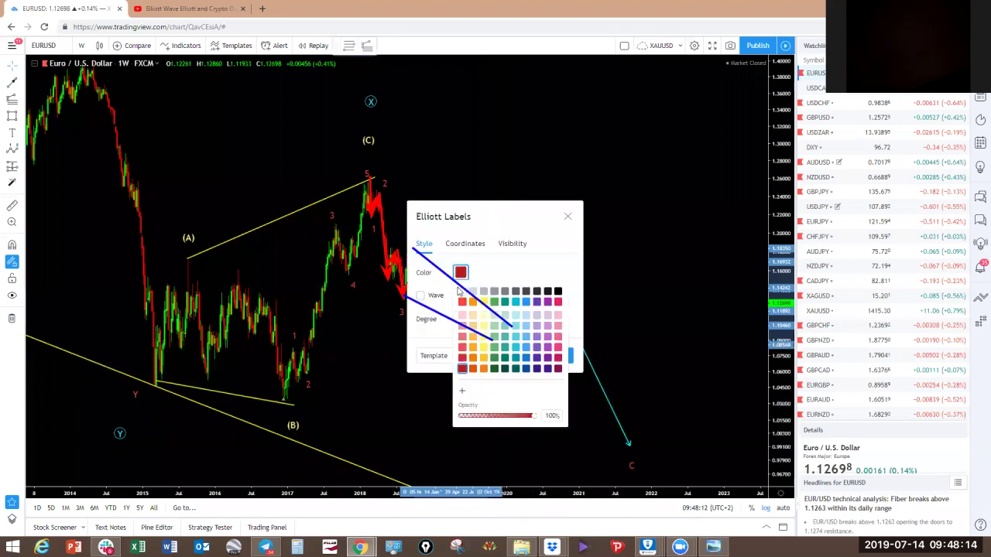
pyautogui.moveTo(495, 217); pyautogui.dragTo(635, 103)
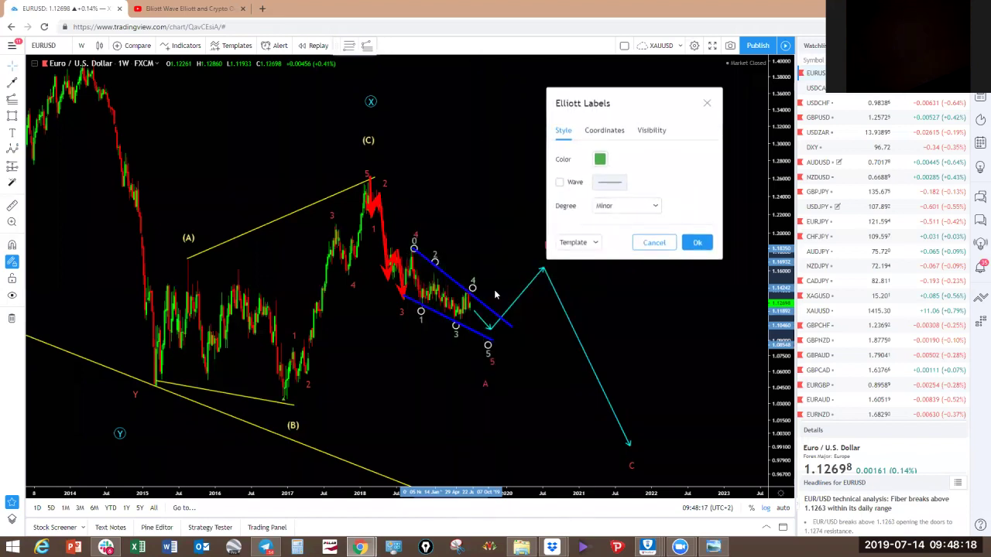
pyautogui.click(626, 205)
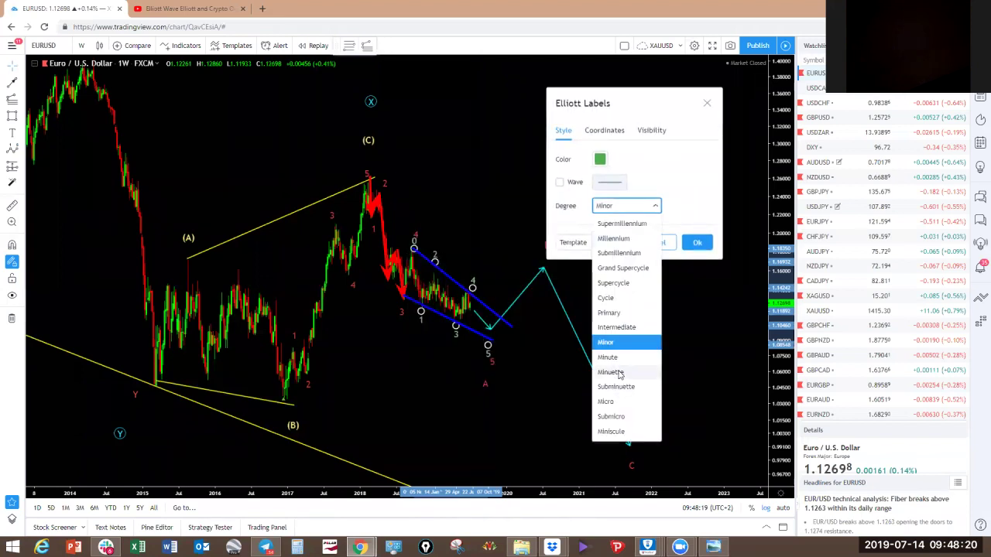
pyautogui.click(611, 372)
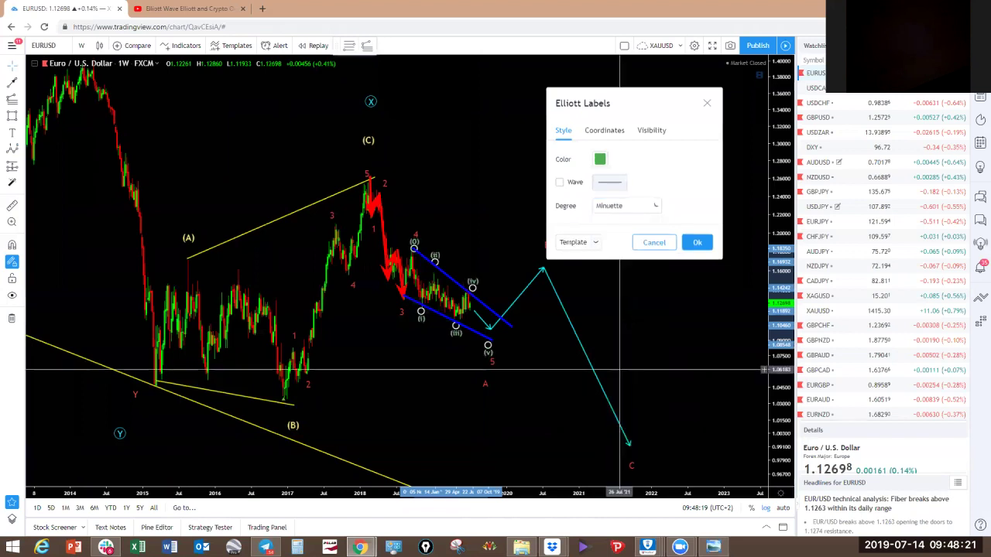
pyautogui.click(696, 242)
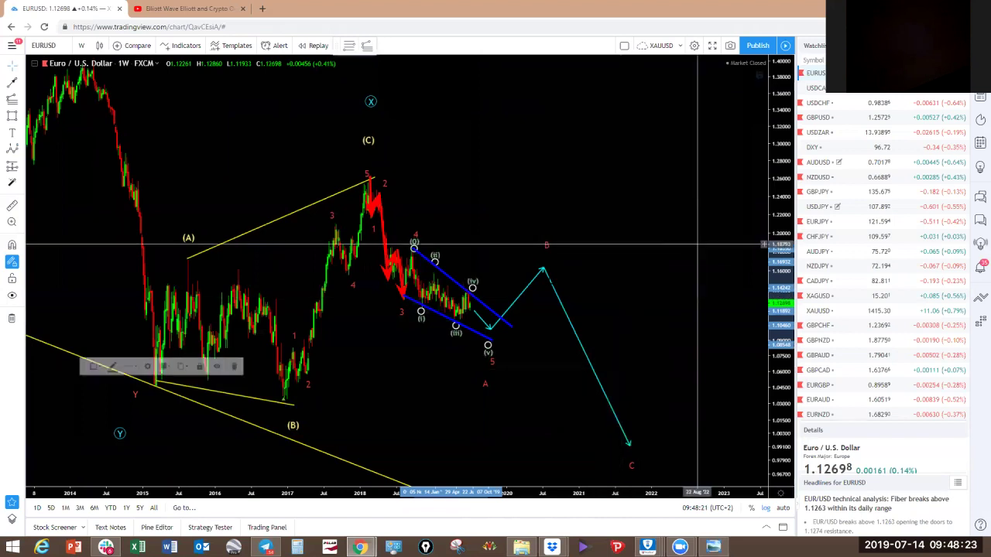
# Shift the (ii) label slightly later in time and reposition the red wave 5 label just below (v).
pyautogui.click(437, 262)
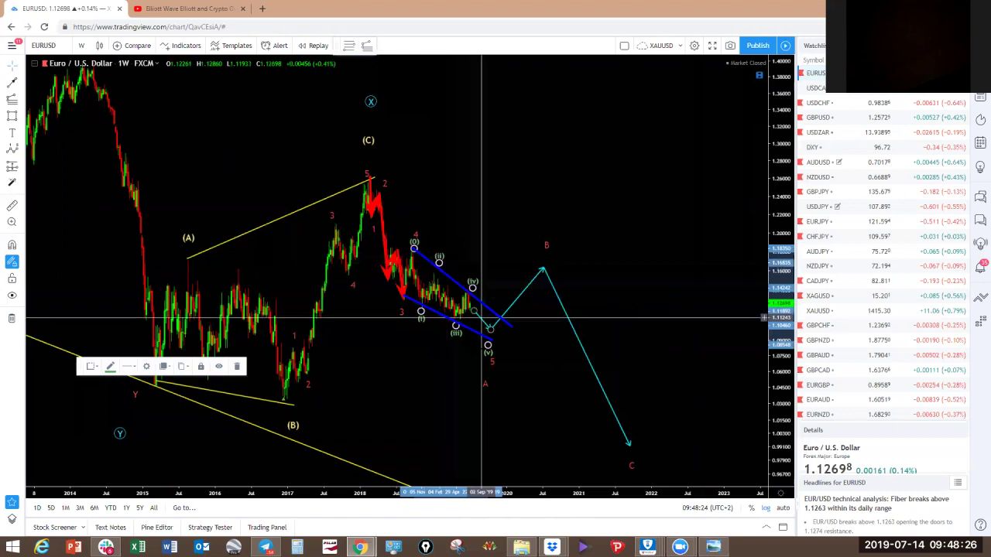
pyautogui.click(489, 341)
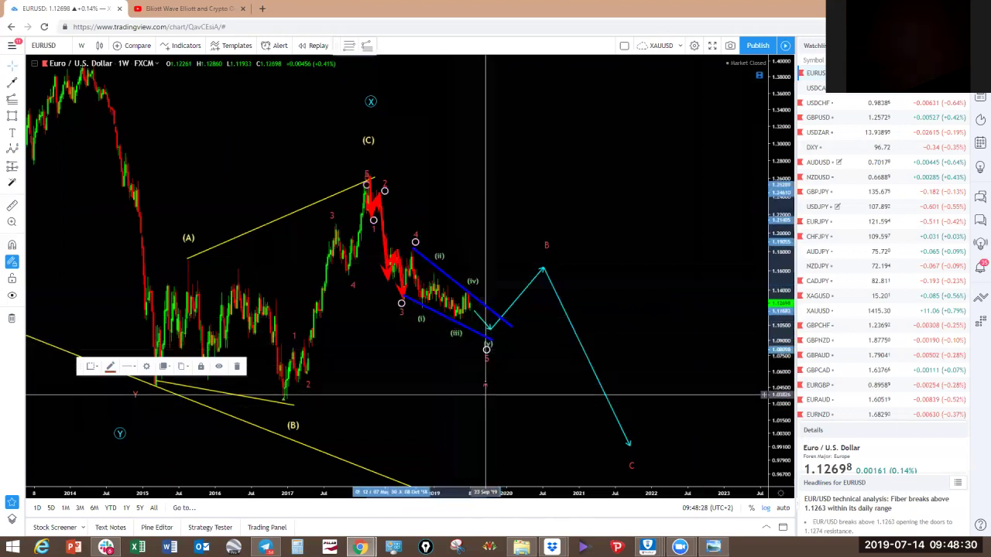
# Make the projected A-B-C labels yellow with Intermediate degree, and raise (A) to just below the wave 5 label.
pyautogui.rightClick(487, 383)
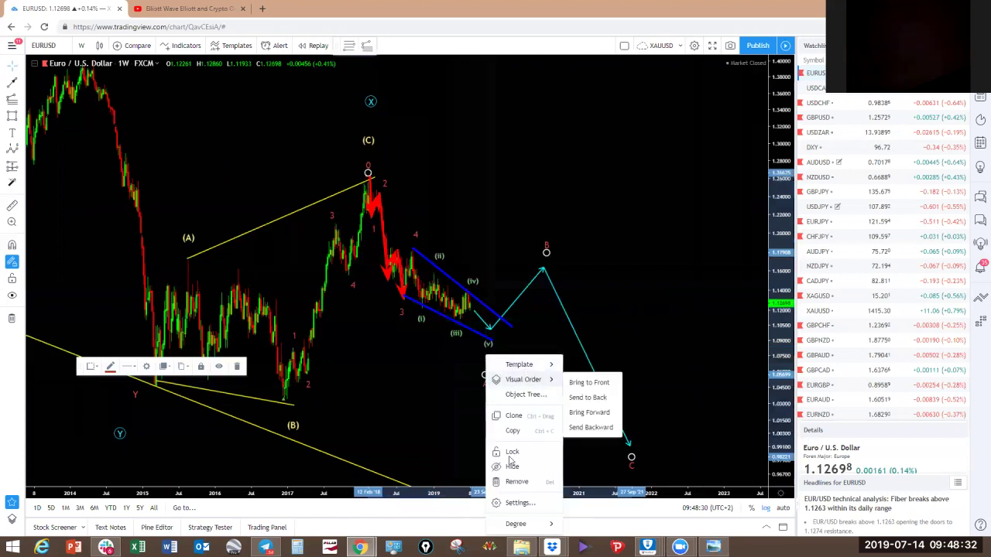
pyautogui.click(519, 502)
pyautogui.click(463, 274)
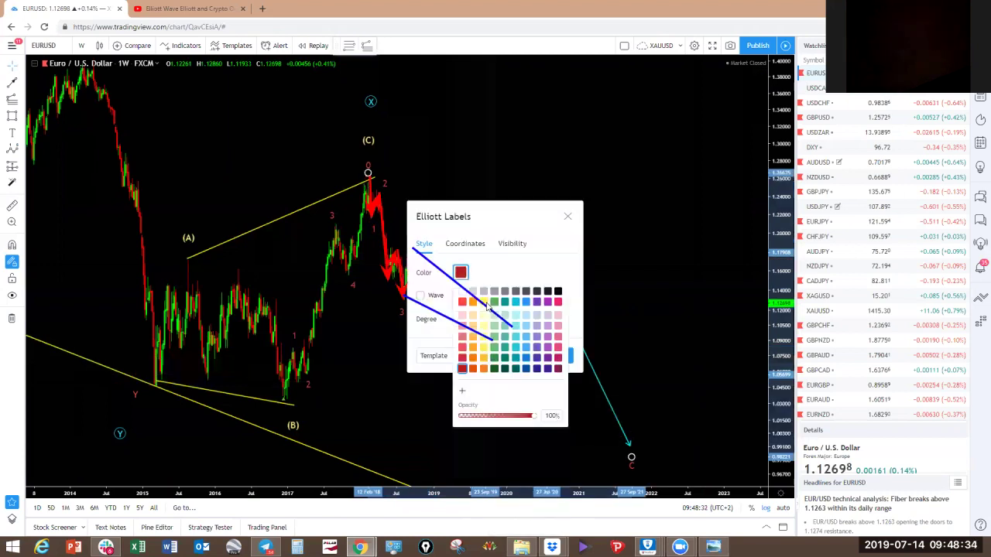
pyautogui.click(483, 302)
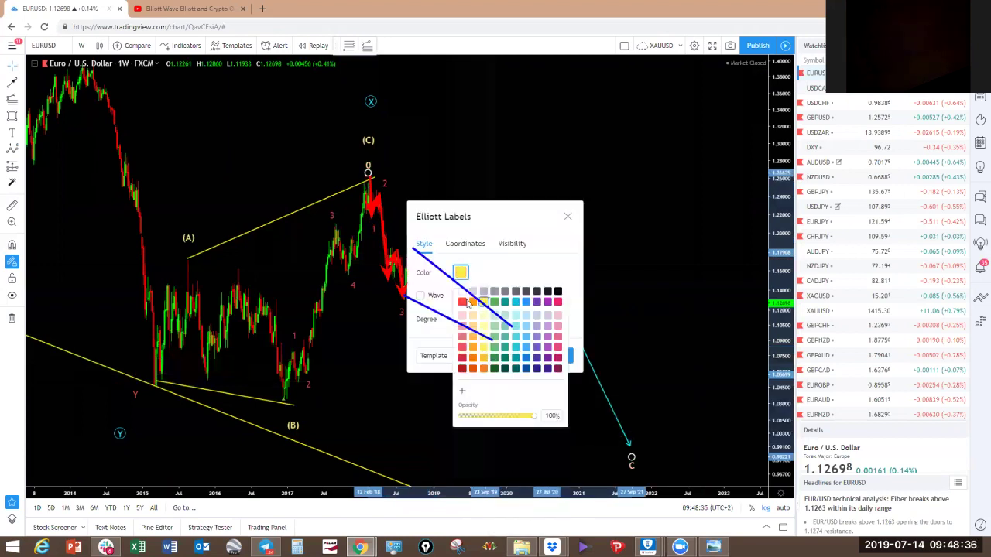
pyautogui.click(437, 323)
pyautogui.click(476, 321)
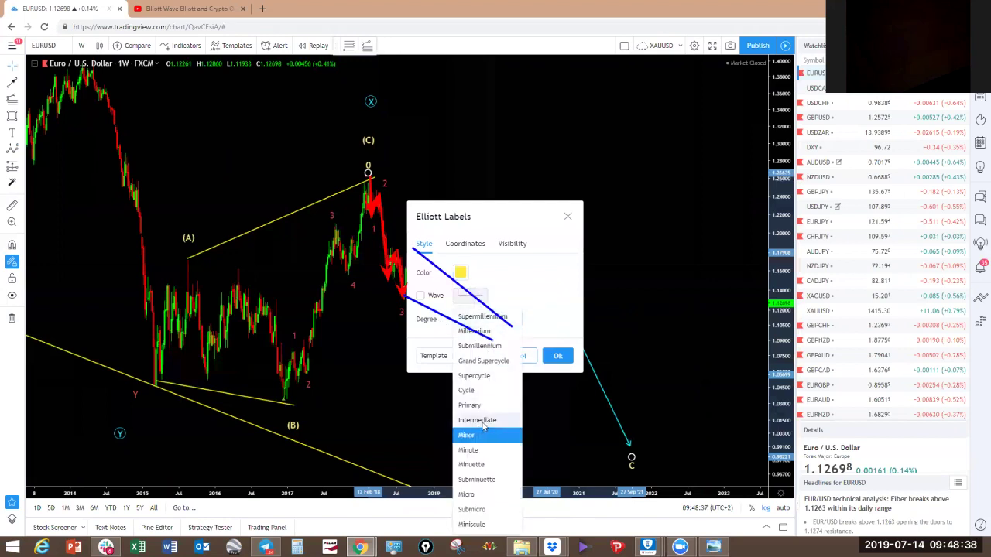
pyautogui.click(467, 450)
pyautogui.click(557, 356)
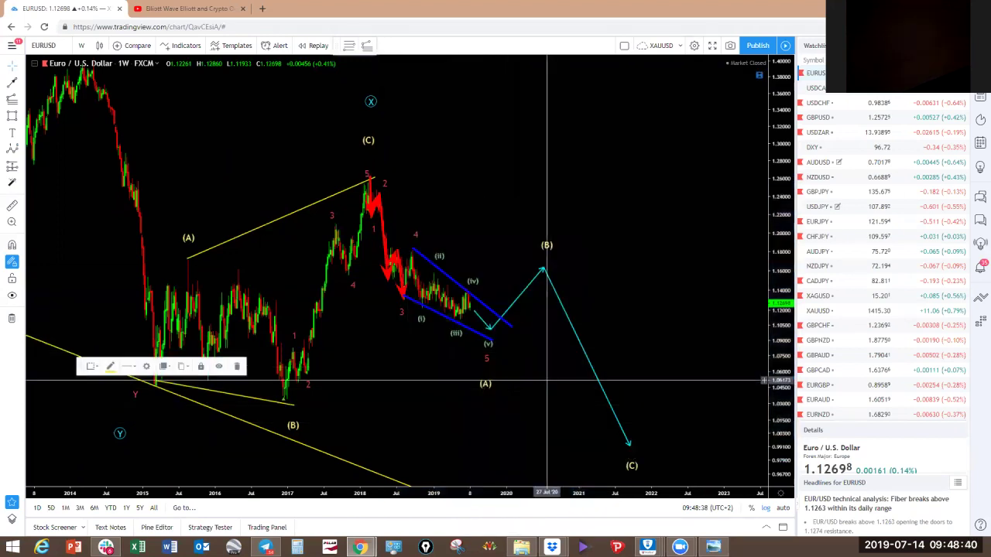
pyautogui.moveTo(486, 385); pyautogui.dragTo(487, 372)
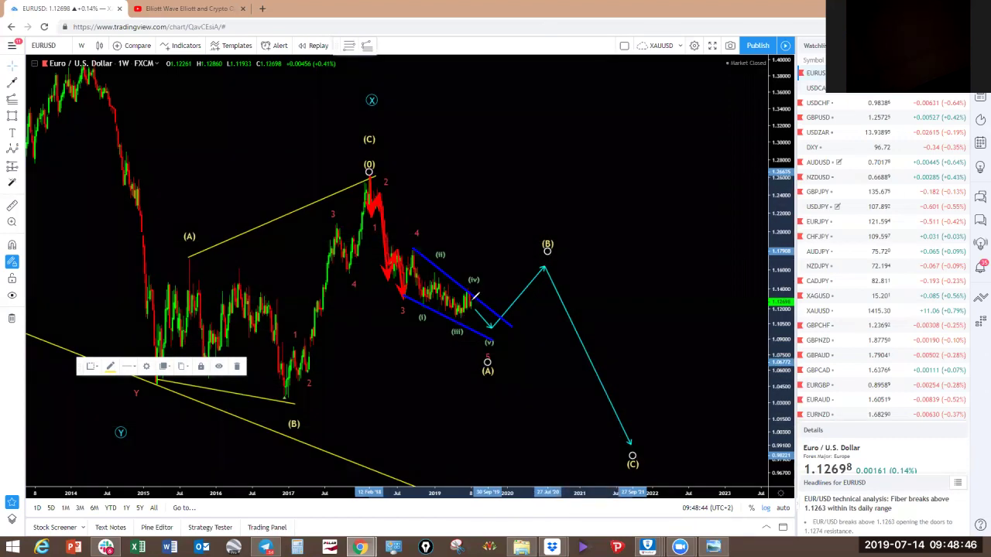
# Sketch the drop from (iv) to (v) in red, and a yellow sideways wave (B) followed by a steep decline with a support line.
pyautogui.moveTo(470, 291); pyautogui.dragTo(494, 336)
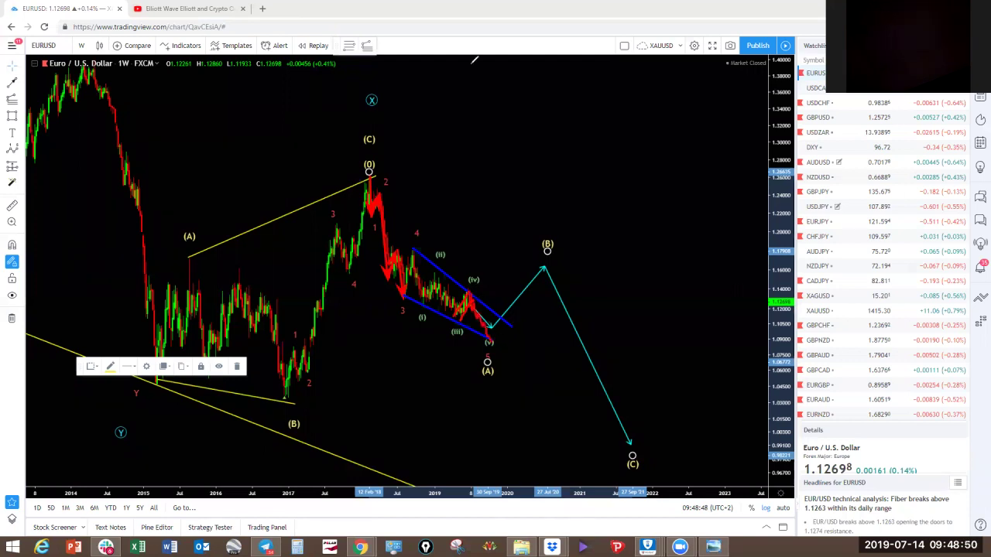
pyautogui.moveTo(494, 340)
pyautogui.mouseDown()
pyautogui.moveTo(505, 291)
pyautogui.moveTo(529, 266)
pyautogui.mouseUp()
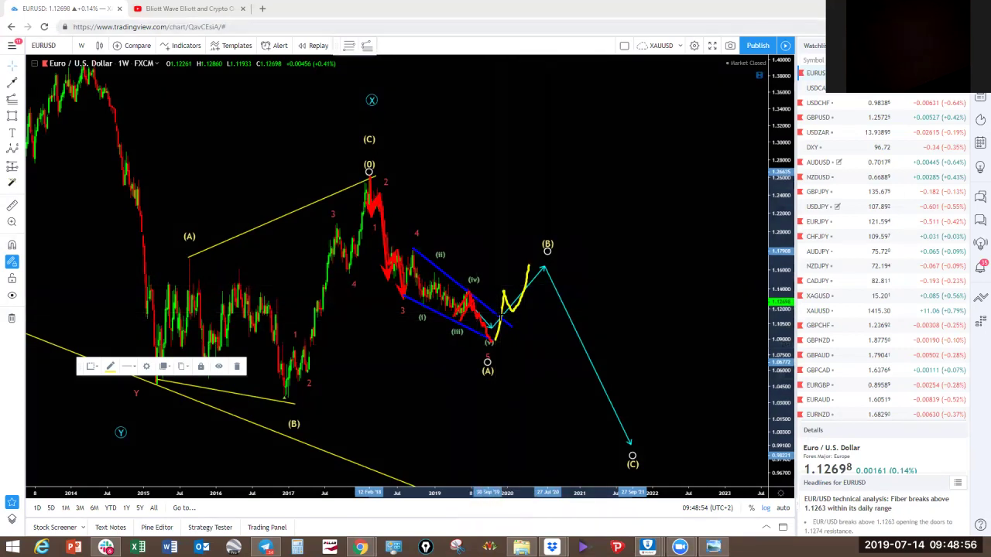
pyautogui.moveTo(529, 265)
pyautogui.mouseDown()
pyautogui.moveTo(577, 347)
pyautogui.moveTo(610, 253)
pyautogui.moveTo(676, 465)
pyautogui.mouseUp()
pyautogui.moveTo(500, 341); pyautogui.dragTo(584, 343)
# Move the (B) label above the sketched peak in mid-2021 at about 1.18, and erase all freehand markup.
pyautogui.moveTo(542, 259)
pyautogui.mouseDown()
pyautogui.moveTo(600, 258)
pyautogui.moveTo(549, 242)
pyautogui.moveTo(621, 248)
pyautogui.mouseUp()
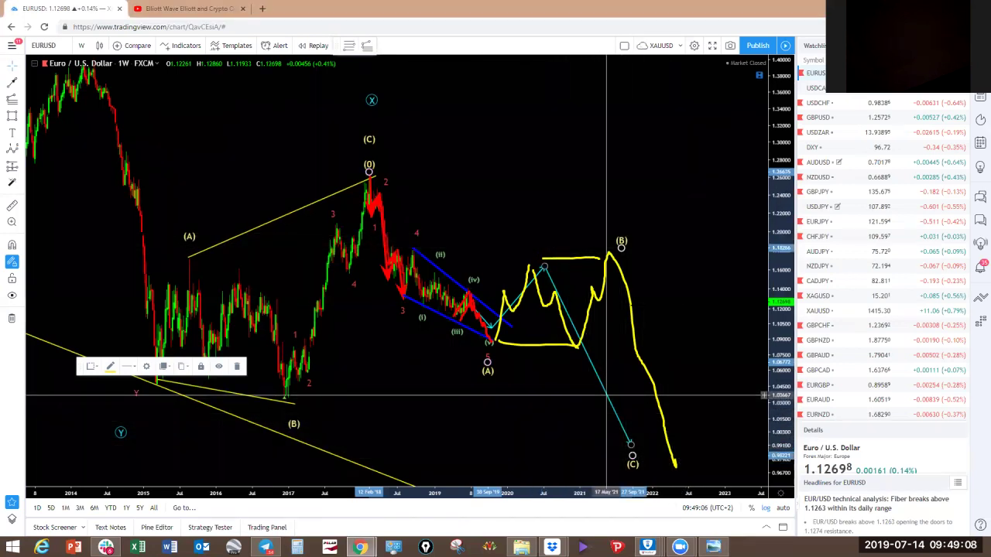
pyautogui.click(528, 5)
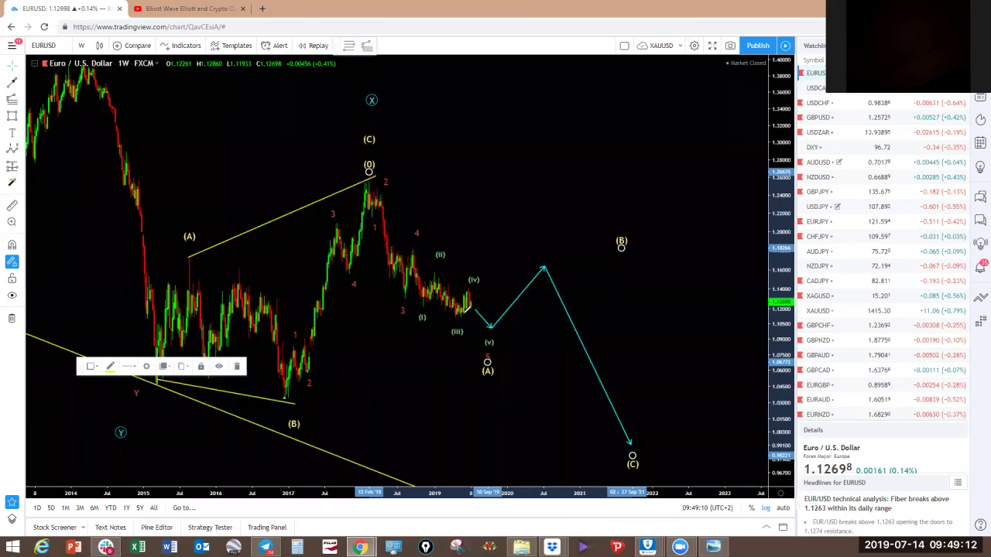
# Sketch the rise to (iv) and the drop to (v) in yellow, then erase the sketch and deselect the A-B-C labels.
pyautogui.moveTo(460, 319)
pyautogui.mouseDown()
pyautogui.moveTo(474, 300)
pyautogui.moveTo(465, 289)
pyautogui.moveTo(474, 308)
pyautogui.mouseUp()
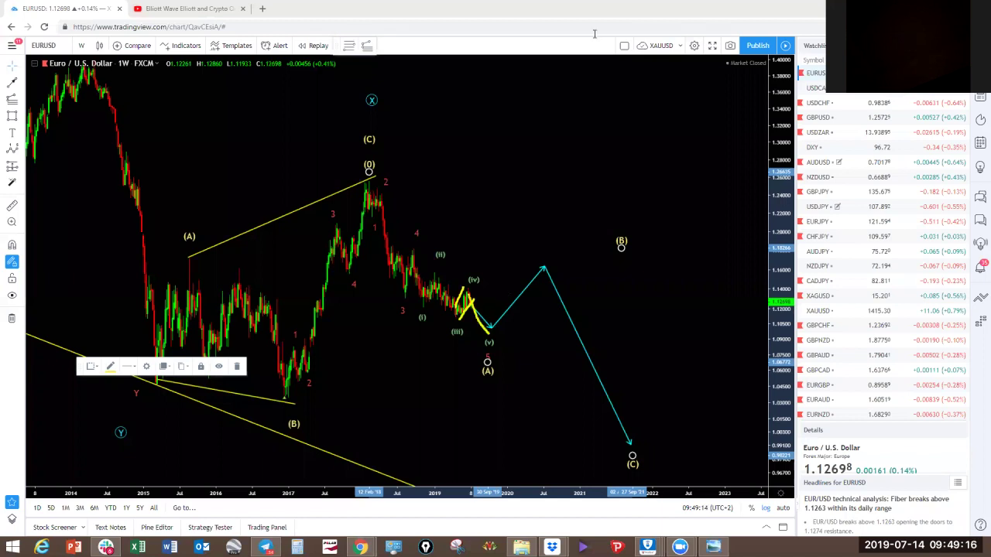
pyautogui.click(628, 31)
pyautogui.click(566, 152)
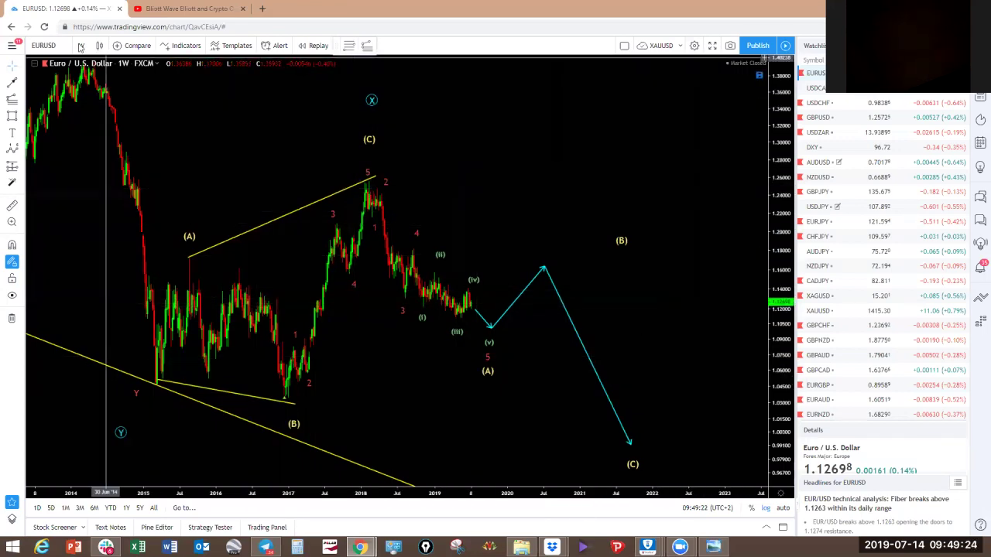
# Check EURUSD on the 1-hour interval and switch the chart to 4 hours, showing waves (iii) to (iv).
pyautogui.click(80, 45)
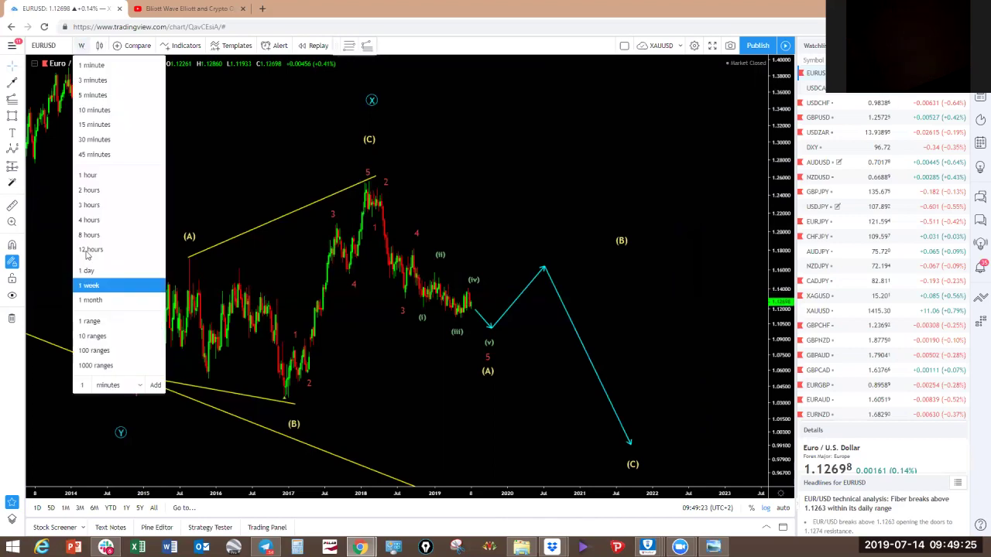
pyautogui.click(110, 179)
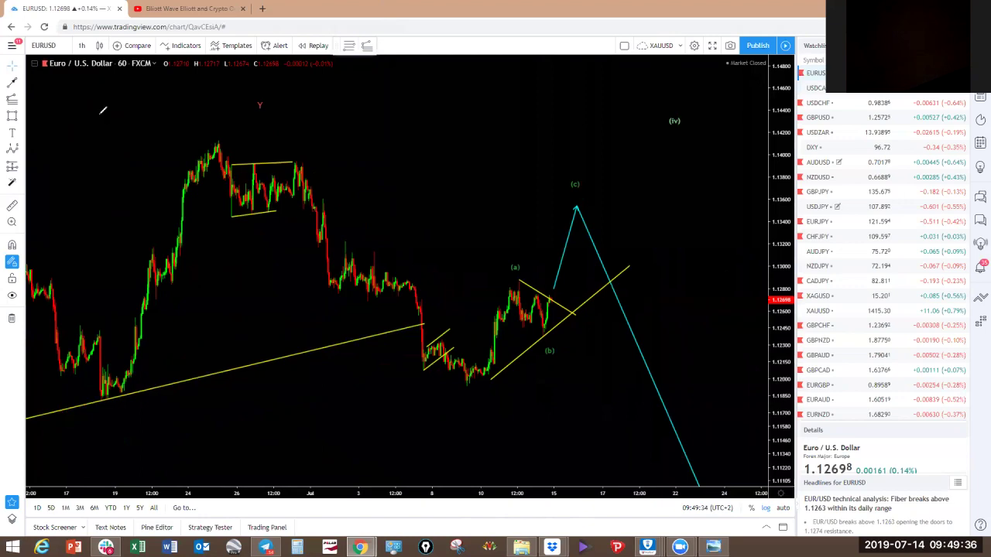
pyautogui.click(81, 45)
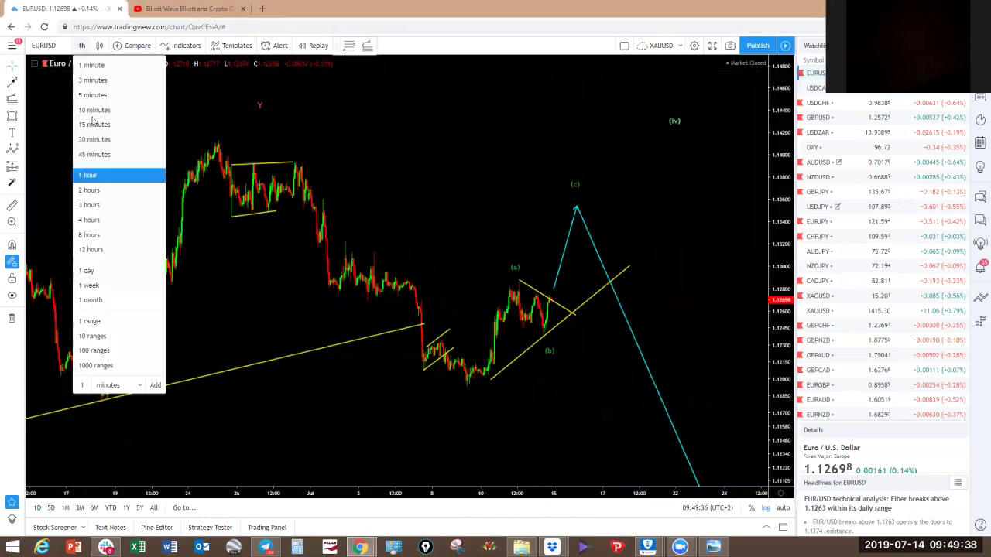
pyautogui.click(97, 222)
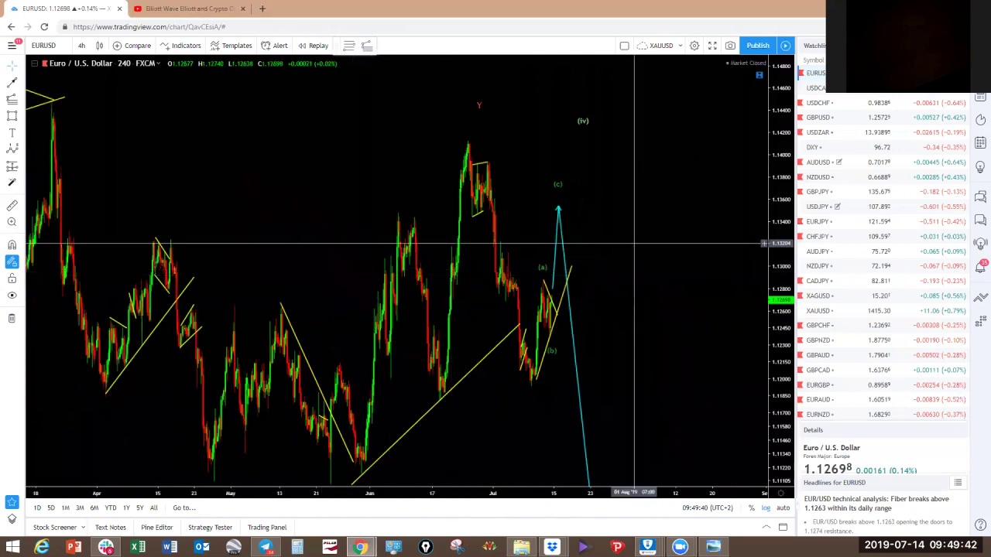
pyautogui.moveTo(779, 122); pyautogui.dragTo(779, 339)
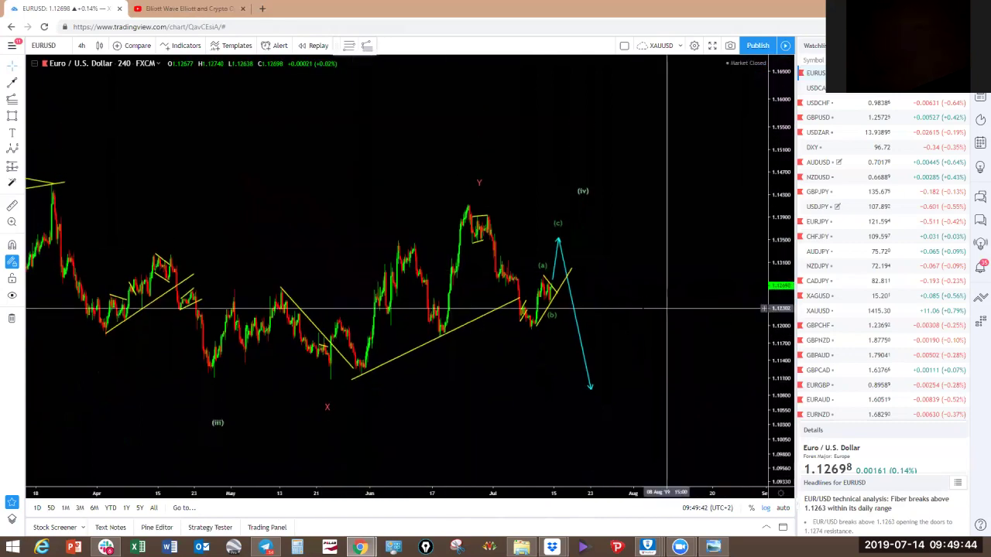
# Sketch the EURUSD (a)-(b)-(c) rise and the decline from (c) to about 1.108 in yellow, and erase the markup.
pyautogui.moveTo(686, 271); pyautogui.dragTo(531, 271)
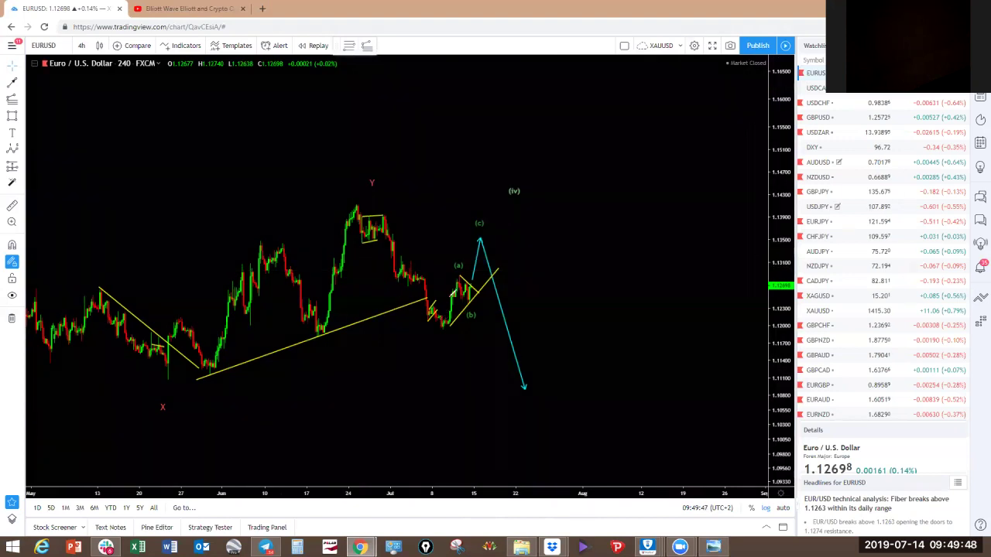
pyautogui.moveTo(442, 330)
pyautogui.mouseDown()
pyautogui.moveTo(457, 277)
pyautogui.moveTo(473, 279)
pyautogui.moveTo(479, 238)
pyautogui.moveTo(522, 331)
pyautogui.moveTo(531, 393)
pyautogui.mouseUp()
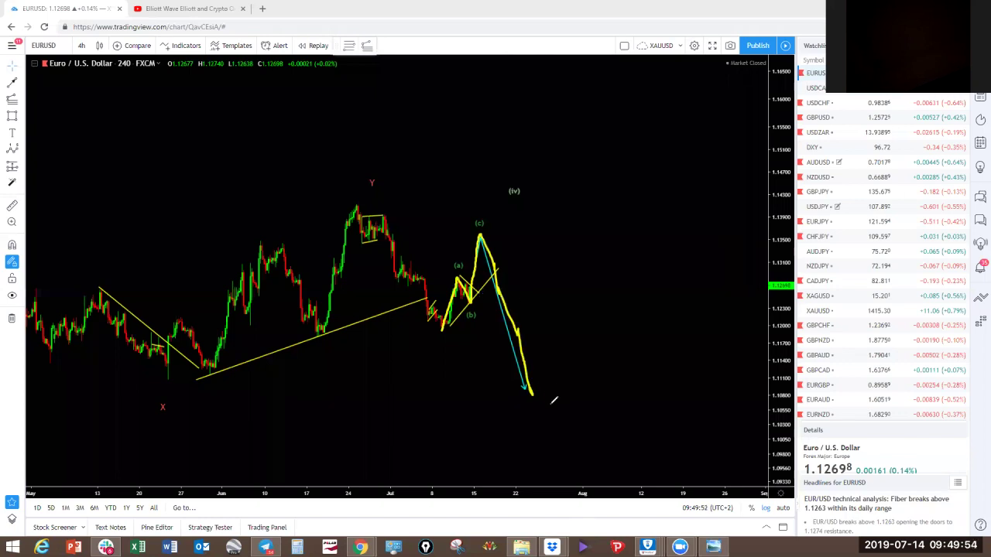
pyautogui.moveTo(452, 331); pyautogui.dragTo(477, 250)
pyautogui.click(625, 37)
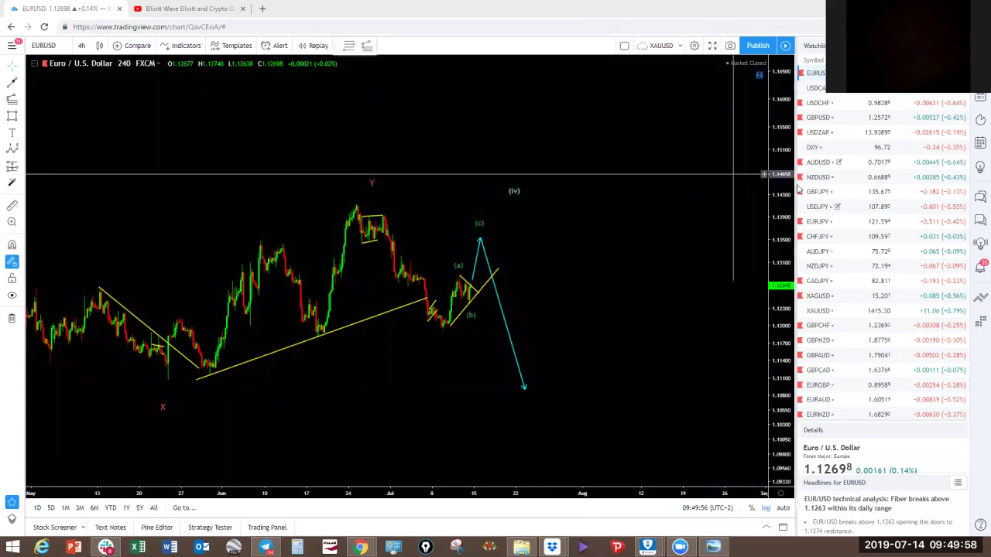
pyautogui.click(646, 158)
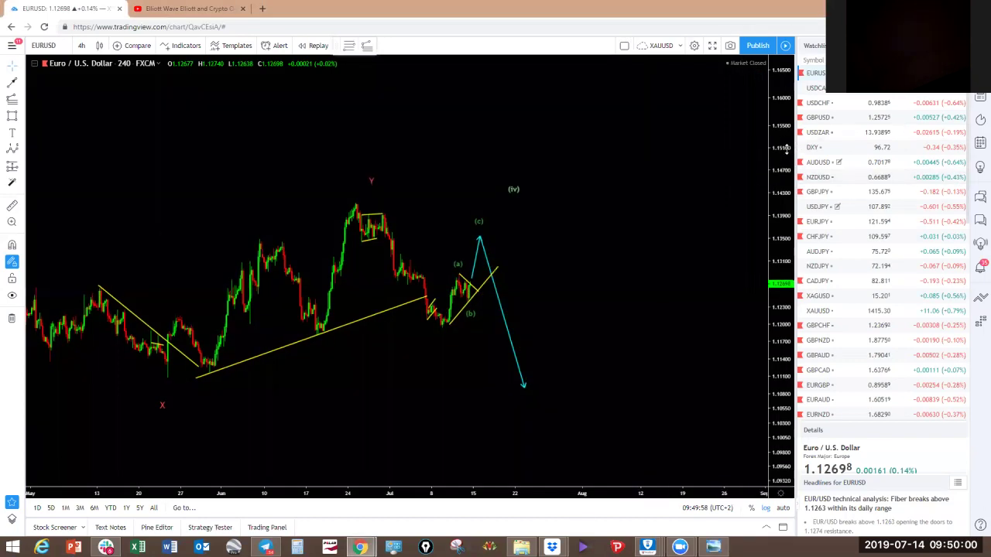
pyautogui.scroll(3, 741, 148)
# On the USDCAD daily chart, sketch a brief yellow consolidation and a drop into the teal target box, and erase the markup.
pyautogui.click(819, 88)
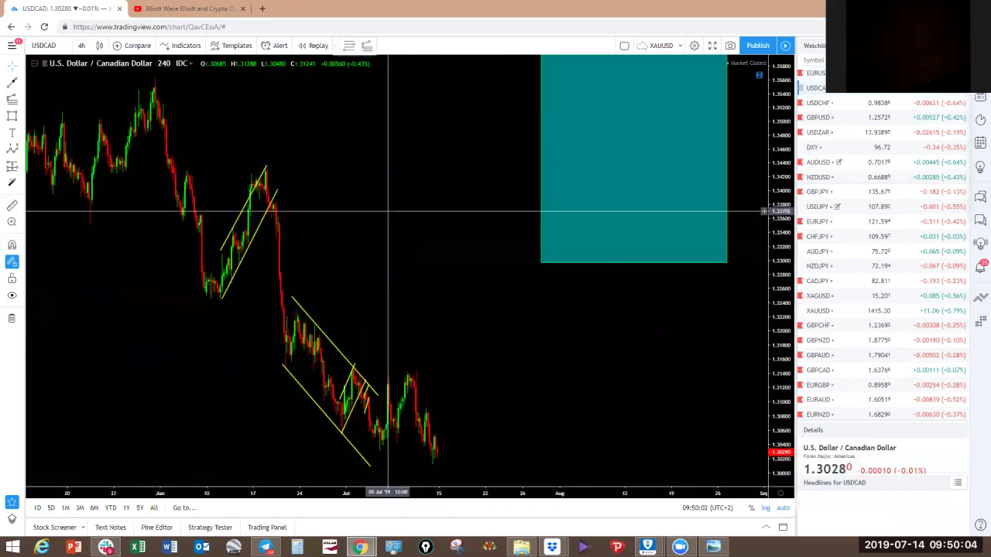
pyautogui.click(81, 45)
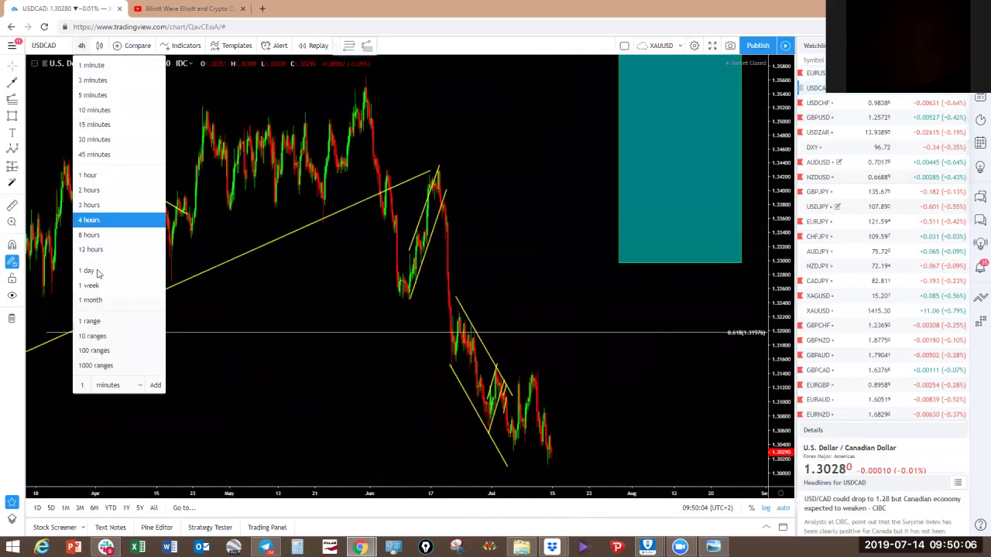
pyautogui.click(116, 270)
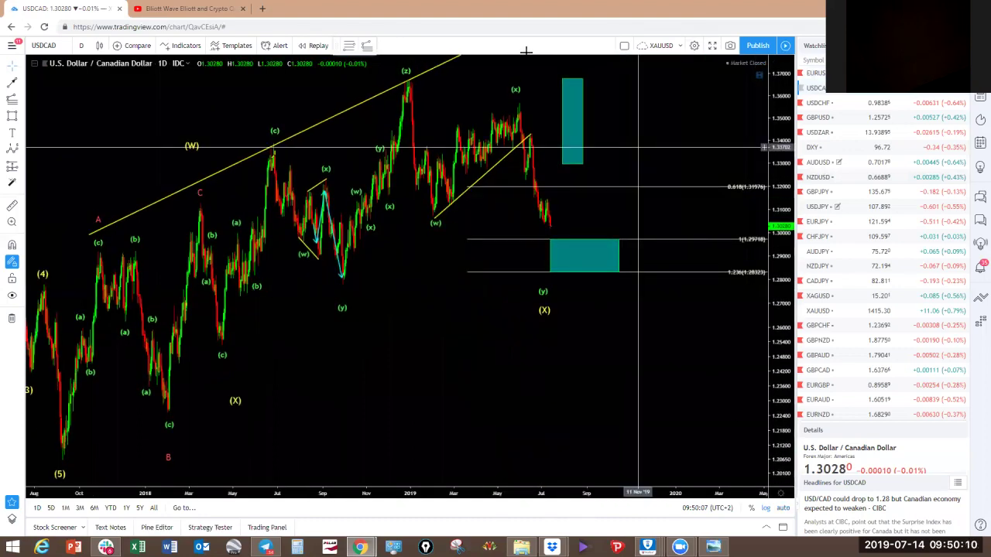
pyautogui.moveTo(540, 202); pyautogui.dragTo(566, 191)
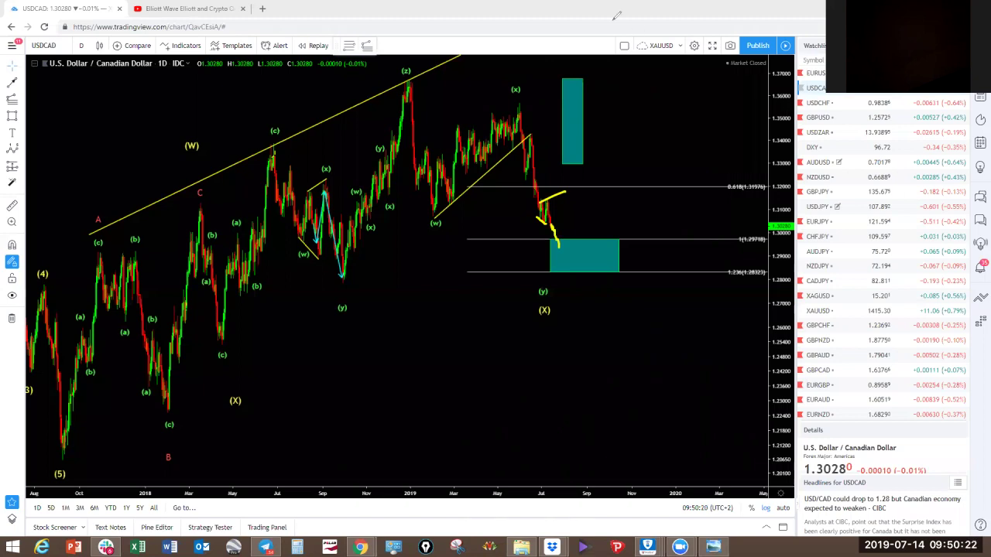
pyautogui.click(625, 48)
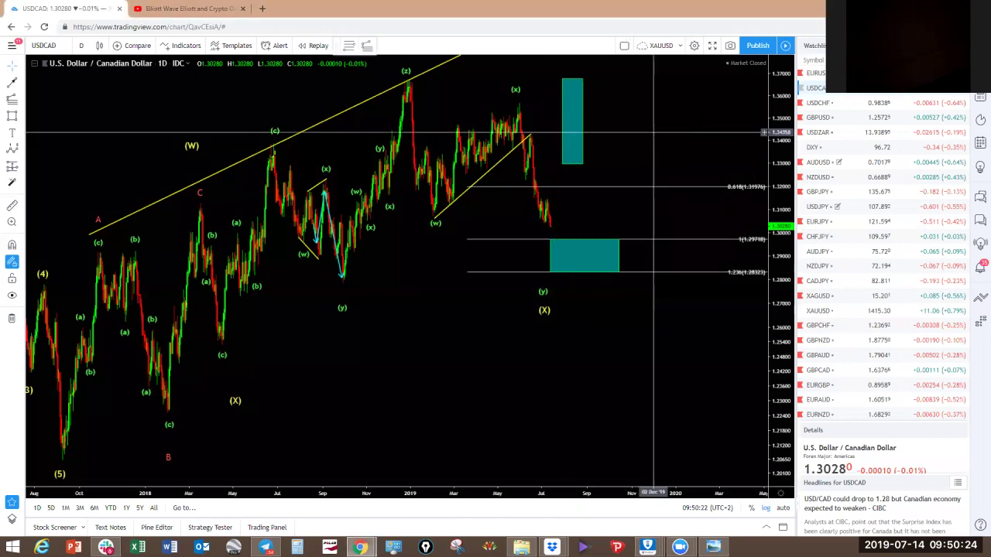
# On the USDCHF daily chart, sketch a yellow sideways range, a dip and a rally to the upper horizontal line, and erase the markup.
pyautogui.click(815, 104)
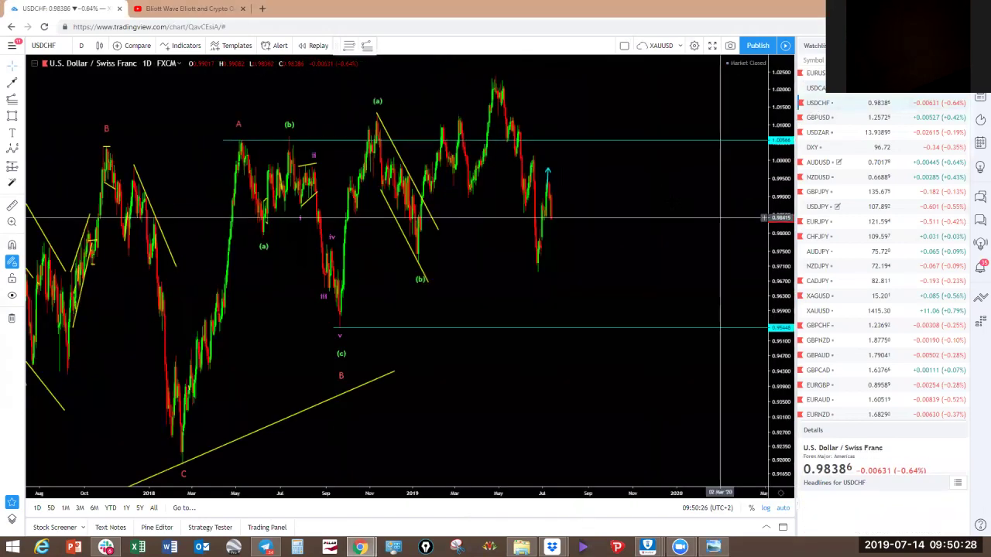
pyautogui.scroll(4, 663, 206)
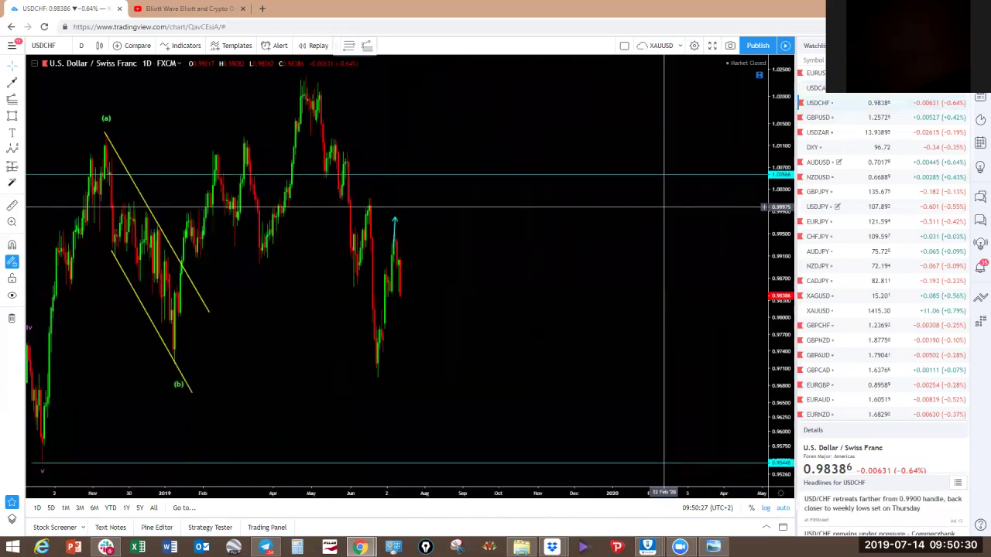
pyautogui.scroll(1, 664, 207)
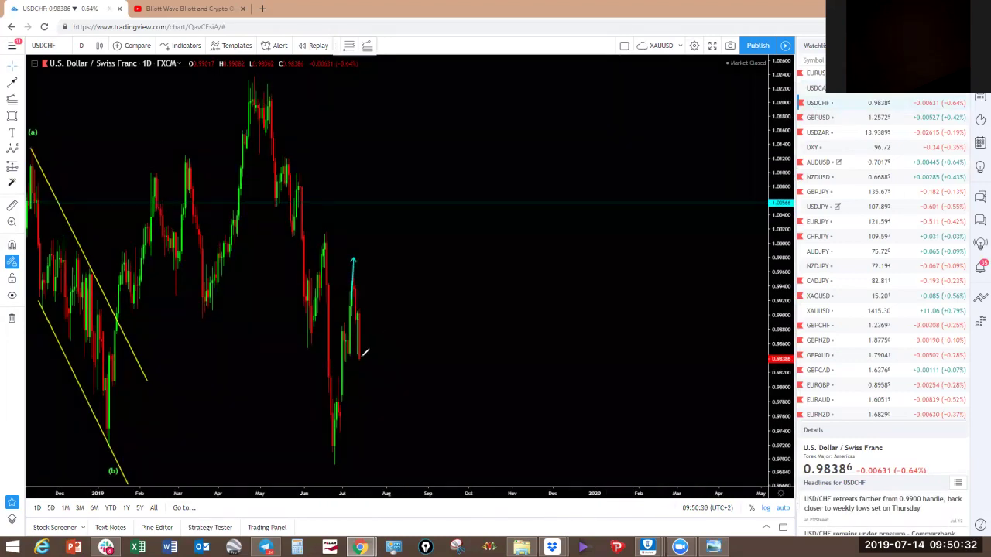
pyautogui.moveTo(370, 350)
pyautogui.mouseDown()
pyautogui.moveTo(397, 350)
pyautogui.moveTo(397, 341)
pyautogui.moveTo(404, 402)
pyautogui.moveTo(451, 289)
pyautogui.moveTo(463, 205)
pyautogui.mouseUp()
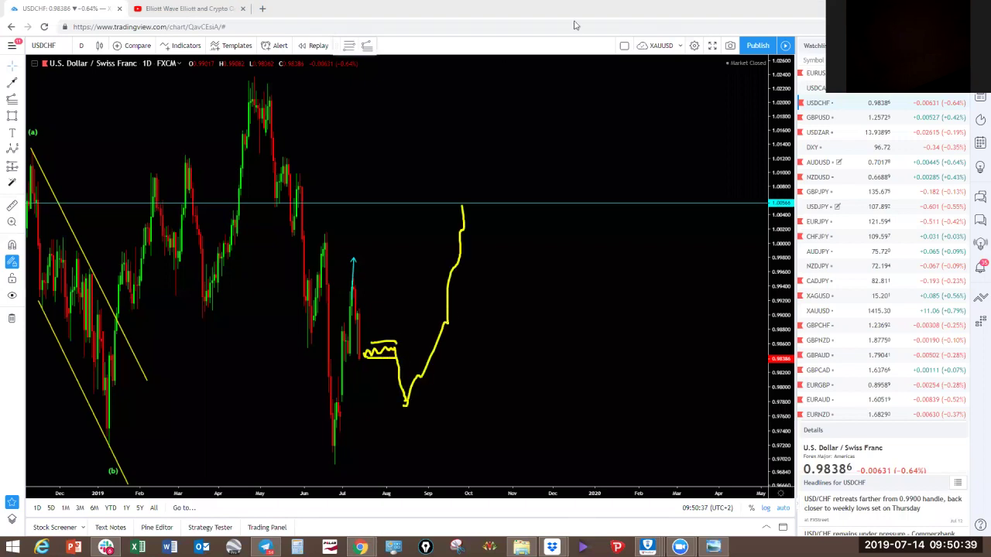
pyautogui.click(619, 32)
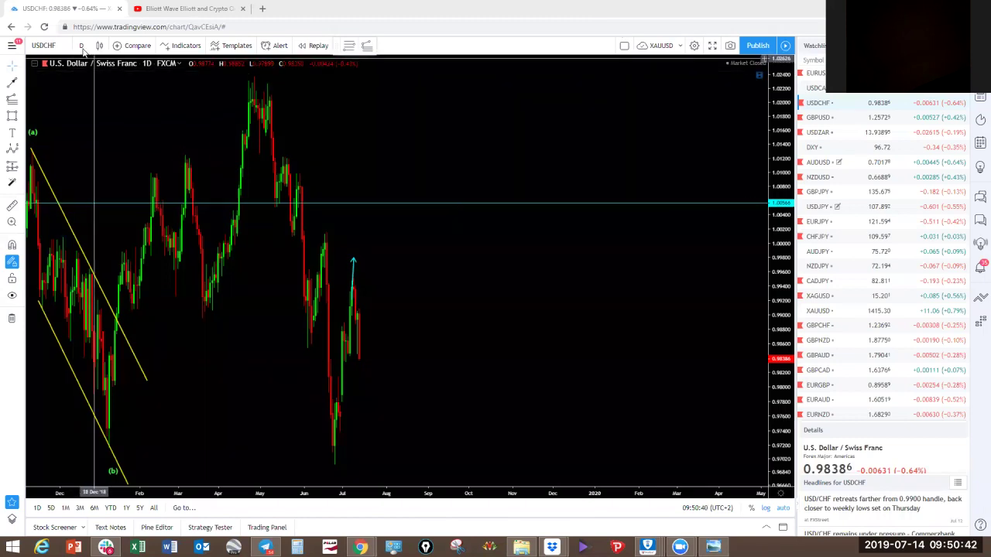
# On the 4-hour USDCHF chart, sketch the July decline between two channel lines in yellow, followed by a rally above 1.00.
pyautogui.click(82, 46)
pyautogui.click(89, 220)
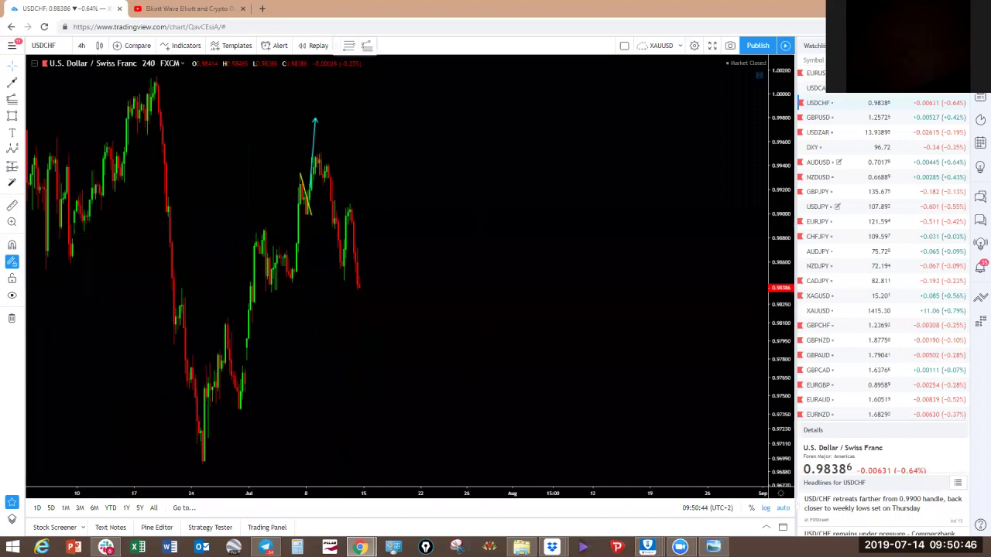
pyautogui.moveTo(326, 165)
pyautogui.mouseDown()
pyautogui.moveTo(342, 265)
pyautogui.moveTo(353, 236)
pyautogui.mouseUp()
pyautogui.moveTo(344, 281)
pyautogui.mouseDown()
pyautogui.moveTo(362, 308)
pyautogui.moveTo(367, 298)
pyautogui.mouseUp()
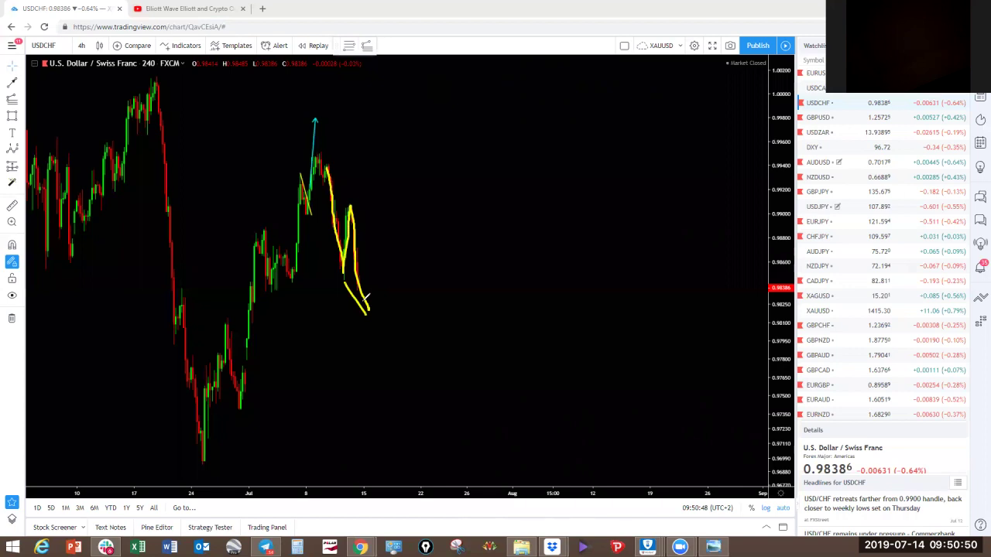
pyautogui.moveTo(332, 166); pyautogui.dragTo(368, 214)
pyautogui.moveTo(373, 327)
pyautogui.mouseDown()
pyautogui.moveTo(403, 125)
pyautogui.moveTo(430, 74)
pyautogui.mouseUp()
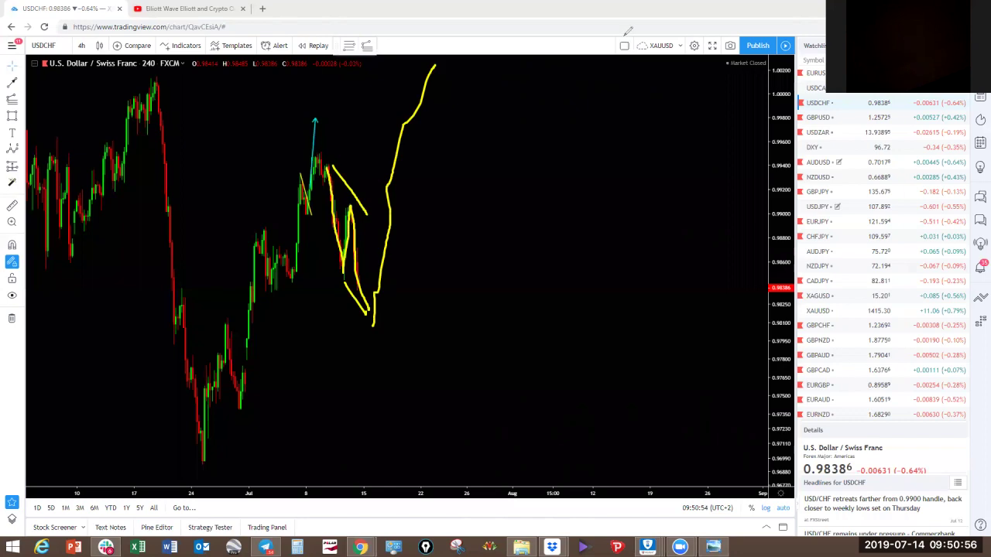
# On the 4-hour GBPUSD chart, sketch the July consolidation, drop, rebound and a further decline in yellow, and erase the markup.
pyautogui.click(817, 118)
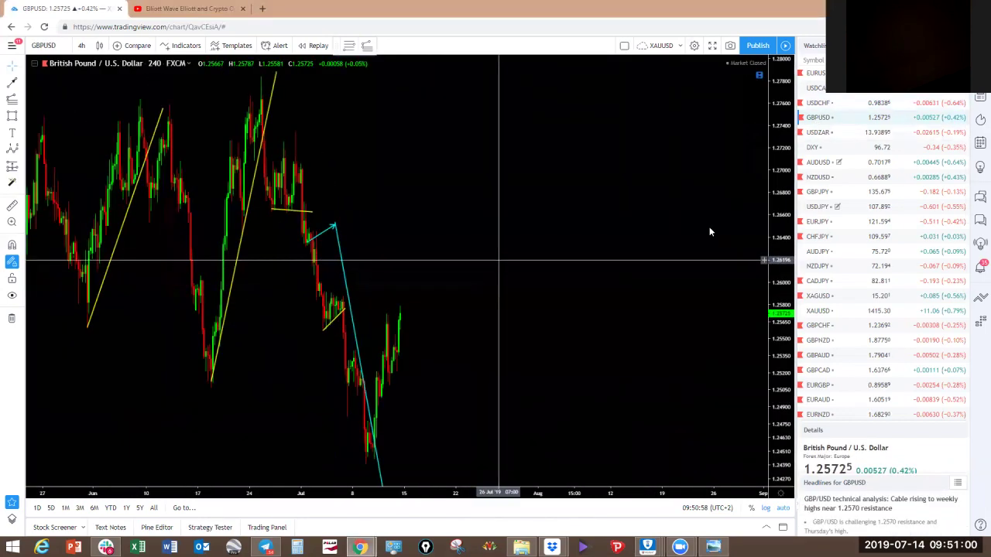
pyautogui.scroll(-2, 710, 232)
pyautogui.scroll(-1, 626, 262)
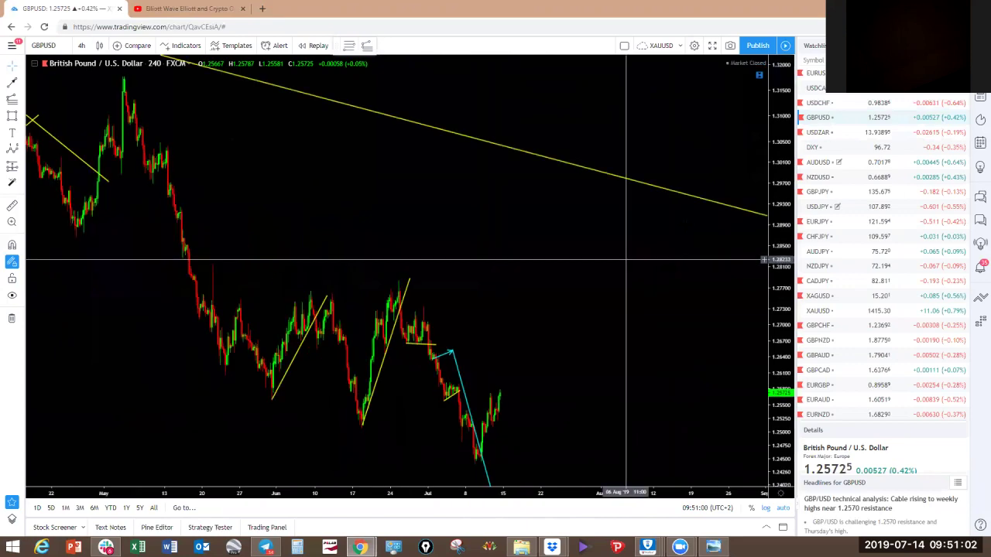
pyautogui.scroll(-2, 697, 216)
pyautogui.scroll(-2, 763, 187)
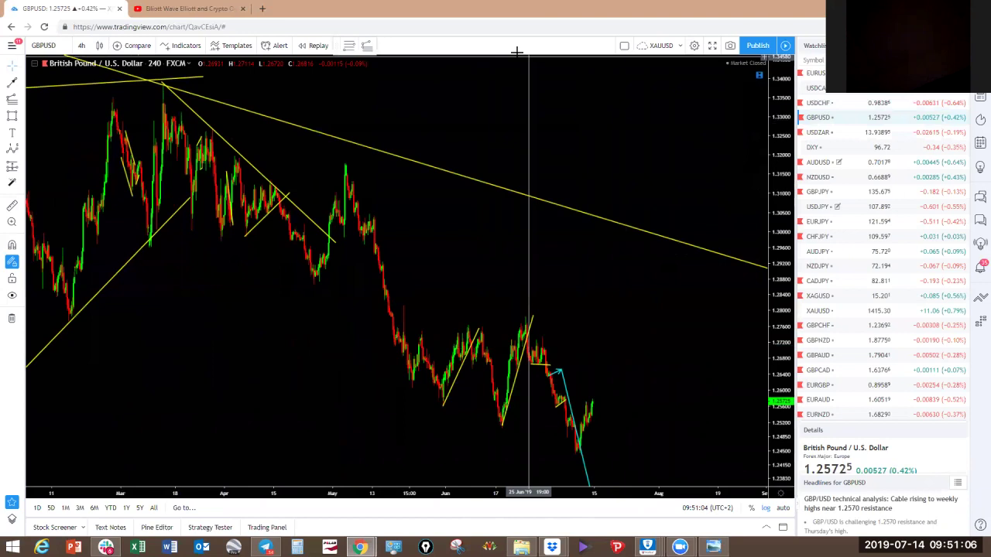
pyautogui.moveTo(533, 341); pyautogui.dragTo(545, 336)
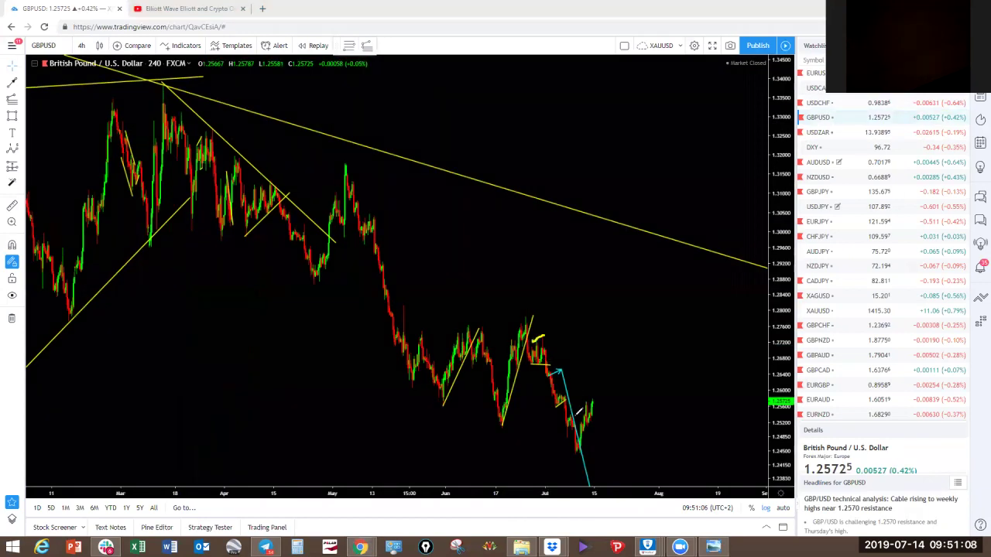
pyautogui.moveTo(559, 372); pyautogui.dragTo(582, 448)
pyautogui.moveTo(593, 403)
pyautogui.mouseDown()
pyautogui.moveTo(579, 451)
pyautogui.moveTo(593, 402)
pyautogui.moveTo(617, 477)
pyautogui.mouseUp()
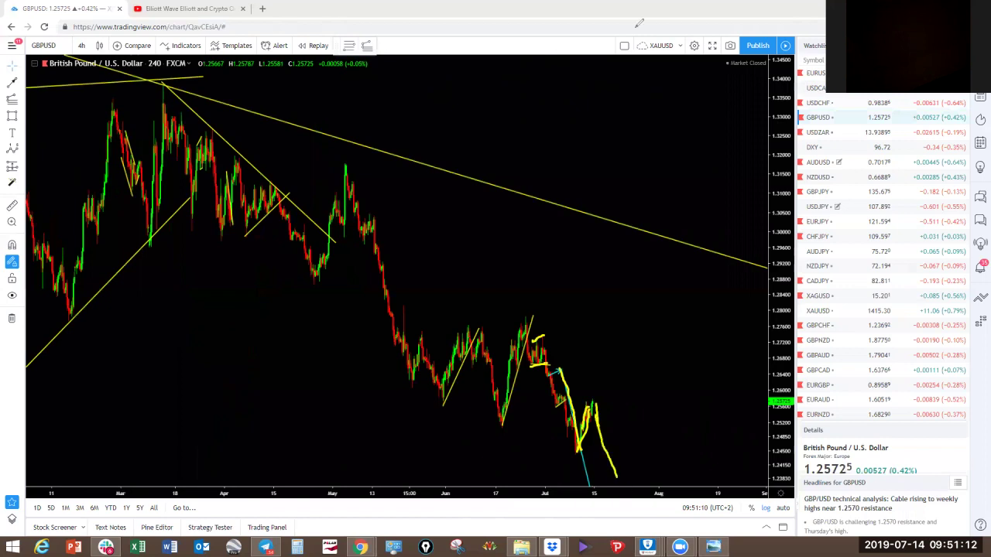
pyautogui.click(637, 33)
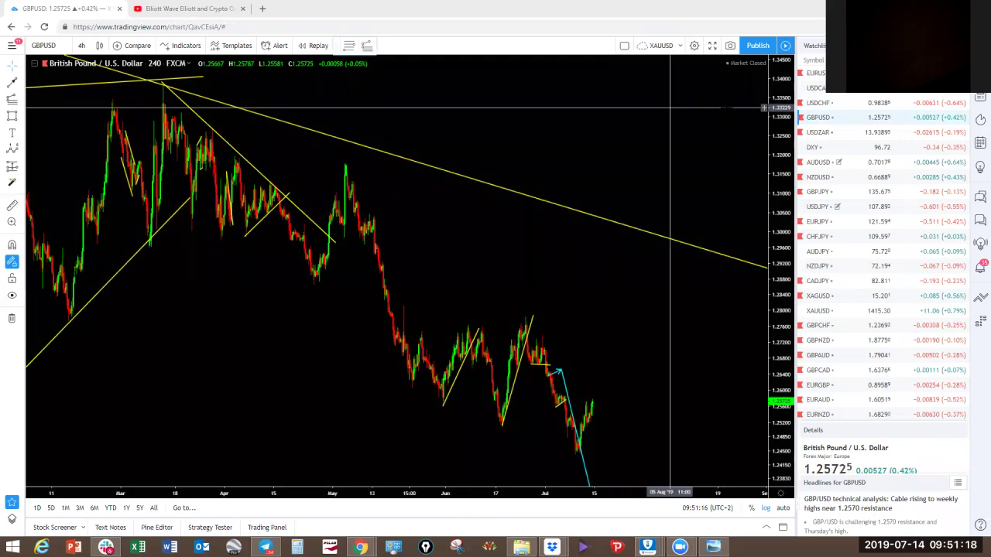
# Switch GBPUSD to the daily interval, review the wave count since 2016, and hide all drawings.
pyautogui.scroll(-3, 678, 203)
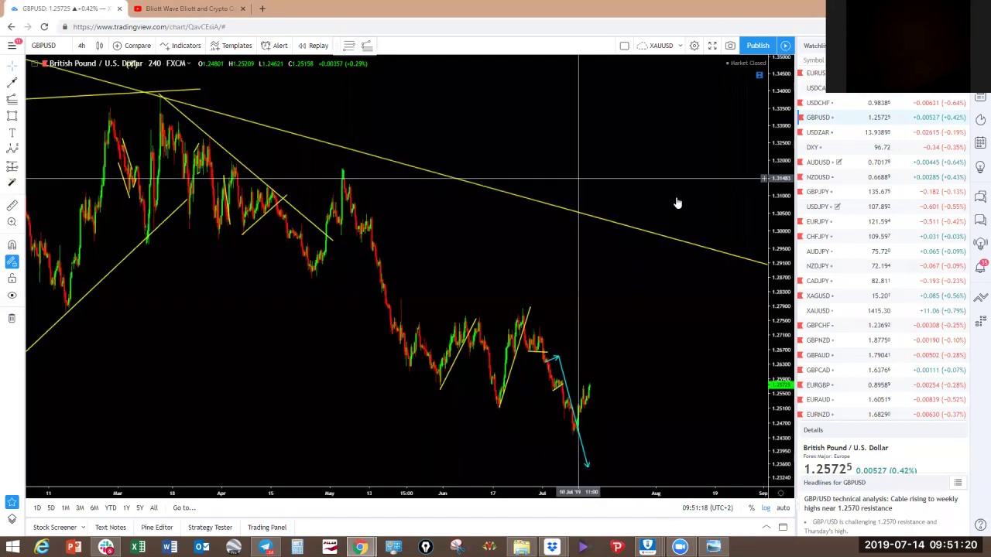
pyautogui.scroll(-3, 677, 202)
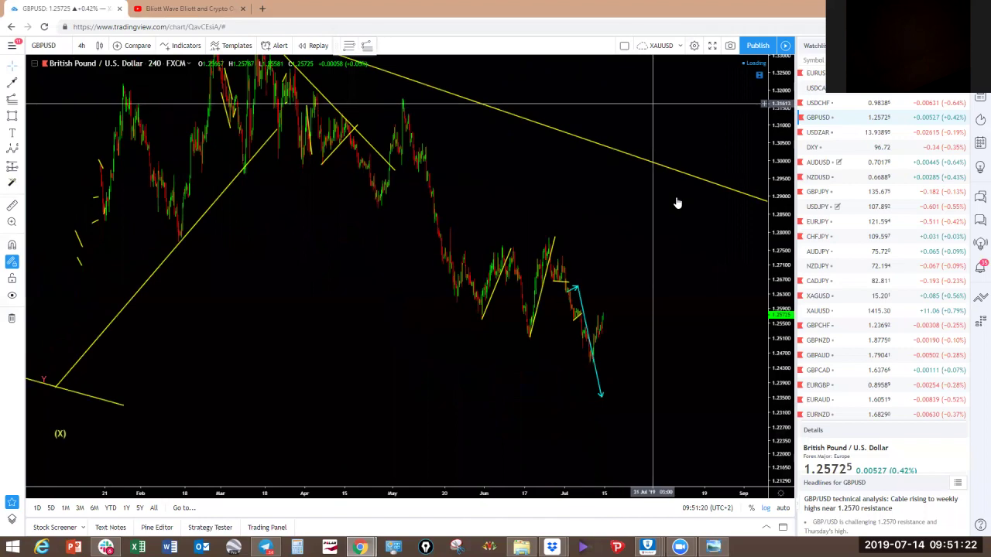
pyautogui.scroll(-2, 642, 248)
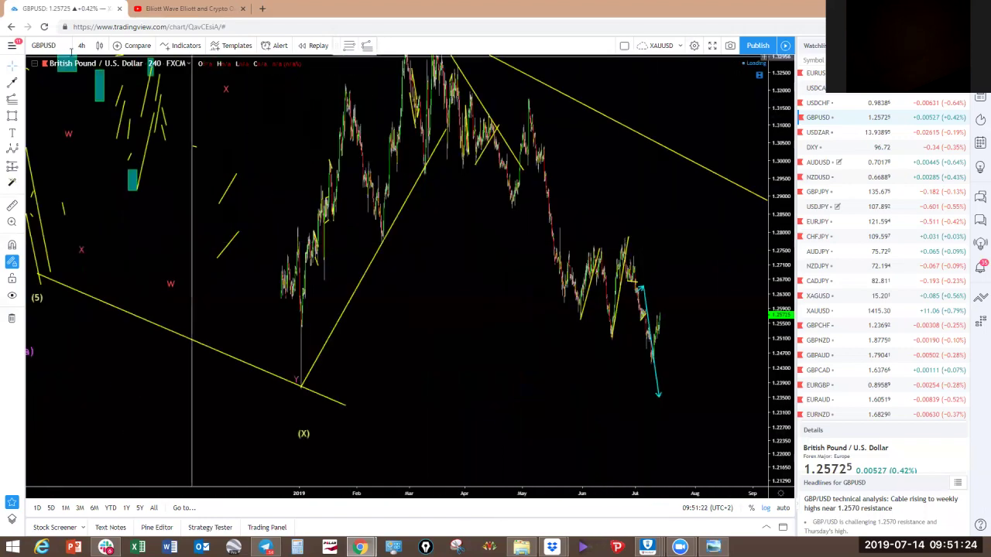
pyautogui.click(81, 45)
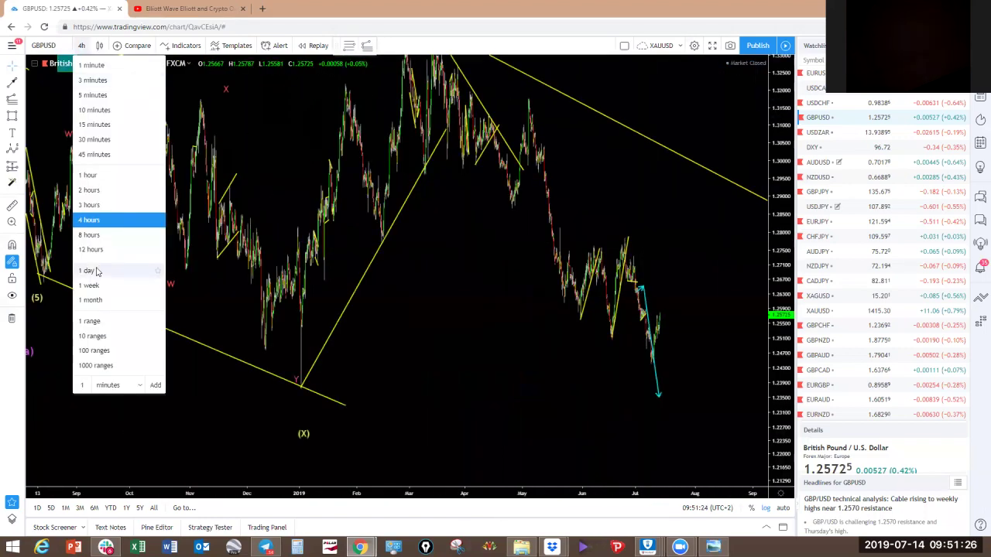
pyautogui.click(97, 270)
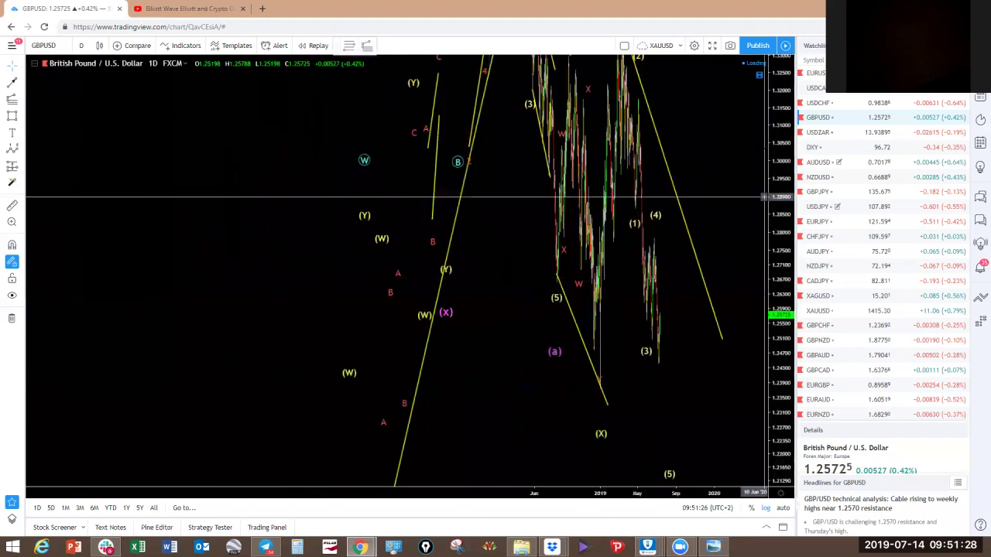
pyautogui.scroll(4, 499, 273)
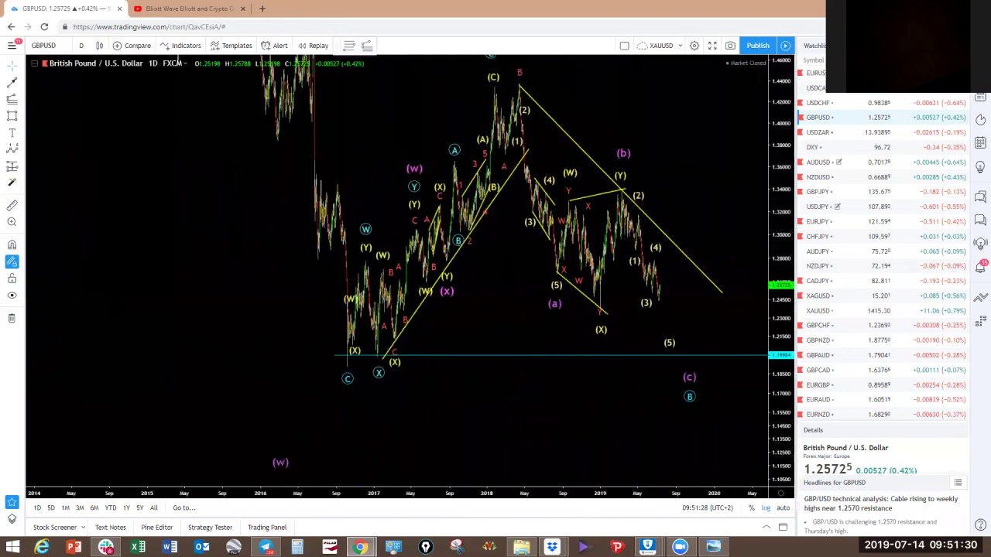
pyautogui.moveTo(354, 289); pyautogui.dragTo(431, 338)
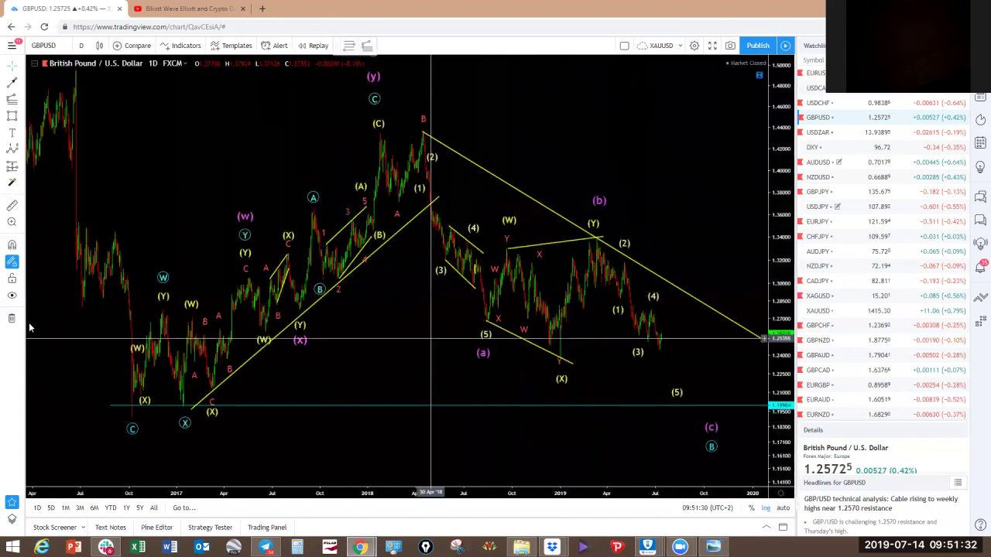
pyautogui.click(12, 295)
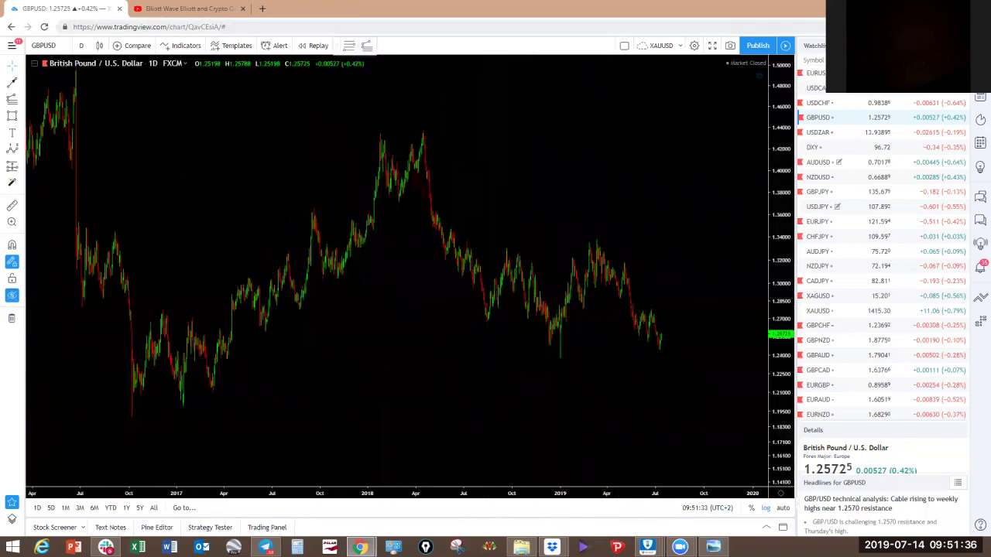
# Sketch the GBPUSD decline from the April 2018 high, the widening sideways range and the continued drop in yellow, and erase the markup.
pyautogui.moveTo(658, 339); pyautogui.dragTo(715, 436)
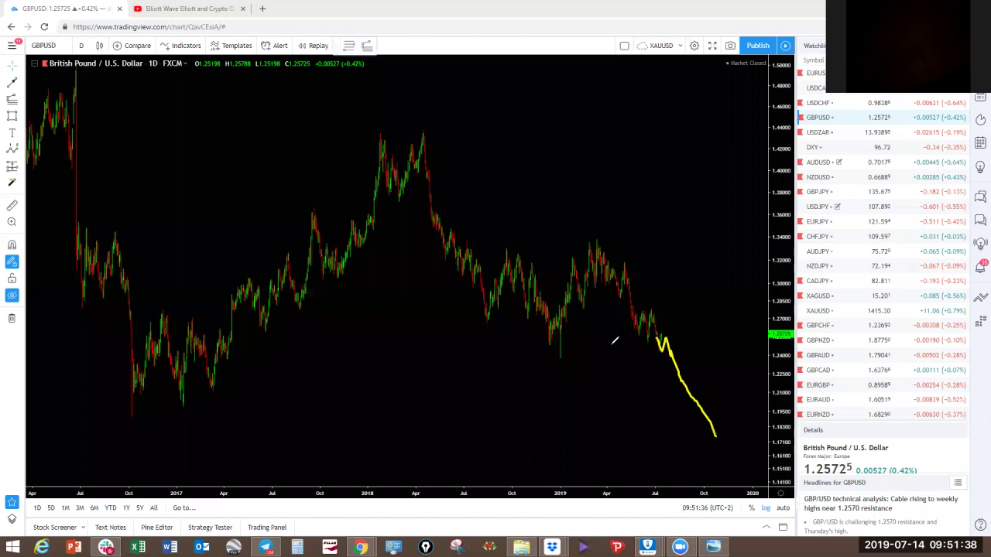
pyautogui.moveTo(421, 143); pyautogui.dragTo(480, 318)
pyautogui.moveTo(484, 319); pyautogui.dragTo(554, 341)
pyautogui.moveTo(524, 262)
pyautogui.mouseDown()
pyautogui.moveTo(584, 240)
pyautogui.moveTo(671, 360)
pyautogui.moveTo(732, 424)
pyautogui.mouseUp()
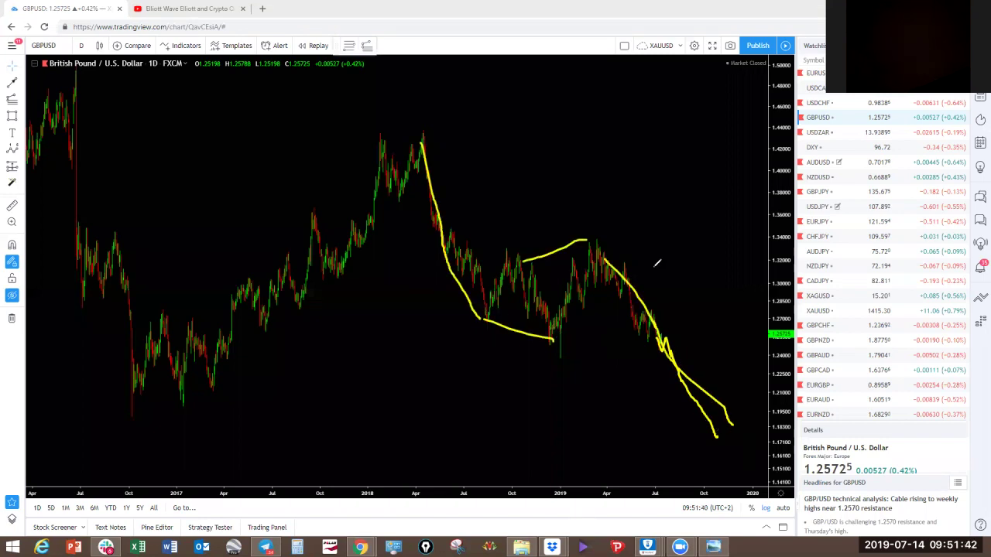
pyautogui.click(631, 47)
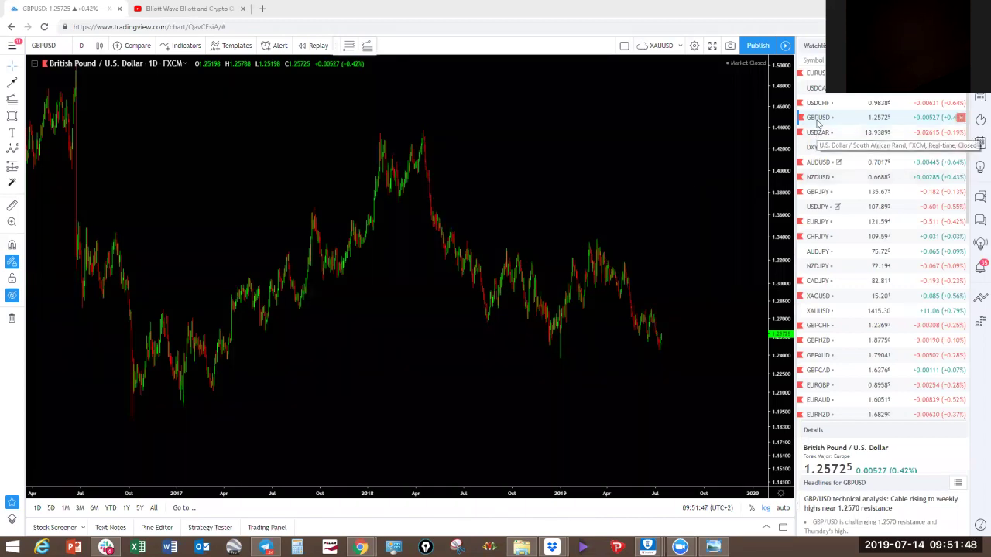
# On the daily AUDUSD chart, sketch the May–July zigzag rebound and a drop below 0.68 in yellow, and erase the markup.
pyautogui.click(818, 162)
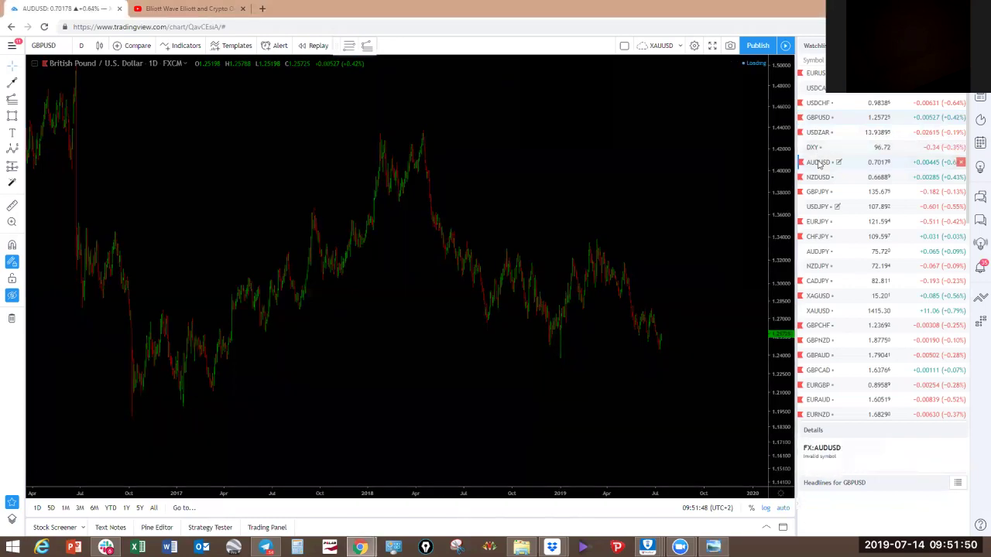
pyautogui.scroll(5, 744, 306)
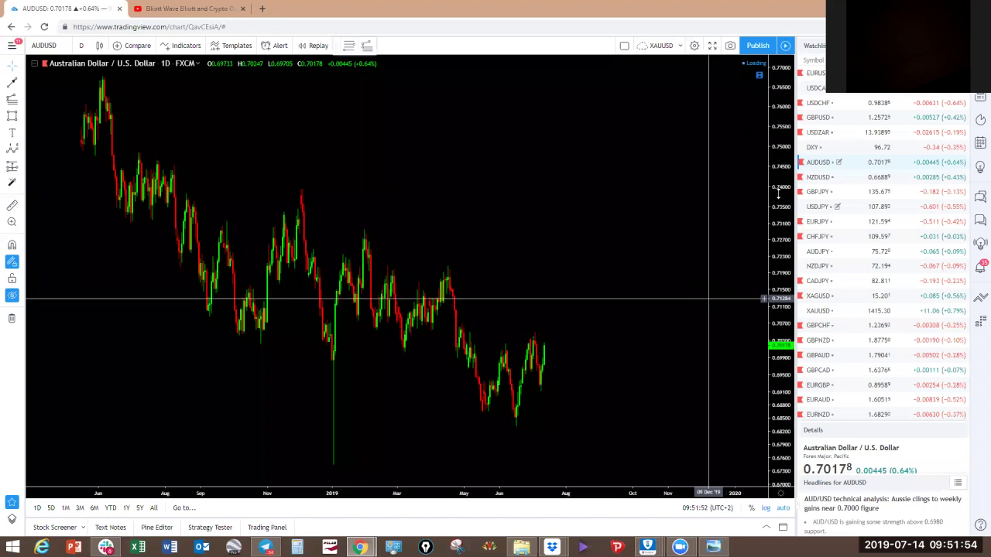
pyautogui.scroll(2, 533, 135)
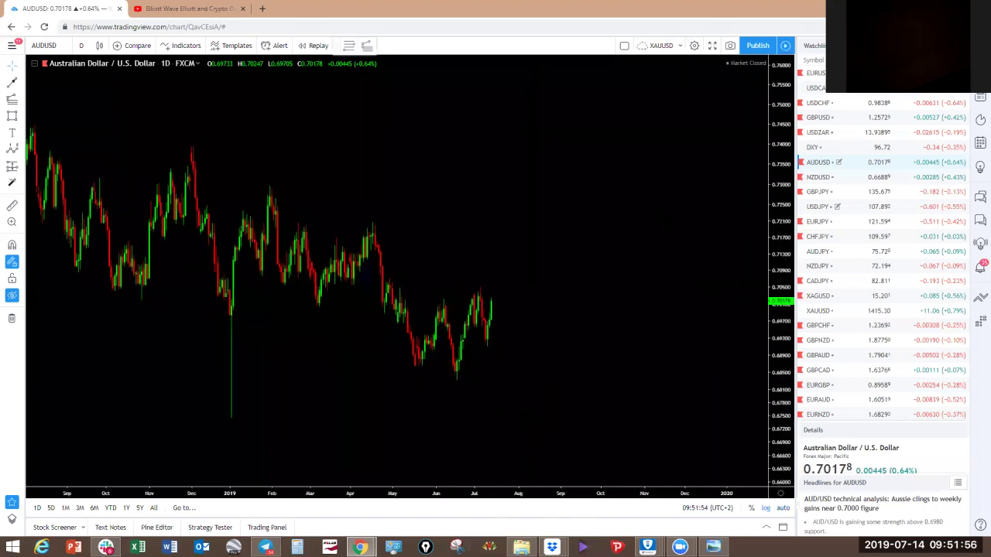
pyautogui.moveTo(424, 361)
pyautogui.mouseDown()
pyautogui.moveTo(443, 290)
pyautogui.moveTo(463, 363)
pyautogui.mouseUp()
pyautogui.moveTo(482, 302)
pyautogui.mouseDown()
pyautogui.moveTo(490, 270)
pyautogui.moveTo(529, 401)
pyautogui.mouseUp()
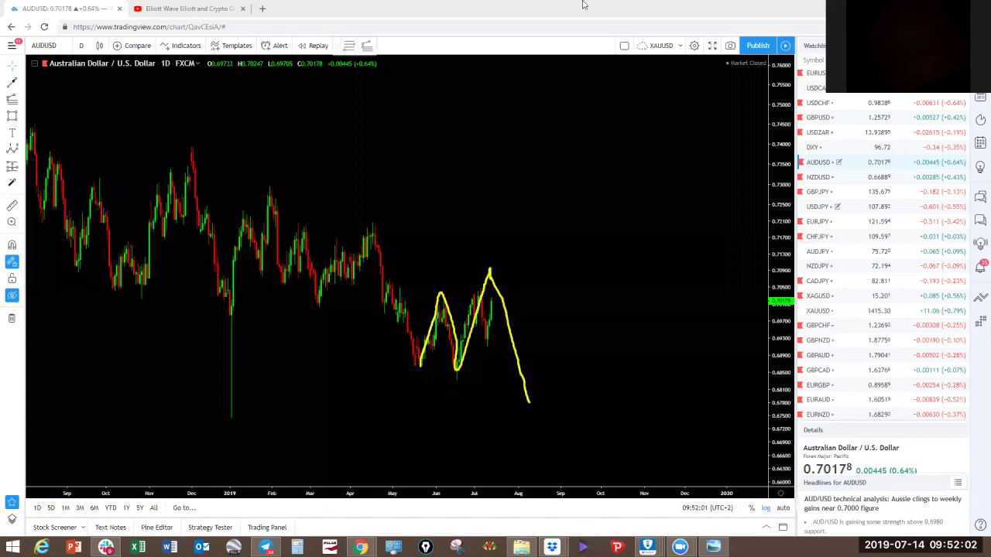
pyautogui.hotkey('ctrl', 'z')
# Sketch a short AUDUSD rise from the latest price and a steep drop to about 0.672 in yellow, and erase the markup.
pyautogui.moveTo(493, 302); pyautogui.dragTo(498, 303)
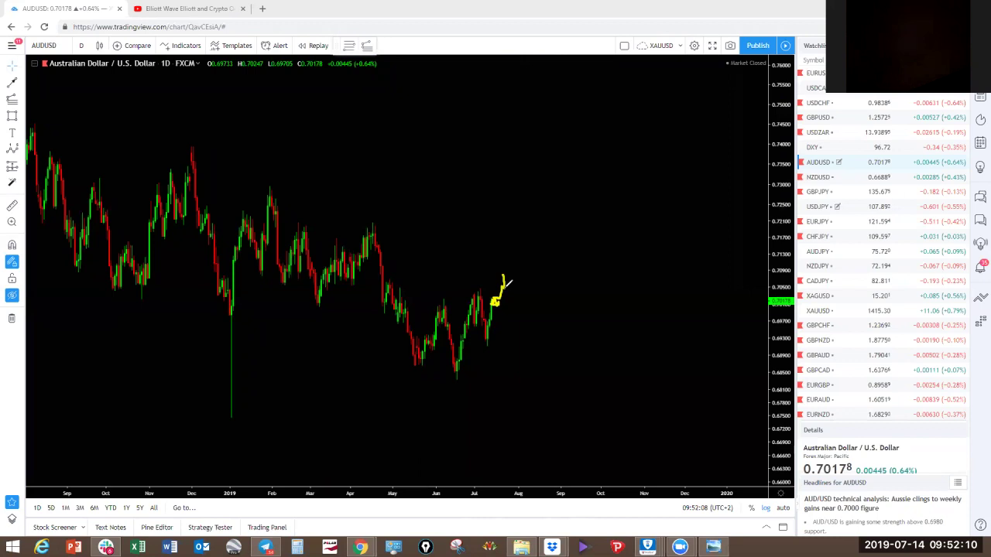
pyautogui.moveTo(504, 276); pyautogui.dragTo(532, 425)
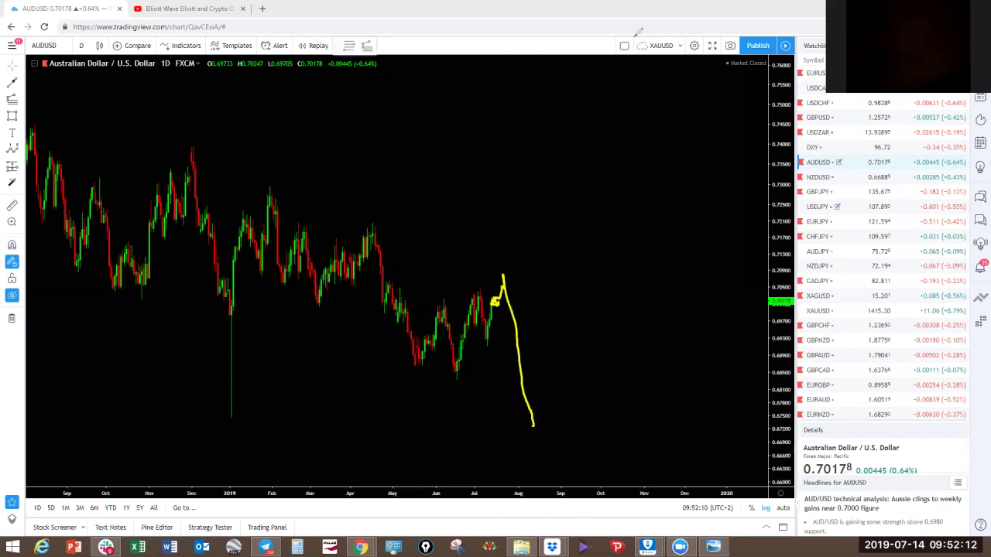
pyautogui.click(615, 13)
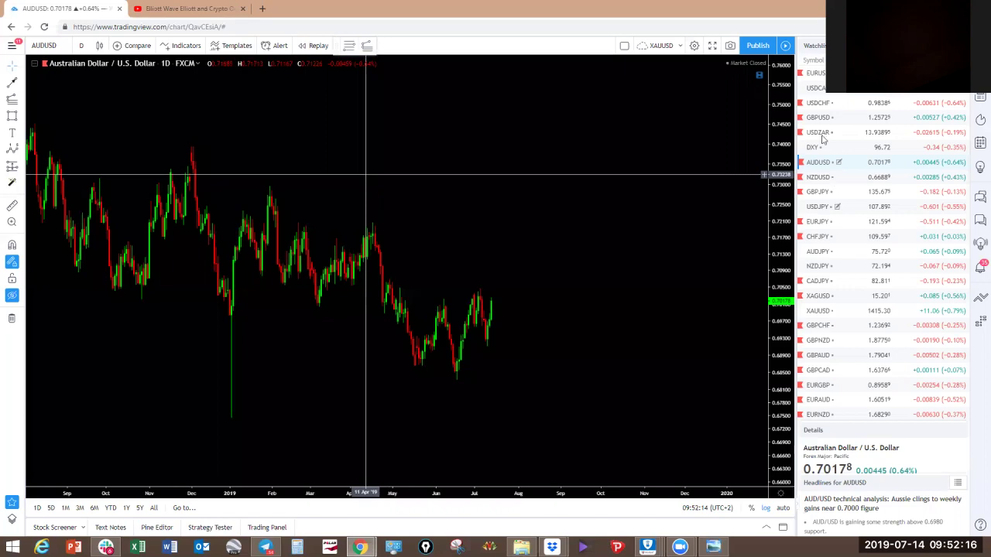
# On the daily NZDUSD chart, sketch a short push above the latest price in yellow, and erase the markup.
pyautogui.click(816, 178)
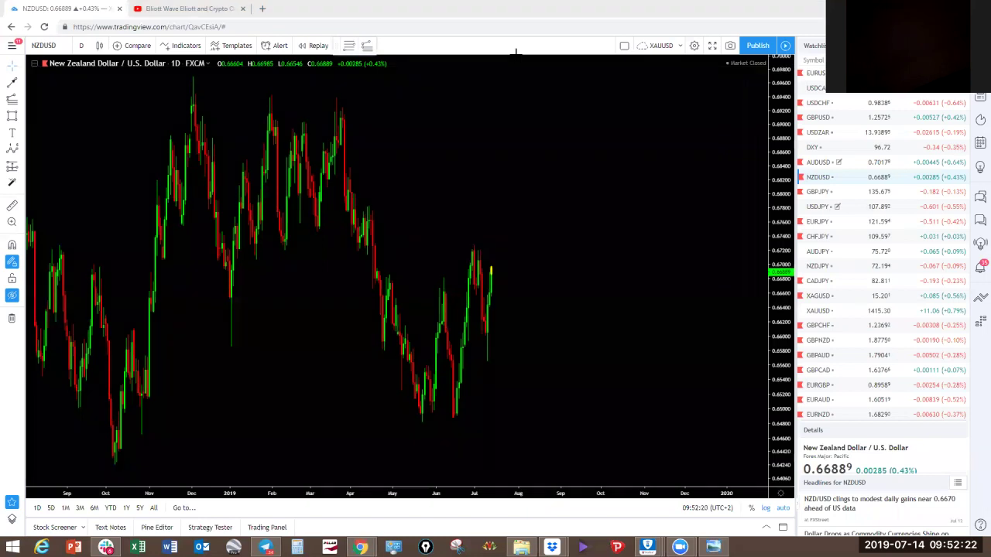
pyautogui.moveTo(491, 271); pyautogui.dragTo(501, 224)
pyautogui.click(629, 28)
# Sketch the NZDUSD May–July zigzag rebound and a drop to about 0.652 in yellow, and erase the markup.
pyautogui.moveTo(440, 283)
pyautogui.mouseDown()
pyautogui.moveTo(454, 393)
pyautogui.moveTo(478, 265)
pyautogui.moveTo(481, 310)
pyautogui.moveTo(493, 331)
pyautogui.mouseUp()
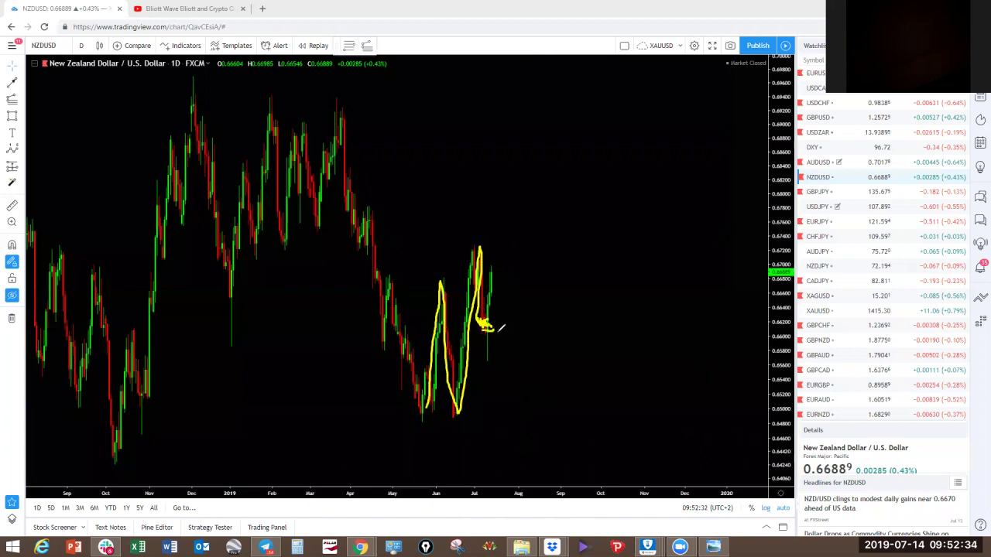
pyautogui.moveTo(495, 267)
pyautogui.mouseDown()
pyautogui.moveTo(494, 222)
pyautogui.moveTo(527, 408)
pyautogui.mouseUp()
pyautogui.click(641, 23)
pyautogui.click(623, 171)
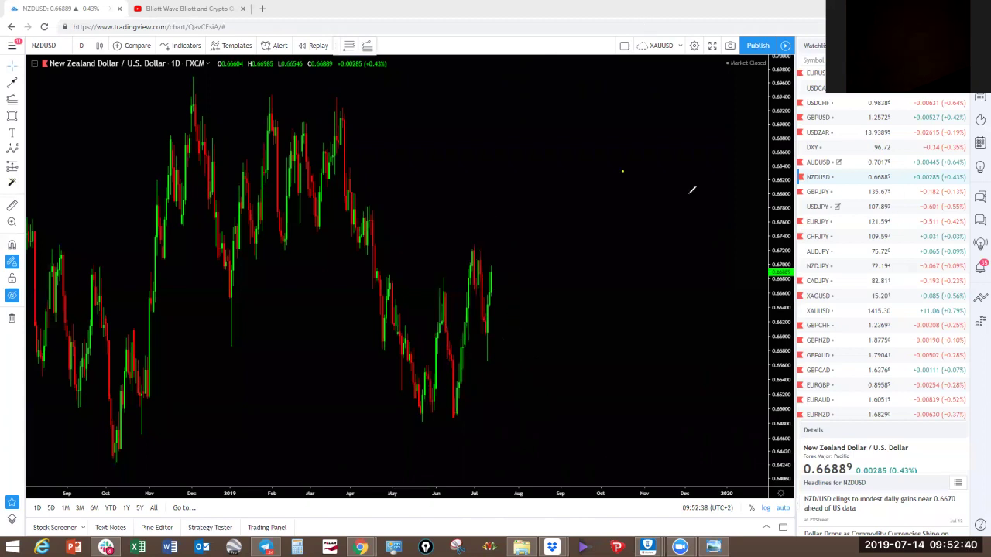
# On the daily USDZAR chart, show the saved drawings, sketch the June–July decline in yellow, and erase the markup.
pyautogui.click(817, 133)
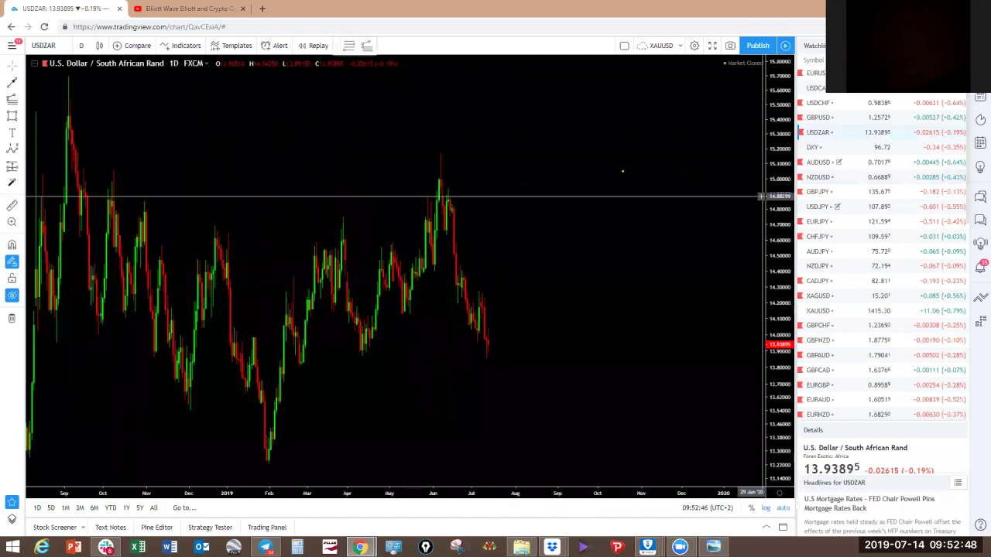
pyautogui.click(12, 295)
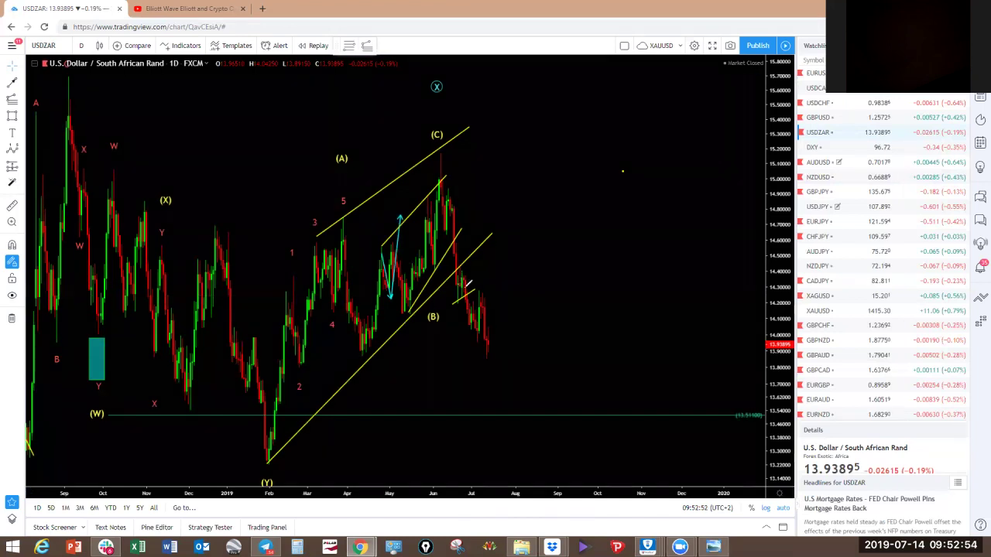
pyautogui.moveTo(455, 277)
pyautogui.mouseDown()
pyautogui.moveTo(470, 275)
pyautogui.moveTo(488, 356)
pyautogui.mouseUp()
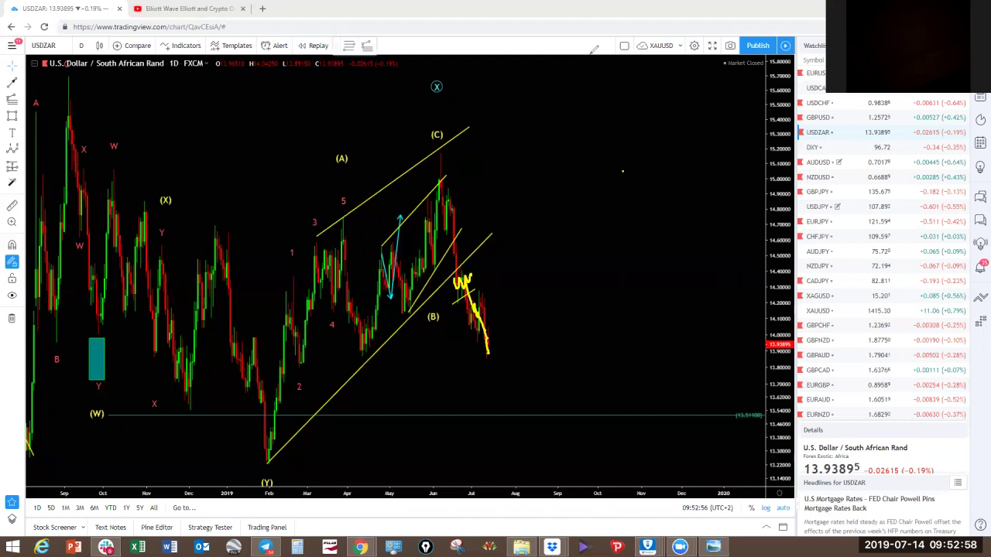
pyautogui.click(628, 28)
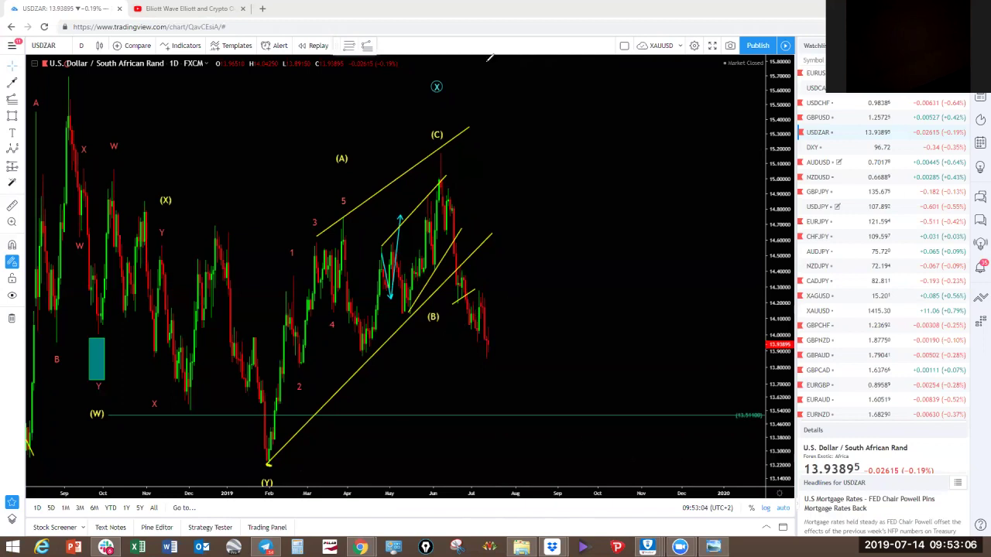
# Draw yellow arrows through the USDZAR swings from wave (A) to the July low and up to about 15.80, and erase them.
pyautogui.moveTo(343, 223)
pyautogui.mouseDown()
pyautogui.moveTo(370, 343)
pyautogui.moveTo(441, 153)
pyautogui.mouseUp()
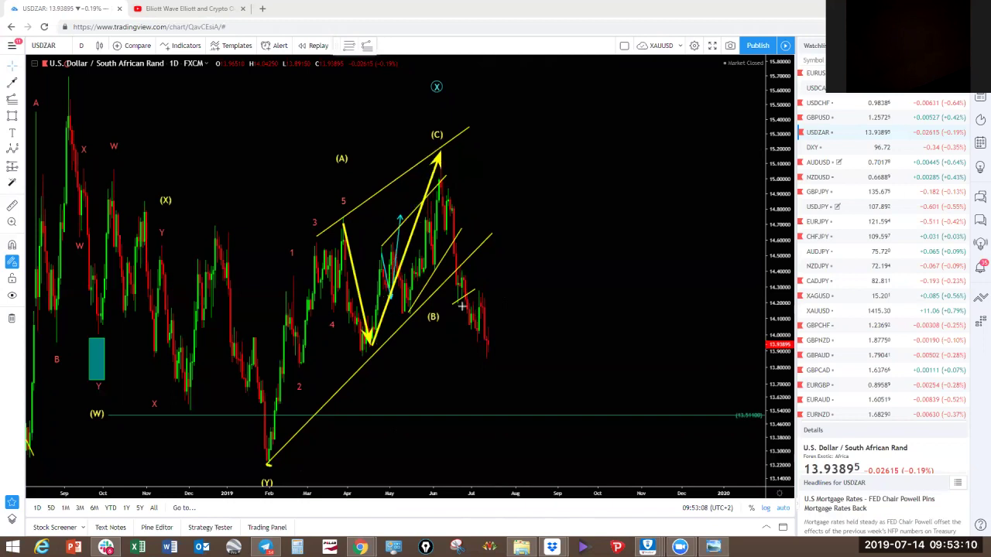
pyautogui.click(488, 356)
pyautogui.doubleClick(586, 53)
pyautogui.moveTo(549, 64); pyautogui.dragTo(549, 66)
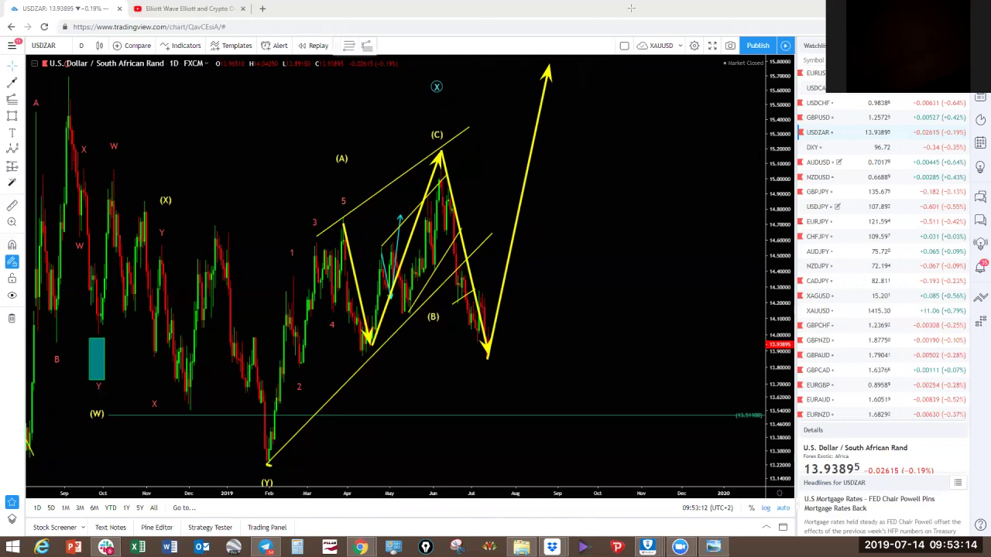
pyautogui.press('Escape')
# Hide the saved drawings, draw arrows for the USDZAR three-wave decline to about 12.70 and a rally above 17.20, and erase them.
pyautogui.scroll(-3, 618, 156)
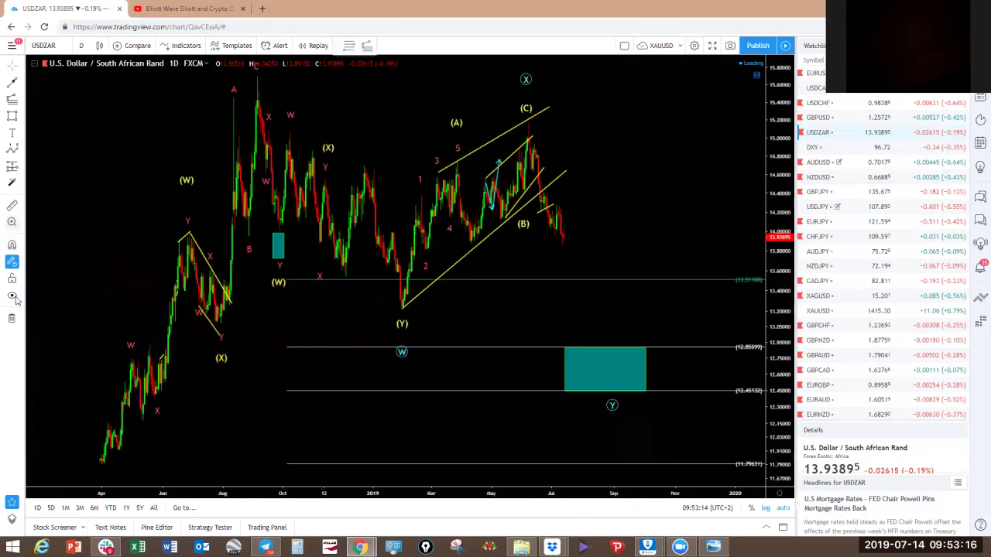
pyautogui.click(12, 296)
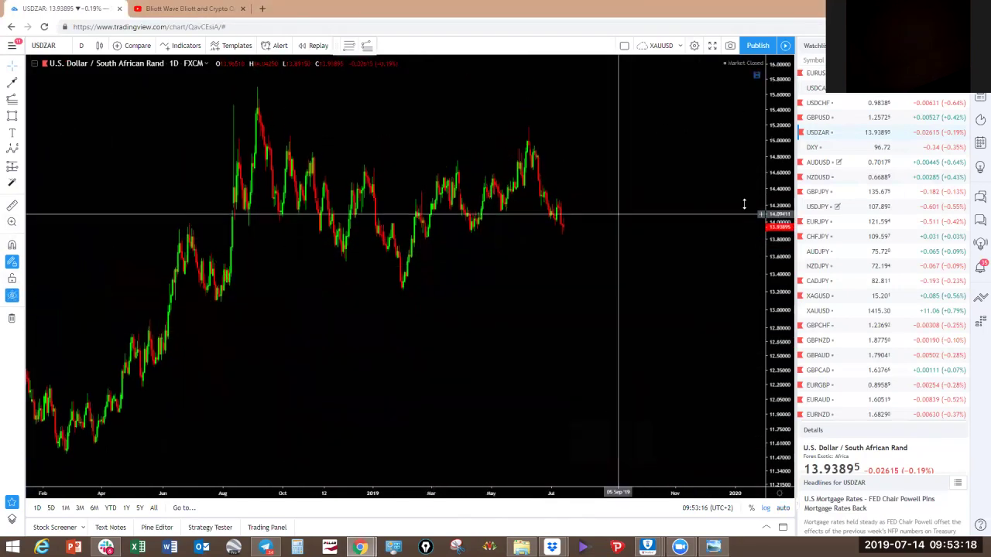
pyautogui.moveTo(612, 226); pyautogui.dragTo(585, 319)
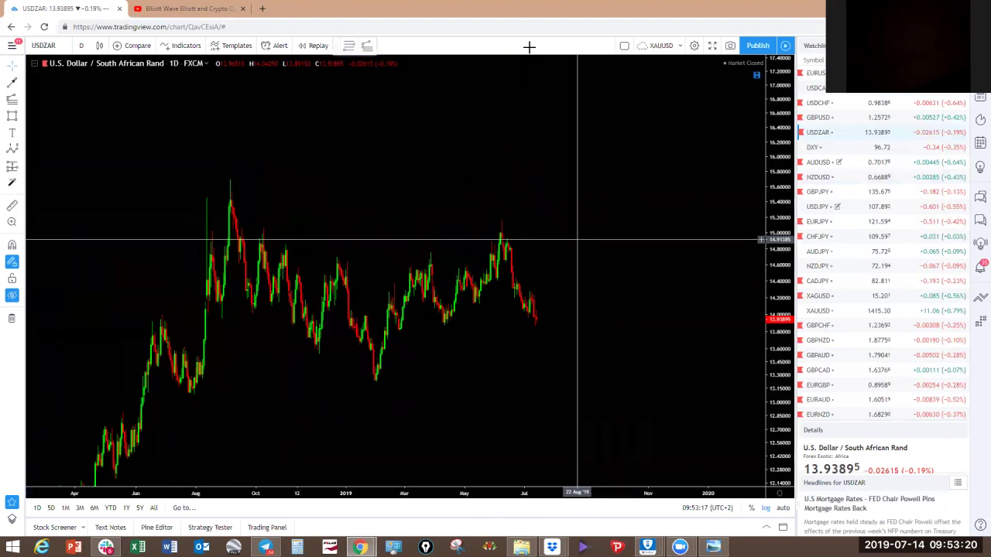
pyautogui.moveTo(239, 186); pyautogui.dragTo(372, 378)
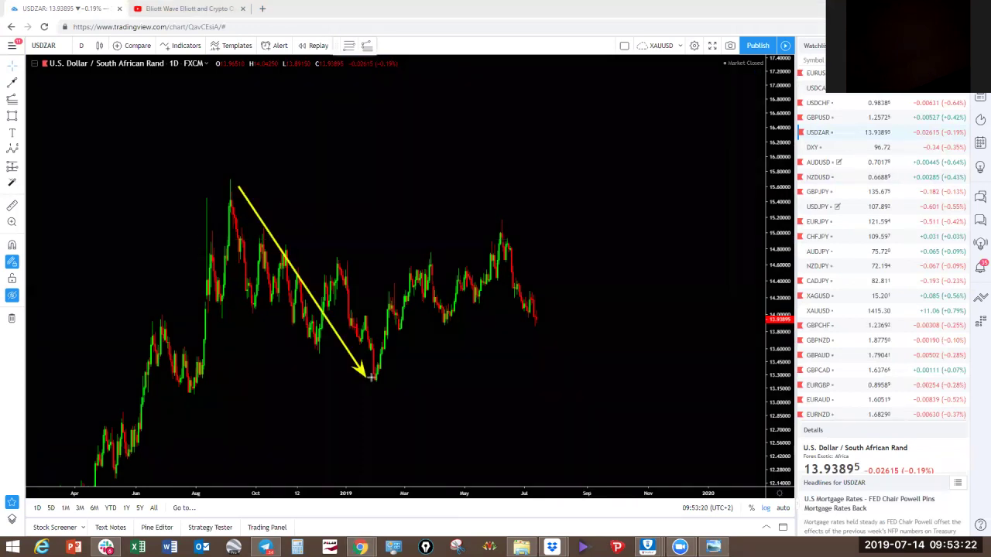
pyautogui.click(371, 377)
pyautogui.click(501, 225)
pyautogui.click(507, 224)
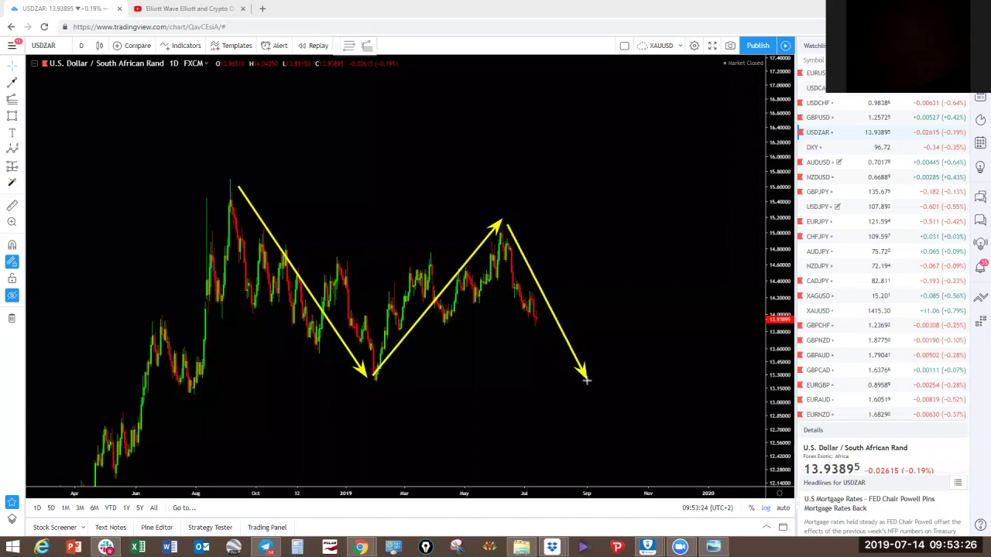
pyautogui.click(629, 424)
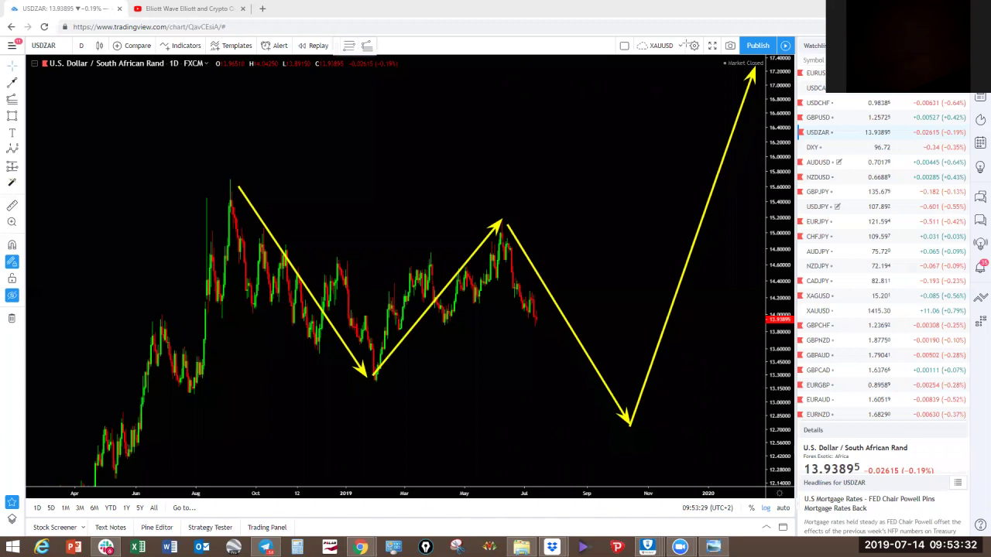
pyautogui.press('e')
# Mark the USDZAR July low, a gently falling line from the February 2019 low and the move off the June high, and erase the markup.
pyautogui.moveTo(540, 318)
pyautogui.mouseDown()
pyautogui.moveTo(561, 321)
pyautogui.moveTo(552, 321)
pyautogui.mouseUp()
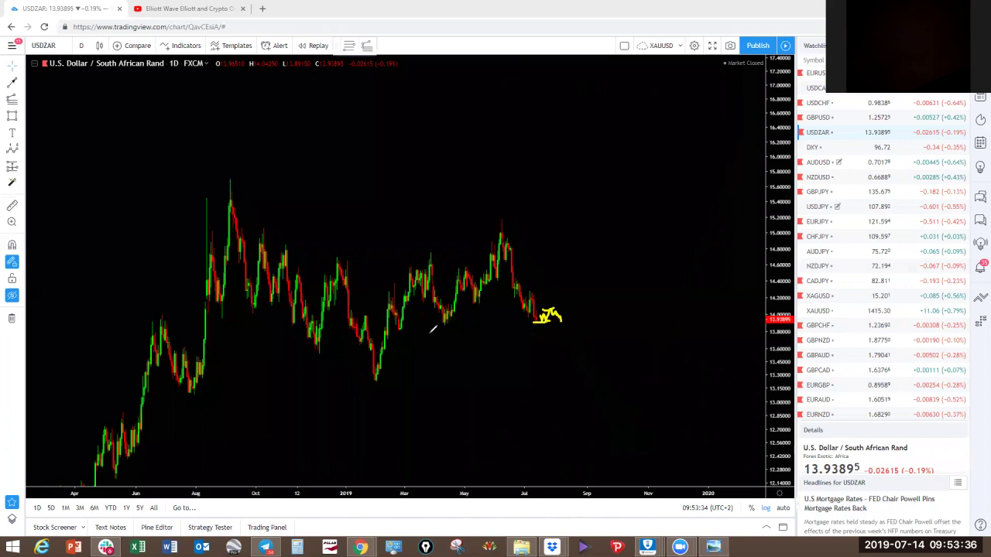
pyautogui.moveTo(377, 383); pyautogui.dragTo(603, 412)
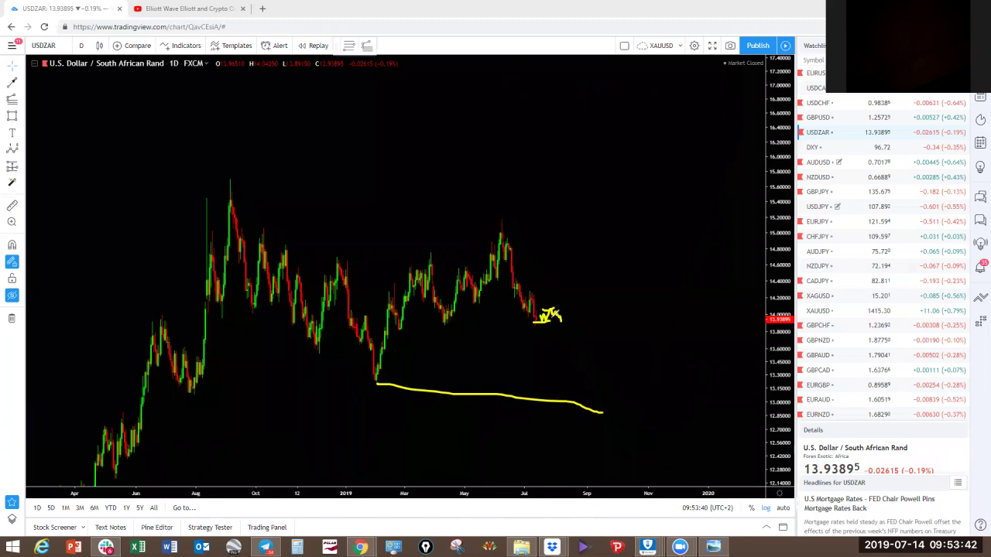
pyautogui.moveTo(559, 314); pyautogui.dragTo(556, 328)
pyautogui.click(555, 26)
pyautogui.moveTo(506, 213)
pyautogui.mouseDown()
pyautogui.moveTo(532, 324)
pyautogui.moveTo(582, 292)
pyautogui.mouseUp()
pyautogui.press('e')
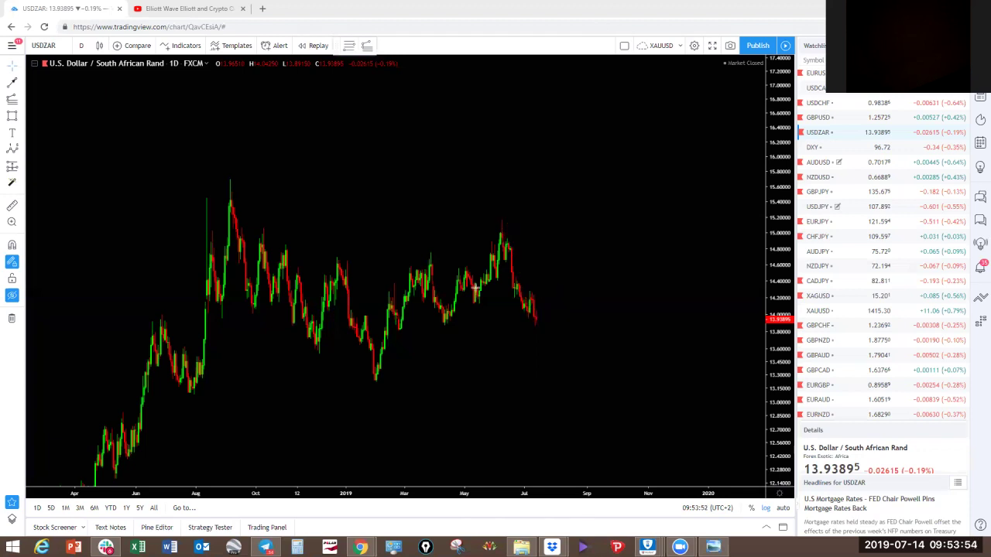
# Draw arrows for a USDZAR drop to the February low, a prolonged zigzag and a final fall to about 12.70, and erase them.
pyautogui.moveTo(375, 375)
pyautogui.mouseDown()
pyautogui.moveTo(429, 246)
pyautogui.moveTo(463, 321)
pyautogui.moveTo(503, 223)
pyautogui.mouseUp()
pyautogui.moveTo(505, 223)
pyautogui.mouseDown()
pyautogui.moveTo(533, 334)
pyautogui.moveTo(573, 284)
pyautogui.moveTo(598, 377)
pyautogui.moveTo(652, 204)
pyautogui.moveTo(741, 387)
pyautogui.moveTo(775, 422)
pyautogui.mouseUp()
pyautogui.moveTo(155, 155)
pyautogui.mouseDown()
pyautogui.moveTo(317, 299)
pyautogui.moveTo(378, 370)
pyautogui.moveTo(637, 400)
pyautogui.mouseUp()
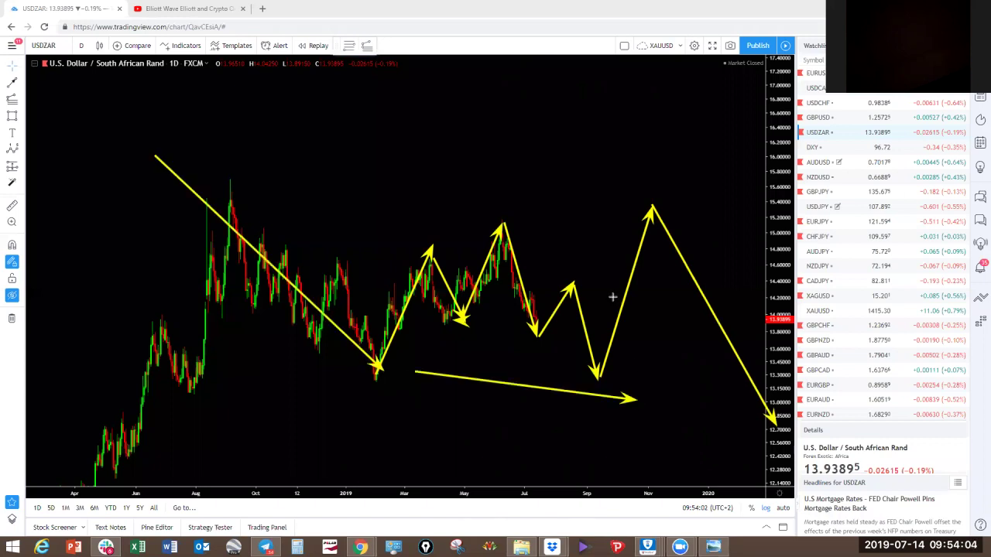
pyautogui.moveTo(534, 214); pyautogui.dragTo(609, 217)
pyautogui.click(631, 32)
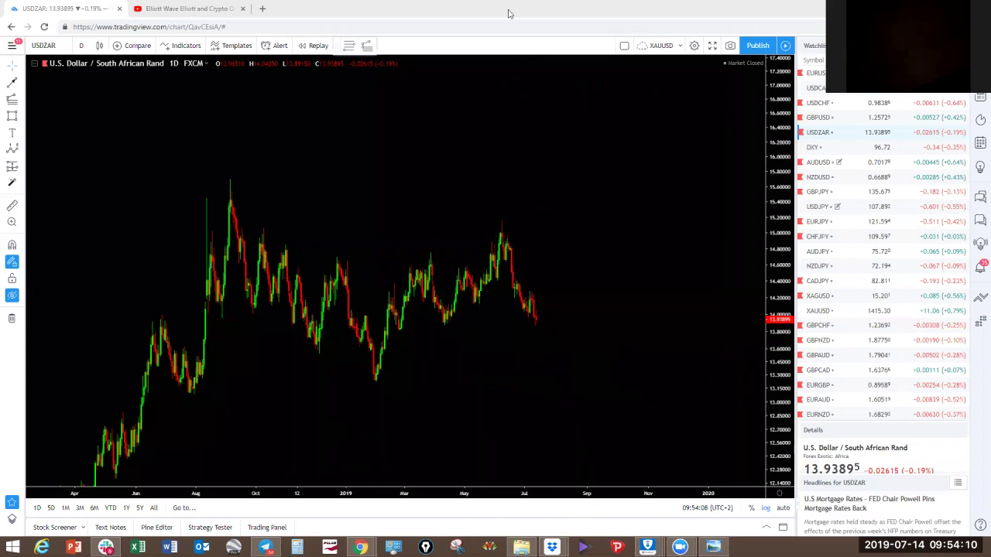
# Sketch a small USDZAR July consolidation and a drop through a horizontal line at the February low in yellow, and erase the markup.
pyautogui.moveTo(534, 305); pyautogui.dragTo(563, 389)
pyautogui.moveTo(371, 382); pyautogui.dragTo(611, 380)
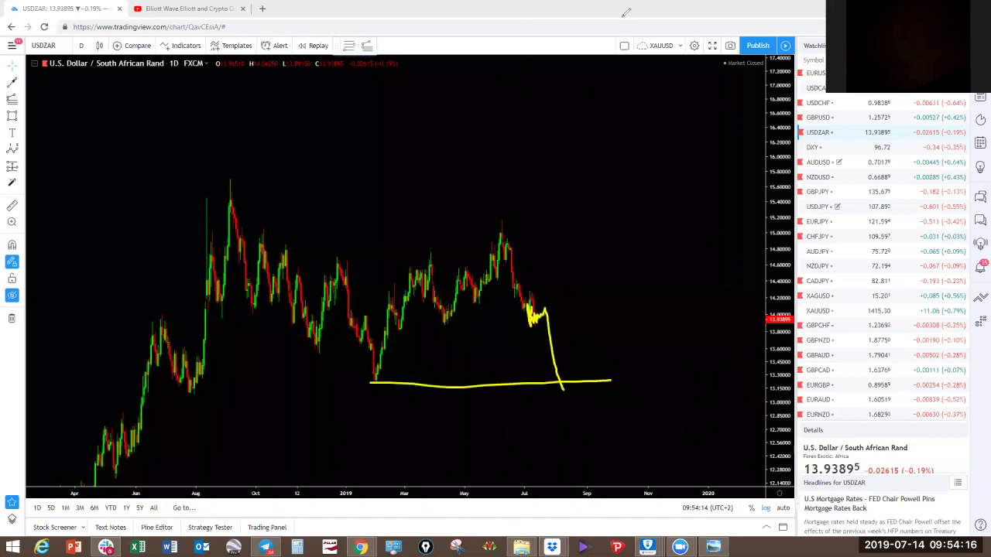
pyautogui.click(629, 42)
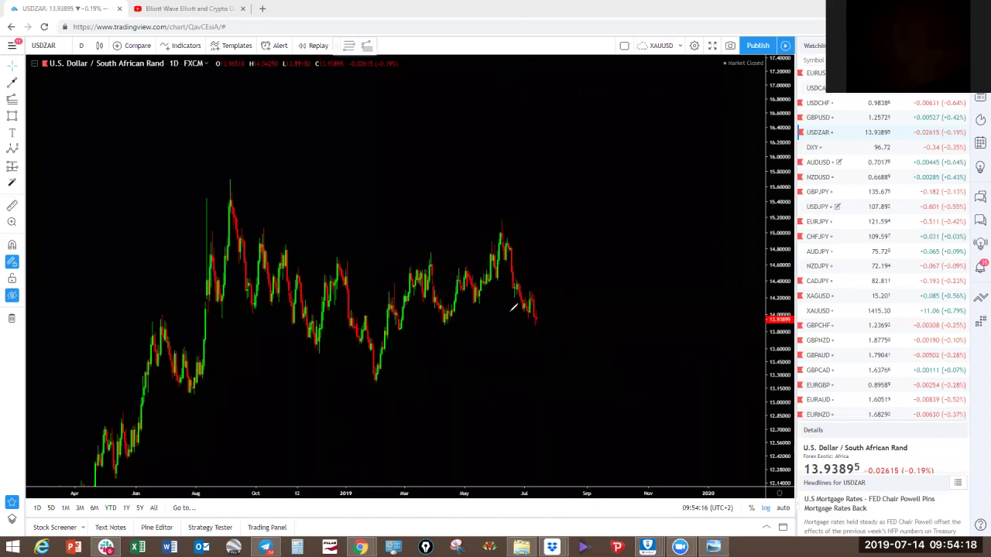
pyautogui.moveTo(514, 295); pyautogui.dragTo(514, 292)
pyautogui.hotkey('ctrl', 'z')
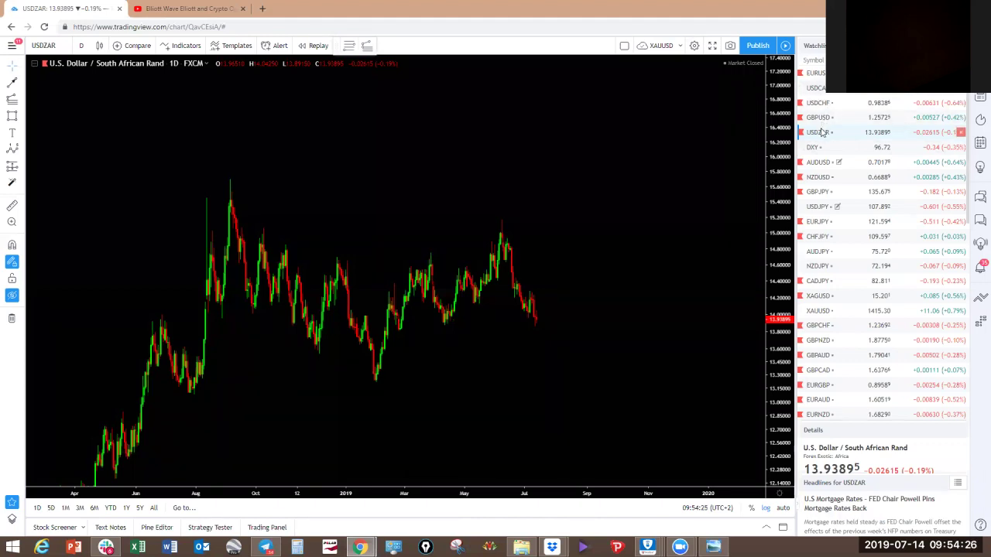
# On the daily GBPJPY chart, mark the June–July sideways swings and a line across the January 2019 low in yellow, and erase the markup.
pyautogui.click(820, 194)
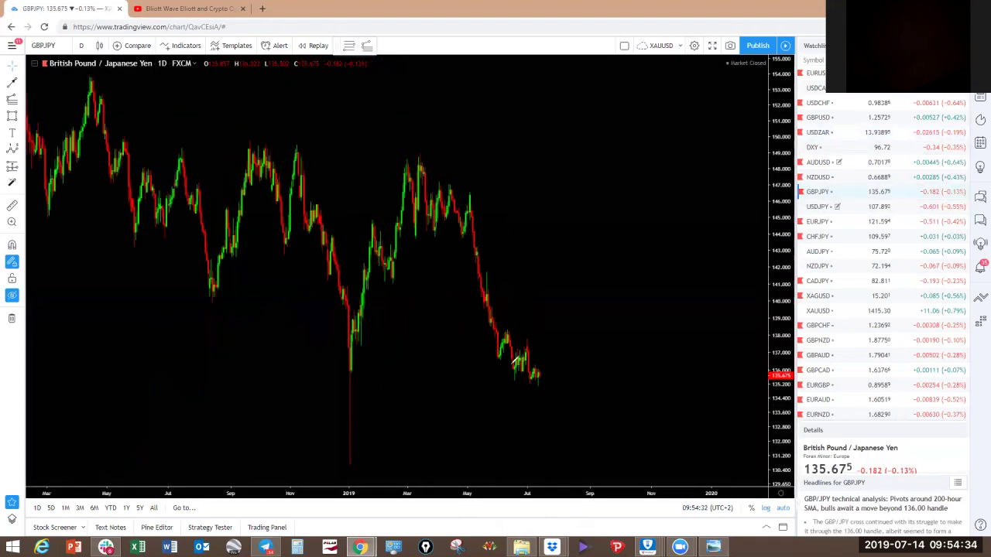
pyautogui.moveTo(517, 382)
pyautogui.mouseDown()
pyautogui.moveTo(531, 365)
pyautogui.moveTo(520, 349)
pyautogui.moveTo(529, 338)
pyautogui.mouseUp()
pyautogui.moveTo(533, 386)
pyautogui.mouseDown()
pyautogui.moveTo(552, 371)
pyautogui.moveTo(540, 364)
pyautogui.mouseUp()
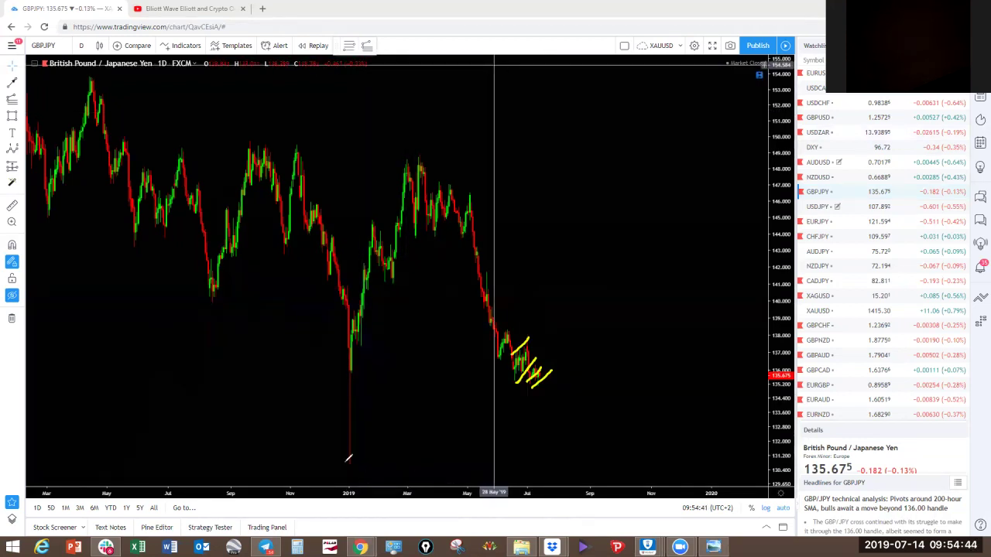
pyautogui.moveTo(346, 463); pyautogui.dragTo(624, 472)
pyautogui.click(624, 28)
# Sketch a brief GBPJPY bounce and a drop to about 134 in yellow, erase the markup, and switch to the 4-hour interval.
pyautogui.moveTo(530, 383)
pyautogui.mouseDown()
pyautogui.moveTo(548, 356)
pyautogui.moveTo(563, 404)
pyautogui.mouseUp()
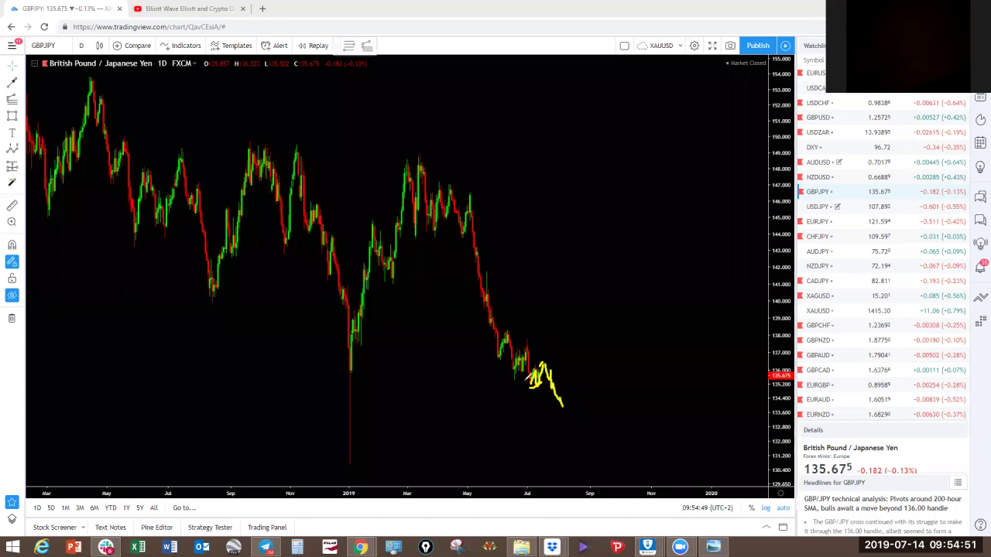
pyautogui.click(641, 14)
pyautogui.click(86, 48)
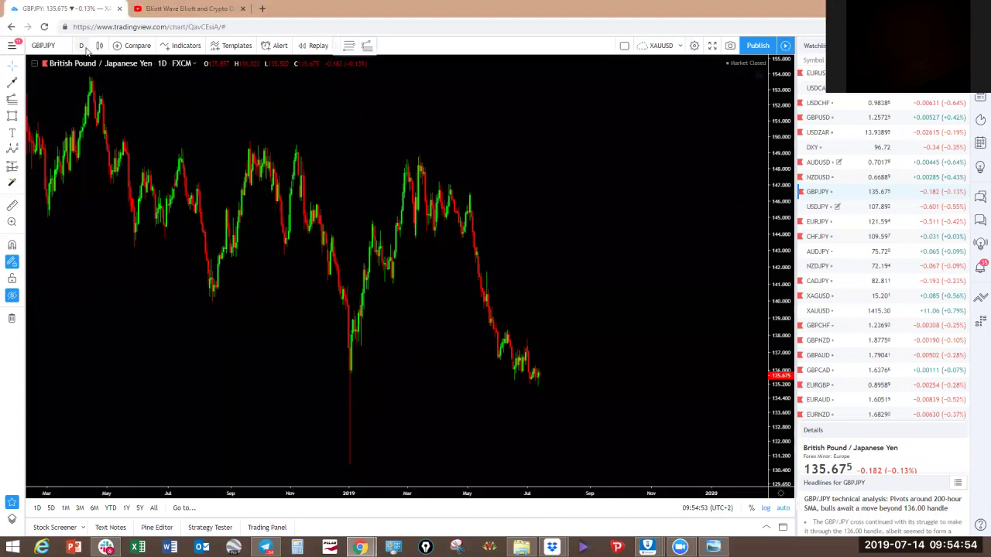
pyautogui.click(89, 221)
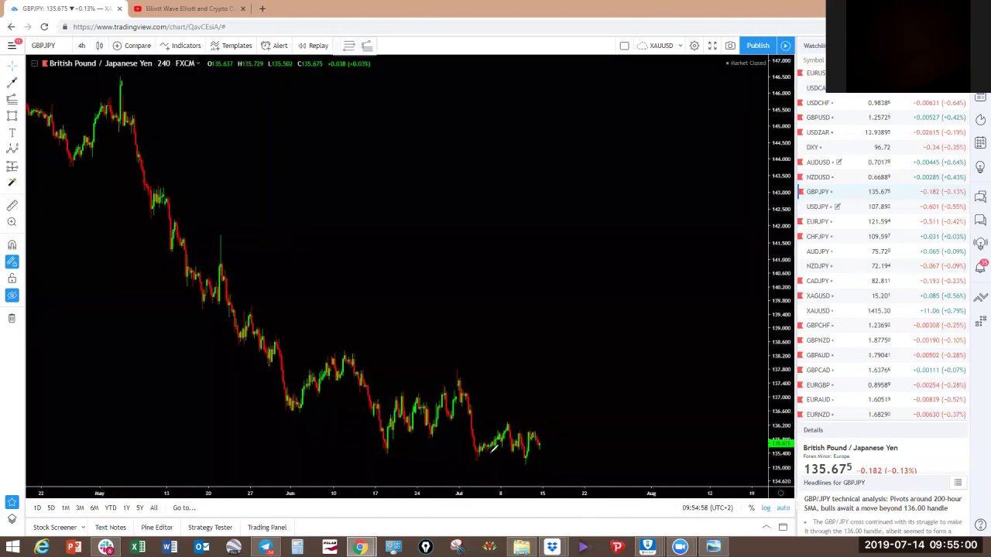
# Draw a yellow channel around the early-July GBPJPY rise and a projected bounce and drop to about 134.6, and remove the channel lines.
pyautogui.moveTo(480, 463)
pyautogui.mouseDown()
pyautogui.moveTo(515, 432)
pyautogui.moveTo(479, 445)
pyautogui.moveTo(515, 420)
pyautogui.moveTo(508, 435)
pyautogui.moveTo(546, 442)
pyautogui.moveTo(554, 422)
pyautogui.moveTo(575, 482)
pyautogui.mouseUp()
pyautogui.click(517, 8)
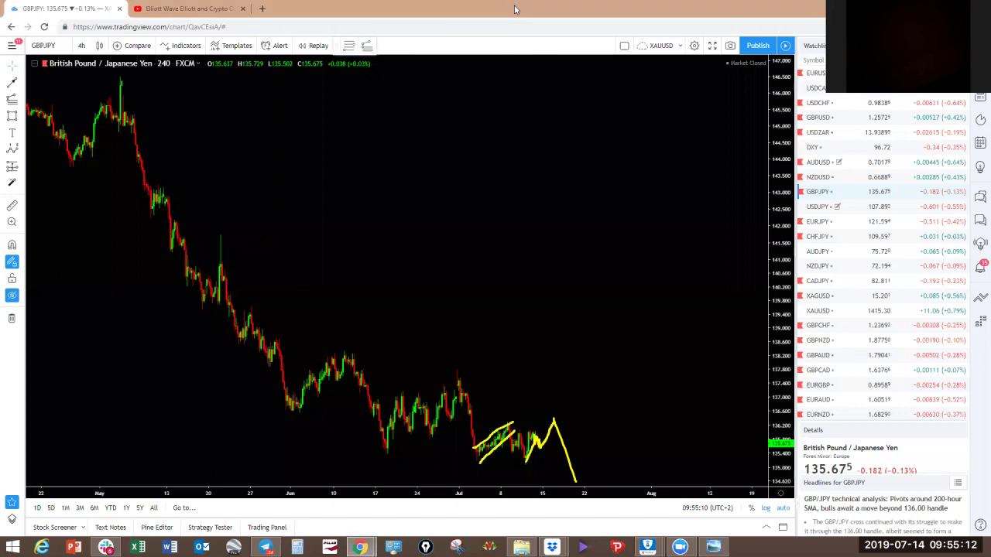
pyautogui.click(515, 9)
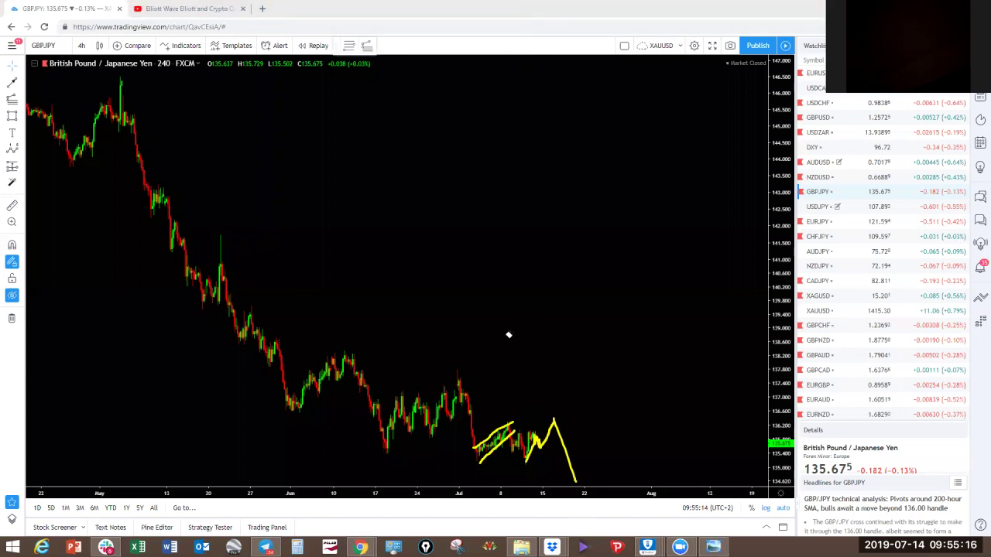
pyautogui.click(504, 432)
pyautogui.press('Delete')
# Outline the July GBPJPY range with yellow swings and boundary lines, sketch a small rise and steep drop, and erase all markup.
pyautogui.moveTo(477, 465)
pyautogui.mouseDown()
pyautogui.moveTo(502, 425)
pyautogui.moveTo(523, 437)
pyautogui.moveTo(516, 452)
pyautogui.moveTo(525, 463)
pyautogui.moveTo(517, 420)
pyautogui.moveTo(546, 438)
pyautogui.mouseUp()
pyautogui.moveTo(480, 465); pyautogui.dragTo(527, 463)
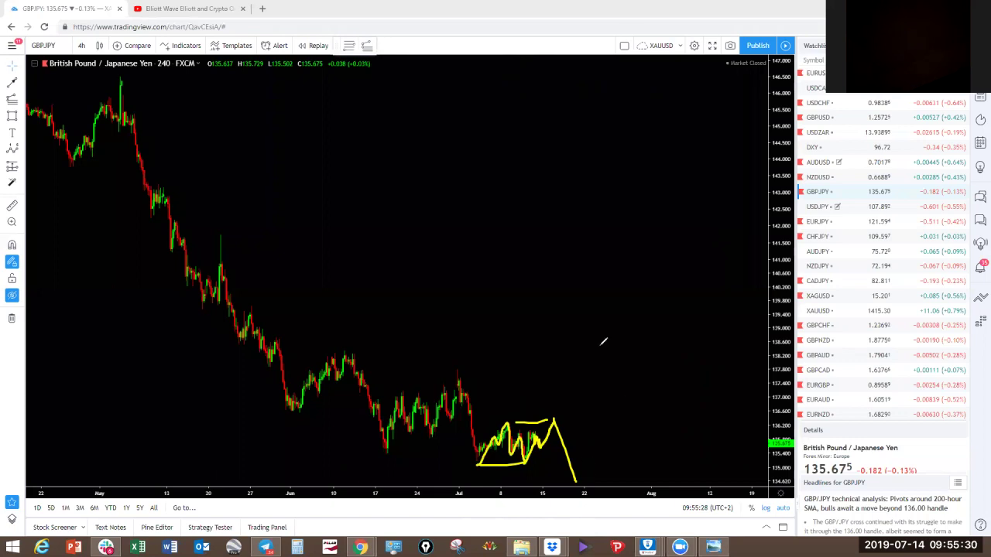
pyautogui.hotkey('ctrl', 'shift', '7')
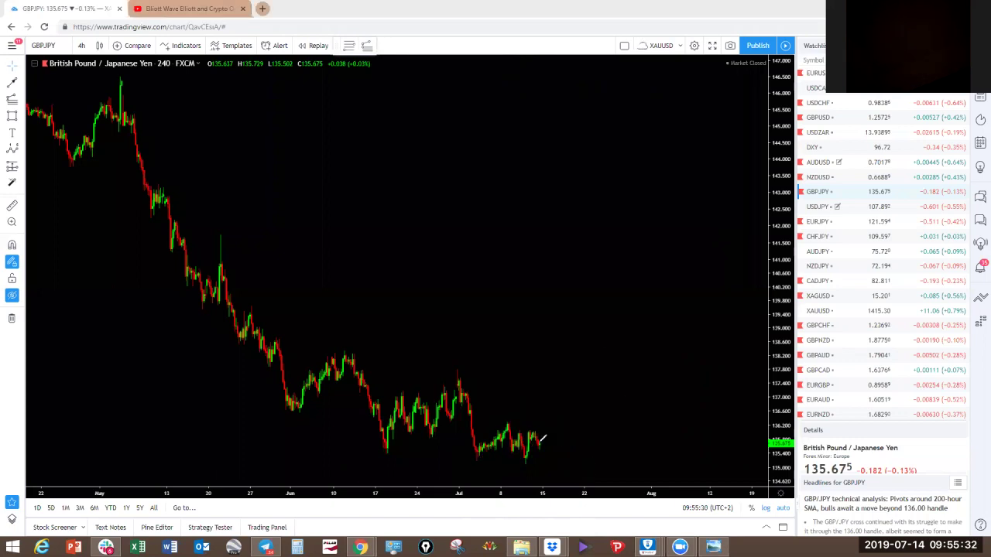
pyautogui.moveTo(539, 442)
pyautogui.mouseDown()
pyautogui.moveTo(547, 422)
pyautogui.moveTo(564, 509)
pyautogui.mouseUp()
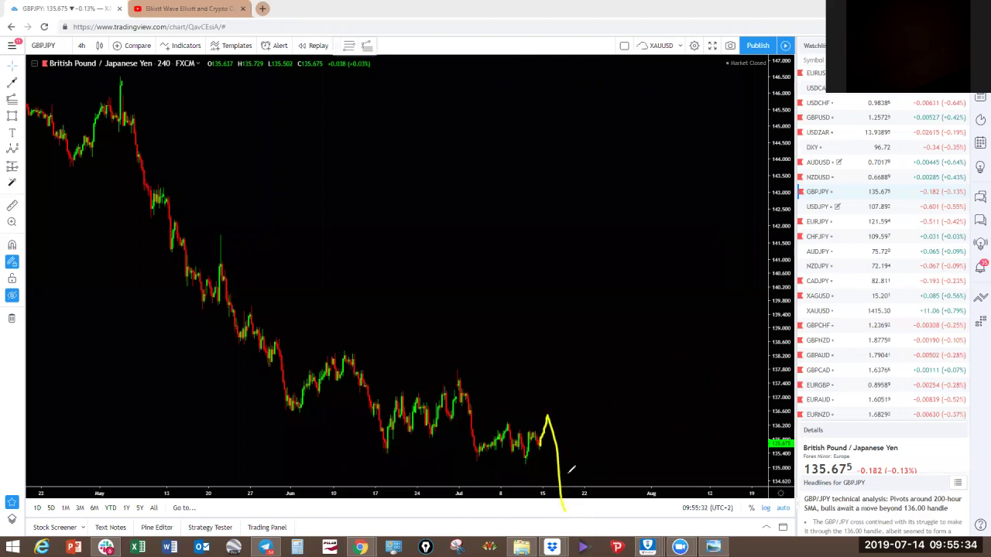
pyautogui.hotkey('ctrl', 'z')
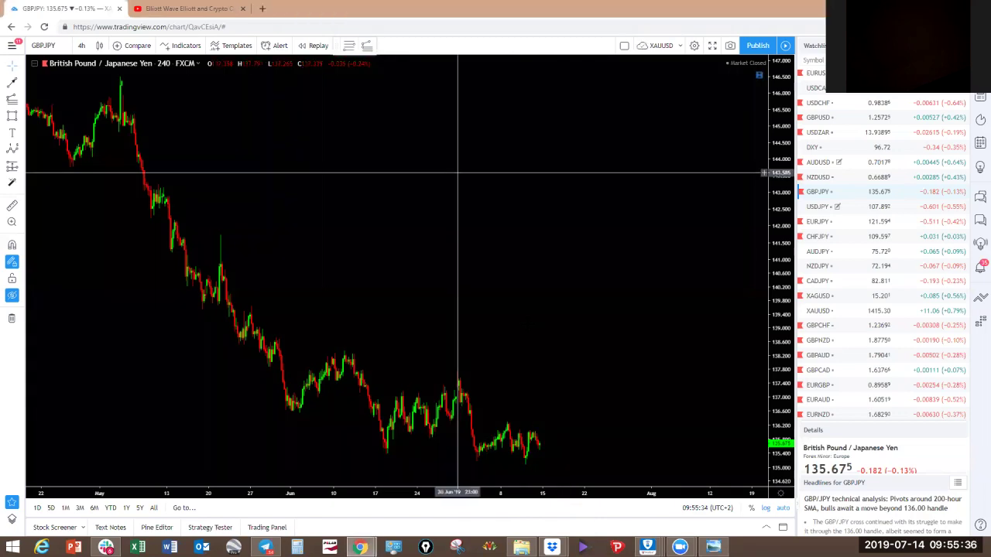
# On the 4-hour USDJPY chart, mark the June channel and a drop from early July to about 106.6 in yellow, and erase the markup.
pyautogui.scroll(-3, 114, 65)
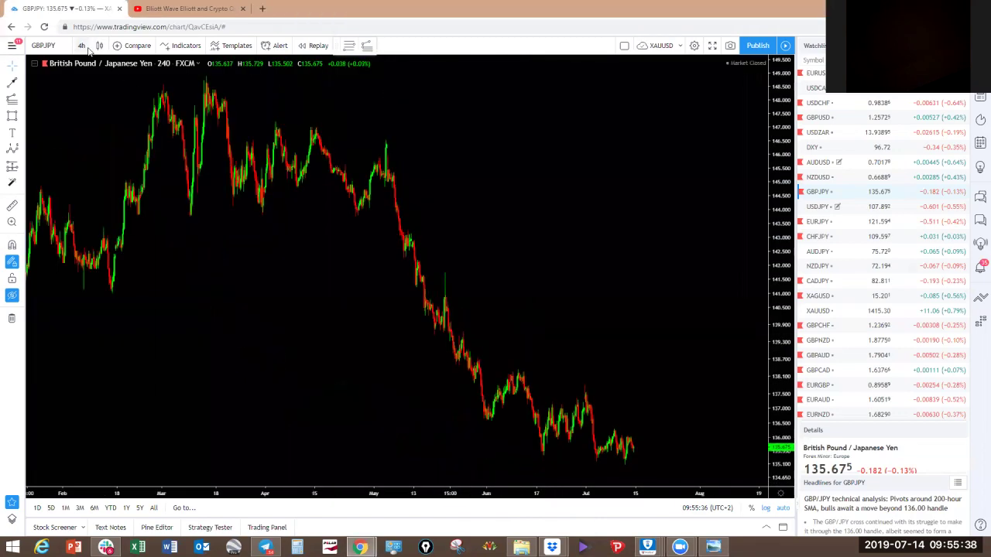
pyautogui.click(82, 45)
pyautogui.click(167, 107)
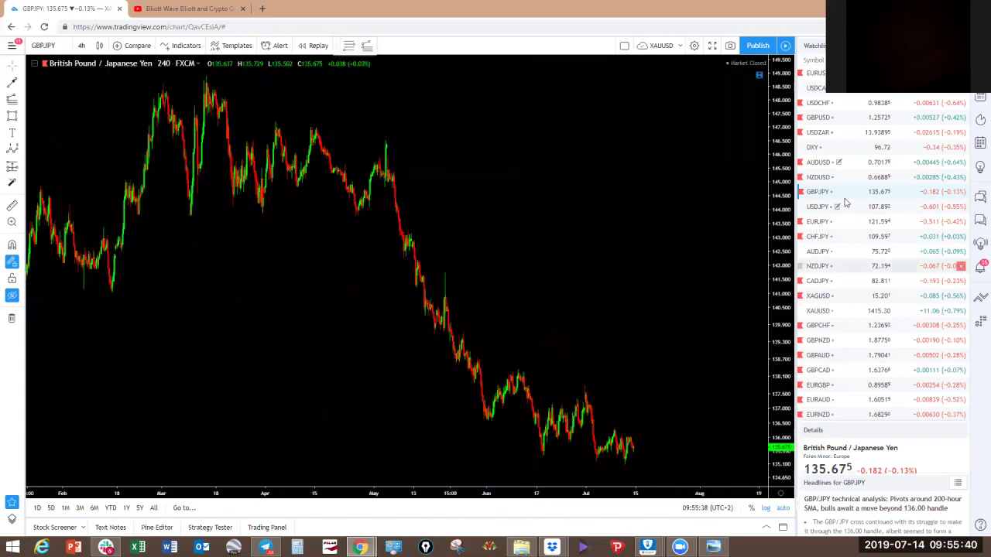
pyautogui.click(822, 208)
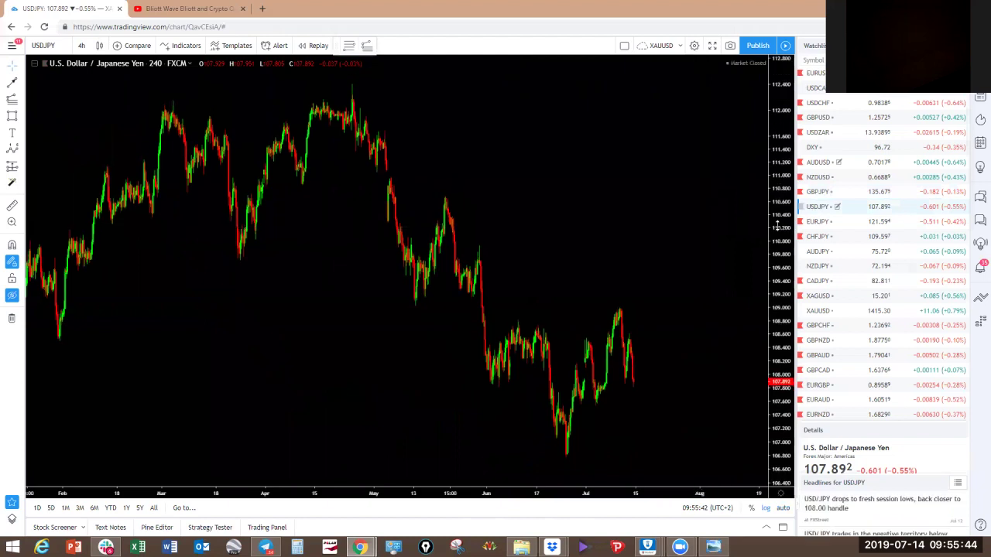
pyautogui.moveTo(658, 188); pyautogui.dragTo(442, 91)
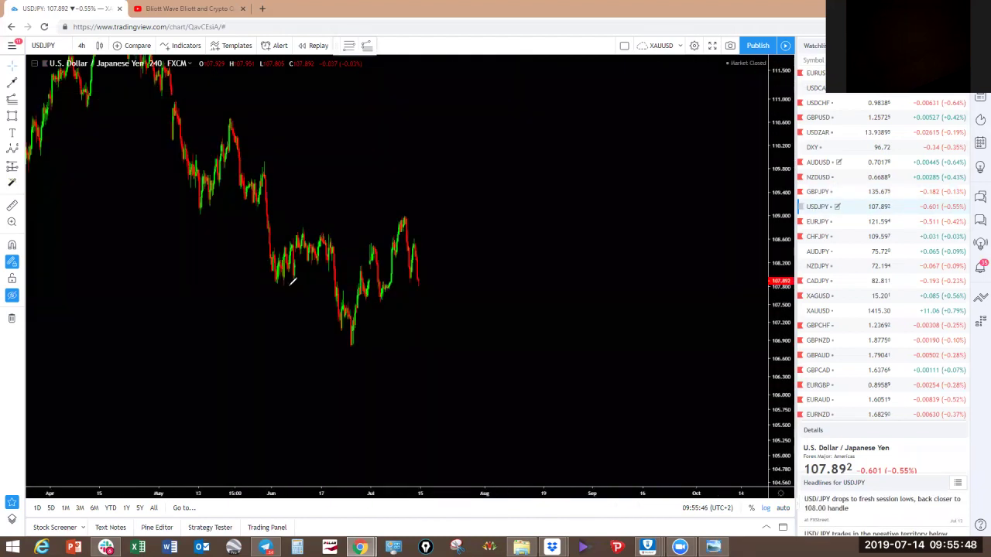
pyautogui.moveTo(292, 283); pyautogui.dragTo(335, 247)
pyautogui.moveTo(272, 255); pyautogui.dragTo(324, 218)
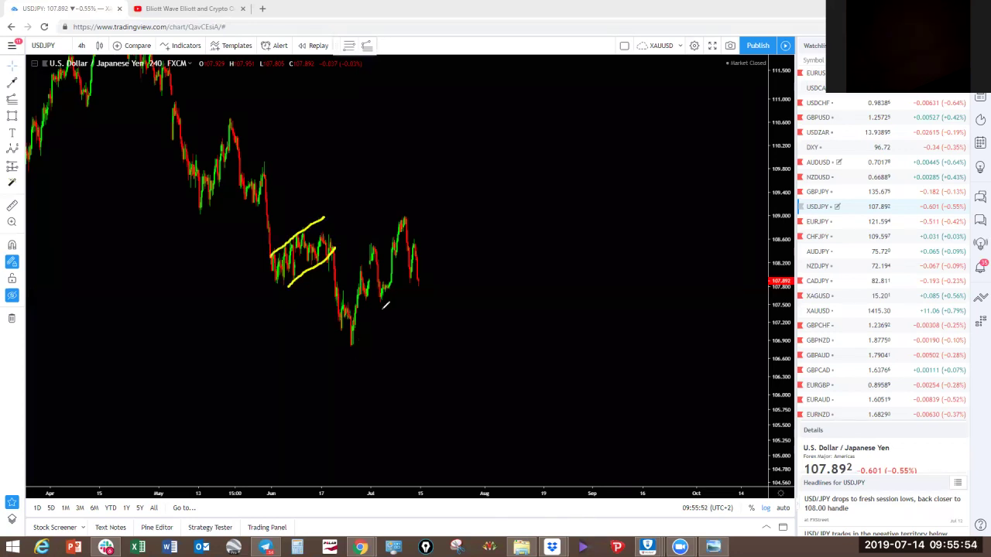
pyautogui.moveTo(377, 285)
pyautogui.mouseDown()
pyautogui.moveTo(396, 278)
pyautogui.moveTo(385, 283)
pyautogui.moveTo(405, 358)
pyautogui.mouseUp()
pyautogui.click(629, 23)
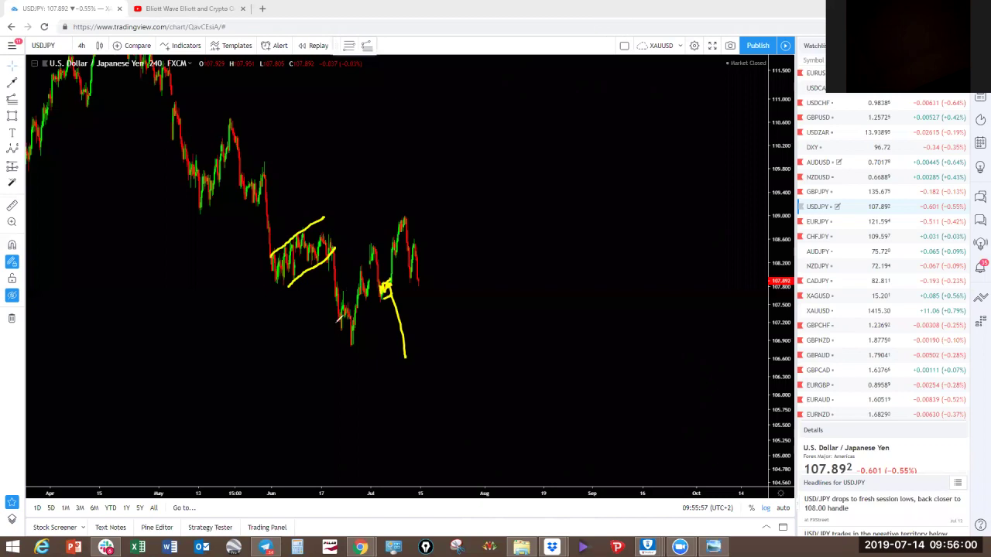
# Mark the June–July USDJPY rise in yellow and a small consolidation with a drop to about 106.0 in red, and erase the markup.
pyautogui.moveTo(353, 341)
pyautogui.mouseDown()
pyautogui.moveTo(373, 248)
pyautogui.moveTo(387, 288)
pyautogui.moveTo(404, 221)
pyautogui.mouseUp()
pyautogui.moveTo(352, 343); pyautogui.dragTo(384, 306)
pyautogui.moveTo(385, 246); pyautogui.dragTo(405, 217)
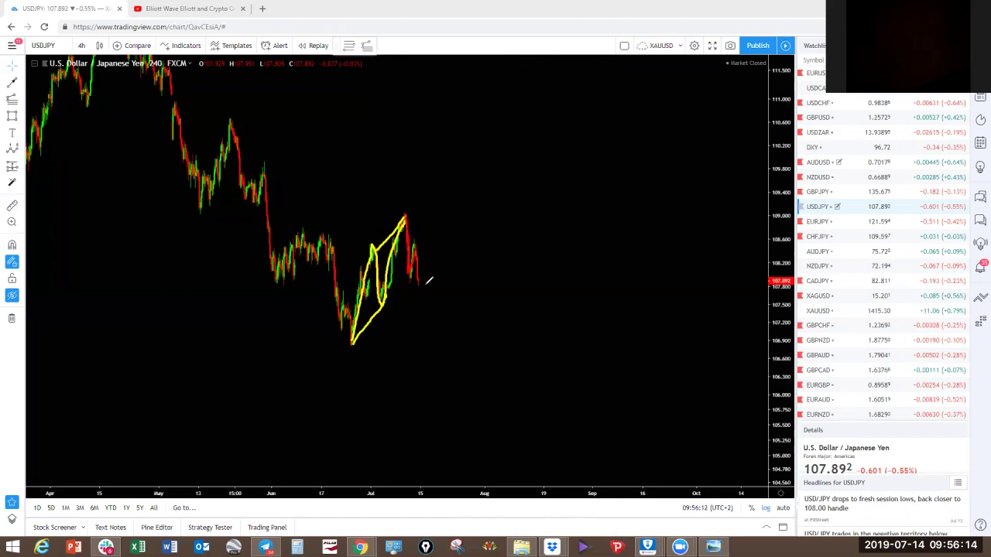
pyautogui.moveTo(434, 280); pyautogui.dragTo(497, 399)
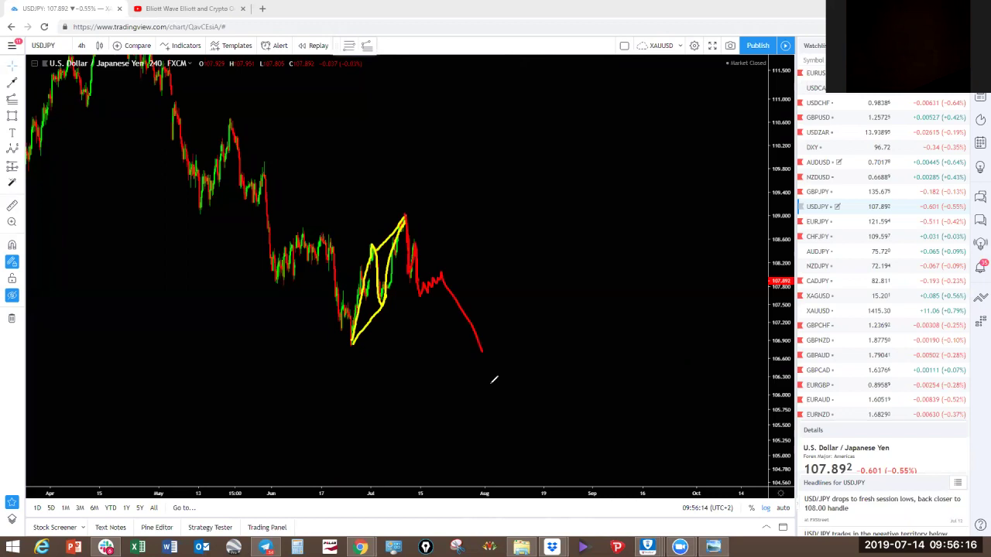
pyautogui.moveTo(418, 298); pyautogui.dragTo(451, 294)
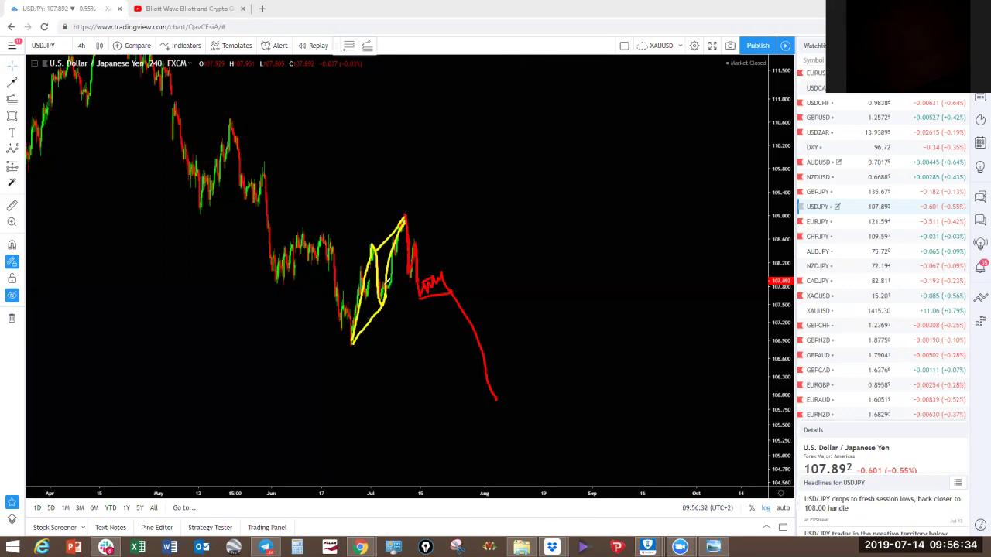
pyautogui.click(636, 23)
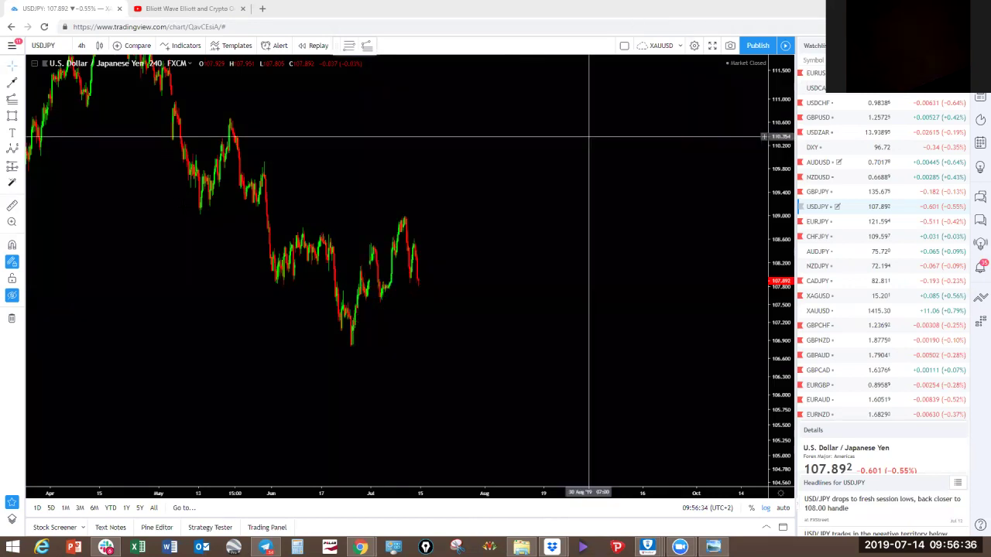
# Show the hidden saved drawings on the USDJPY chart, with the June–July channel and projection arrow in view.
pyautogui.click(177, 206)
pyautogui.scroll(-5, 689, 284)
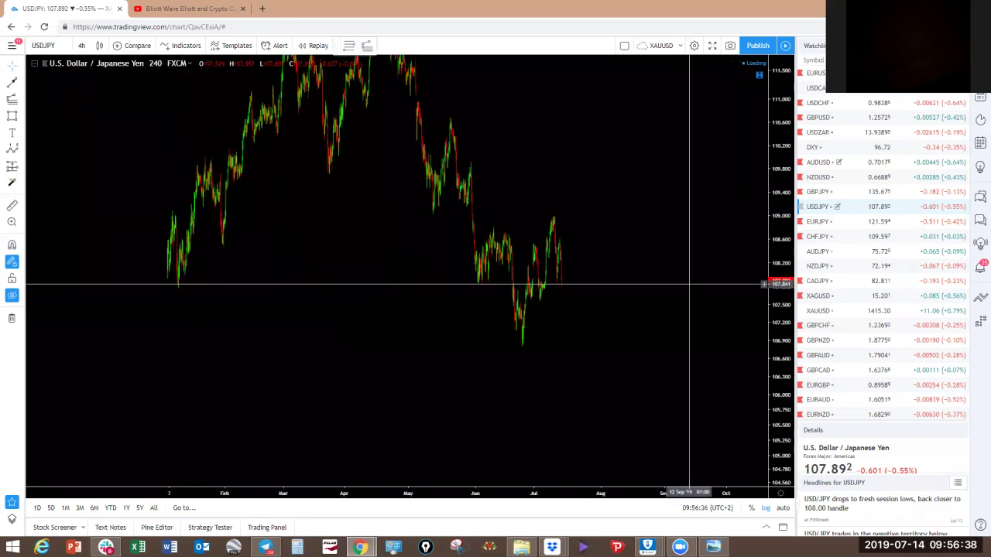
pyautogui.scroll(2, 690, 283)
pyautogui.click(12, 297)
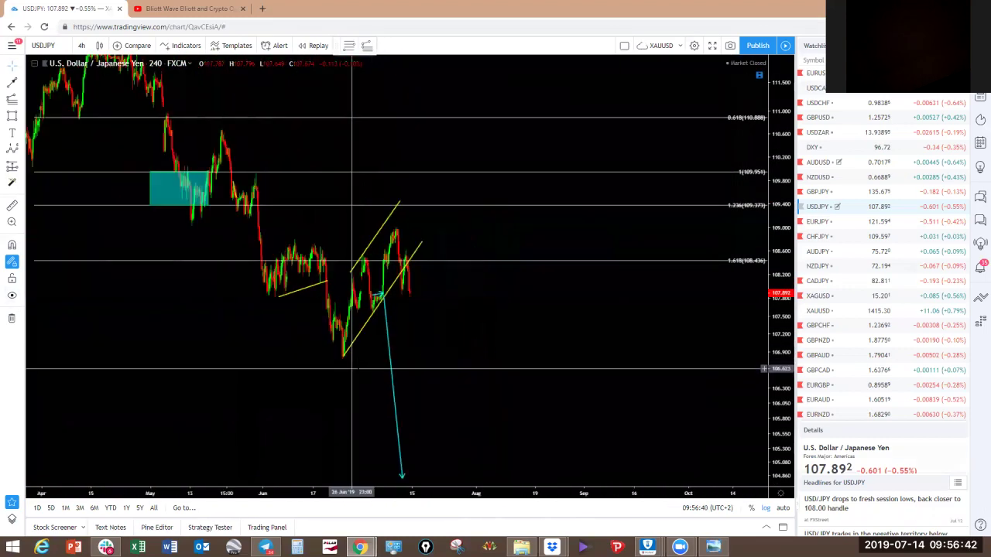
pyautogui.scroll(4, 327, 362)
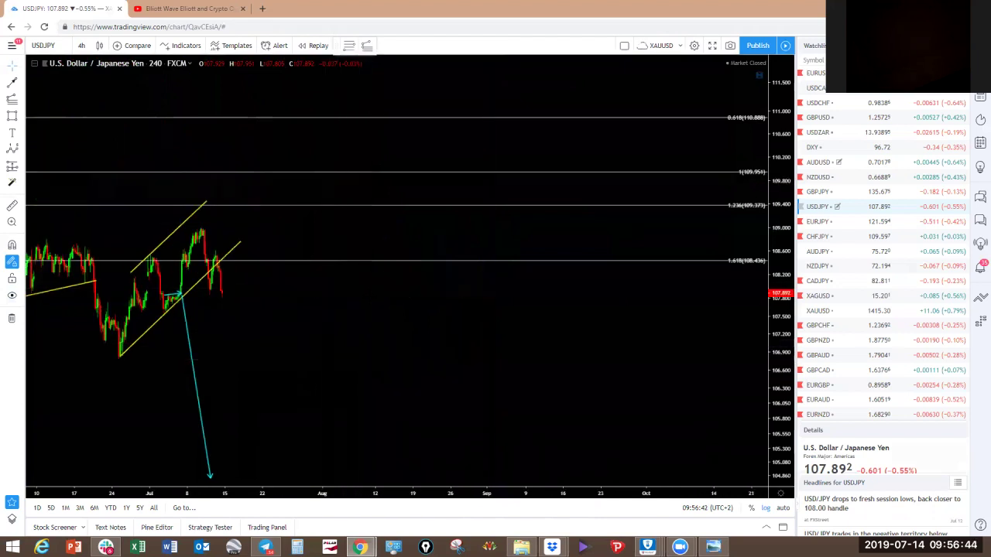
# Label the June–July USDJPY rise with A, B and C in red, and erase the labels.
pyautogui.moveTo(249, 285); pyautogui.dragTo(222, 288)
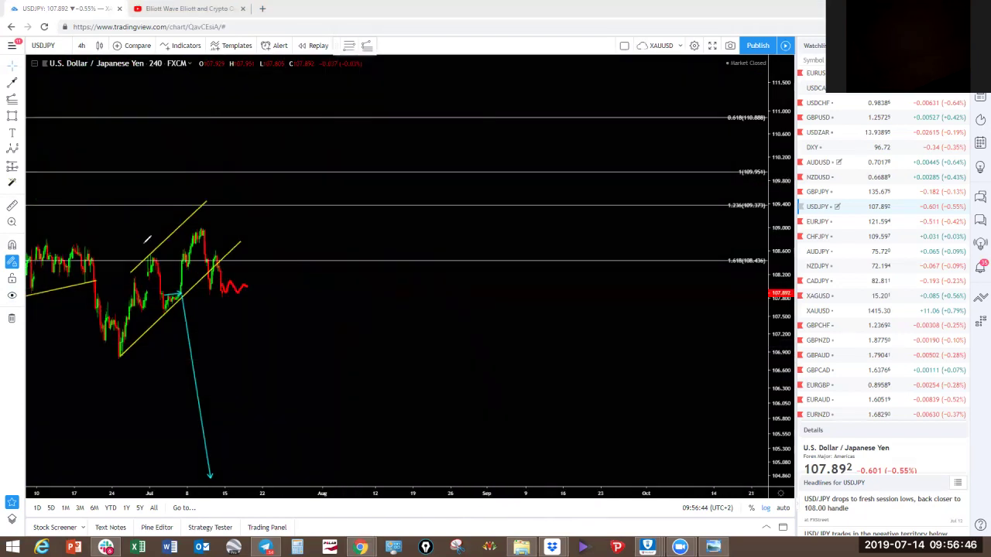
pyautogui.moveTo(132, 231); pyautogui.dragTo(161, 244)
pyautogui.hotkey('ctrl', 'z')
pyautogui.hotkey('ctrl', 'z')
pyautogui.moveTo(141, 244); pyautogui.dragTo(156, 234)
pyautogui.moveTo(157, 323); pyautogui.dragTo(157, 340)
pyautogui.moveTo(209, 201)
pyautogui.mouseDown()
pyautogui.moveTo(204, 211)
pyautogui.moveTo(220, 215)
pyautogui.mouseUp()
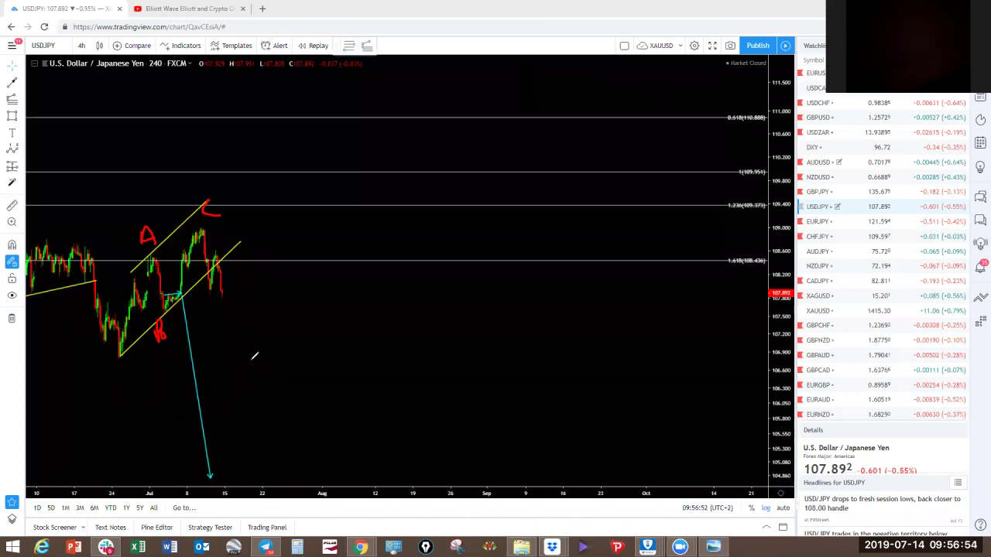
pyautogui.click(626, 40)
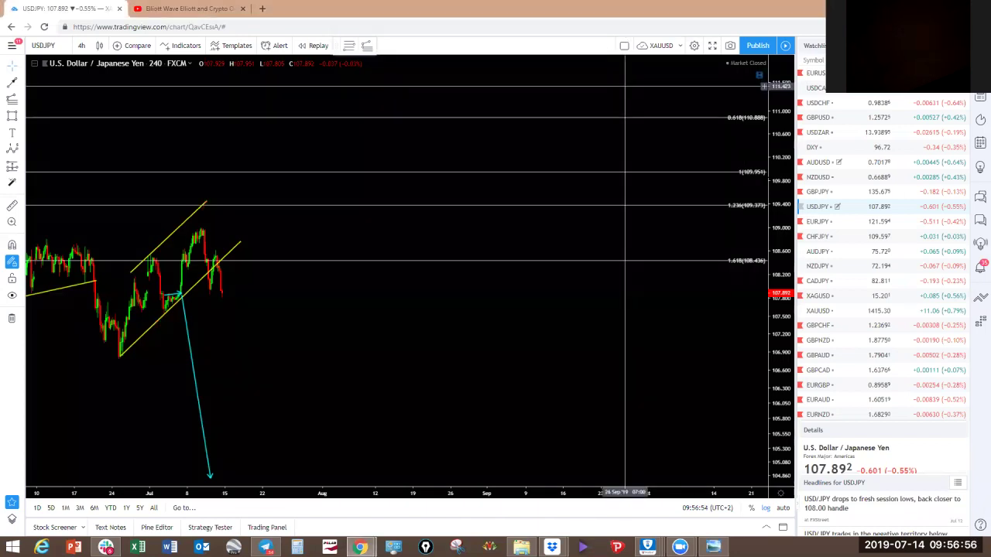
# Open the EURJPY chart, hide its saved drawings, and draw two short yellow lines across the early-July drop.
pyautogui.click(824, 222)
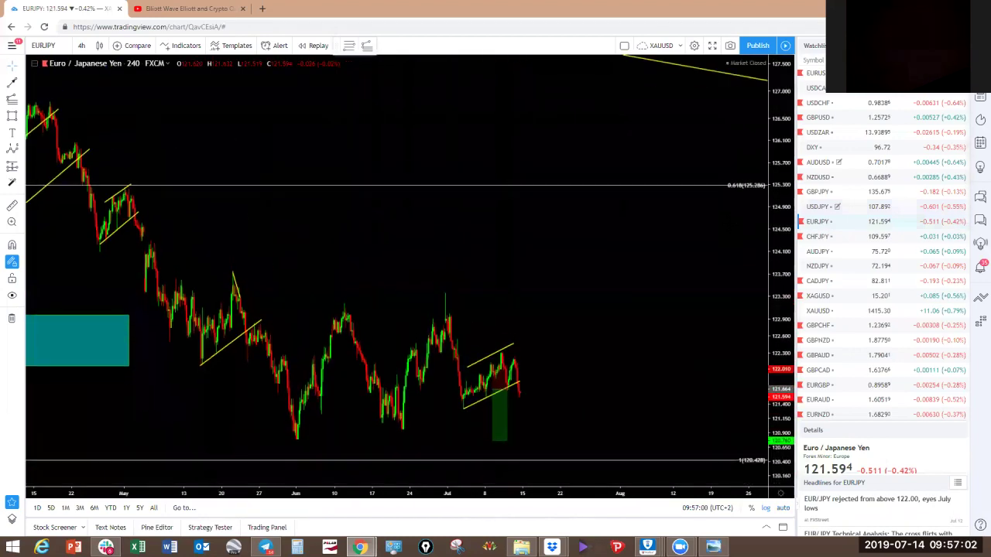
pyautogui.moveTo(650, 247); pyautogui.dragTo(633, 187)
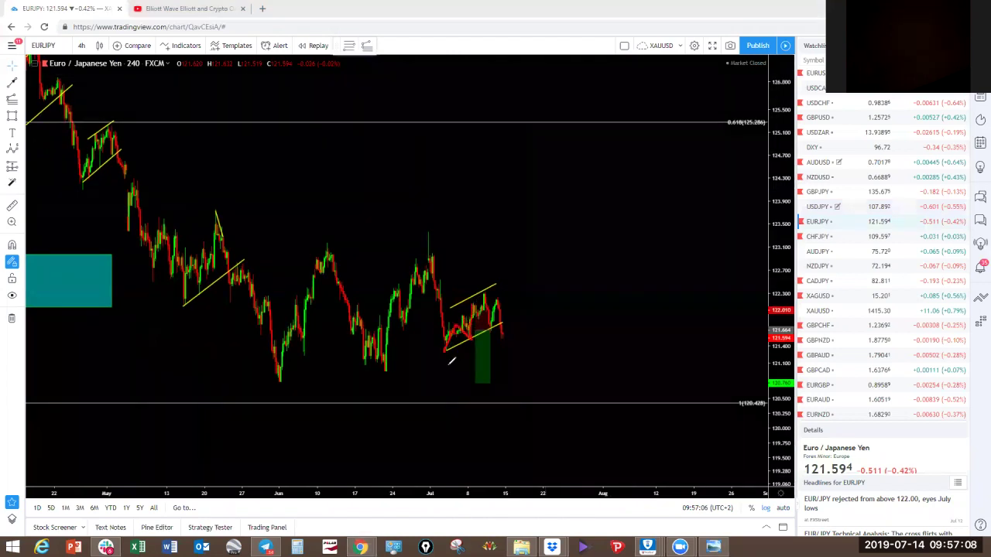
pyautogui.click(620, 45)
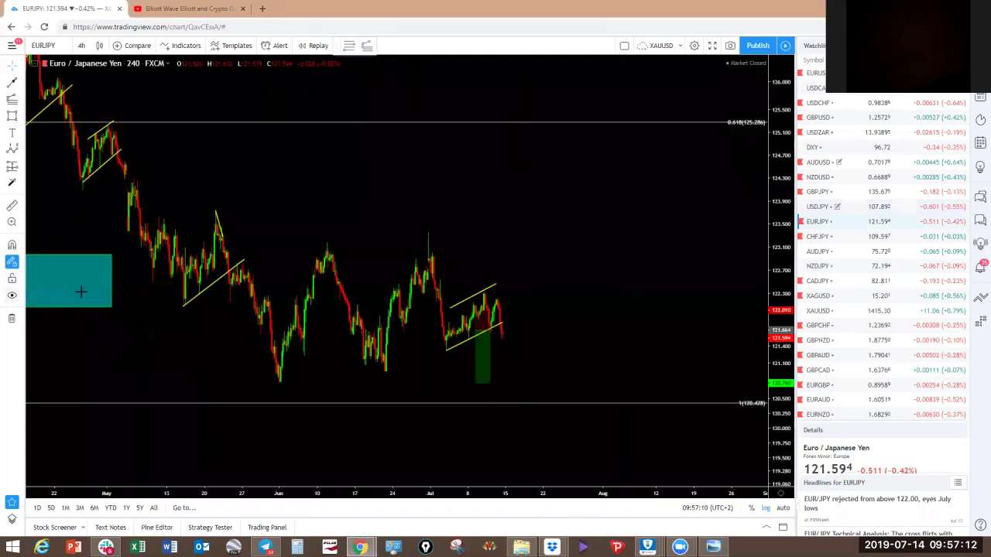
pyautogui.click(12, 295)
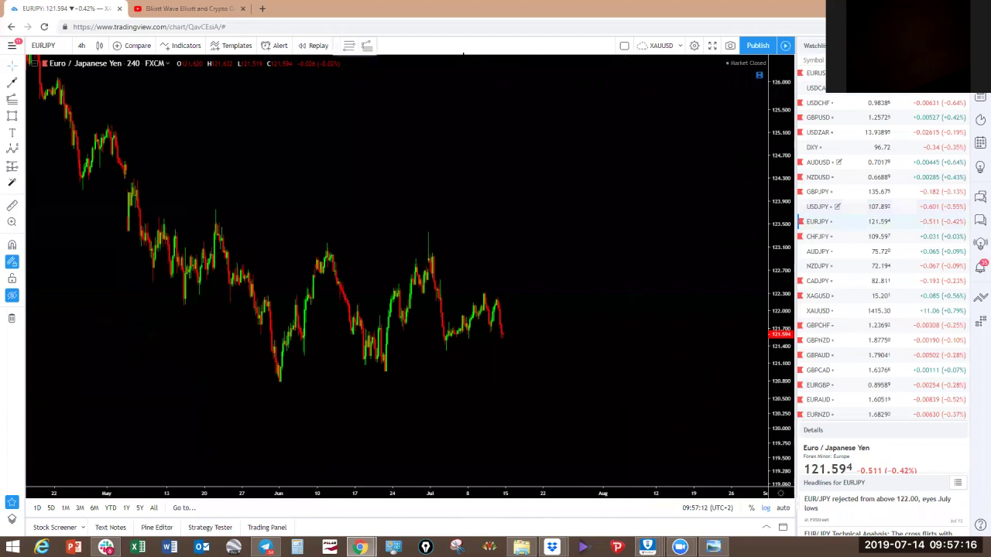
pyautogui.moveTo(432, 305); pyautogui.dragTo(449, 293)
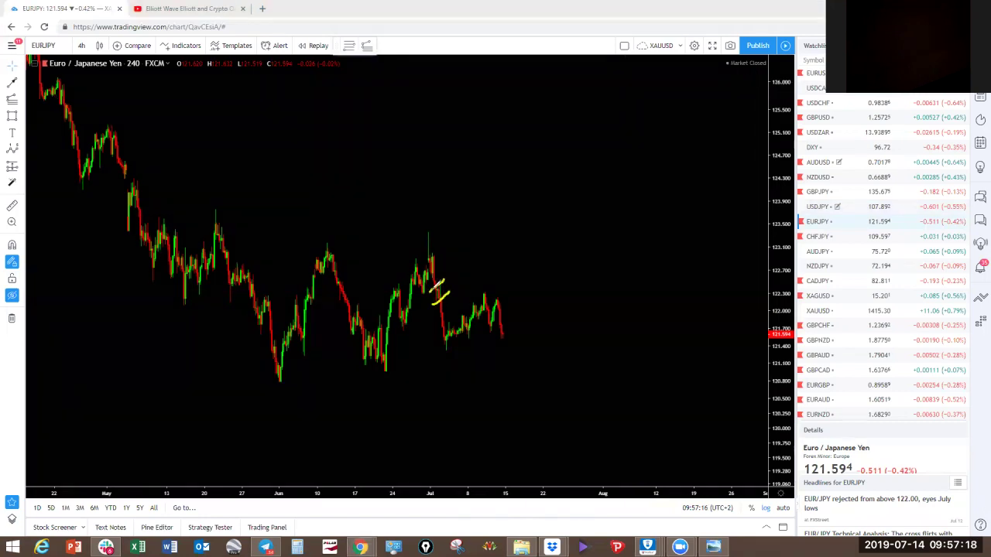
# Switch to the Trading Waves workspace in Slack and open the tradesetups channel.
pyautogui.moveTo(106, 548)
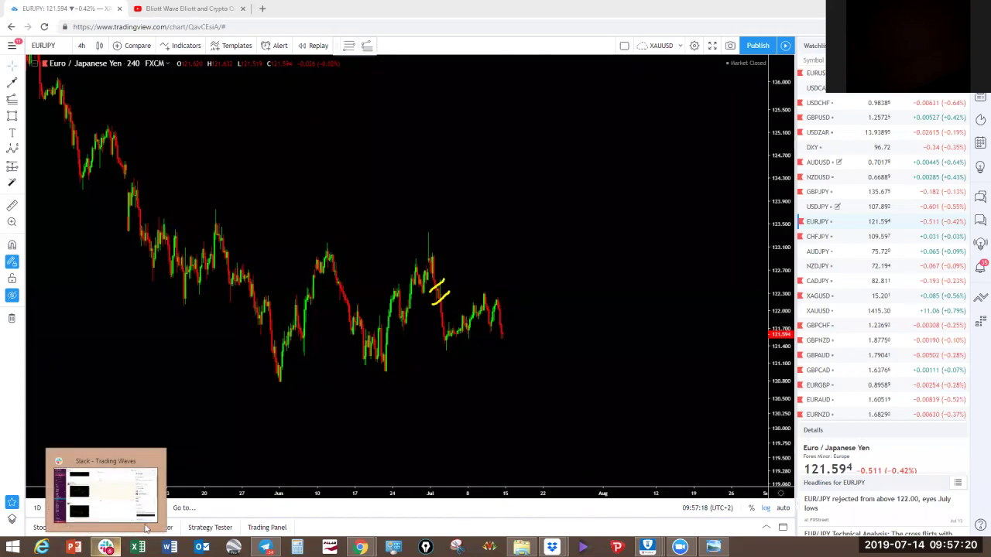
pyautogui.click(116, 499)
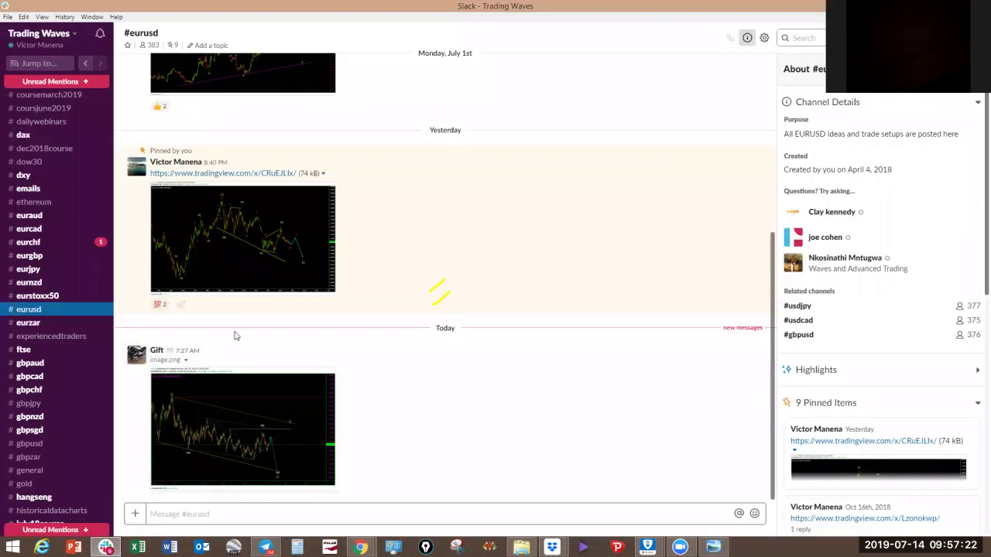
pyautogui.scroll(5, 237, 335)
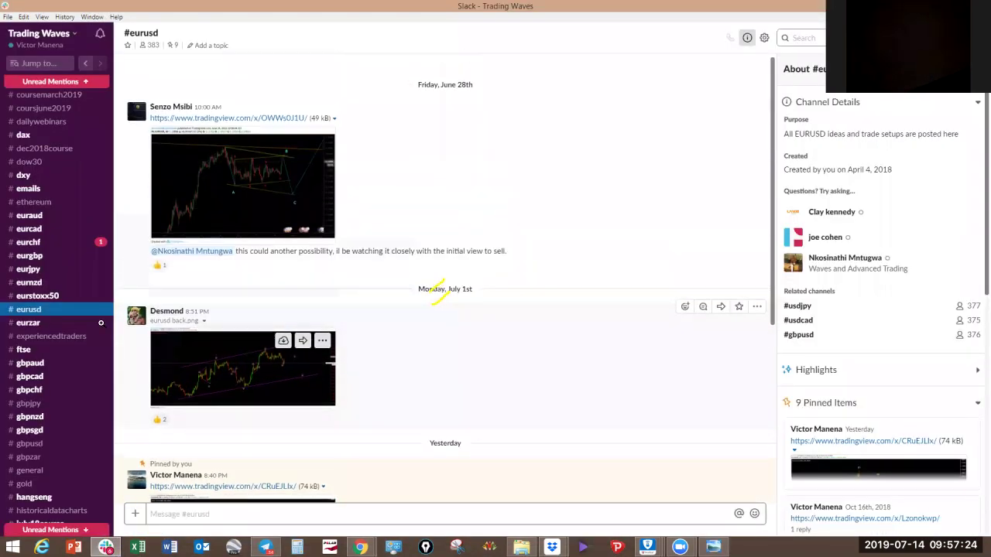
pyautogui.scroll(-10, 37, 348)
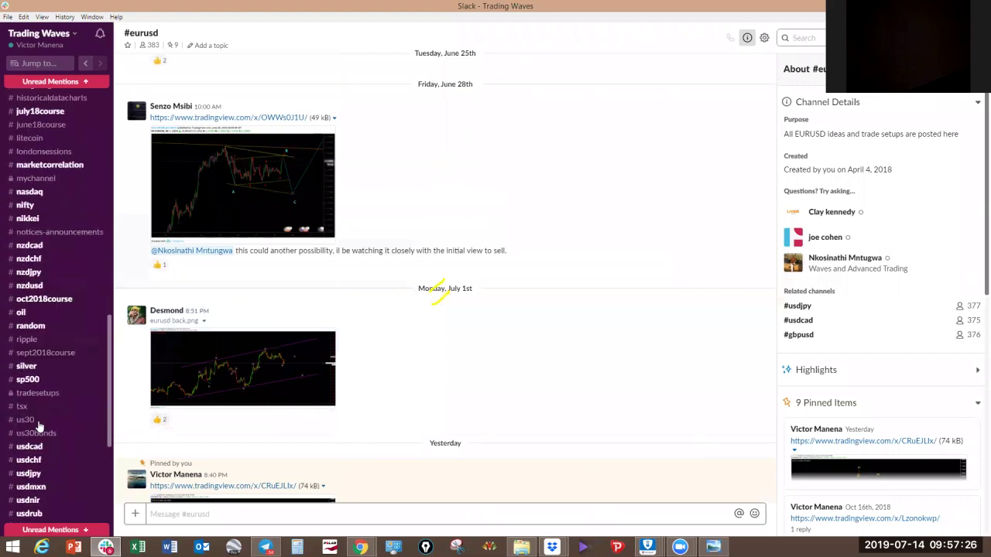
pyautogui.click(37, 393)
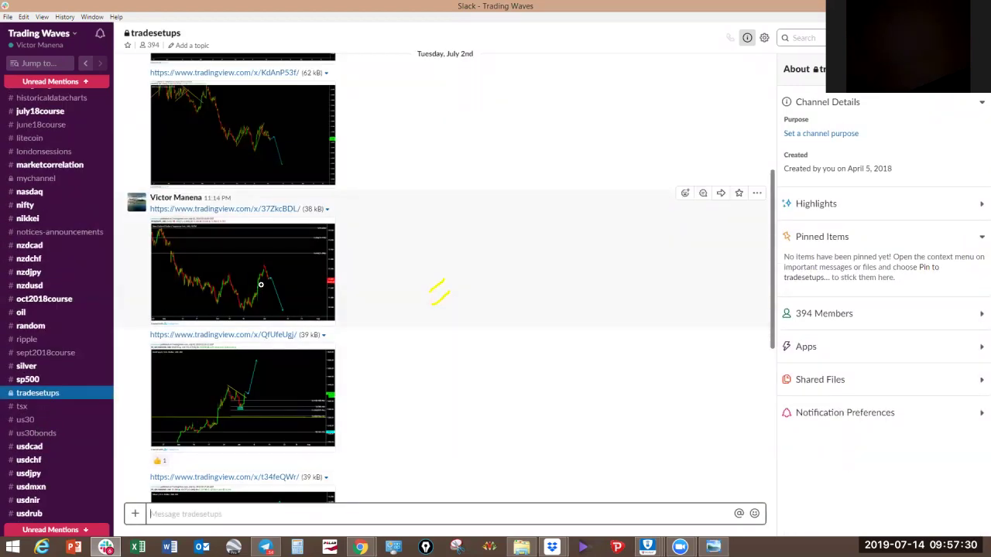
# View the NZDJPY setup image posted on July 2nd at 11:14 PM in tradesetups, and close it.
pyautogui.scroll(1, 258, 284)
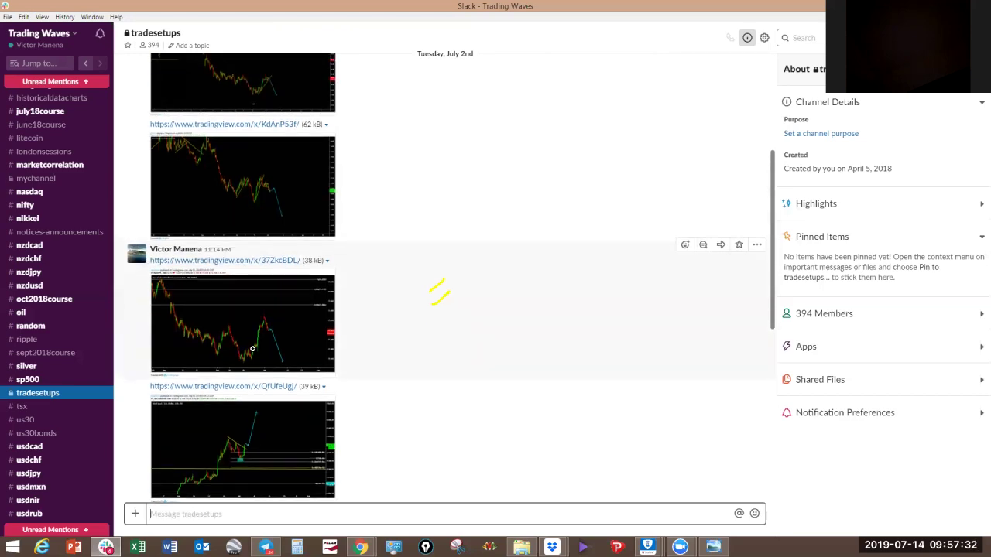
pyautogui.click(253, 349)
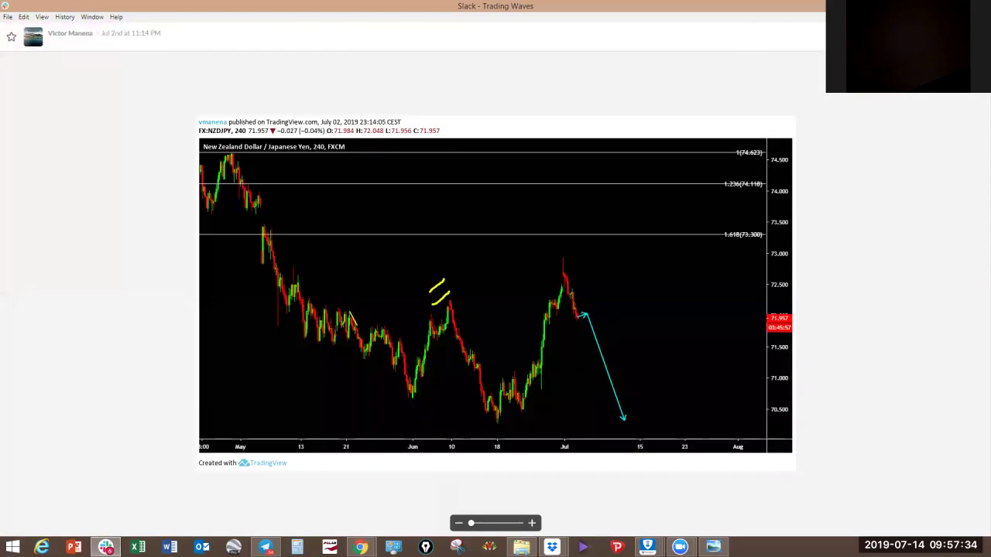
pyautogui.press('Escape')
# Browse the tradesetups posts and open the EURJPY setup image posted on July 2nd at 3:54 PM.
pyautogui.scroll(5, 185, 291)
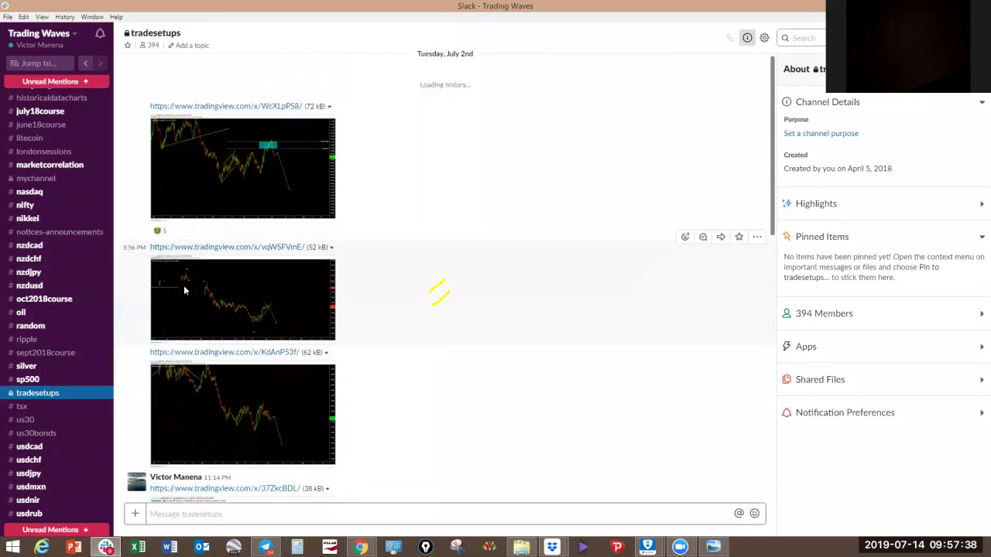
pyautogui.scroll(-2, 184, 290)
pyautogui.scroll(2, 185, 290)
pyautogui.scroll(-5, 184, 291)
pyautogui.scroll(-6, 185, 291)
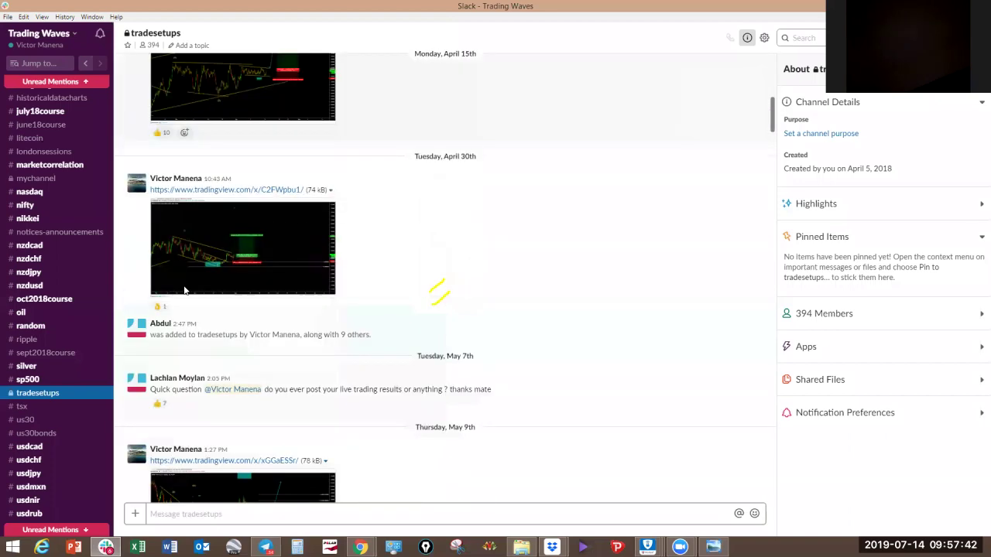
pyautogui.scroll(-5, 184, 291)
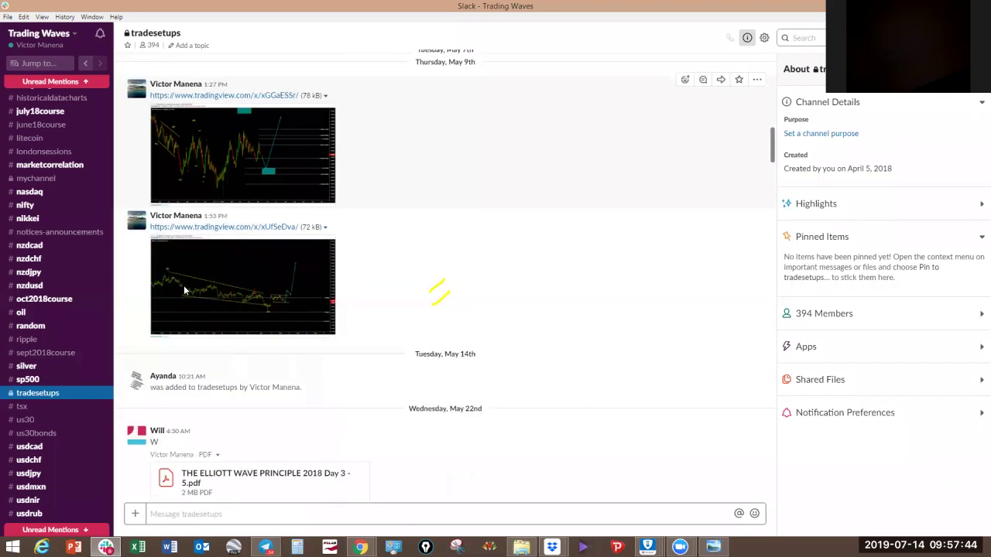
pyautogui.scroll(-10, 184, 290)
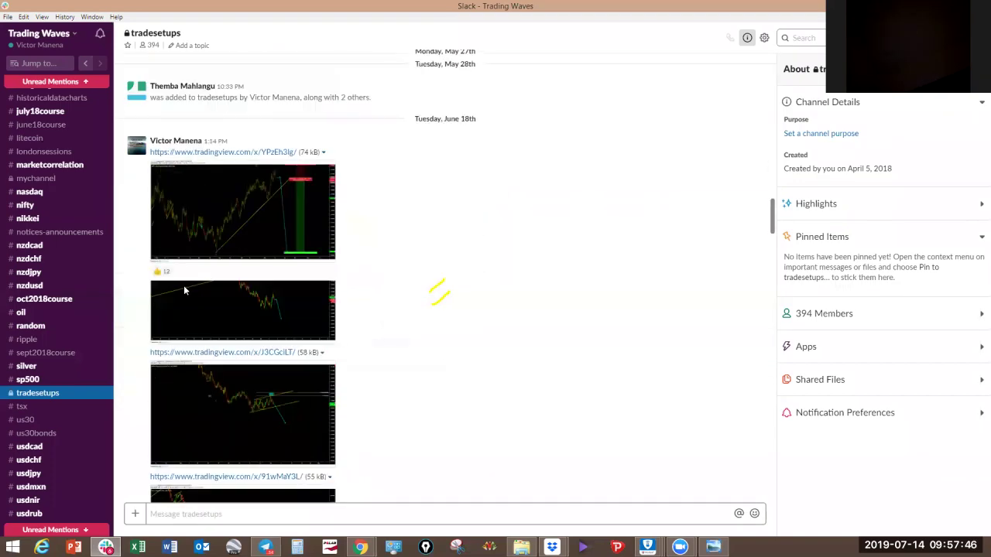
pyautogui.scroll(-3, 184, 290)
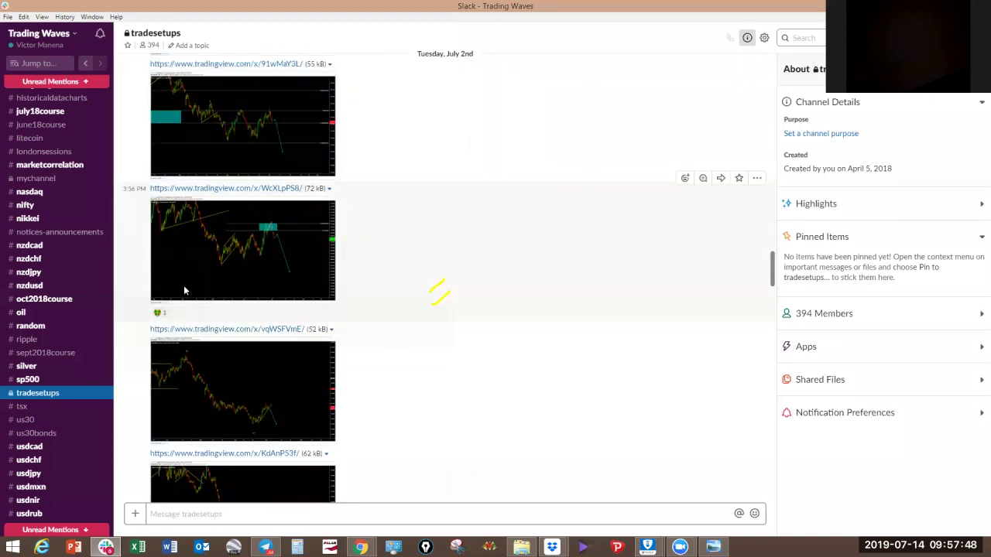
pyautogui.click(184, 290)
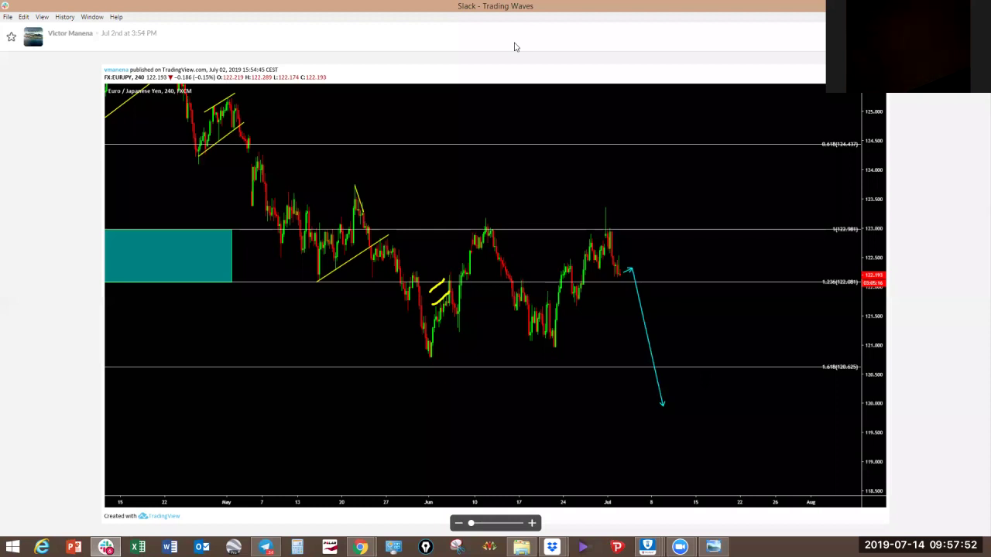
# Trace the small bounce and projected fall from early July on the posted EURJPY image, and erase all pen marks.
pyautogui.moveTo(615, 266); pyautogui.dragTo(628, 256)
pyautogui.moveTo(617, 280)
pyautogui.mouseDown()
pyautogui.moveTo(631, 270)
pyautogui.moveTo(634, 294)
pyautogui.moveTo(647, 293)
pyautogui.moveTo(666, 364)
pyautogui.mouseUp()
pyautogui.click(622, 32)
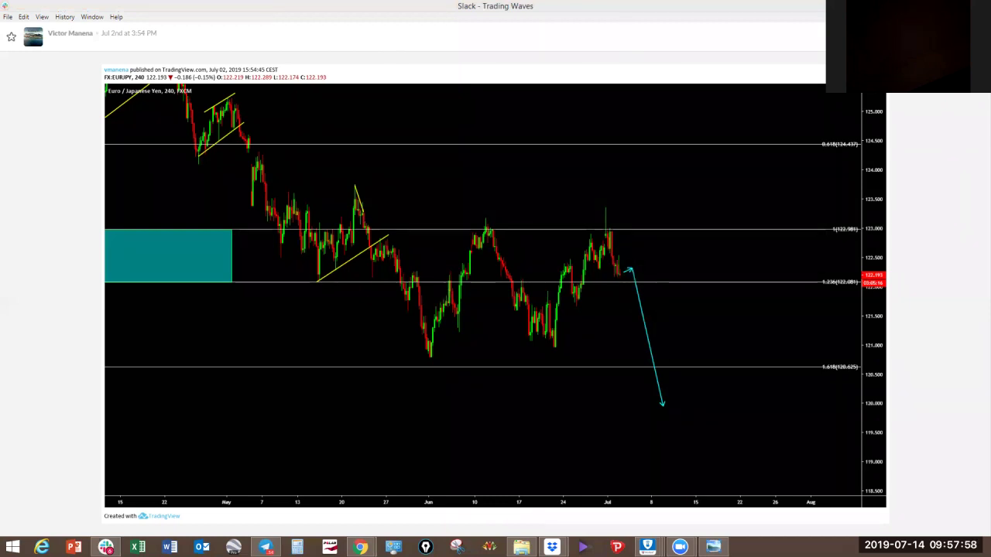
pyautogui.click(677, 32)
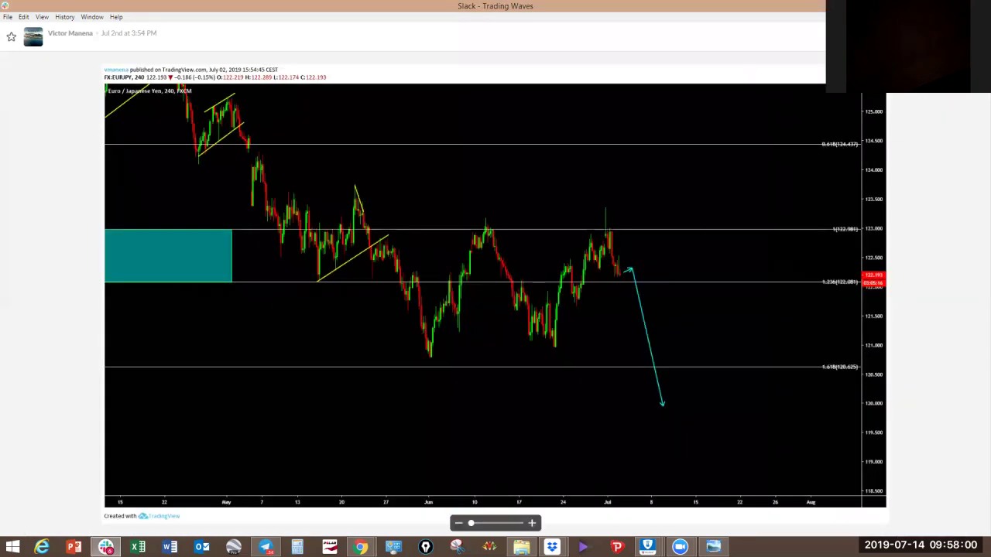
# Switch to TradingView, mark EURJPY's early-July drop, rising July channel, latest consolidation and projected fall to about 119.3 in yellow, and erase the markup.
pyautogui.hotkey('alt', 'Tab')
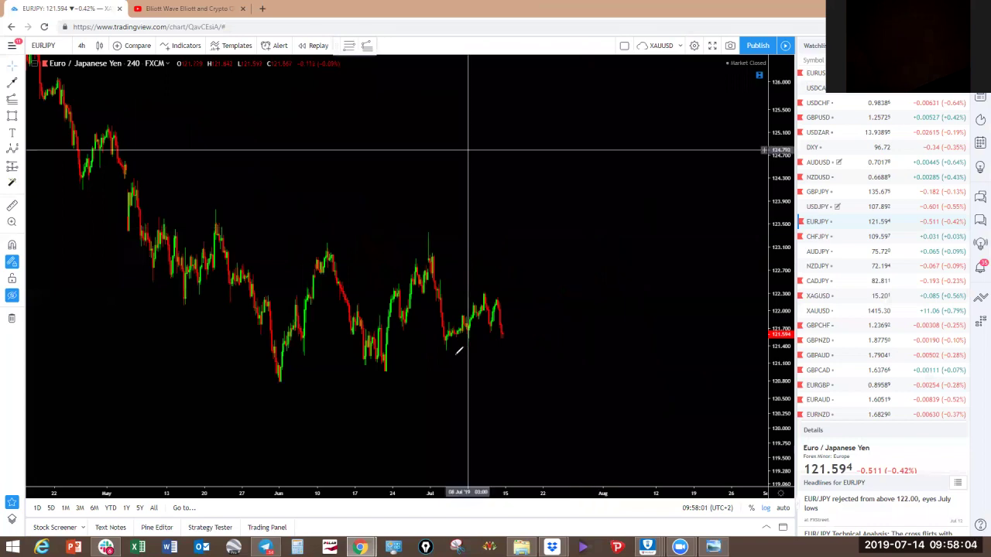
pyautogui.moveTo(449, 346)
pyautogui.mouseDown()
pyautogui.moveTo(498, 316)
pyautogui.moveTo(463, 309)
pyautogui.moveTo(501, 284)
pyautogui.mouseUp()
pyautogui.moveTo(435, 298)
pyautogui.mouseDown()
pyautogui.moveTo(443, 281)
pyautogui.moveTo(438, 299)
pyautogui.mouseUp()
pyautogui.moveTo(502, 335); pyautogui.dragTo(514, 325)
pyautogui.moveTo(540, 472); pyautogui.dragTo(540, 472)
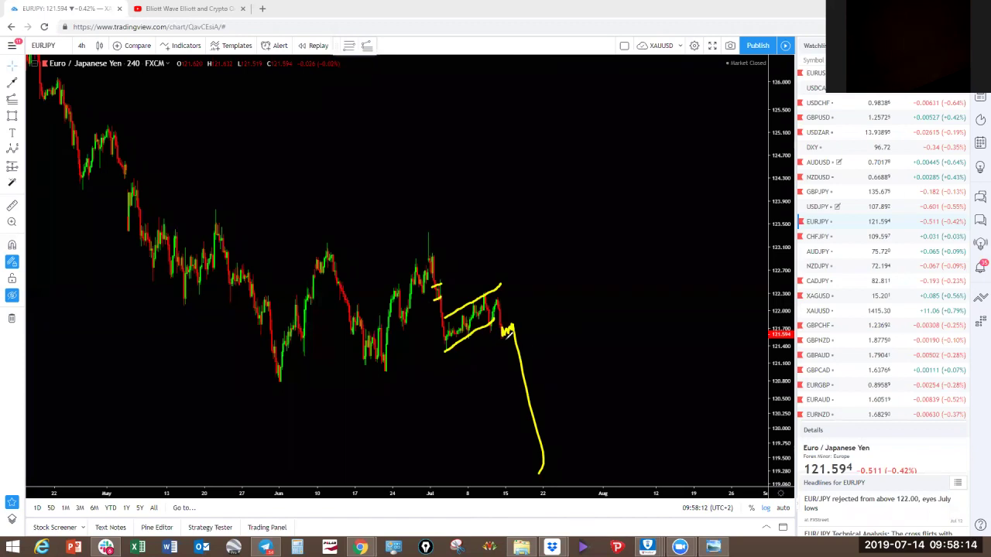
pyautogui.moveTo(511, 339); pyautogui.dragTo(508, 325)
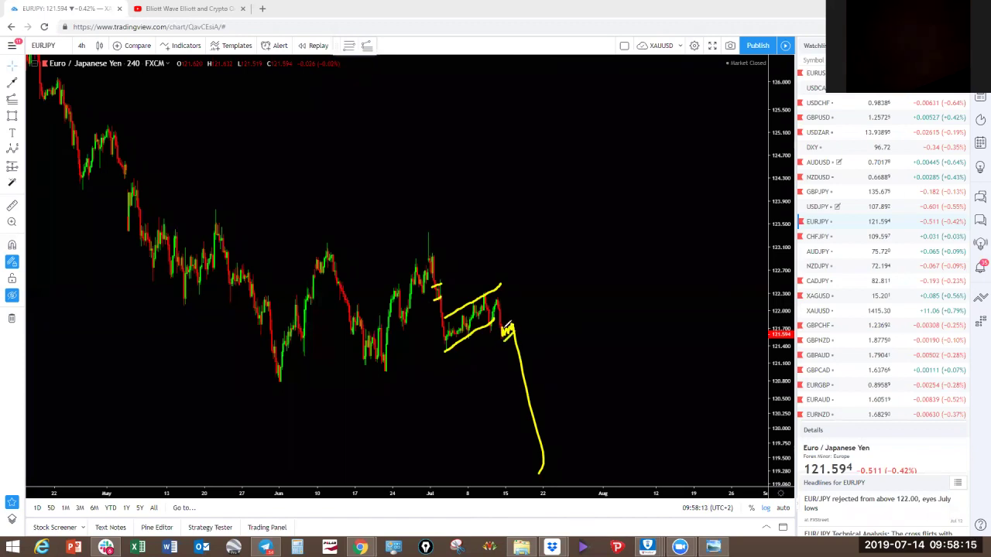
pyautogui.click(657, 8)
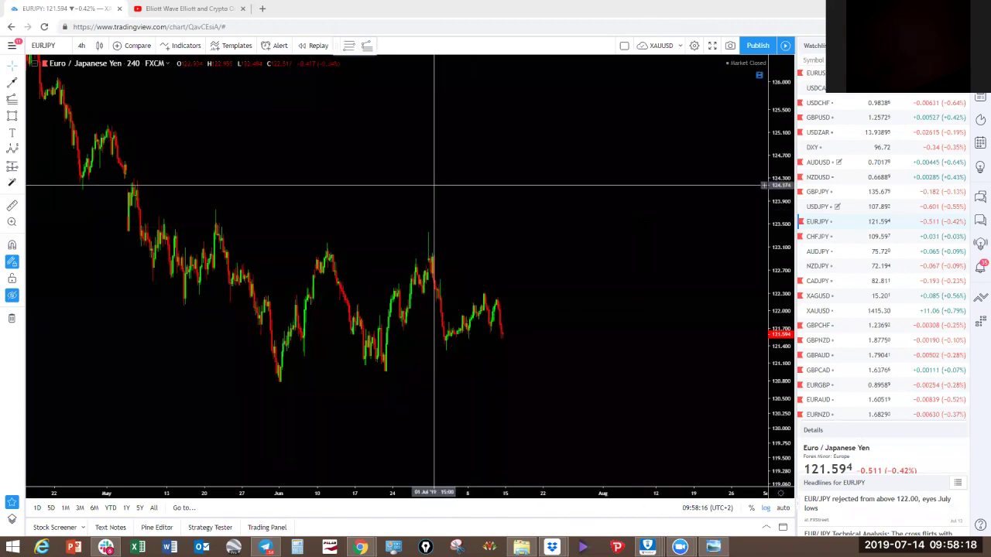
# Open the CHFJPY chart, outline the July rise with a yellow channel and zigzag, and erase the markup.
pyautogui.click(818, 237)
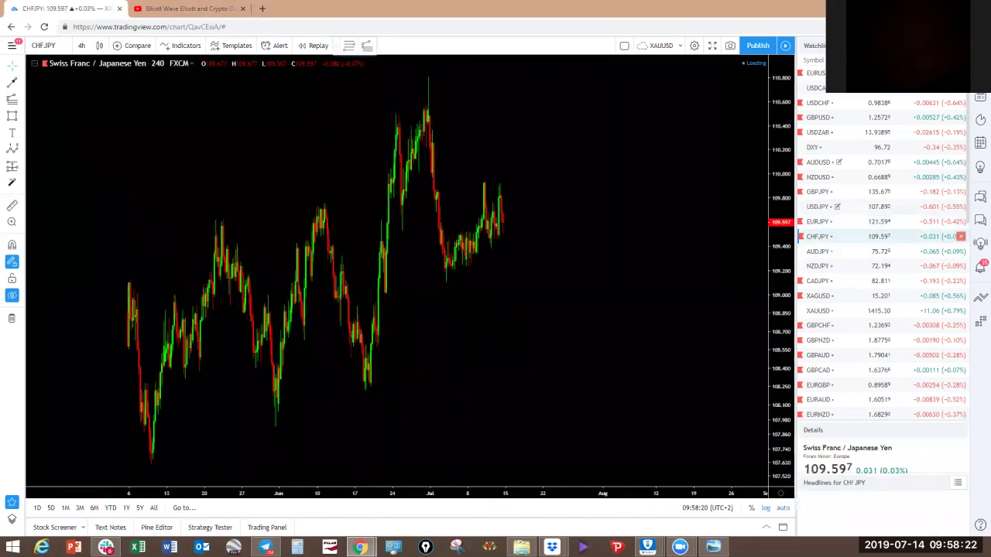
pyautogui.moveTo(442, 314)
pyautogui.mouseDown()
pyautogui.moveTo(507, 268)
pyautogui.moveTo(484, 253)
pyautogui.moveTo(508, 233)
pyautogui.mouseUp()
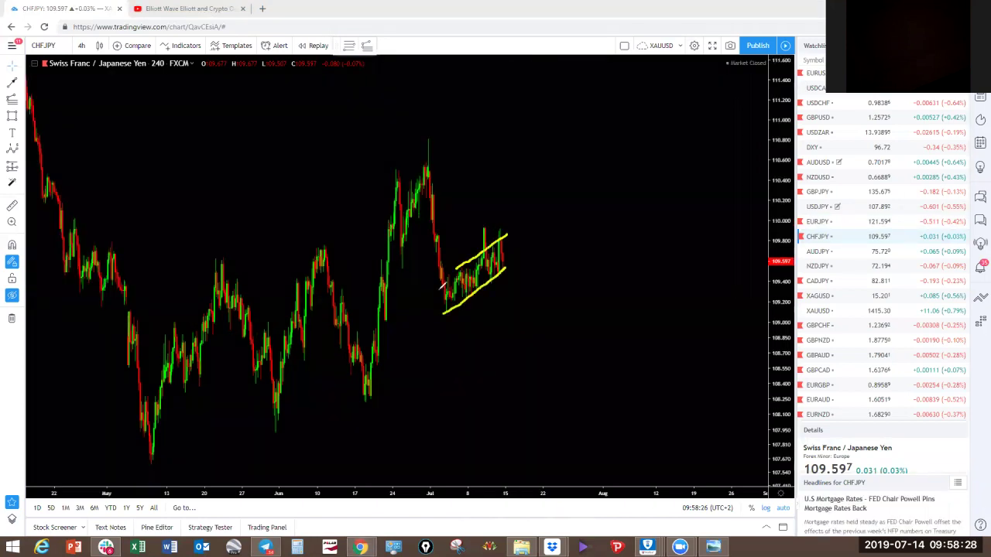
pyautogui.moveTo(444, 304)
pyautogui.mouseDown()
pyautogui.moveTo(452, 285)
pyautogui.moveTo(468, 291)
pyautogui.moveTo(476, 259)
pyautogui.moveTo(471, 287)
pyautogui.mouseUp()
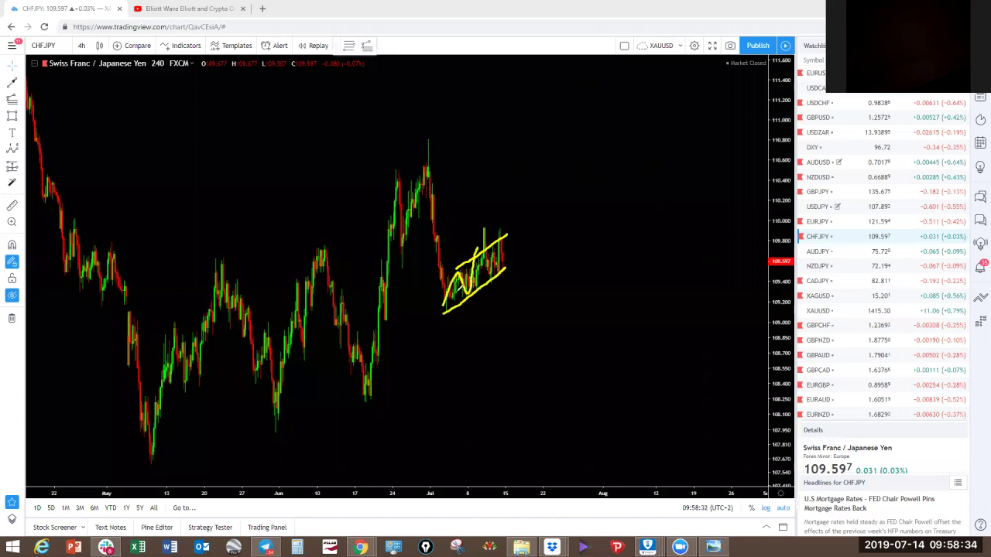
pyautogui.hotkey('ctrl', 'shift', '6')
# Sketch a yellow CHFJPY path from the early-July low to about 110.2, falling to about 108.4, and remove a red trace over its start.
pyautogui.moveTo(444, 311)
pyautogui.mouseDown()
pyautogui.moveTo(481, 227)
pyautogui.moveTo(513, 282)
pyautogui.moveTo(523, 244)
pyautogui.moveTo(573, 320)
pyautogui.moveTo(577, 379)
pyautogui.mouseUp()
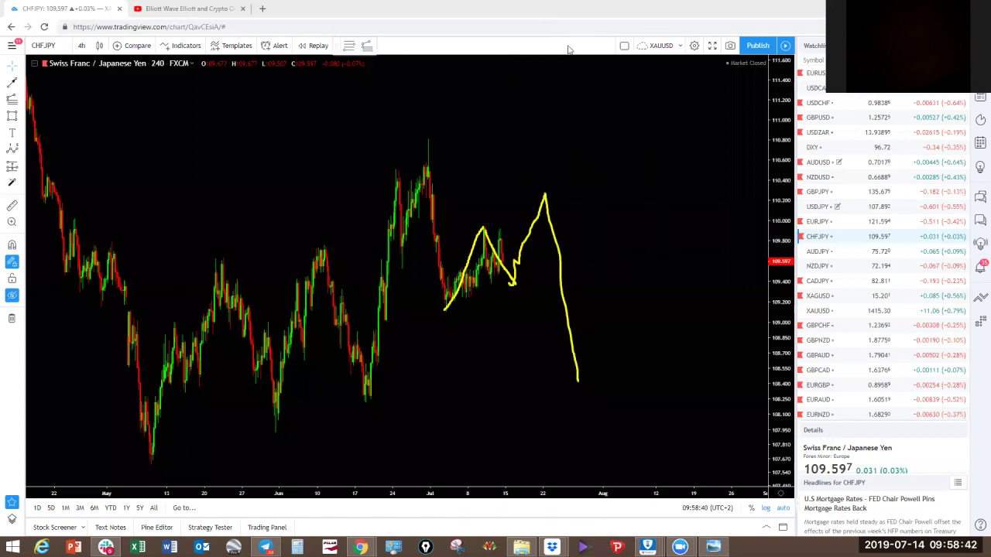
pyautogui.moveTo(446, 308)
pyautogui.mouseDown()
pyautogui.moveTo(454, 286)
pyautogui.moveTo(473, 290)
pyautogui.moveTo(479, 234)
pyautogui.mouseUp()
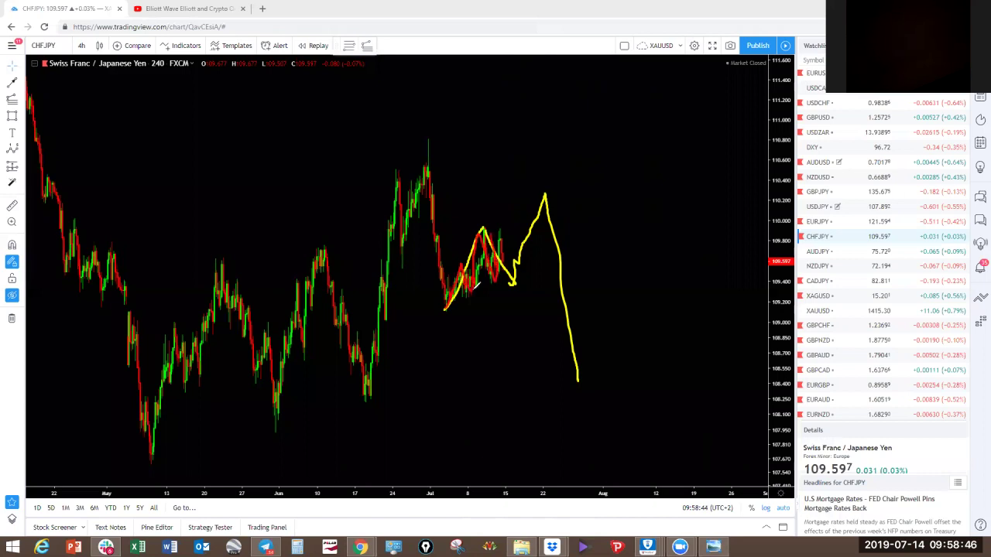
pyautogui.click(575, 24)
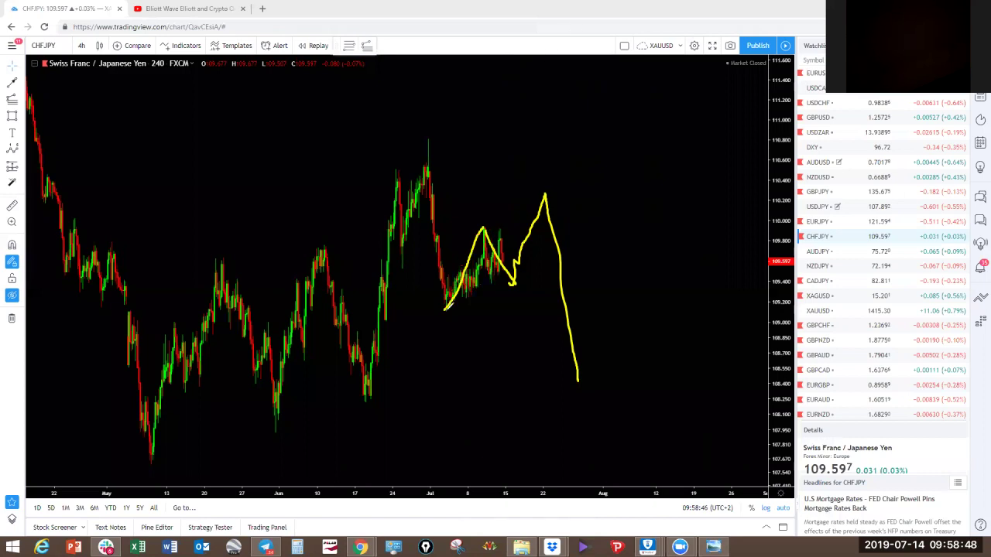
# Trace the smaller CHFJPY waves in red up to the projected peak, mark the pause and drop after it, and erase all markup.
pyautogui.moveTo(454, 289)
pyautogui.mouseDown()
pyautogui.moveTo(475, 294)
pyautogui.moveTo(481, 237)
pyautogui.moveTo(519, 277)
pyautogui.moveTo(539, 193)
pyautogui.mouseUp()
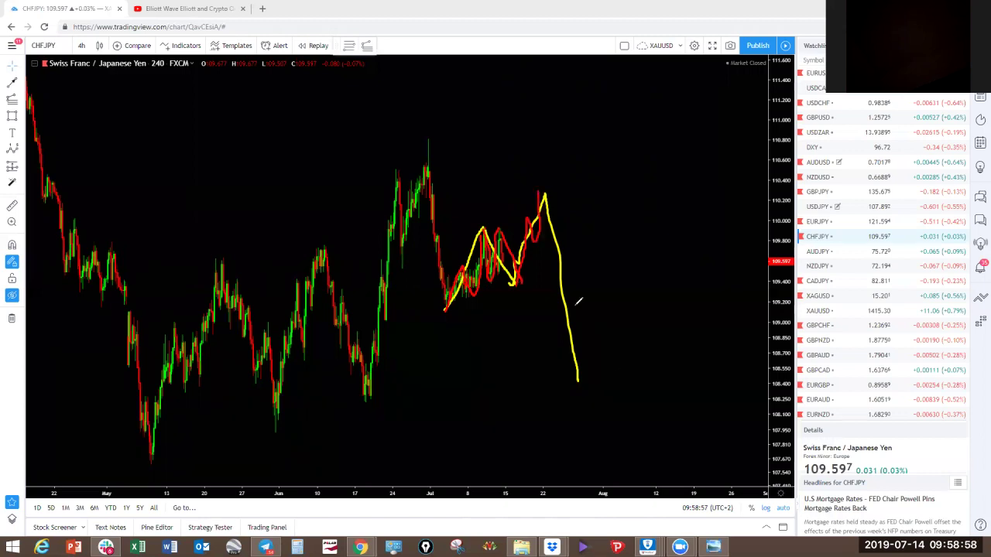
pyautogui.moveTo(551, 226)
pyautogui.mouseDown()
pyautogui.moveTo(564, 231)
pyautogui.moveTo(573, 293)
pyautogui.mouseUp()
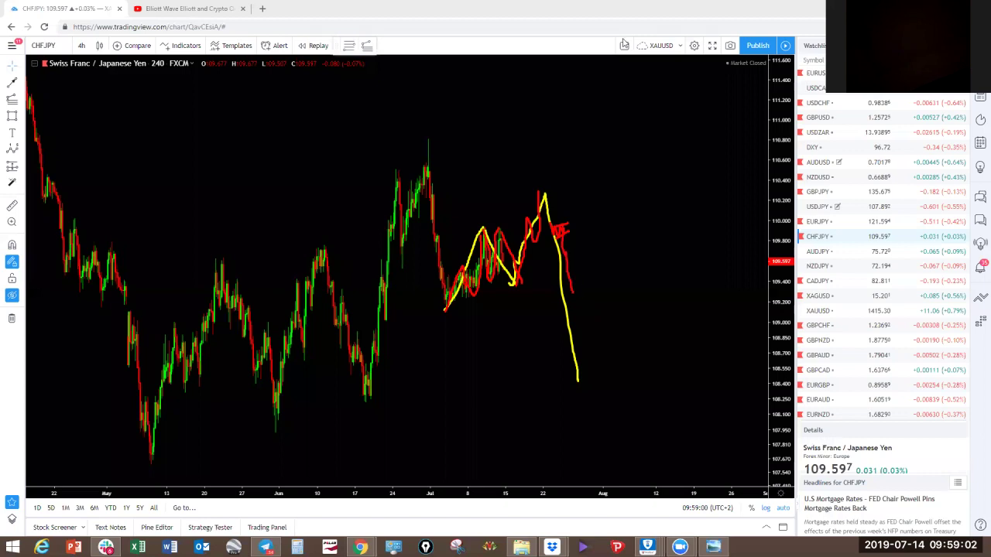
pyautogui.click(626, 43)
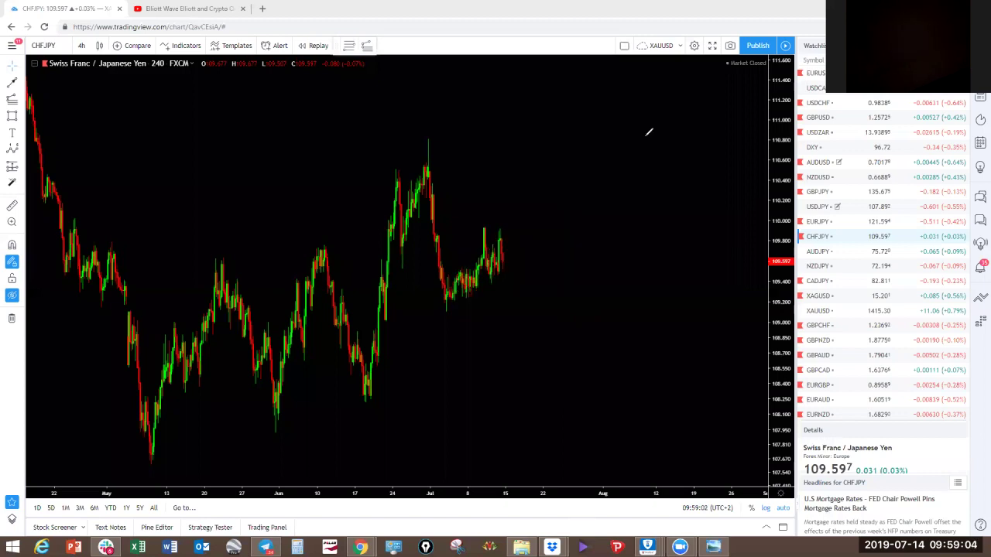
pyautogui.click(533, 133)
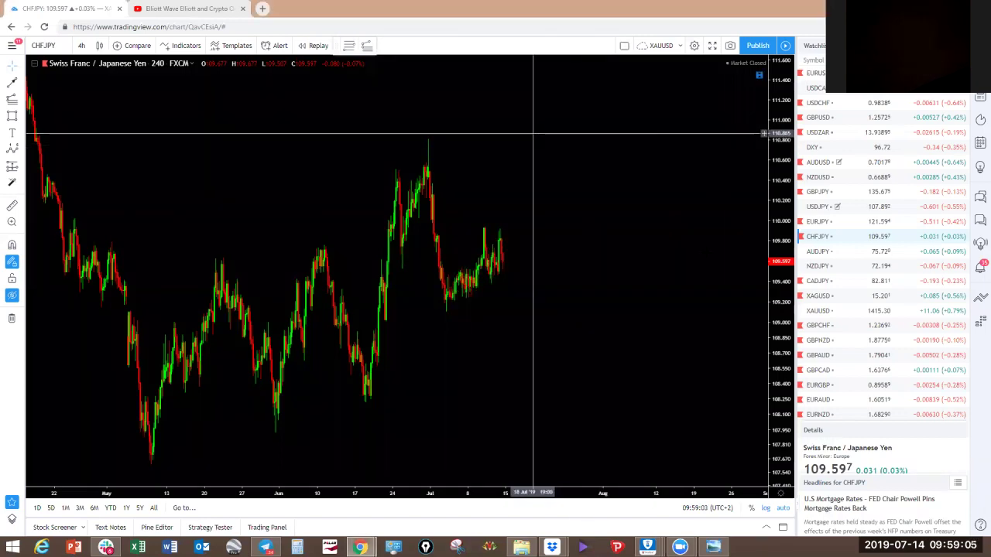
# Open the AUDJPY chart and trace the June rise in red, the early-July drop in yellow and the July range in green.
pyautogui.click(820, 252)
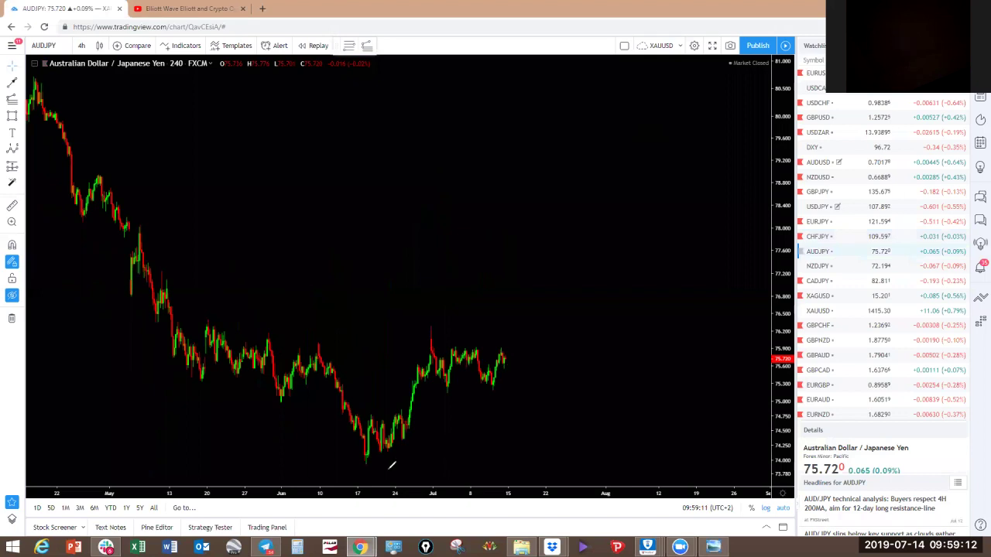
pyautogui.moveTo(398, 418); pyautogui.dragTo(428, 325)
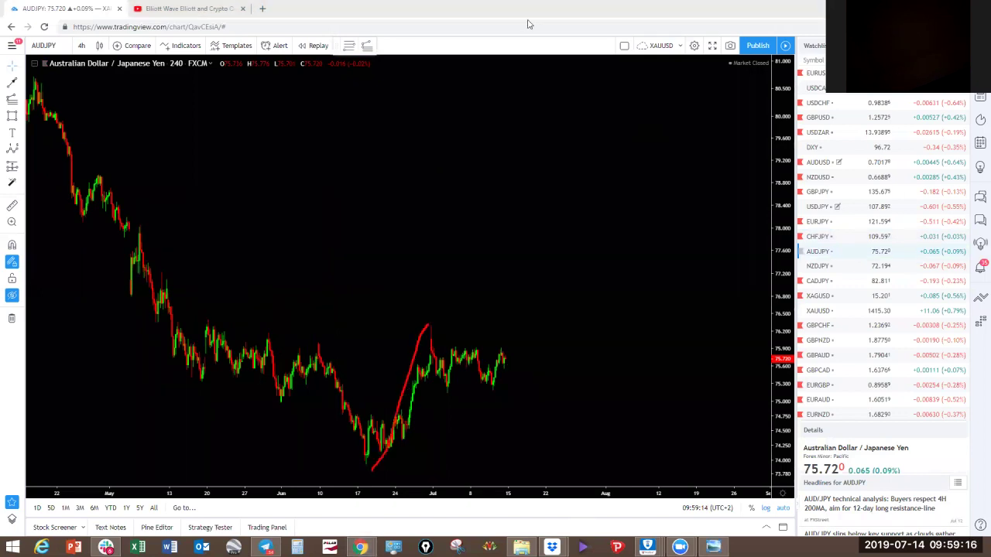
pyautogui.click(543, 42)
pyautogui.moveTo(429, 323)
pyautogui.mouseDown()
pyautogui.moveTo(457, 376)
pyautogui.moveTo(449, 389)
pyautogui.mouseUp()
pyautogui.moveTo(451, 391)
pyautogui.mouseDown()
pyautogui.moveTo(466, 347)
pyautogui.moveTo(494, 377)
pyautogui.moveTo(502, 340)
pyautogui.moveTo(499, 386)
pyautogui.mouseUp()
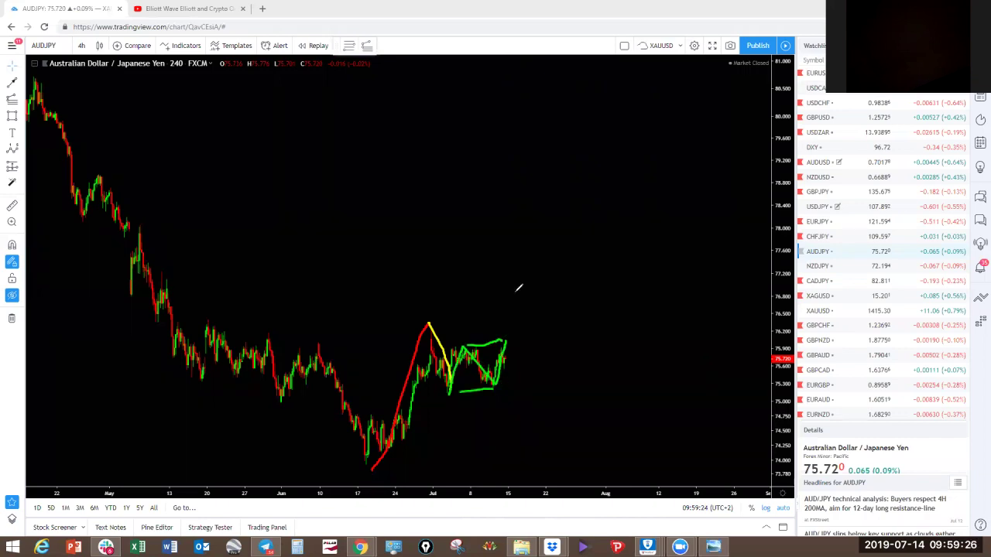
# Project AUDJPY with a yellow drop to about 74.9, a red rise to about 77.6 and a long yellow decline off the chart.
pyautogui.moveTo(509, 342); pyautogui.dragTo(539, 407)
pyautogui.moveTo(542, 409); pyautogui.dragTo(548, 368)
pyautogui.moveTo(562, 325)
pyautogui.mouseDown()
pyautogui.moveTo(573, 248)
pyautogui.moveTo(604, 282)
pyautogui.moveTo(655, 430)
pyautogui.moveTo(704, 491)
pyautogui.moveTo(749, 524)
pyautogui.mouseUp()
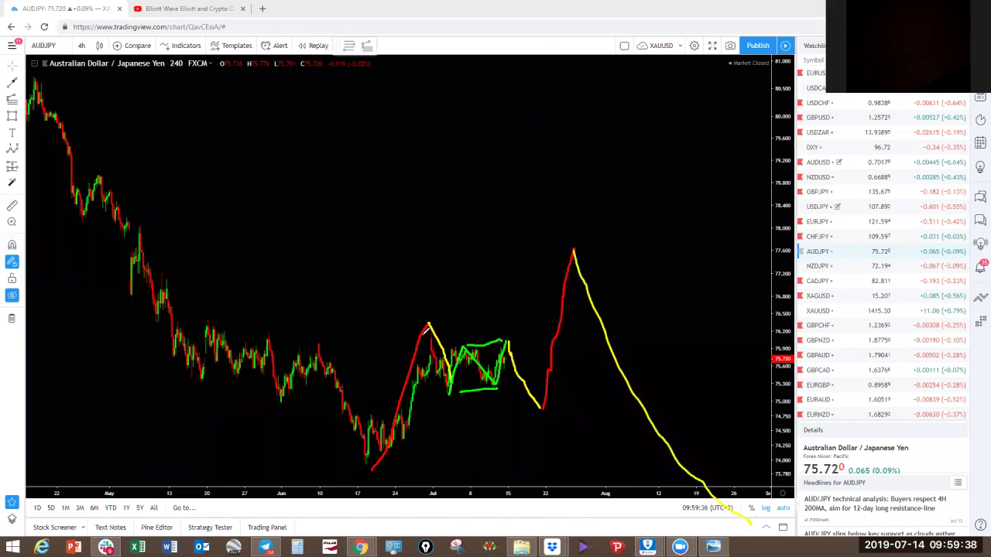
# Label the AUDJPY June peak A, the projected low B and the projected peak C in red, and erase all markup.
pyautogui.moveTo(418, 307); pyautogui.dragTo(436, 307)
pyautogui.hotkey('ctrl', 'z')
pyautogui.moveTo(416, 313)
pyautogui.mouseDown()
pyautogui.moveTo(433, 308)
pyautogui.moveTo(422, 306)
pyautogui.mouseUp()
pyautogui.moveTo(544, 419); pyautogui.dragTo(545, 437)
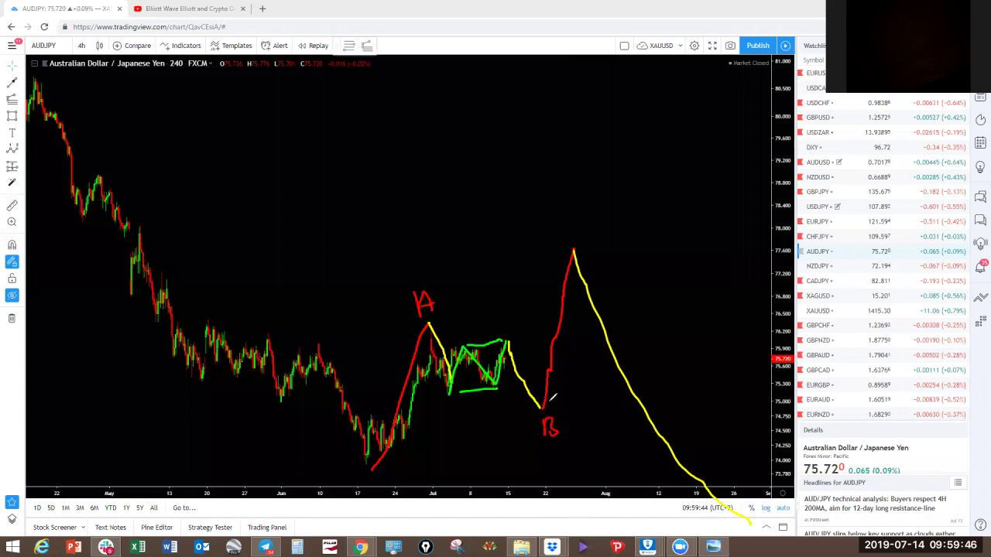
pyautogui.moveTo(594, 209); pyautogui.dragTo(593, 226)
pyautogui.click(633, 44)
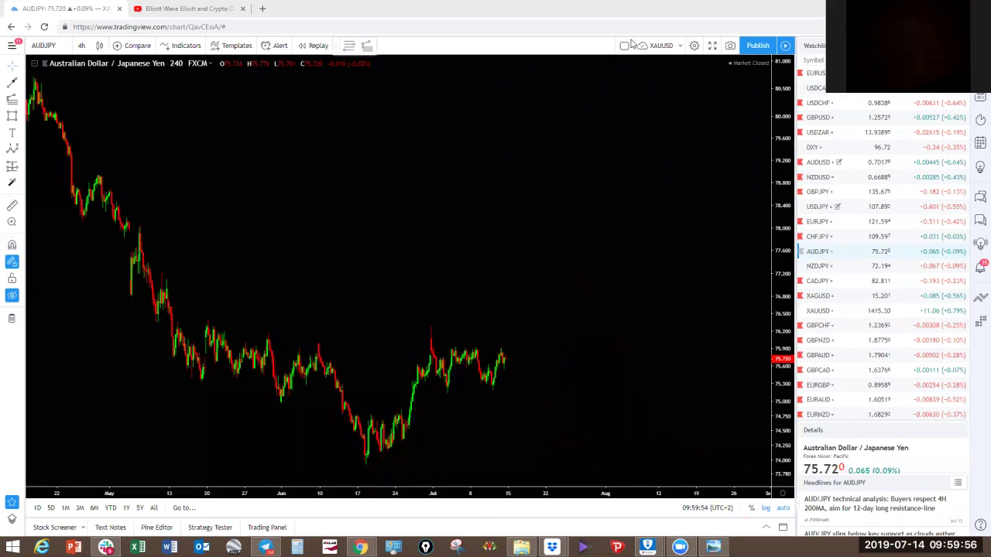
# Open the NZDJPY chart and trace the June rise in red, the early-July drop in yellow and the July swings in green.
pyautogui.click(819, 272)
pyautogui.click(818, 267)
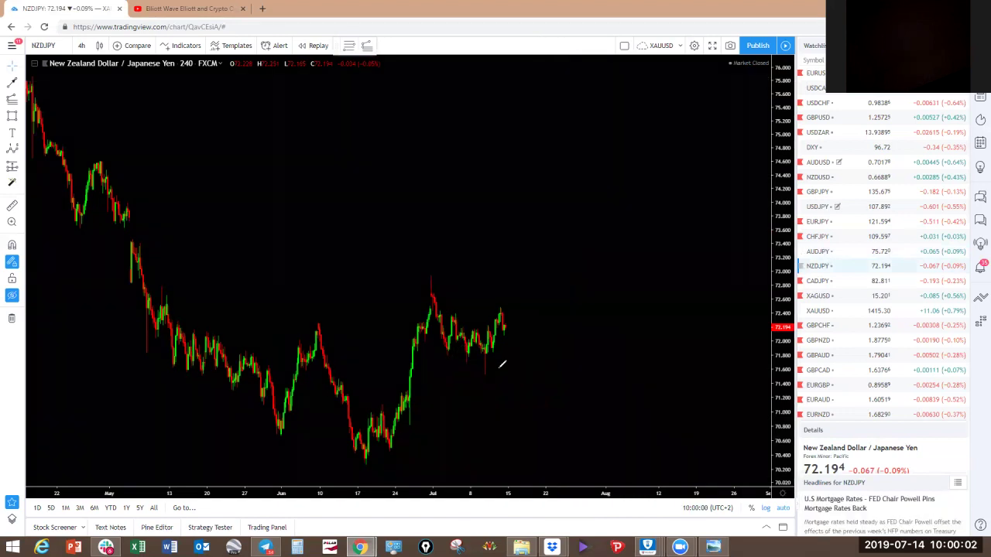
pyautogui.moveTo(369, 459)
pyautogui.mouseDown()
pyautogui.moveTo(415, 358)
pyautogui.moveTo(426, 285)
pyautogui.mouseUp()
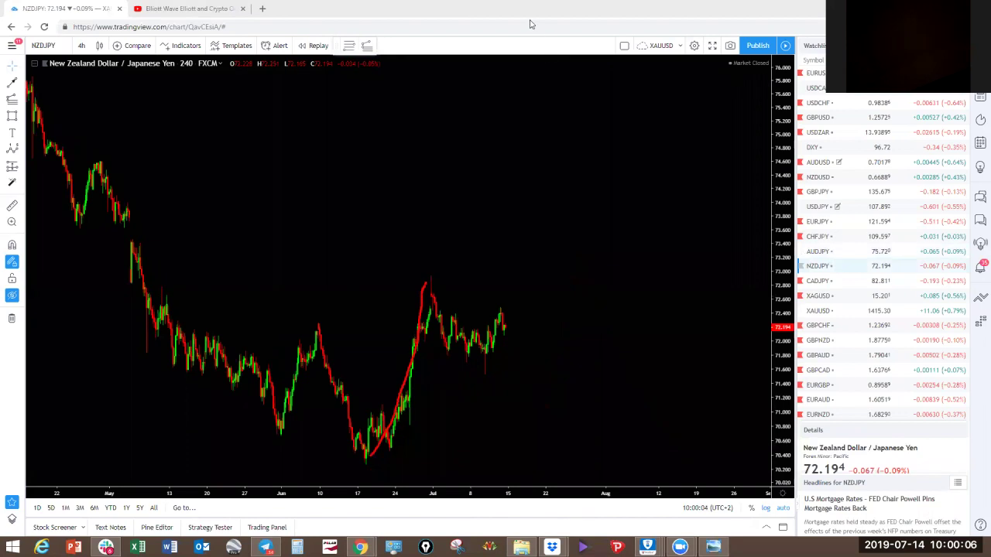
pyautogui.moveTo(426, 280); pyautogui.dragTo(449, 354)
pyautogui.moveTo(449, 357)
pyautogui.mouseDown()
pyautogui.moveTo(456, 312)
pyautogui.moveTo(491, 365)
pyautogui.moveTo(499, 311)
pyautogui.moveTo(490, 311)
pyautogui.moveTo(473, 367)
pyautogui.mouseUp()
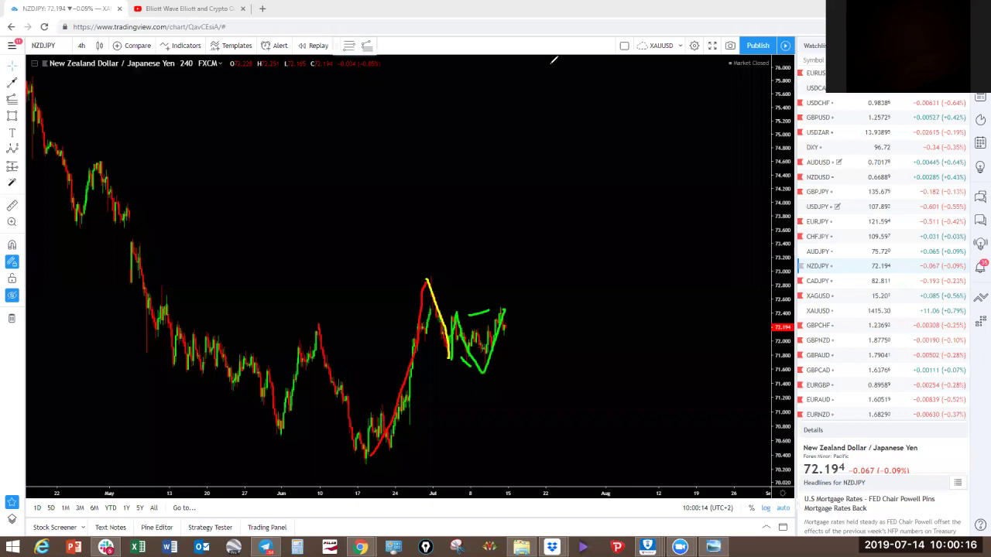
# Project NZDJPY with a yellow drop to about 71.2 and a red rise to about 73.4, and erase all markup.
pyautogui.moveTo(504, 312); pyautogui.dragTo(531, 396)
pyautogui.moveTo(530, 395); pyautogui.dragTo(547, 243)
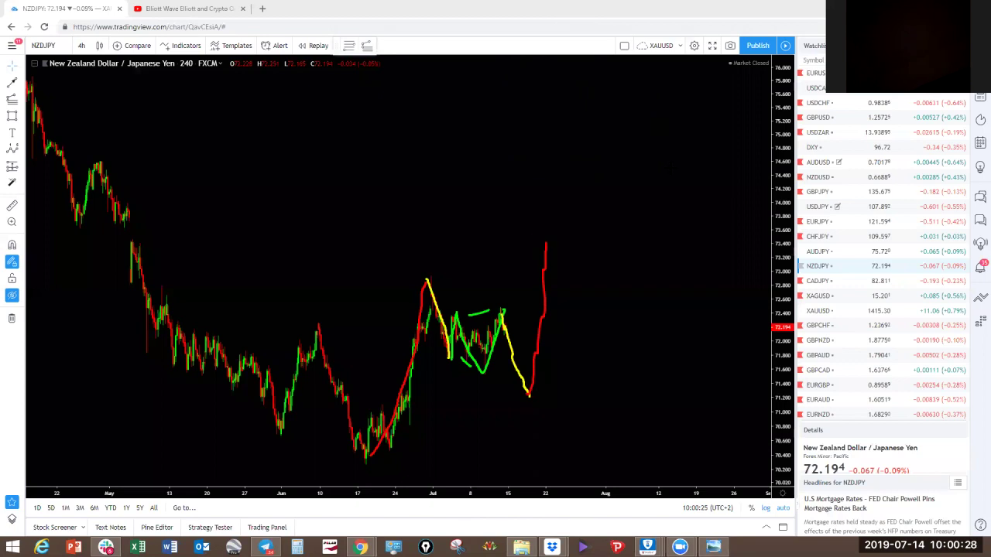
pyautogui.press('Escape')
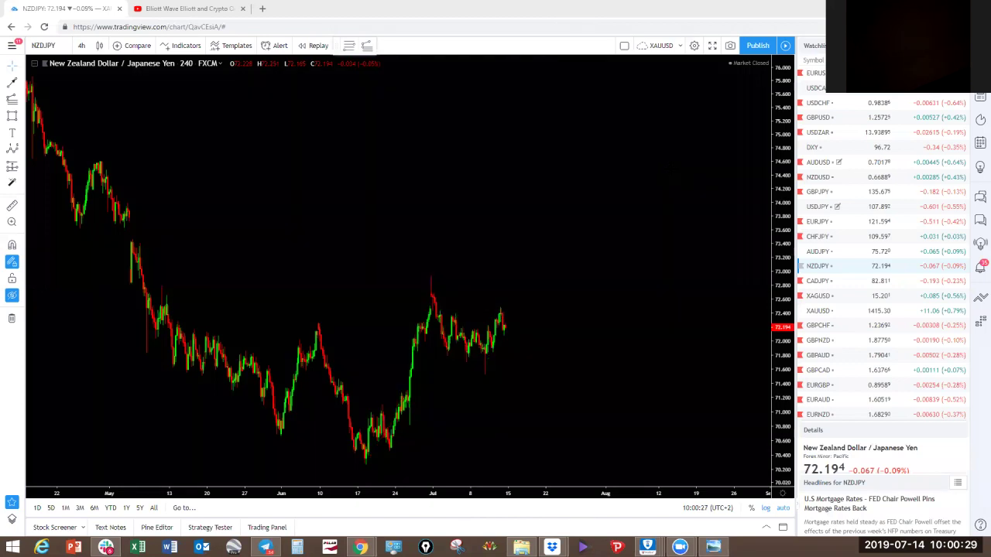
# Open the CADJPY chart, sketch a short red decline from the last price to about 82.5, and erase the markup.
pyautogui.click(826, 282)
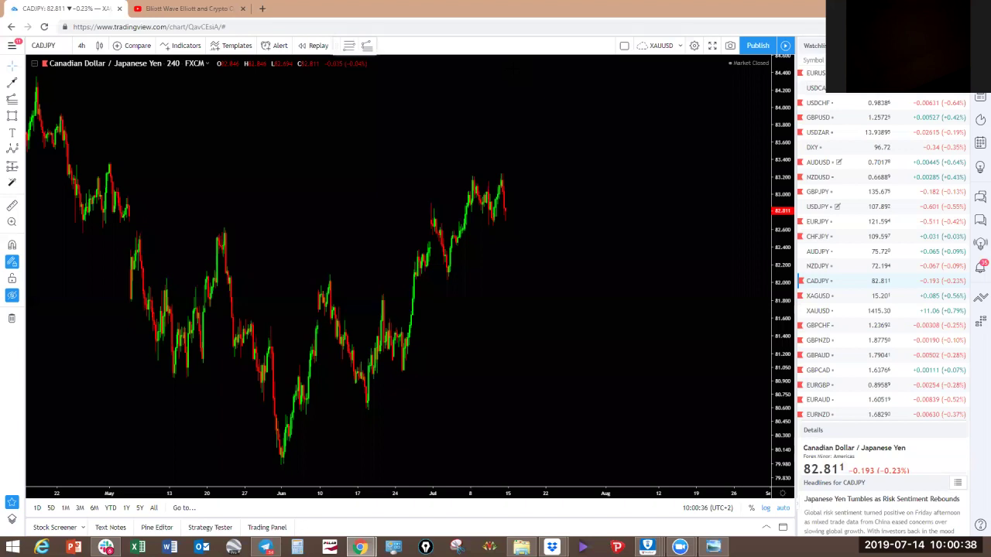
pyautogui.moveTo(517, 213); pyautogui.dragTo(525, 239)
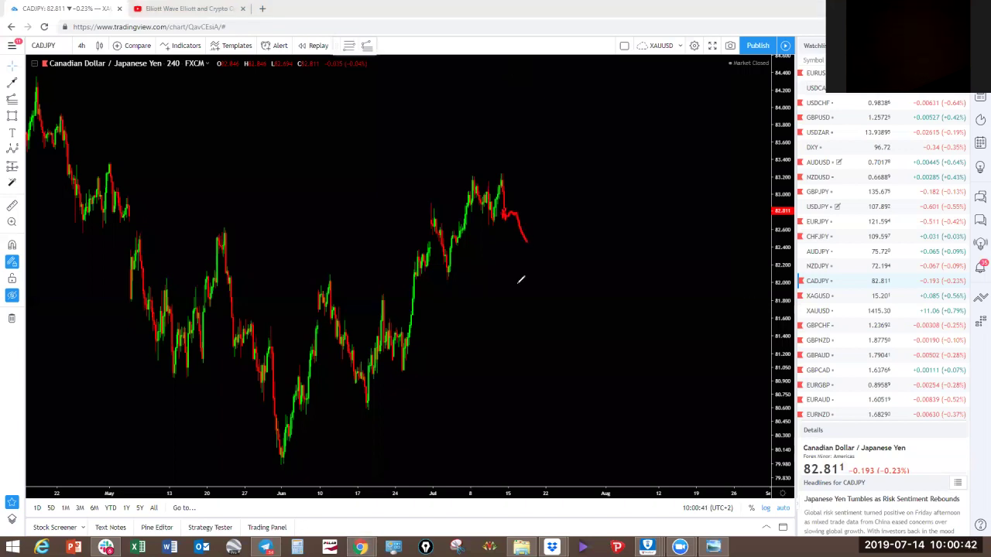
pyautogui.moveTo(517, 244); pyautogui.dragTo(567, 237)
pyautogui.hotkey('ctrl', 'z')
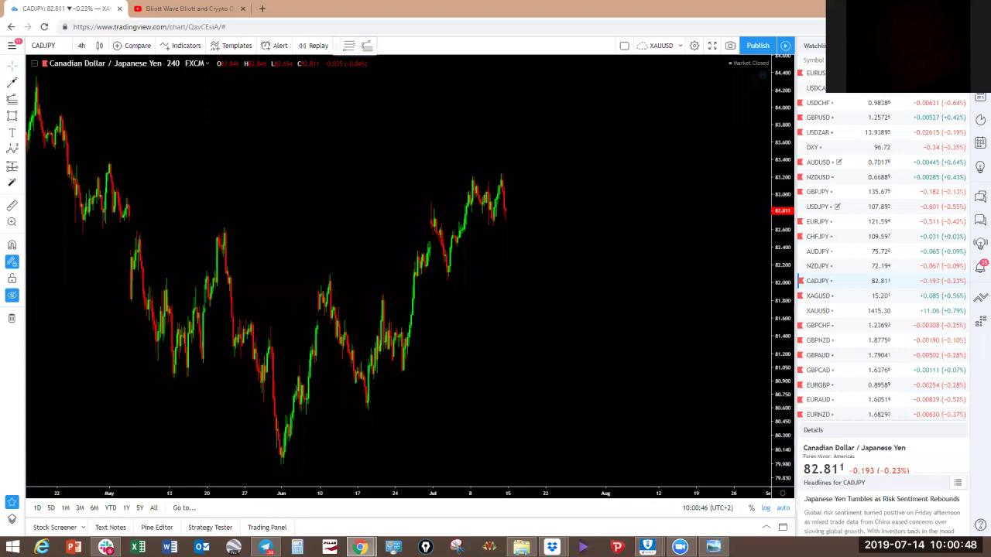
# Switch CADJPY to daily, mark the March 2019 high in red, and trace the June–July swings with a projected rise to about 85.2.
pyautogui.click(81, 45)
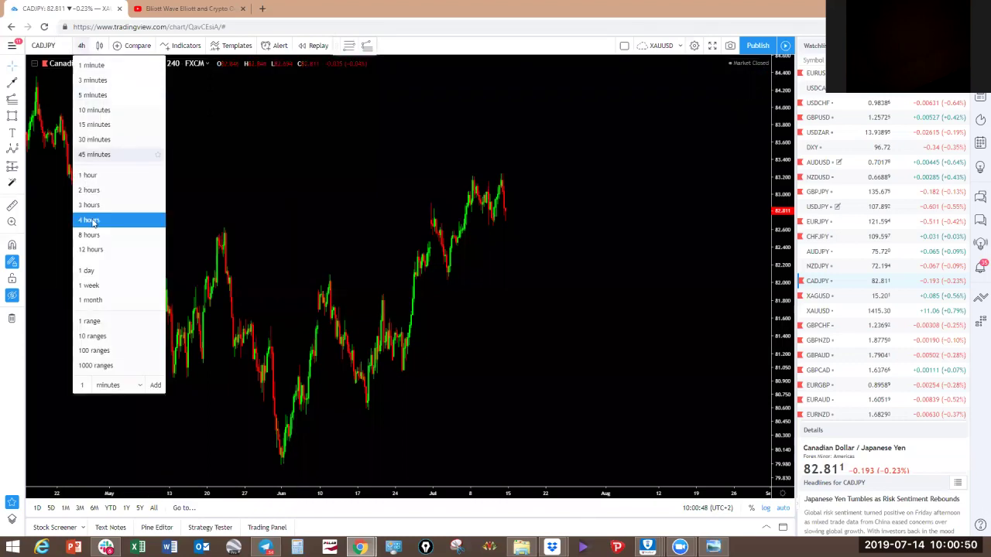
pyautogui.click(98, 270)
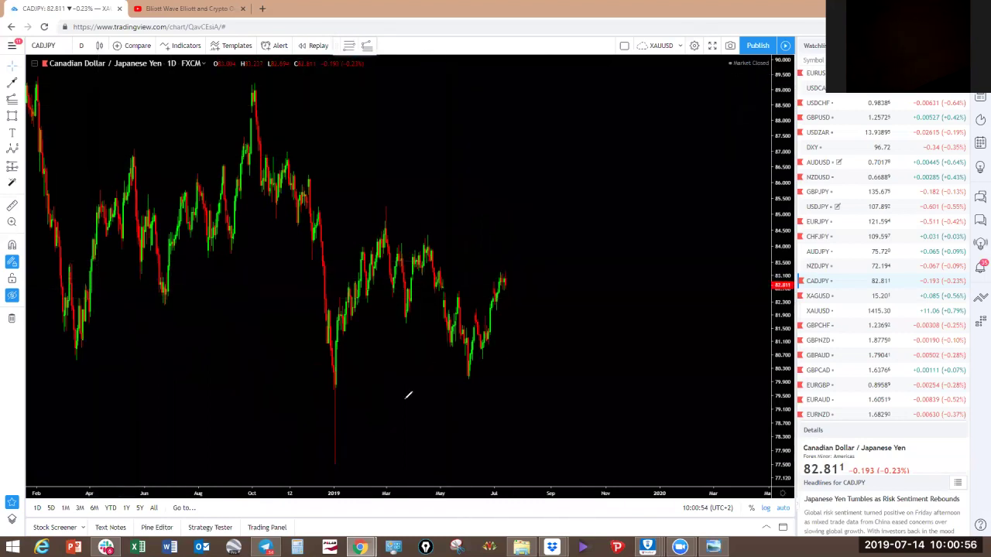
pyautogui.moveTo(391, 206); pyautogui.dragTo(540, 203)
pyautogui.moveTo(504, 282); pyautogui.dragTo(518, 293)
pyautogui.moveTo(468, 377)
pyautogui.mouseDown()
pyautogui.moveTo(473, 306)
pyautogui.moveTo(544, 219)
pyautogui.mouseUp()
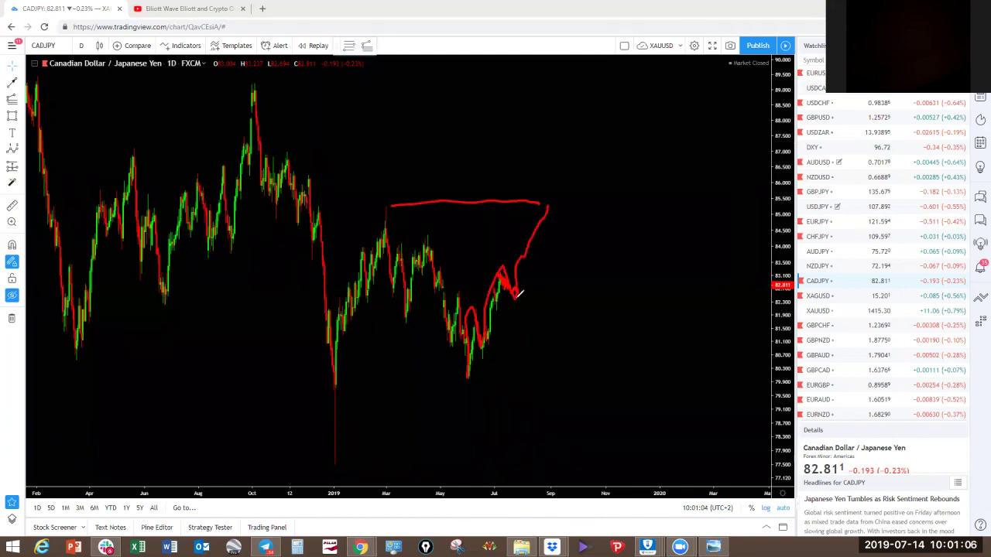
# Erase the CADJPY projection, sketch a short red stroke upward beside the last price, and erase all markup.
pyautogui.hotkey('ctrl', 'shift', '7')
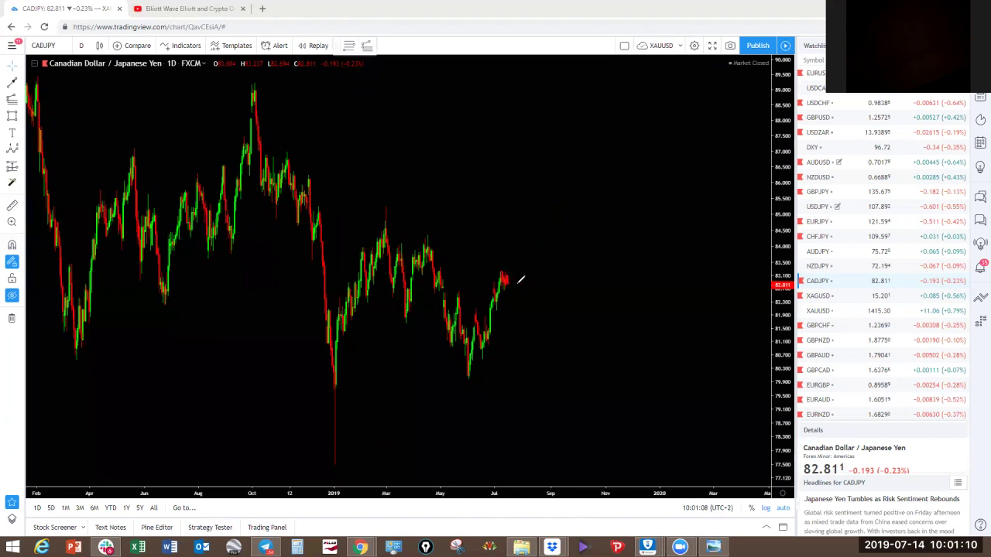
pyautogui.moveTo(520, 280)
pyautogui.mouseDown()
pyautogui.moveTo(519, 291)
pyautogui.moveTo(508, 289)
pyautogui.moveTo(520, 285)
pyautogui.moveTo(527, 241)
pyautogui.mouseUp()
pyautogui.press('Escape')
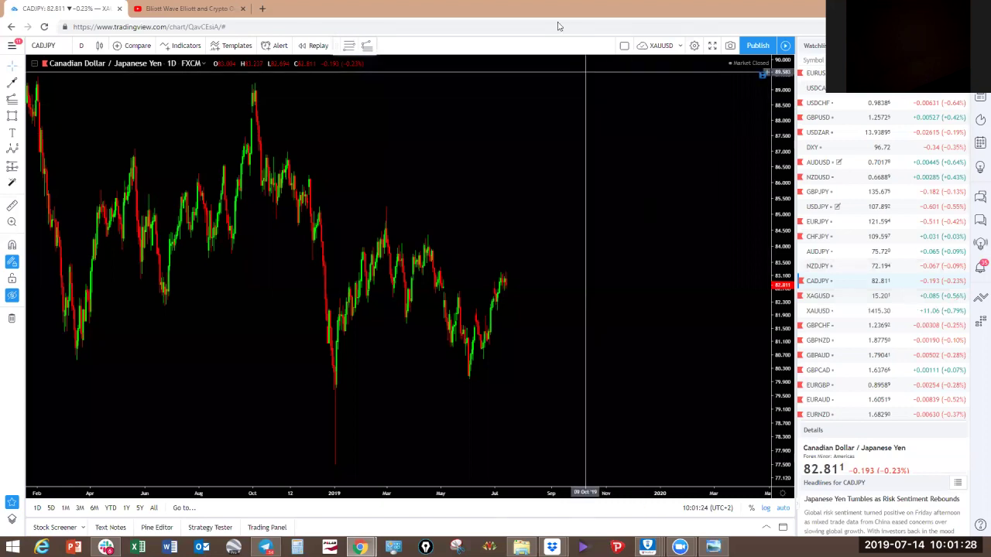
# Open the XAUUSD chart, switch it to the 4-hour interval and make room above the June and July highs.
pyautogui.click(821, 312)
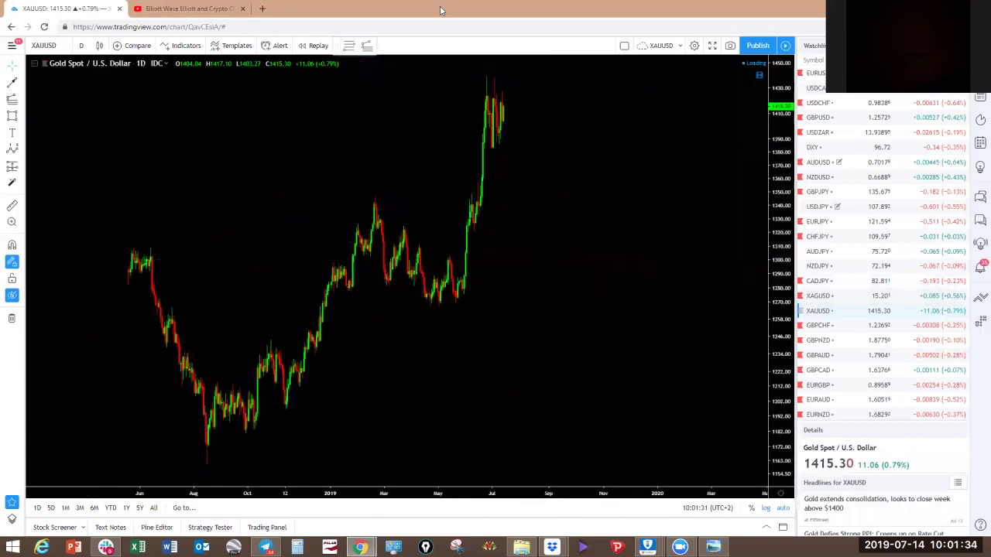
pyautogui.moveTo(487, 78); pyautogui.dragTo(527, 80)
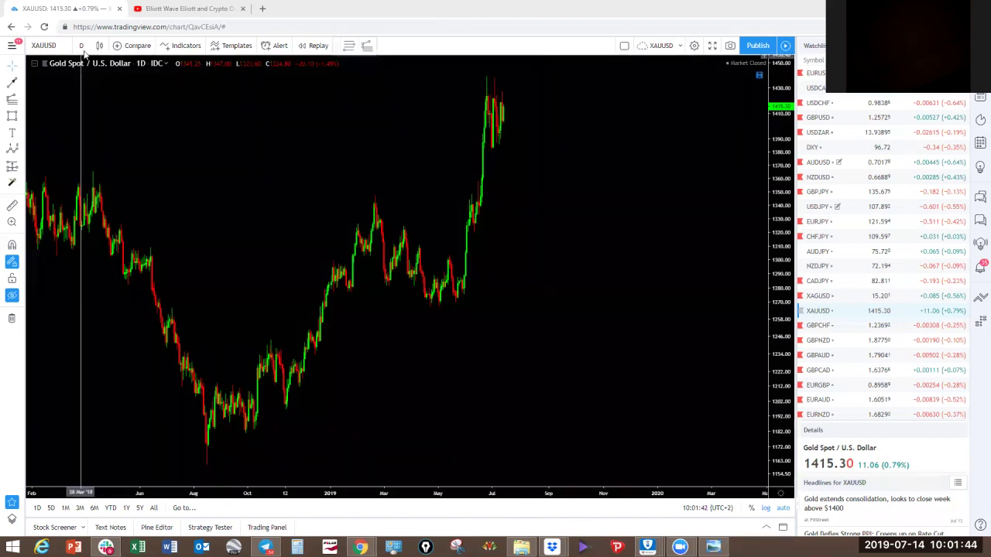
pyautogui.click(83, 47)
pyautogui.click(96, 221)
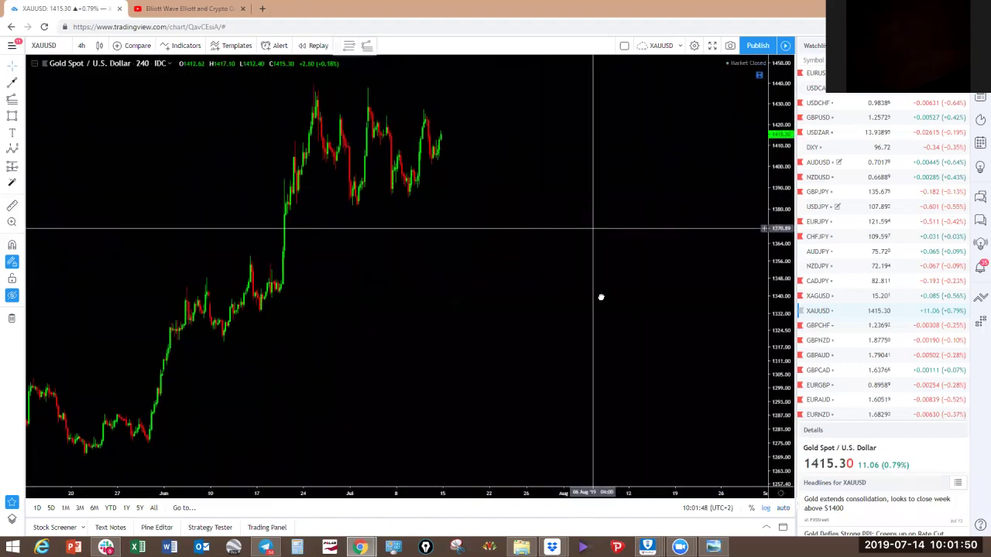
pyautogui.moveTo(582, 226); pyautogui.dragTo(595, 288)
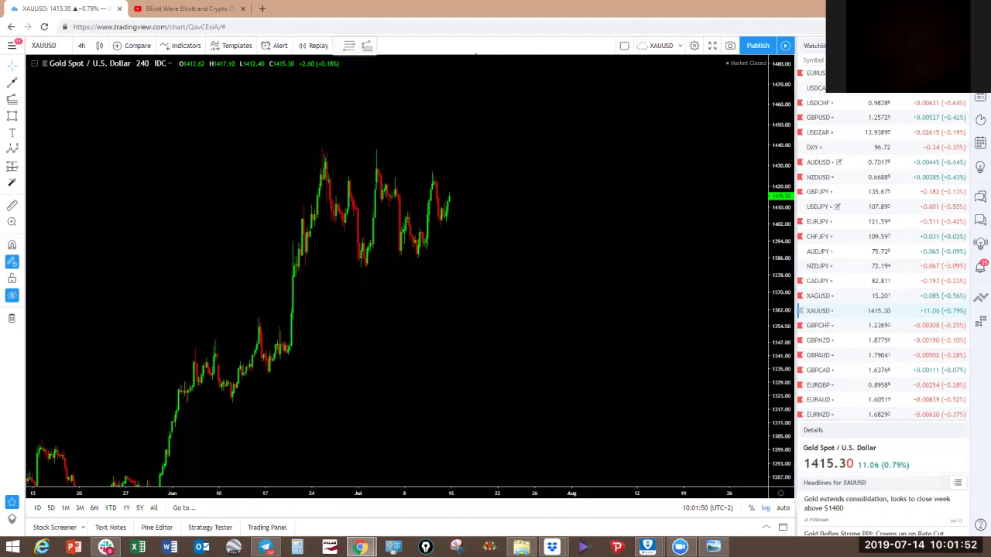
# Trace gold's late-June decline in yellow and redraw the July up-down-up swings in green.
pyautogui.moveTo(314, 140); pyautogui.dragTo(357, 266)
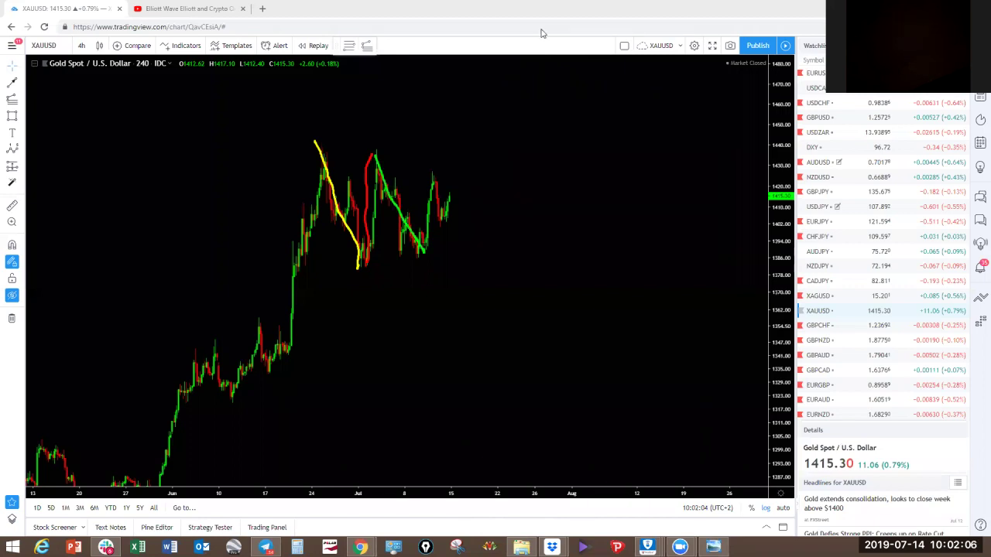
pyautogui.click(572, 26)
pyautogui.click(572, 26)
pyautogui.moveTo(361, 271)
pyautogui.mouseDown()
pyautogui.moveTo(377, 148)
pyautogui.moveTo(420, 239)
pyautogui.moveTo(434, 146)
pyautogui.mouseUp()
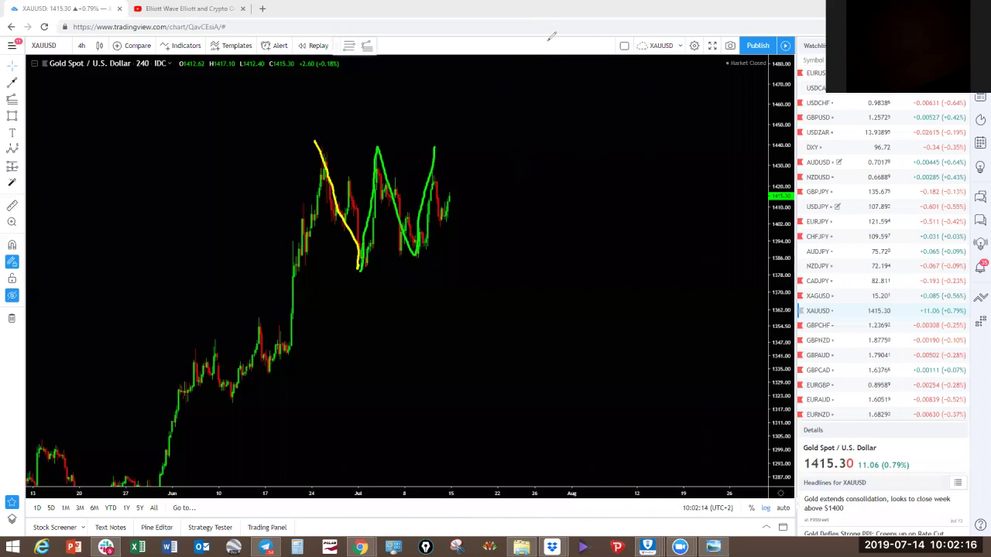
# Project gold with a yellow drop to about 1378 and rise to about 1475, and bound the range's highs and lows in yellow.
pyautogui.moveTo(435, 147)
pyautogui.mouseDown()
pyautogui.moveTo(484, 274)
pyautogui.moveTo(532, 70)
pyautogui.mouseUp()
pyautogui.moveTo(315, 144); pyautogui.dragTo(446, 134)
pyautogui.moveTo(369, 267); pyautogui.dragTo(541, 279)
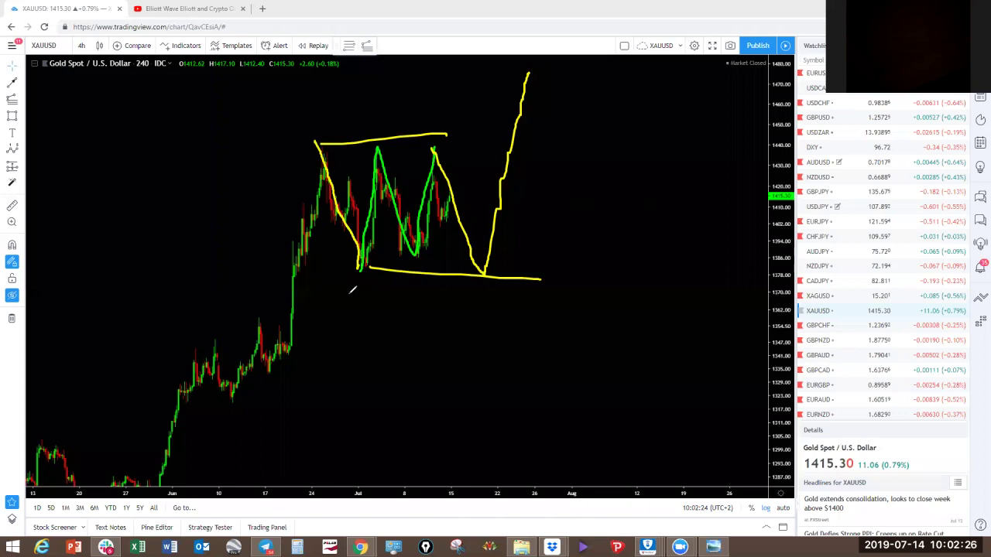
# Label gold's early-July low W, the July peak X and the projected low Y in yellow.
pyautogui.moveTo(343, 282)
pyautogui.mouseDown()
pyautogui.moveTo(358, 298)
pyautogui.moveTo(364, 285)
pyautogui.mouseUp()
pyautogui.moveTo(434, 99); pyautogui.dragTo(461, 117)
pyautogui.moveTo(461, 97); pyautogui.dragTo(453, 114)
pyautogui.moveTo(476, 291)
pyautogui.mouseDown()
pyautogui.moveTo(496, 295)
pyautogui.moveTo(479, 307)
pyautogui.mouseUp()
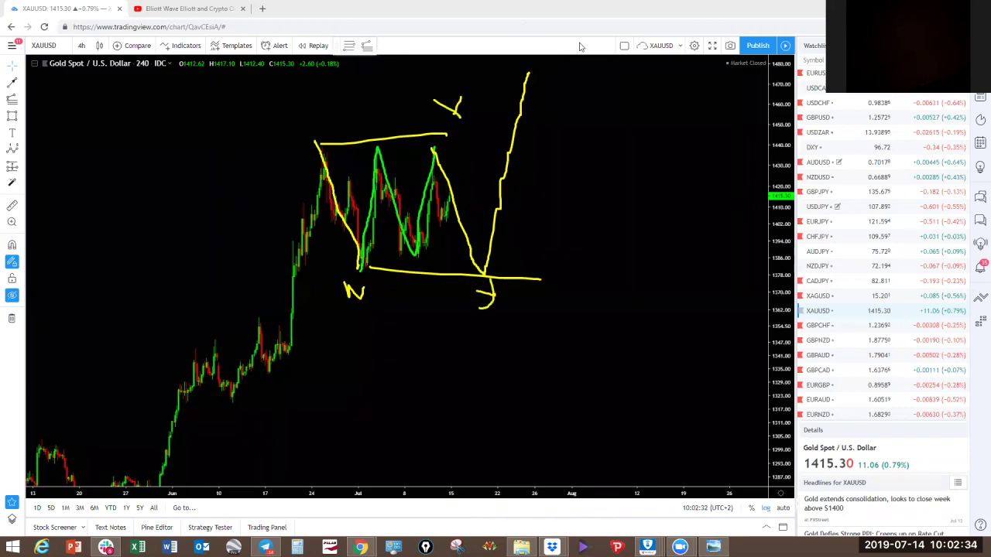
# Sketch gold's latest bounce, a drop to about 1378 and a rise to about 1470 in red, and erase all markup.
pyautogui.moveTo(439, 229); pyautogui.dragTo(456, 211)
pyautogui.moveTo(440, 216)
pyautogui.mouseDown()
pyautogui.moveTo(453, 194)
pyautogui.moveTo(470, 260)
pyautogui.moveTo(484, 274)
pyautogui.moveTo(491, 172)
pyautogui.moveTo(512, 96)
pyautogui.mouseUp()
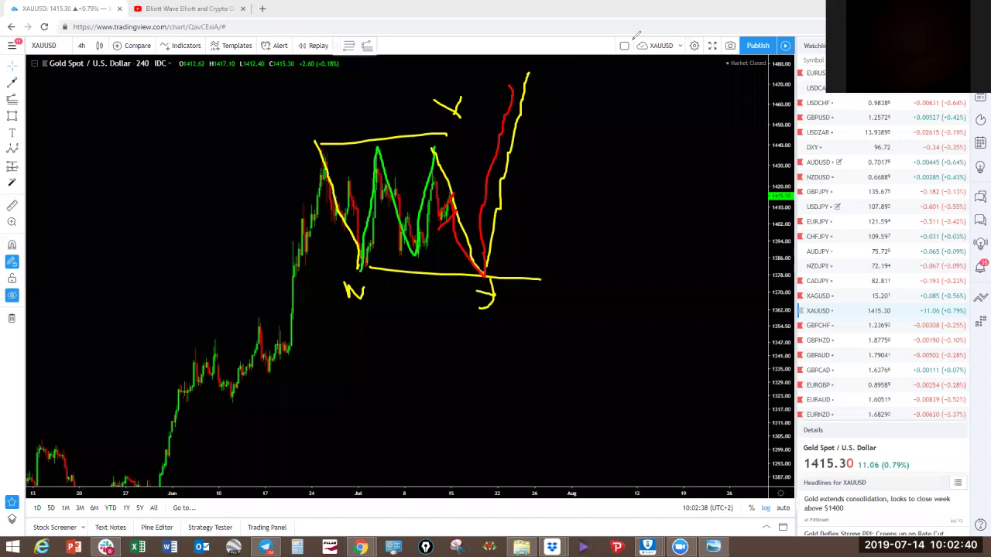
pyautogui.press('Escape')
# Open the list of chart intervals for XAUUSD.
pyautogui.click(81, 45)
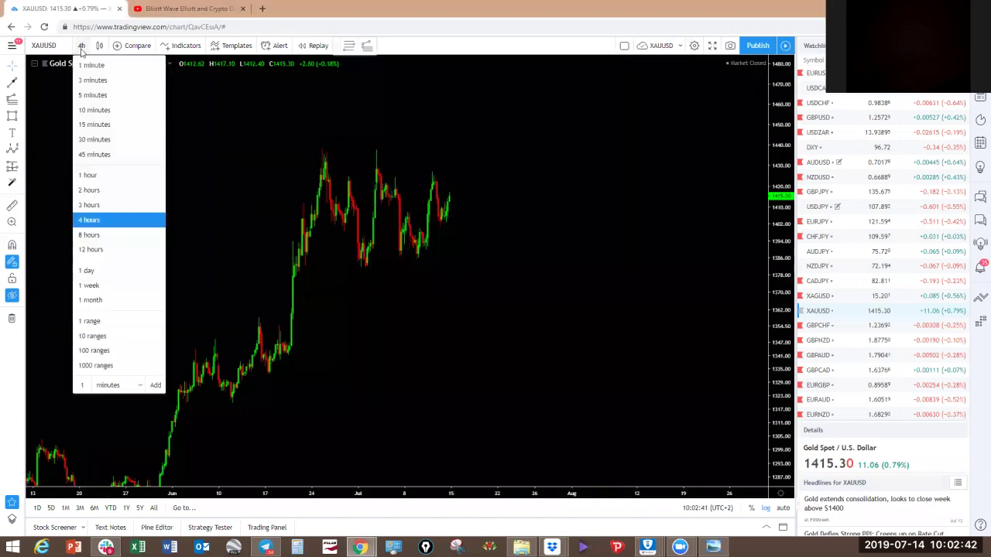
# Switch the gold chart to the 1 day interval and review the rally into July 2019.
pyautogui.click(93, 269)
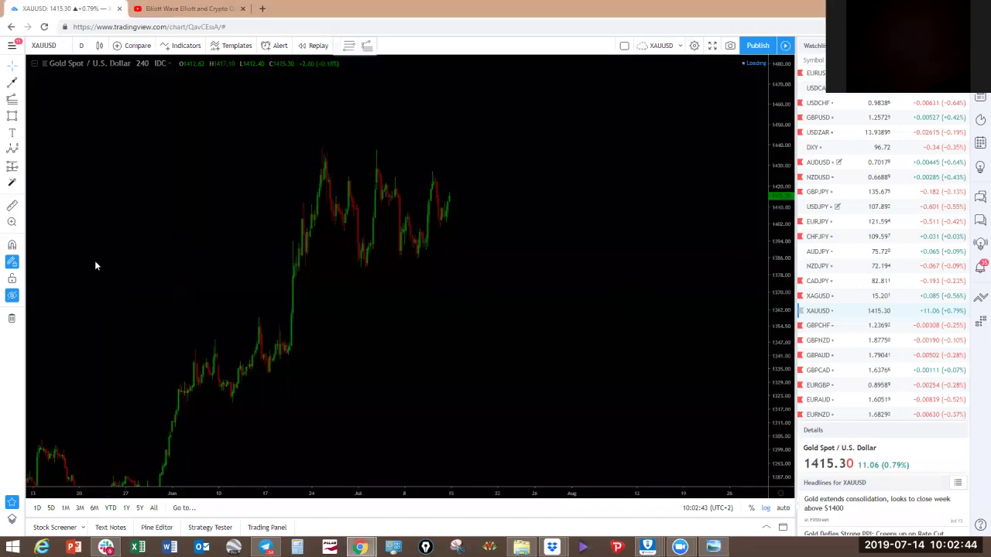
pyautogui.scroll(3, 274, 261)
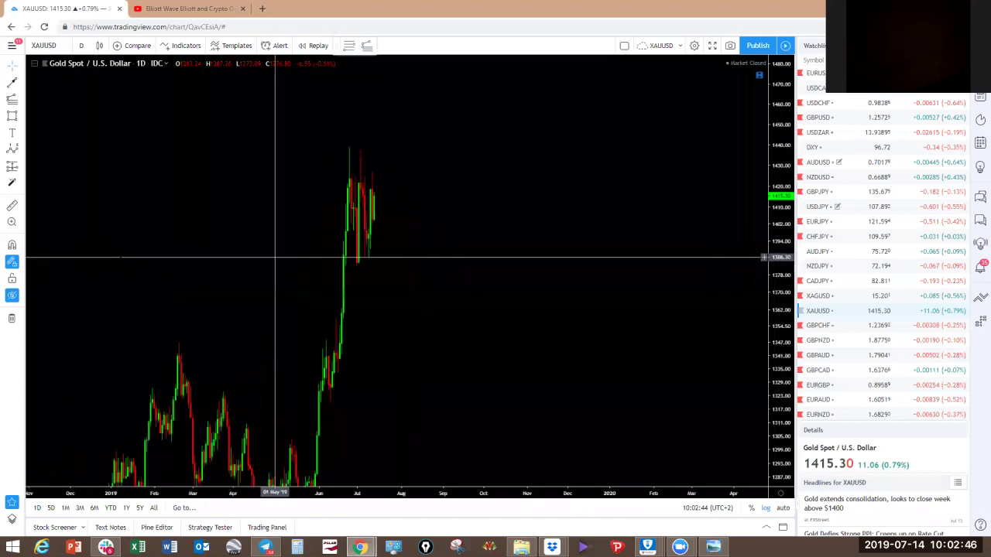
pyautogui.moveTo(251, 219); pyautogui.dragTo(477, 205)
pyautogui.hotkey('ctrl', 'z')
pyautogui.click(559, 162)
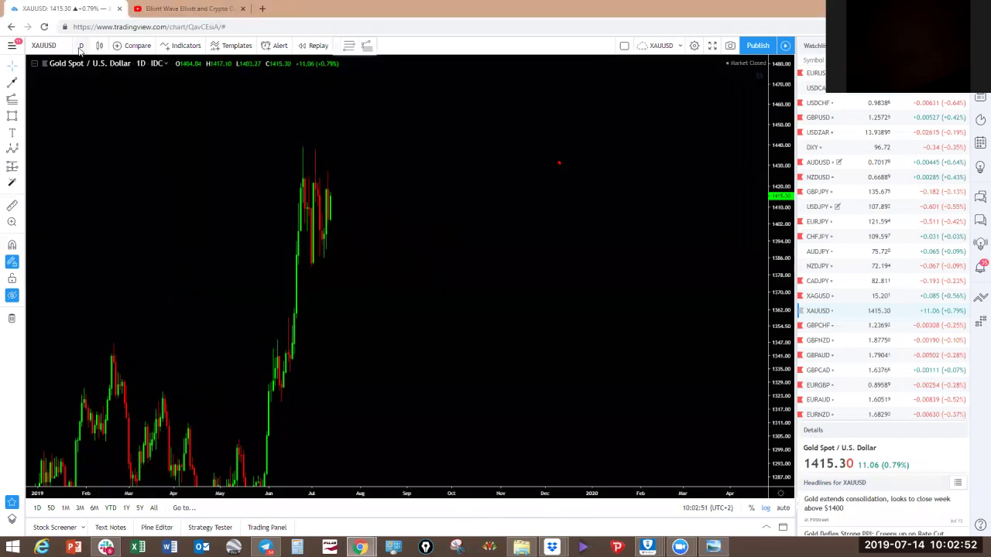
# Set the gold chart to the 4 hours interval and show its hidden wave drawings.
pyautogui.click(81, 47)
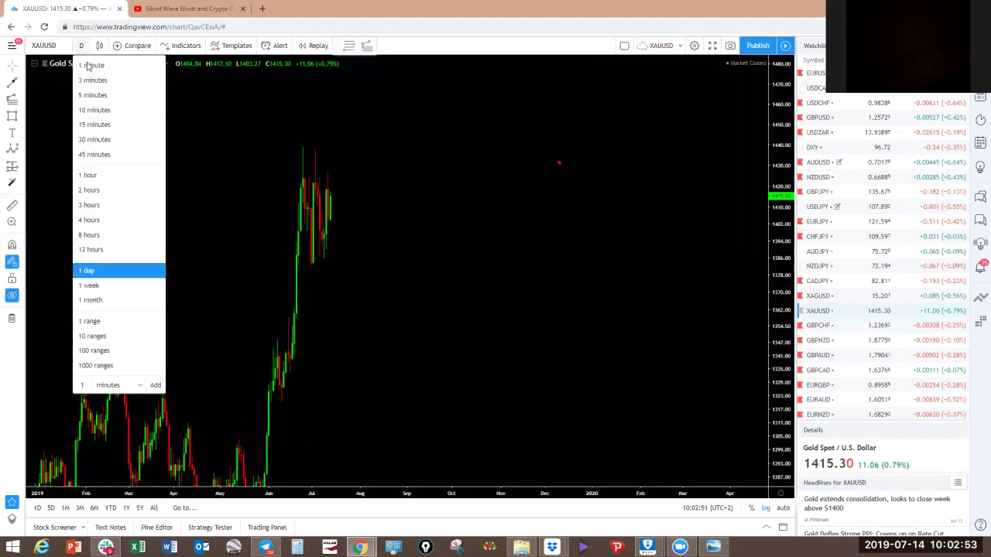
pyautogui.click(87, 221)
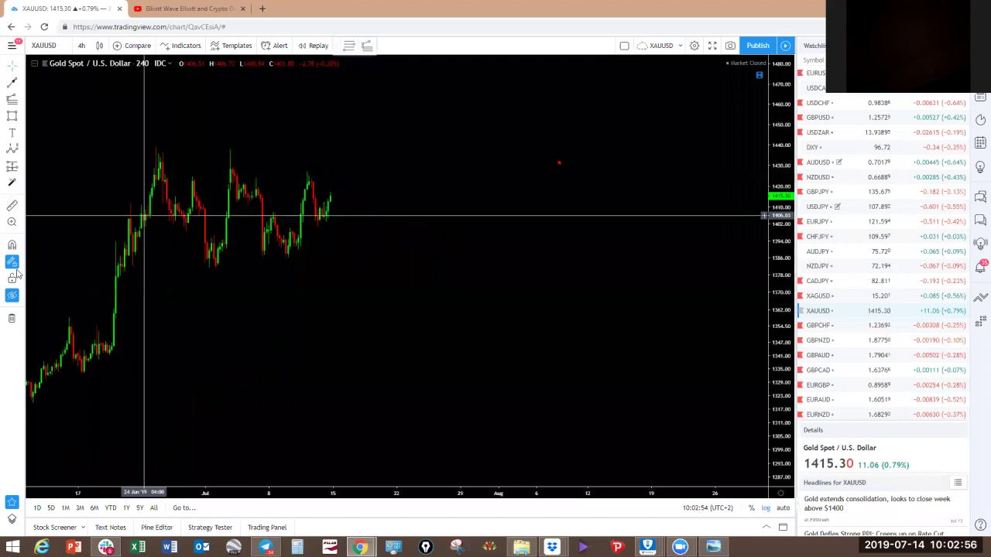
pyautogui.click(12, 295)
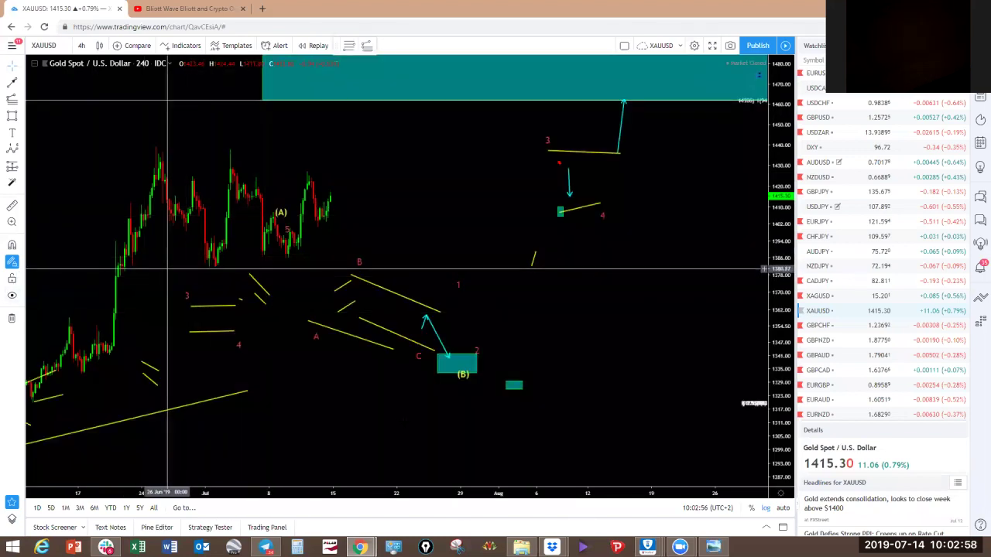
# Annotate the gold range between waves 3 and 4 with red swing arrows and a horizontal yellow arrow, and clear the annotations.
pyautogui.moveTo(392, 422); pyautogui.dragTo(524, 427)
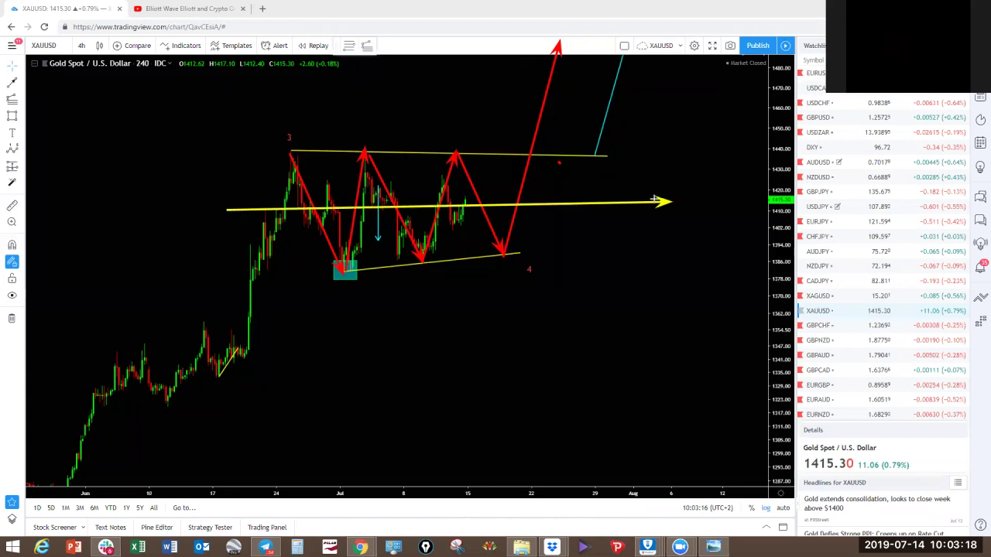
pyautogui.press('Escape')
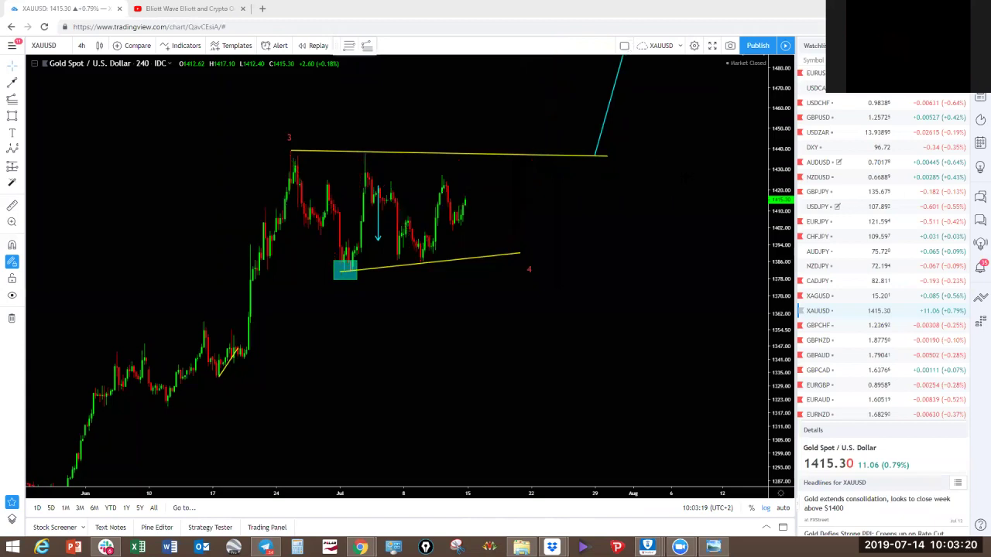
# Open the XAGUSD chart and draw red lines over its two sharp declines and the projected rally from the July low.
pyautogui.click(819, 301)
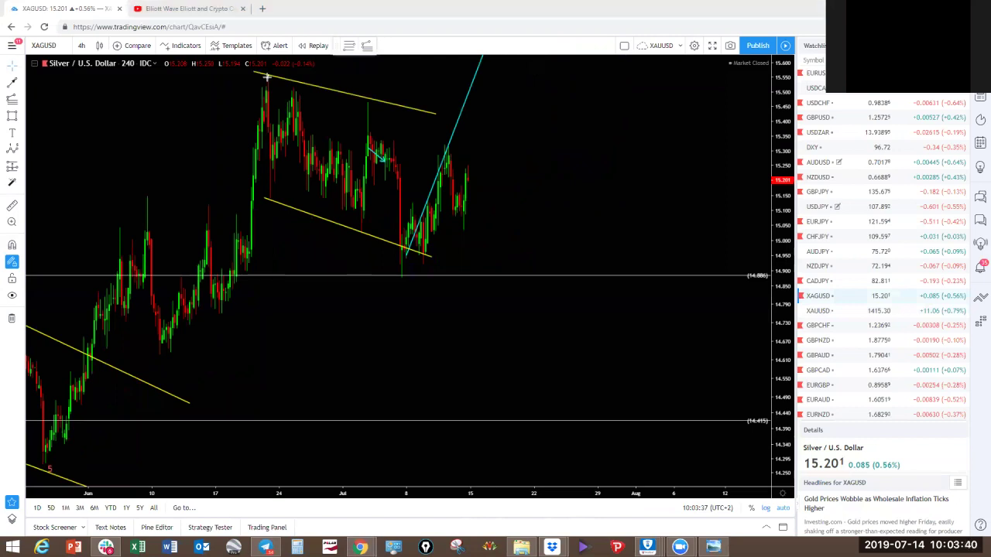
pyautogui.click(577, 38)
pyautogui.moveTo(266, 75)
pyautogui.mouseDown()
pyautogui.moveTo(280, 190)
pyautogui.moveTo(268, 203)
pyautogui.mouseUp()
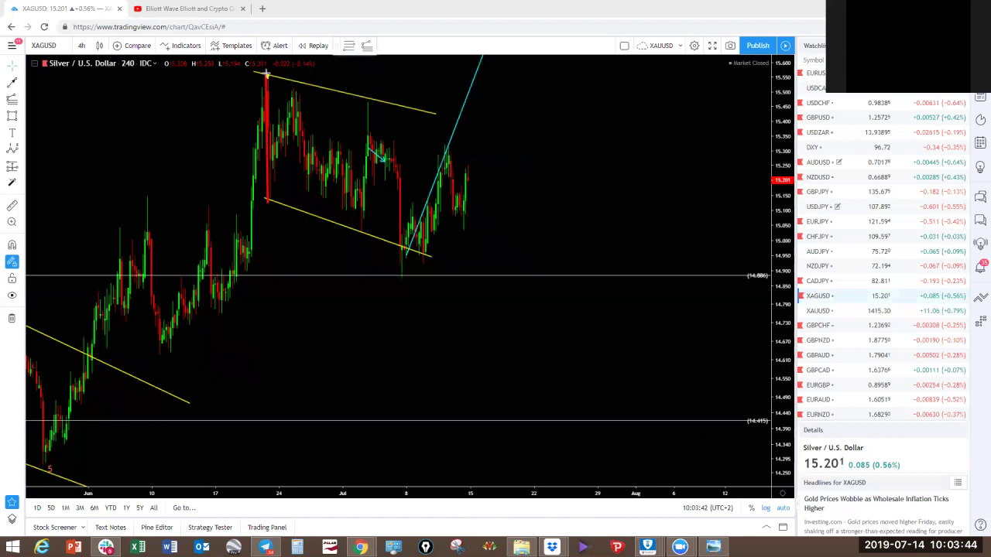
pyautogui.moveTo(368, 103); pyautogui.dragTo(403, 274)
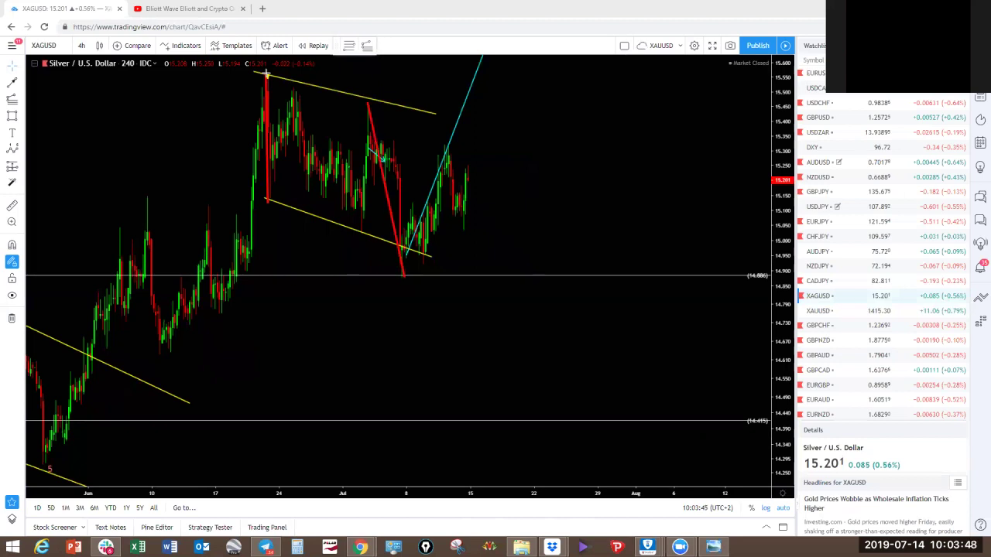
pyautogui.moveTo(406, 276); pyautogui.dragTo(500, 45)
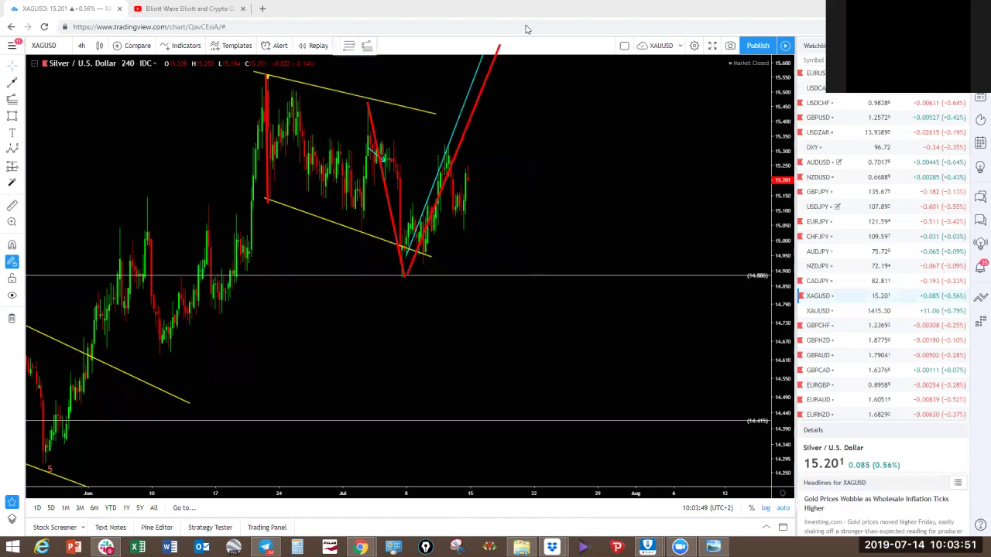
# Hide the silver chart's saved drawings and replace the red rally line with a yellow one from the July low to about 15.600.
pyautogui.click(12, 295)
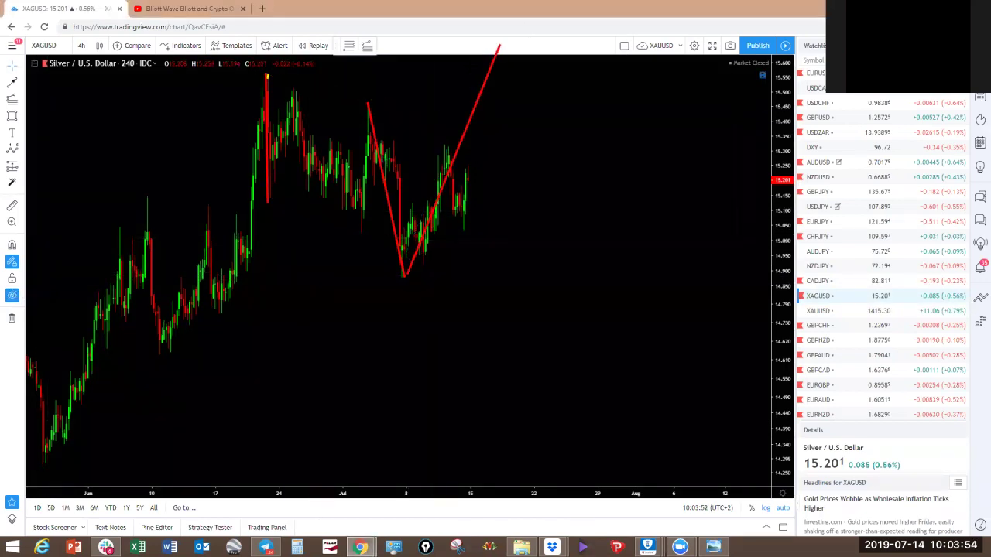
pyautogui.click(566, 22)
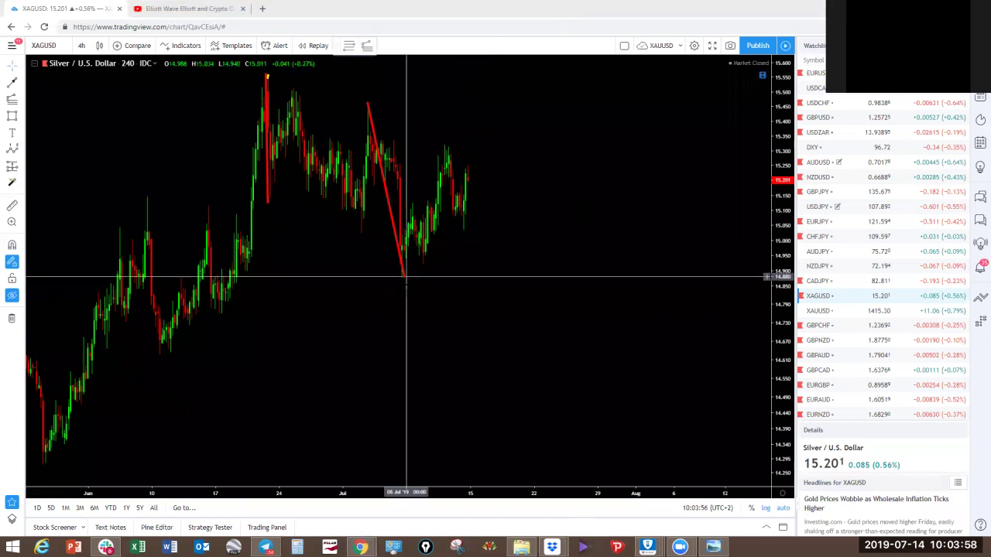
pyautogui.moveTo(402, 275); pyautogui.dragTo(471, 194)
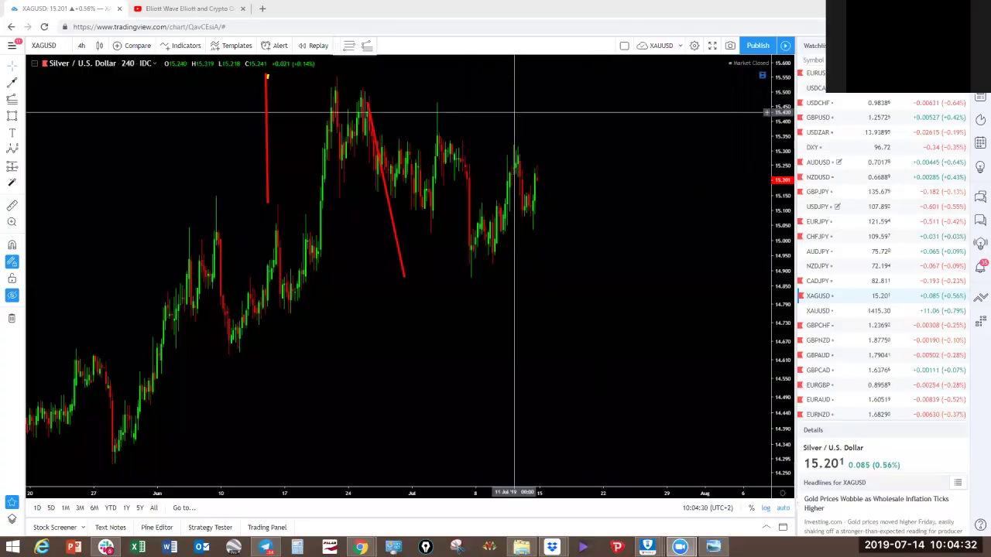
pyautogui.moveTo(614, 118); pyautogui.dragTo(530, 137)
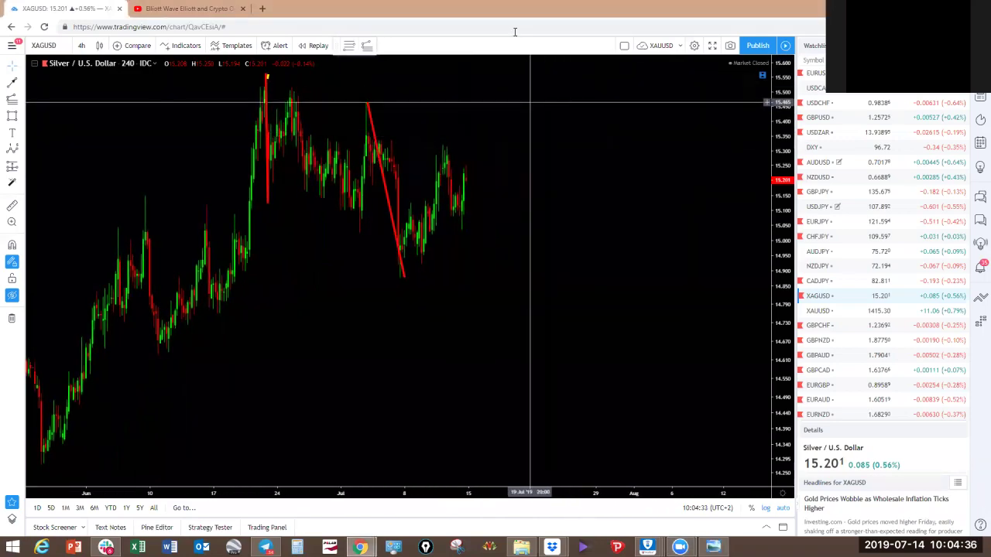
pyautogui.click(407, 277)
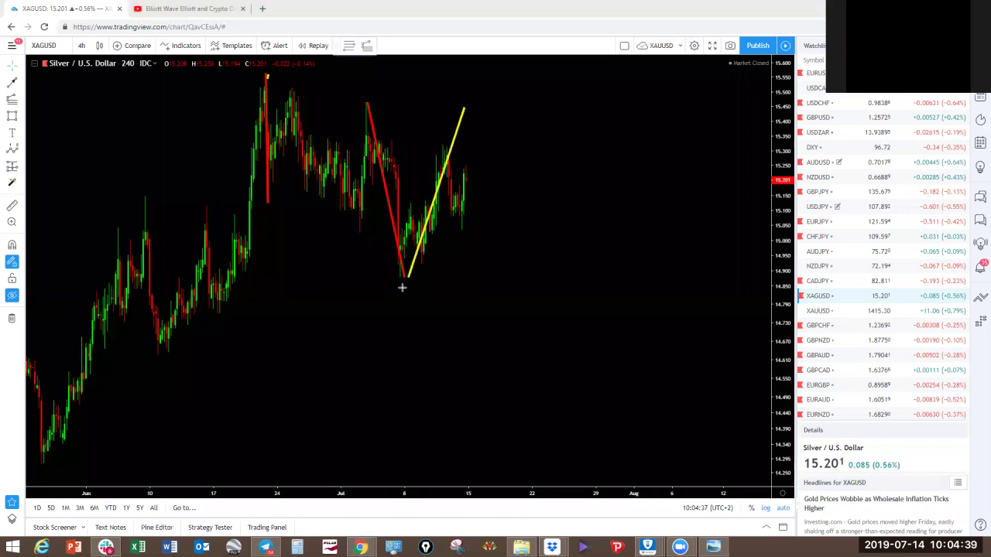
pyautogui.click(489, 62)
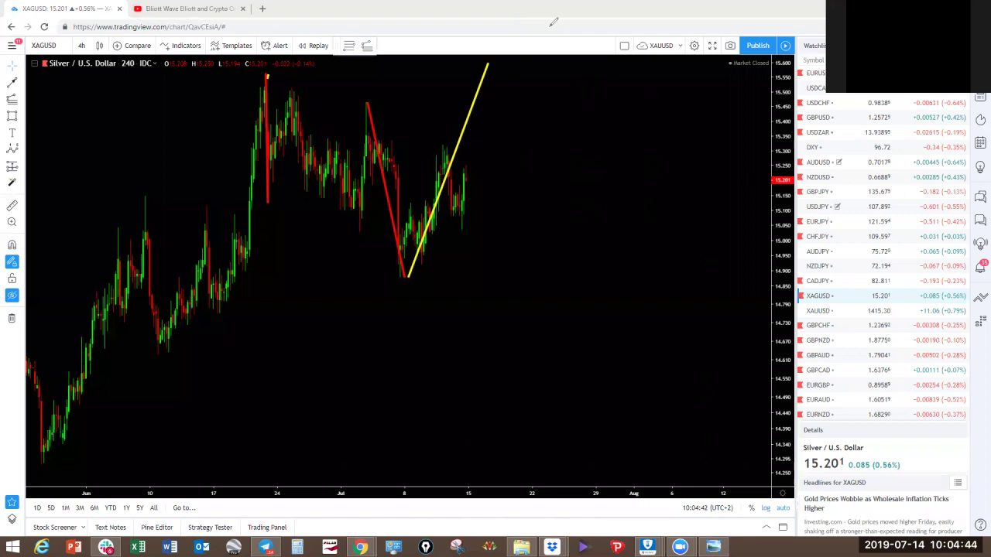
# Sketch green freehand paths for the projected swings after mid-July and for the sideways correction between the two red declines.
pyautogui.moveTo(443, 145)
pyautogui.mouseDown()
pyautogui.moveTo(453, 220)
pyautogui.moveTo(462, 226)
pyautogui.moveTo(464, 172)
pyautogui.moveTo(472, 178)
pyautogui.moveTo(485, 146)
pyautogui.moveTo(510, 217)
pyautogui.moveTo(558, 87)
pyautogui.mouseUp()
pyautogui.moveTo(268, 200)
pyautogui.mouseDown()
pyautogui.moveTo(298, 92)
pyautogui.moveTo(353, 225)
pyautogui.moveTo(367, 105)
pyautogui.moveTo(324, 213)
pyautogui.moveTo(339, 220)
pyautogui.mouseUp()
pyautogui.moveTo(312, 96); pyautogui.dragTo(364, 100)
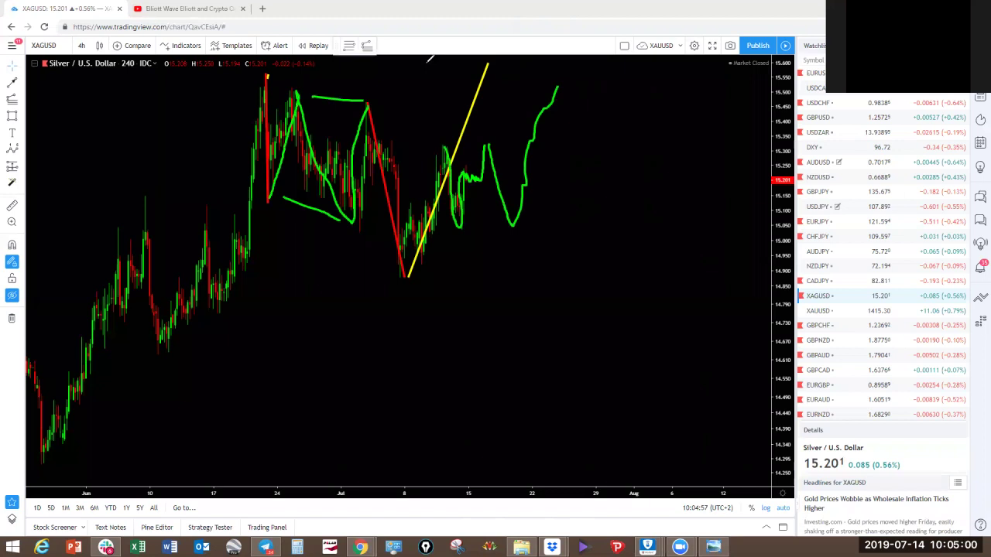
# Hand-write red A, B and C labels at the correction's turning points and mark the mid-July range's upper and lower limits.
pyautogui.moveTo(263, 229); pyautogui.dragTo(294, 226)
pyautogui.moveTo(378, 82); pyautogui.dragTo(384, 105)
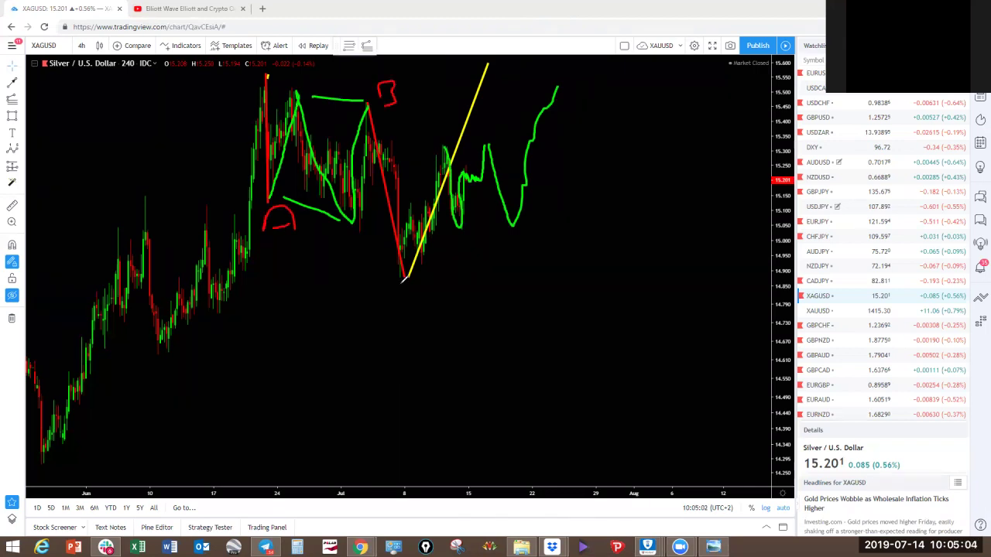
pyautogui.moveTo(397, 289); pyautogui.dragTo(414, 313)
pyautogui.moveTo(446, 148); pyautogui.dragTo(484, 143)
pyautogui.click(470, 221)
pyautogui.moveTo(469, 222); pyautogui.dragTo(493, 222)
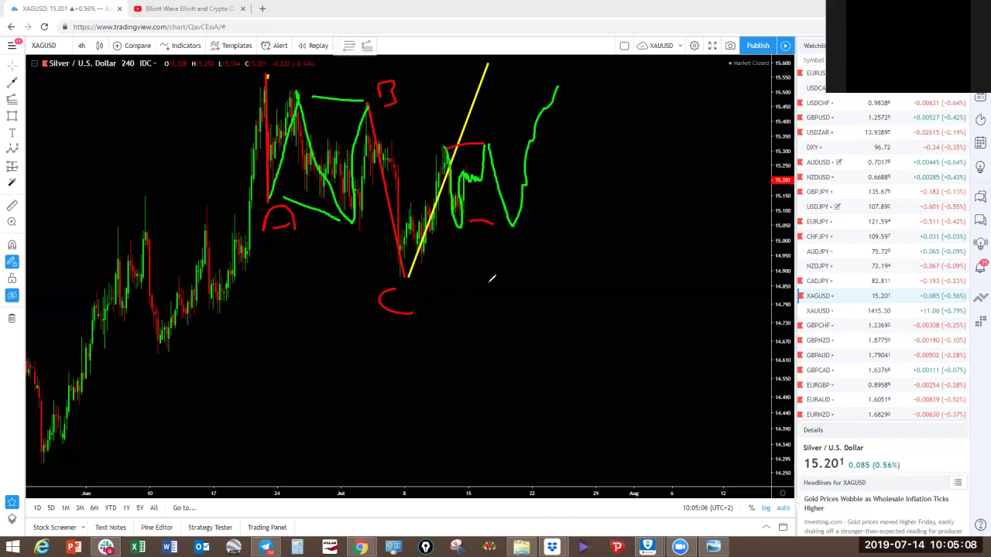
# Clear the annotations and sketch a red freehand path from the July low through a dip near 15.000, a peak near 15.550 and a final rally.
pyautogui.click(631, 36)
pyautogui.moveTo(471, 177)
pyautogui.mouseDown()
pyautogui.moveTo(480, 147)
pyautogui.moveTo(505, 238)
pyautogui.moveTo(547, 72)
pyautogui.mouseUp()
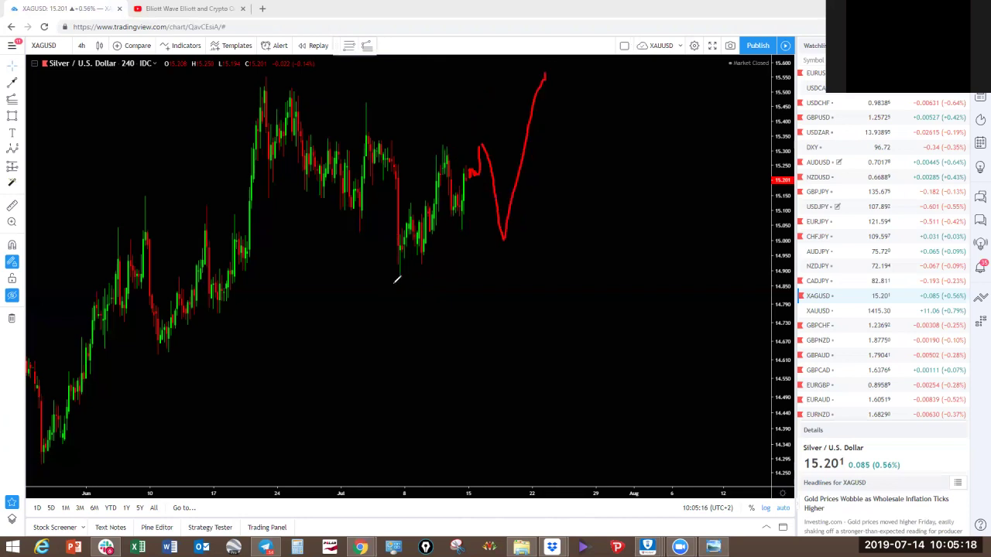
pyautogui.moveTo(395, 280)
pyautogui.mouseDown()
pyautogui.moveTo(405, 200)
pyautogui.moveTo(426, 232)
pyautogui.moveTo(439, 165)
pyautogui.moveTo(487, 140)
pyautogui.mouseUp()
pyautogui.moveTo(464, 232); pyautogui.dragTo(496, 233)
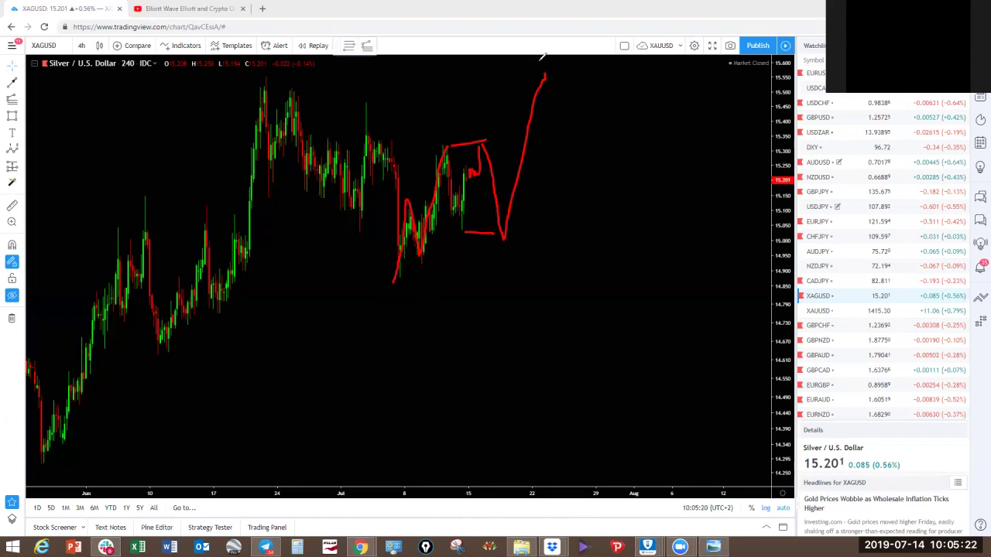
pyautogui.moveTo(285, 75)
pyautogui.mouseDown()
pyautogui.moveTo(497, 73)
pyautogui.moveTo(554, 116)
pyautogui.moveTo(618, 244)
pyautogui.moveTo(627, 288)
pyautogui.moveTo(701, 1)
pyautogui.mouseUp()
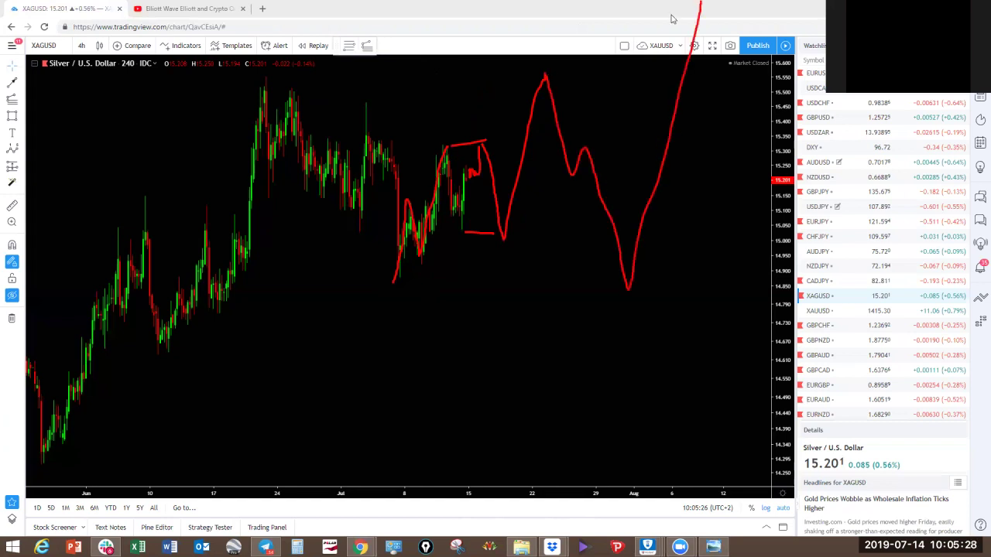
# Trace silver's June–July decline in red with blue range limits near 15.550 and 14.860, and clear all annotations.
pyautogui.moveTo(265, 78); pyautogui.dragTo(340, 210)
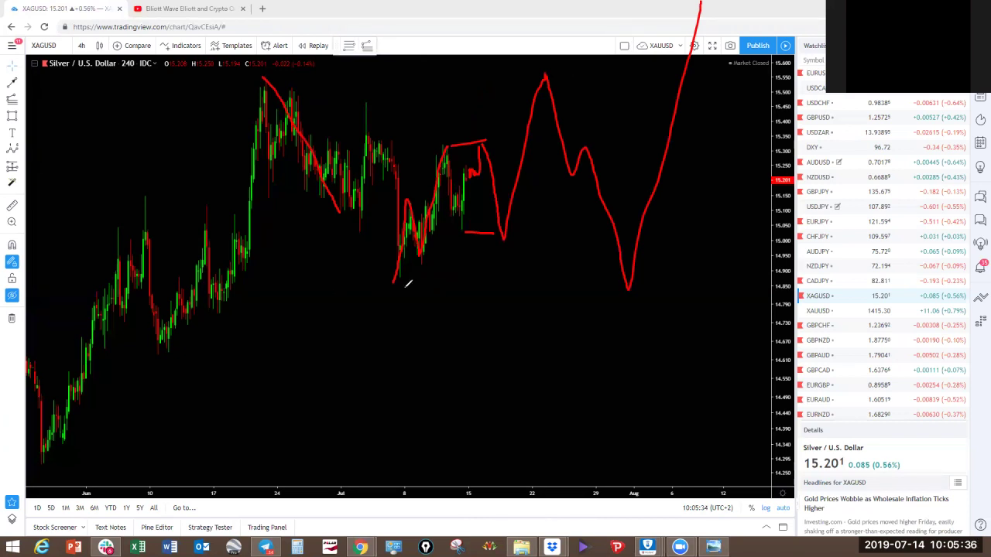
pyautogui.moveTo(423, 282); pyautogui.dragTo(586, 282)
pyautogui.moveTo(320, 79); pyautogui.dragTo(511, 75)
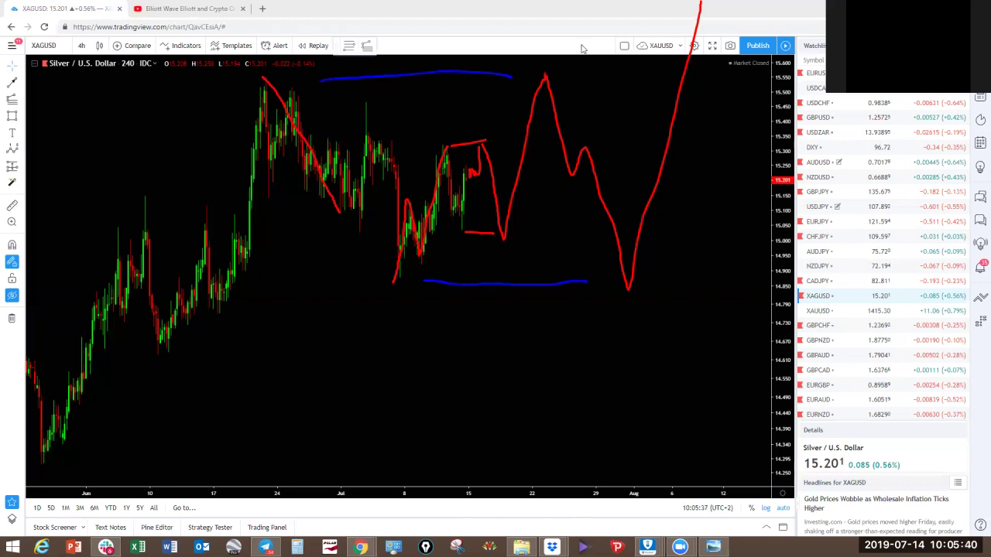
pyautogui.moveTo(350, 195)
pyautogui.mouseDown()
pyautogui.moveTo(378, 172)
pyautogui.moveTo(394, 271)
pyautogui.mouseUp()
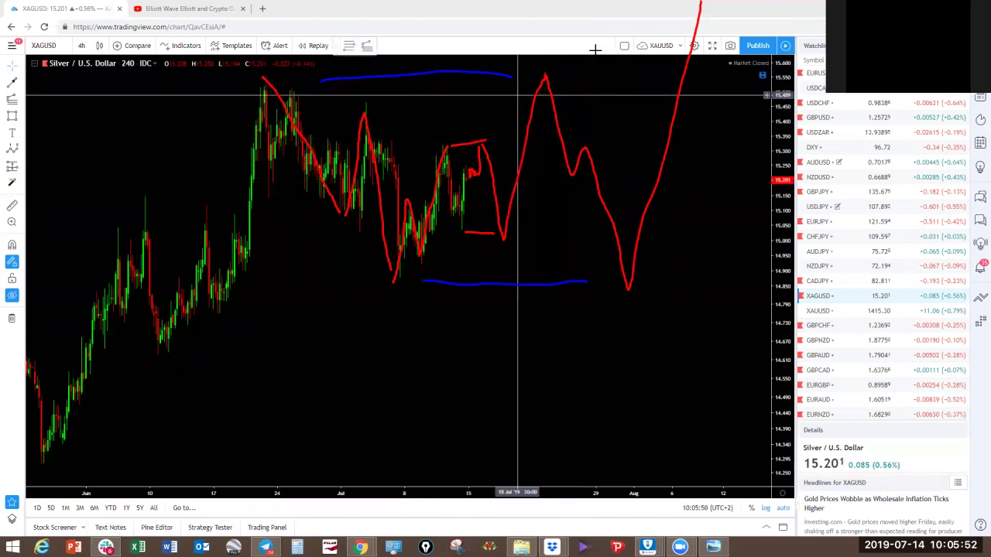
pyautogui.click(616, 30)
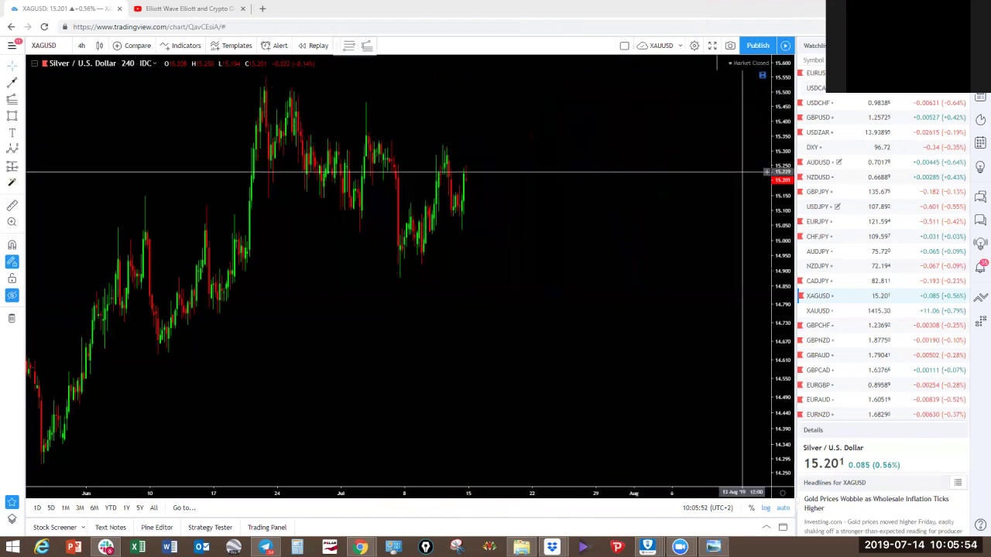
# Open the GBPCHF chart and set it to the 1 day interval with price history back to 2017 in view.
pyautogui.click(826, 333)
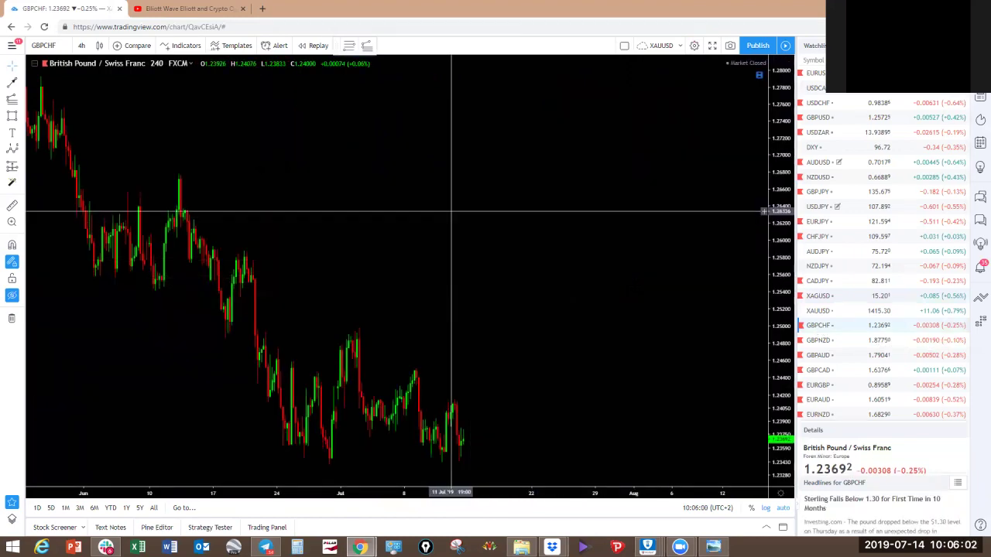
pyautogui.scroll(-4, 464, 225)
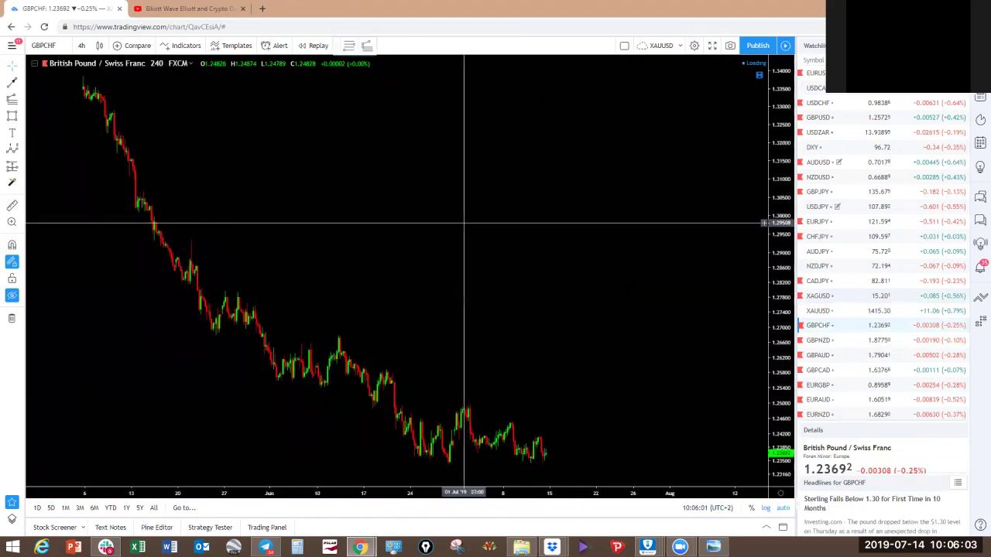
pyautogui.click(82, 46)
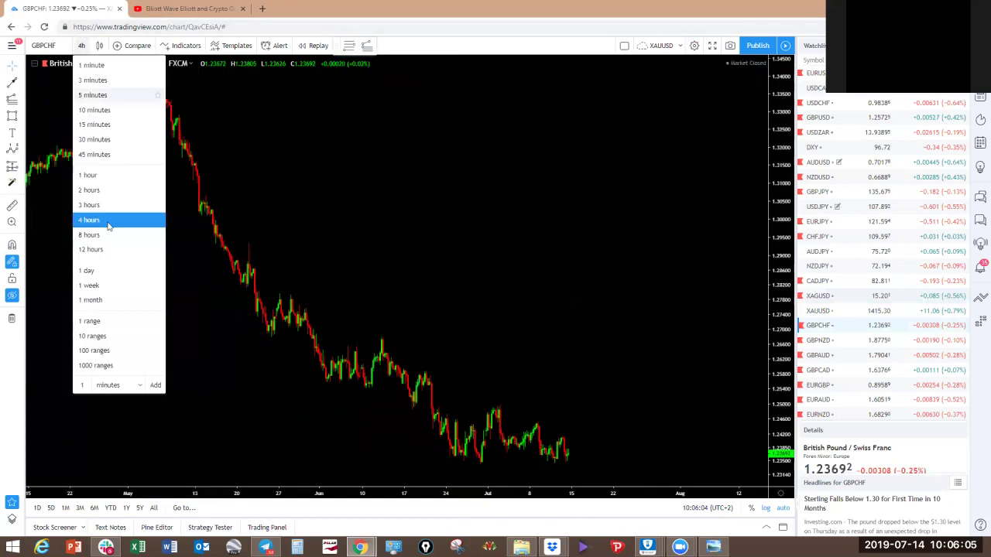
pyautogui.click(106, 277)
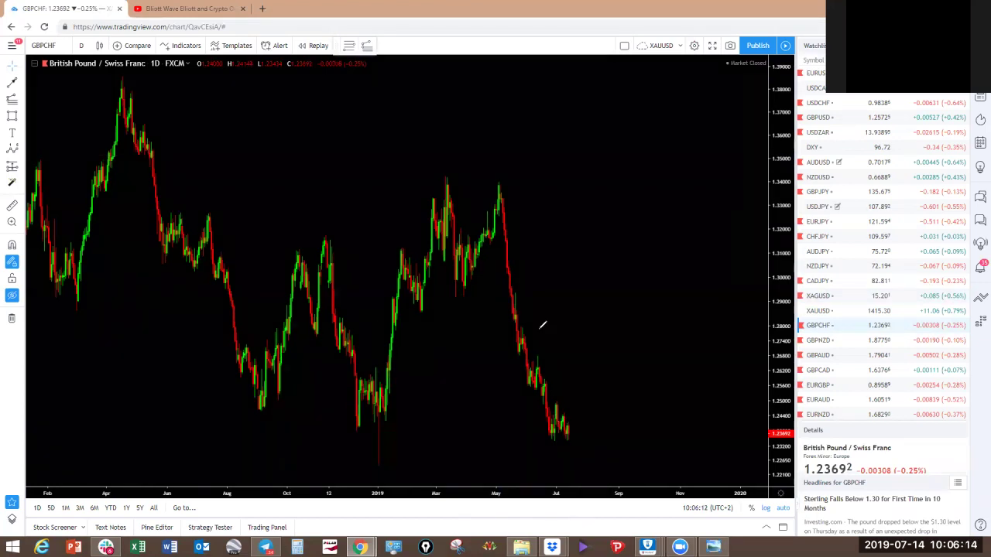
pyautogui.scroll(-3, 642, 137)
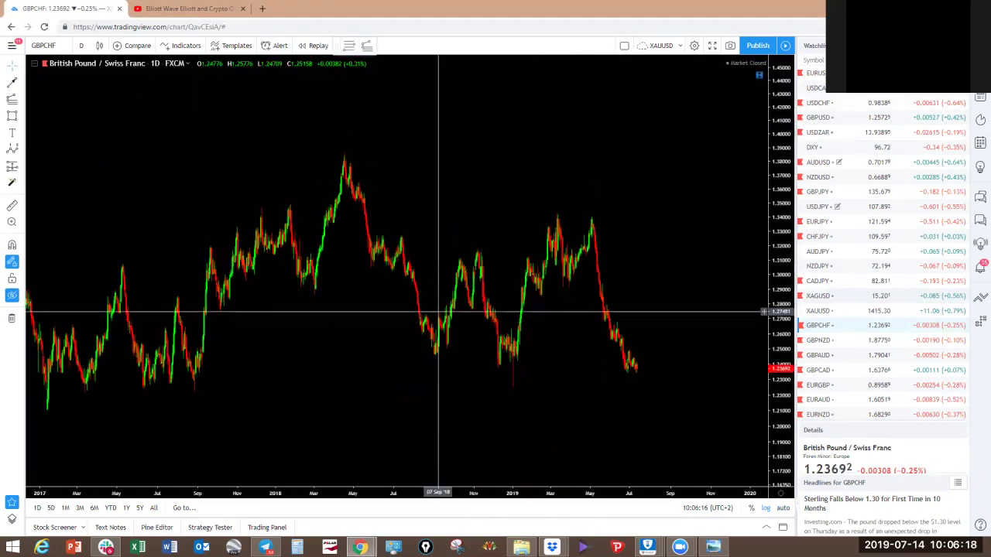
# Show the saved GBPCHF drawings and trace the circled W, X and Y legs with blue arrows from the 2018 peak.
pyautogui.click(11, 295)
pyautogui.moveTo(481, 105); pyautogui.dragTo(443, 102)
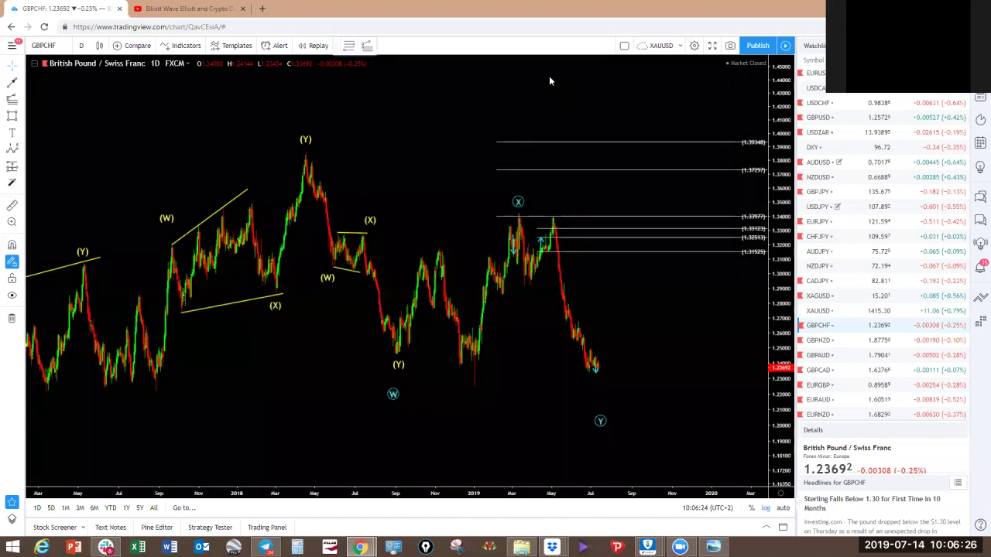
pyautogui.moveTo(308, 156); pyautogui.dragTo(621, 442)
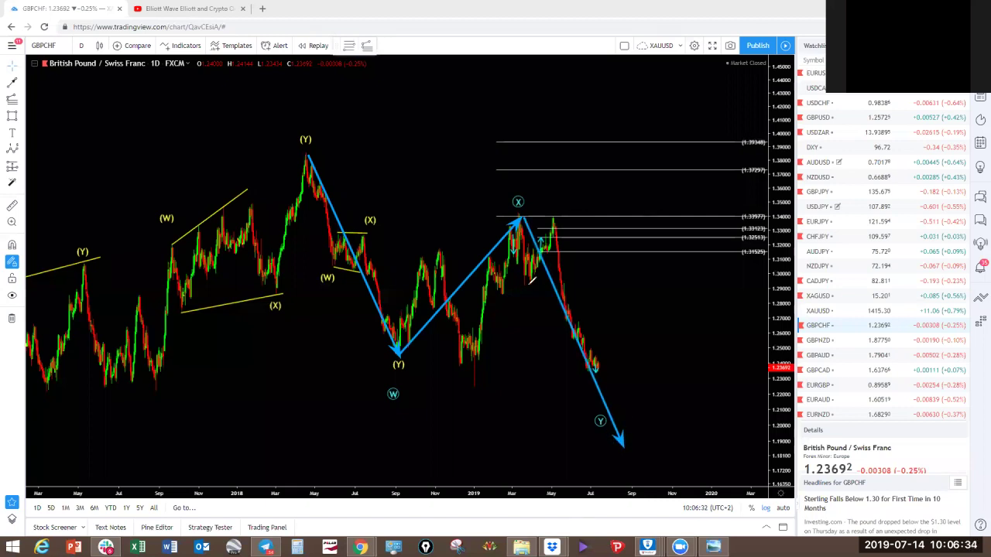
# Mark GBPCHF's April–May 2019 rally and widening prior range in blue, sketch a sideways pause and drop to about 1.18, and clear the annotations.
pyautogui.moveTo(557, 232); pyautogui.dragTo(562, 212)
pyautogui.moveTo(401, 349)
pyautogui.mouseDown()
pyautogui.moveTo(445, 356)
pyautogui.moveTo(470, 378)
pyautogui.mouseUp()
pyautogui.moveTo(444, 251); pyautogui.dragTo(517, 221)
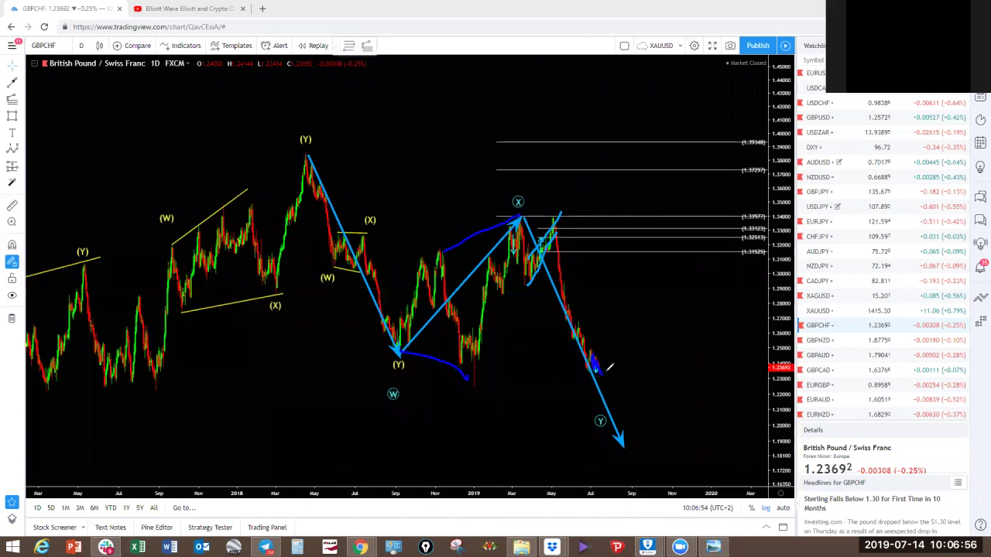
pyautogui.moveTo(601, 374)
pyautogui.mouseDown()
pyautogui.moveTo(609, 372)
pyautogui.moveTo(592, 360)
pyautogui.moveTo(623, 388)
pyautogui.mouseUp()
pyautogui.moveTo(647, 425); pyautogui.dragTo(649, 457)
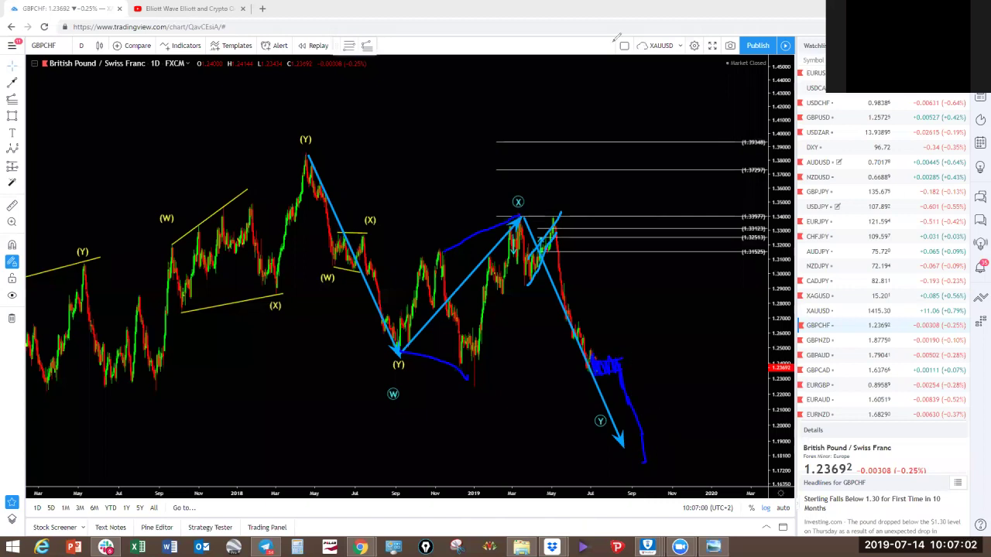
pyautogui.press('Escape')
# Set the GBPCHF chart to the 4 hours interval and bring the June–July 2019 decline and circled Y label into view.
pyautogui.click(81, 46)
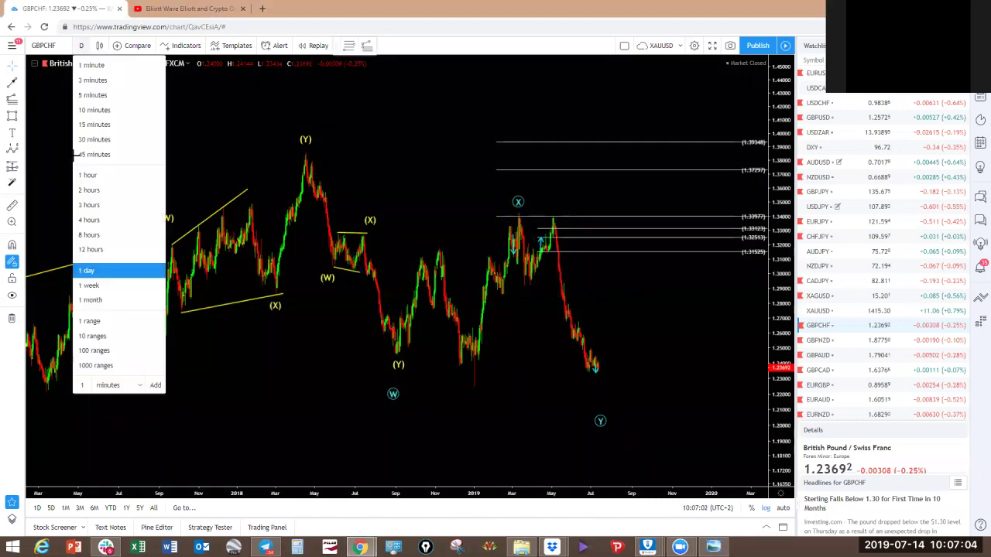
pyautogui.click(88, 220)
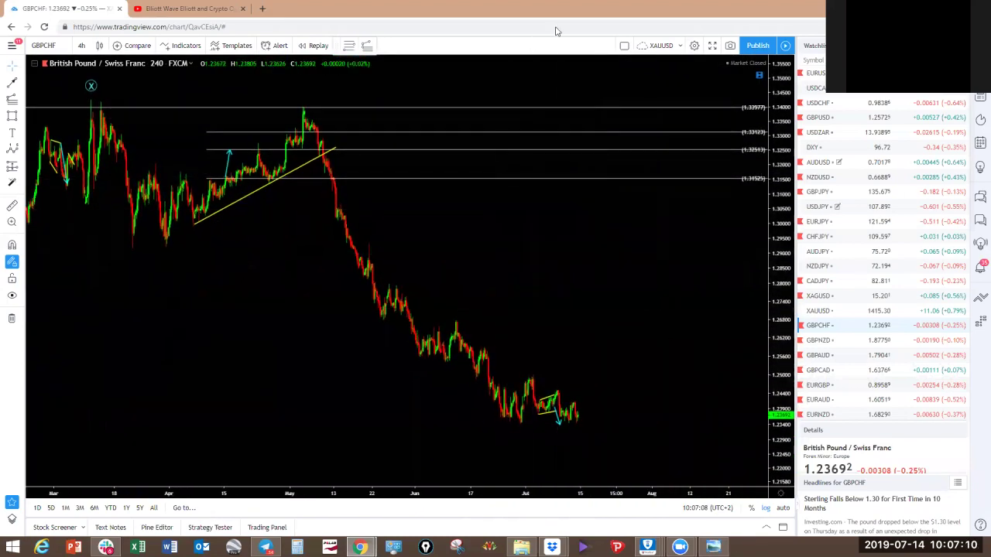
pyautogui.moveTo(780, 415); pyautogui.dragTo(781, 324)
pyautogui.moveTo(680, 374); pyautogui.dragTo(609, 191)
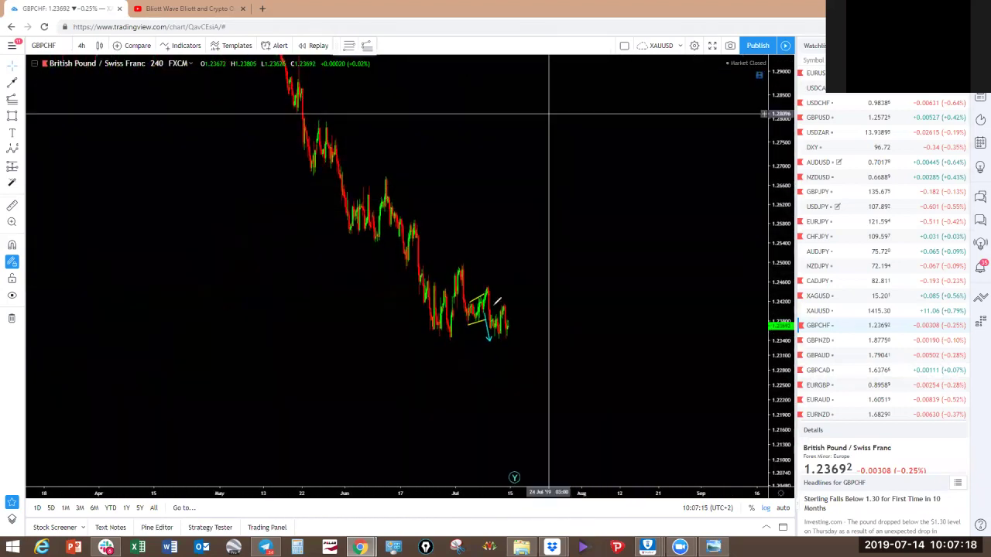
# Sketch in yellow a GBPCHF range base near 1.2340, wave A, a projected rally to about 1.2500 and a fall to about 1.2140.
pyautogui.moveTo(468, 326); pyautogui.dragTo(502, 313)
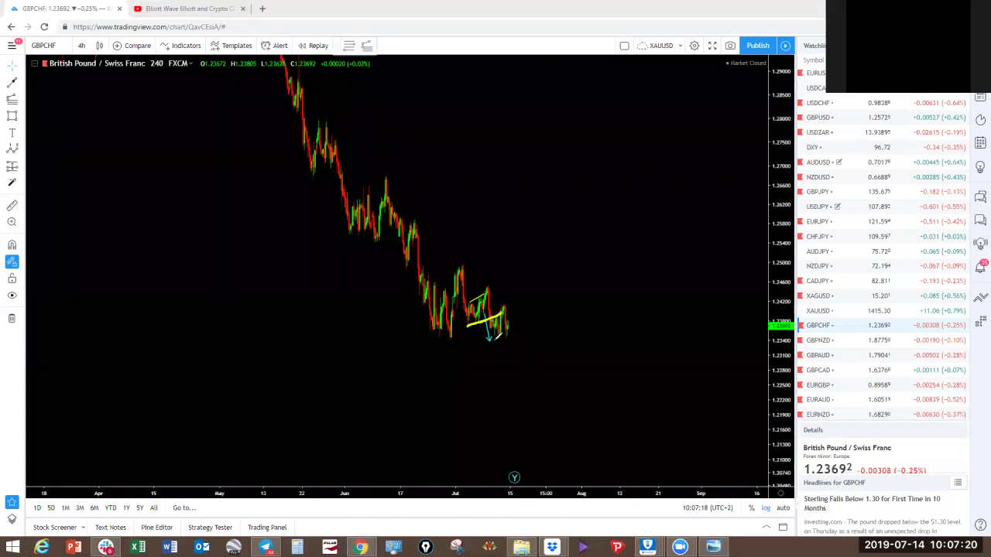
pyautogui.moveTo(450, 339)
pyautogui.mouseDown()
pyautogui.moveTo(533, 338)
pyautogui.moveTo(514, 302)
pyautogui.moveTo(516, 279)
pyautogui.moveTo(560, 439)
pyautogui.mouseUp()
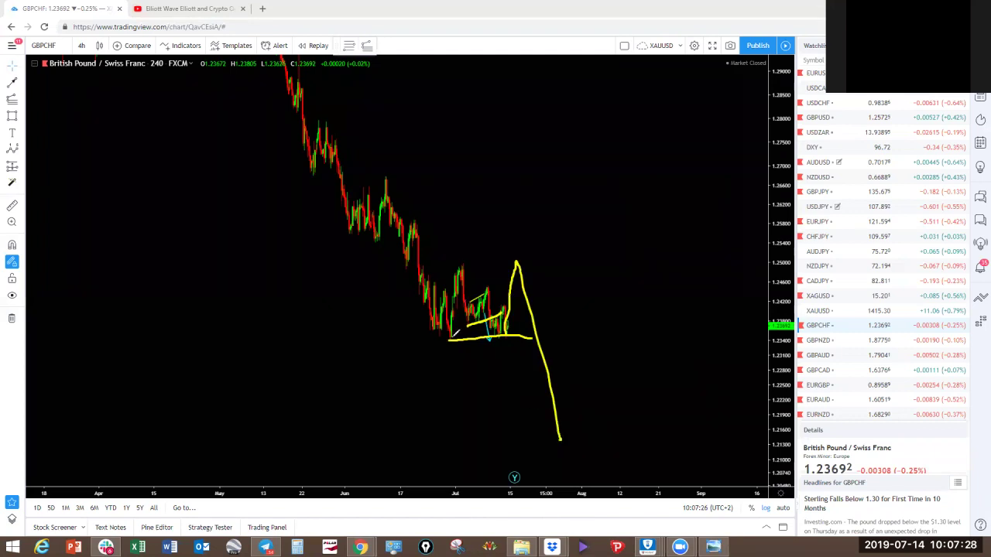
pyautogui.moveTo(455, 319); pyautogui.dragTo(461, 245)
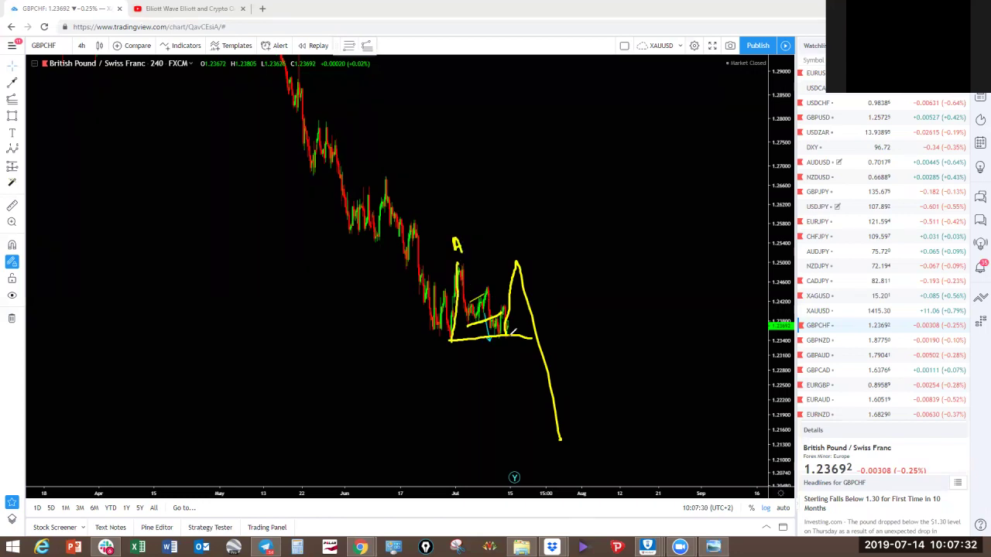
pyautogui.moveTo(472, 266); pyautogui.dragTo(515, 261)
# Mark the smaller May and June corrections in the GBPCHF decline with yellow boundary lines and clear all annotations.
pyautogui.moveTo(353, 233); pyautogui.dragTo(374, 243)
pyautogui.moveTo(363, 189); pyautogui.dragTo(397, 172)
pyautogui.moveTo(295, 113)
pyautogui.mouseDown()
pyautogui.moveTo(312, 91)
pyautogui.moveTo(287, 98)
pyautogui.mouseUp()
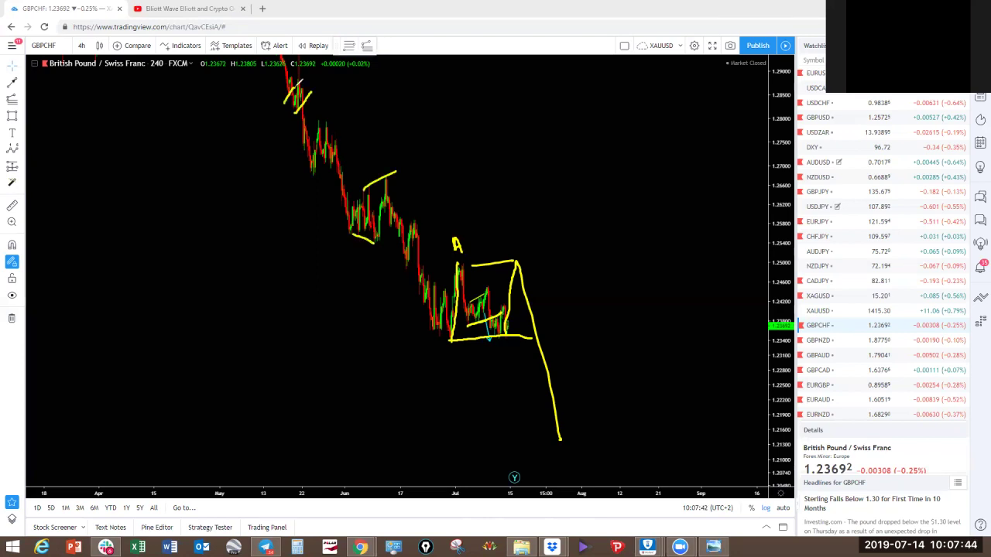
pyautogui.click(592, 28)
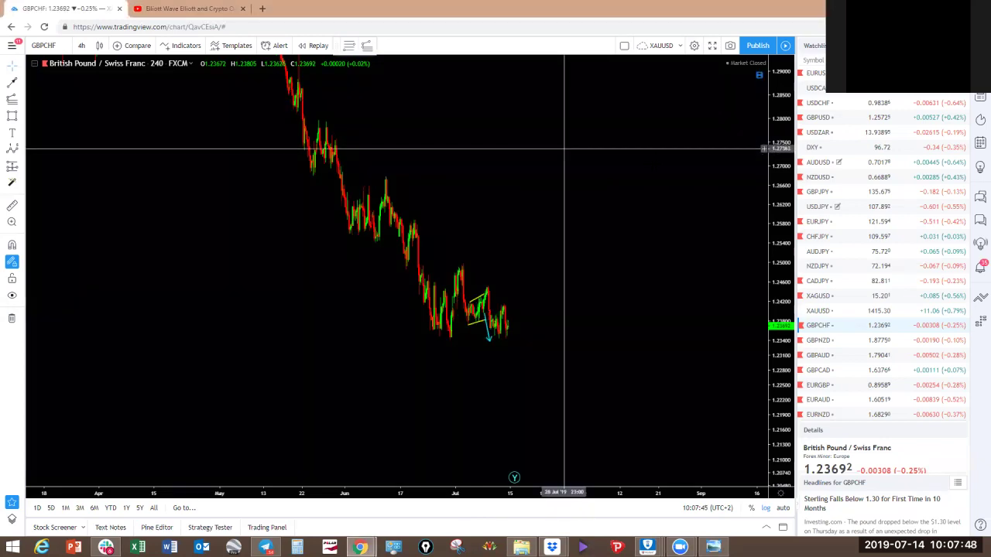
pyautogui.moveTo(652, 172)
pyautogui.mouseDown()
pyautogui.moveTo(704, 402)
pyautogui.moveTo(668, 365)
pyautogui.mouseUp()
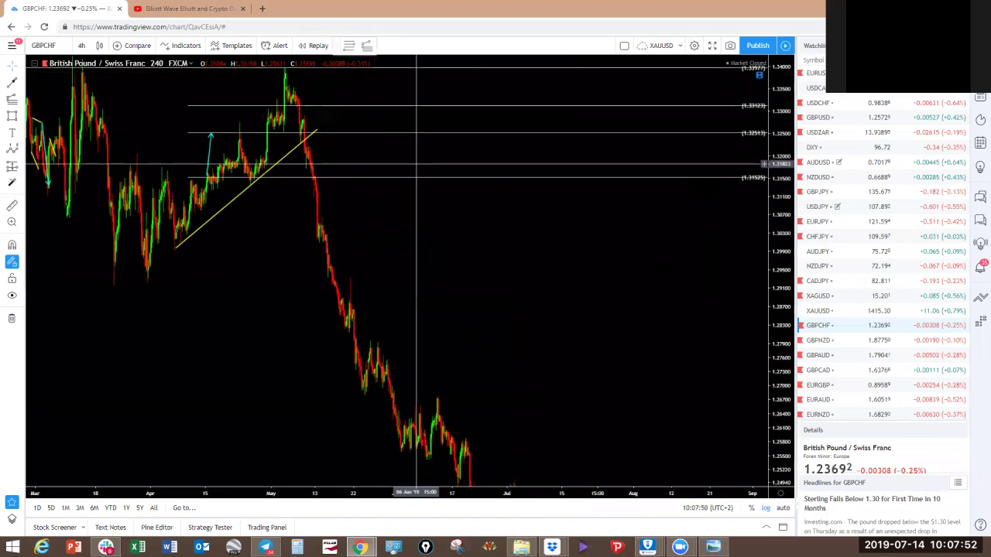
pyautogui.moveTo(733, 309); pyautogui.dragTo(656, 257)
pyautogui.moveTo(526, 197); pyautogui.dragTo(495, 166)
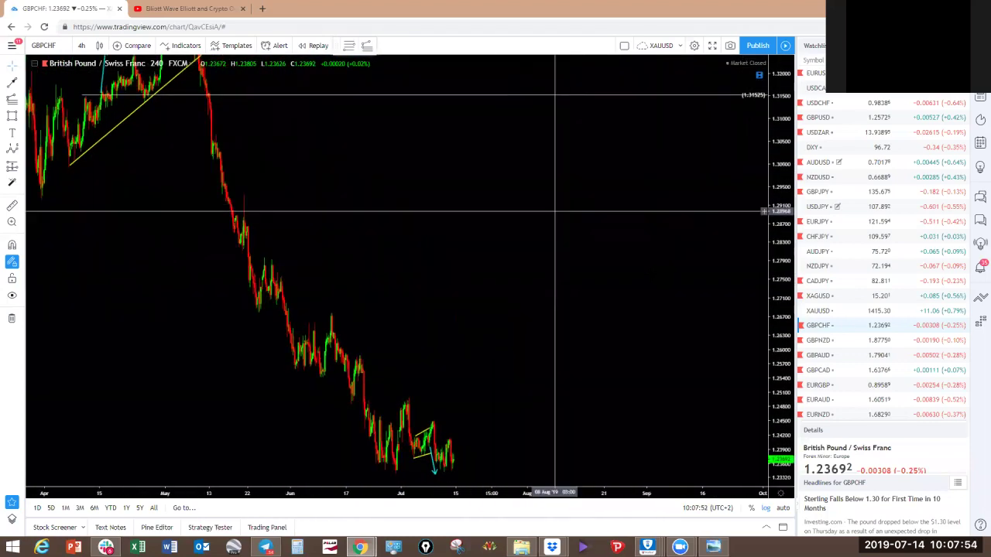
pyautogui.moveTo(553, 210); pyautogui.dragTo(525, 177)
pyautogui.moveTo(708, 288); pyautogui.dragTo(626, 172)
# Open the GBPNZD chart and set it to the 1 day interval with price history from 2018 in view.
pyautogui.click(827, 342)
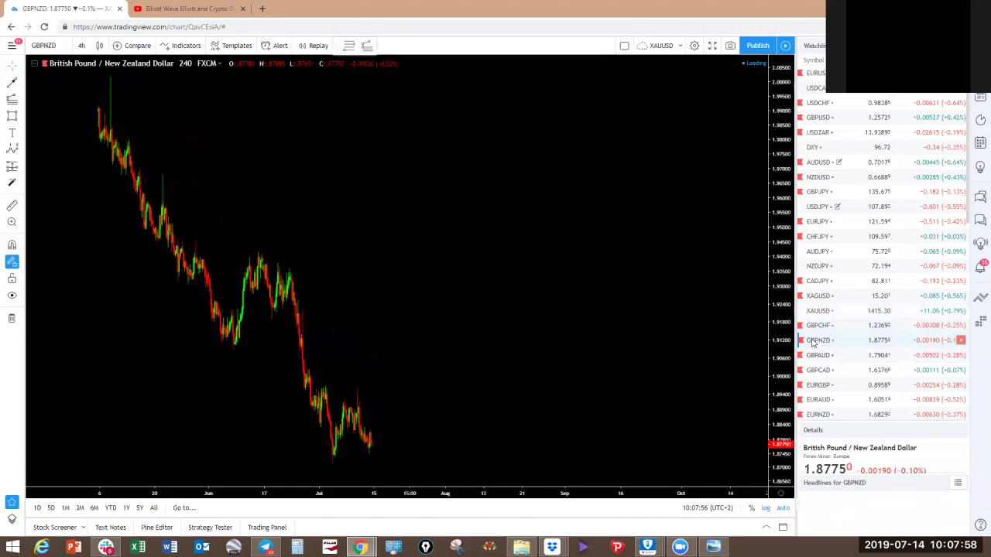
pyautogui.moveTo(611, 324); pyautogui.dragTo(645, 246)
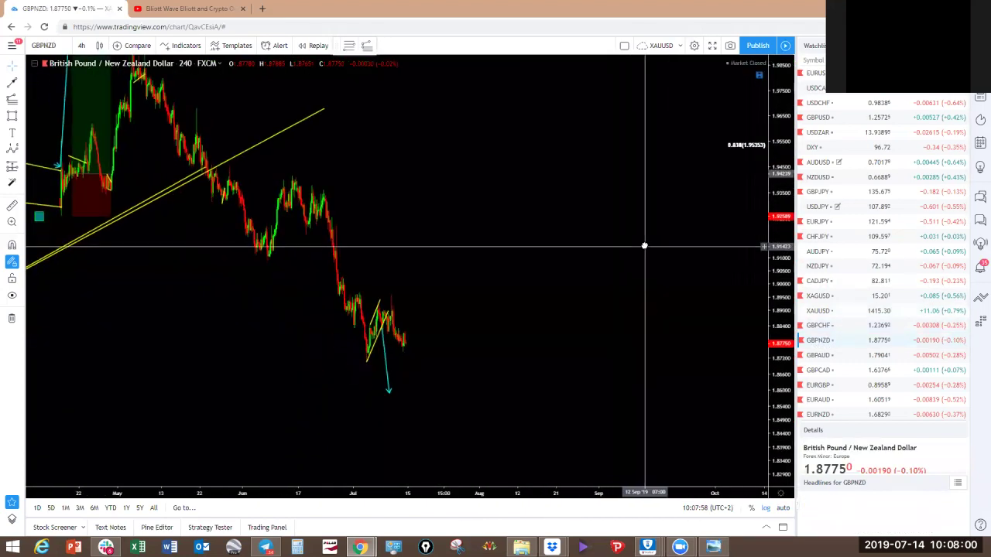
pyautogui.scroll(-5, 644, 245)
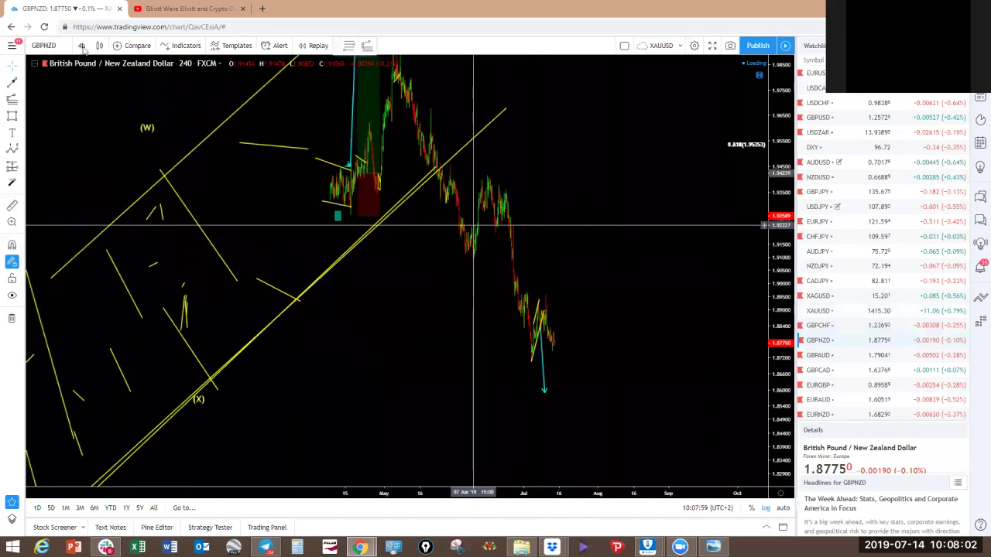
pyautogui.click(81, 45)
pyautogui.click(112, 271)
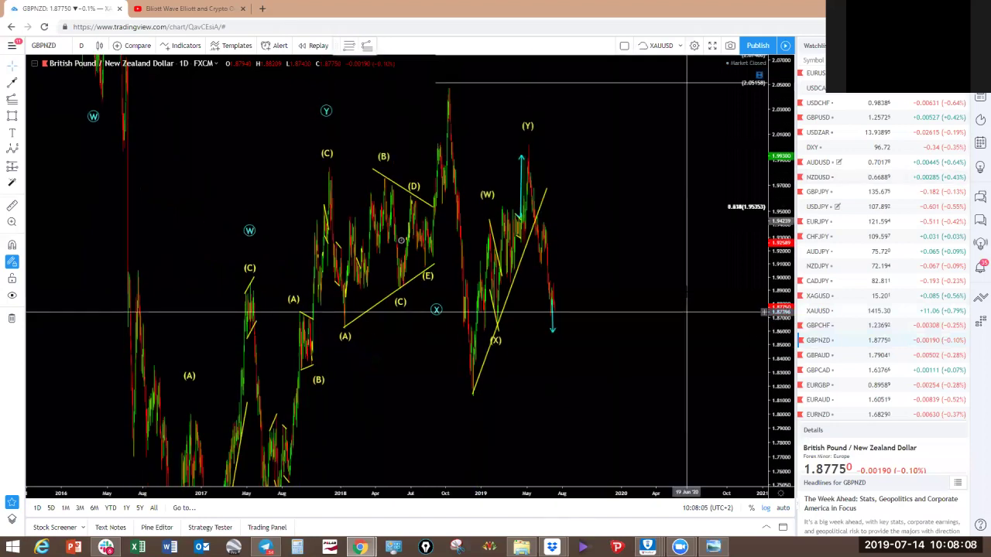
pyautogui.scroll(5, 643, 301)
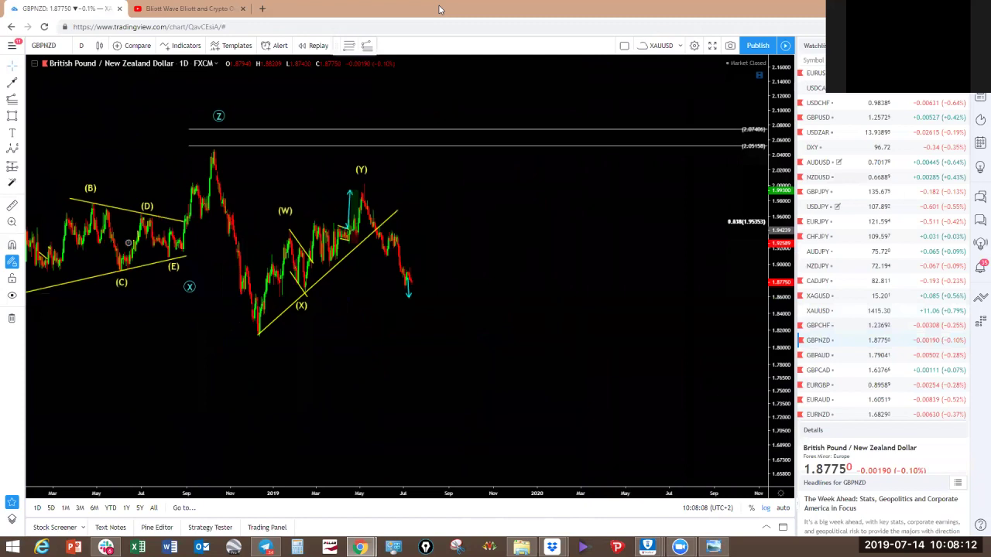
# Trace GBPNZD's fall from the (Y) peak in yellow, extend it to about 1.77 through a small correction, and clear the annotations.
pyautogui.moveTo(346, 187)
pyautogui.mouseDown()
pyautogui.moveTo(375, 189)
pyautogui.moveTo(390, 250)
pyautogui.moveTo(399, 230)
pyautogui.mouseUp()
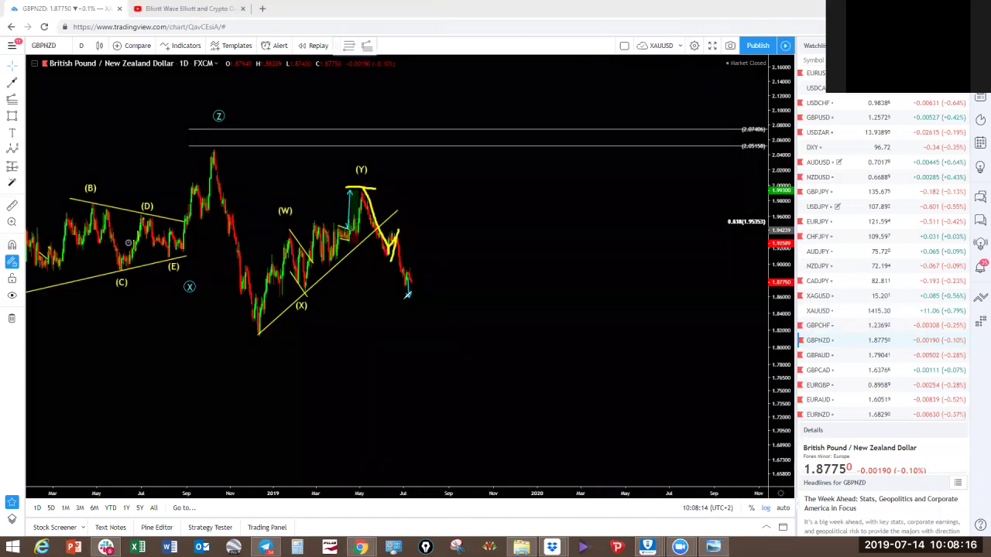
pyautogui.moveTo(401, 271)
pyautogui.mouseDown()
pyautogui.moveTo(413, 277)
pyautogui.moveTo(443, 371)
pyautogui.mouseUp()
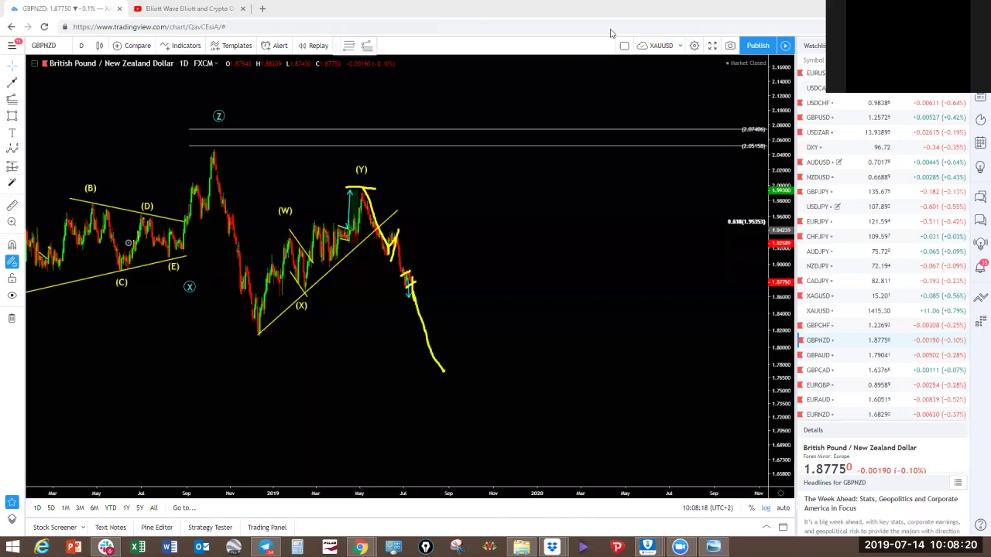
pyautogui.click(612, 33)
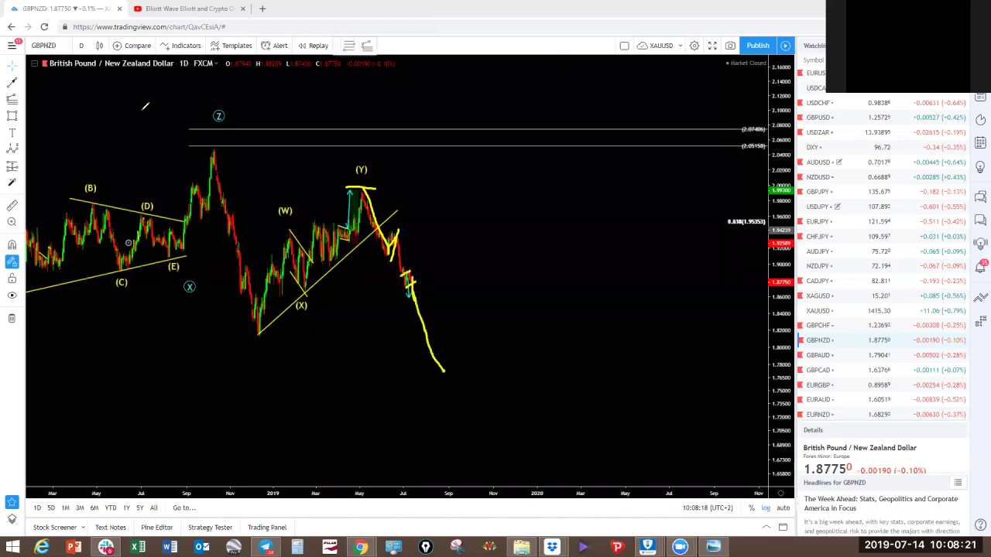
# Set the GBPNZD chart to the 1 hour interval and auto-scale its price axis to show the late June to July moves.
pyautogui.click(84, 48)
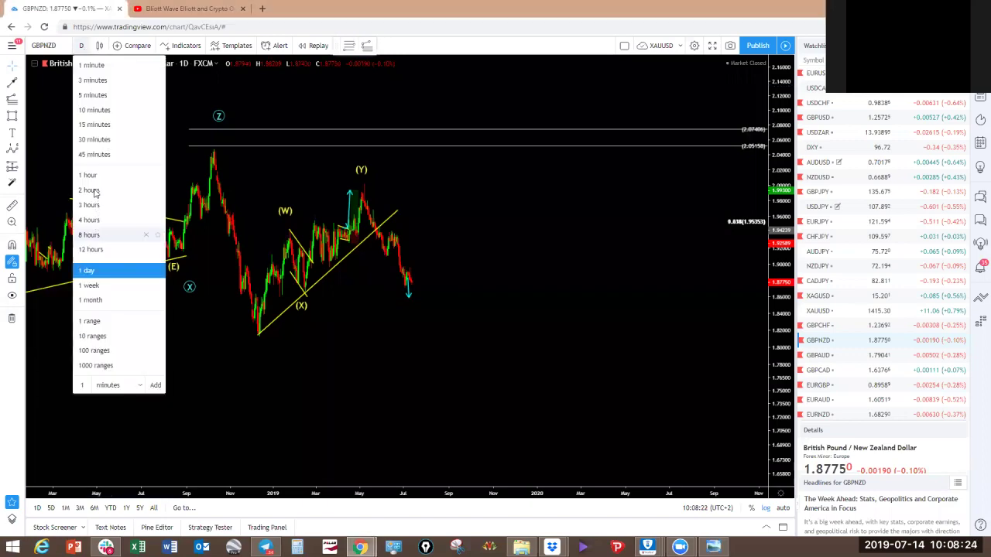
pyautogui.click(98, 177)
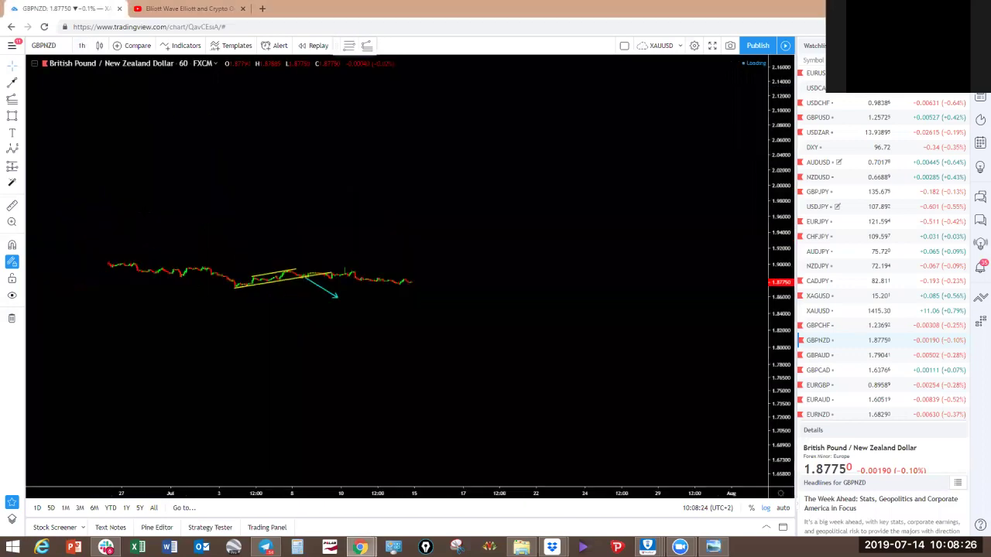
pyautogui.click(783, 509)
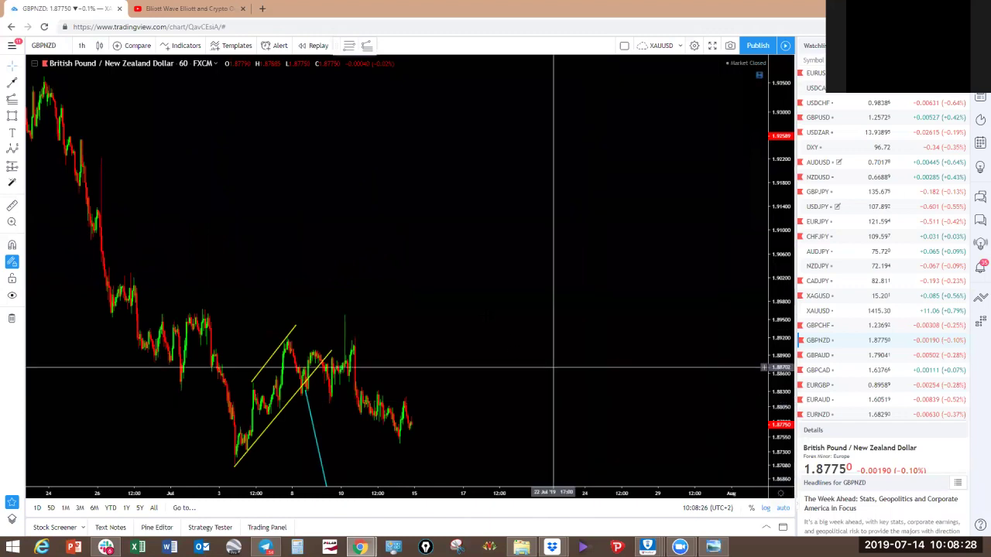
pyautogui.moveTo(522, 276); pyautogui.dragTo(557, 247)
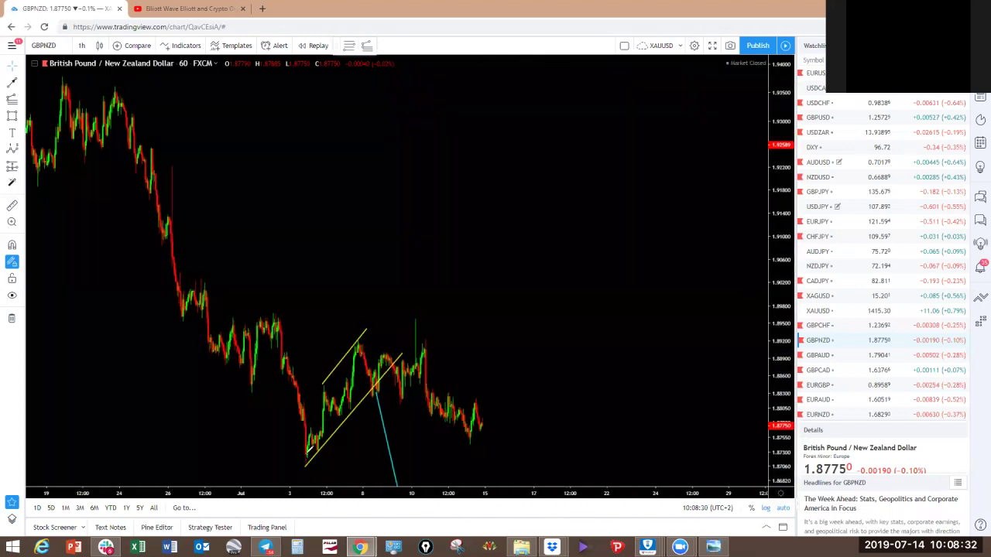
# Trace GBPNZD's rise from the early July low and its drop from the 10 July spike in yellow.
pyautogui.moveTo(302, 461); pyautogui.dragTo(321, 418)
pyautogui.moveTo(367, 322); pyautogui.dragTo(364, 330)
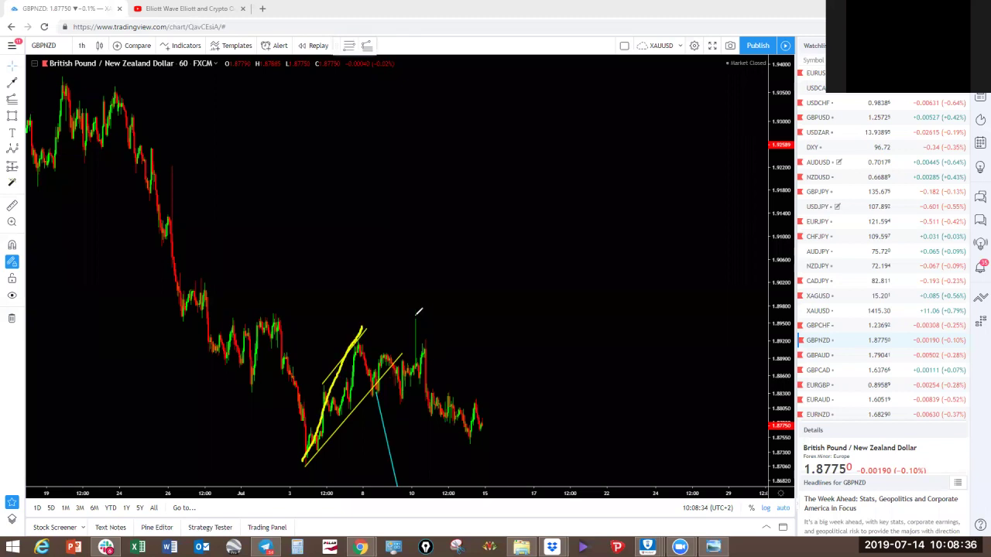
pyautogui.moveTo(416, 319); pyautogui.dragTo(438, 417)
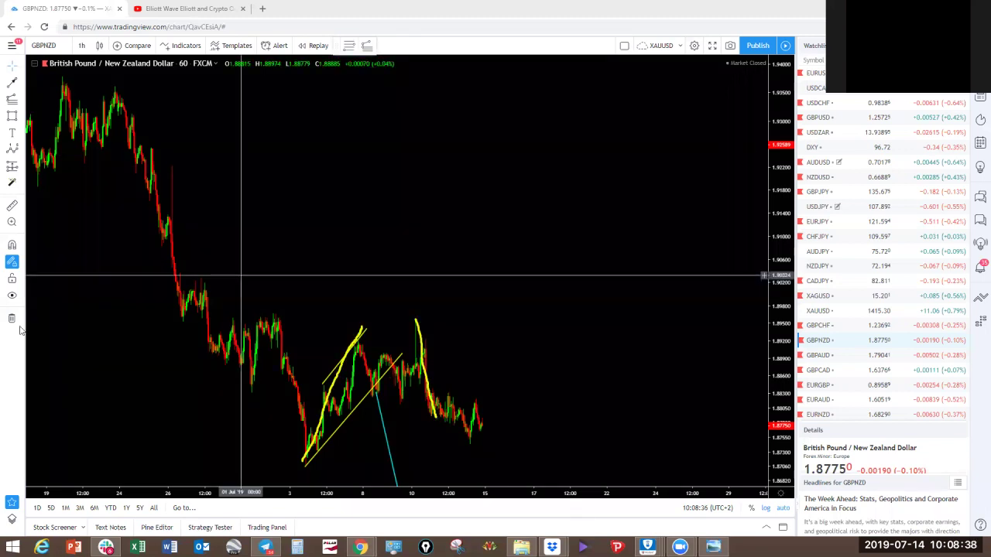
# Hide the saved GBPNZD drawings and clear the yellow strokes, keeping the July price swings in view.
pyautogui.click(12, 296)
pyautogui.moveTo(353, 248); pyautogui.dragTo(368, 245)
pyautogui.click(630, 23)
pyautogui.moveTo(648, 348); pyautogui.dragTo(643, 231)
# Trace GBPNZD's July swings in yellow to a low near 1.870, with a projected rally to about 1.897 and a fall to about 1.849.
pyautogui.click(451, 23)
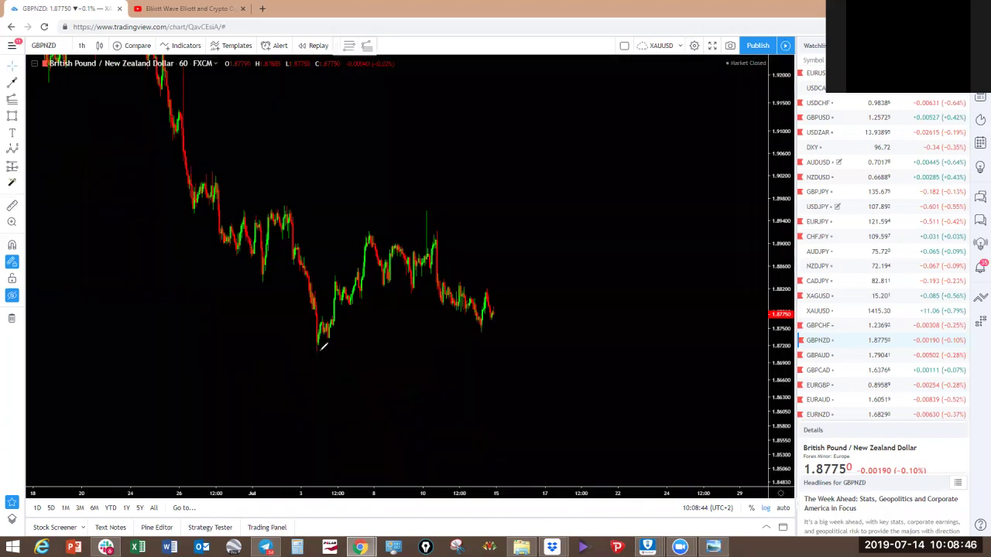
pyautogui.moveTo(318, 348)
pyautogui.mouseDown()
pyautogui.moveTo(416, 217)
pyautogui.moveTo(453, 305)
pyautogui.moveTo(478, 286)
pyautogui.moveTo(447, 314)
pyautogui.moveTo(505, 319)
pyautogui.moveTo(520, 351)
pyautogui.mouseUp()
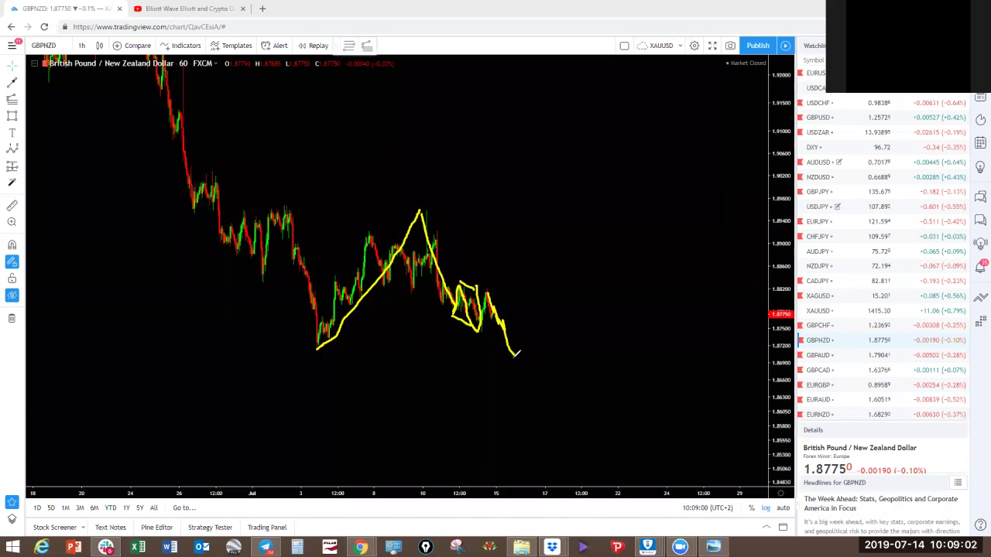
pyautogui.moveTo(513, 357)
pyautogui.mouseDown()
pyautogui.moveTo(567, 205)
pyautogui.moveTo(645, 480)
pyautogui.mouseUp()
pyautogui.moveTo(441, 214); pyautogui.dragTo(535, 197)
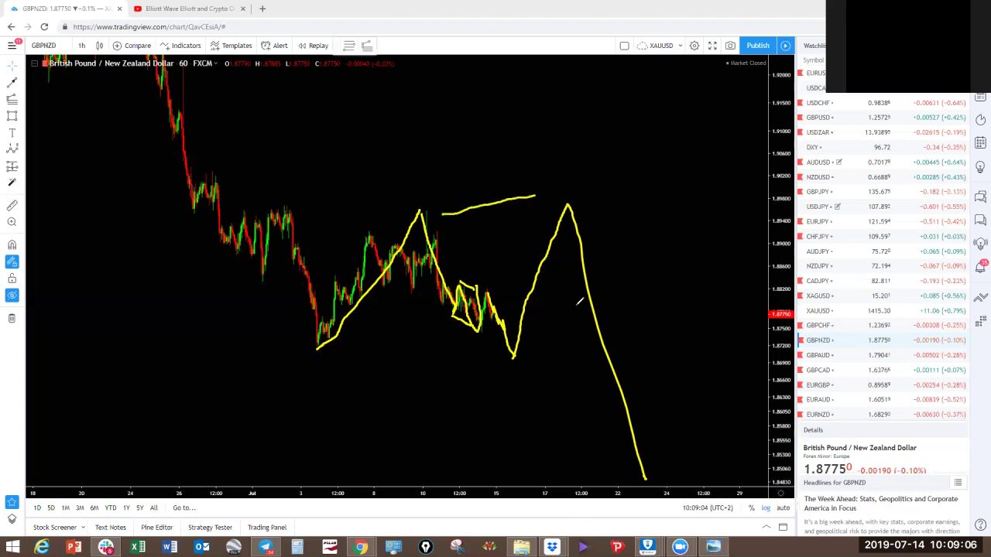
pyautogui.moveTo(568, 243); pyautogui.dragTo(595, 236)
# Draw blue GBPNZD range limits near 1.870 and 1.897, and clear all annotations.
pyautogui.moveTo(352, 356); pyautogui.dragTo(429, 358)
pyautogui.moveTo(457, 205); pyautogui.dragTo(520, 198)
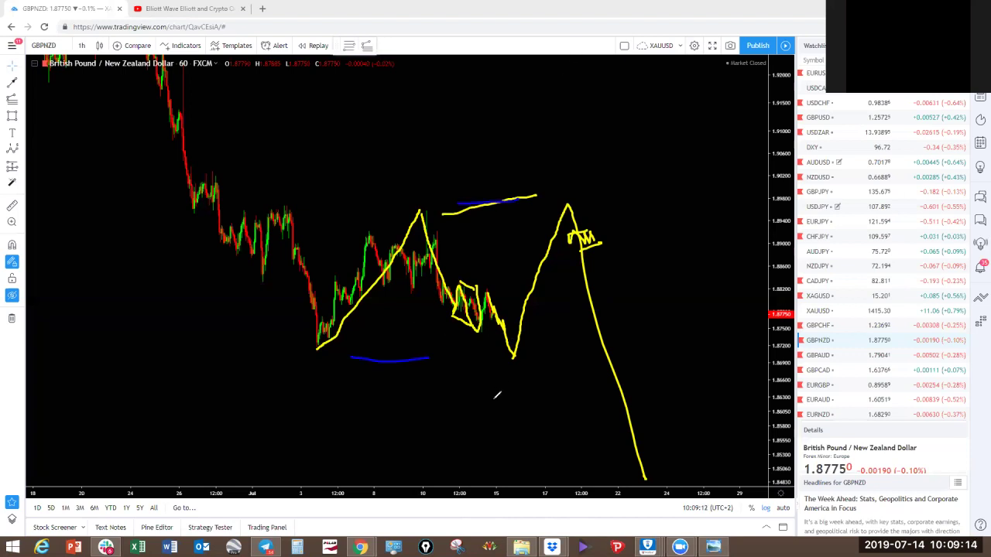
pyautogui.click(626, 38)
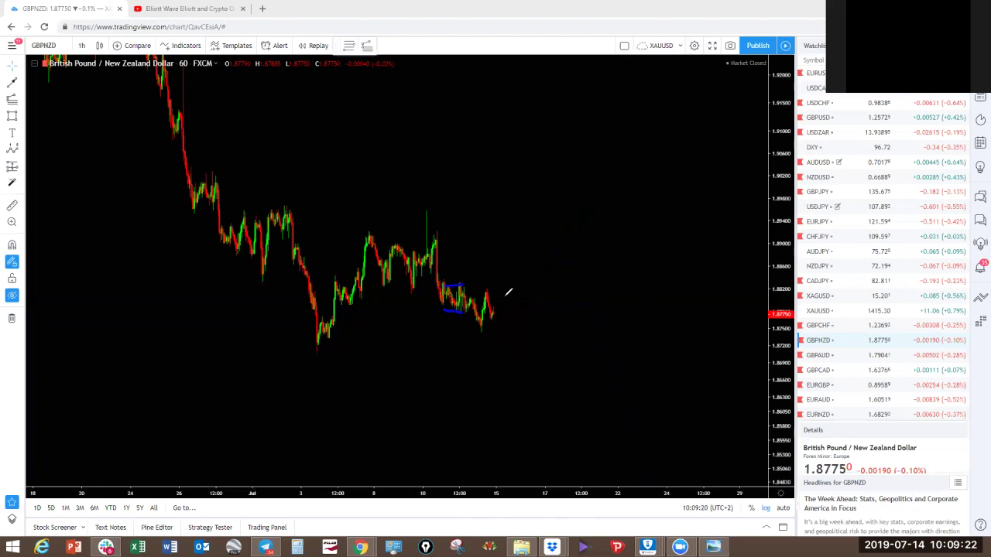
# Sketch two alternative blue GBPNZD paths rising to about 1.882, the first falling on to about 1.866, and clear each sketch.
pyautogui.moveTo(488, 332); pyautogui.dragTo(508, 327)
pyautogui.moveTo(510, 287); pyautogui.dragTo(546, 382)
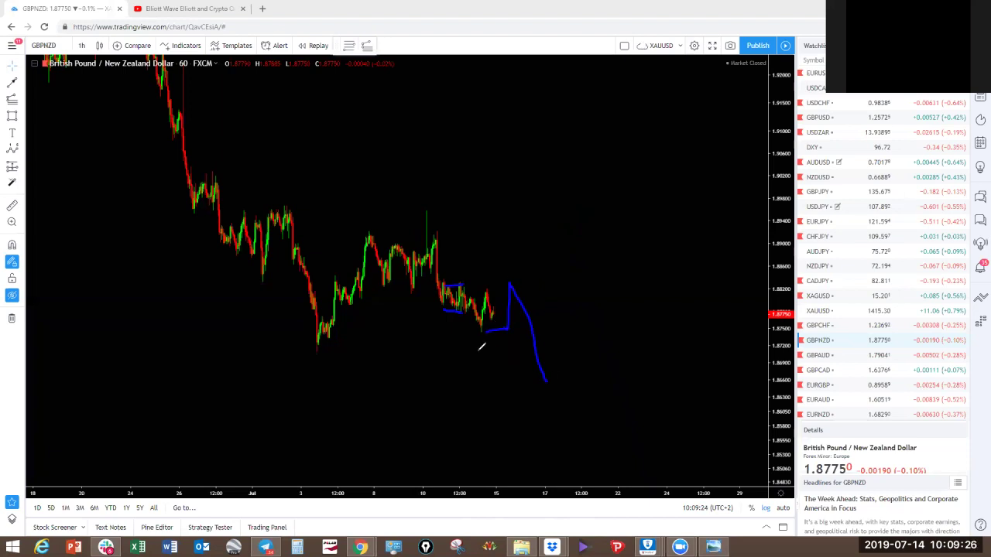
pyautogui.press('e')
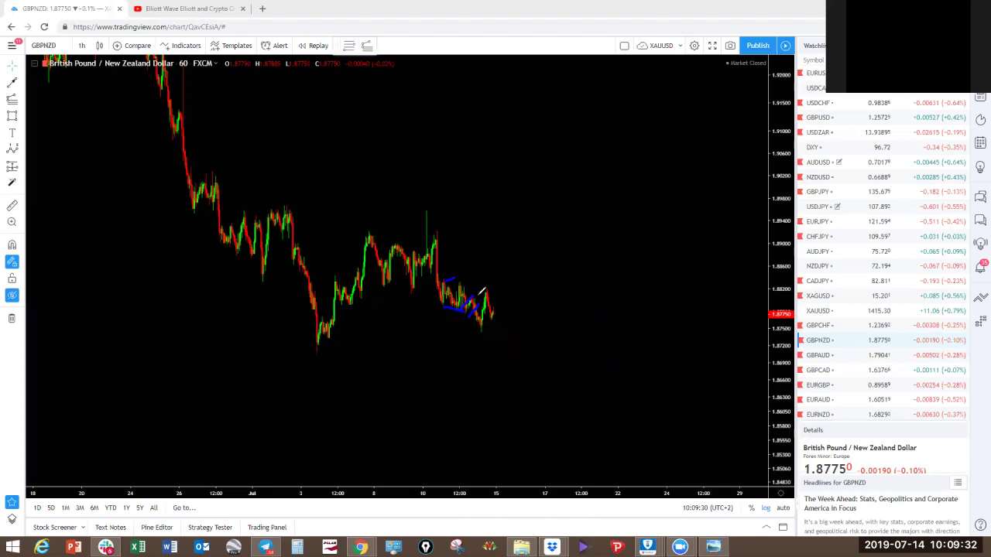
pyautogui.moveTo(504, 311)
pyautogui.mouseDown()
pyautogui.moveTo(515, 321)
pyautogui.moveTo(514, 287)
pyautogui.mouseUp()
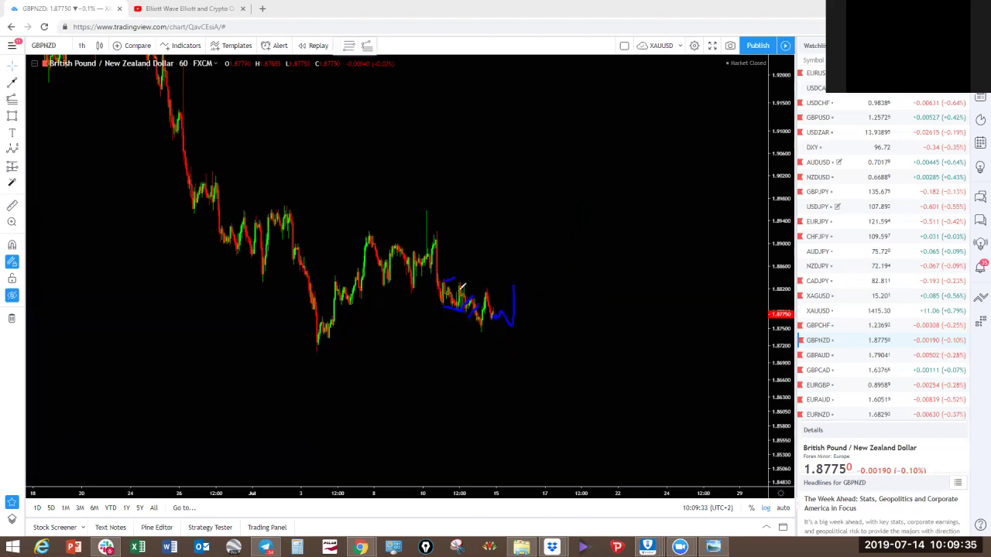
pyautogui.click(569, 31)
# Sketch in yellow a falling GBPNZD channel, a corrective rally to about 1.886 and a stepped decline to about 1.853.
pyautogui.click(544, 41)
pyautogui.moveTo(453, 293)
pyautogui.mouseDown()
pyautogui.moveTo(503, 297)
pyautogui.moveTo(544, 339)
pyautogui.mouseUp()
pyautogui.moveTo(474, 320); pyautogui.dragTo(525, 342)
pyautogui.moveTo(490, 294)
pyautogui.mouseDown()
pyautogui.moveTo(537, 320)
pyautogui.moveTo(550, 295)
pyautogui.moveTo(575, 300)
pyautogui.moveTo(577, 276)
pyautogui.mouseUp()
pyautogui.moveTo(541, 348)
pyautogui.mouseDown()
pyautogui.moveTo(587, 293)
pyautogui.moveTo(576, 267)
pyautogui.moveTo(619, 358)
pyautogui.mouseUp()
pyautogui.moveTo(608, 320); pyautogui.dragTo(657, 425)
pyautogui.moveTo(649, 397); pyautogui.dragTo(695, 453)
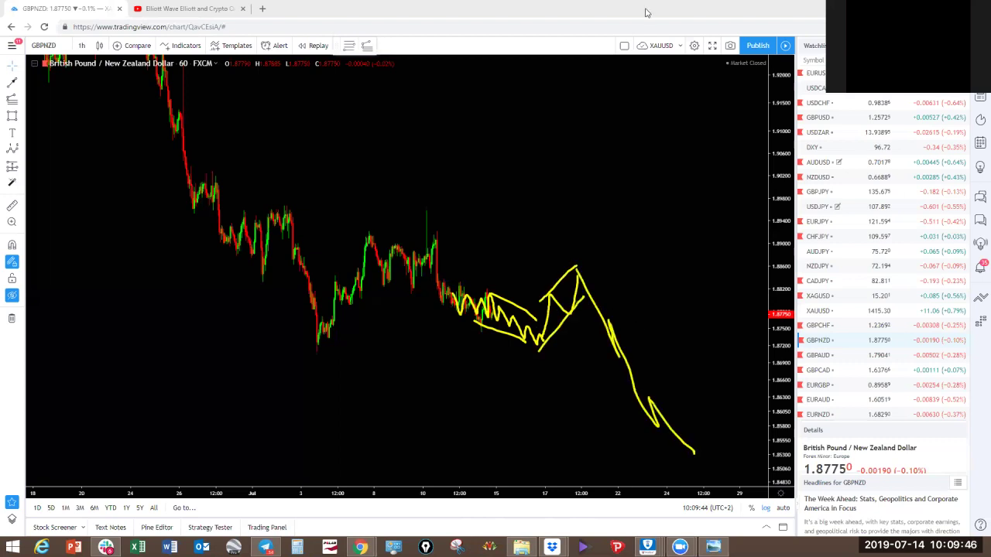
# Clear the GBPNZD annotations and show the GBPAUD chart on the 4-hour interval with its saved drawings visible.
pyautogui.click(636, 34)
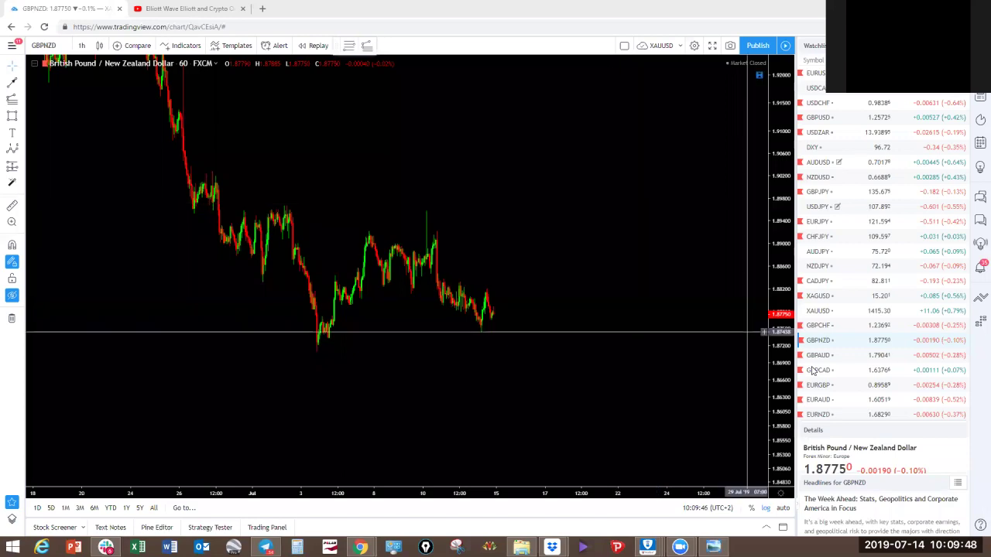
pyautogui.click(816, 357)
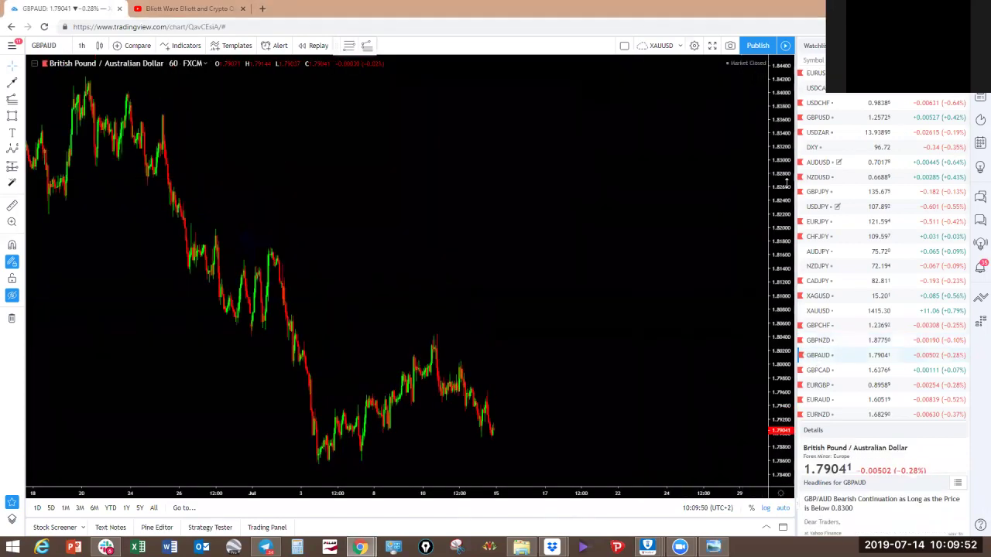
pyautogui.scroll(-4, 491, 232)
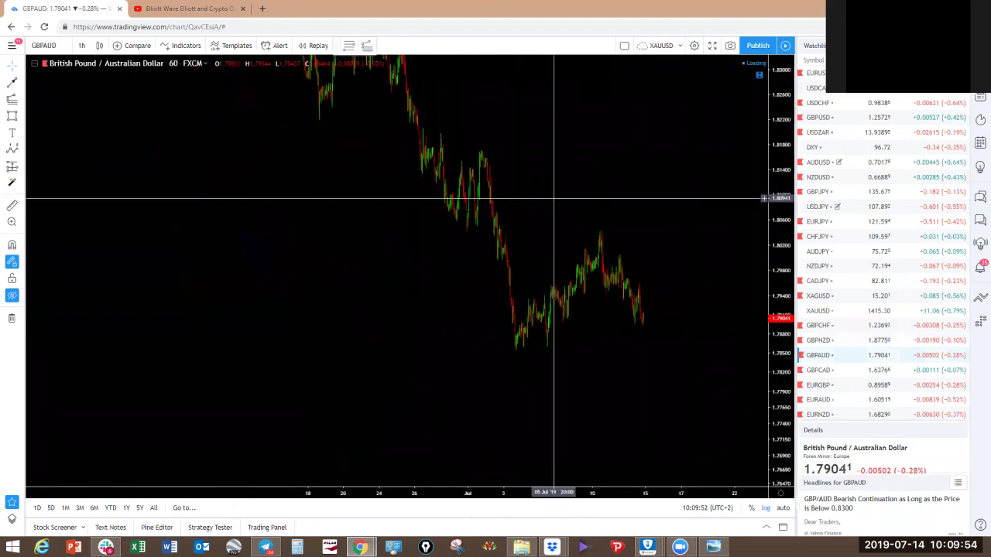
pyautogui.click(82, 45)
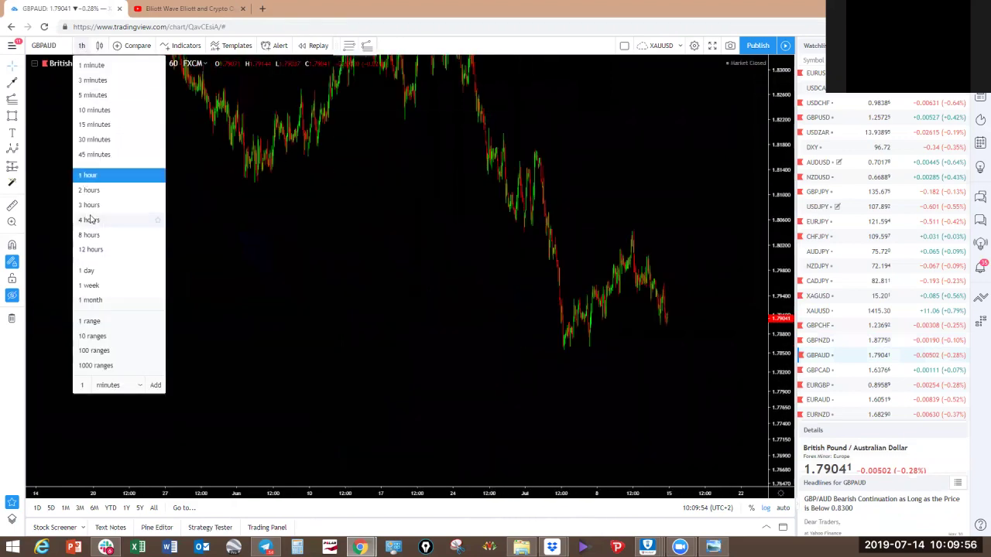
pyautogui.click(89, 220)
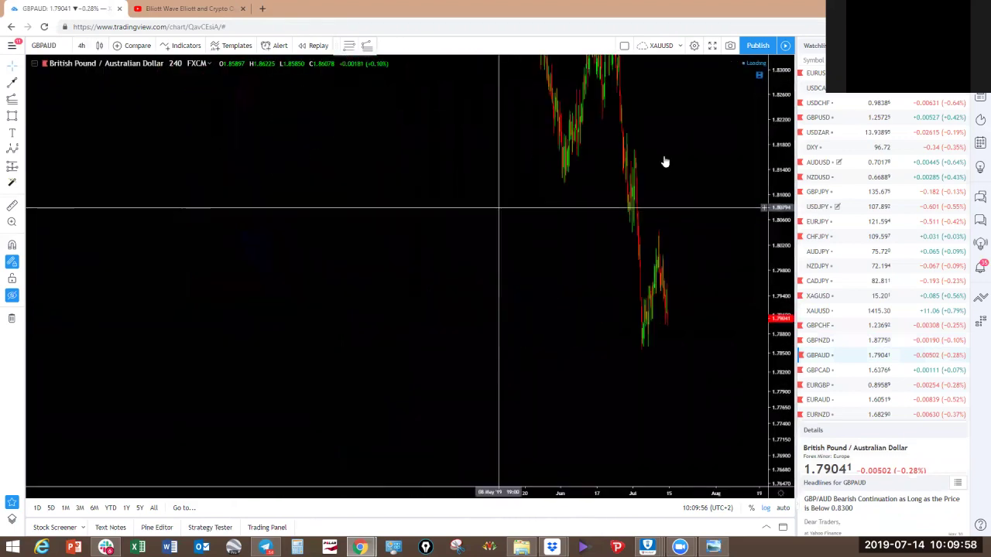
pyautogui.click(12, 295)
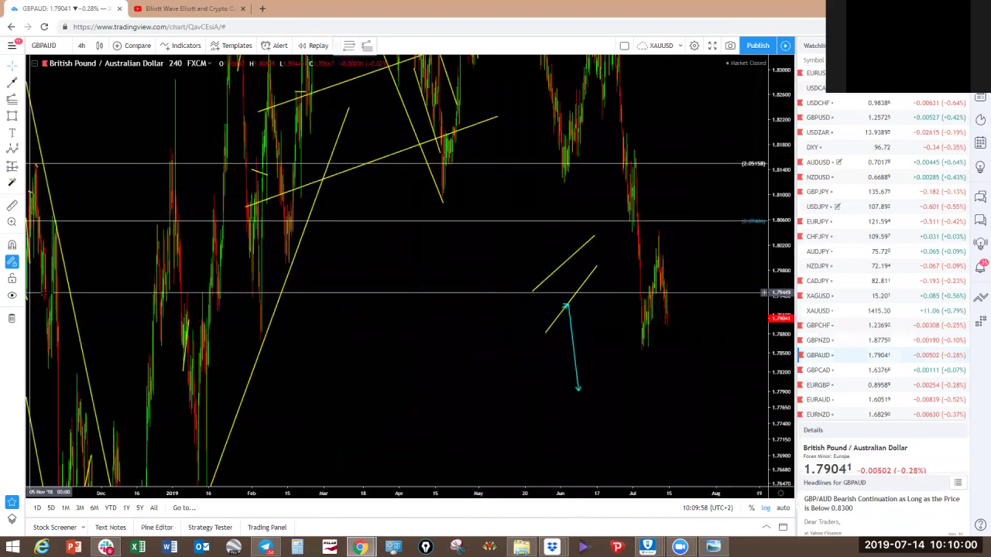
pyautogui.scroll(5, 739, 175)
pyautogui.moveTo(545, 125); pyautogui.dragTo(563, 216)
pyautogui.moveTo(774, 147); pyautogui.dragTo(773, 213)
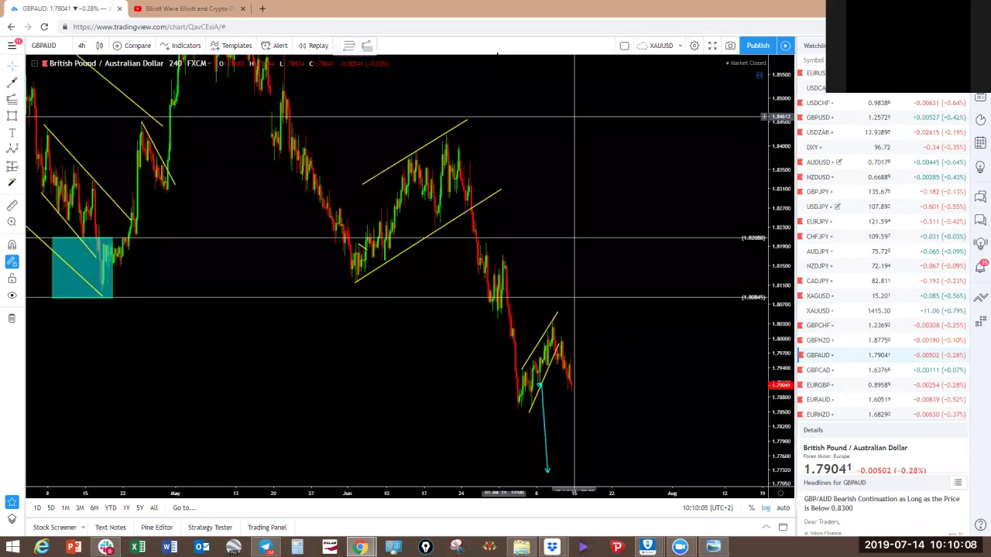
# Mark in yellow GBPAUD's small late-June and early-July corrections and a zigzag up the July channel to about 1.80, and clear the marks.
pyautogui.moveTo(460, 194)
pyautogui.mouseDown()
pyautogui.moveTo(465, 205)
pyautogui.moveTo(469, 186)
pyautogui.moveTo(485, 207)
pyautogui.mouseUp()
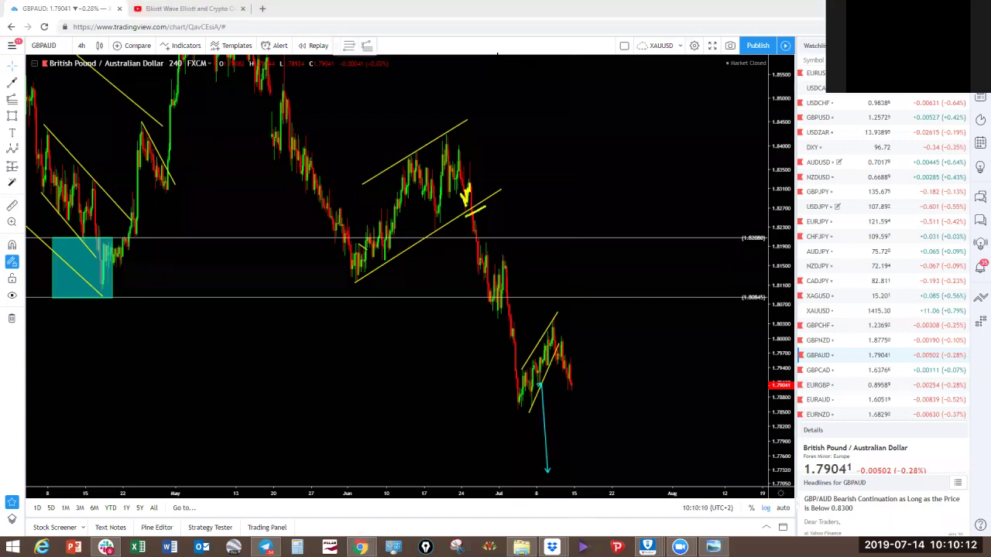
pyautogui.moveTo(504, 293)
pyautogui.mouseDown()
pyautogui.moveTo(487, 307)
pyautogui.moveTo(507, 262)
pyautogui.mouseUp()
pyautogui.moveTo(521, 402)
pyautogui.mouseDown()
pyautogui.moveTo(547, 342)
pyautogui.moveTo(566, 341)
pyautogui.mouseUp()
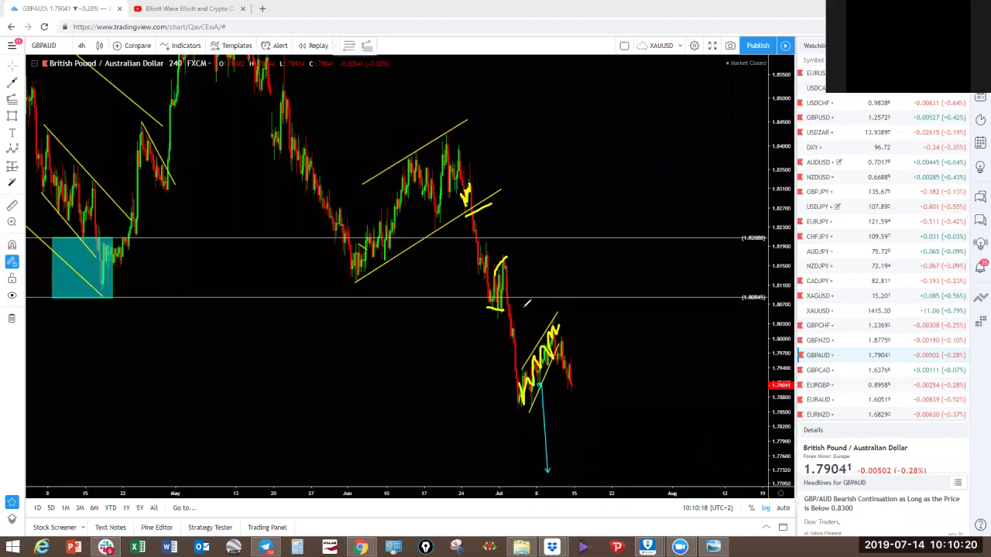
pyautogui.press('Escape')
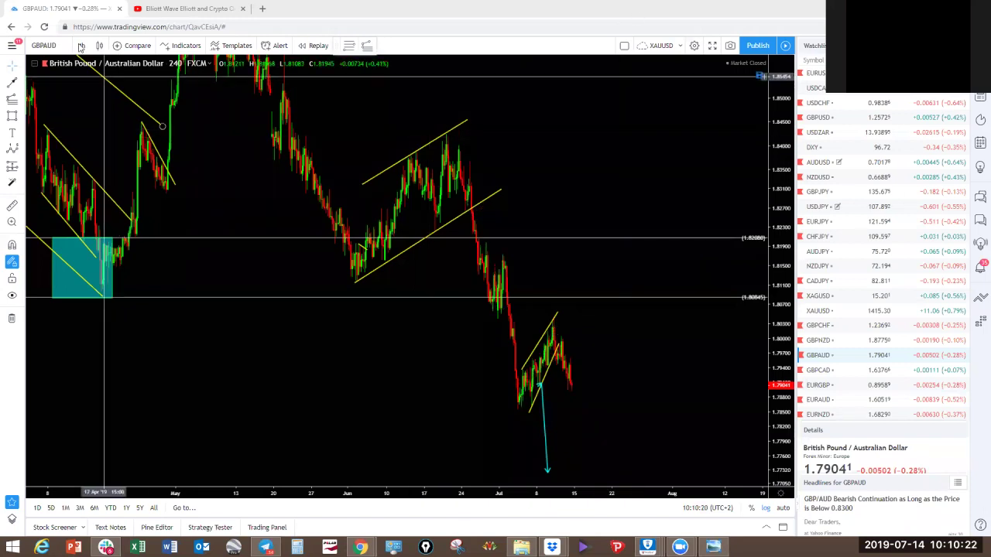
# Switch the GBPAUD chart to the 1-day interval and delete the blue wand icon above the early-2019 highs.
pyautogui.click(81, 45)
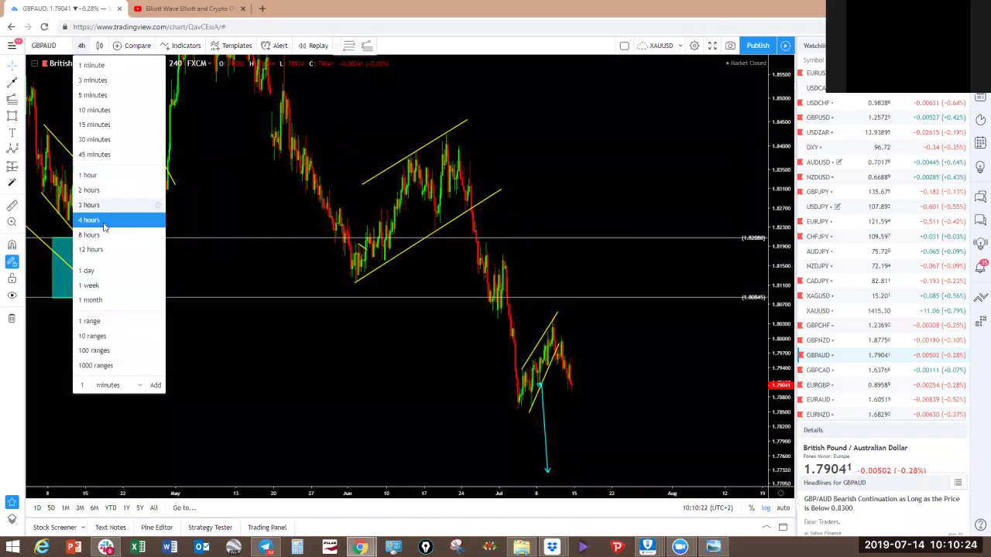
pyautogui.click(88, 270)
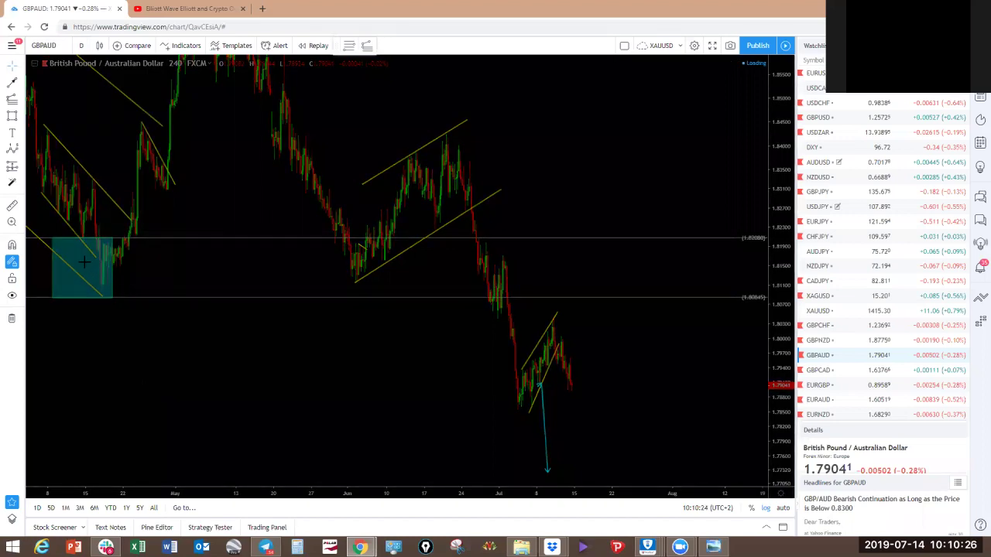
pyautogui.moveTo(779, 124); pyautogui.dragTo(817, 476)
pyautogui.moveTo(536, 412); pyautogui.dragTo(619, 309)
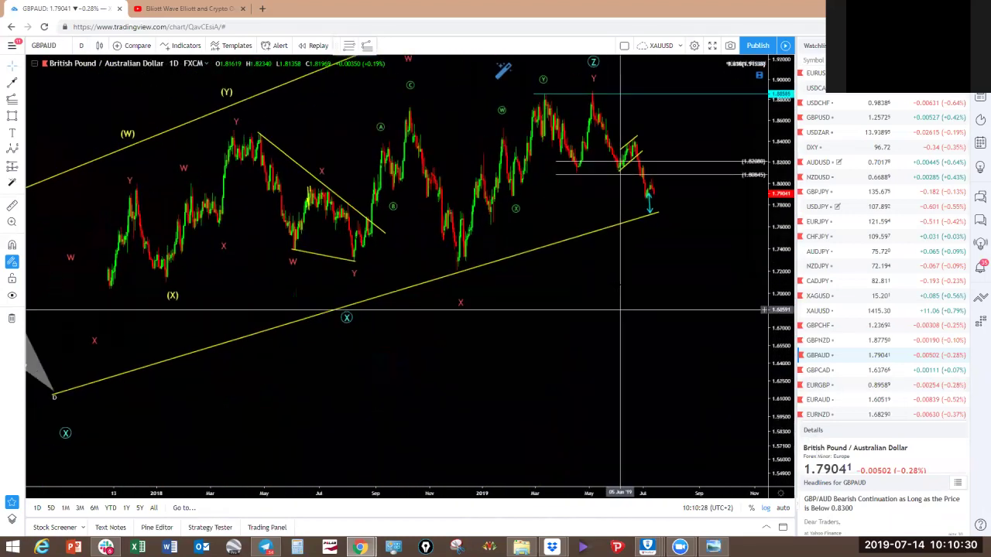
pyautogui.scroll(-2, 619, 309)
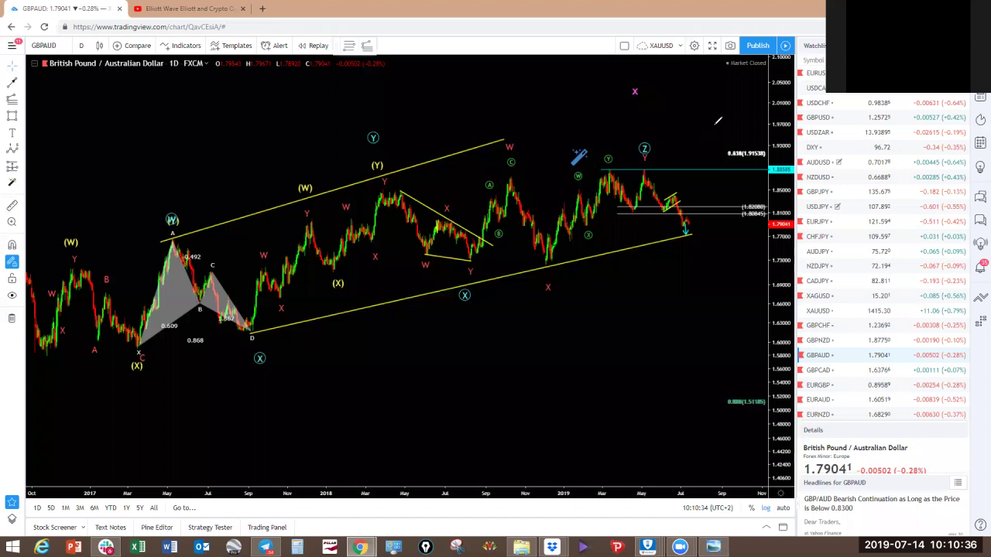
pyautogui.click(577, 155)
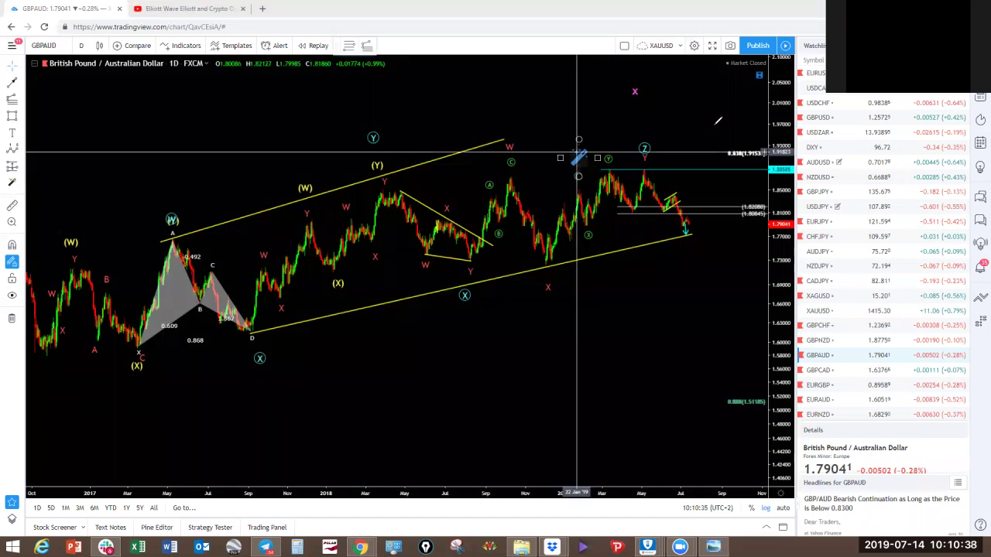
pyautogui.press('Delete')
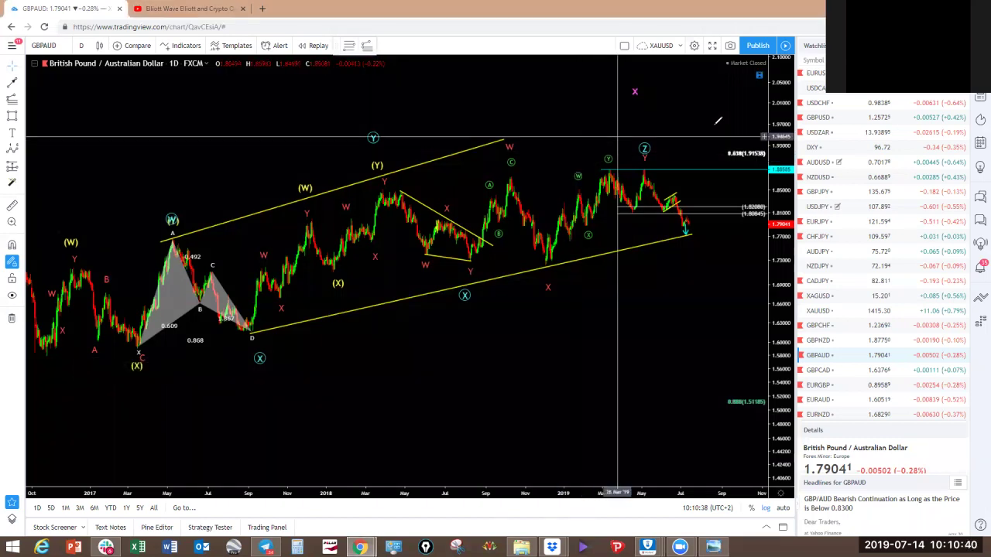
# Raise the circled Z wave label slightly above GBPAUD's May 2019 high.
pyautogui.click(645, 150)
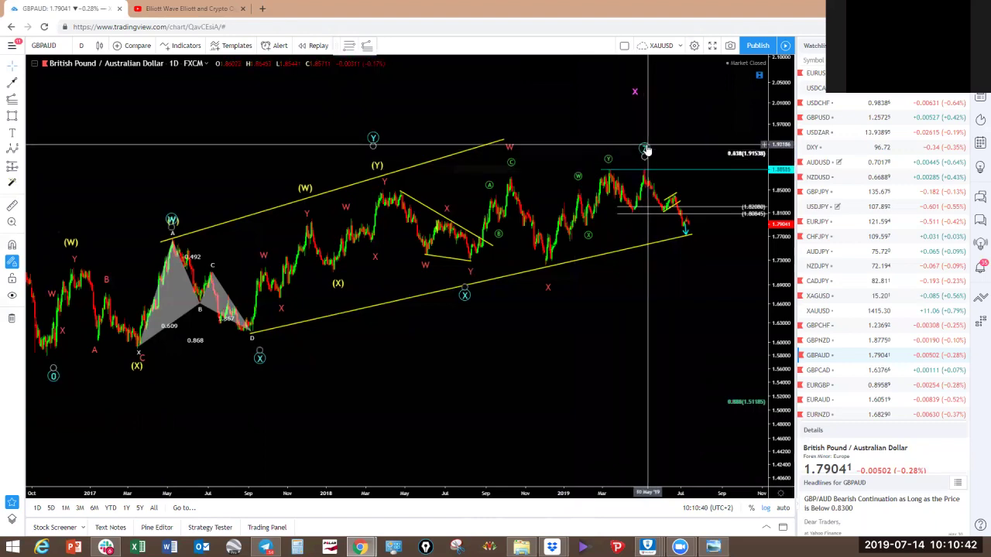
pyautogui.moveTo(644, 148); pyautogui.dragTo(642, 137)
pyautogui.scroll(-4, 642, 136)
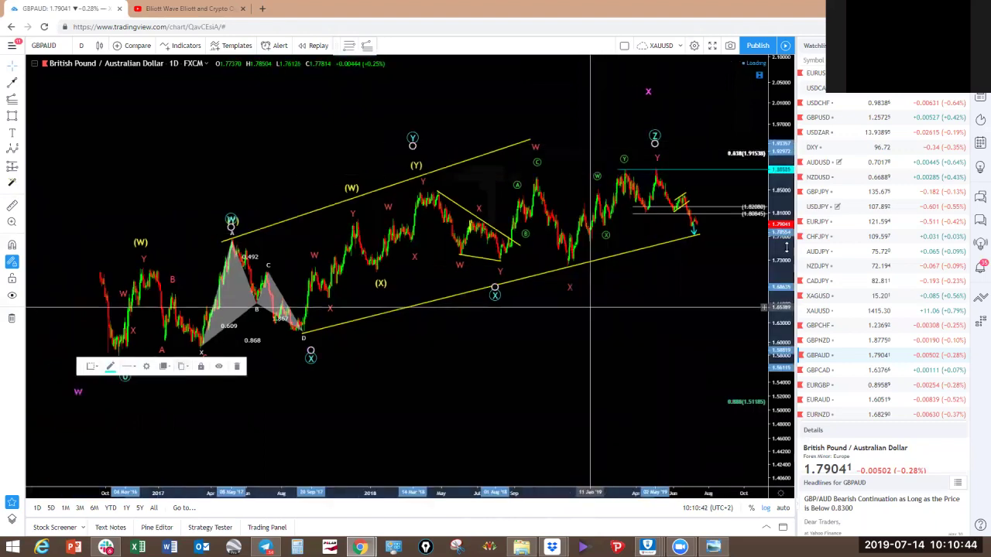
pyautogui.moveTo(567, 379); pyautogui.dragTo(507, 381)
pyautogui.moveTo(784, 316); pyautogui.dragTo(713, 311)
pyautogui.moveTo(667, 341); pyautogui.dragTo(606, 371)
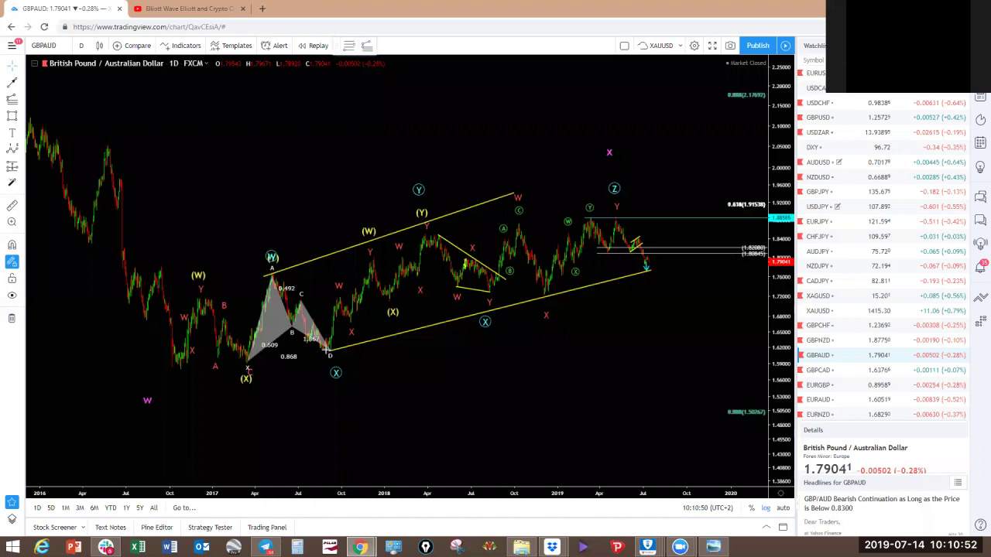
# Sketch blue arrows along GBPAUD's 2016–2019 correction and yellow arrows for the earlier decline and a projected fall to about 1.50, and clear all arrows.
pyautogui.moveTo(325, 350); pyautogui.dragTo(373, 255)
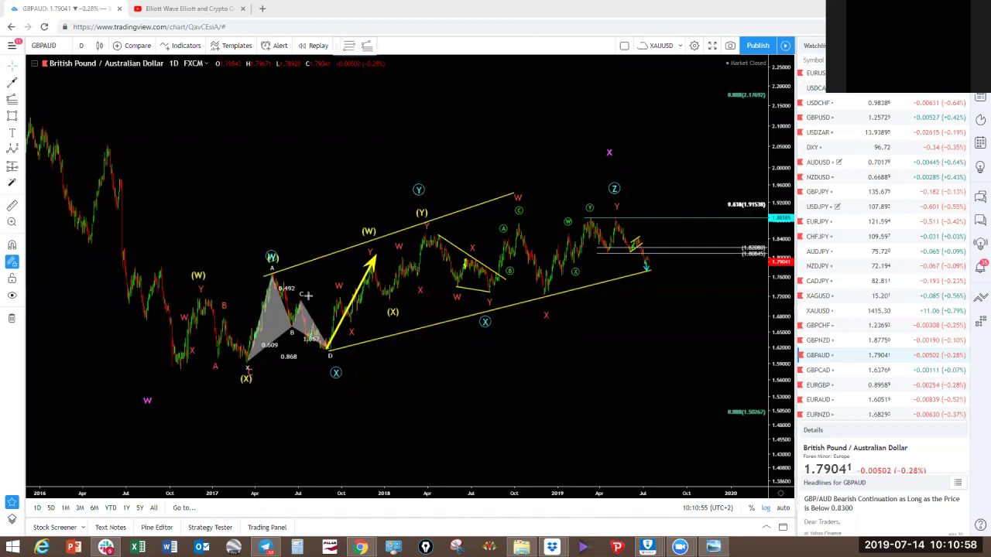
pyautogui.hotkey('ctrl', 'z')
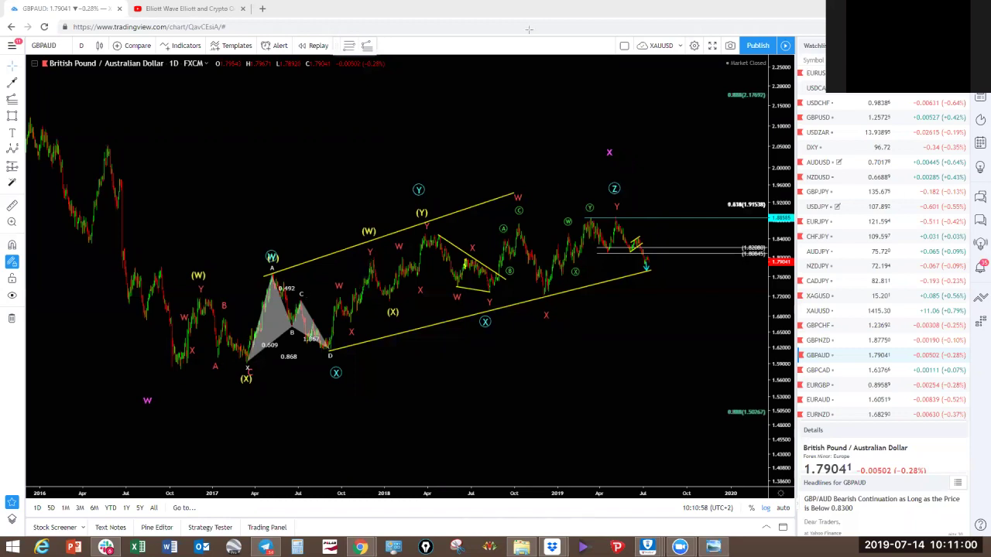
pyautogui.moveTo(180, 369)
pyautogui.mouseDown()
pyautogui.moveTo(270, 271)
pyautogui.moveTo(331, 352)
pyautogui.moveTo(403, 233)
pyautogui.moveTo(433, 230)
pyautogui.moveTo(491, 304)
pyautogui.moveTo(589, 207)
pyautogui.mouseUp()
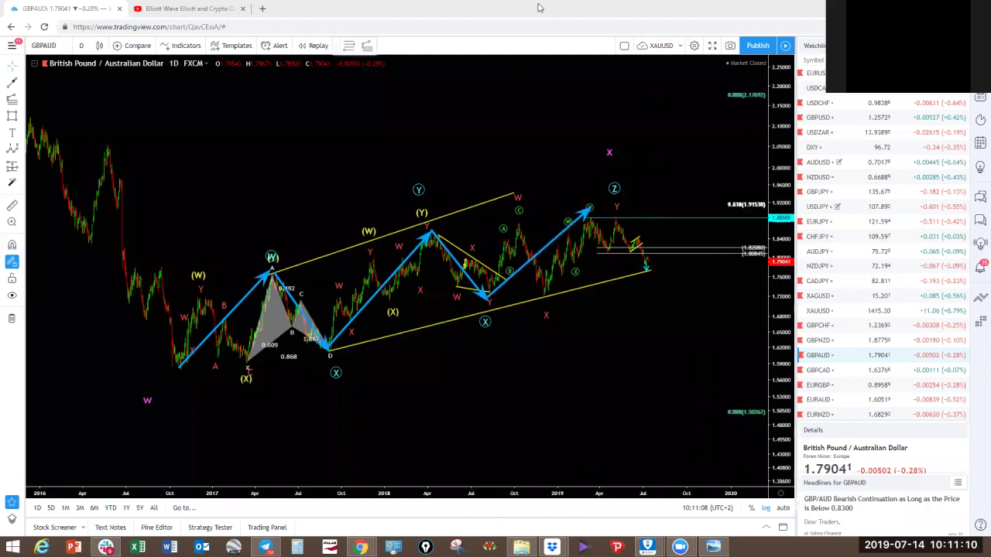
pyautogui.moveTo(588, 208); pyautogui.dragTo(711, 410)
pyautogui.moveTo(41, 94); pyautogui.dragTo(180, 364)
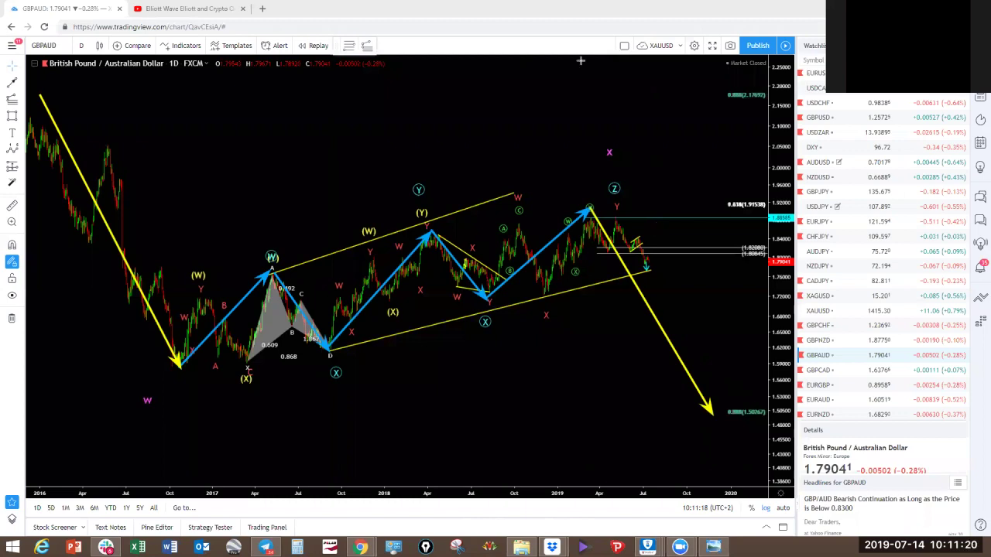
pyautogui.press('Escape')
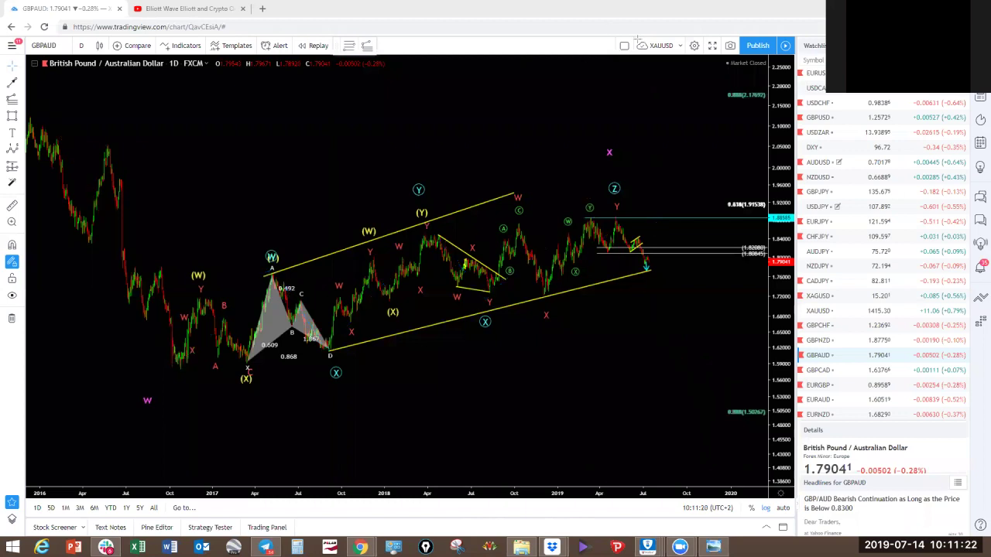
# Hide the GBPAUD drawings and view the bare chart on the 4-hour interval.
pyautogui.moveTo(780, 333); pyautogui.dragTo(775, 281)
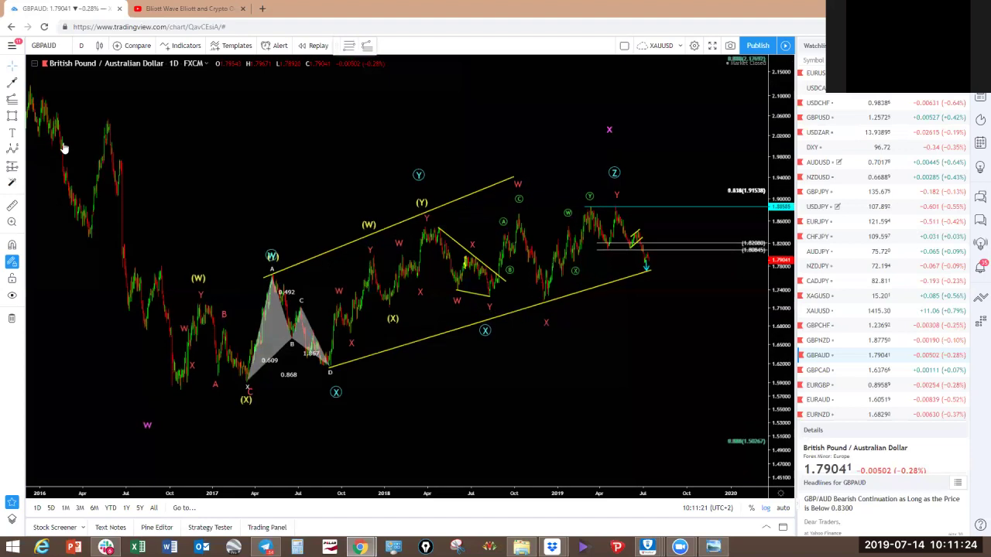
pyautogui.click(11, 296)
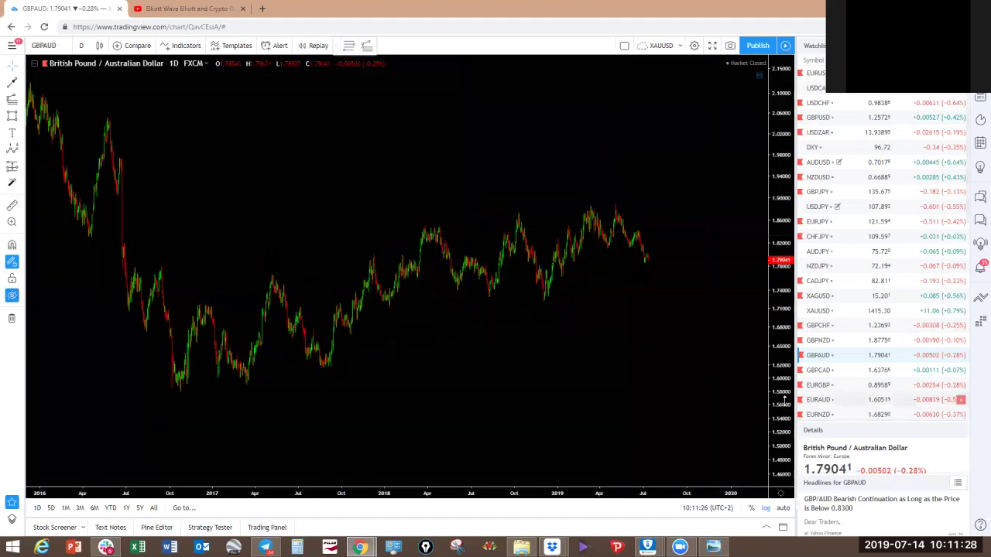
pyautogui.click(81, 46)
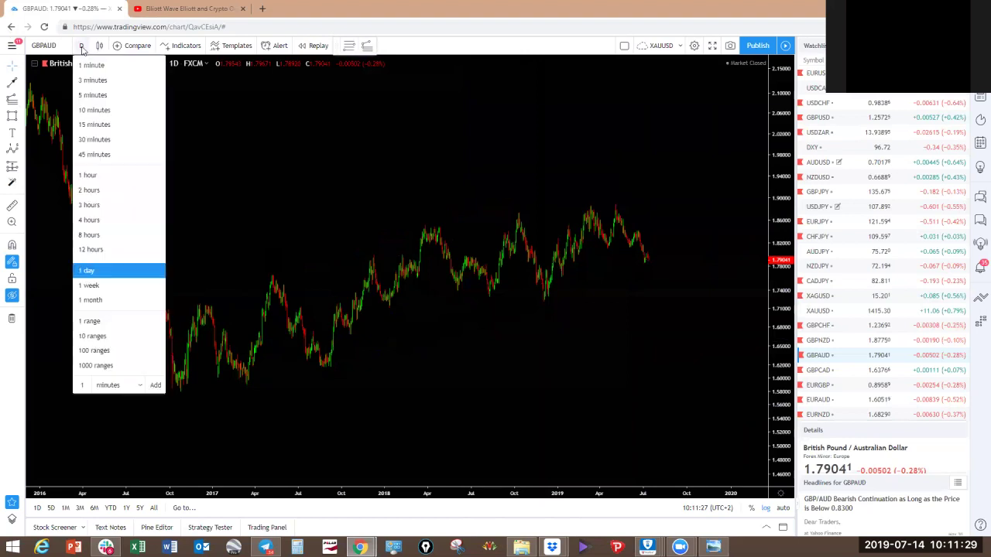
pyautogui.click(100, 220)
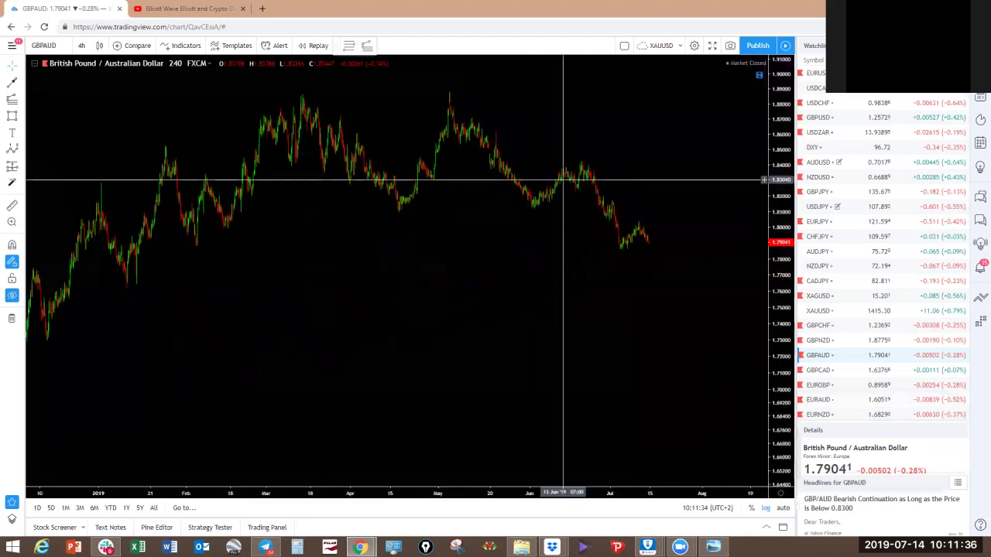
# Open the GBPCAD chart on the 1-day interval with its saved drawings visible.
pyautogui.click(828, 372)
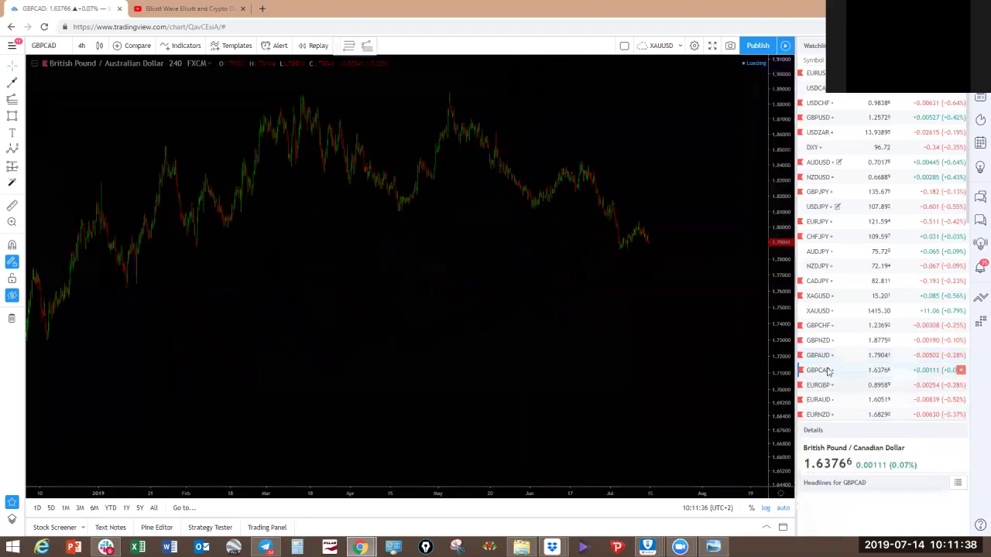
pyautogui.click(81, 45)
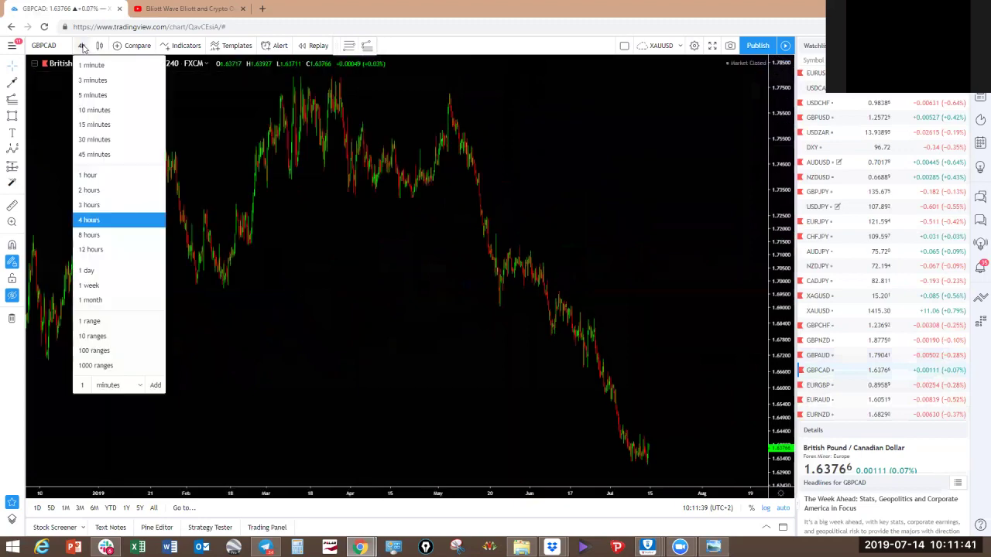
pyautogui.click(97, 272)
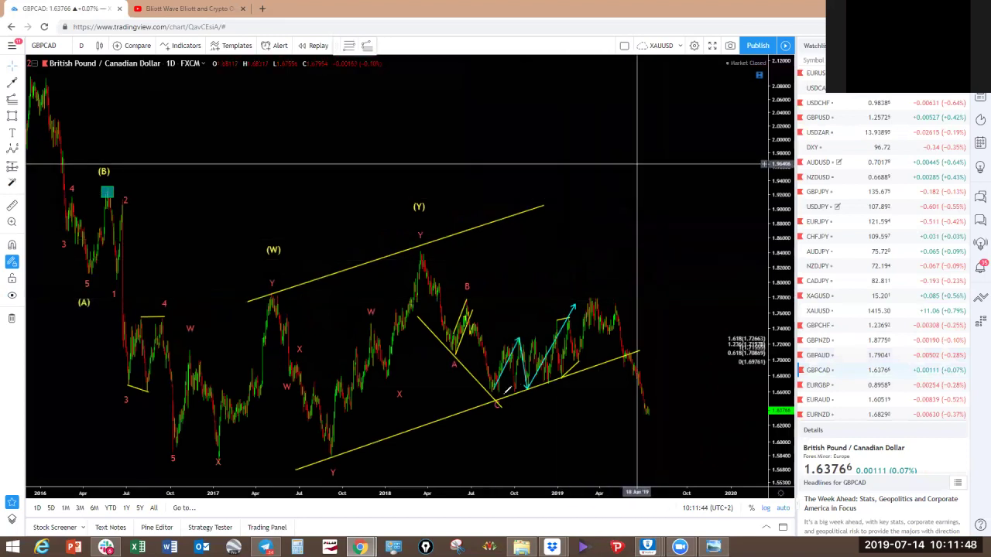
# Sketch in yellow GBPCAD's rising channel into 2019 and its swings from the 2018 high to a projected low near 1.59, and clear the sketch.
pyautogui.moveTo(586, 303); pyautogui.dragTo(605, 292)
pyautogui.moveTo(598, 333); pyautogui.dragTo(620, 327)
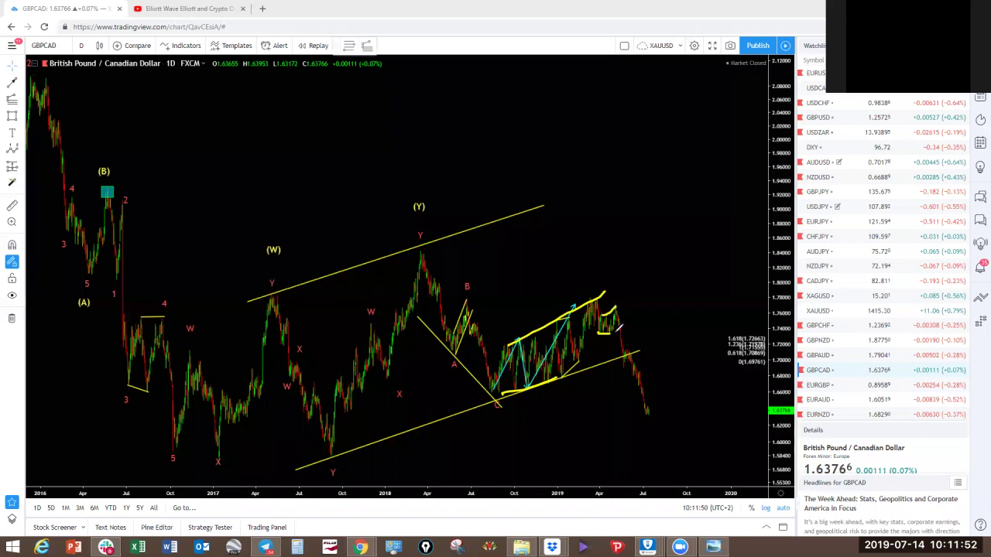
pyautogui.moveTo(631, 330); pyautogui.dragTo(618, 338)
pyautogui.moveTo(423, 249)
pyautogui.mouseDown()
pyautogui.moveTo(511, 383)
pyautogui.moveTo(590, 311)
pyautogui.mouseUp()
pyautogui.moveTo(675, 450); pyautogui.dragTo(673, 449)
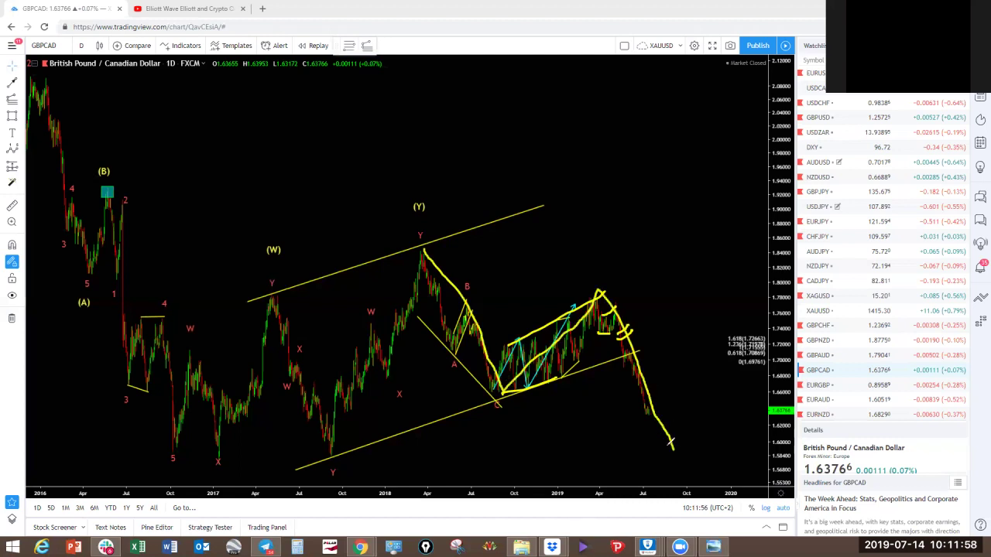
pyautogui.click(641, 23)
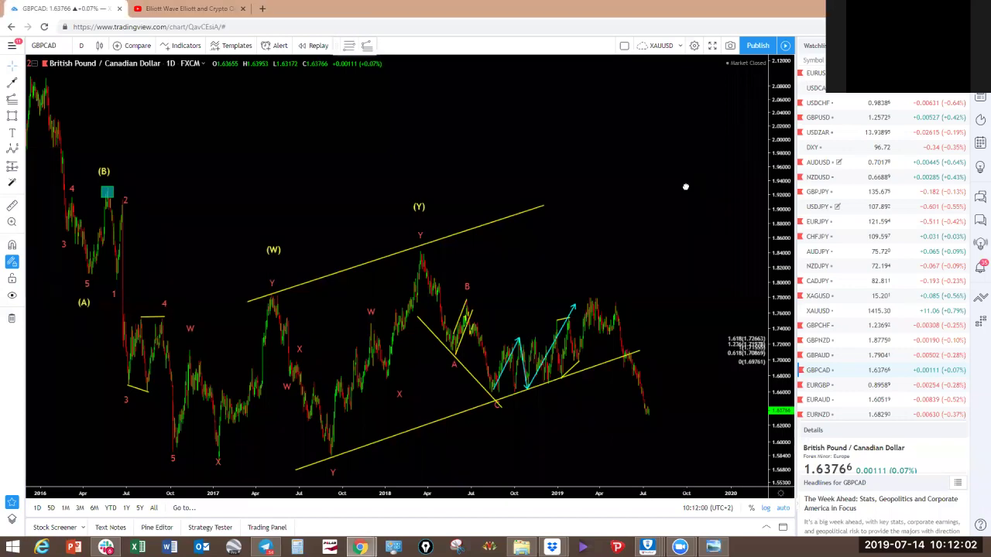
pyautogui.scroll(-3, 686, 143)
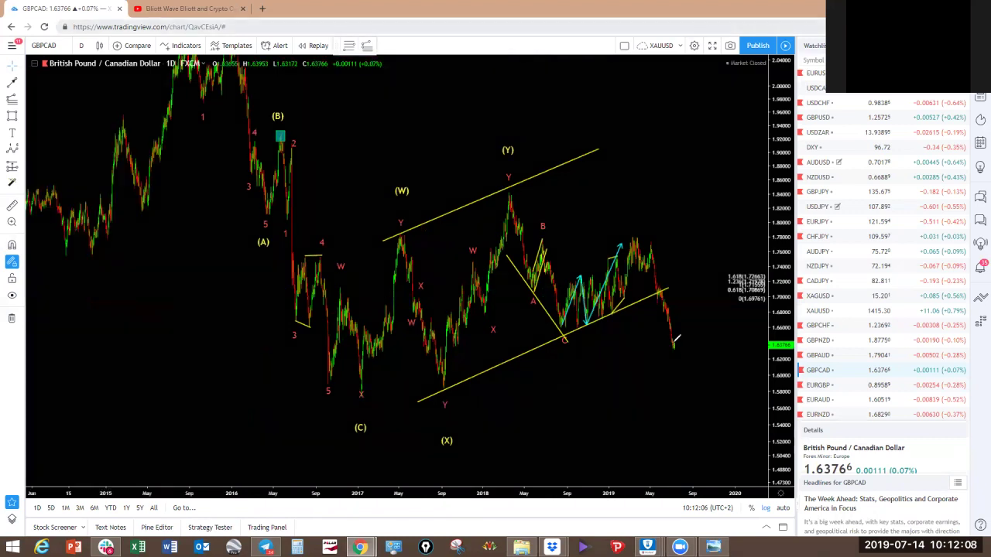
# Sketch in yellow waves 1 to 4 along GBPCAD's 2019 decline and a projected fall to about 1.585, and clear the sketch.
pyautogui.moveTo(677, 339); pyautogui.dragTo(689, 325)
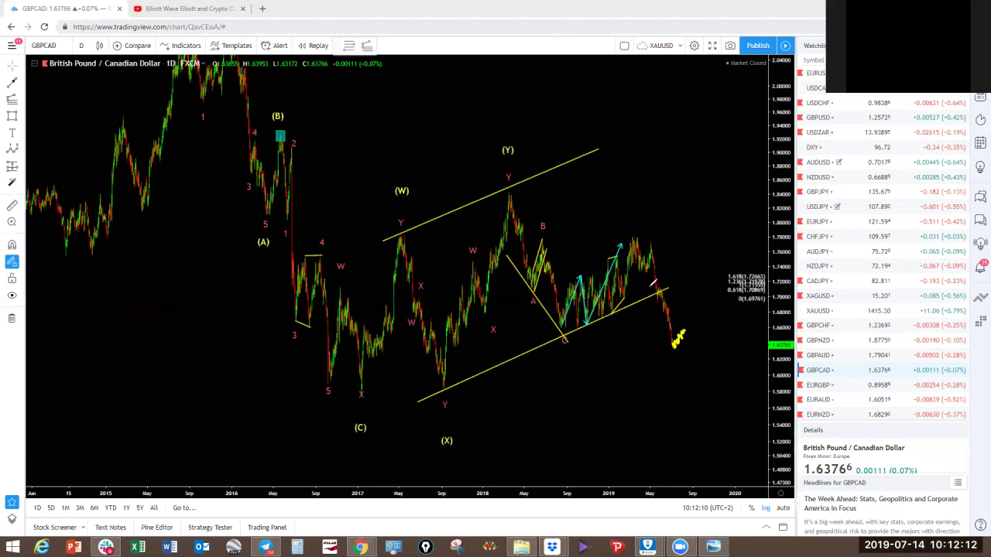
pyautogui.moveTo(654, 272); pyautogui.dragTo(638, 286)
pyautogui.moveTo(650, 232)
pyautogui.mouseDown()
pyautogui.moveTo(655, 224)
pyautogui.moveTo(665, 239)
pyautogui.mouseUp()
pyautogui.moveTo(666, 347)
pyautogui.mouseDown()
pyautogui.moveTo(667, 362)
pyautogui.moveTo(707, 373)
pyautogui.moveTo(698, 388)
pyautogui.mouseUp()
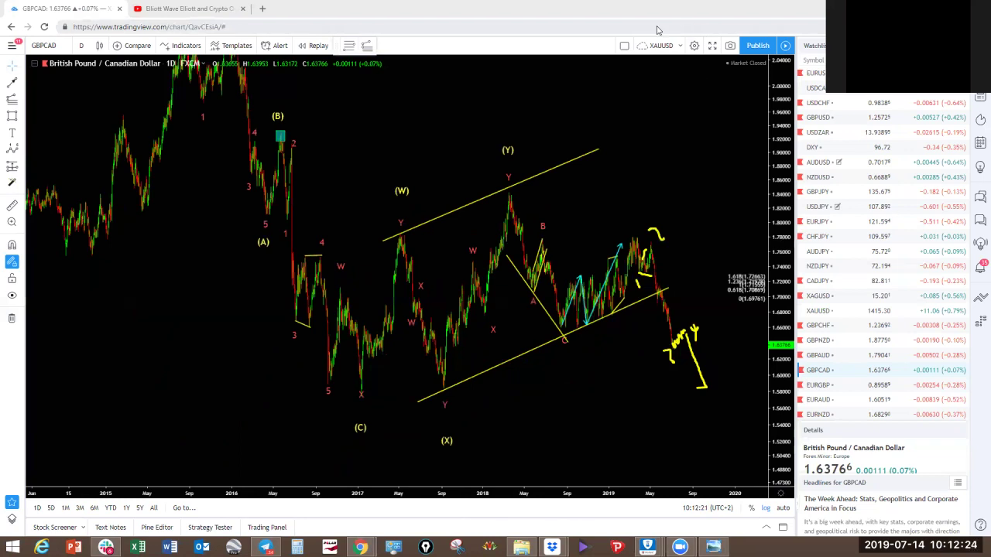
pyautogui.click(629, 37)
pyautogui.click(637, 40)
pyautogui.click(651, 176)
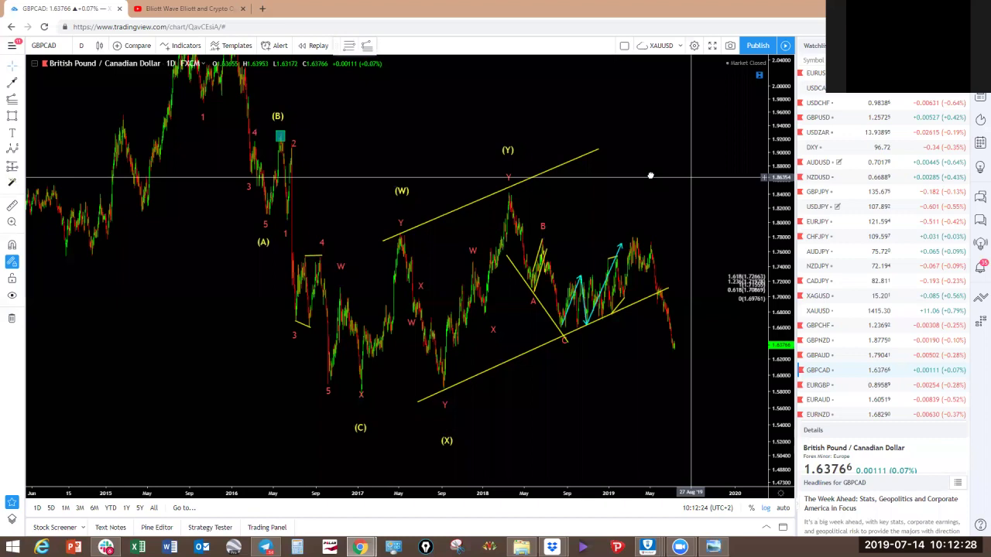
# Open the EURGBP chart on the 1-day interval with its saved drawings visible up to the projected wave C.
pyautogui.moveTo(691, 177); pyautogui.dragTo(628, 174)
pyautogui.scroll(2, 628, 173)
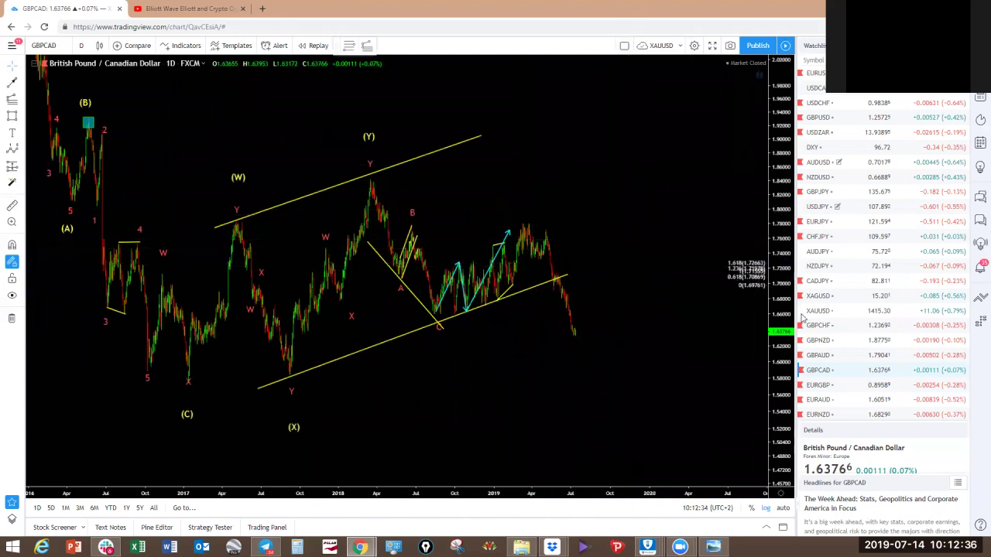
pyautogui.click(821, 386)
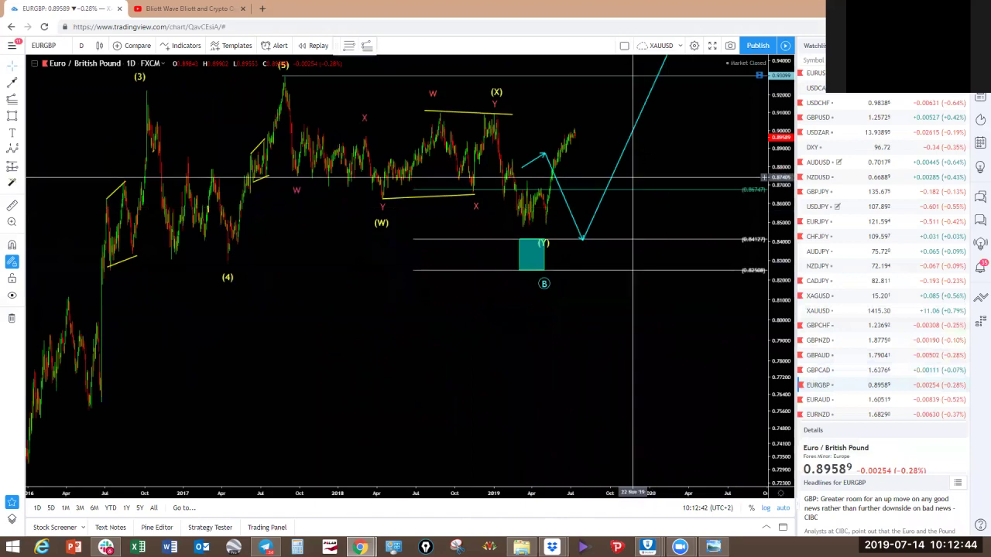
pyautogui.moveTo(783, 175); pyautogui.dragTo(782, 164)
pyautogui.moveTo(702, 158); pyautogui.dragTo(686, 302)
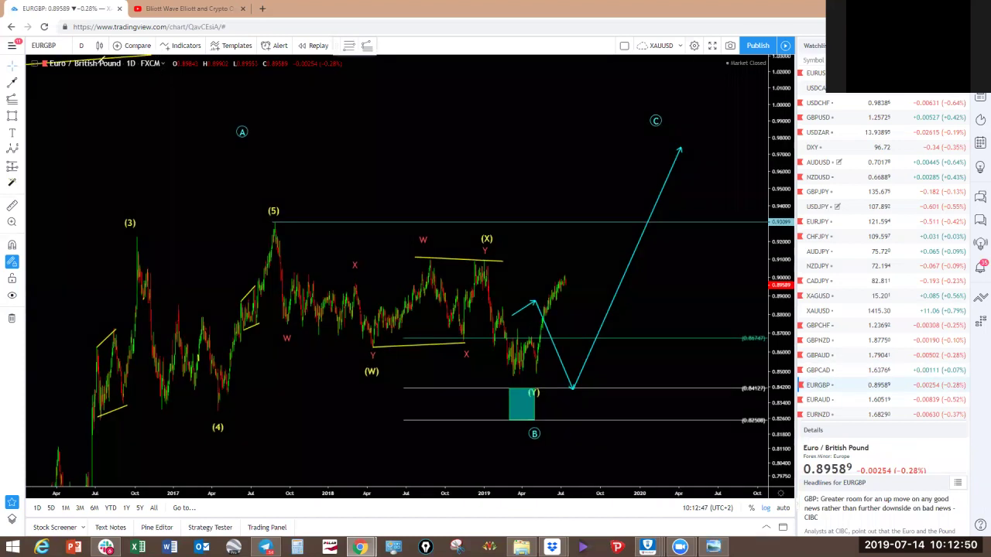
# Hide the saved EURGBP drawings and view the bare daily price chart.
pyautogui.moveTo(565, 274)
pyautogui.mouseDown()
pyautogui.moveTo(596, 287)
pyautogui.moveTo(621, 217)
pyautogui.mouseUp()
pyautogui.hotkey('ctrl', 'z')
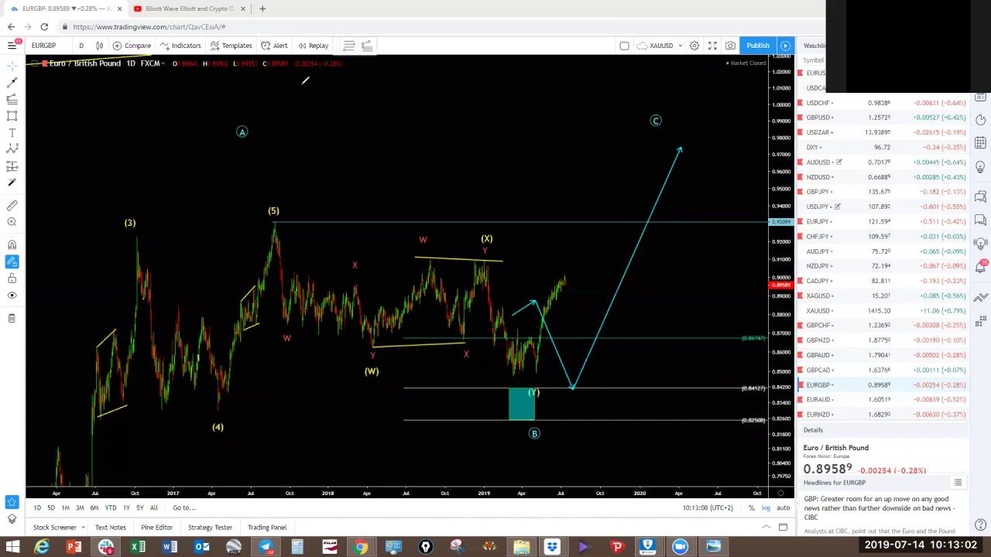
pyautogui.click(17, 298)
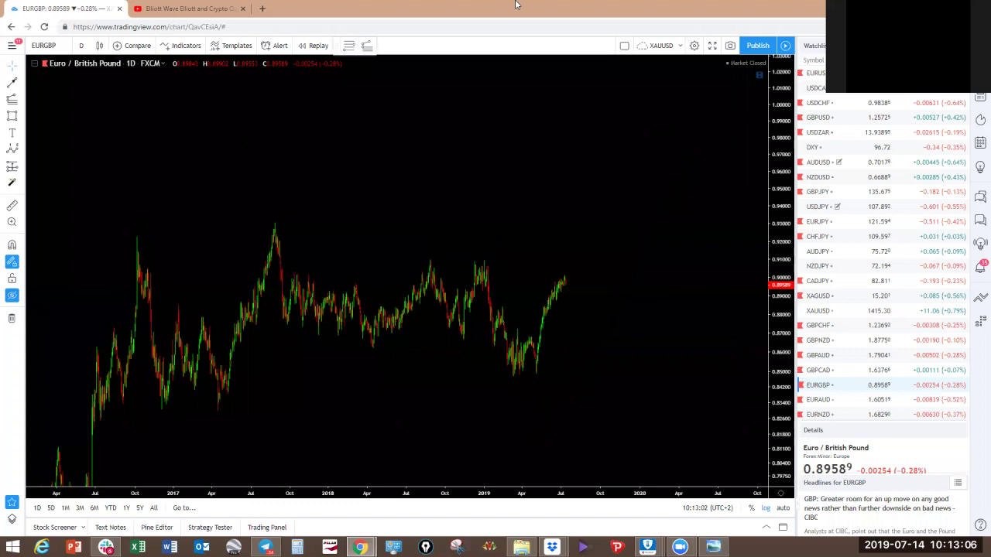
# Sketch yellow arrows along EURGBP's 2017–2019 correction and blue arrows for the earlier rally and a projected rise to about 0.96, and clear them.
pyautogui.moveTo(276, 224)
pyautogui.mouseDown()
pyautogui.moveTo(373, 345)
pyautogui.moveTo(484, 257)
pyautogui.mouseUp()
pyautogui.moveTo(484, 257); pyautogui.dragTo(524, 381)
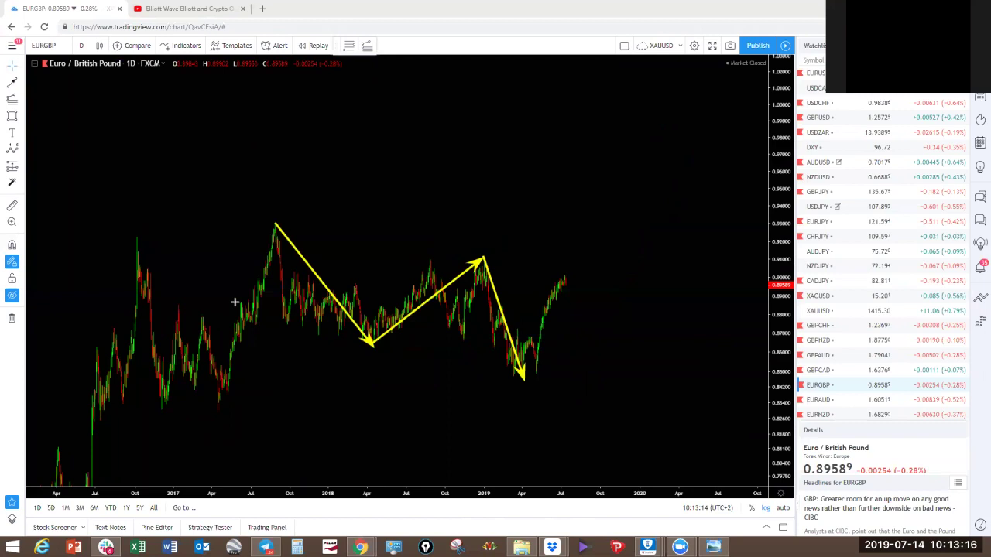
pyautogui.hotkey('ctrl', 'y')
pyautogui.moveTo(531, 364); pyautogui.dragTo(584, 177)
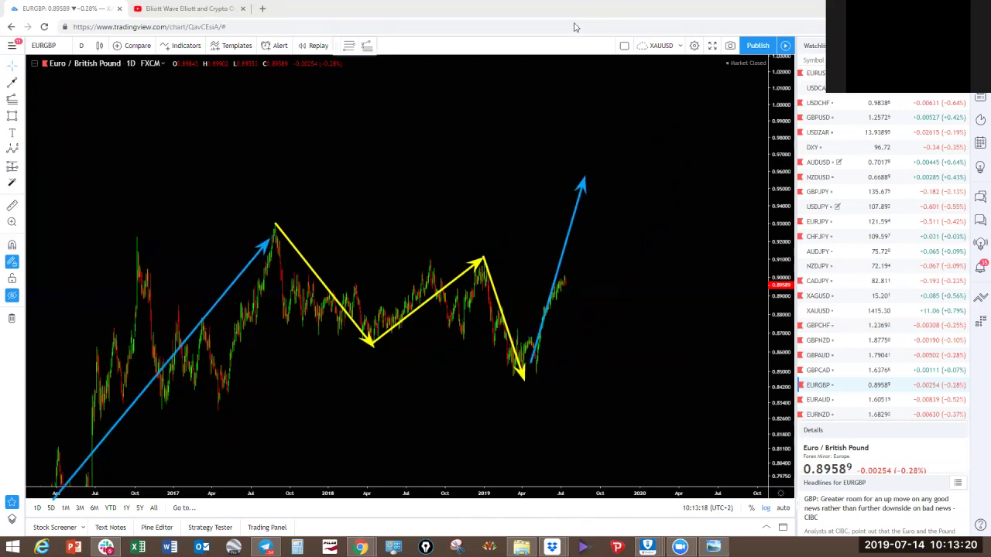
pyautogui.hotkey('ctrl', 'z')
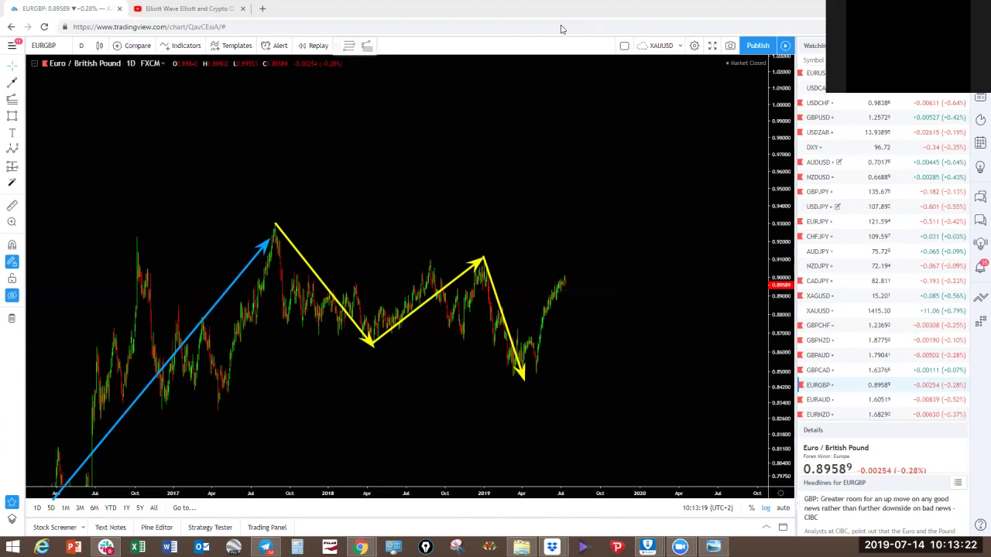
pyautogui.moveTo(516, 382); pyautogui.dragTo(548, 280)
pyautogui.moveTo(288, 223); pyautogui.dragTo(584, 216)
pyautogui.hotkey('ctrl', 'z')
pyautogui.click(605, 31)
# Sketch EURGBP's W and X swings and a fall to about 0.82 in blue, a consolidation and rise to 0.93 in yellow, and clear each.
pyautogui.moveTo(367, 346)
pyautogui.mouseDown()
pyautogui.moveTo(430, 258)
pyautogui.moveTo(464, 338)
pyautogui.moveTo(491, 277)
pyautogui.moveTo(529, 375)
pyautogui.moveTo(558, 257)
pyautogui.mouseUp()
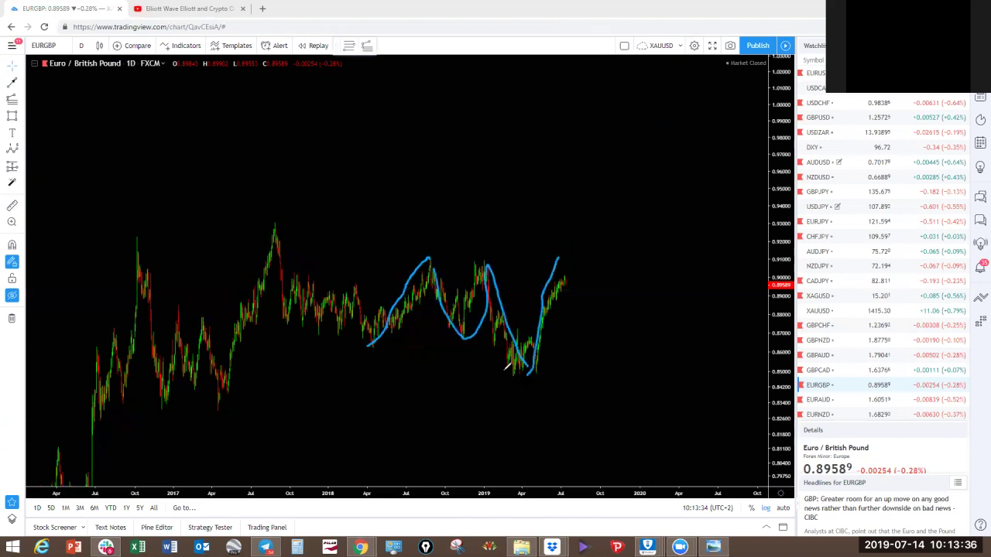
pyautogui.moveTo(378, 356); pyautogui.dragTo(534, 372)
pyautogui.moveTo(447, 254)
pyautogui.mouseDown()
pyautogui.moveTo(556, 249)
pyautogui.moveTo(626, 335)
pyautogui.moveTo(666, 325)
pyautogui.moveTo(704, 394)
pyautogui.mouseUp()
pyautogui.moveTo(268, 223)
pyautogui.mouseDown()
pyautogui.moveTo(305, 314)
pyautogui.moveTo(373, 324)
pyautogui.moveTo(358, 381)
pyautogui.moveTo(384, 370)
pyautogui.mouseUp()
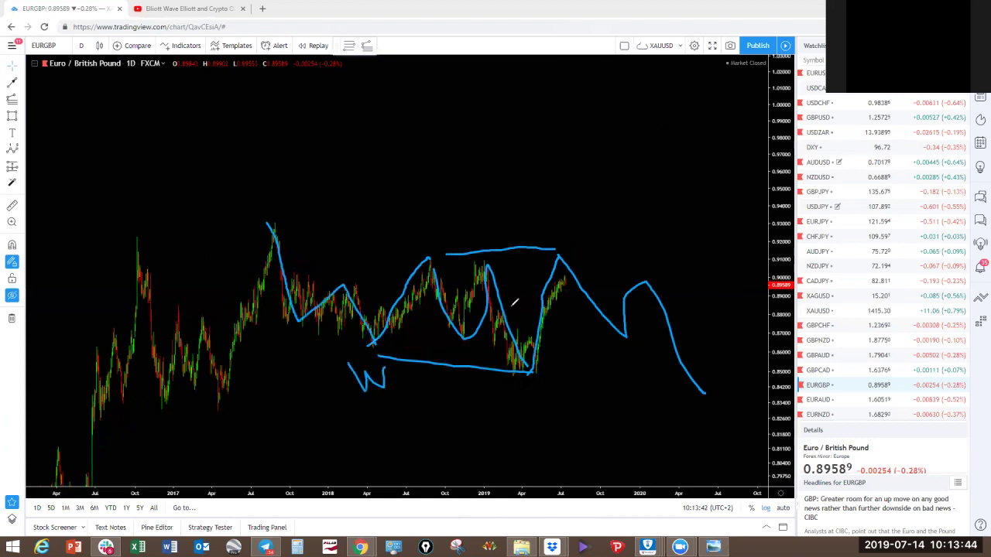
pyautogui.moveTo(579, 210); pyautogui.dragTo(571, 236)
pyautogui.moveTo(554, 220); pyautogui.dragTo(577, 240)
pyautogui.moveTo(701, 402)
pyautogui.mouseDown()
pyautogui.moveTo(723, 423)
pyautogui.moveTo(657, 446)
pyautogui.mouseUp()
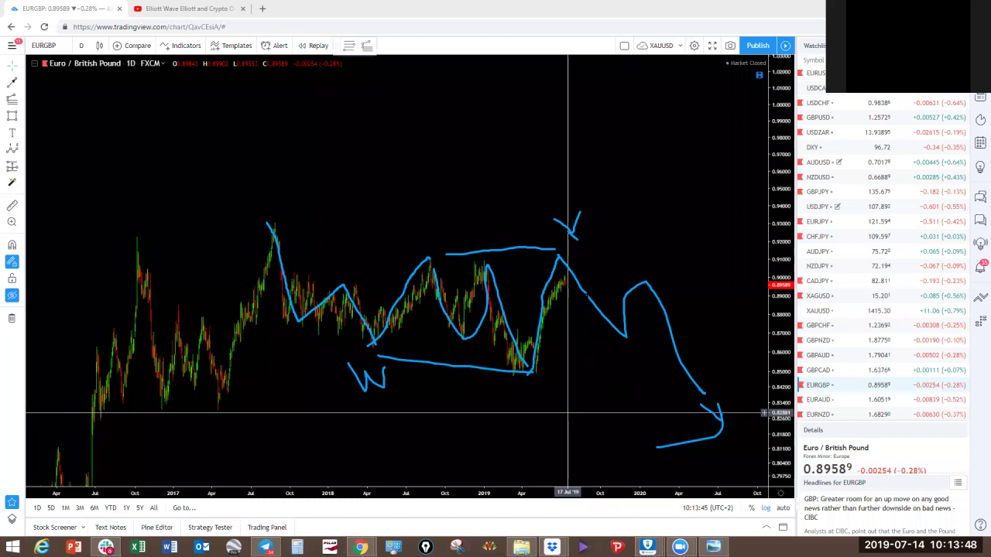
pyautogui.click(629, 39)
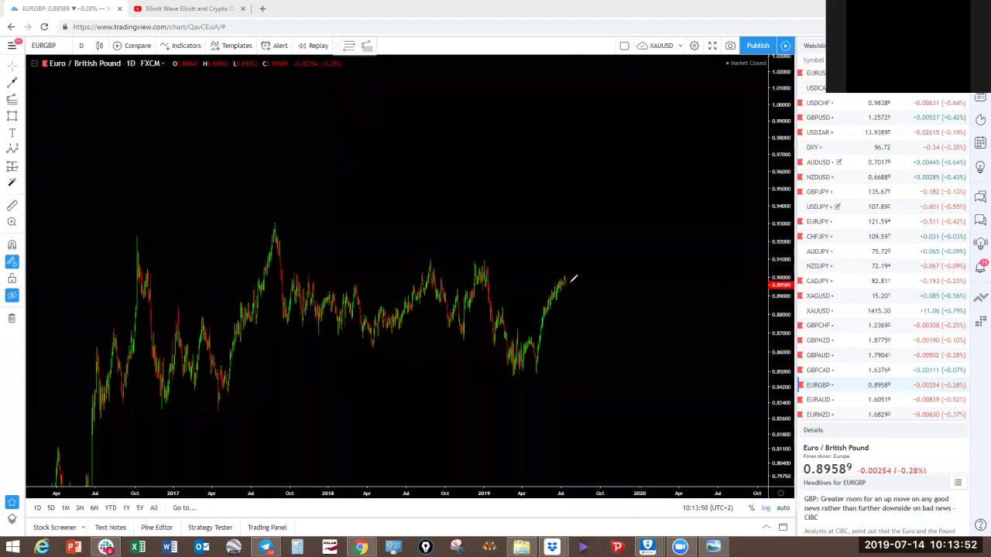
pyautogui.moveTo(570, 285)
pyautogui.mouseDown()
pyautogui.moveTo(601, 282)
pyautogui.moveTo(565, 277)
pyautogui.moveTo(573, 294)
pyautogui.moveTo(596, 293)
pyautogui.moveTo(598, 225)
pyautogui.mouseUp()
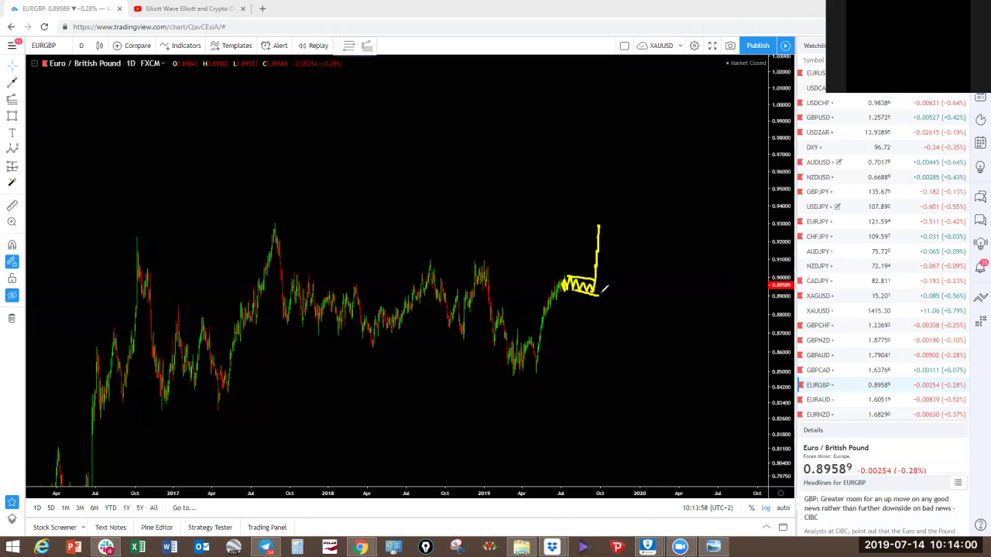
pyautogui.click(634, 36)
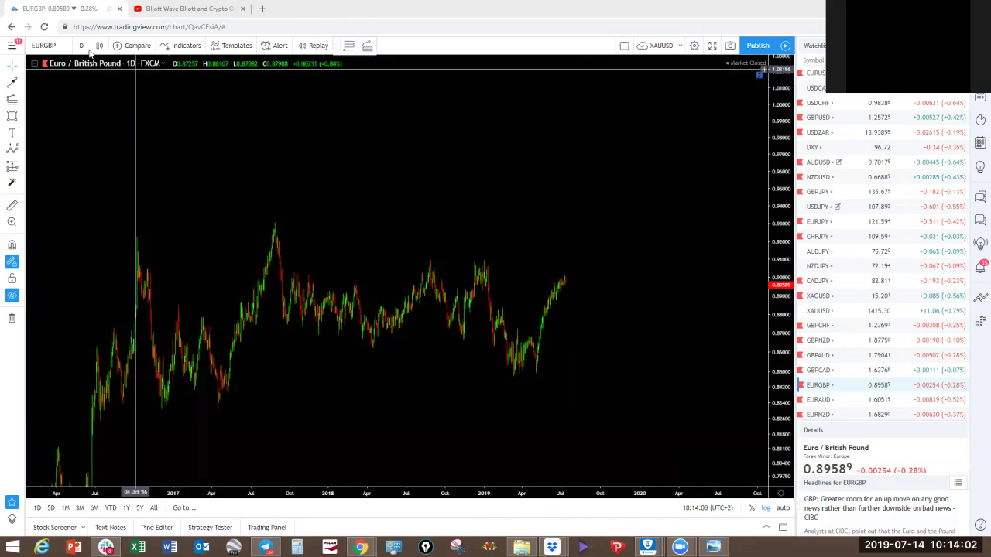
# View EURGBP on the 4-hour interval with the RSI and Stoch RSI panes below the price.
pyautogui.click(81, 45)
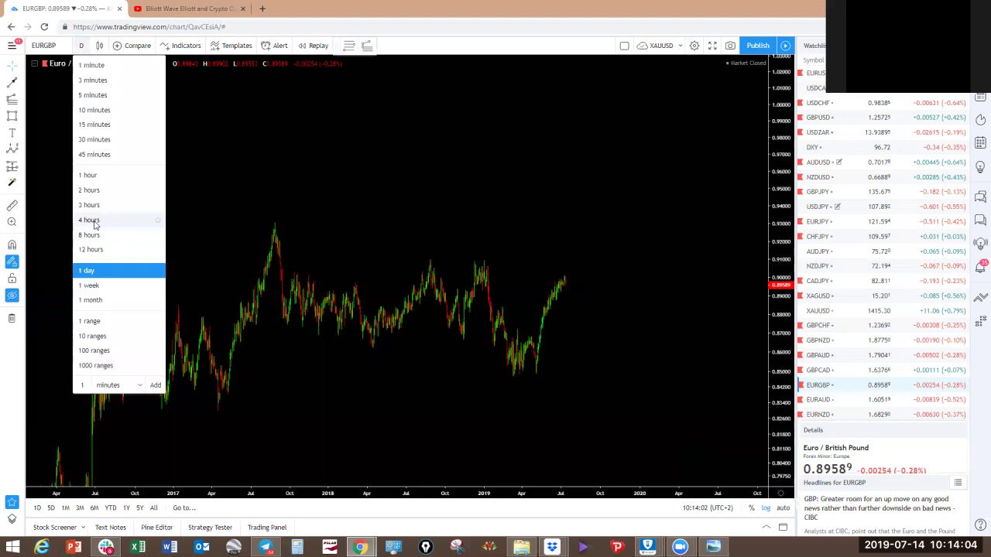
pyautogui.click(92, 220)
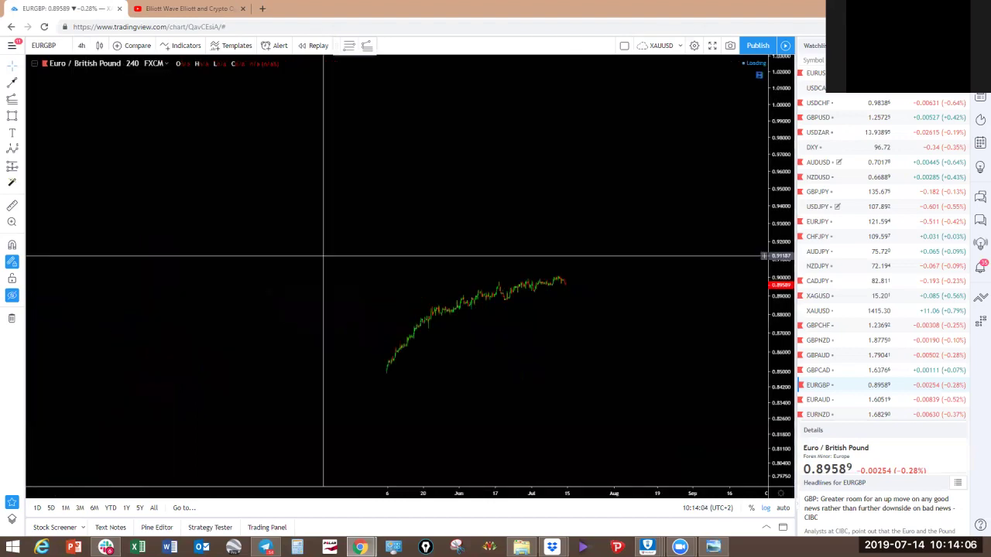
pyautogui.moveTo(773, 357); pyautogui.dragTo(773, 267)
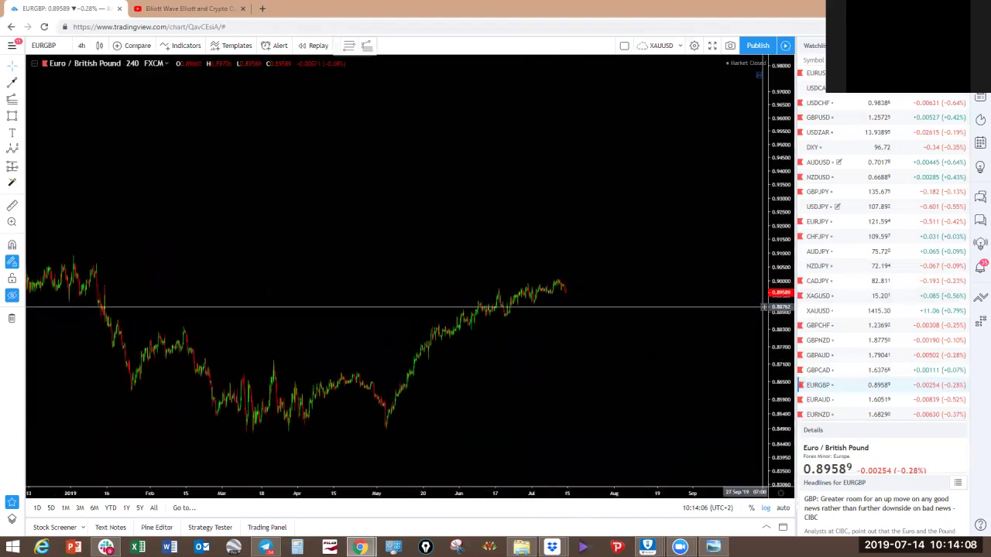
pyautogui.moveTo(661, 396); pyautogui.dragTo(642, 325)
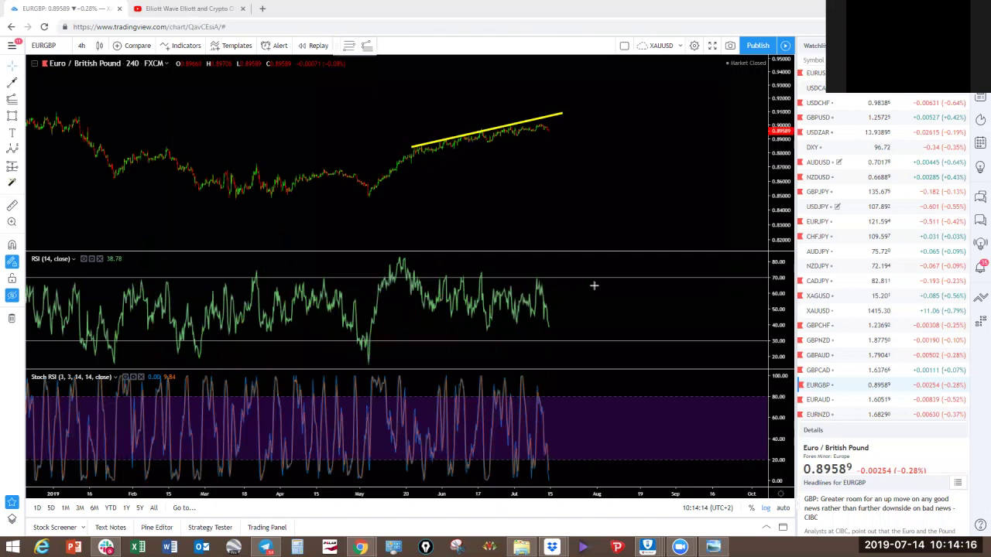
# Sketch EURGBP's price and RSI divergence in yellow with a pullback to about 0.875 and a rise to about 0.93, and clear it.
pyautogui.moveTo(403, 258); pyautogui.dragTo(596, 286)
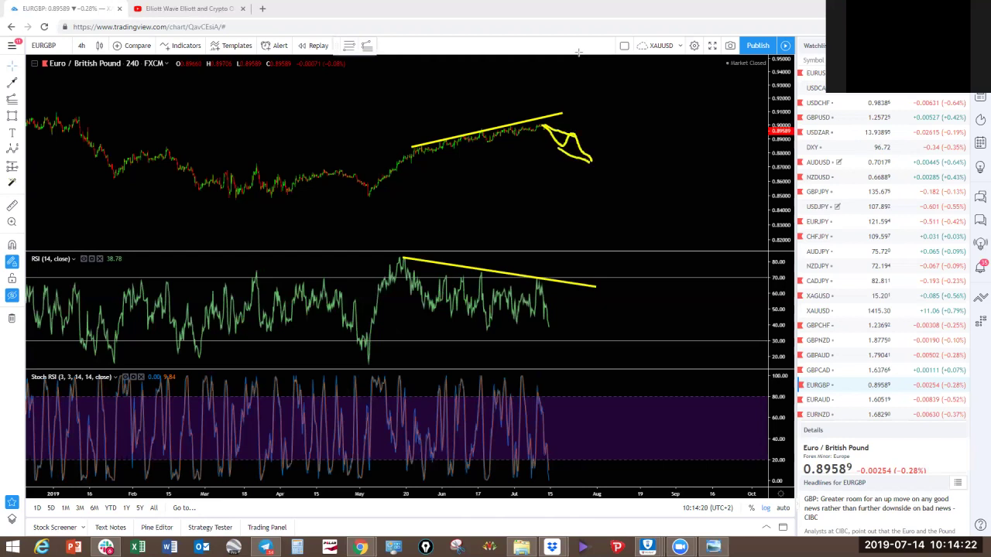
pyautogui.moveTo(593, 156); pyautogui.dragTo(619, 88)
pyautogui.press('Escape')
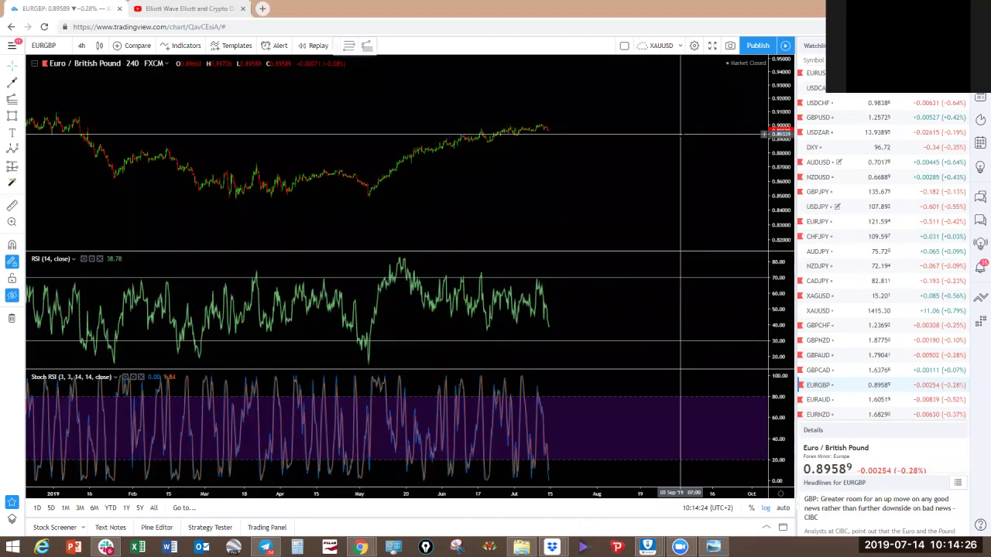
# Maximize the price pane and open the EURNZD chart on the 4-hour interval.
pyautogui.doubleClick(681, 134)
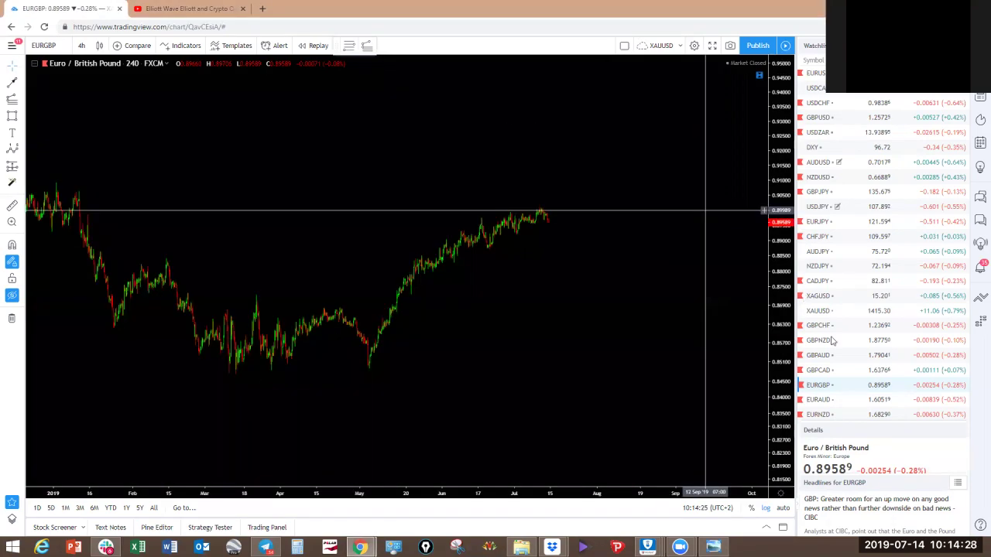
pyautogui.scroll(-1, 817, 383)
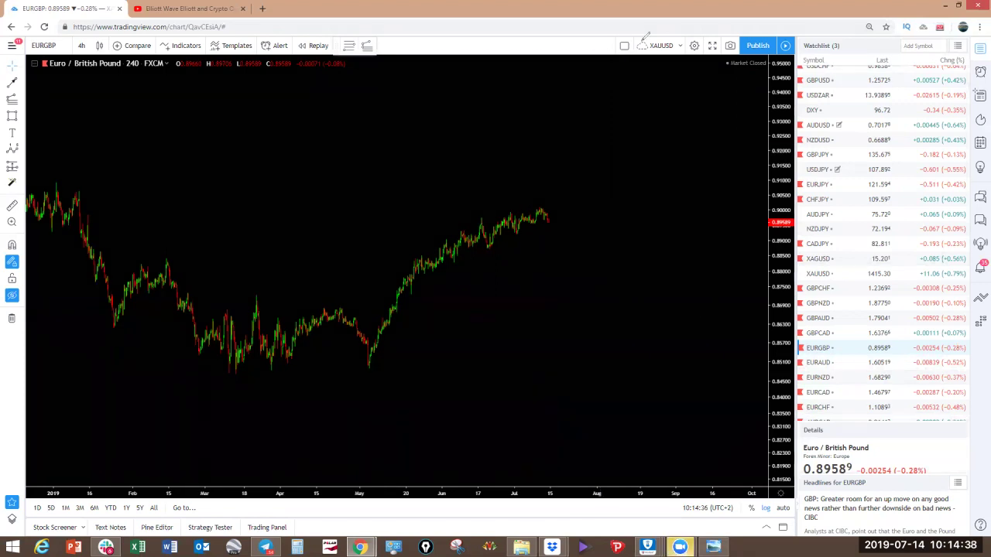
pyautogui.click(819, 378)
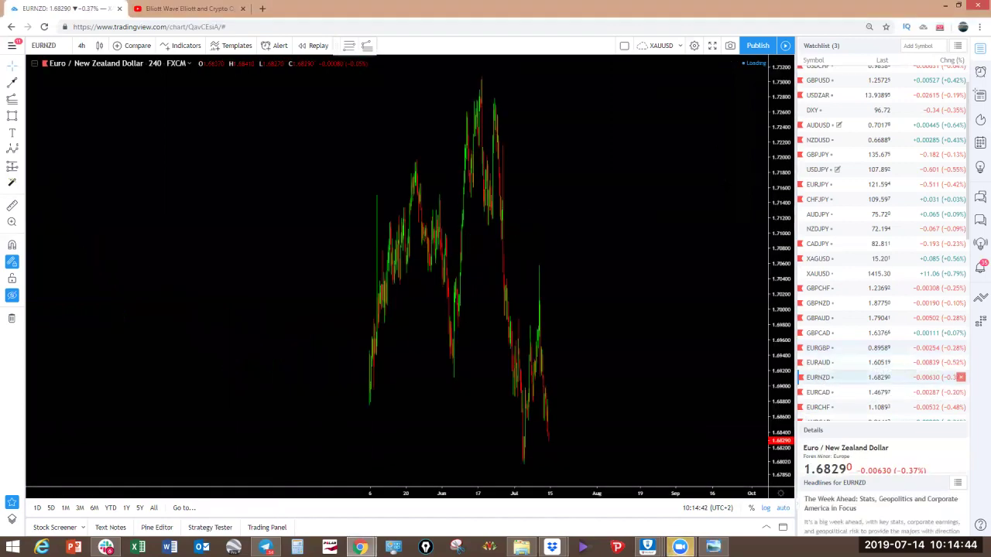
pyautogui.scroll(3, 593, 264)
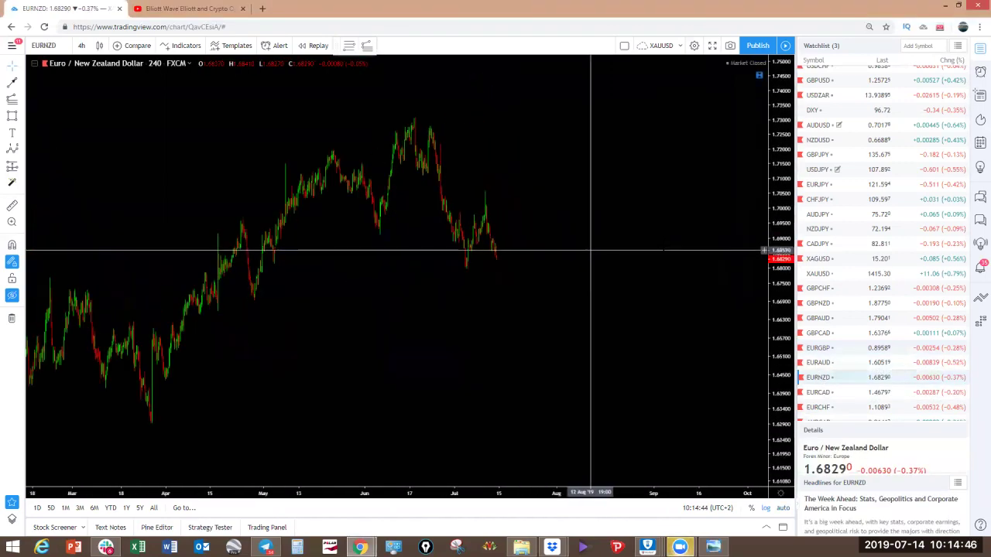
pyautogui.scroll(3, 565, 217)
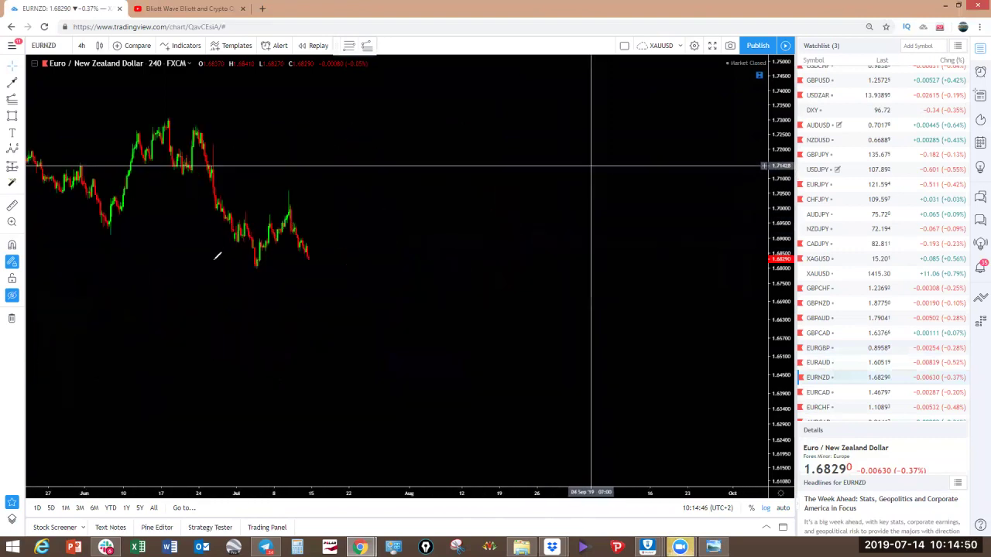
# Sketch in yellow EURNZD's rising July channel, a small consolidation and a projected fall to about 1.655, and clear the sketch.
pyautogui.scroll(1, 205, 257)
pyautogui.moveTo(209, 259)
pyautogui.mouseDown()
pyautogui.moveTo(249, 217)
pyautogui.moveTo(238, 189)
pyautogui.mouseUp()
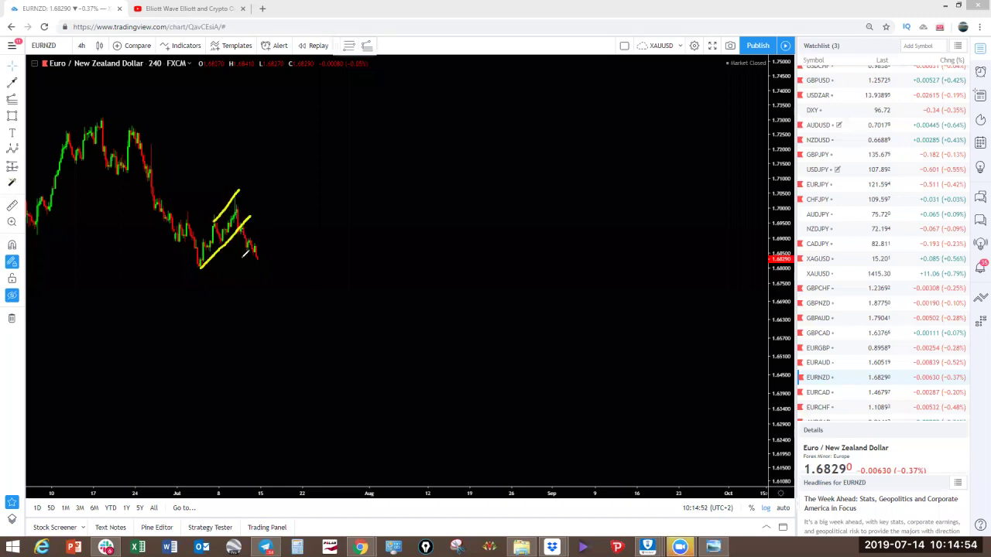
pyautogui.moveTo(258, 263)
pyautogui.mouseDown()
pyautogui.moveTo(274, 264)
pyautogui.moveTo(274, 252)
pyautogui.moveTo(288, 268)
pyautogui.moveTo(298, 343)
pyautogui.mouseUp()
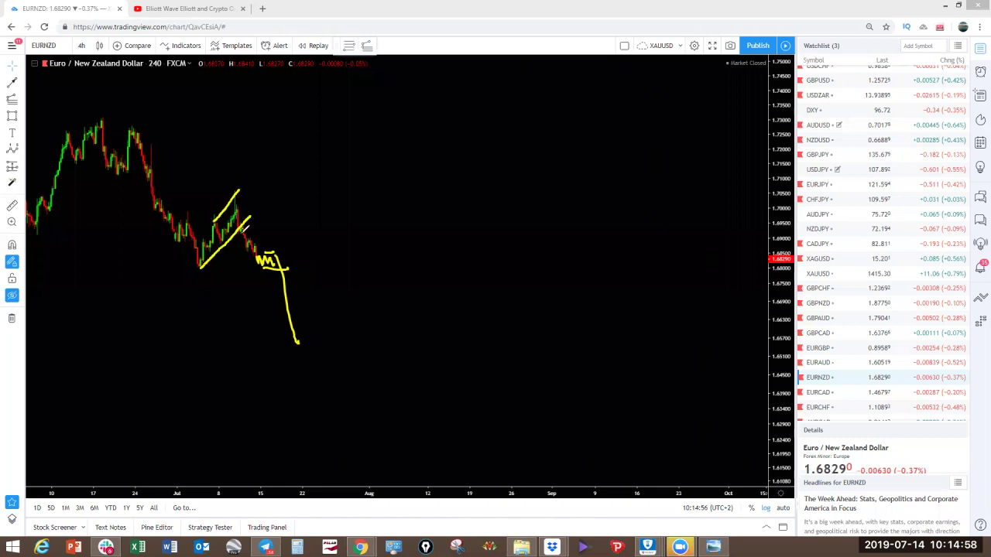
pyautogui.click(637, 45)
# Sketch in yellow EURNZD's first rise from the July low and a fall to about 1.67, and clear the sketch.
pyautogui.moveTo(340, 217); pyautogui.dragTo(649, 237)
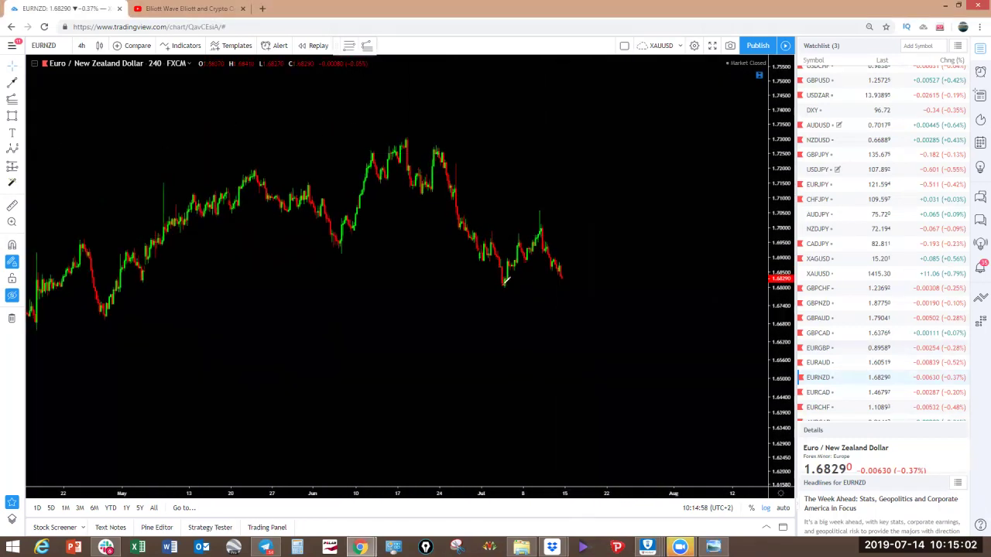
pyautogui.moveTo(504, 283); pyautogui.dragTo(516, 244)
pyautogui.moveTo(507, 282)
pyautogui.mouseDown()
pyautogui.moveTo(520, 242)
pyautogui.moveTo(547, 319)
pyautogui.mouseUp()
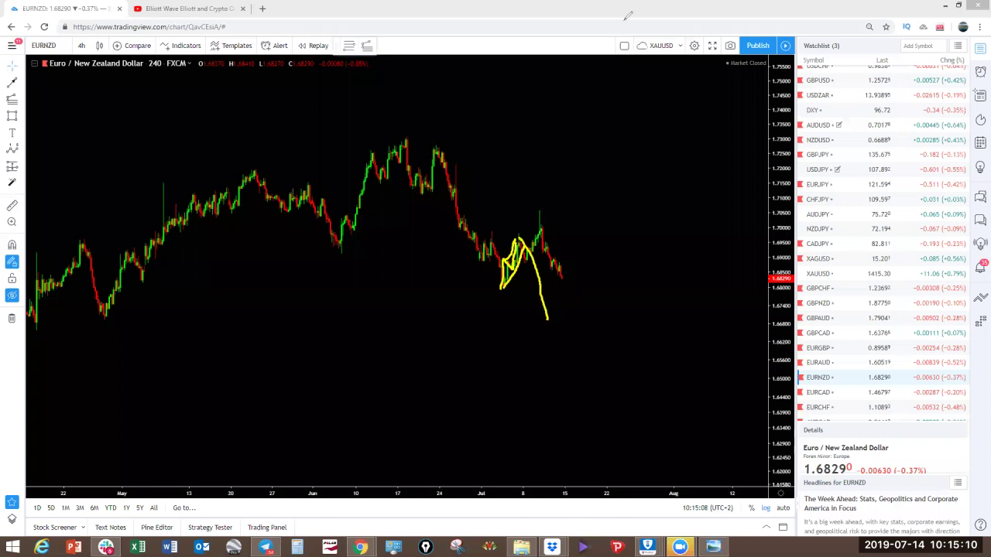
pyautogui.hotkey('ctrl', 'z')
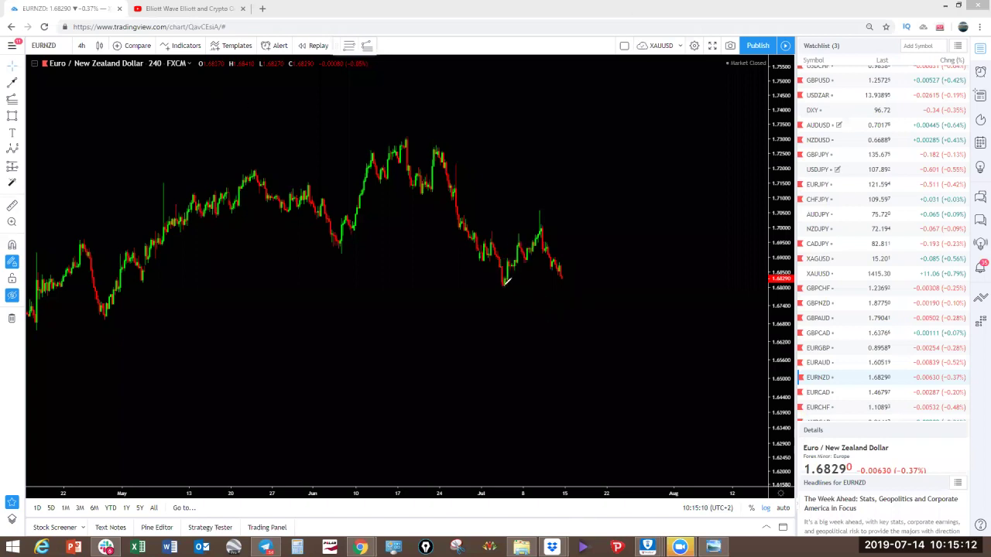
# Sketch in yellow EURNZD's three-swing rise from the July low and the rising channel lines around it.
pyautogui.moveTo(507, 280)
pyautogui.mouseDown()
pyautogui.moveTo(517, 235)
pyautogui.moveTo(533, 248)
pyautogui.moveTo(539, 212)
pyautogui.mouseUp()
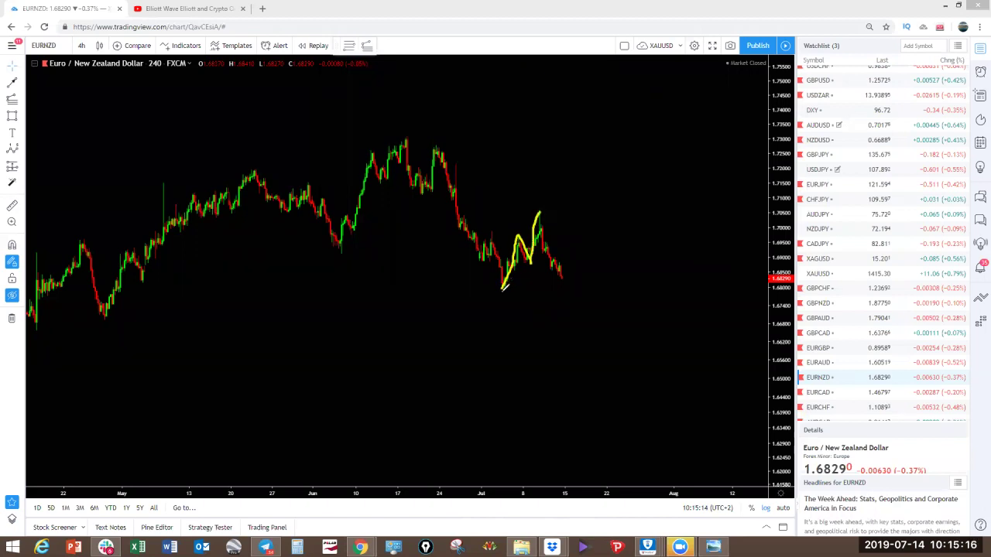
pyautogui.moveTo(505, 283)
pyautogui.mouseDown()
pyautogui.moveTo(559, 244)
pyautogui.moveTo(556, 205)
pyautogui.mouseUp()
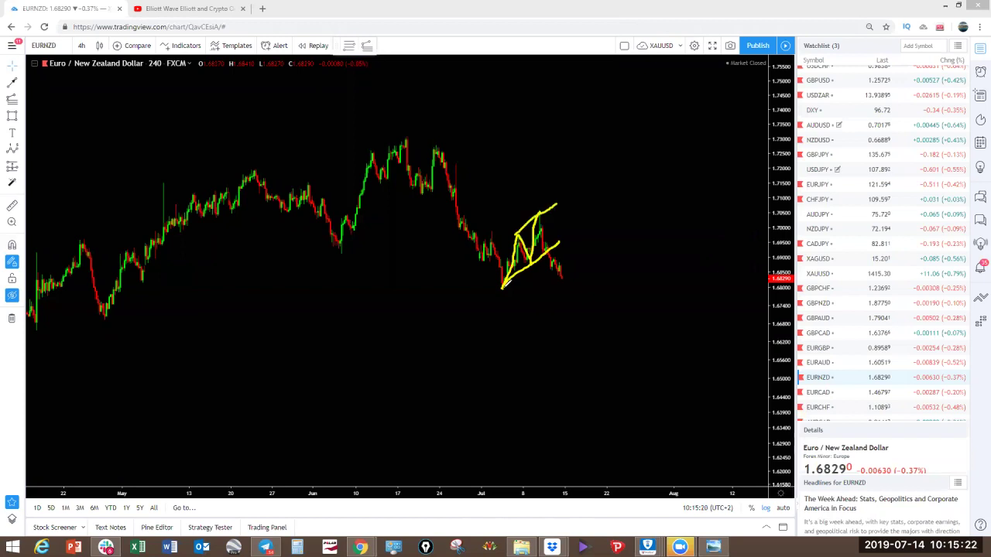
# Clear the sketch, sketch in yellow EURNZD's first rise from the July low and a fall to about 1.662, and undo the fall.
pyautogui.click(638, 28)
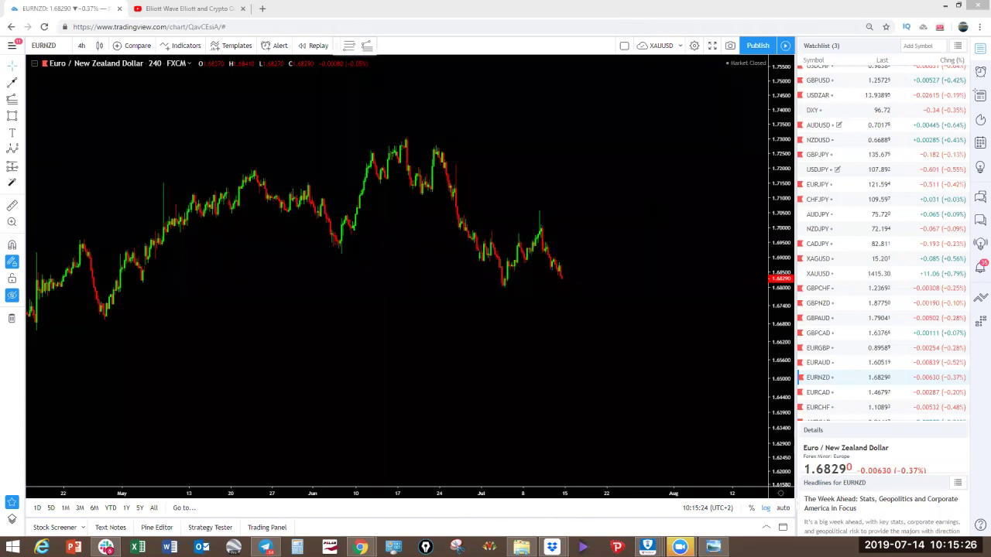
pyautogui.scroll(3, 624, 317)
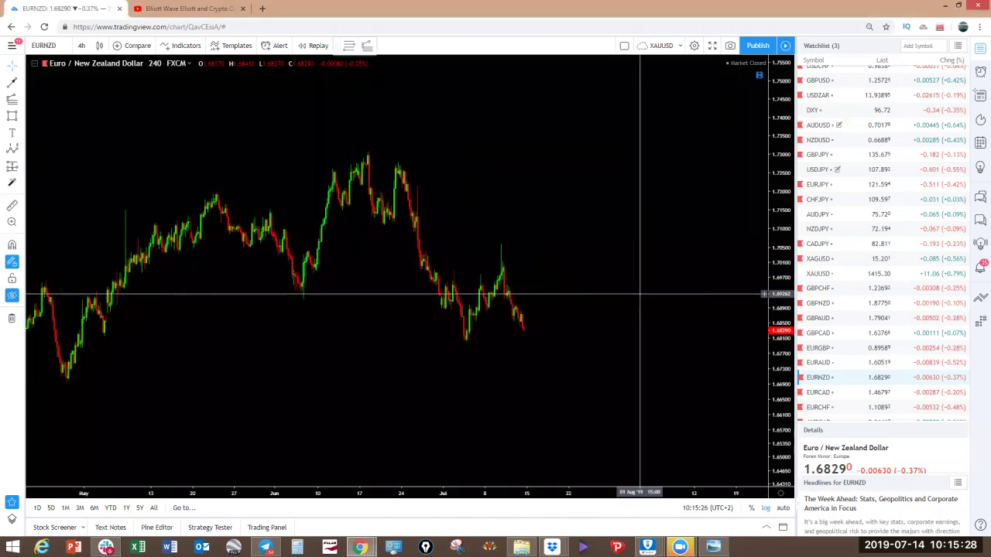
pyautogui.moveTo(511, 333); pyautogui.dragTo(629, 273)
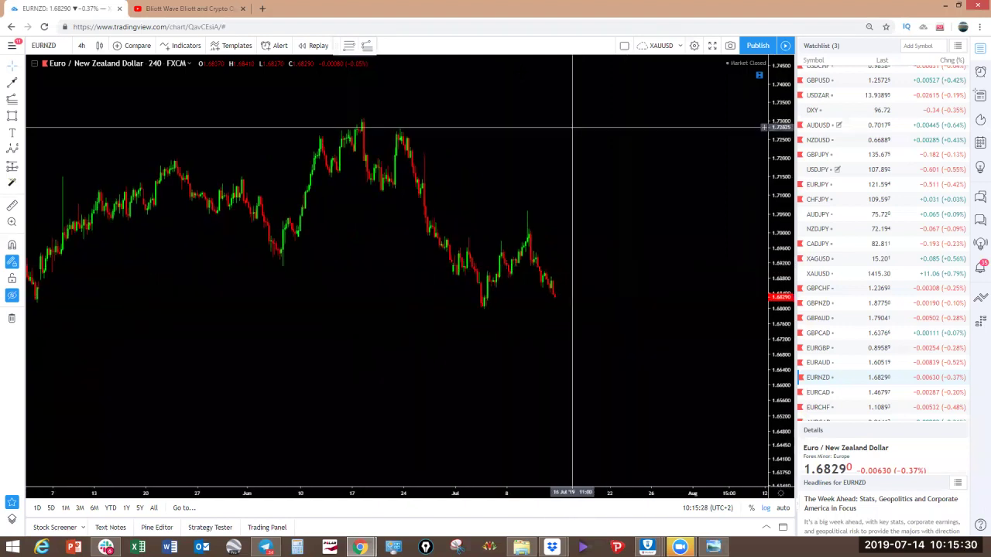
pyautogui.moveTo(484, 306)
pyautogui.mouseDown()
pyautogui.moveTo(496, 247)
pyautogui.moveTo(530, 380)
pyautogui.mouseUp()
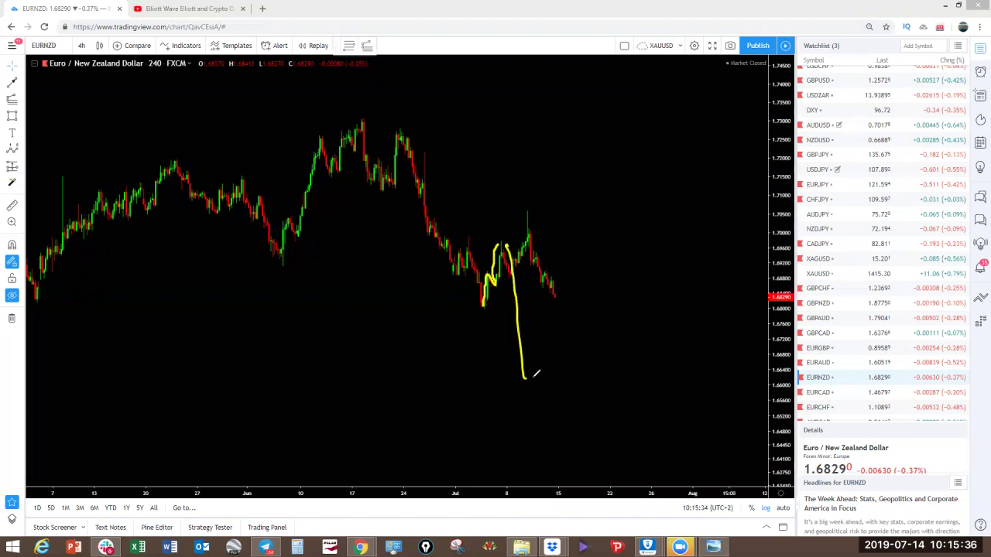
pyautogui.hotkey('ctrl', 'z')
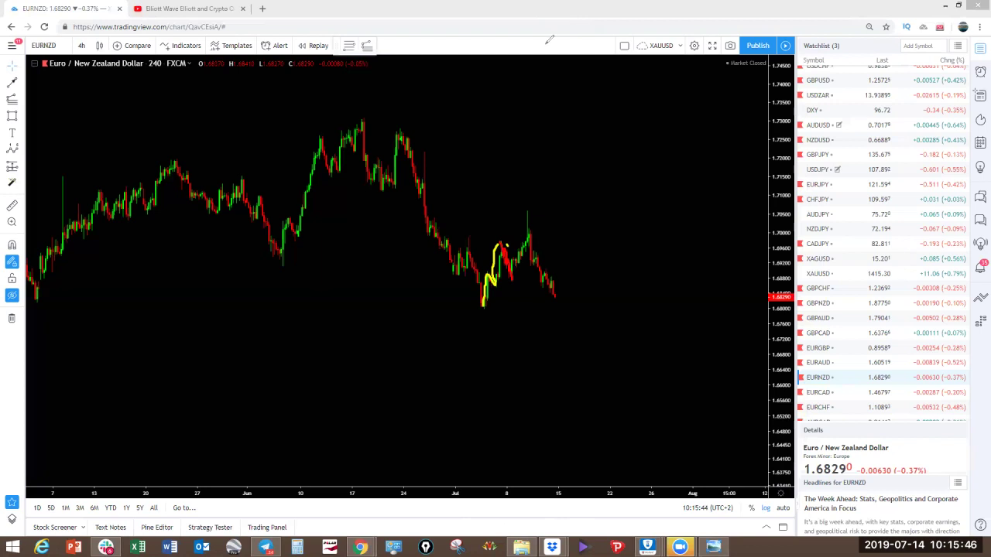
# Sketch in yellow EURNZD's second July rise, a fall to about 1.663 and the rising channel around both rises, and clear the sketch.
pyautogui.moveTo(516, 278); pyautogui.dragTo(517, 211)
pyautogui.moveTo(526, 210)
pyautogui.mouseDown()
pyautogui.moveTo(578, 374)
pyautogui.moveTo(586, 368)
pyautogui.mouseUp()
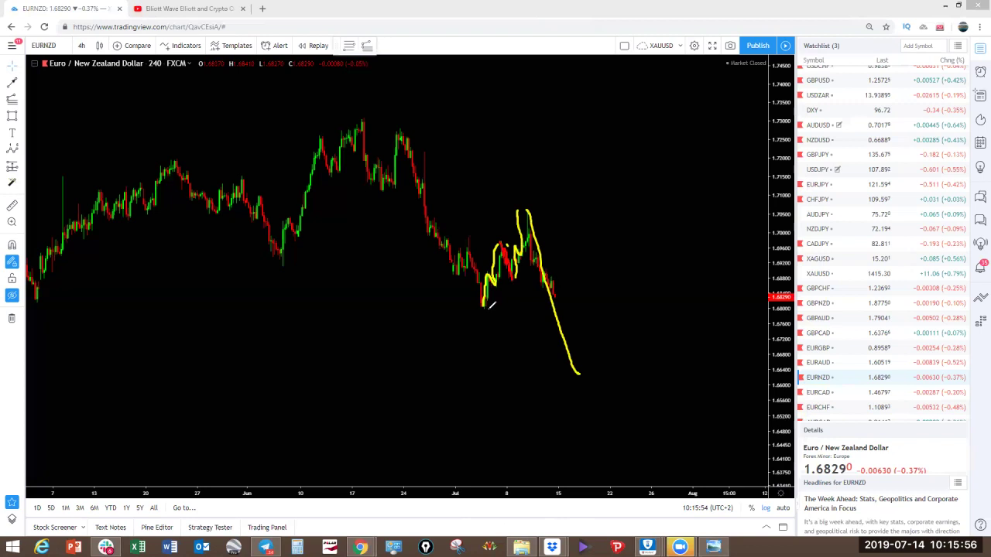
pyautogui.moveTo(485, 308)
pyautogui.mouseDown()
pyautogui.moveTo(540, 249)
pyautogui.moveTo(496, 239)
pyautogui.moveTo(534, 210)
pyautogui.mouseUp()
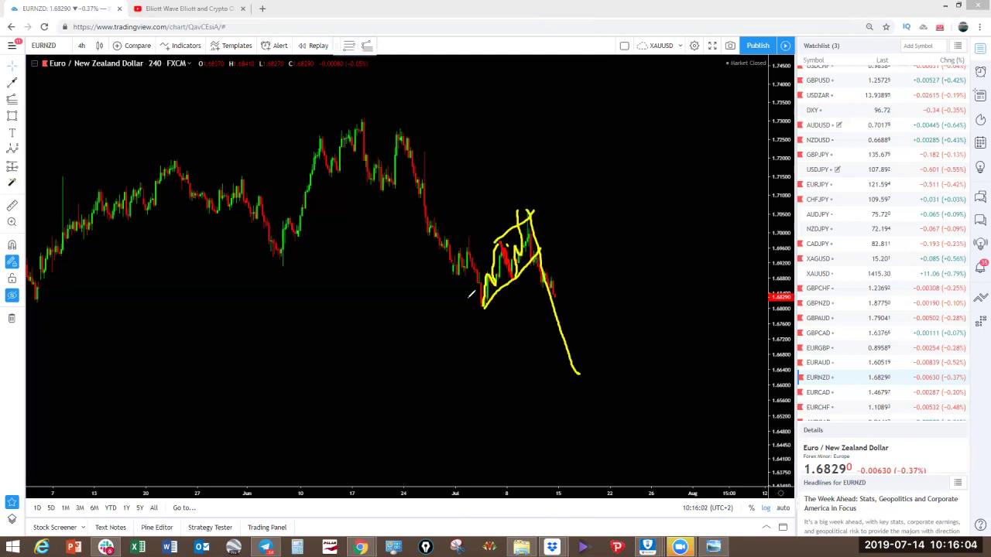
pyautogui.click(627, 42)
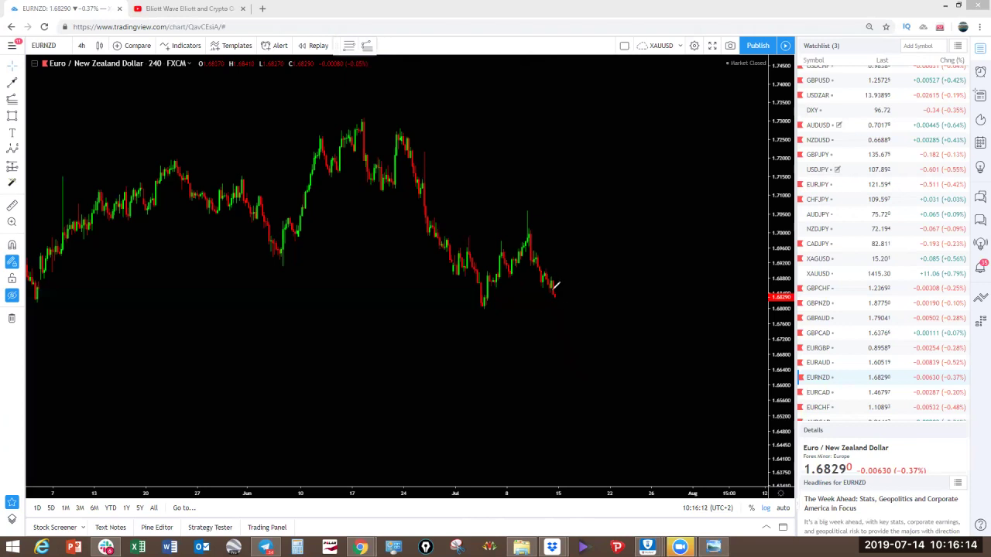
pyautogui.click(635, 7)
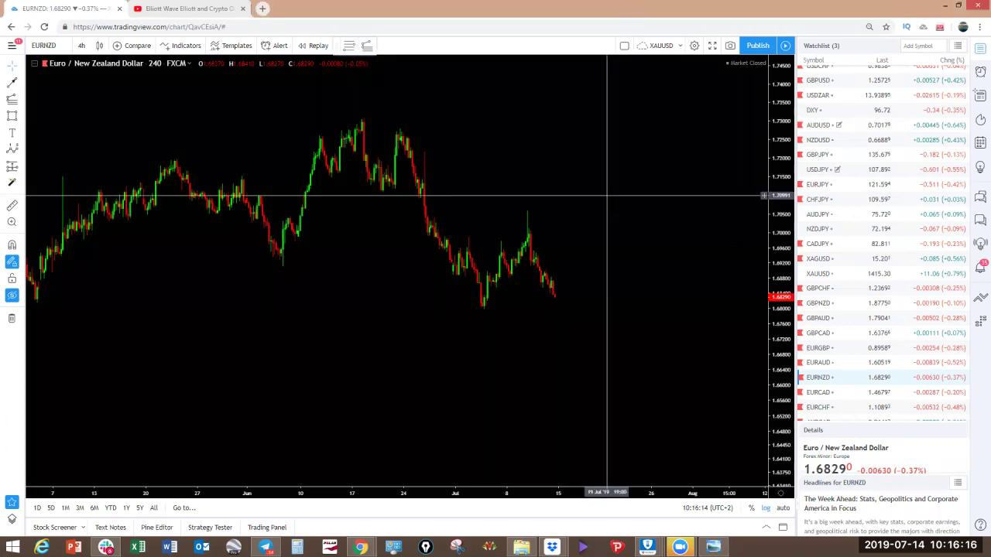
# Open the EURAUD chart, sketch in yellow a small consolidation at the latest price and a fall to about 1.592, and clear the sketch.
pyautogui.click(821, 363)
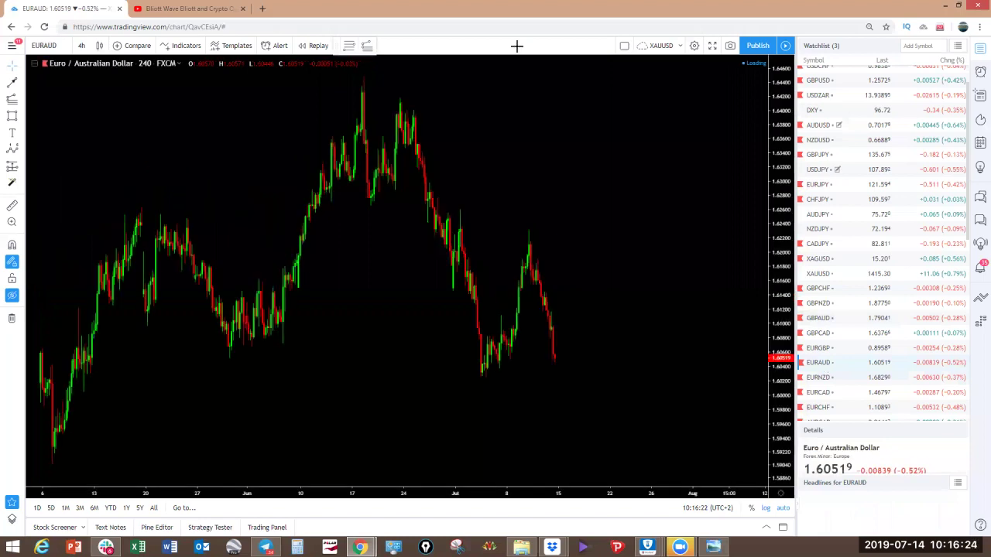
pyautogui.moveTo(556, 357); pyautogui.dragTo(588, 449)
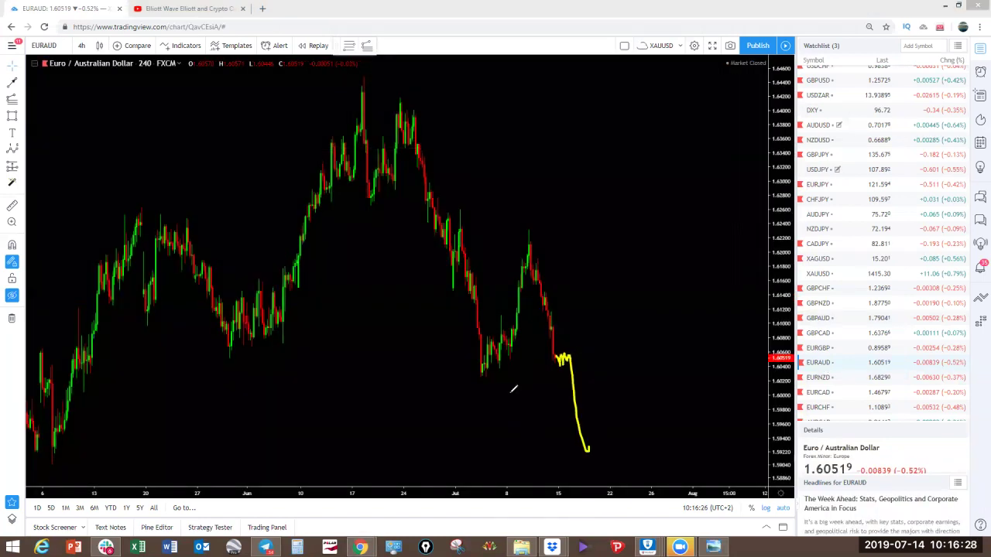
pyautogui.moveTo(502, 369)
pyautogui.mouseDown()
pyautogui.moveTo(516, 352)
pyautogui.moveTo(500, 319)
pyautogui.mouseUp()
pyautogui.press('Escape')
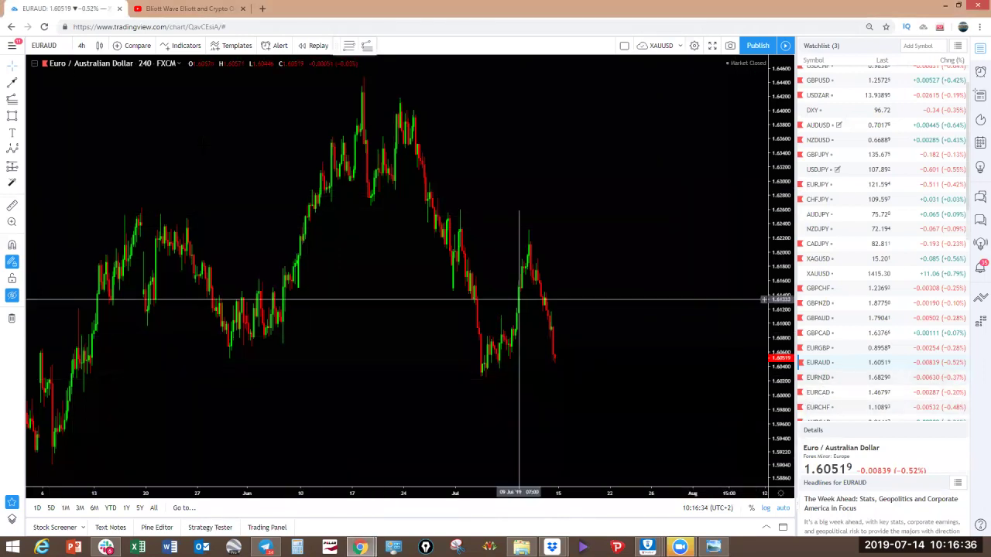
# Switch EURAUD to the 1-day interval, sketch in yellow its fall from the June high and the July bounce, and clear the sketch.
pyautogui.click(82, 45)
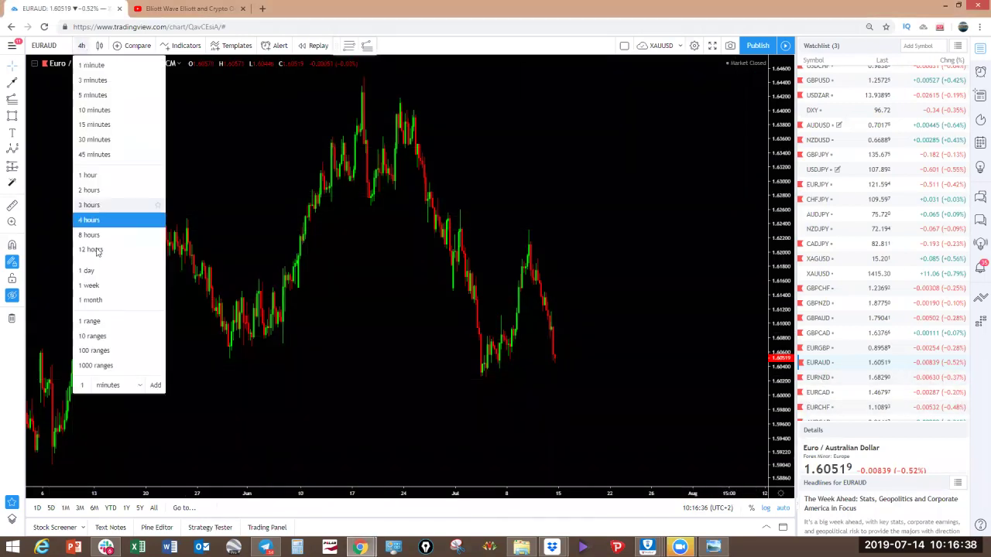
pyautogui.click(96, 274)
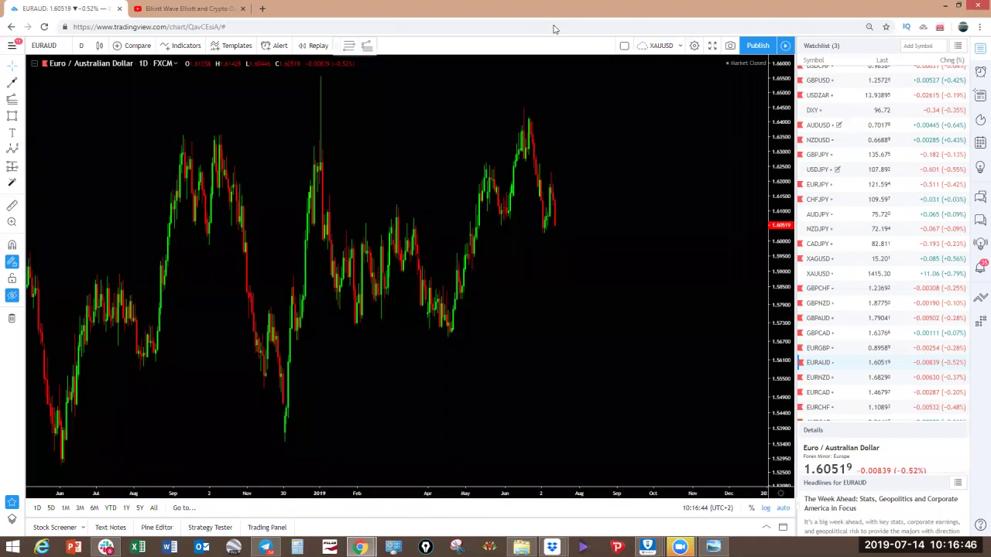
pyautogui.moveTo(527, 110)
pyautogui.mouseDown()
pyautogui.moveTo(542, 233)
pyautogui.moveTo(546, 194)
pyautogui.mouseUp()
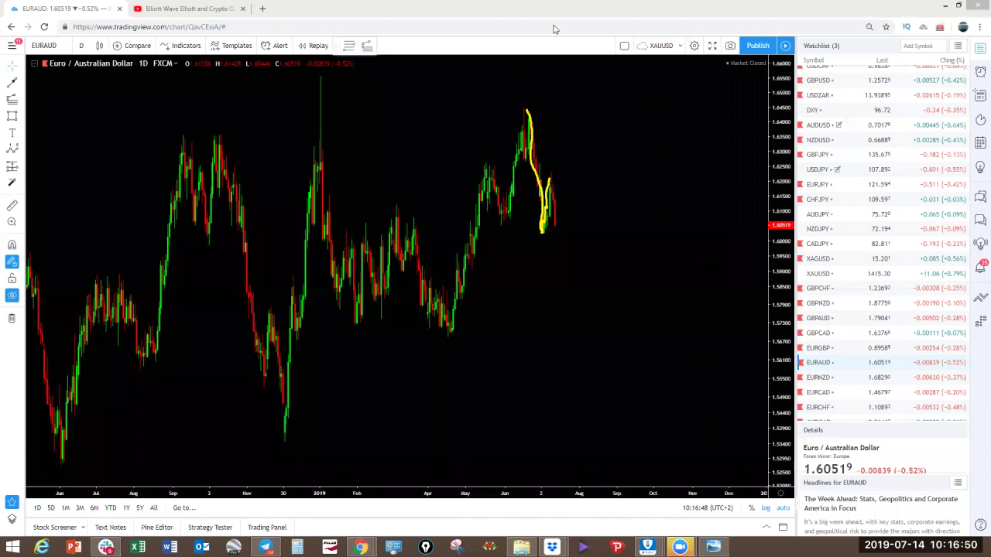
pyautogui.click(627, 40)
pyautogui.moveTo(484, 158); pyautogui.dragTo(506, 219)
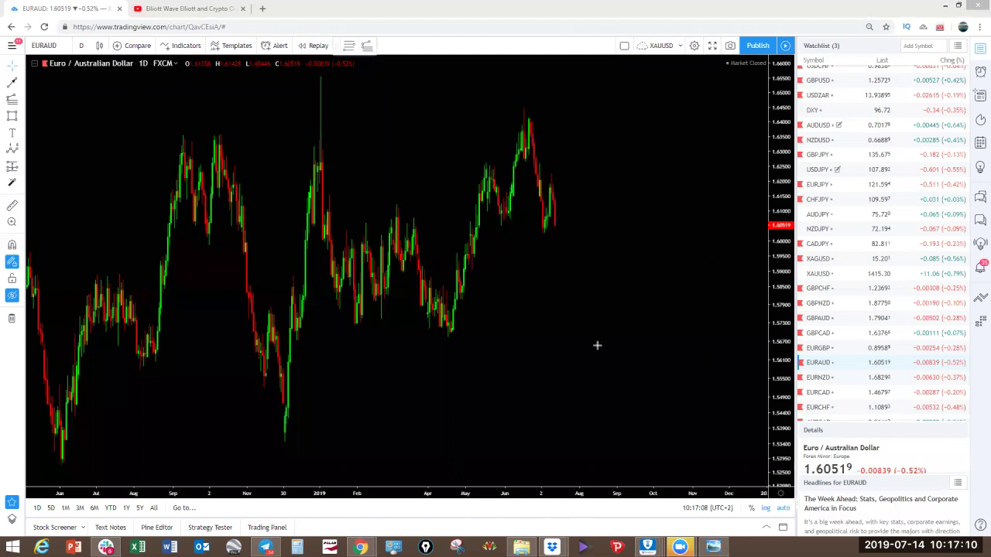
pyautogui.moveTo(552, 226)
pyautogui.mouseDown()
pyautogui.moveTo(565, 225)
pyautogui.moveTo(594, 295)
pyautogui.mouseUp()
# Open the EURCAD daily chart and sketch in yellow two converging lines around the March to June 2019 consolidation.
pyautogui.click(824, 395)
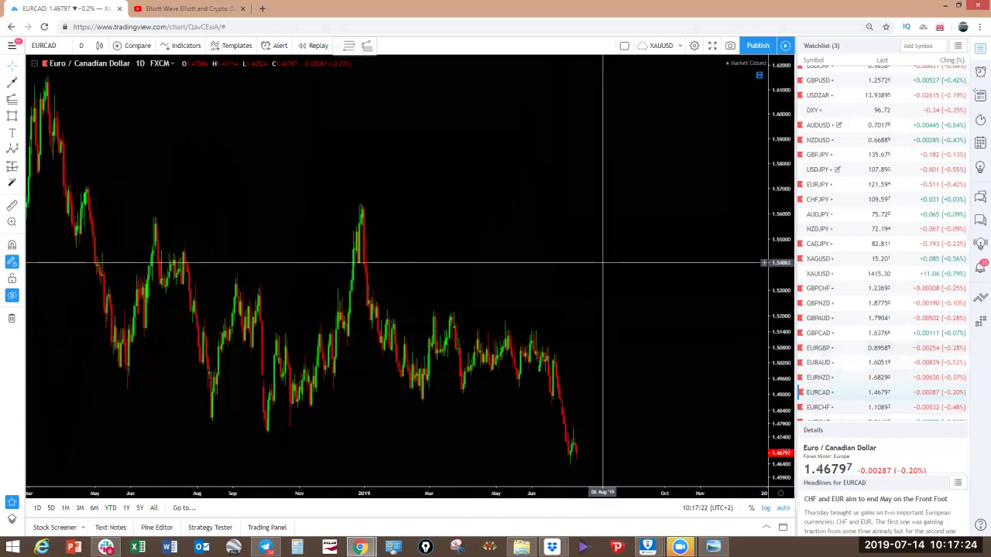
pyautogui.scroll(-1, 598, 248)
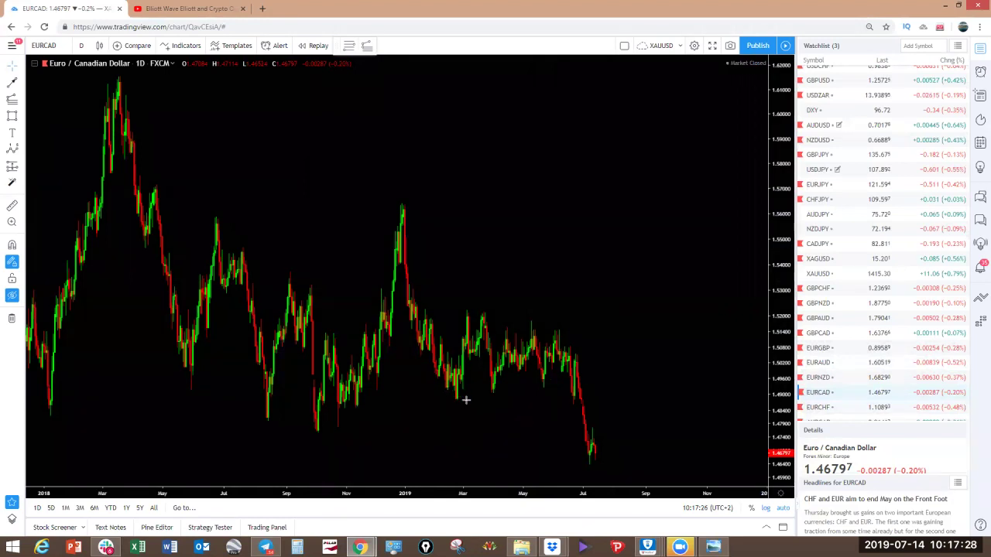
pyautogui.moveTo(458, 401); pyautogui.dragTo(578, 383)
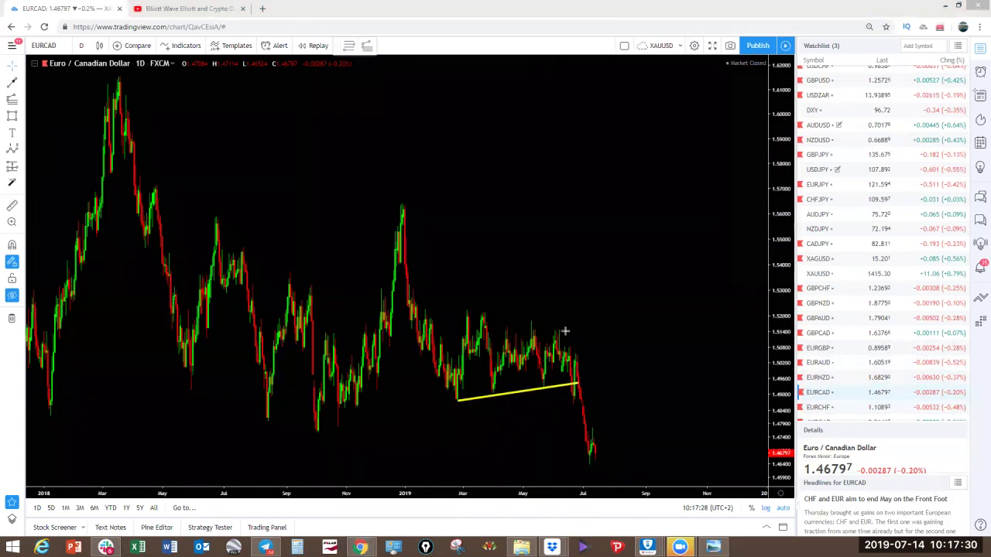
pyautogui.moveTo(565, 332); pyautogui.dragTo(462, 306)
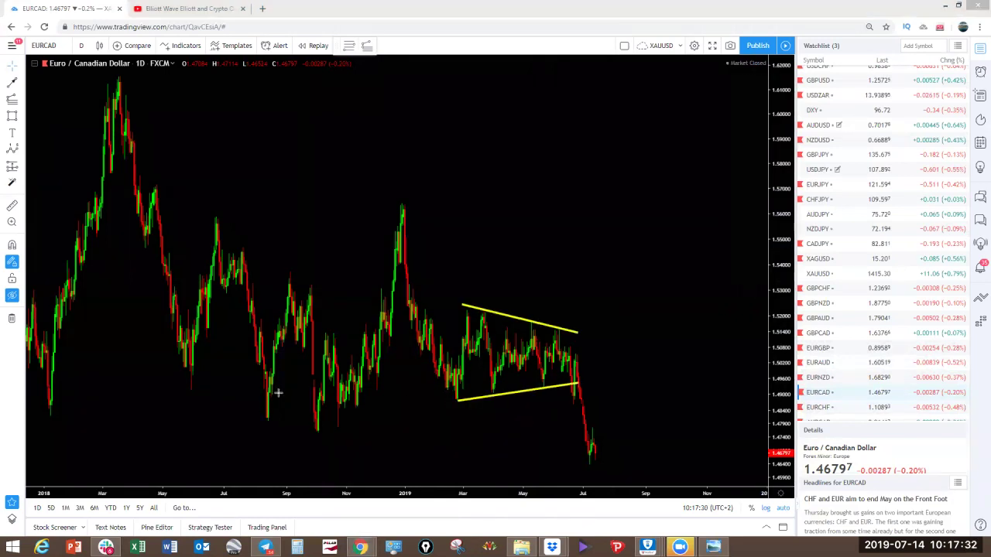
# Show the hidden Elliott Wave drawings on EURCAD with the 2017 to 2019 swings in view, and clear the yellow sketch lines.
pyautogui.click(12, 296)
pyautogui.moveTo(471, 287); pyautogui.dragTo(477, 286)
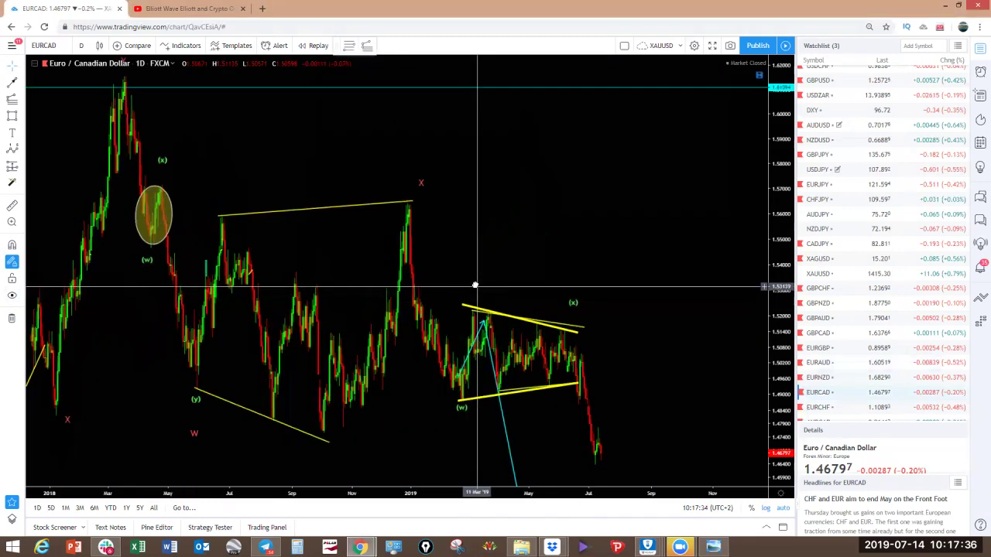
pyautogui.moveTo(785, 286); pyautogui.dragTo(785, 309)
pyautogui.moveTo(647, 322); pyautogui.dragTo(629, 245)
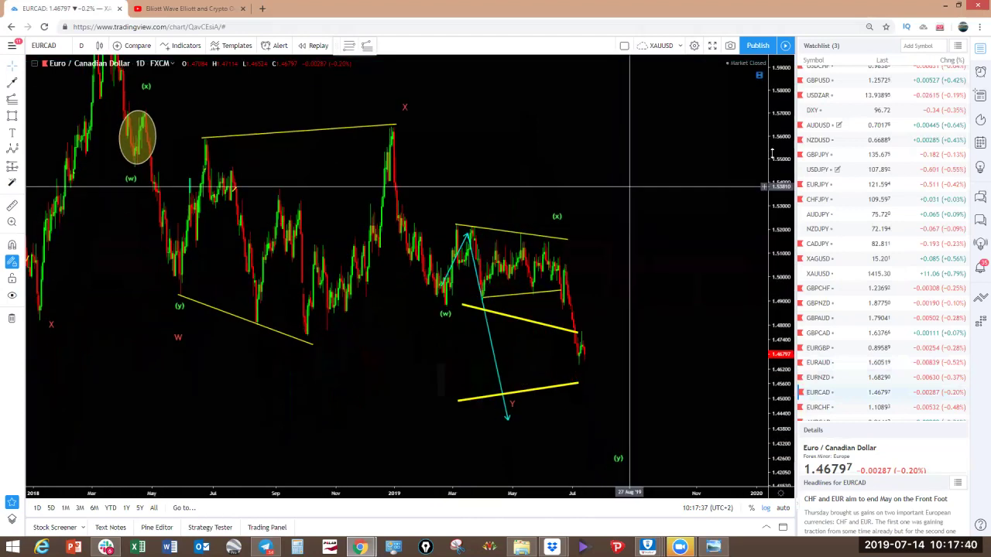
pyautogui.scroll(-4, 775, 163)
pyautogui.moveTo(774, 254); pyautogui.dragTo(776, 322)
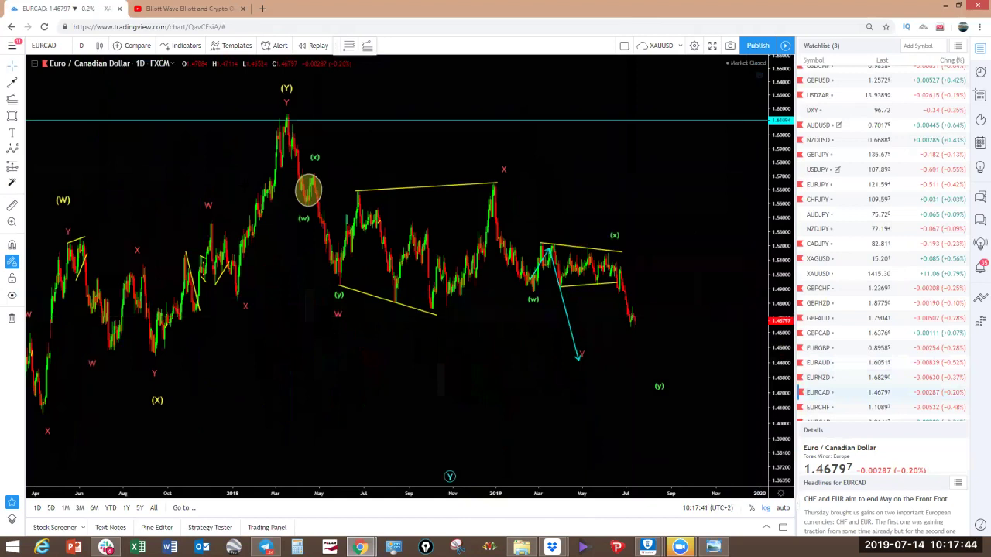
# Delete the yellow ellipse around the first (w)-(x) swing after the 2018 high on EURCAD.
pyautogui.click(301, 179)
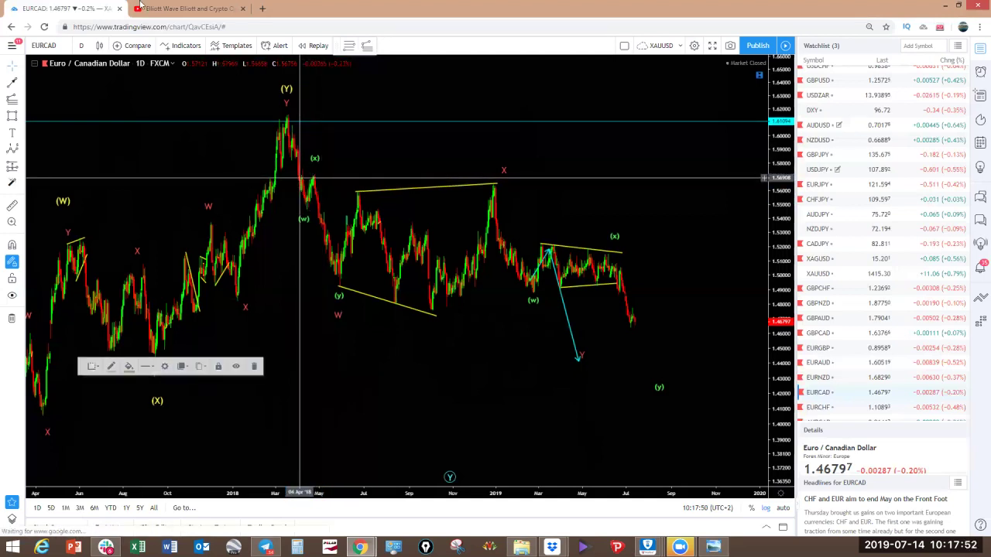
pyautogui.press('Delete')
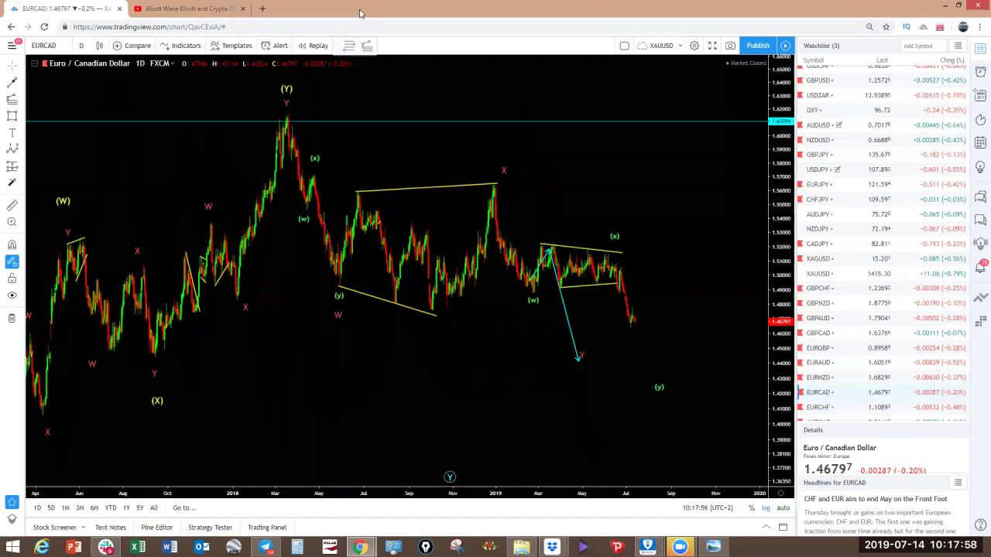
pyautogui.click(200, 148)
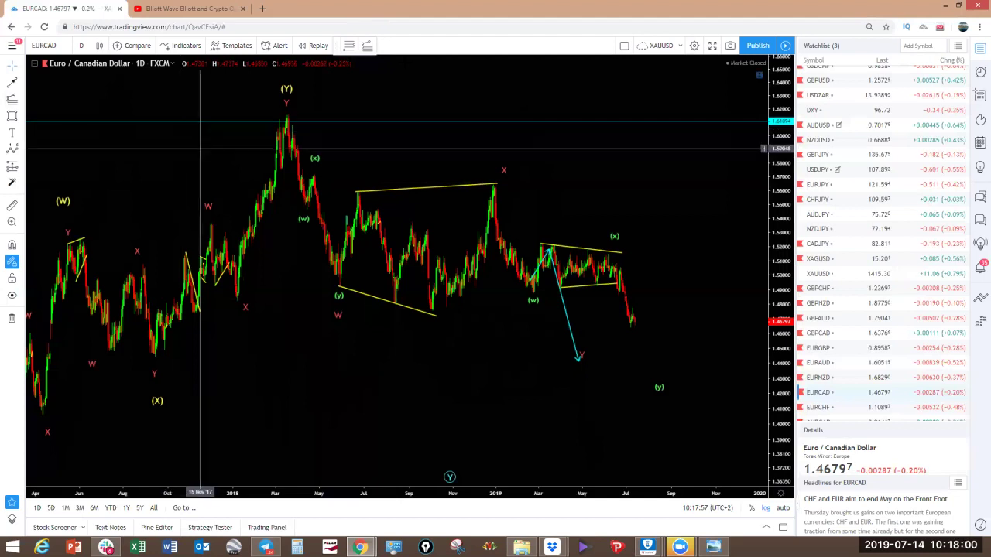
# Sketch in yellow EURCAD's swings from the 2018 (Y) high through W and X to the 2019 (w) low, a bounce and a fall to about 1.435.
pyautogui.moveTo(285, 116); pyautogui.dragTo(309, 204)
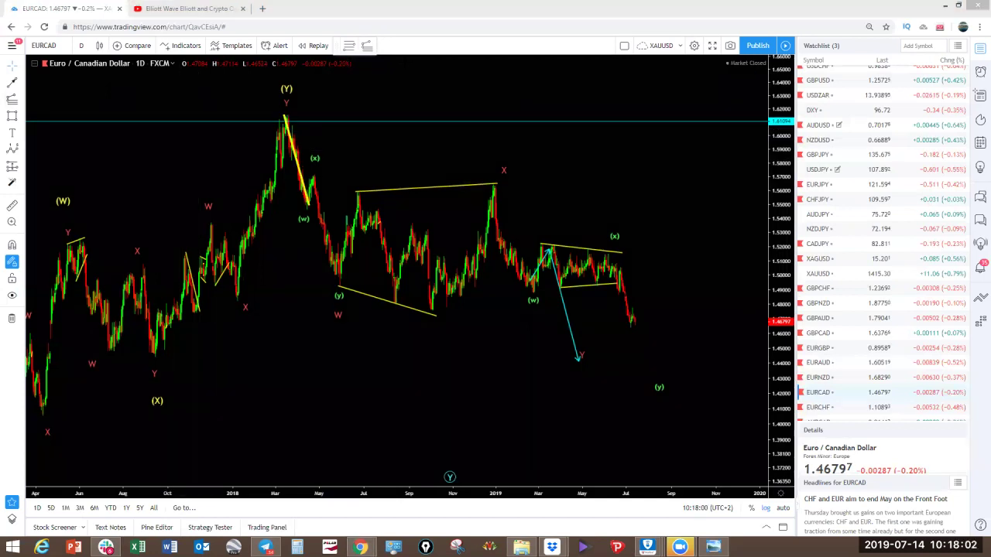
pyautogui.hotkey('ctrl', 'z')
pyautogui.click(305, 207)
pyautogui.click(313, 174)
pyautogui.click(339, 285)
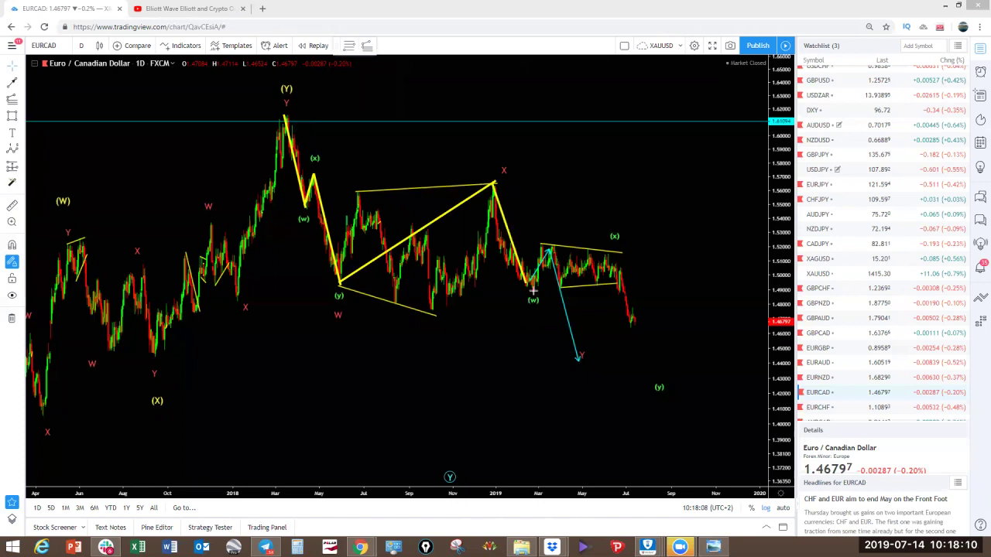
pyautogui.click(534, 291)
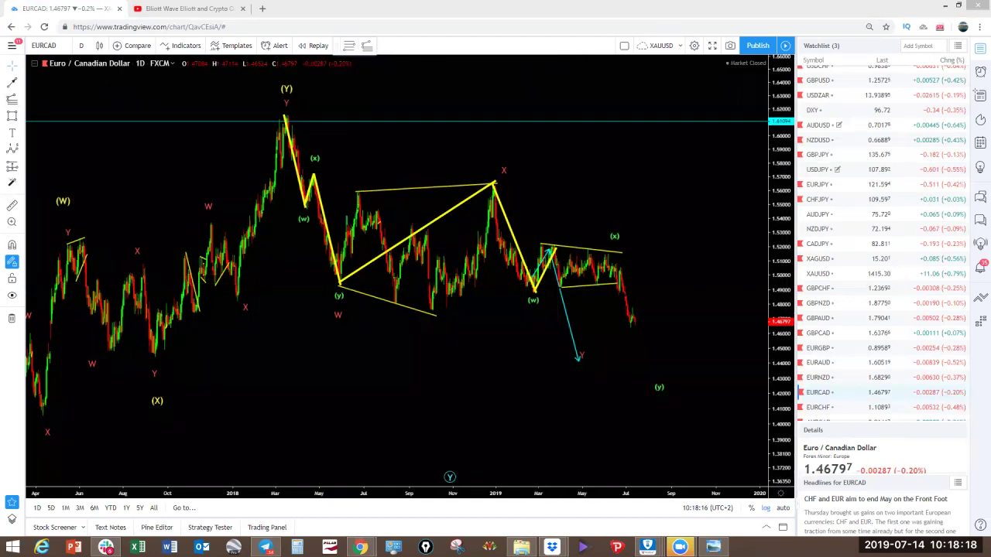
pyautogui.click(588, 372)
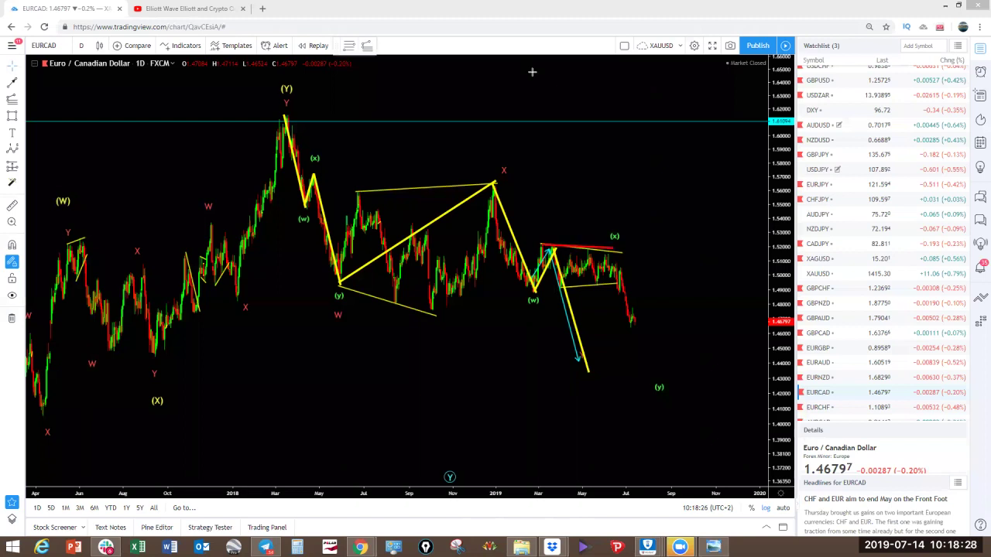
# Sketch the lower red line of EURCAD's 2019 triangle and a yellow fall from its end to about 1.42, and clear the sketch.
pyautogui.moveTo(537, 289); pyautogui.dragTo(618, 284)
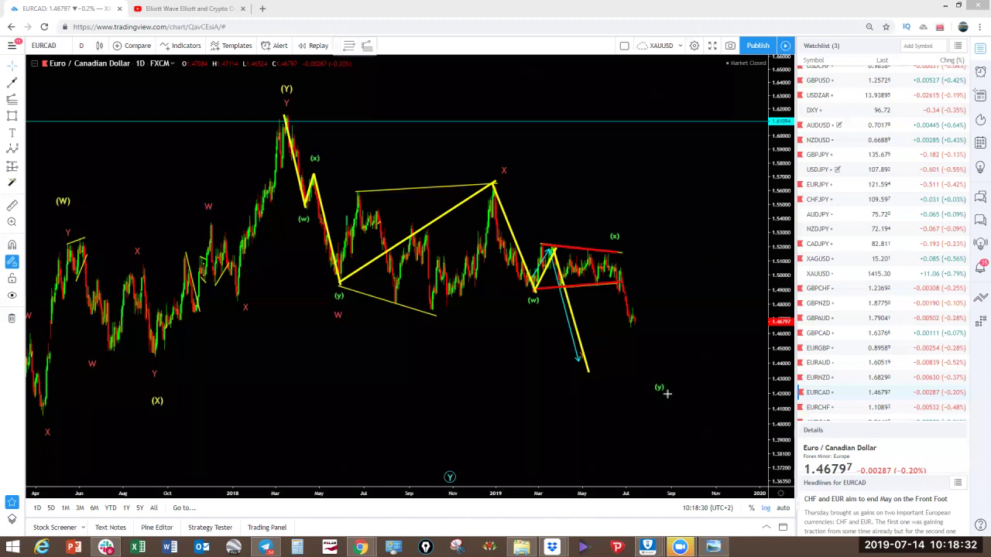
pyautogui.moveTo(667, 393); pyautogui.dragTo(619, 254)
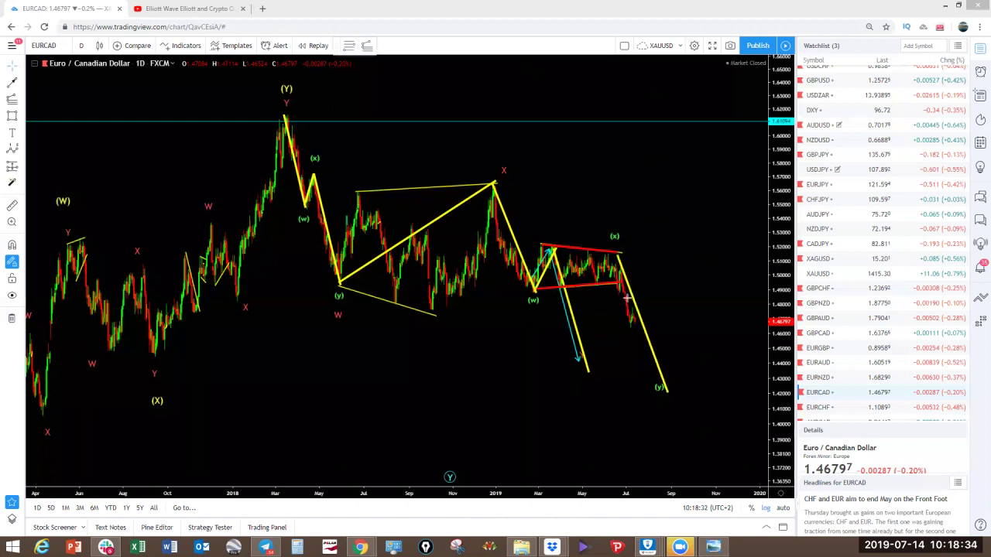
pyautogui.click(628, 47)
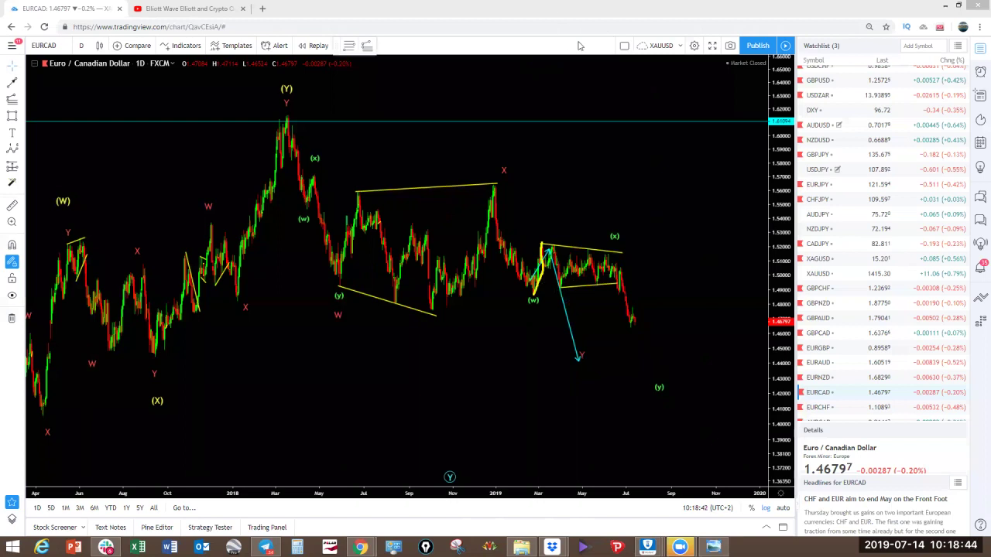
# Sketch in yellow and red the swings inside EURCAD's 2019 triangle, a spike to about 1.53 and a fall to about 1.453.
pyautogui.moveTo(565, 285); pyautogui.dragTo(590, 273)
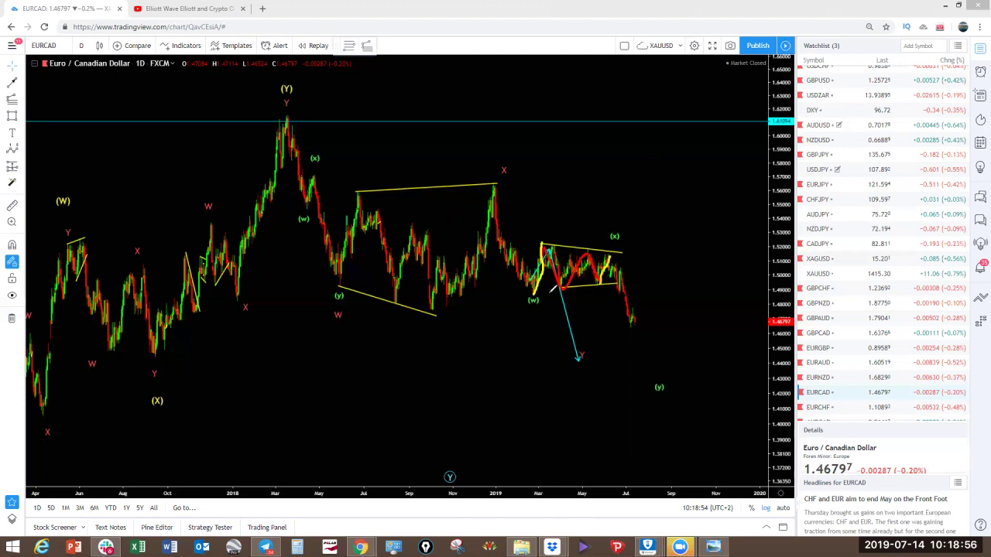
pyautogui.moveTo(544, 245); pyautogui.dragTo(592, 272)
pyautogui.hotkey('ctrl', 'z')
pyautogui.hotkey('ctrl', 'z')
pyautogui.moveTo(601, 283)
pyautogui.mouseDown()
pyautogui.moveTo(614, 232)
pyautogui.moveTo(645, 339)
pyautogui.mouseUp()
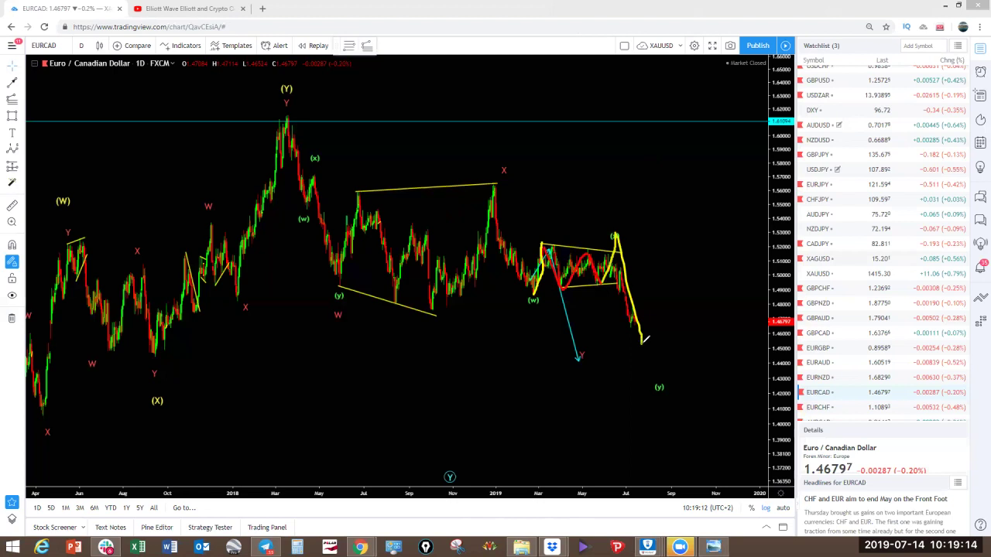
# Sketch in yellow EURCAD's retest of the 2019 triangle's lower line and falls to about 1.43 and 1.454, and clear the sketches.
pyautogui.hotkey('ctrl', 'shift', '7')
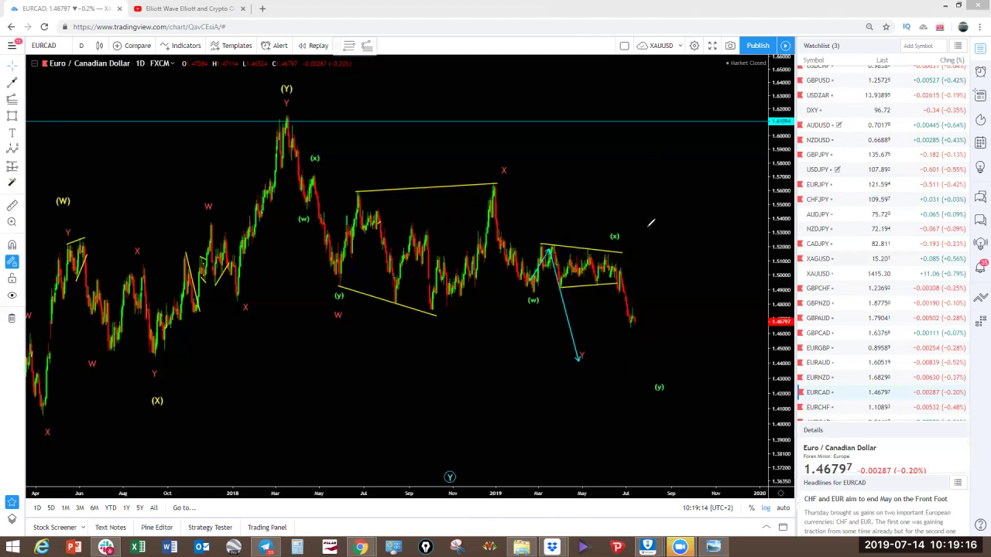
pyautogui.moveTo(619, 284)
pyautogui.mouseDown()
pyautogui.moveTo(627, 280)
pyautogui.moveTo(650, 377)
pyautogui.mouseUp()
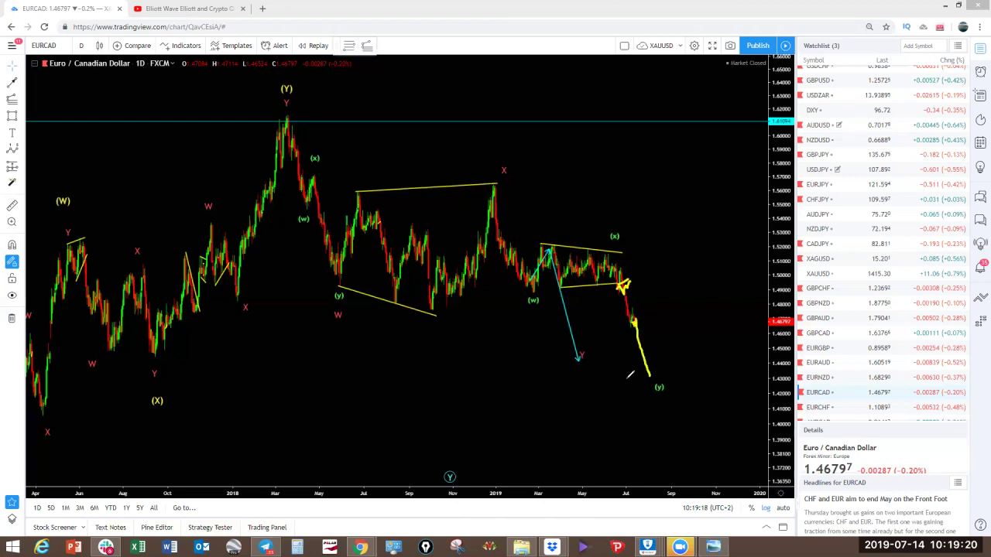
pyautogui.moveTo(568, 357); pyautogui.dragTo(670, 330)
pyautogui.click(641, 47)
pyautogui.moveTo(633, 316); pyautogui.dragTo(648, 343)
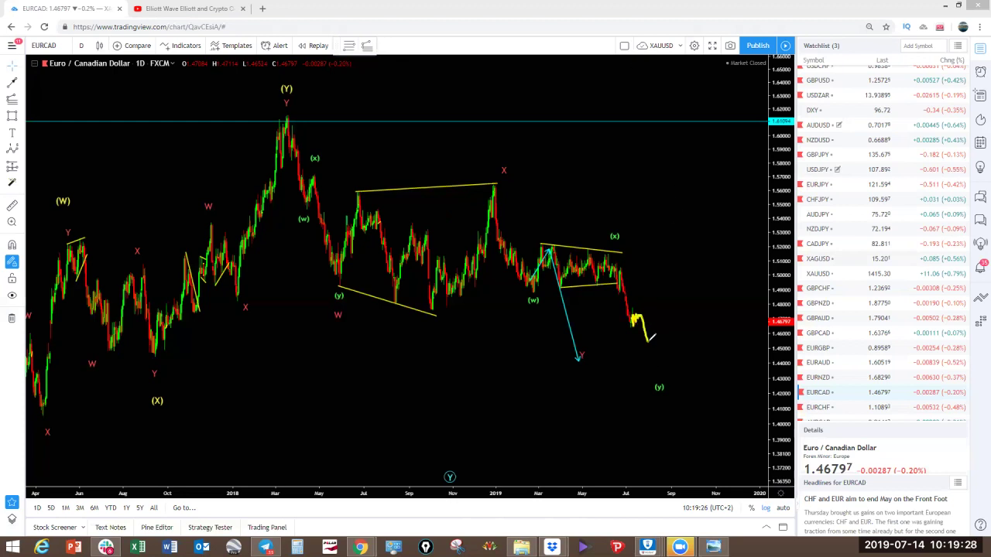
pyautogui.hotkey('ctrl', 'z')
pyautogui.hotkey('ctrl', 'z')
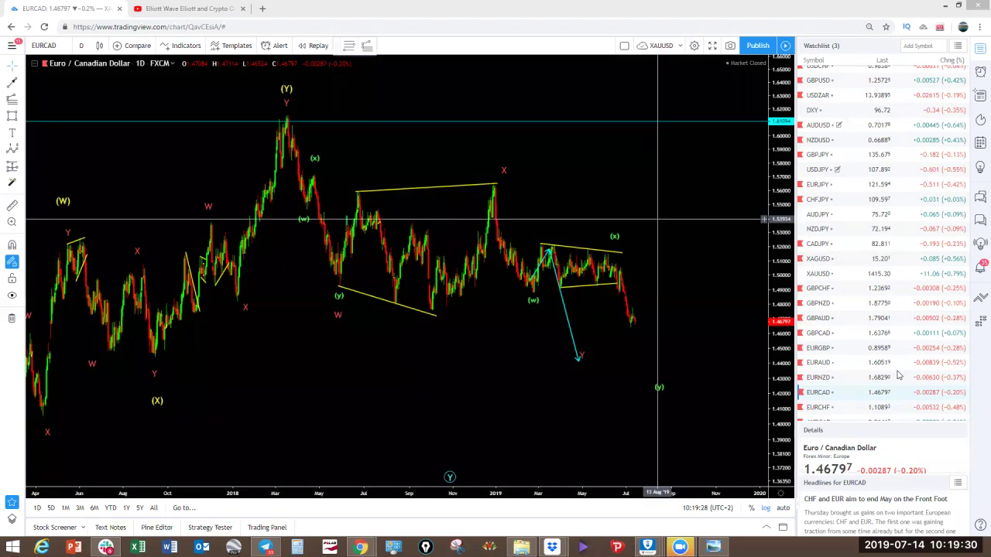
# Hide all drawings on the EURCHF chart and sketch in yellow its three swings from the September 2018 low to the 2019 high.
pyautogui.click(817, 409)
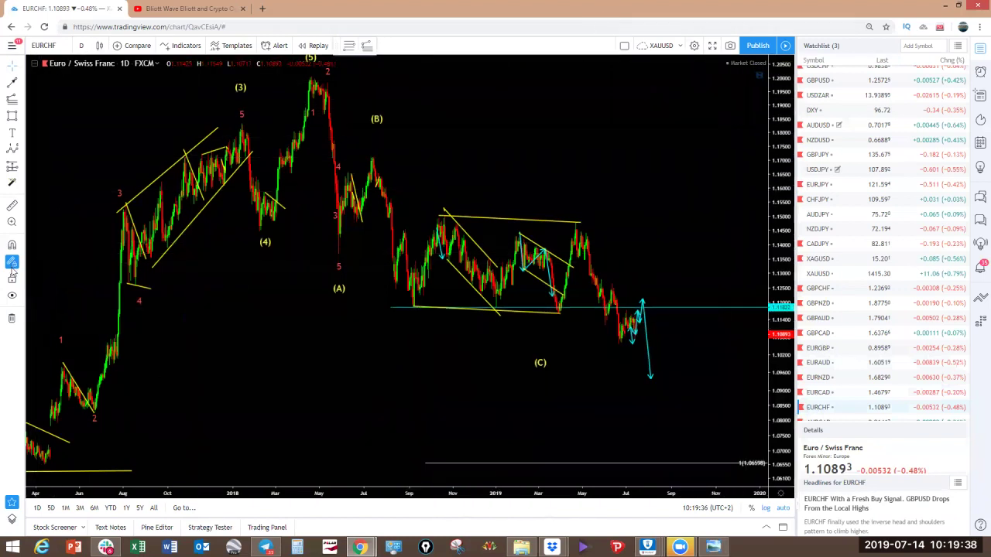
pyautogui.click(11, 295)
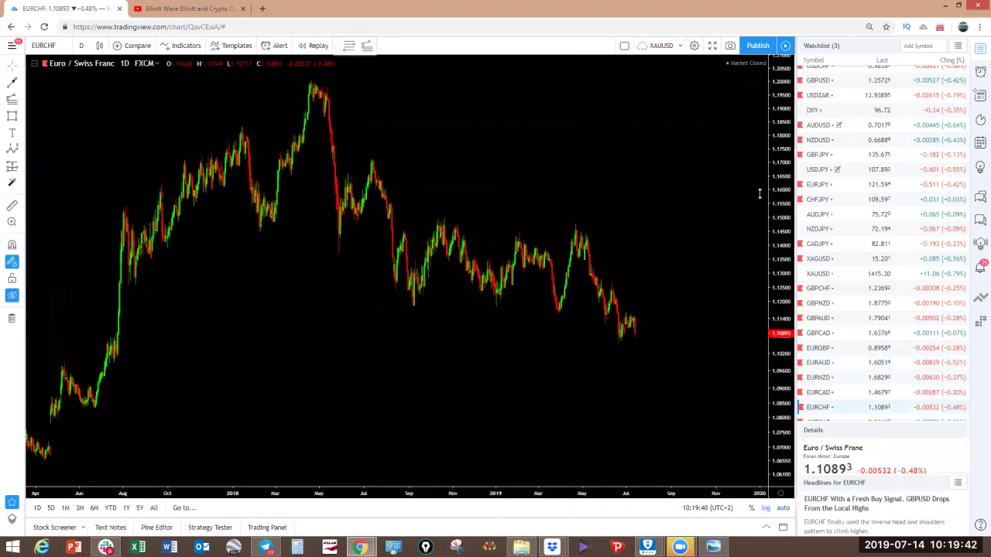
pyautogui.moveTo(686, 186); pyautogui.dragTo(609, 227)
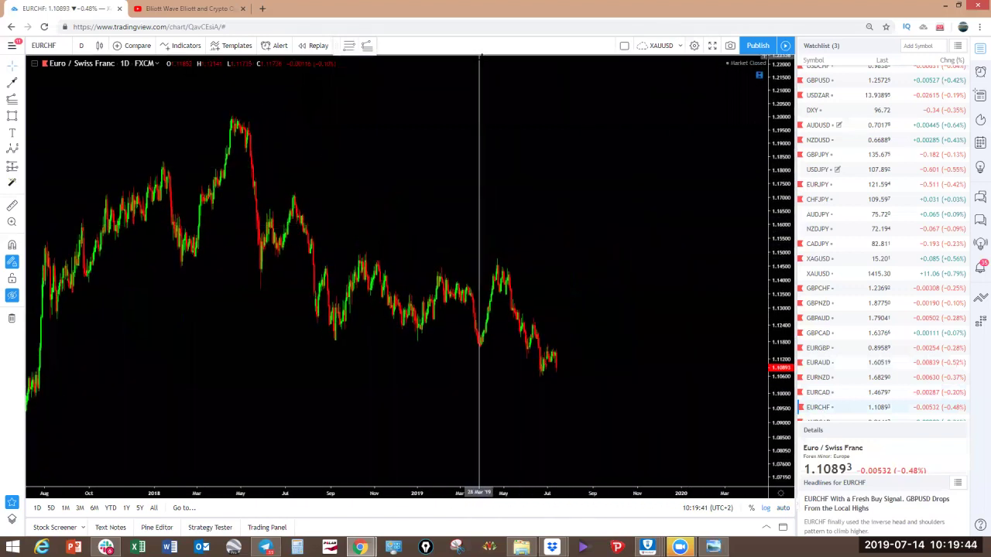
pyautogui.moveTo(334, 336)
pyautogui.mouseDown()
pyautogui.moveTo(367, 241)
pyautogui.moveTo(478, 344)
pyautogui.moveTo(496, 257)
pyautogui.mouseUp()
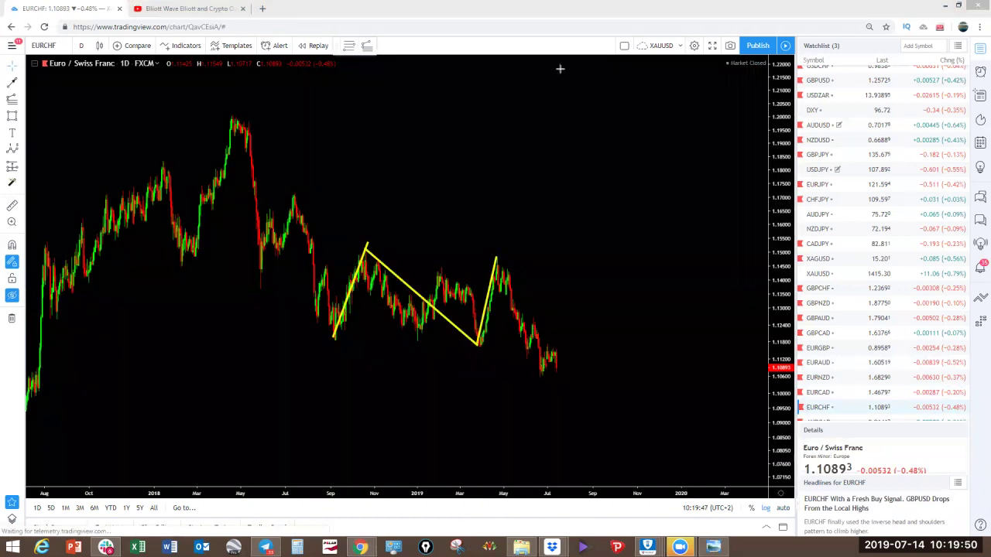
# Clear the sketch and split the layout into two side-by-side charts, bringing EURCHF's 2018 price history into view.
pyautogui.click(624, 46)
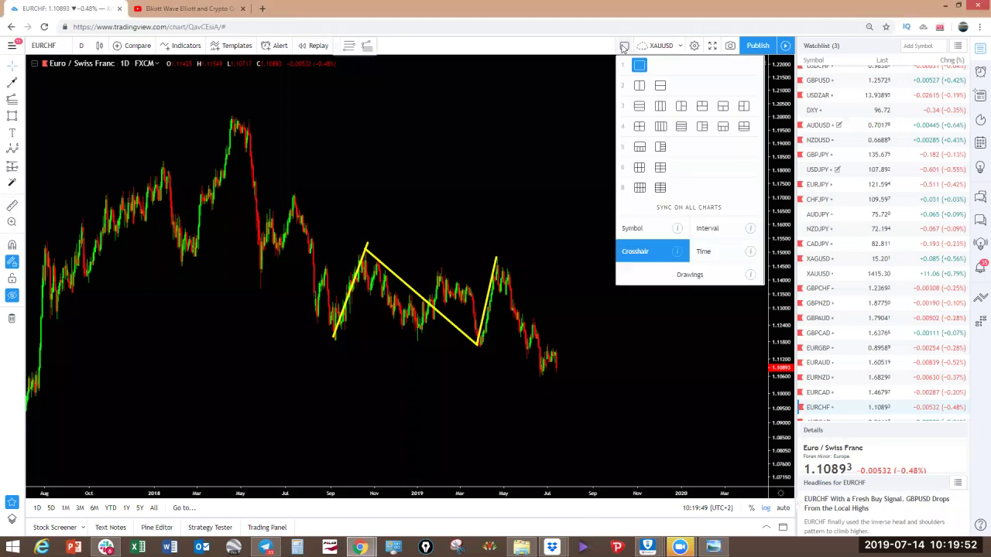
pyautogui.click(648, 86)
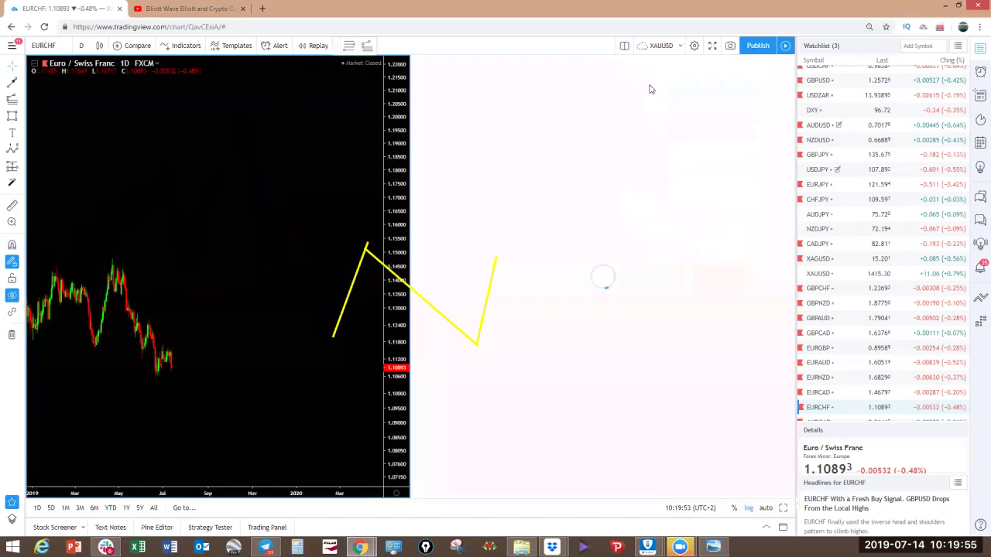
pyautogui.click(645, 12)
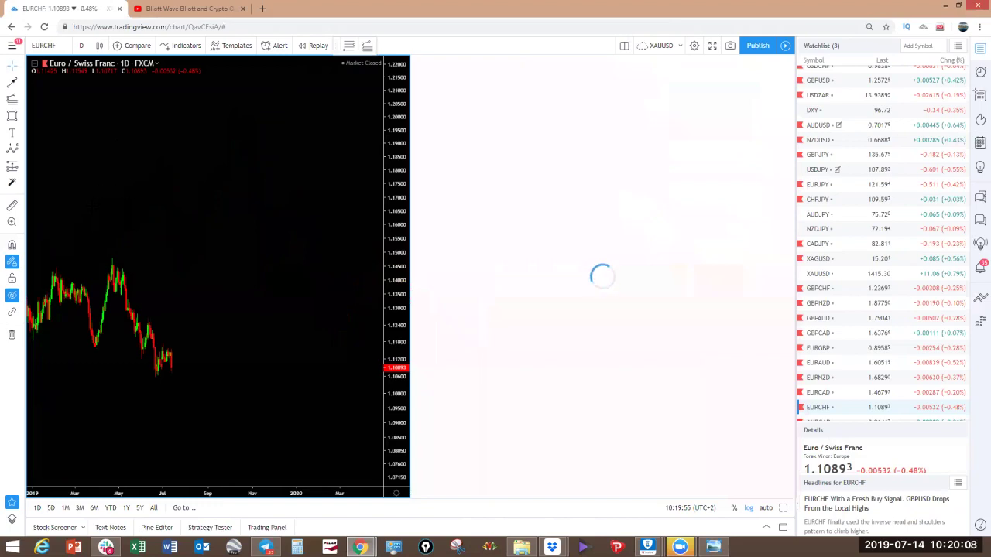
pyautogui.rightClick(133, 140)
pyautogui.moveTo(150, 140); pyautogui.dragTo(326, 142)
pyautogui.moveTo(223, 140); pyautogui.dragTo(299, 162)
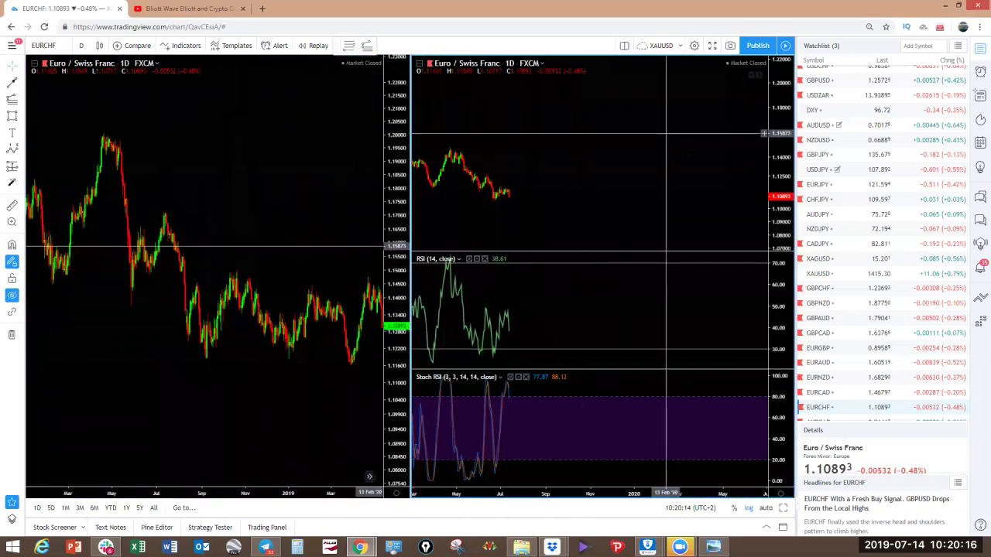
# Load EURNZD in the second chart and fit its price history from September 2018 to July 2019 into view.
pyautogui.click(825, 379)
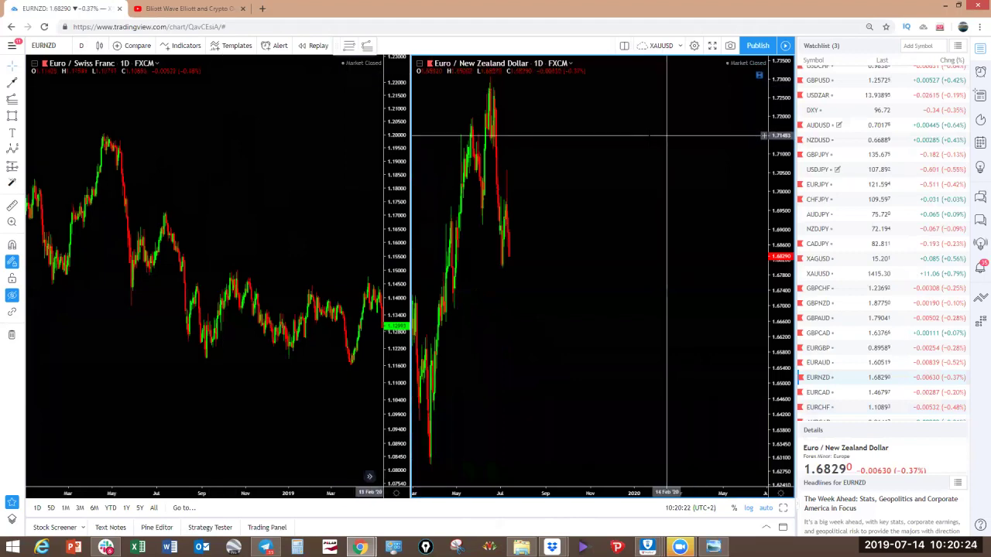
pyautogui.scroll(-4, 675, 301)
pyautogui.moveTo(785, 247); pyautogui.dragTo(790, 386)
pyautogui.moveTo(594, 383); pyautogui.dragTo(672, 384)
pyautogui.scroll(4, 667, 388)
pyautogui.scroll(1, 668, 387)
pyautogui.moveTo(617, 413); pyautogui.dragTo(706, 443)
pyautogui.moveTo(676, 409)
pyautogui.mouseDown()
pyautogui.moveTo(659, 411)
pyautogui.moveTo(662, 401)
pyautogui.mouseUp()
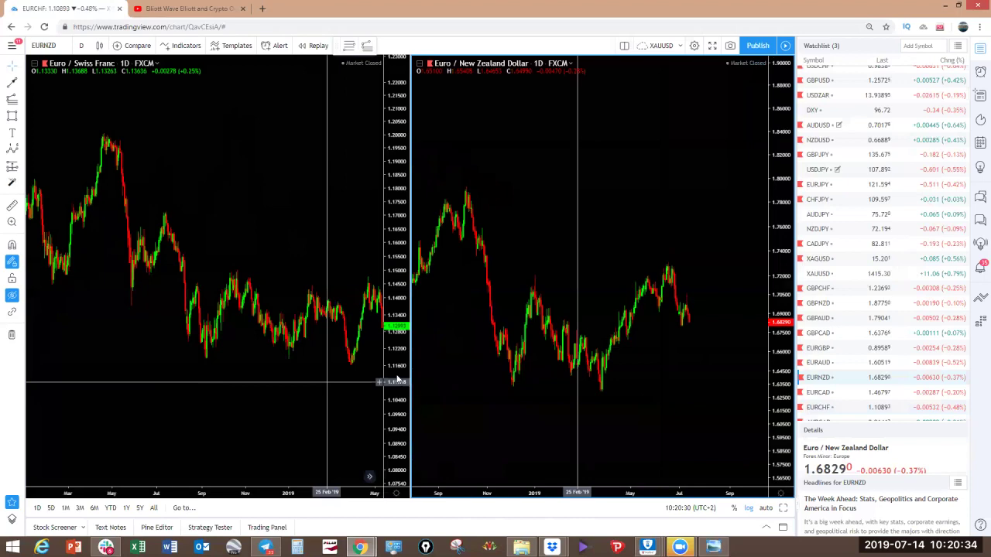
# Sketch in yellow EURCHF's small swing near its spring 2019 high and the decline from it to about 1.104.
pyautogui.click(326, 382)
pyautogui.moveTo(272, 391); pyautogui.dragTo(220, 380)
pyautogui.scroll(-2, 235, 381)
pyautogui.moveTo(398, 426); pyautogui.dragTo(400, 396)
pyautogui.scroll(2, 331, 318)
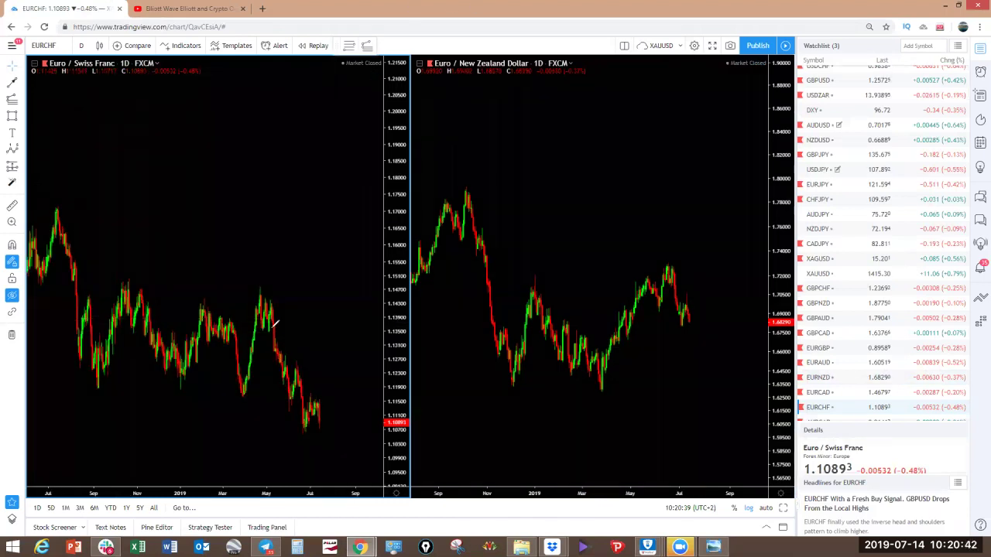
pyautogui.moveTo(276, 309); pyautogui.dragTo(275, 331)
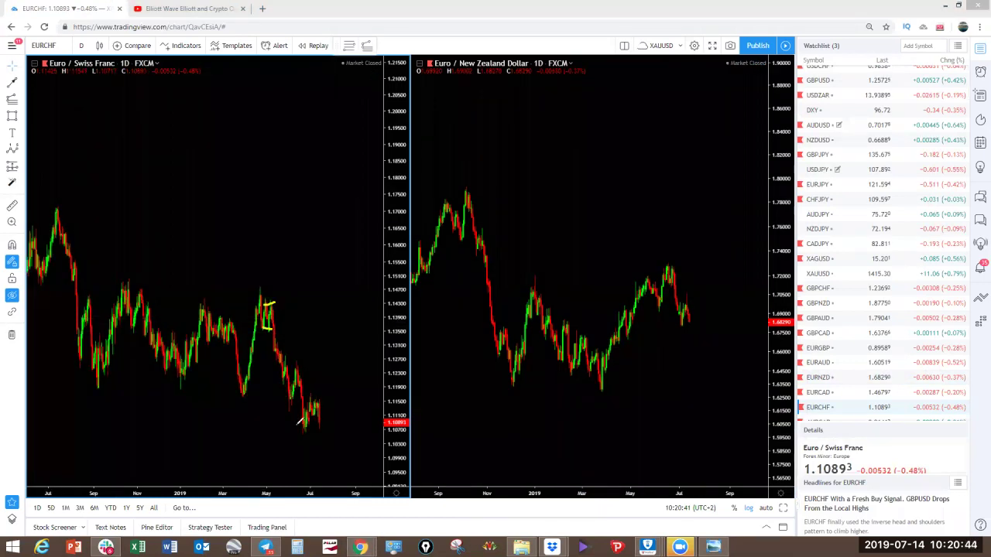
pyautogui.moveTo(306, 430); pyautogui.dragTo(305, 441)
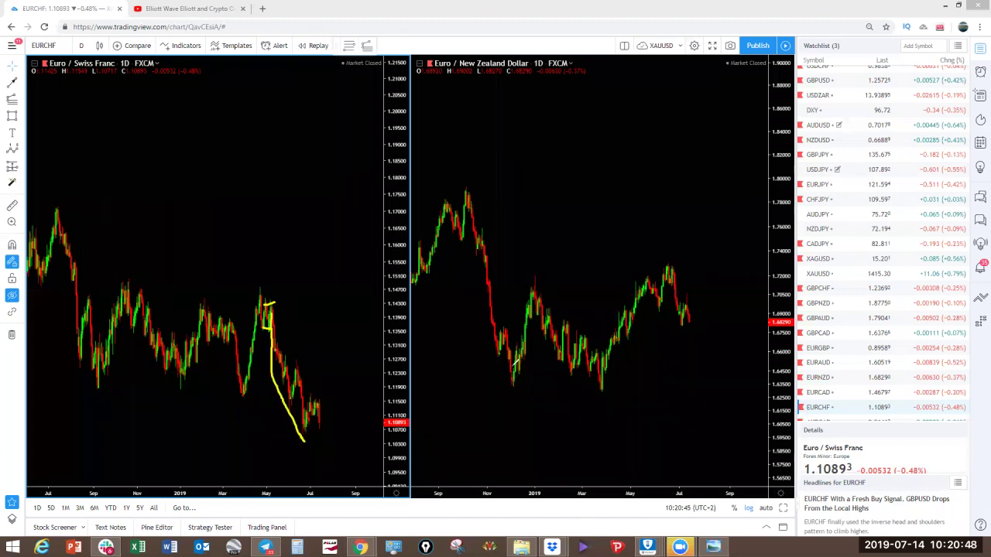
# Sketch EURNZD's swings from the late-2018 low in yellow with blue lines along its highs and lows, and undo the blue downward stroke.
pyautogui.moveTo(537, 292); pyautogui.dragTo(509, 380)
pyautogui.moveTo(606, 383); pyautogui.dragTo(666, 267)
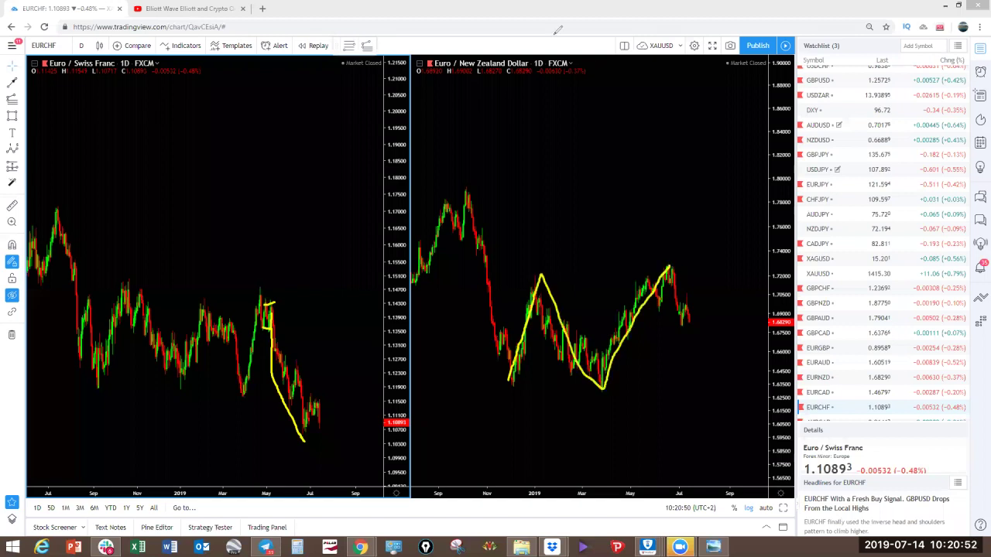
pyautogui.moveTo(562, 273); pyautogui.dragTo(639, 265)
pyautogui.moveTo(523, 394); pyautogui.dragTo(569, 392)
pyautogui.moveTo(657, 294); pyautogui.dragTo(664, 461)
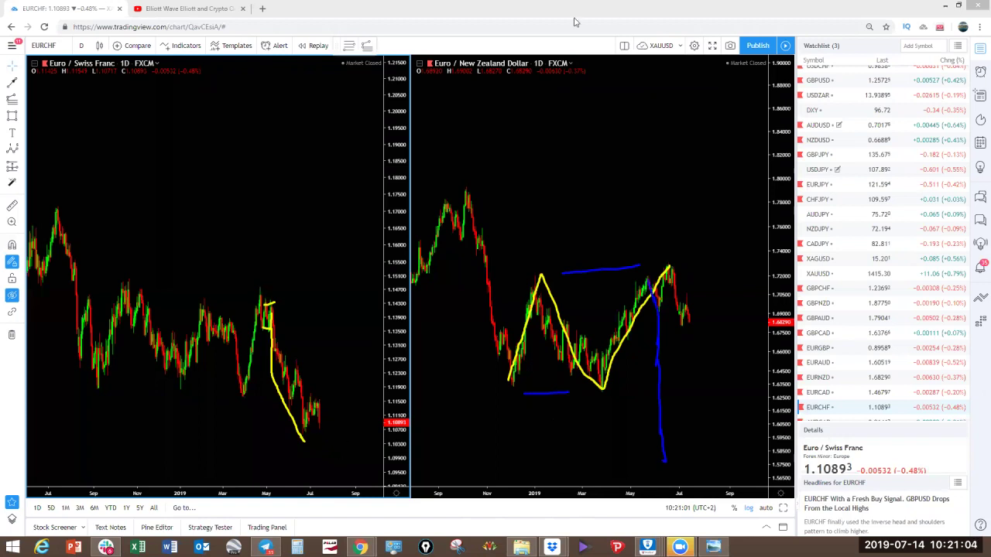
pyautogui.hotkey('ctrl', 'z')
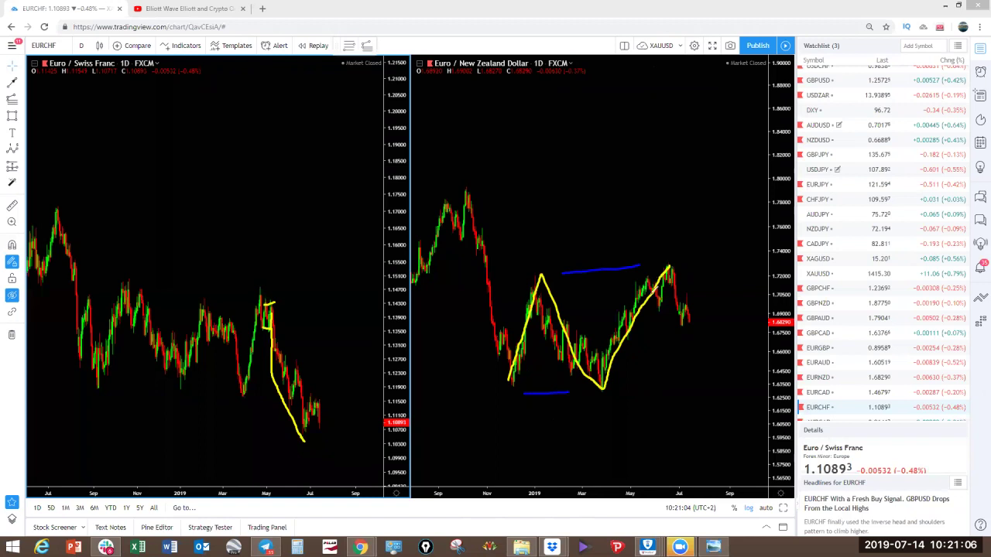
# Sketch in yellow EURNZD's pullback and final push near the June 2019 high, a level at about 1.63 and a fall to it.
pyautogui.moveTo(656, 293)
pyautogui.mouseDown()
pyautogui.moveTo(650, 274)
pyautogui.moveTo(649, 285)
pyautogui.moveTo(680, 260)
pyautogui.mouseUp()
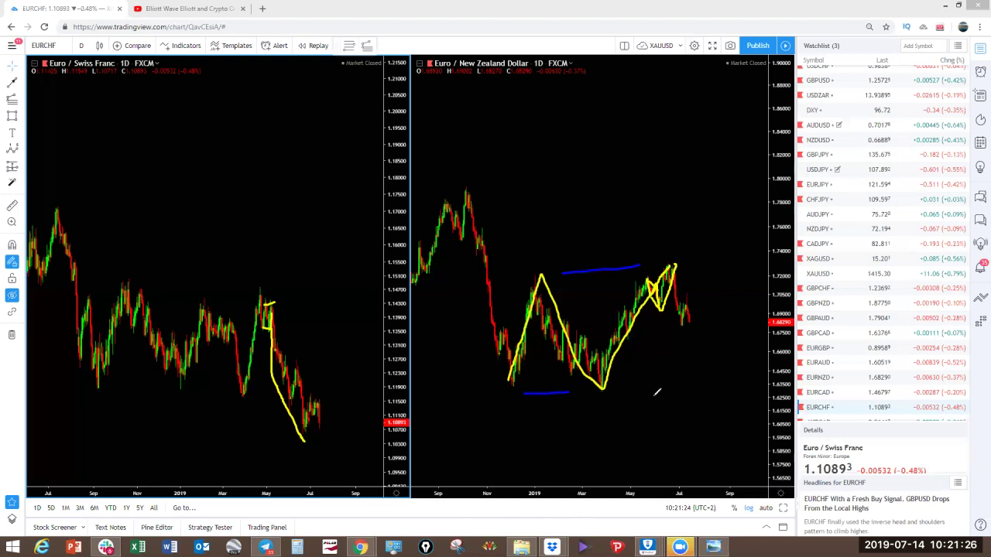
pyautogui.moveTo(616, 386); pyautogui.dragTo(711, 389)
pyautogui.moveTo(690, 333); pyautogui.dragTo(709, 392)
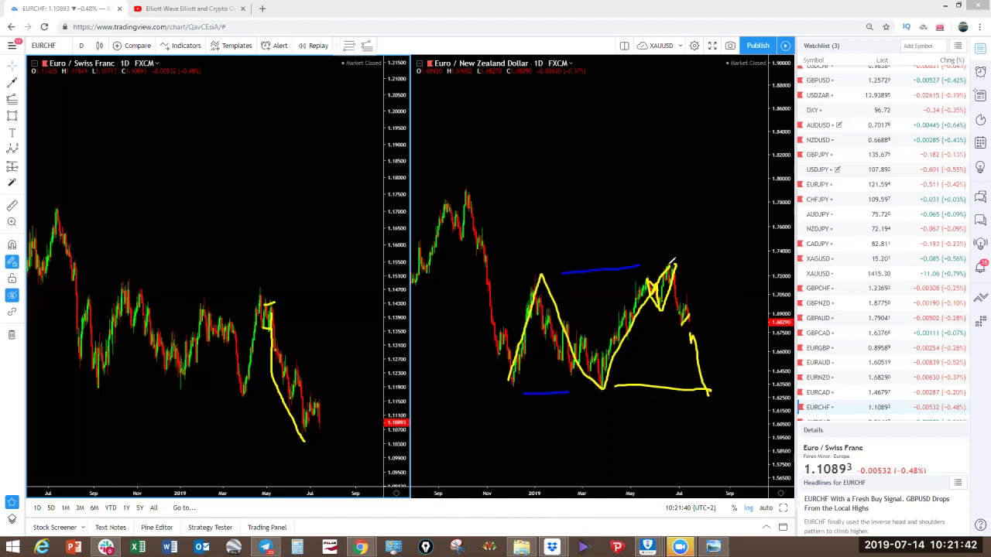
# Clear the sketches and return to a single-chart layout showing EURCHF.
pyautogui.click(613, 149)
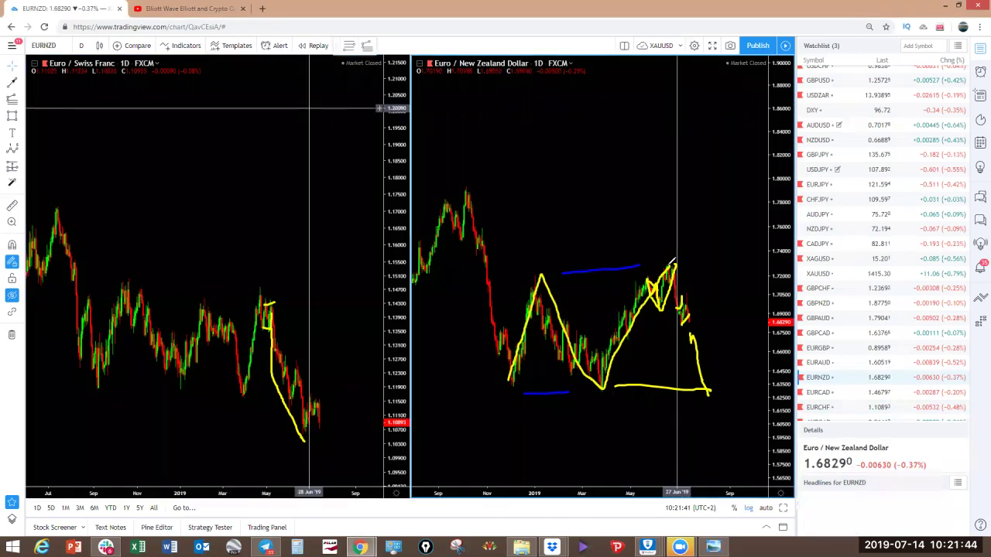
pyautogui.press('Down')
pyautogui.press('Down')
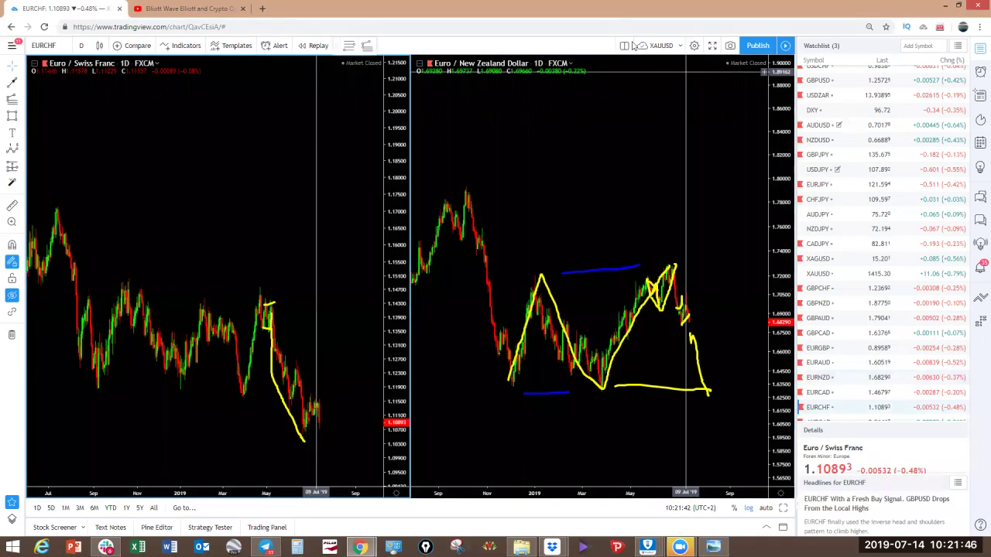
pyautogui.click(626, 45)
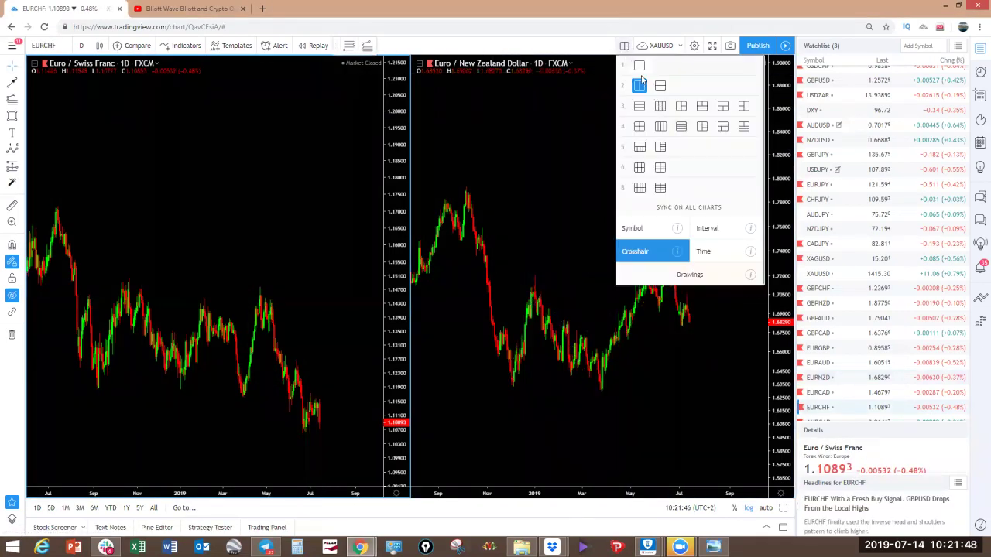
pyautogui.click(637, 68)
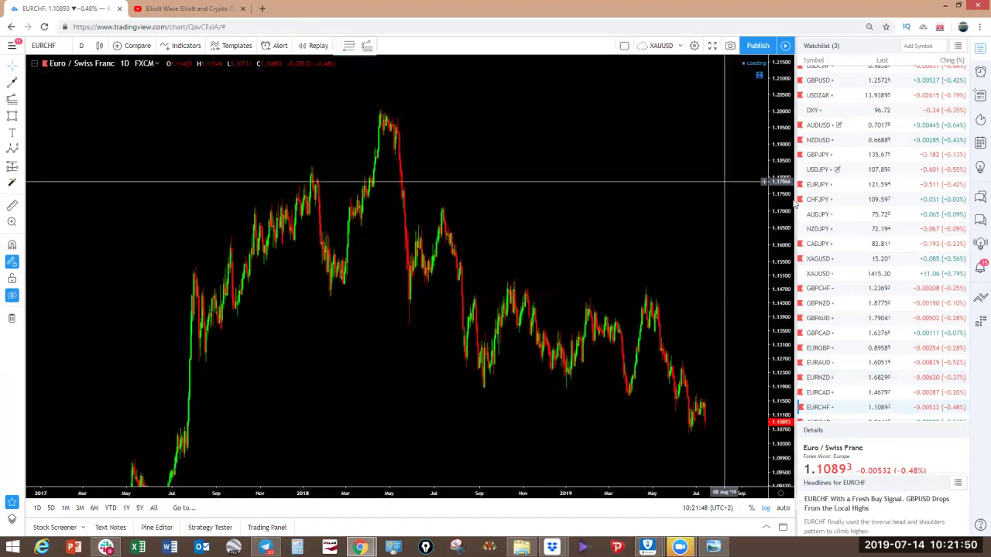
# Mark in yellow the small bounces along EURCHF's May to July 2019 decline and erase the marks.
pyautogui.moveTo(715, 250); pyautogui.dragTo(666, 232)
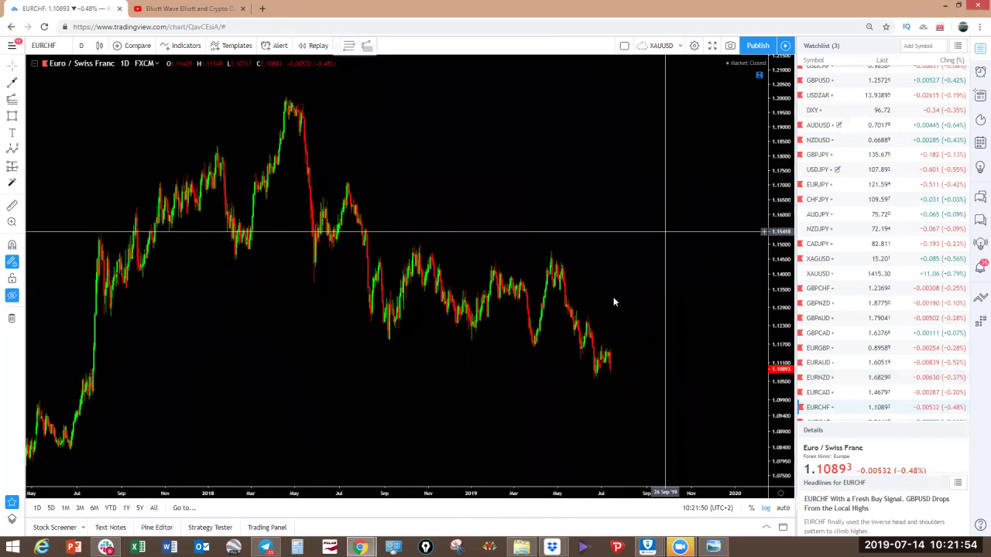
pyautogui.moveTo(567, 348)
pyautogui.mouseDown()
pyautogui.moveTo(588, 321)
pyautogui.moveTo(566, 338)
pyautogui.mouseUp()
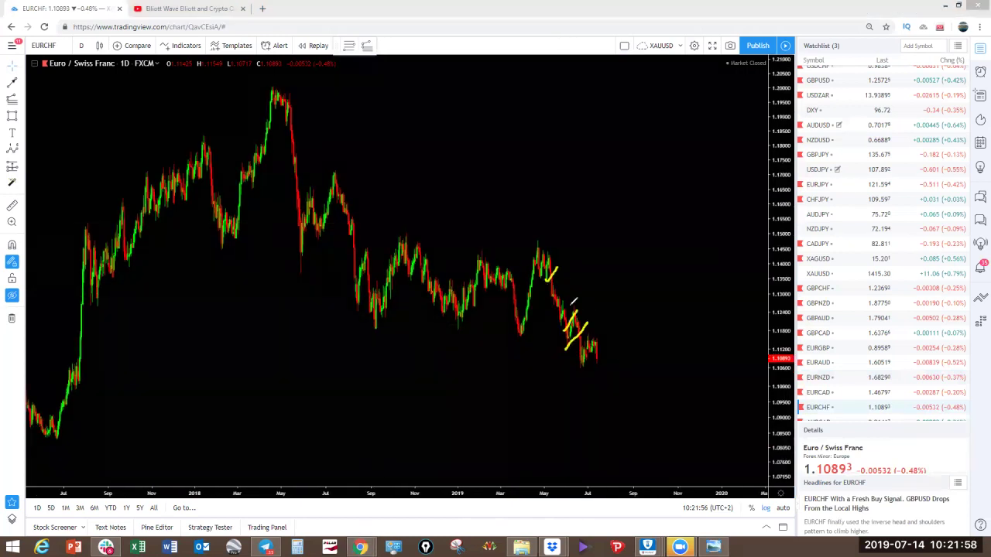
pyautogui.moveTo(617, 346)
pyautogui.mouseDown()
pyautogui.moveTo(583, 370)
pyautogui.moveTo(601, 335)
pyautogui.mouseUp()
pyautogui.press('e')
# Sketch in yellow EURCHF's July 2019 bounce to about 1.118 and a fall to about 1.085, and clear the sketch.
pyautogui.moveTo(577, 368)
pyautogui.mouseDown()
pyautogui.moveTo(591, 341)
pyautogui.moveTo(598, 357)
pyautogui.moveTo(608, 335)
pyautogui.moveTo(623, 435)
pyautogui.mouseUp()
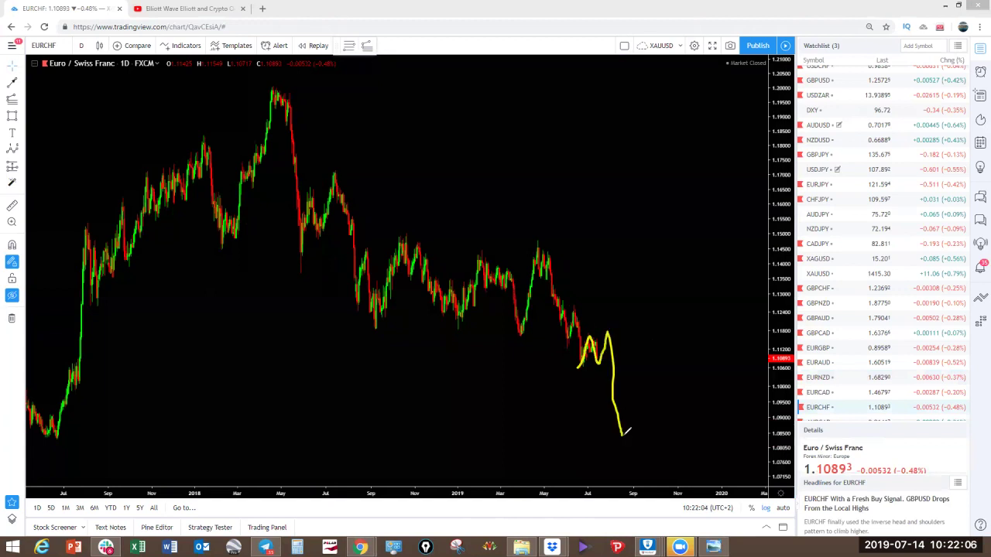
pyautogui.moveTo(585, 364)
pyautogui.mouseDown()
pyautogui.moveTo(618, 360)
pyautogui.moveTo(610, 328)
pyautogui.mouseUp()
pyautogui.click(626, 8)
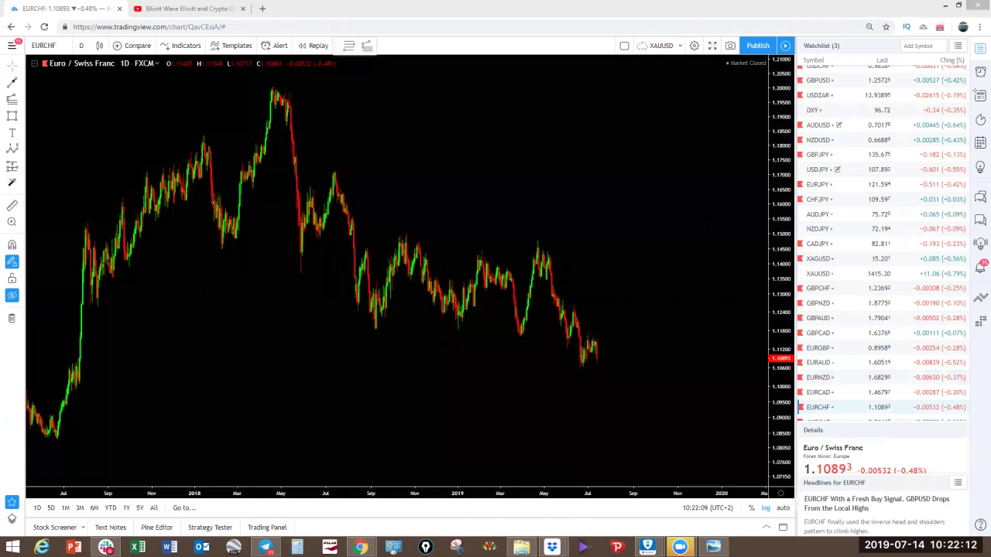
# Open the AUDNZD chart and sketch in yellow the converging falling lines around its May to July 2019 decline.
pyautogui.click(728, 325)
pyautogui.scroll(-2, 836, 330)
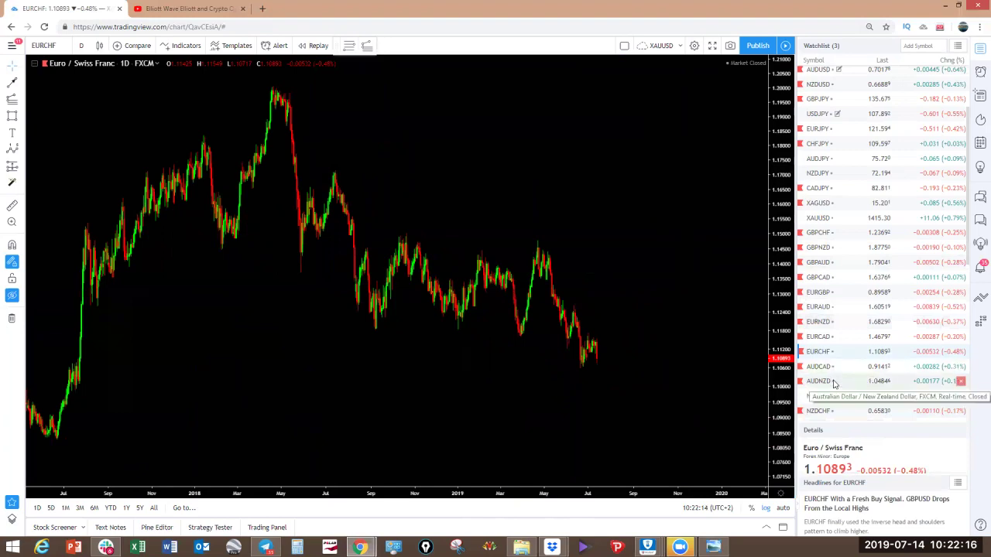
pyautogui.click(834, 382)
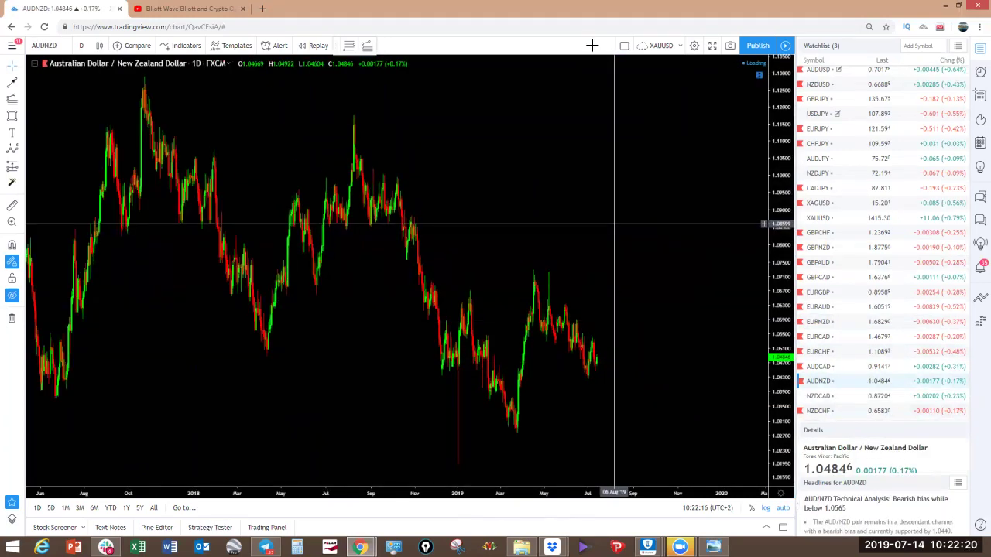
pyautogui.moveTo(545, 337); pyautogui.dragTo(593, 383)
pyautogui.moveTo(550, 266); pyautogui.dragTo(607, 358)
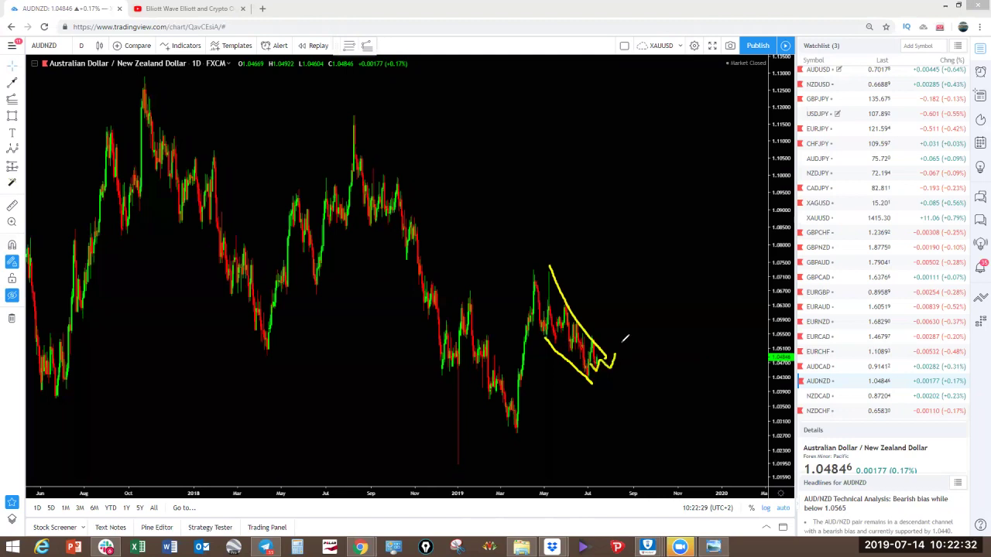
# Sketch in yellow a sideways AUDNZD correction from the July 2019 low and a fall to about 1.016, and clear the sketch.
pyautogui.click(573, 19)
pyautogui.moveTo(589, 380)
pyautogui.mouseDown()
pyautogui.moveTo(609, 333)
pyautogui.moveTo(626, 356)
pyautogui.moveTo(645, 327)
pyautogui.moveTo(644, 369)
pyautogui.moveTo(652, 328)
pyautogui.moveTo(738, 480)
pyautogui.mouseUp()
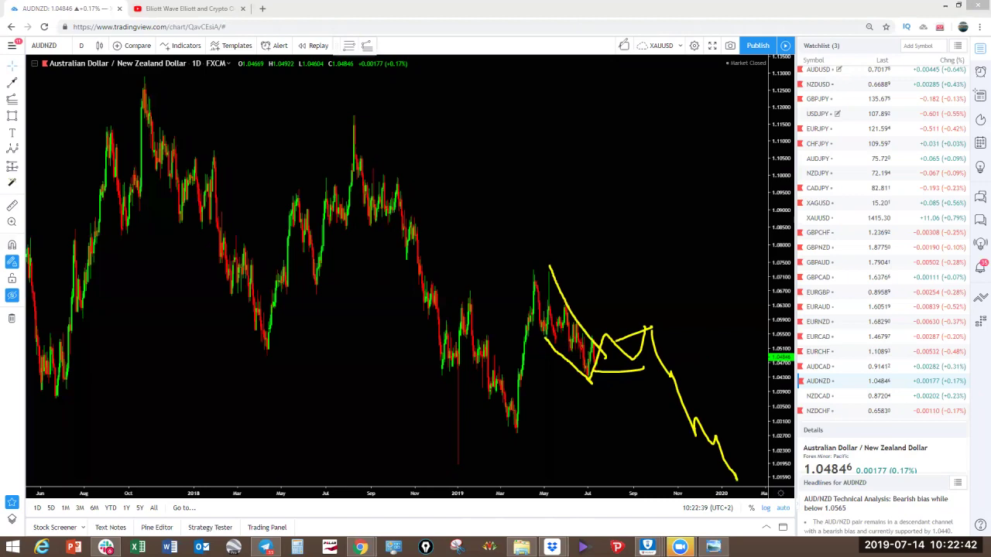
pyautogui.press('Escape')
# Show AUDNZD's hidden wave drawings again and widen the time and price ranges to fit them.
pyautogui.click(12, 295)
pyautogui.scroll(-3, 520, 231)
pyautogui.moveTo(787, 139); pyautogui.dragTo(801, 368)
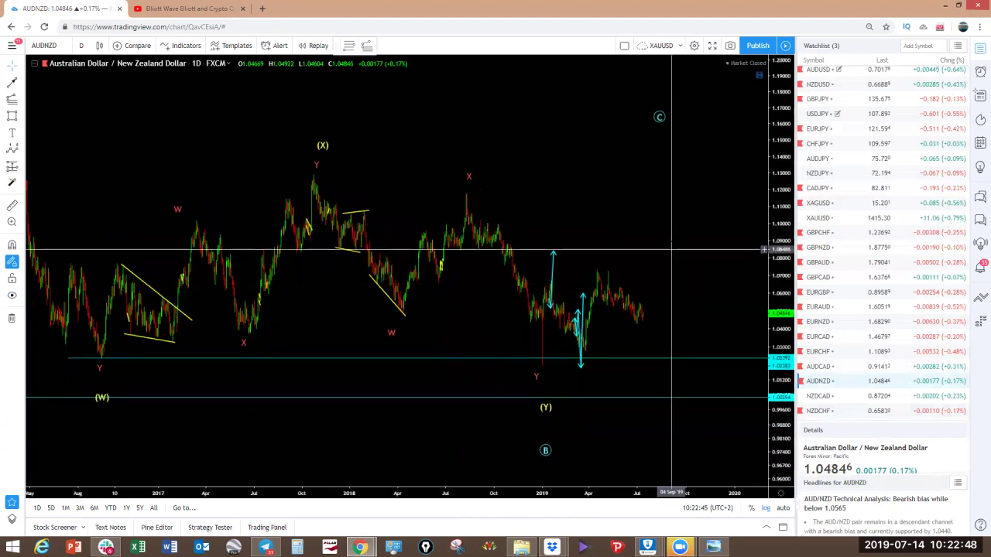
# Sketch in yellow AUDNZD's 2019 pullback and a further fall to about 1.00 on the daily chart, and clear the sketch.
pyautogui.moveTo(568, 174); pyautogui.dragTo(558, 167)
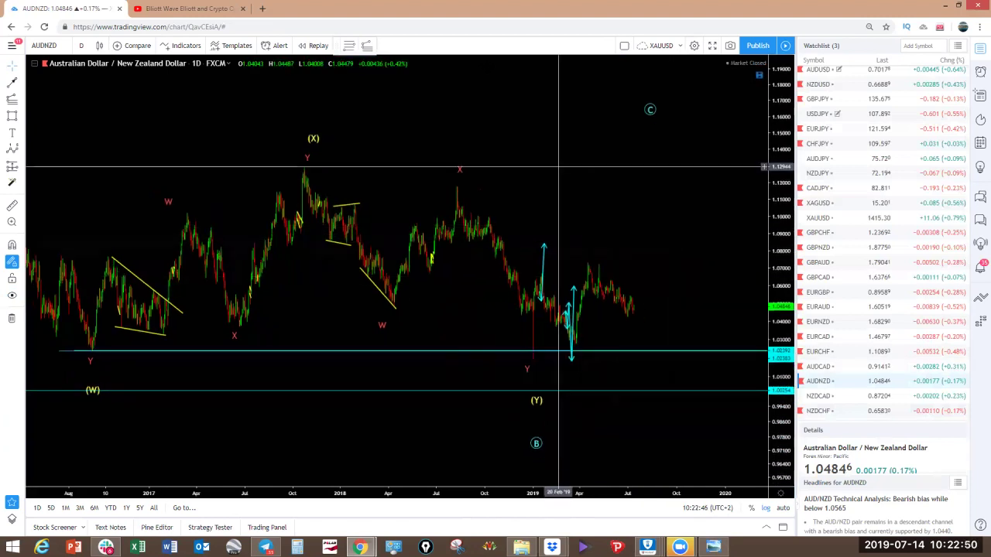
pyautogui.click(81, 45)
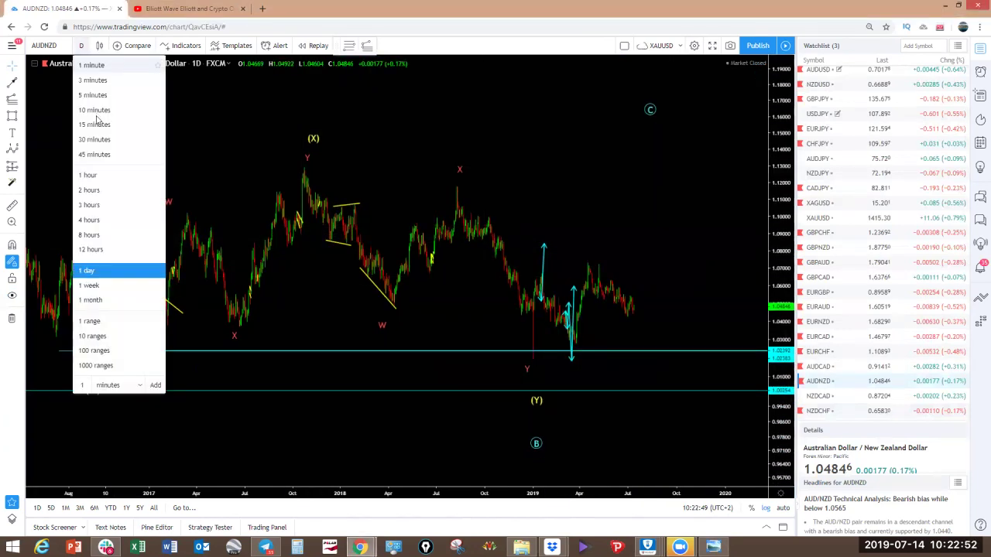
pyautogui.scroll(-5, 241, 123)
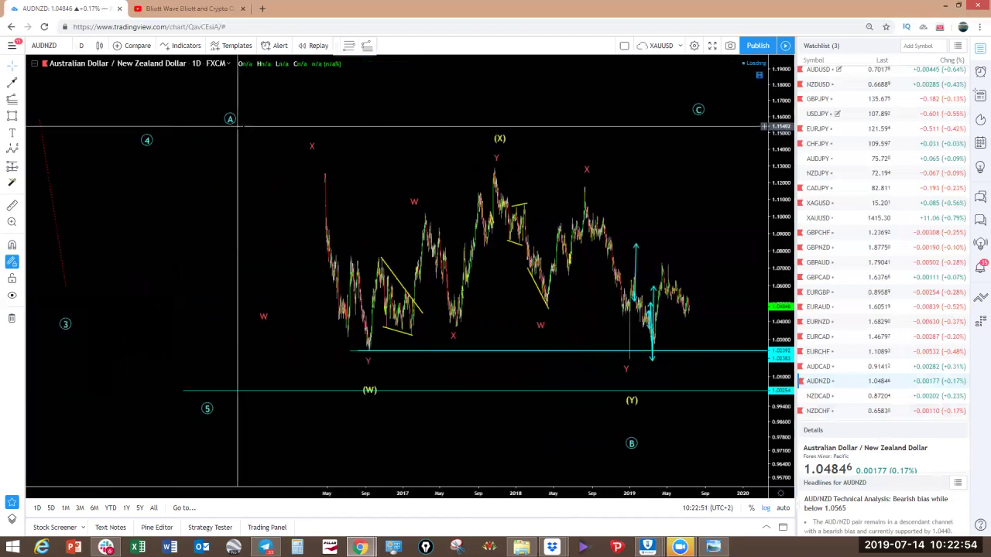
pyautogui.scroll(-5, 238, 126)
pyautogui.moveTo(773, 160); pyautogui.dragTo(784, 319)
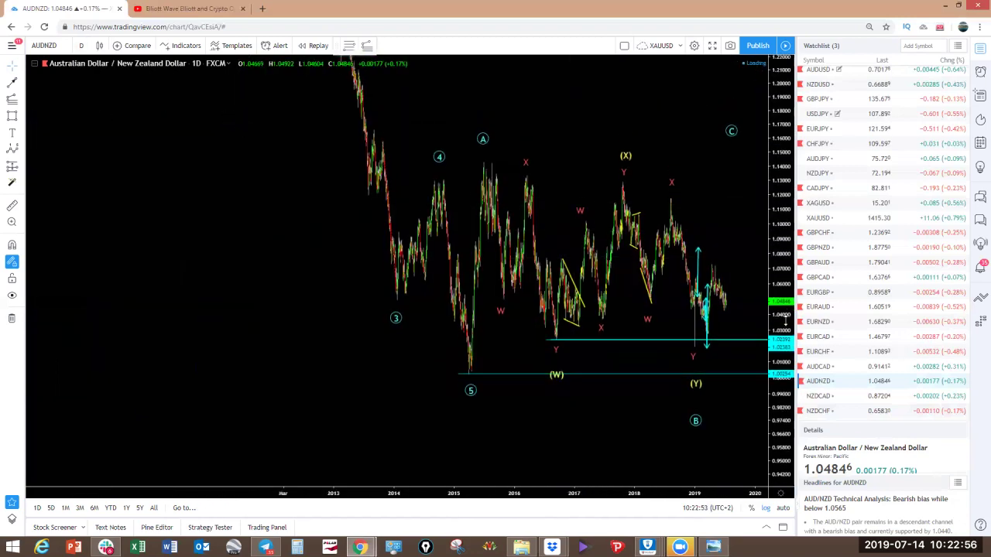
pyautogui.moveTo(689, 144); pyautogui.dragTo(481, 164)
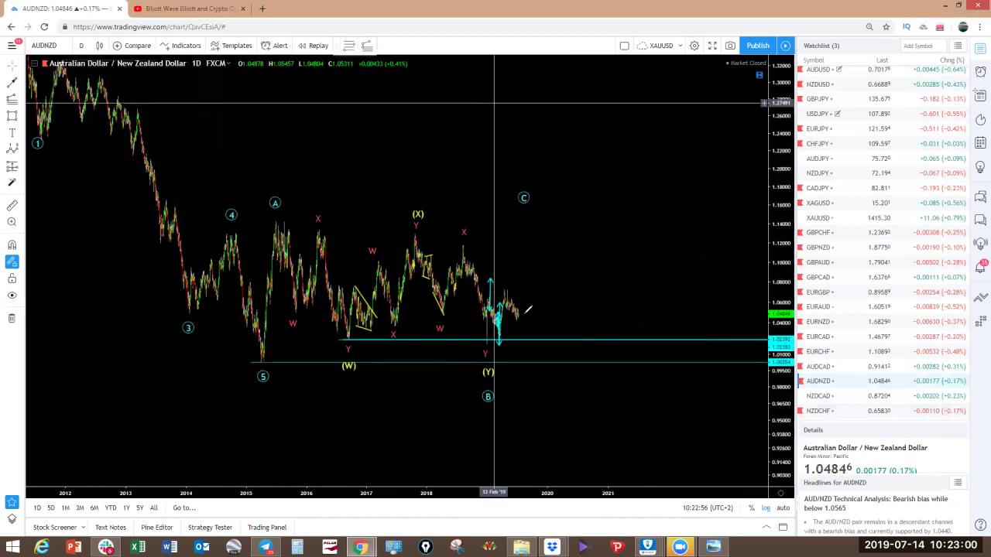
pyautogui.moveTo(523, 318)
pyautogui.mouseDown()
pyautogui.moveTo(505, 305)
pyautogui.moveTo(525, 319)
pyautogui.moveTo(535, 312)
pyautogui.moveTo(551, 363)
pyautogui.mouseUp()
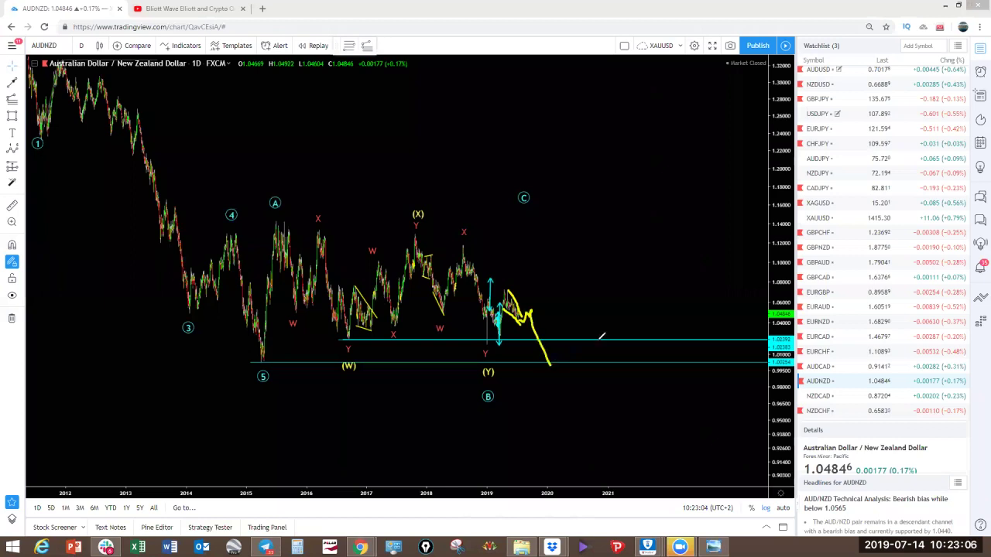
pyautogui.moveTo(542, 312); pyautogui.dragTo(523, 313)
pyautogui.click(631, 45)
pyautogui.click(120, 218)
# Switch AUDNZD to the 4-hour interval and fit its price action since January 2019 in the chart.
pyautogui.click(80, 45)
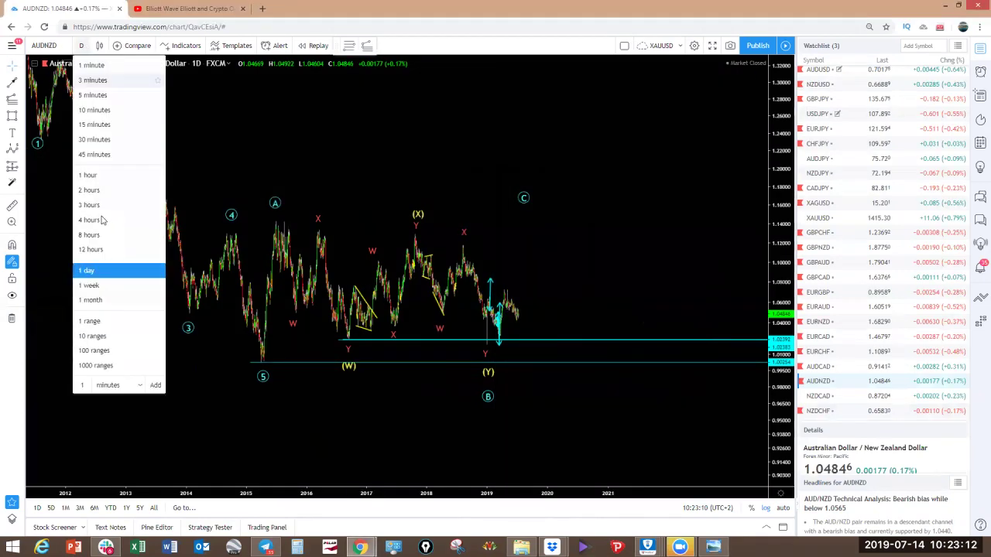
pyautogui.click(98, 227)
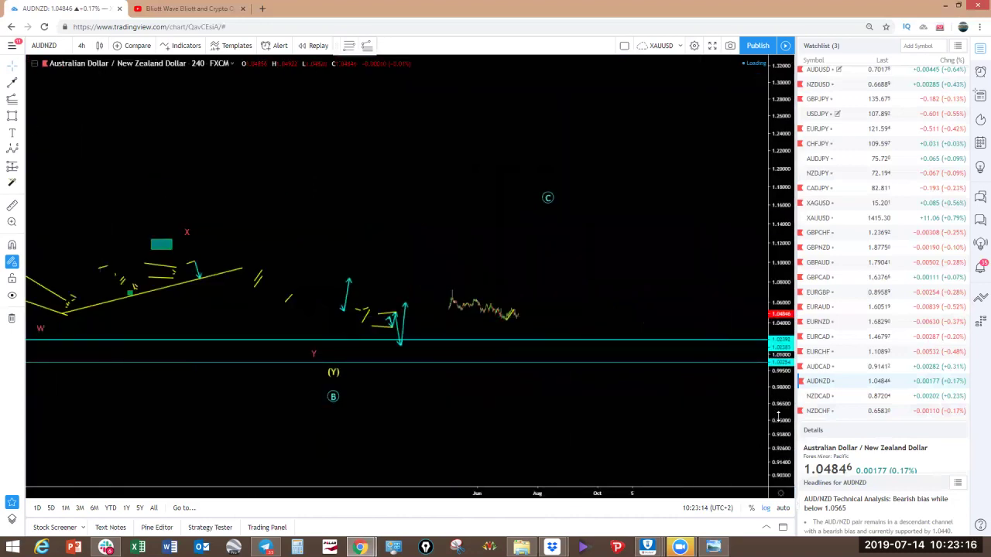
pyautogui.scroll(6, 580, 319)
pyautogui.moveTo(443, 356); pyautogui.dragTo(582, 287)
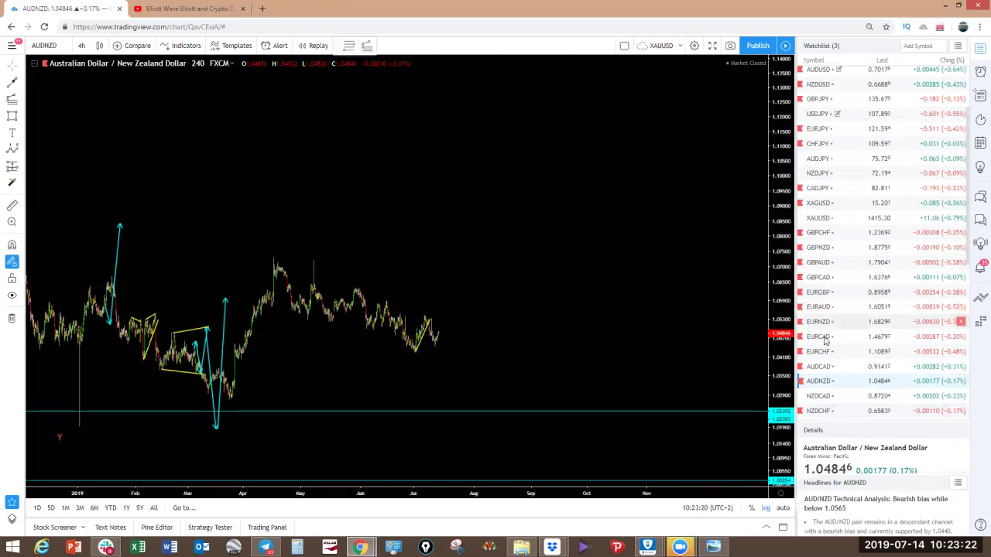
# Open the AUDCAD chart on the 4-hour interval and fit its decline from late 2018 in view.
pyautogui.click(821, 367)
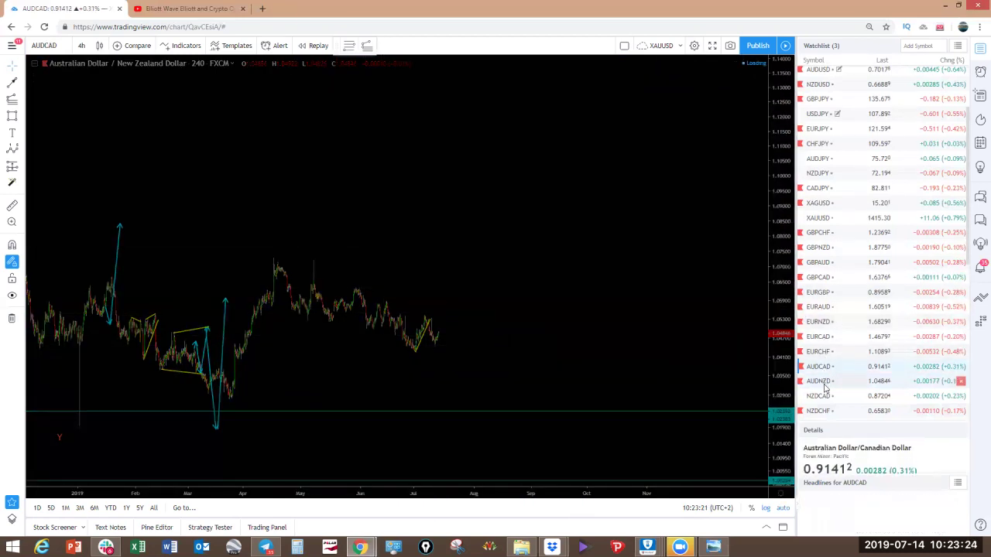
pyautogui.moveTo(681, 299); pyautogui.dragTo(732, 300)
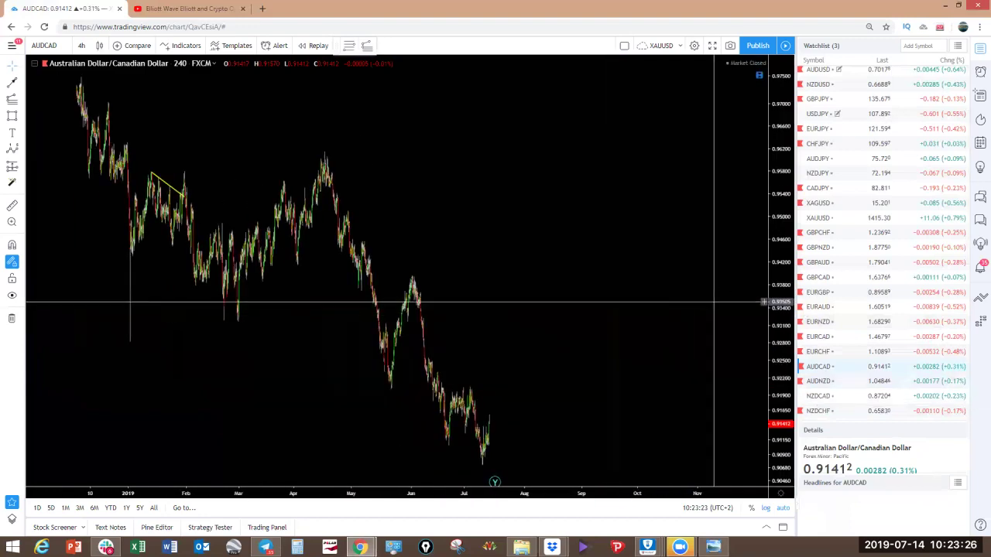
pyautogui.scroll(5, 700, 329)
pyautogui.moveTo(397, 315); pyautogui.dragTo(511, 286)
pyautogui.scroll(-3, 512, 286)
pyautogui.scroll(-2, 512, 286)
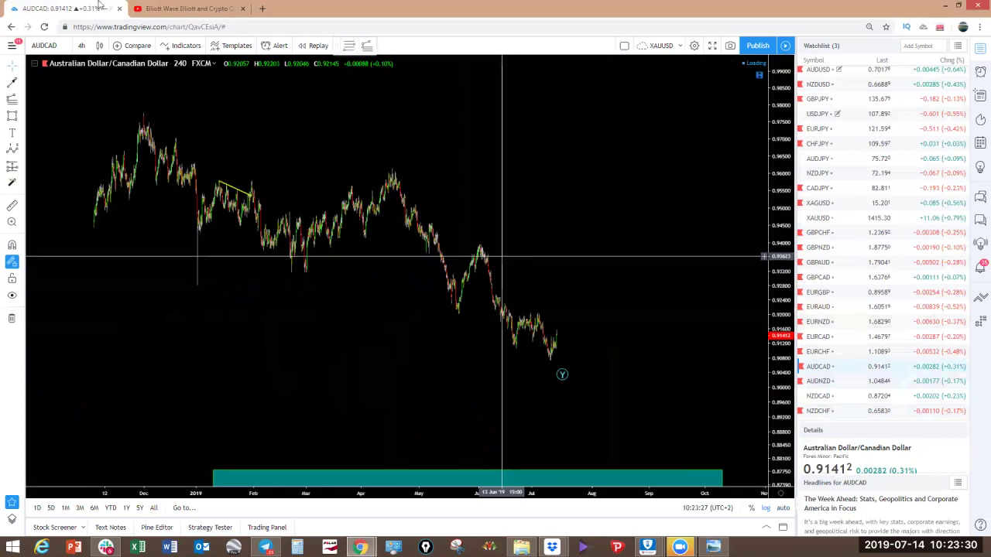
# Switch AUDCAD to the 1-day interval and adjust the time and price ranges to show its 2017 to 2019 decline.
pyautogui.click(81, 45)
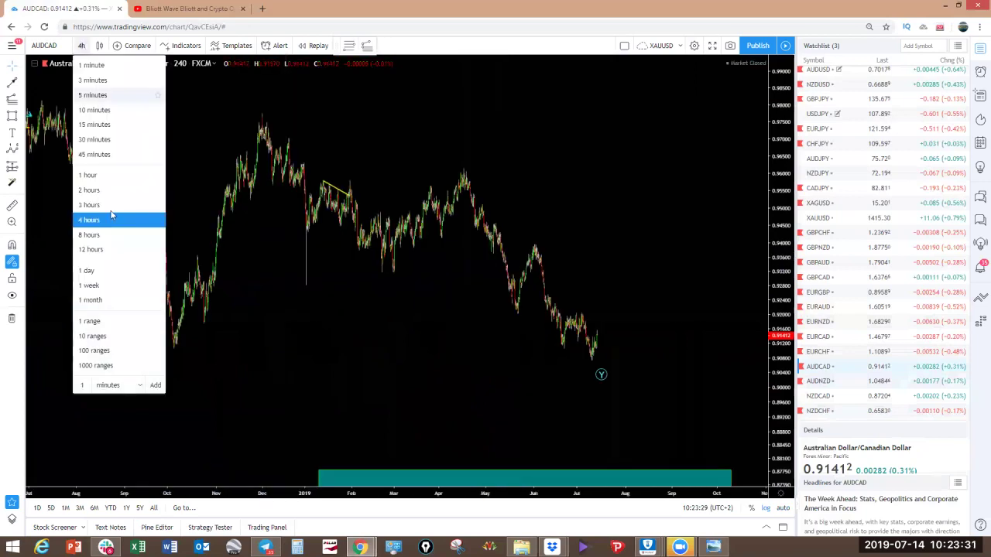
pyautogui.click(99, 270)
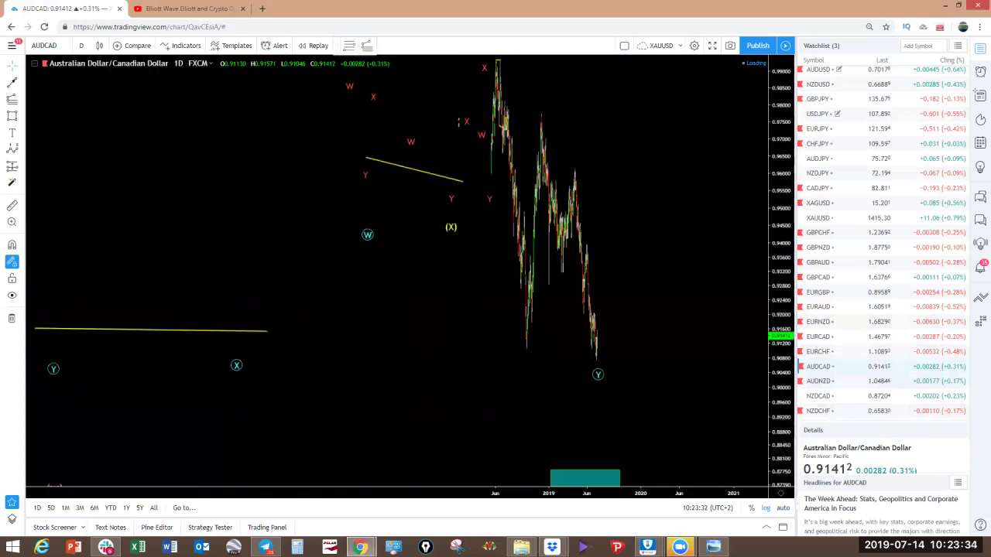
pyautogui.scroll(3, 619, 242)
pyautogui.scroll(4, 620, 242)
pyautogui.moveTo(781, 120); pyautogui.dragTo(780, 263)
pyautogui.moveTo(429, 217); pyautogui.dragTo(594, 86)
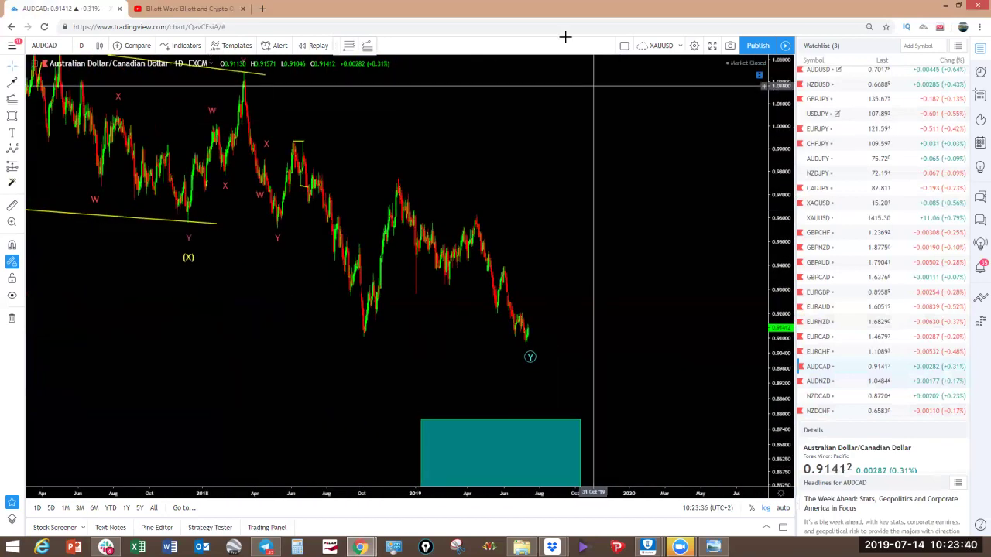
# Sketch in yellow AUDCAD's support line from the October 2018 low, a bounce to about 0.93 and a fall to about 0.885, and clear the sketch.
pyautogui.moveTo(363, 338); pyautogui.dragTo(533, 343)
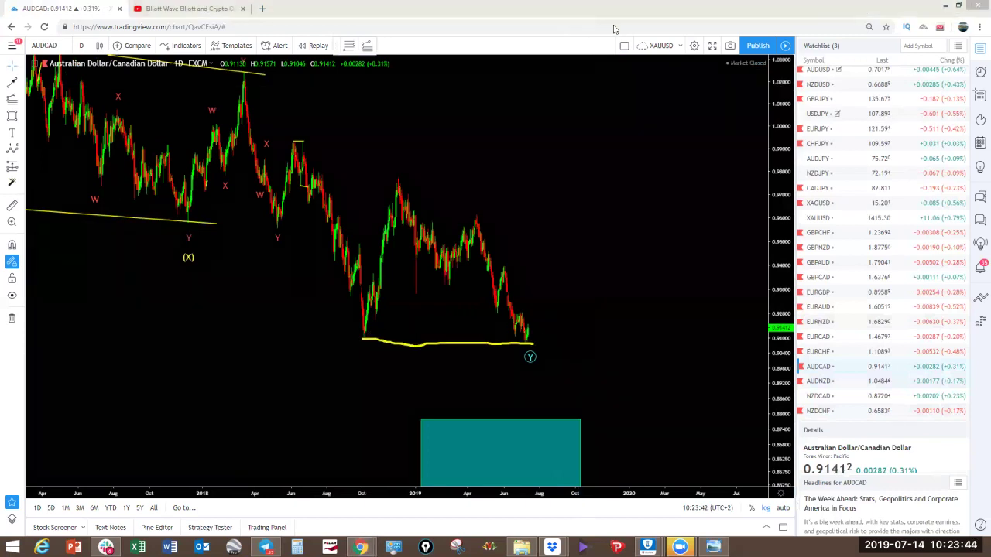
pyautogui.moveTo(527, 329)
pyautogui.mouseDown()
pyautogui.moveTo(536, 342)
pyautogui.moveTo(519, 328)
pyautogui.moveTo(523, 308)
pyautogui.moveTo(550, 348)
pyautogui.moveTo(594, 291)
pyautogui.mouseUp()
pyautogui.moveTo(548, 344)
pyautogui.mouseDown()
pyautogui.moveTo(589, 326)
pyautogui.moveTo(593, 291)
pyautogui.moveTo(620, 401)
pyautogui.mouseUp()
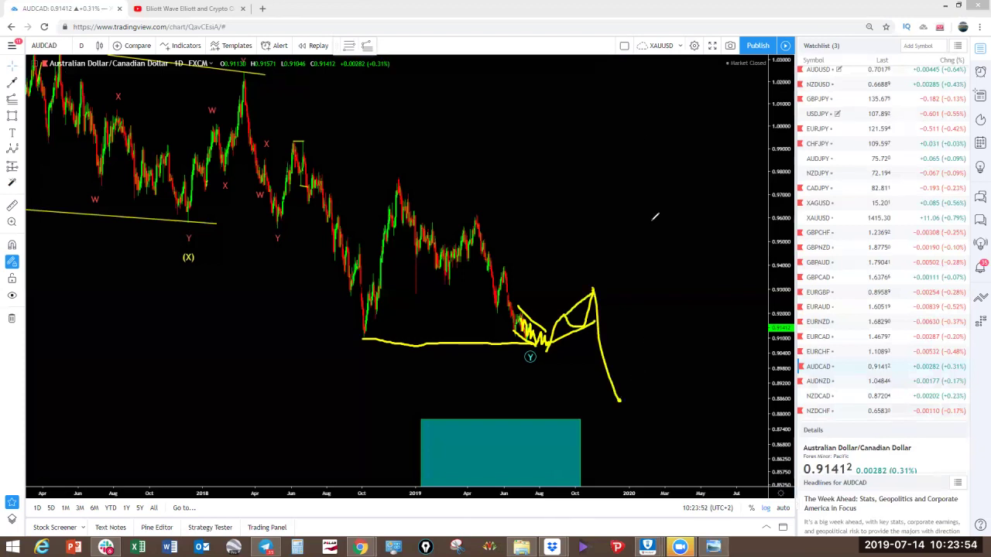
pyautogui.click(639, 36)
pyautogui.click(462, 135)
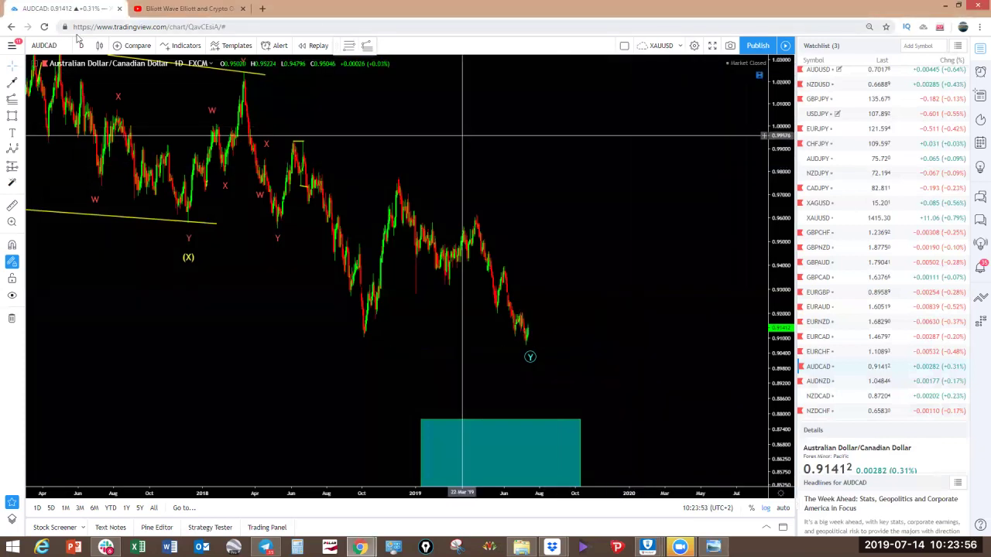
# On AUDCAD's weekly chart, sketch in yellow a bounce to about 0.937 and a fall to about 0.884, and clear the sketch.
pyautogui.click(81, 44)
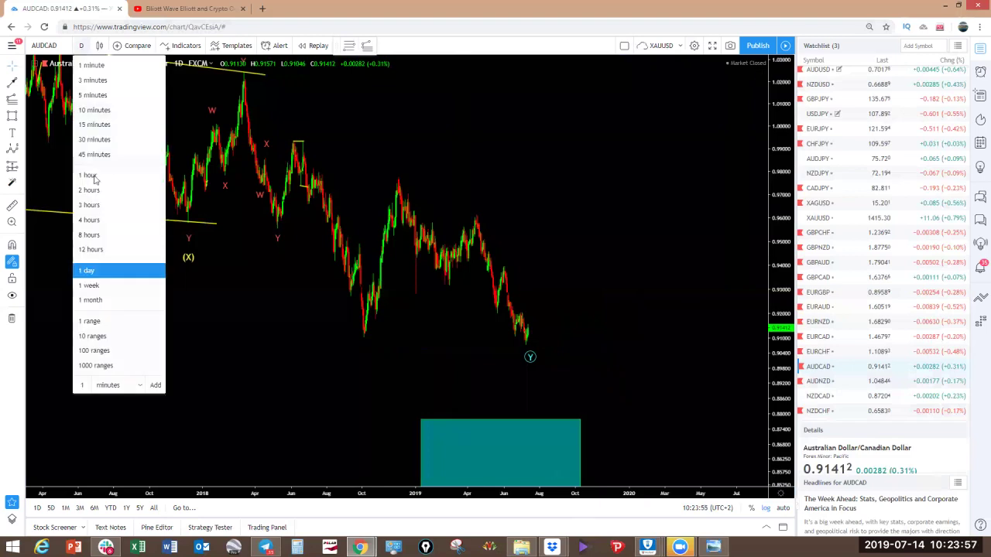
pyautogui.click(90, 286)
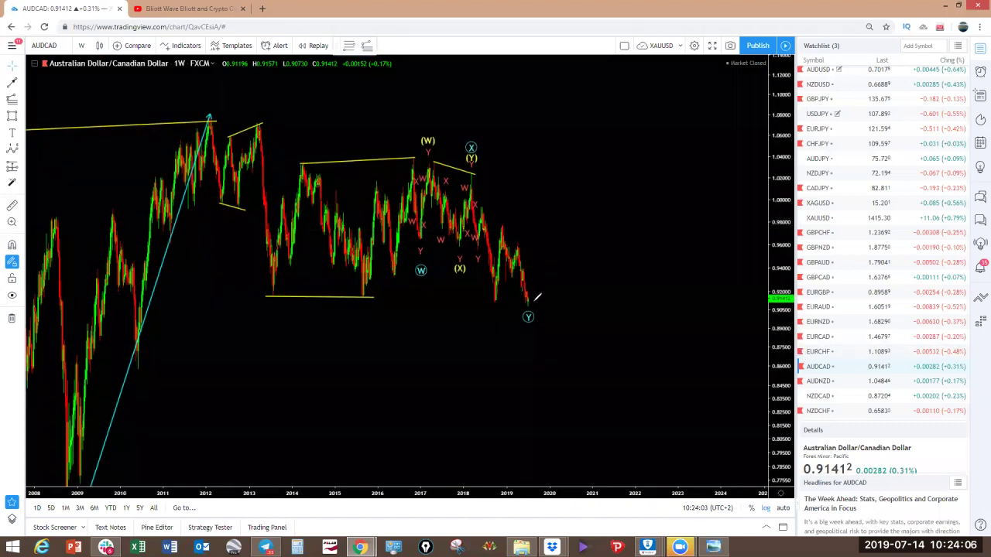
pyautogui.click(532, 300)
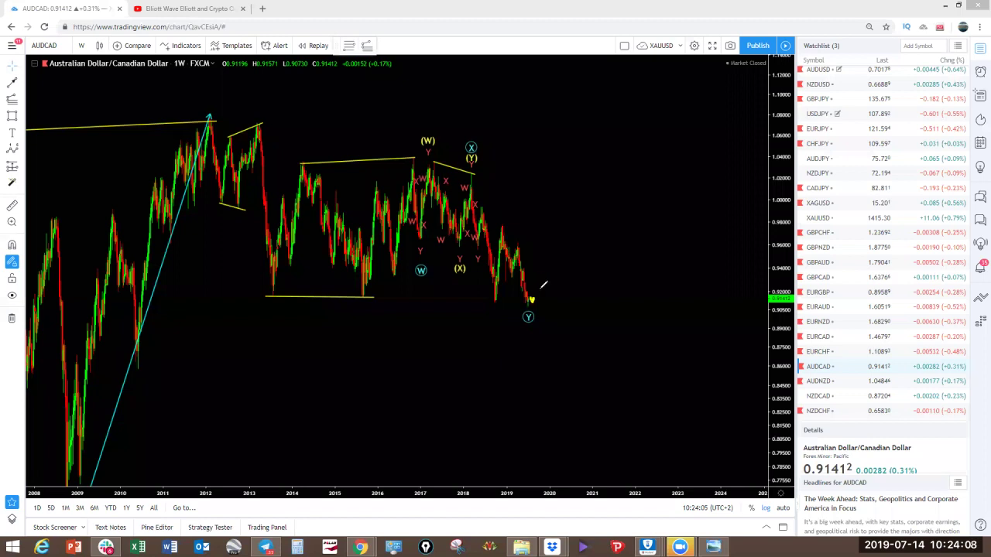
pyautogui.moveTo(545, 276)
pyautogui.mouseDown()
pyautogui.moveTo(531, 302)
pyautogui.moveTo(555, 336)
pyautogui.mouseUp()
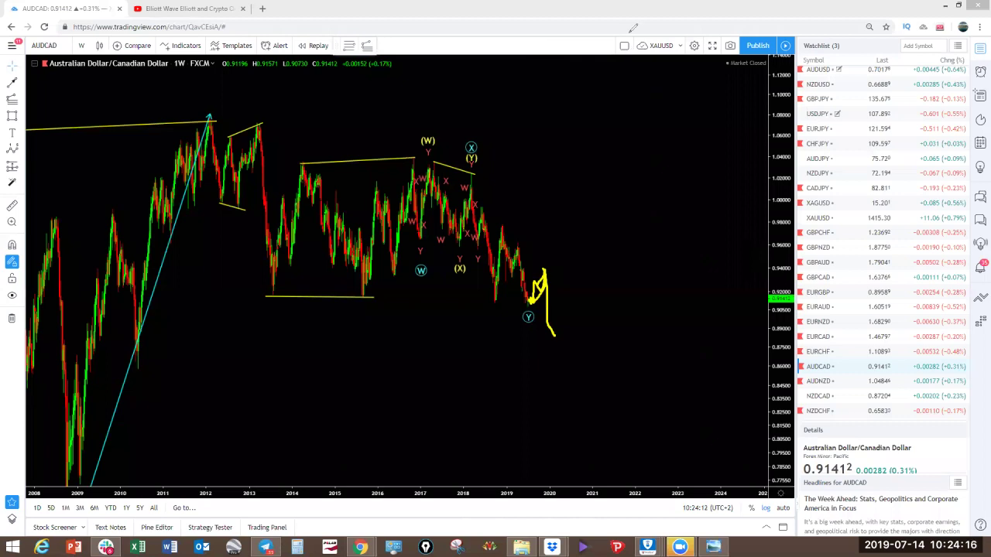
pyautogui.click(623, 56)
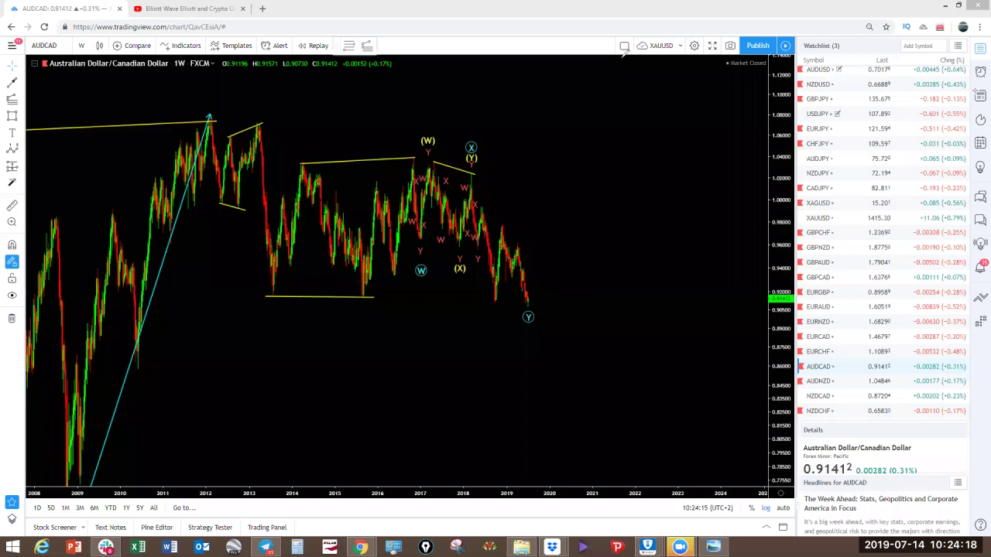
# Sketch in yellow AUDCAD's three-leg decline from the 2012 high and a drop to about 0.897, and hide the saved wave drawings.
pyautogui.moveTo(201, 129)
pyautogui.mouseDown()
pyautogui.moveTo(277, 285)
pyautogui.moveTo(424, 151)
pyautogui.moveTo(495, 334)
pyautogui.moveTo(504, 322)
pyautogui.mouseUp()
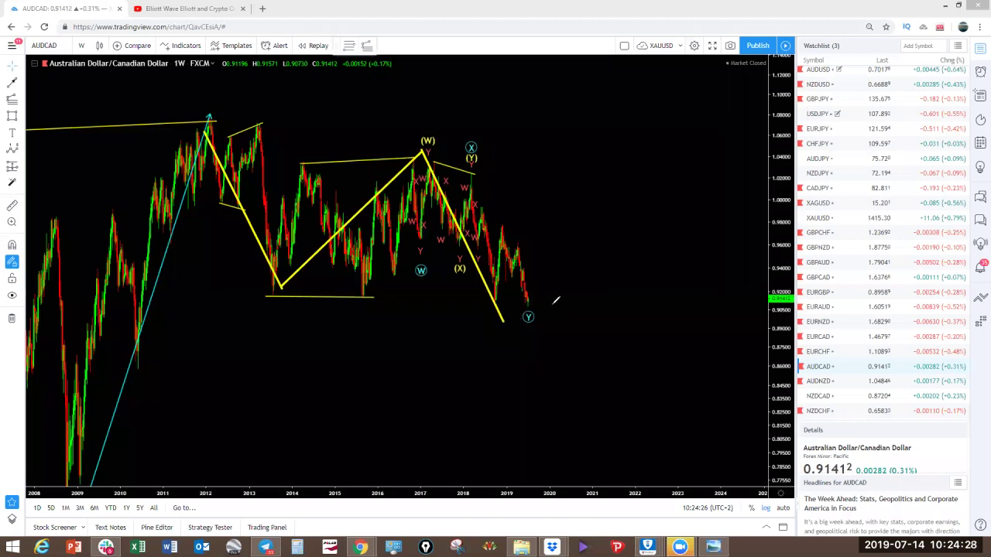
pyautogui.moveTo(531, 298); pyautogui.dragTo(542, 319)
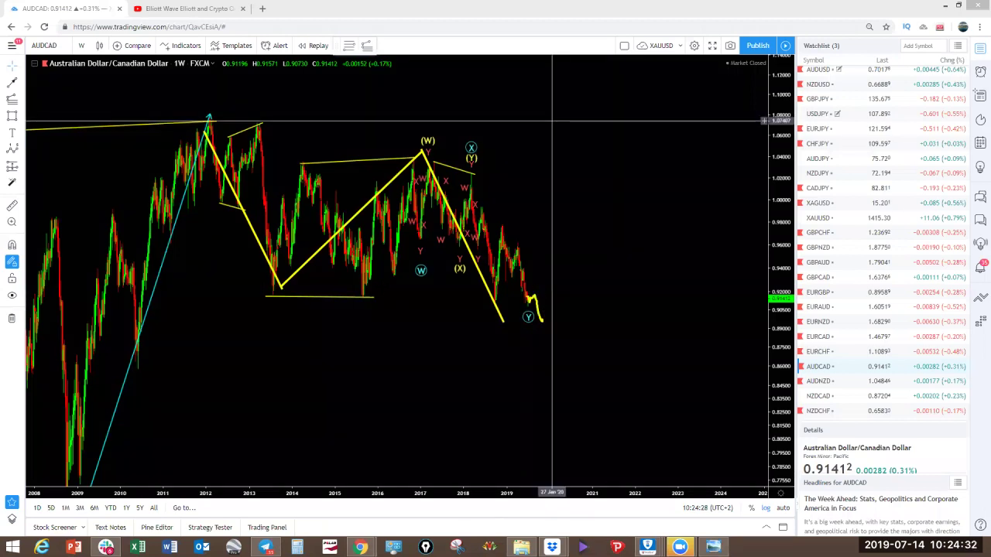
pyautogui.click(12, 295)
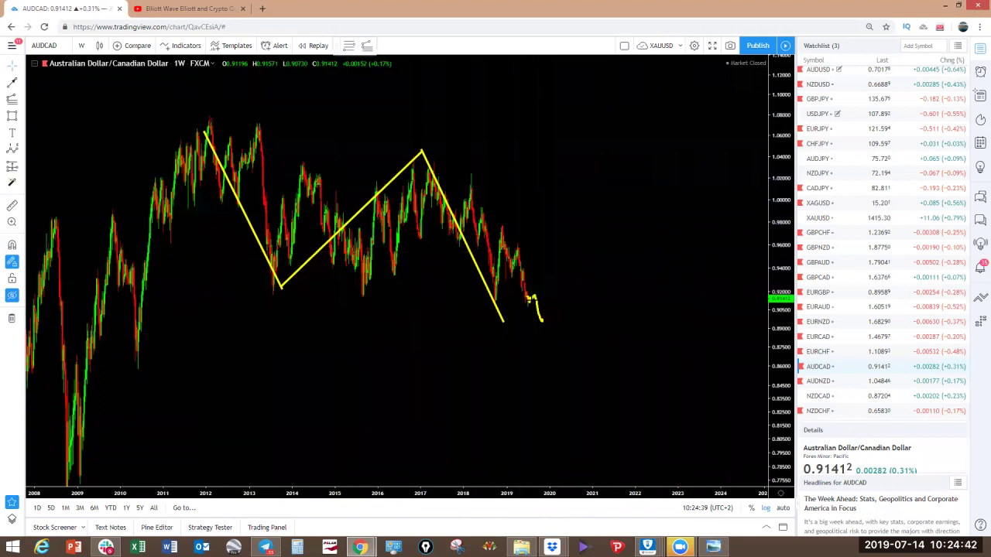
# Clear the AUDCAD sketch and open the weekly NZDCAD chart with a wider price range.
pyautogui.click(641, 44)
pyautogui.rightClick(682, 194)
pyautogui.click(668, 315)
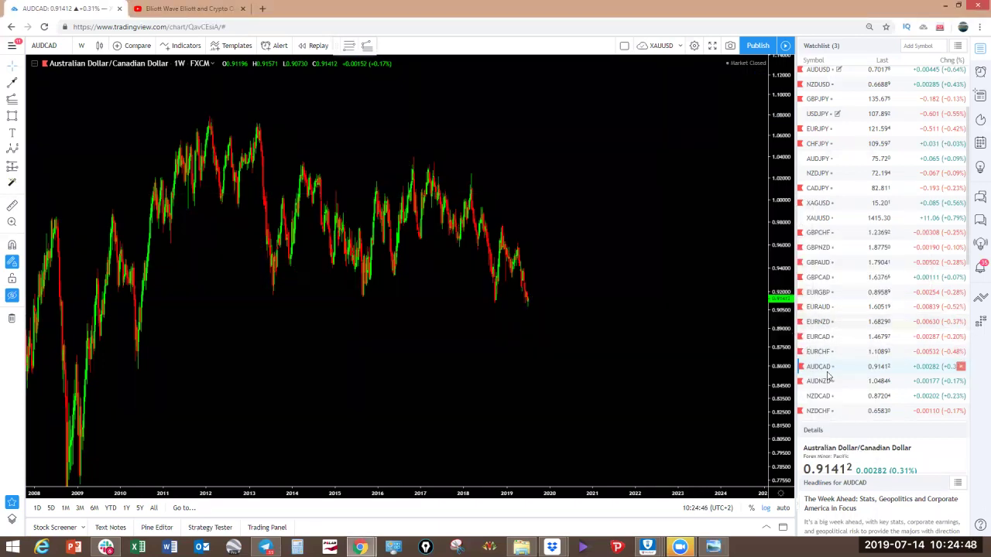
pyautogui.click(826, 399)
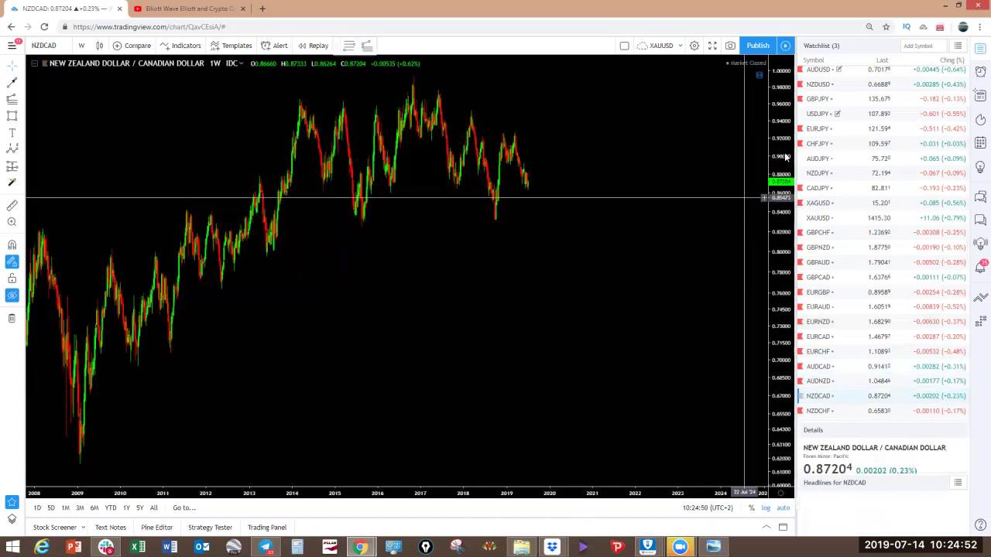
pyautogui.moveTo(781, 140); pyautogui.dragTo(780, 244)
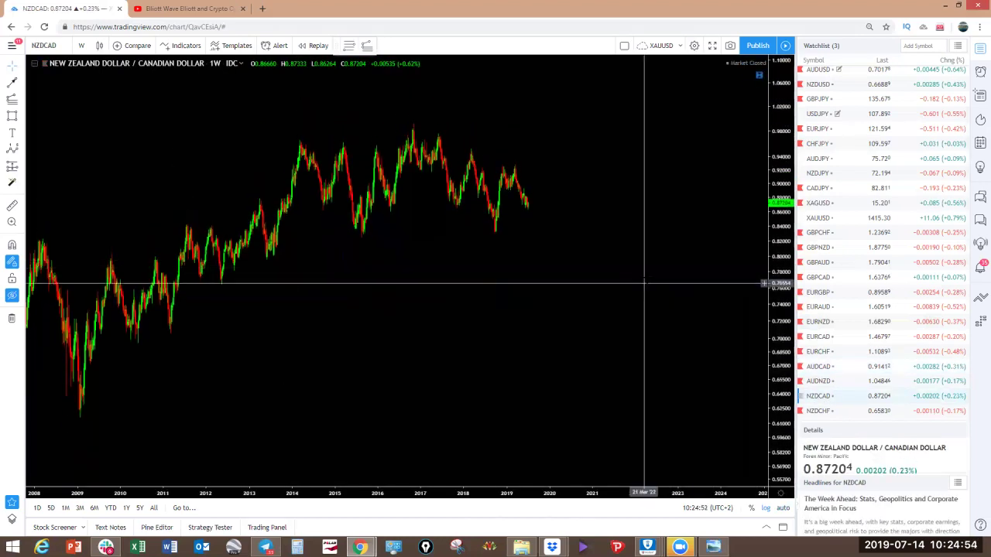
pyautogui.scroll(1, 620, 255)
# Sketch in yellow a small rising correction from NZDCAD's mid-2019 low to about 0.895 on the weekly chart.
pyautogui.click(81, 45)
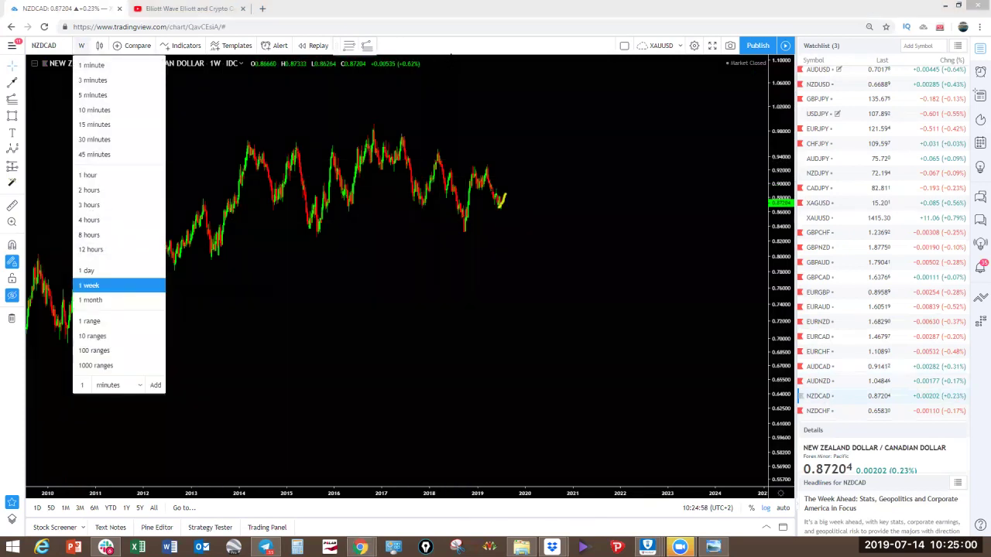
pyautogui.moveTo(506, 206); pyautogui.dragTo(520, 196)
pyautogui.click(83, 47)
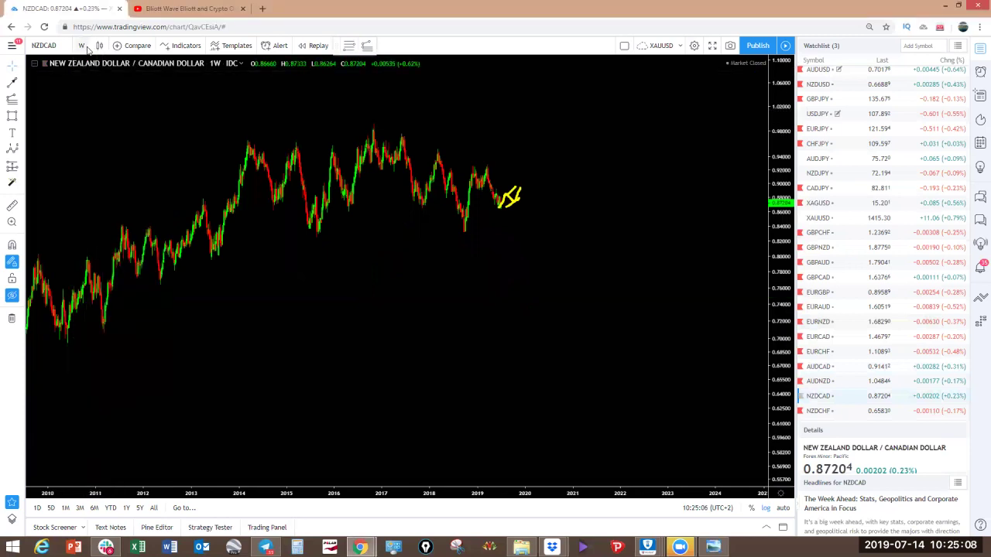
# On NZDCAD's daily chart, sketch in yellow the converging May to July 2019 decline and a rise to about 0.886, and clear the sketch.
pyautogui.click(82, 45)
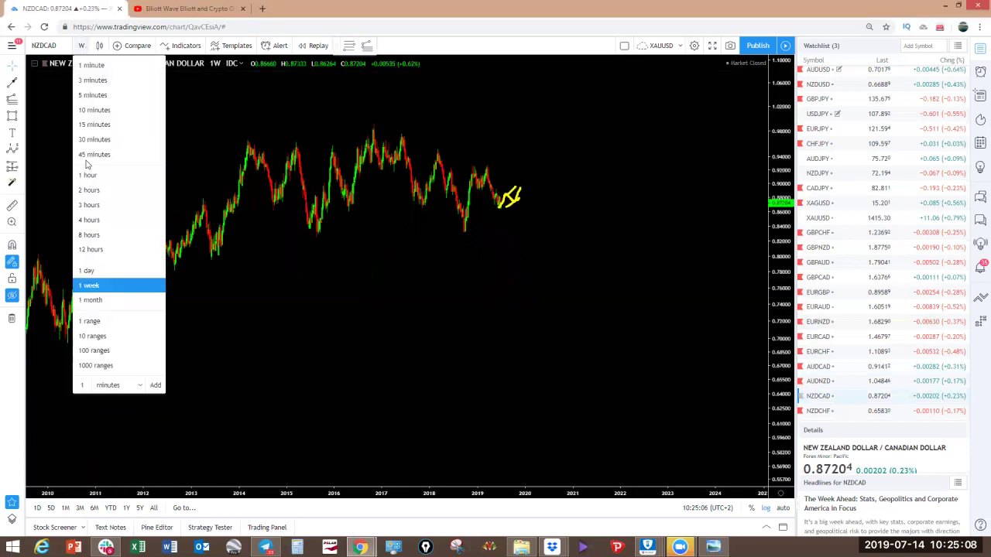
pyautogui.click(91, 272)
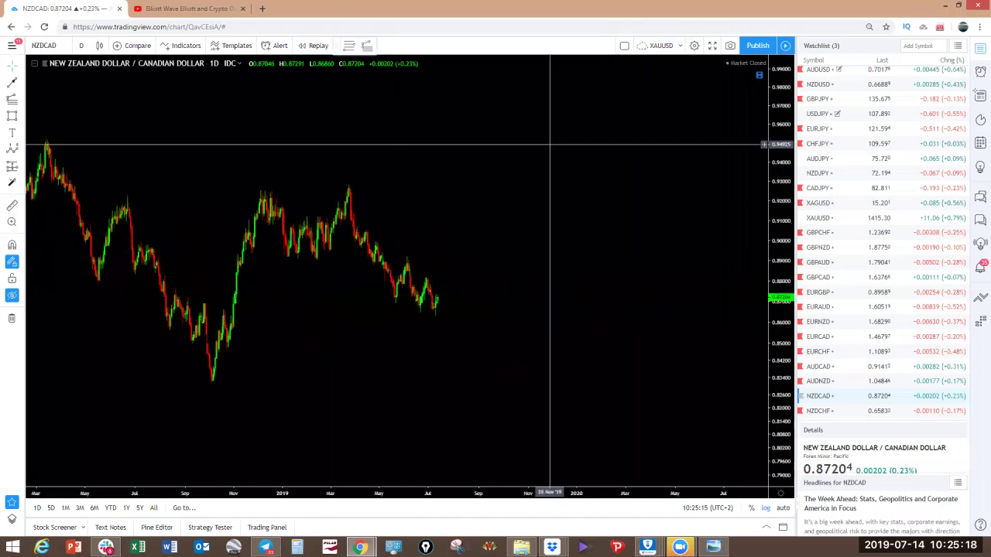
pyautogui.moveTo(416, 283)
pyautogui.mouseDown()
pyautogui.moveTo(435, 288)
pyautogui.moveTo(449, 325)
pyautogui.moveTo(447, 297)
pyautogui.moveTo(504, 267)
pyautogui.mouseUp()
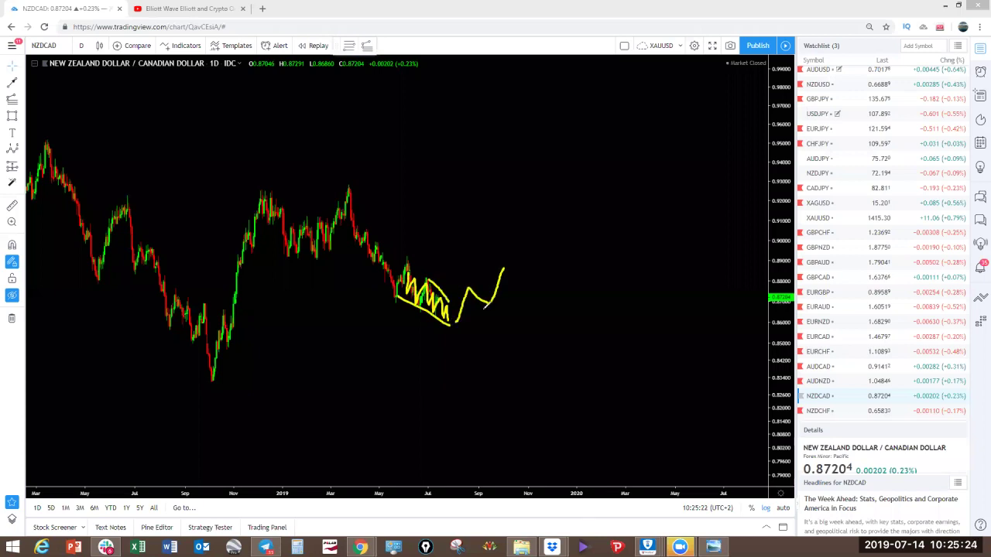
pyautogui.moveTo(451, 330)
pyautogui.mouseDown()
pyautogui.moveTo(508, 288)
pyautogui.moveTo(499, 268)
pyautogui.mouseUp()
pyautogui.click(635, 44)
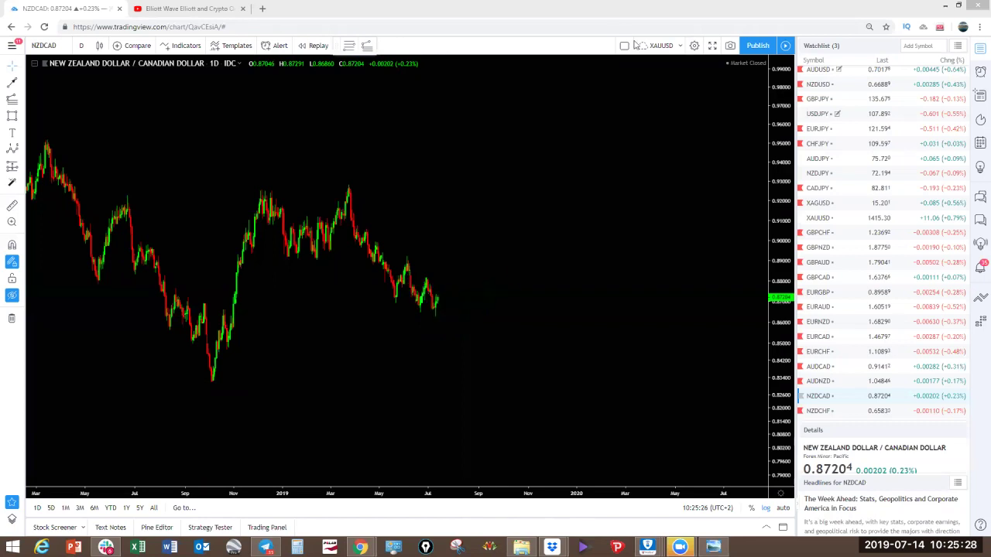
# Draw a Fibonacci retracement on NZDCAD's daily chart from about 0.832 to 0.928, spanning the late-2018 rally, and show the saved wave drawings.
pyautogui.click(494, 177)
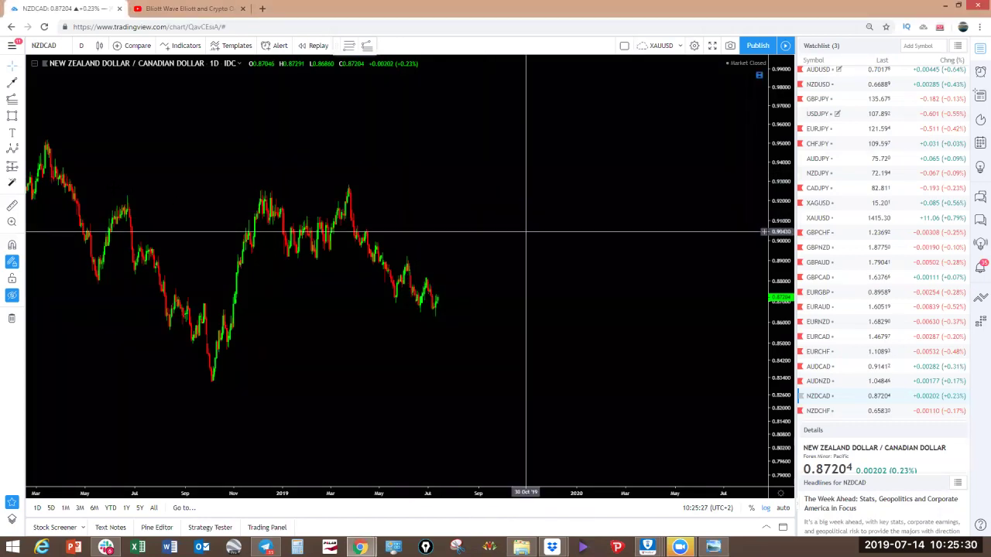
pyautogui.scroll(-2, 526, 231)
pyautogui.click(22, 101)
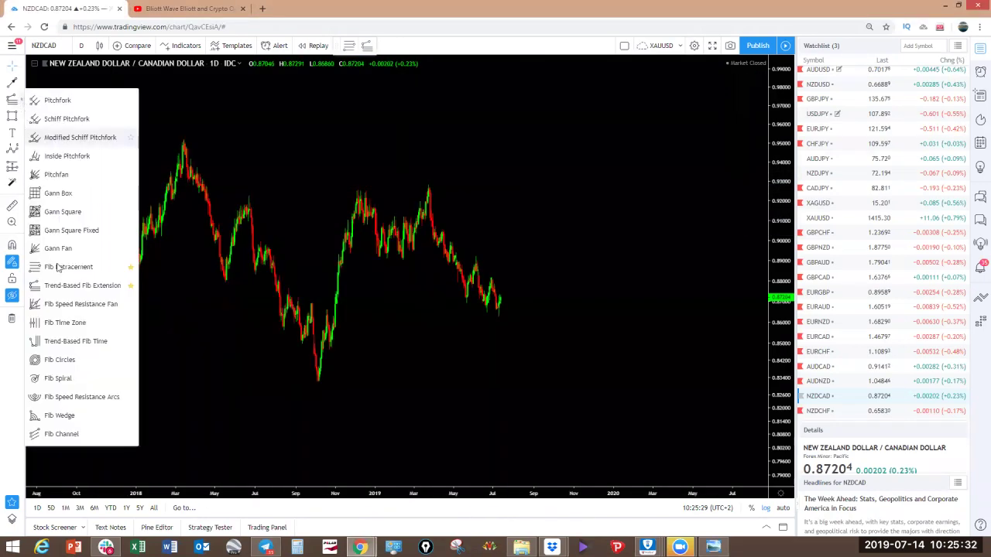
pyautogui.click(85, 266)
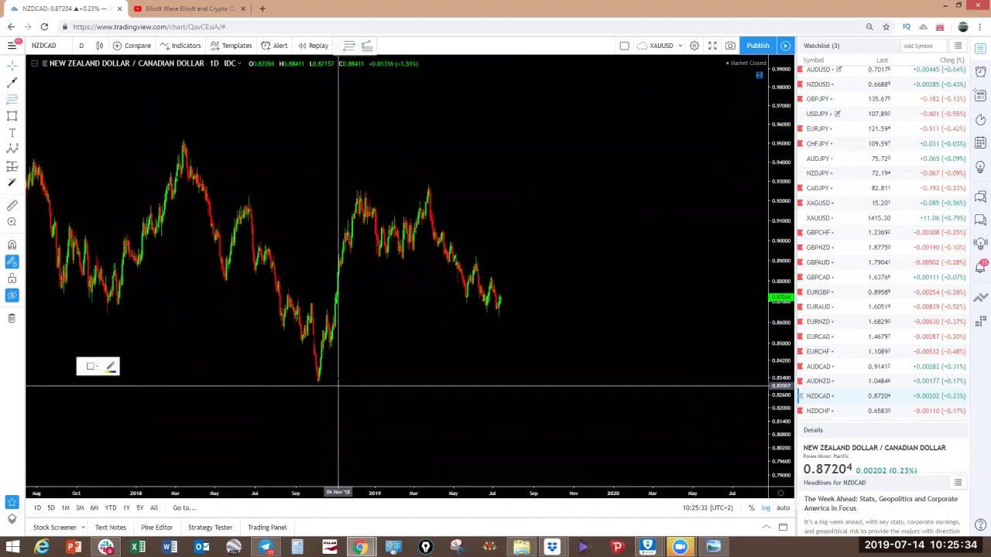
pyautogui.hotkey('ctrl', 'alt', 'h')
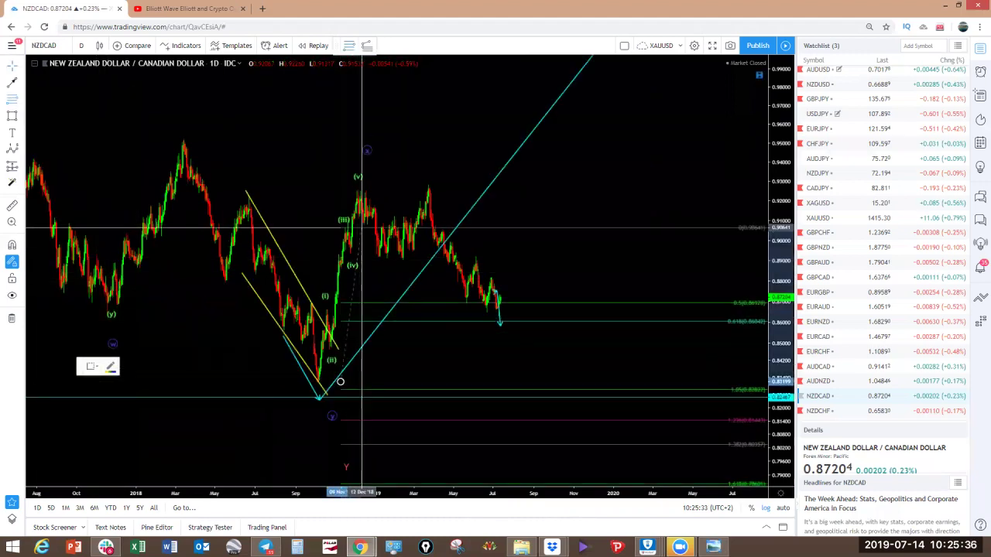
pyautogui.click(367, 186)
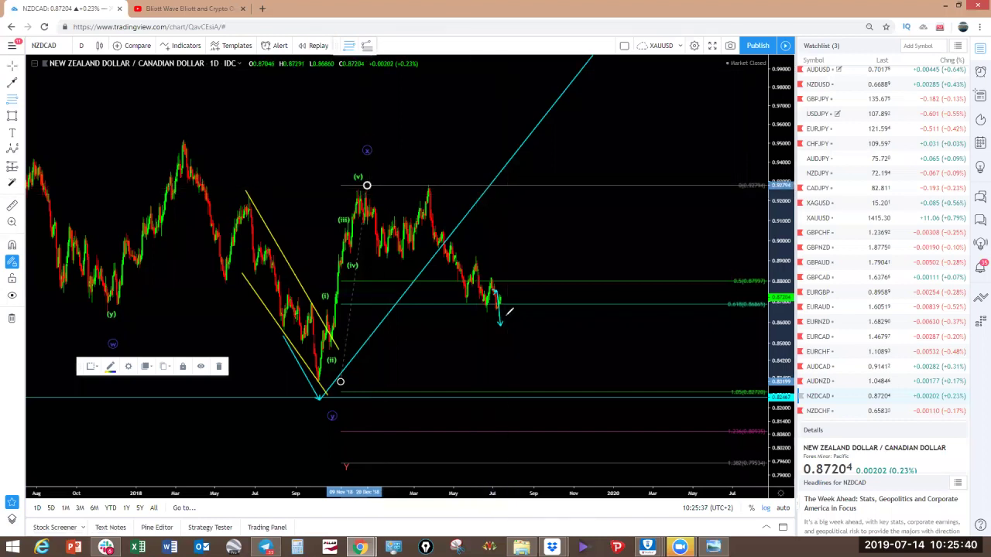
# Sketch in yellow NZDCAD's converging mid-2019 decline, a rise to about 0.885 and a fall to about 0.829, and clear the sketch.
pyautogui.moveTo(468, 300)
pyautogui.mouseDown()
pyautogui.moveTo(505, 318)
pyautogui.moveTo(508, 284)
pyautogui.moveTo(511, 306)
pyautogui.moveTo(539, 271)
pyautogui.moveTo(604, 388)
pyautogui.mouseUp()
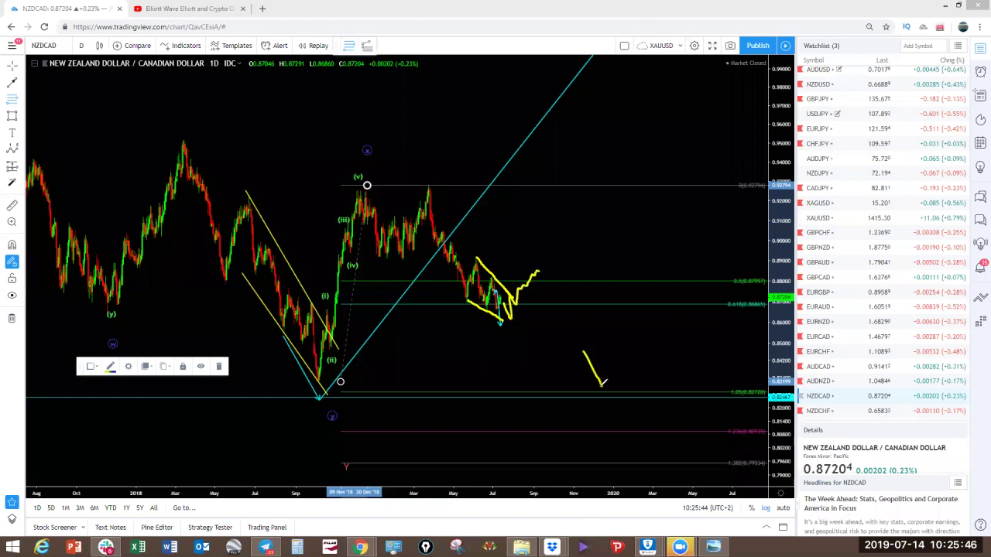
pyautogui.click(623, 28)
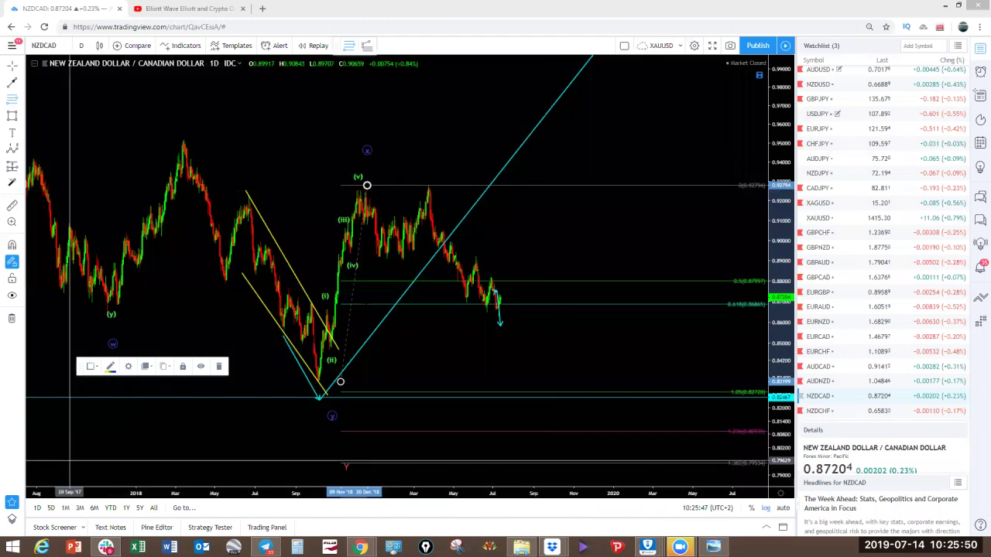
pyautogui.click(456, 132)
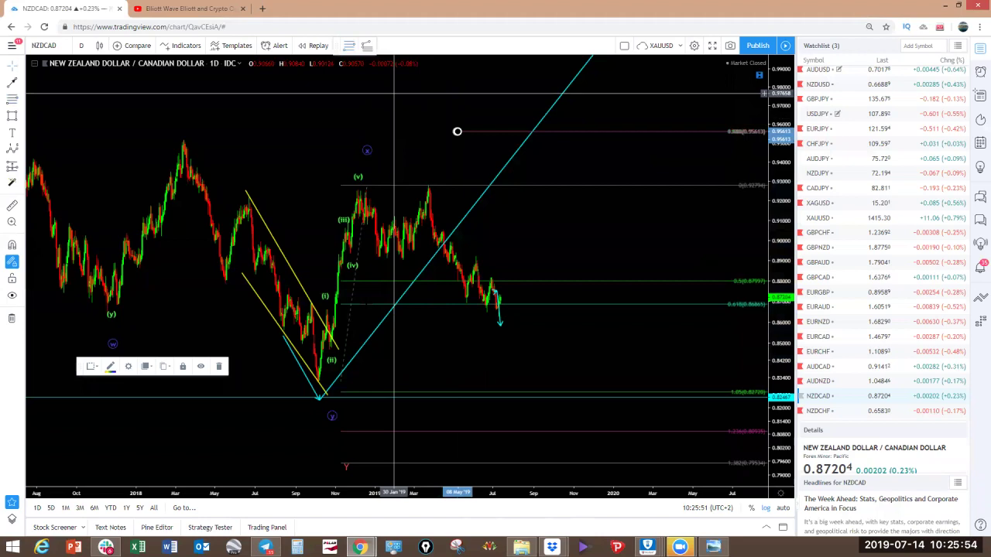
# Restore the RSI and Stoch RSI panes, sketch yellow divergence lines under the mid-2019 price lows and RSI lows, and clear them.
pyautogui.doubleClick(395, 94)
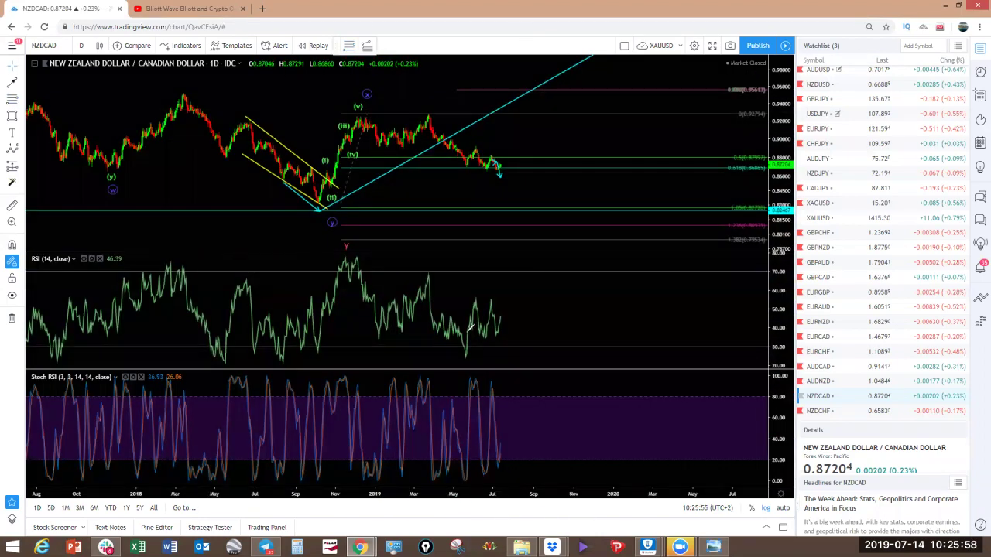
pyautogui.moveTo(466, 168); pyautogui.dragTo(507, 184)
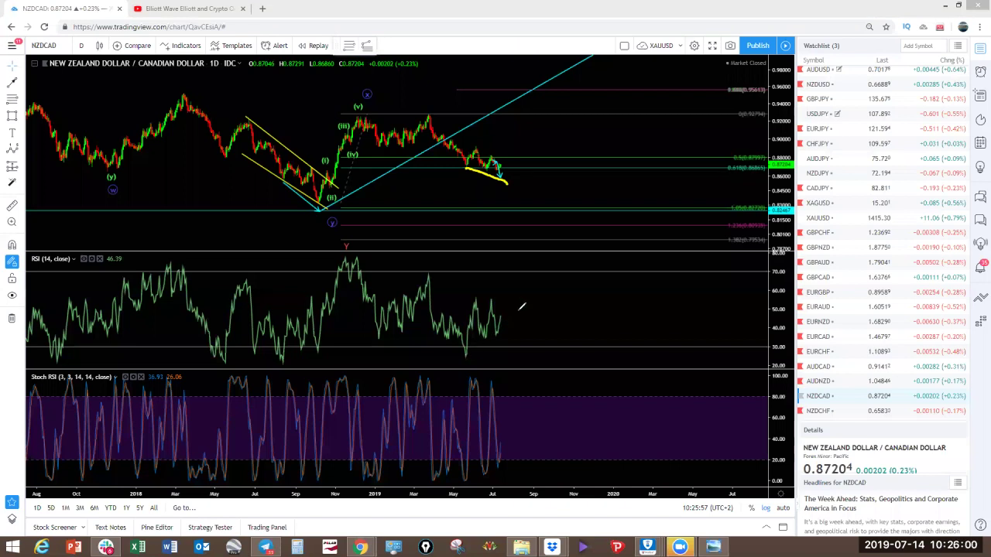
pyautogui.moveTo(465, 358); pyautogui.dragTo(520, 309)
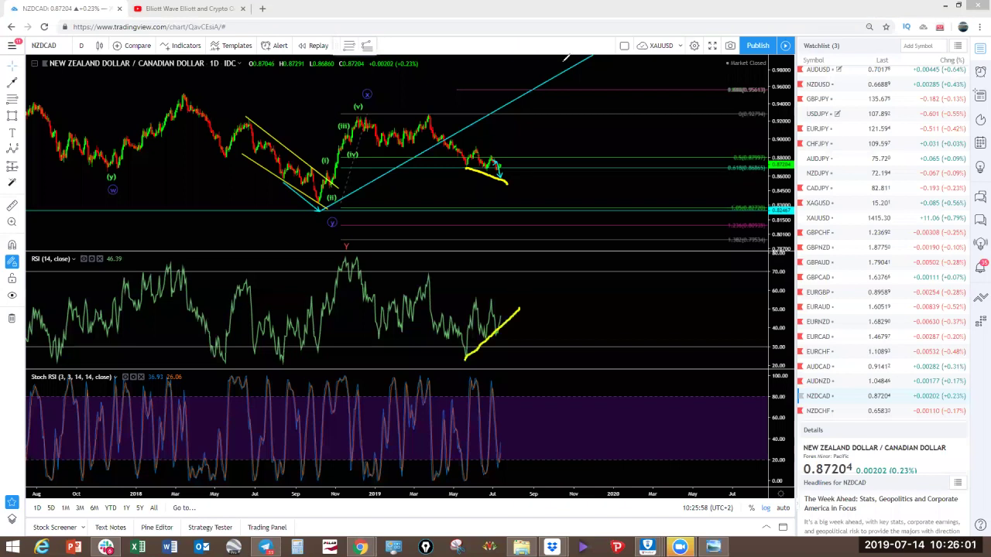
pyautogui.click(640, 30)
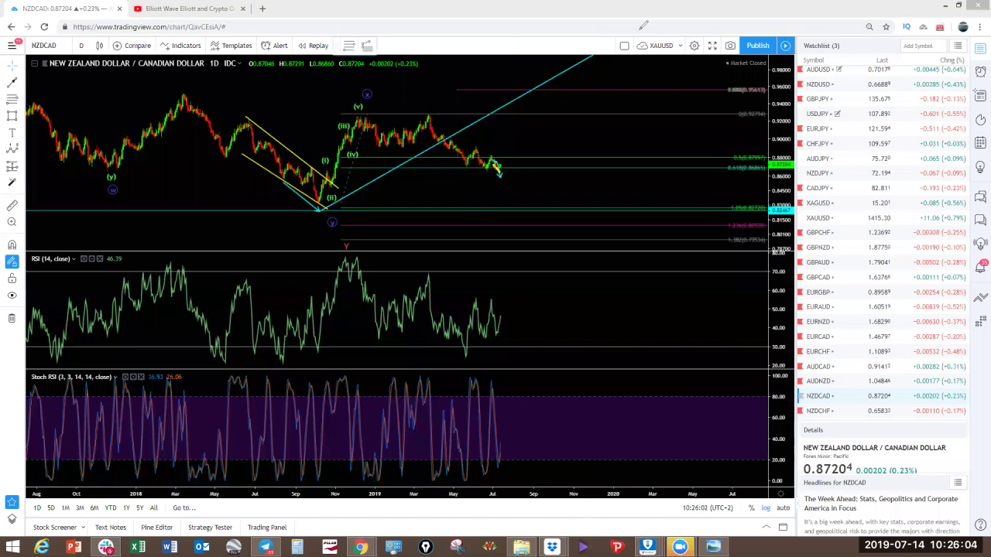
# Sketch in yellow a small rising correction to about 0.89, a drop to about 0.838 and a line from the 2018 low, and clear them.
pyautogui.moveTo(505, 155)
pyautogui.mouseDown()
pyautogui.moveTo(534, 148)
pyautogui.moveTo(505, 160)
pyautogui.mouseUp()
pyautogui.moveTo(531, 145); pyautogui.dragTo(555, 197)
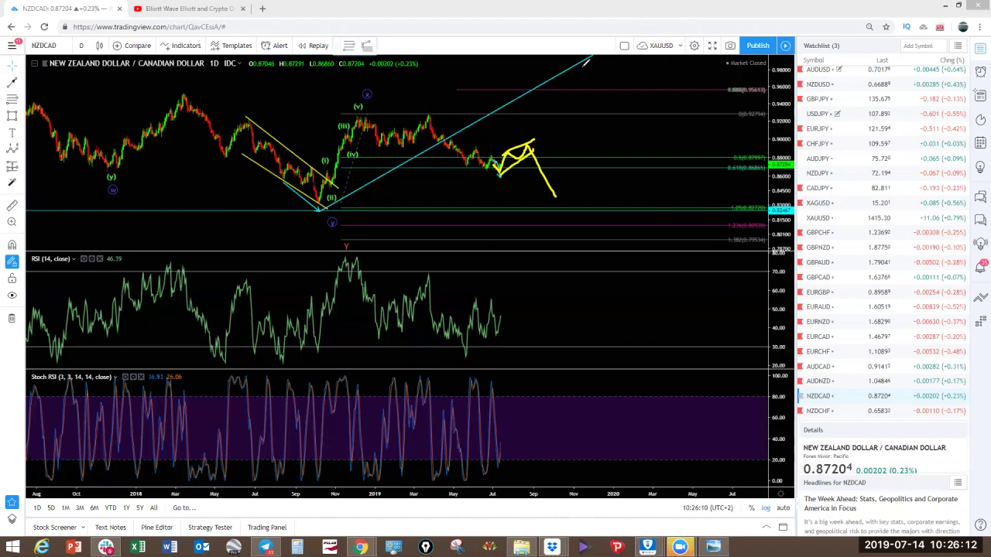
pyautogui.moveTo(331, 203); pyautogui.dragTo(573, 188)
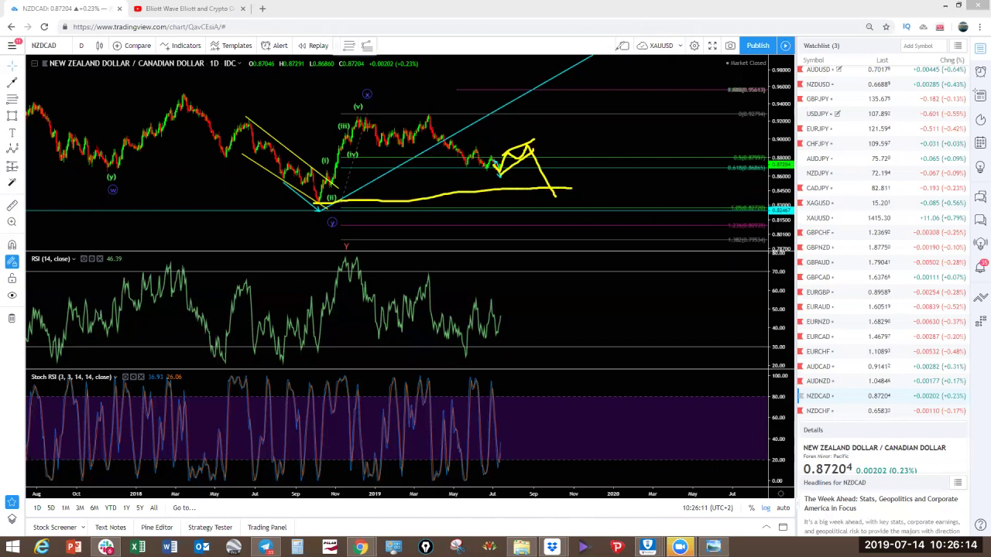
pyautogui.press('Escape')
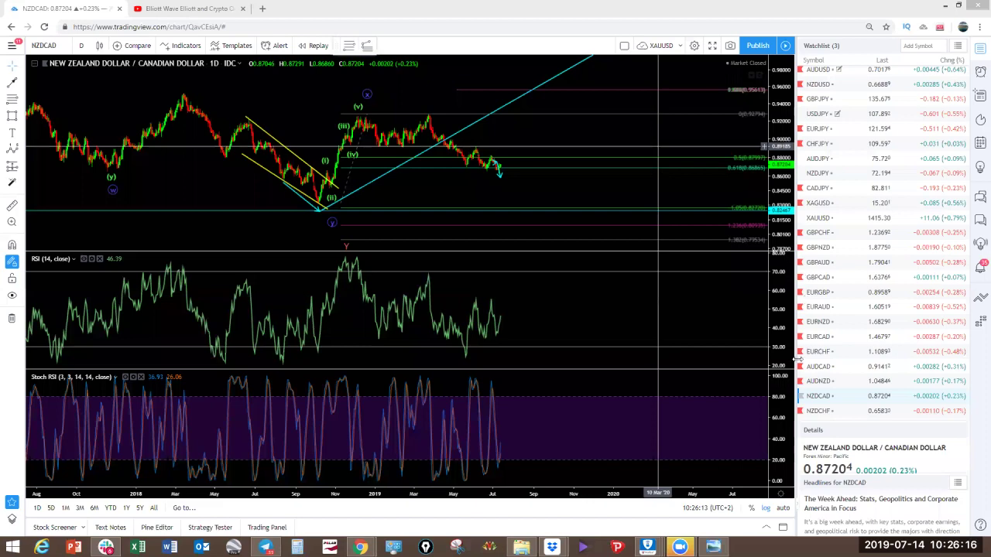
# Open the daily NZDCHF chart with the price pane maximized and the price swings from April 2018 to July 2019 in view.
pyautogui.click(821, 411)
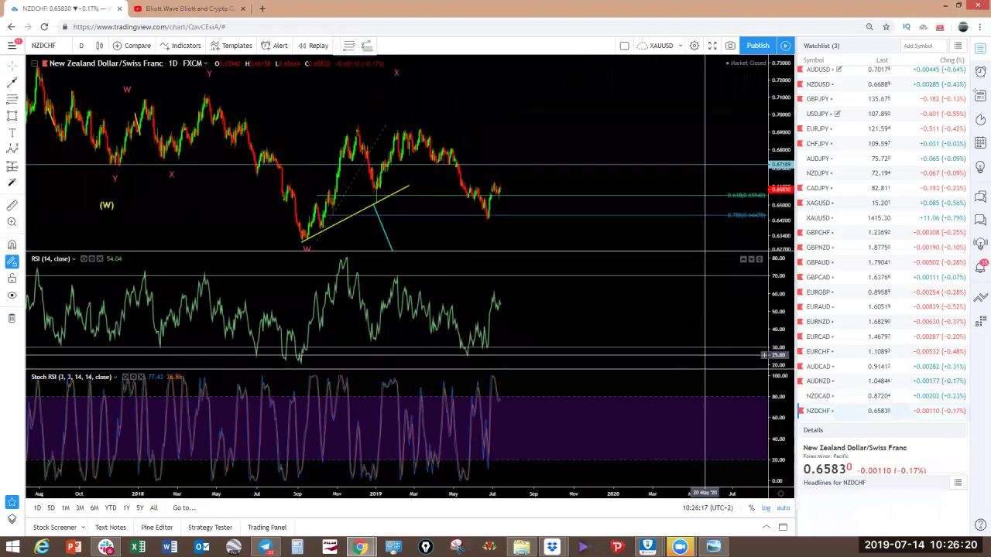
pyautogui.doubleClick(565, 105)
pyautogui.scroll(5, 684, 298)
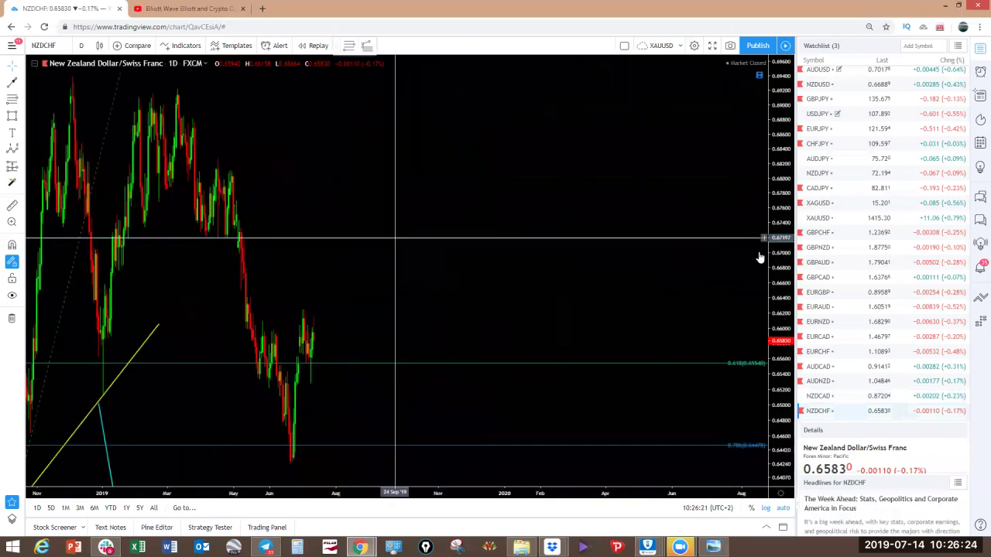
pyautogui.moveTo(781, 260); pyautogui.dragTo(780, 362)
pyautogui.moveTo(400, 306); pyautogui.dragTo(646, 330)
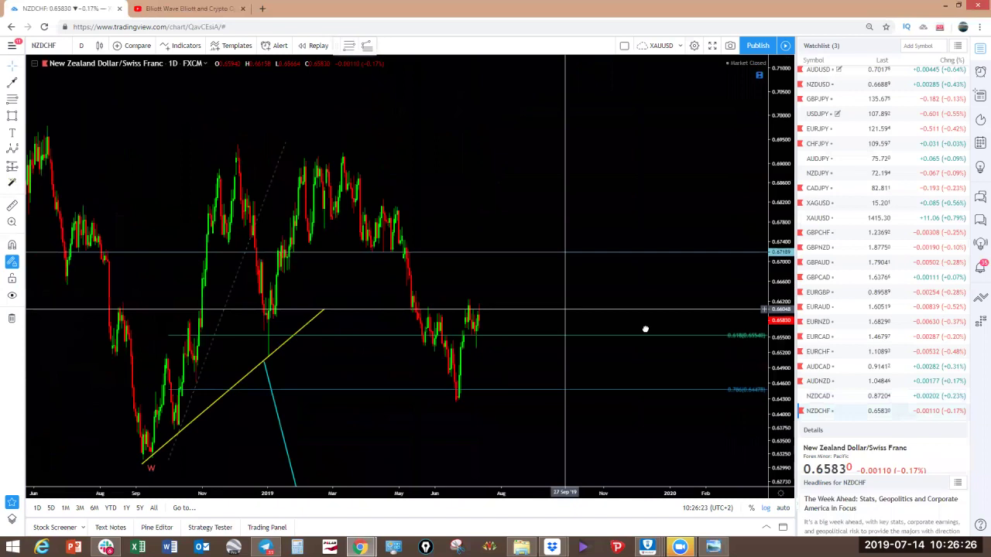
pyautogui.moveTo(565, 309); pyautogui.dragTo(647, 326)
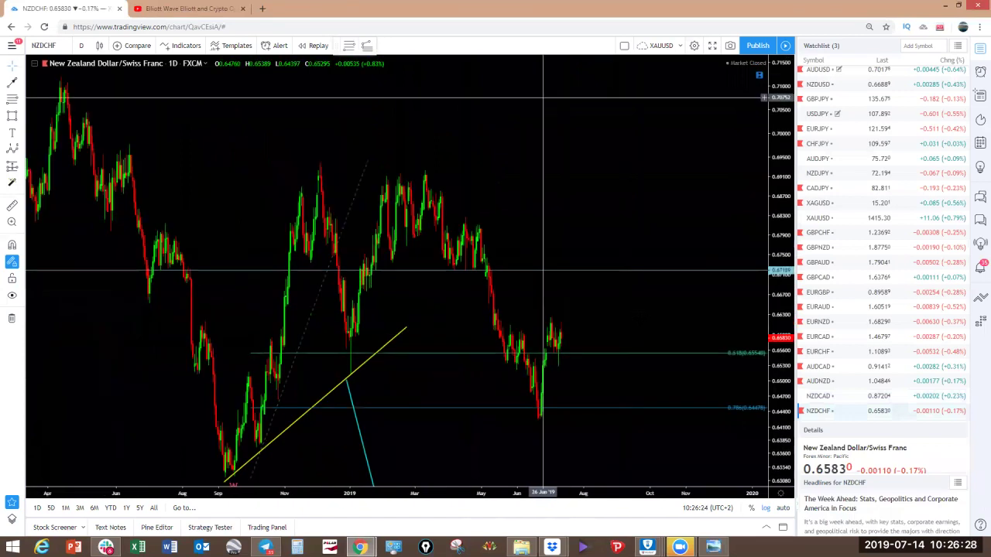
# Outline NZDCHF's latest pullback in yellow, hide the saved drawings, and trace the three-leg decline from the late-2018 high to the June 2019 low.
pyautogui.moveTo(552, 321)
pyautogui.mouseDown()
pyautogui.moveTo(564, 328)
pyautogui.moveTo(570, 367)
pyautogui.mouseUp()
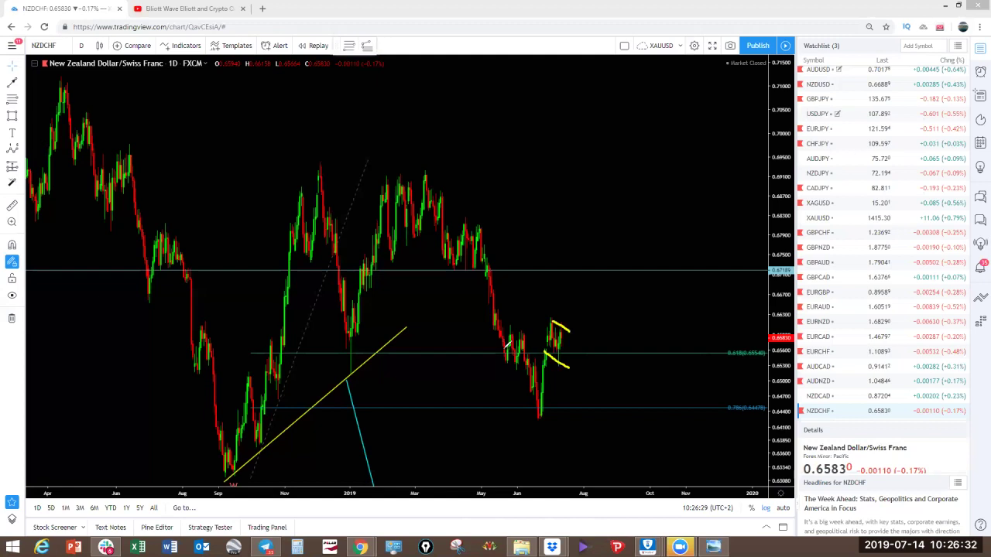
pyautogui.click(12, 295)
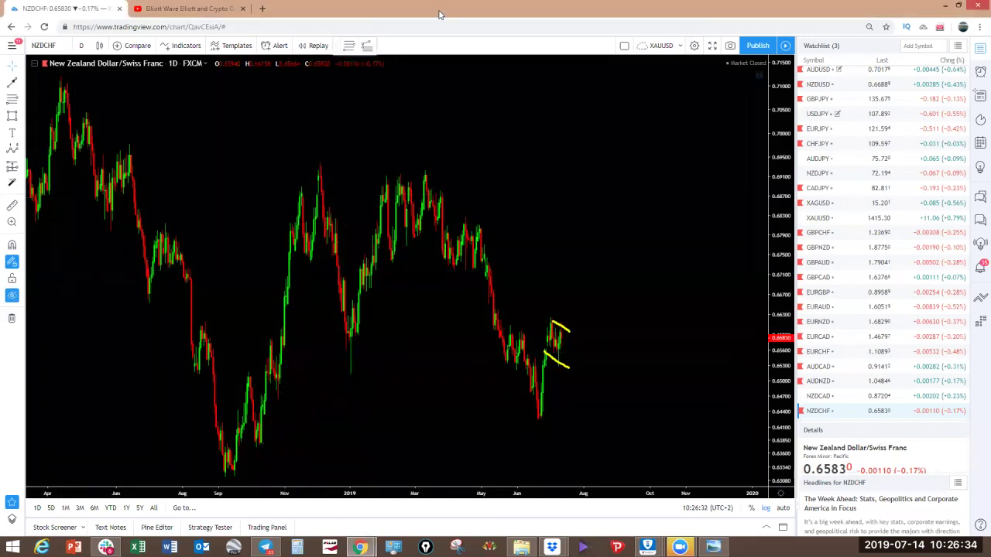
pyautogui.moveTo(319, 164)
pyautogui.mouseDown()
pyautogui.moveTo(354, 364)
pyautogui.moveTo(422, 175)
pyautogui.moveTo(540, 419)
pyautogui.mouseUp()
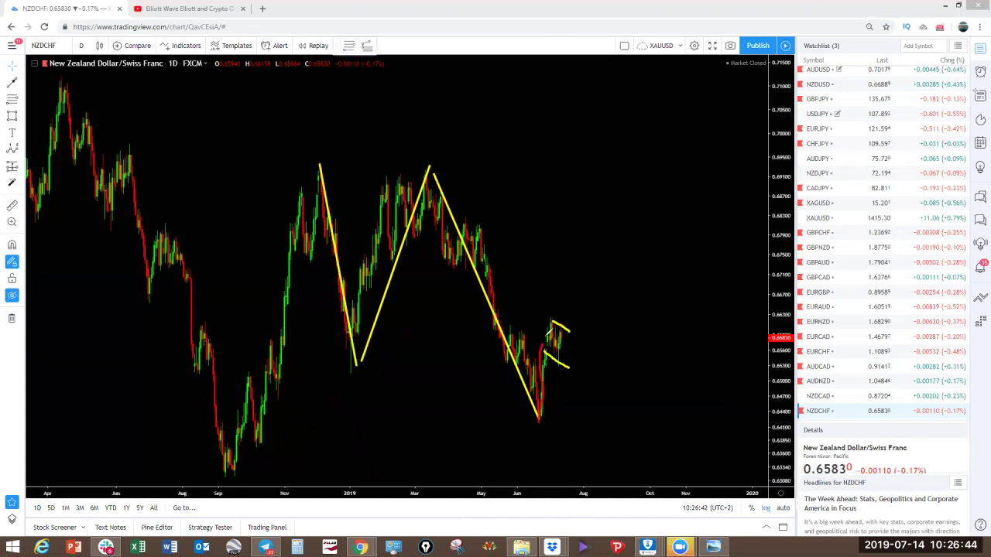
# Sketch in red NZDCHF's rising channel to about 0.668 and a drop to about 0.639, and clear all sketches.
pyautogui.moveTo(556, 338)
pyautogui.mouseDown()
pyautogui.moveTo(565, 334)
pyautogui.moveTo(577, 358)
pyautogui.moveTo(604, 288)
pyautogui.mouseUp()
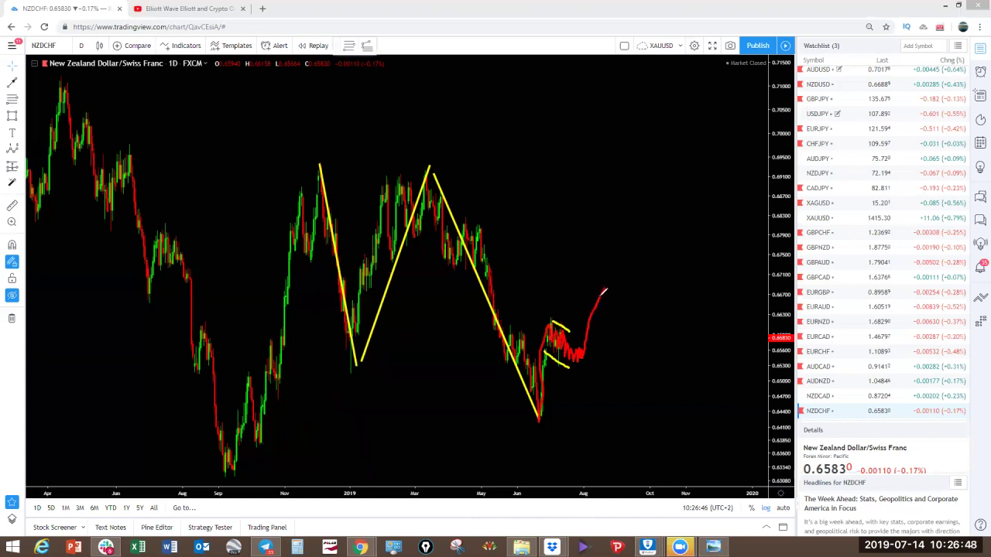
pyautogui.moveTo(540, 416)
pyautogui.mouseDown()
pyautogui.moveTo(614, 317)
pyautogui.moveTo(628, 437)
pyautogui.mouseUp()
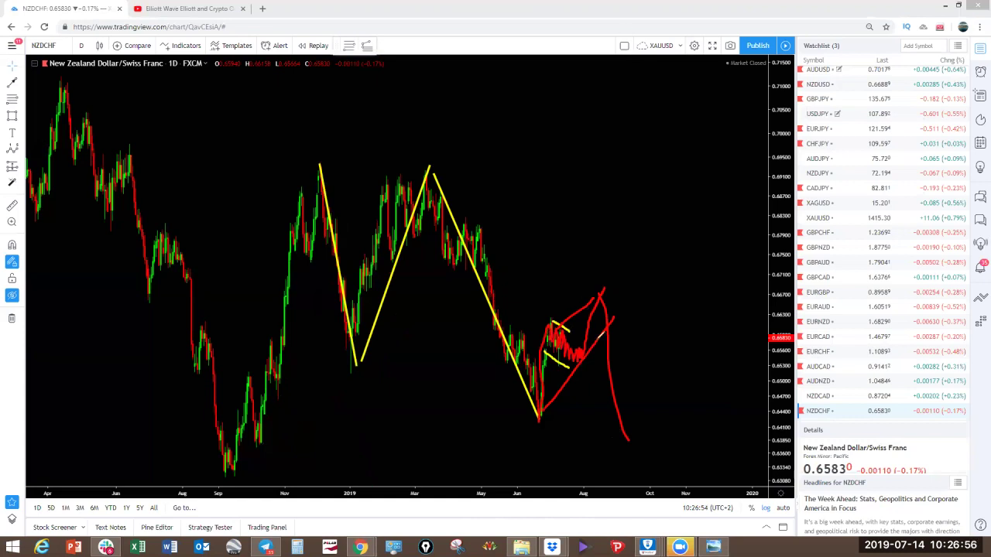
pyautogui.press('Escape')
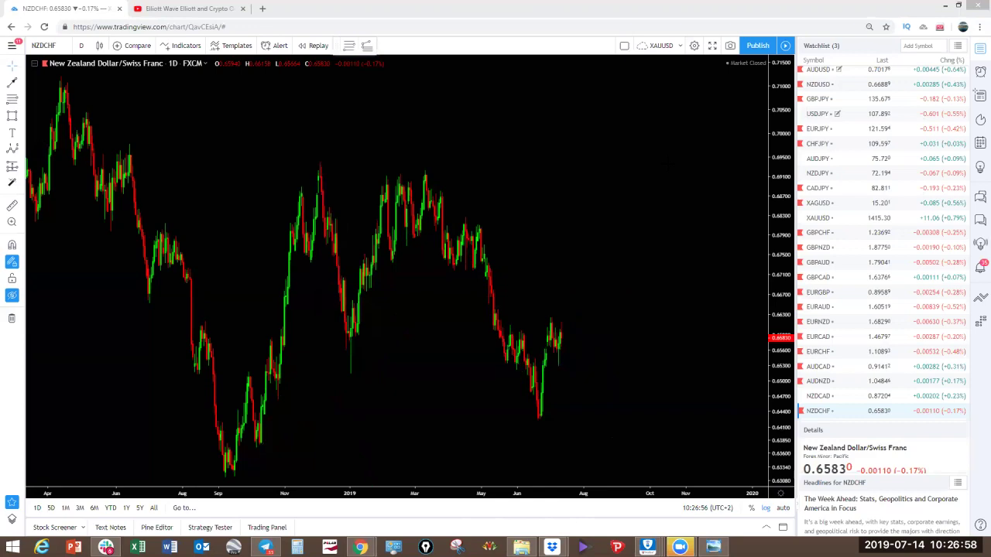
# Reopen the daily NZDCAD chart, scribble the June to July 2019 decline in red, and remove that sketch.
pyautogui.click(815, 394)
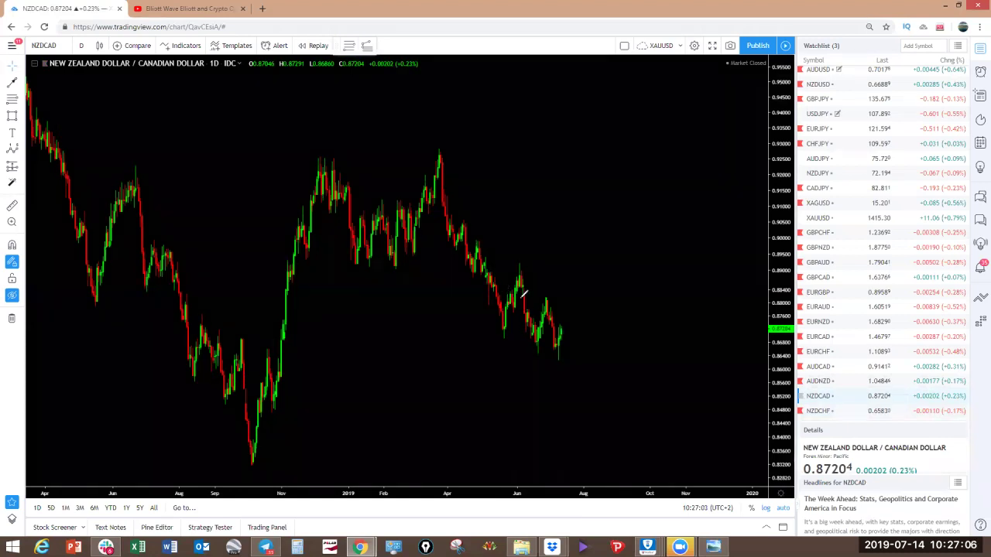
pyautogui.moveTo(523, 304)
pyautogui.mouseDown()
pyautogui.moveTo(531, 288)
pyautogui.moveTo(559, 355)
pyautogui.mouseUp()
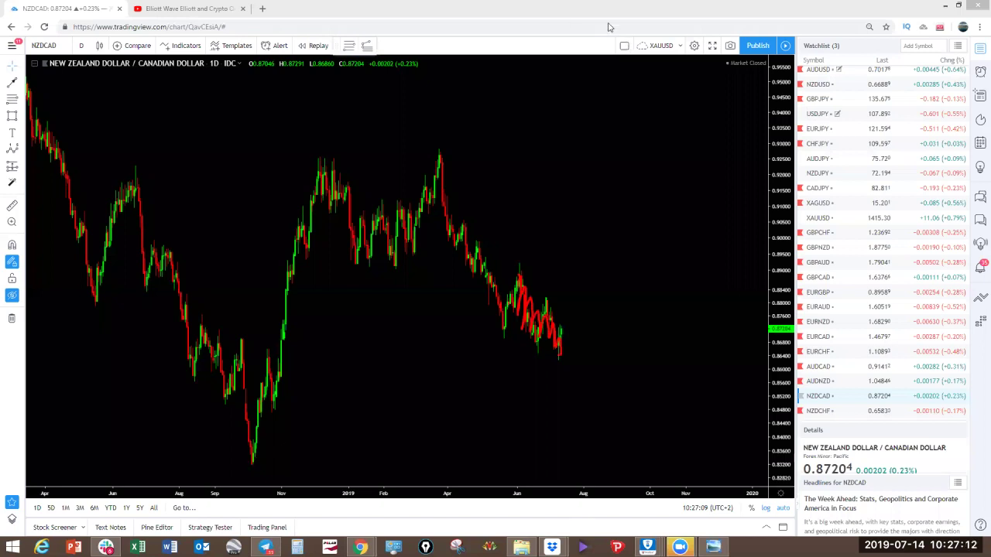
pyautogui.hotkey('ctrl', 'z')
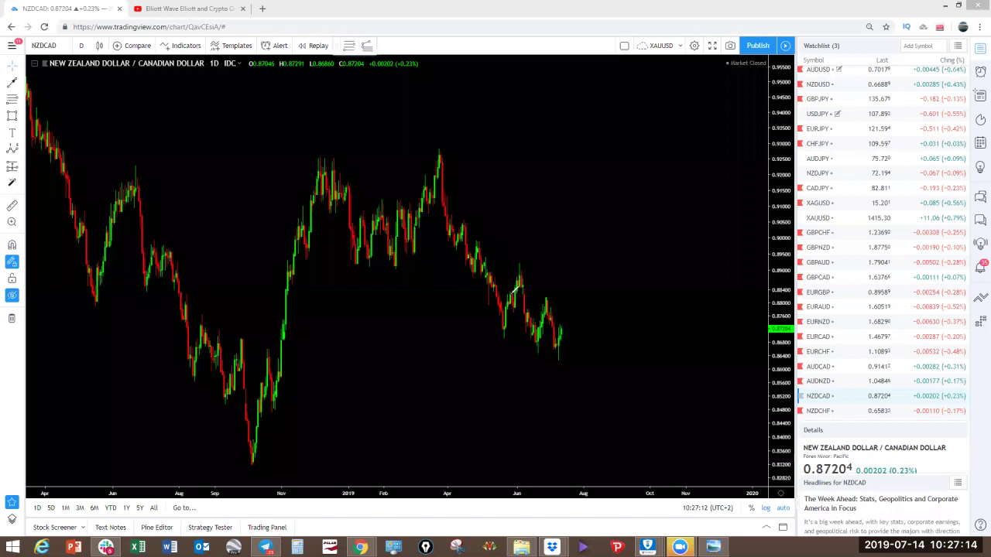
# Sketch in yellow NZDCAD's June to July 2019 decline, a channelled rise to about 0.888 and a drop to about 0.847, and clear it.
pyautogui.moveTo(521, 278)
pyautogui.mouseDown()
pyautogui.moveTo(533, 325)
pyautogui.moveTo(566, 341)
pyautogui.moveTo(565, 353)
pyautogui.moveTo(581, 329)
pyautogui.moveTo(611, 322)
pyautogui.moveTo(625, 288)
pyautogui.mouseUp()
pyautogui.moveTo(565, 357)
pyautogui.mouseDown()
pyautogui.moveTo(612, 325)
pyautogui.moveTo(619, 287)
pyautogui.moveTo(631, 412)
pyautogui.mouseUp()
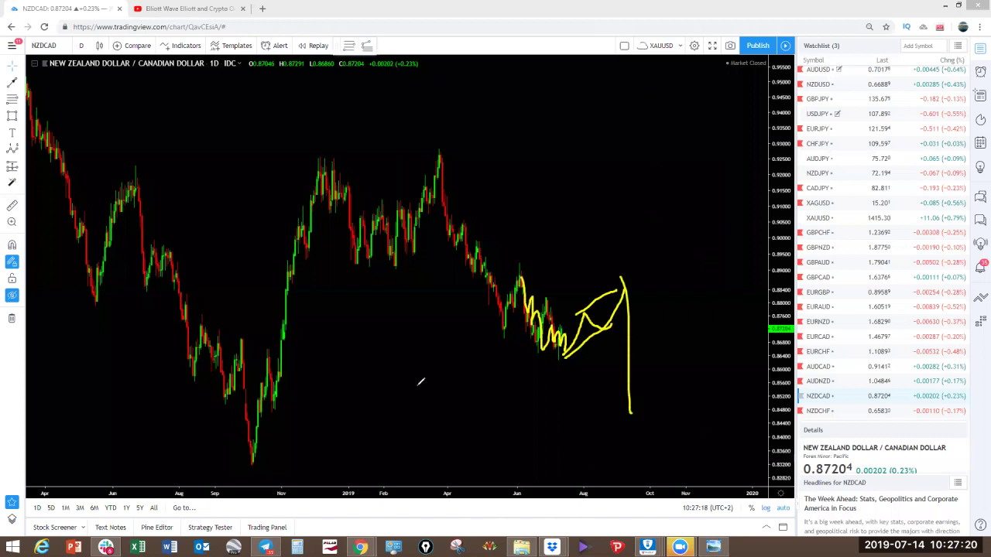
pyautogui.press('Escape')
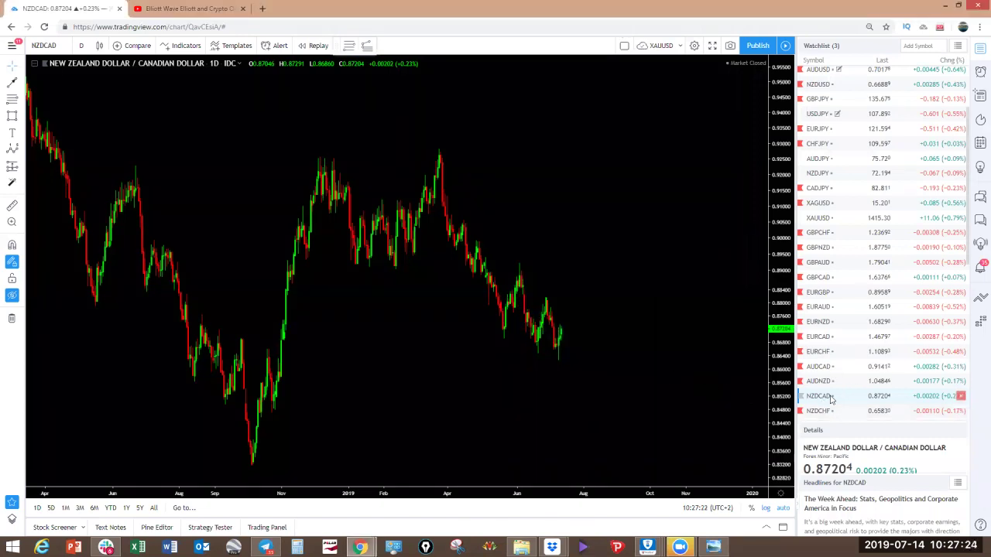
# On the daily AUDCHF chart, sketch in yellow the June rally, its consolidation, a rise to about 0.703 and a drop to about 0.67, and clear them.
pyautogui.scroll(-1, 848, 391)
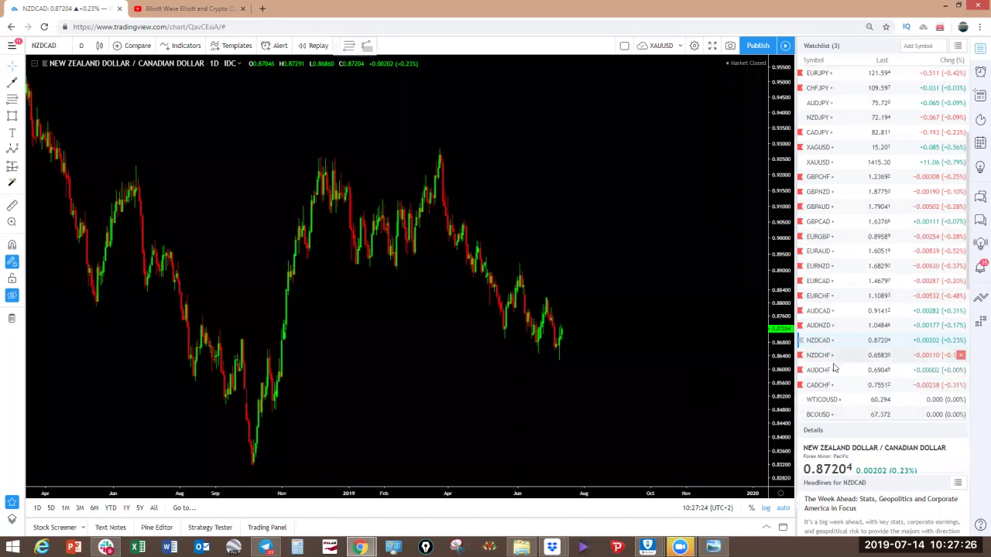
pyautogui.click(827, 372)
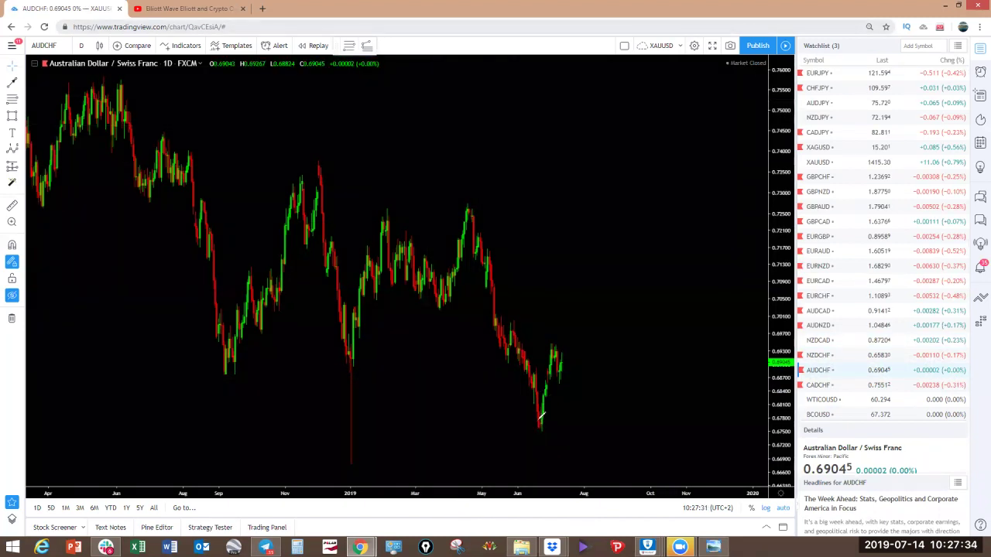
pyautogui.moveTo(540, 424)
pyautogui.mouseDown()
pyautogui.moveTo(554, 348)
pyautogui.moveTo(565, 372)
pyautogui.moveTo(571, 350)
pyautogui.moveTo(580, 383)
pyautogui.mouseUp()
pyautogui.moveTo(561, 375); pyautogui.dragTo(580, 383)
pyautogui.moveTo(553, 346)
pyautogui.mouseDown()
pyautogui.moveTo(574, 353)
pyautogui.moveTo(599, 312)
pyautogui.moveTo(614, 455)
pyautogui.mouseUp()
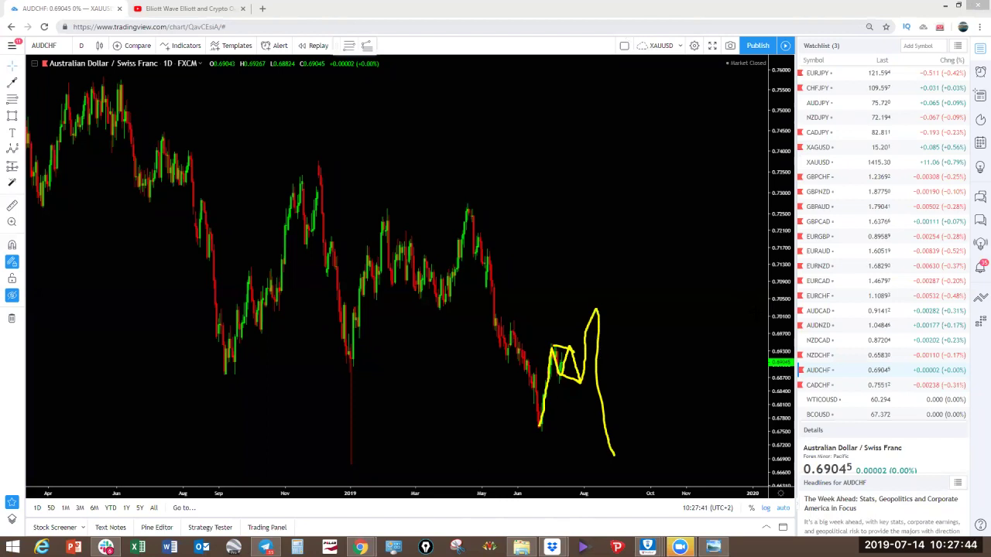
pyautogui.hotkey('ctrl', 'z')
# On the daily WTICOUSD chart, trace the June–July rise and October–December decline in yellow, the December–April rally in blue and the April–June decline in green.
pyautogui.click(819, 401)
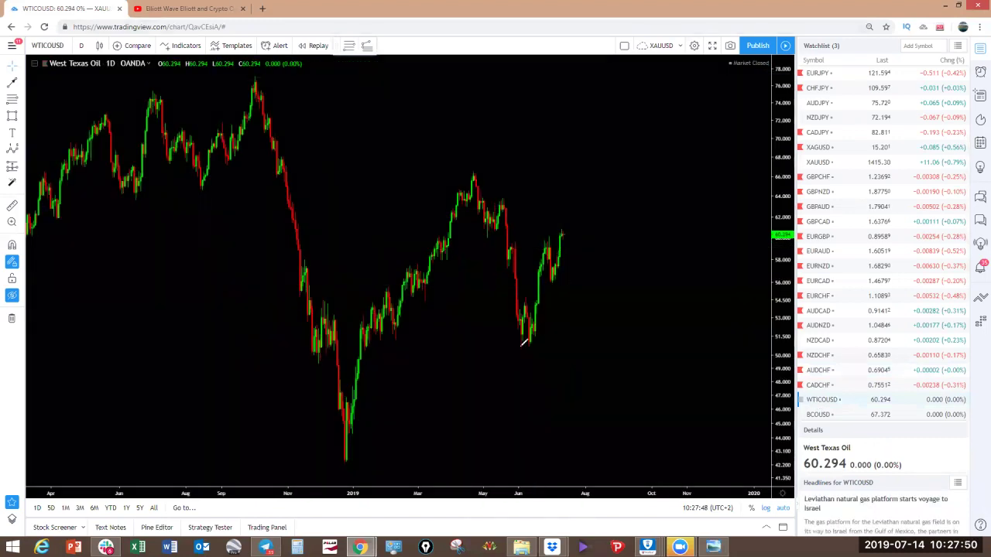
pyautogui.moveTo(519, 350)
pyautogui.mouseDown()
pyautogui.moveTo(551, 248)
pyautogui.moveTo(558, 271)
pyautogui.mouseUp()
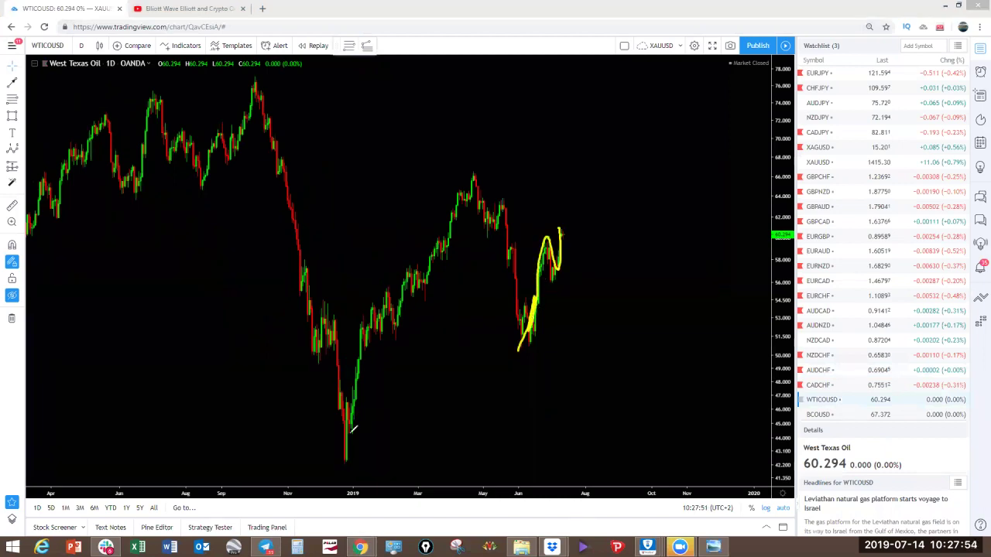
pyautogui.moveTo(356, 449); pyautogui.dragTo(350, 457)
pyautogui.moveTo(353, 454); pyautogui.dragTo(477, 175)
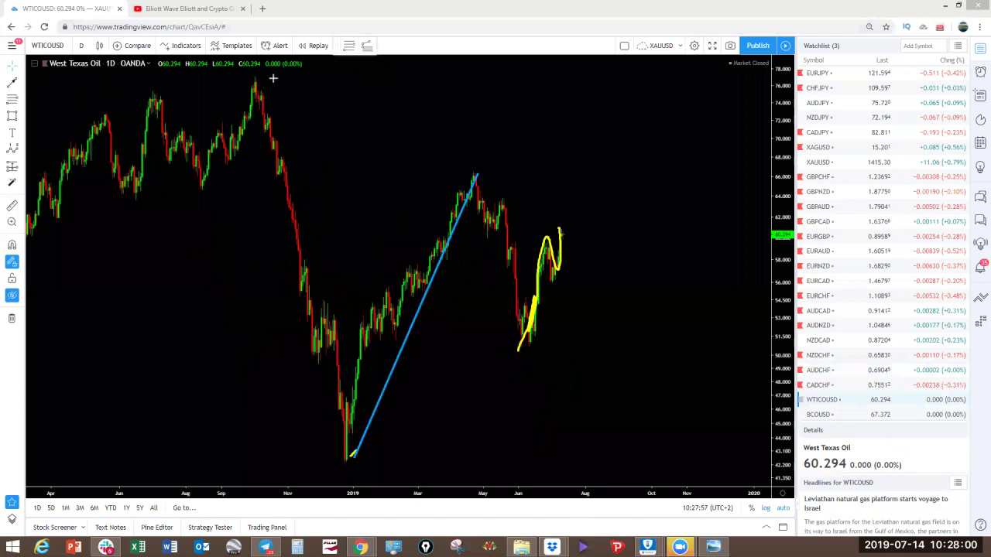
pyautogui.moveTo(257, 83); pyautogui.dragTo(350, 454)
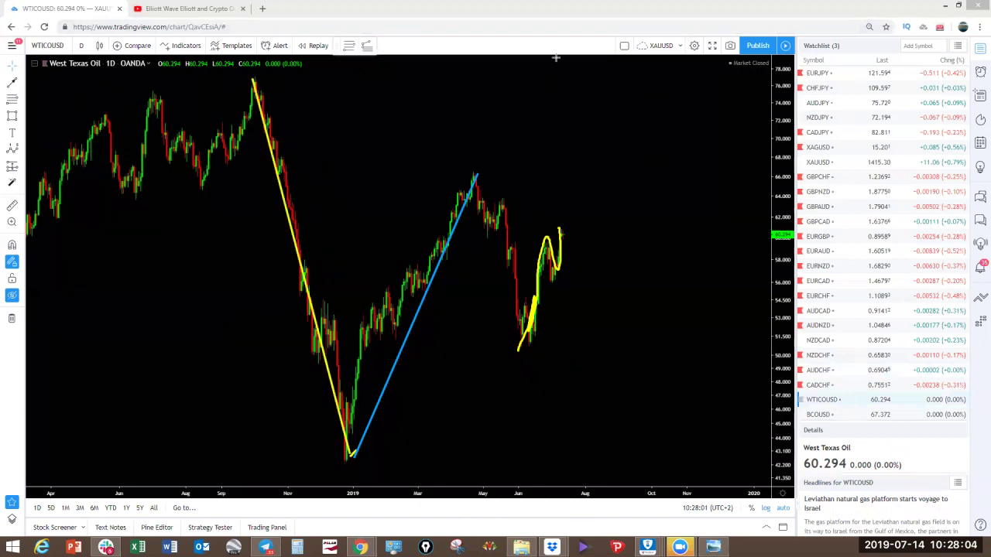
pyautogui.moveTo(475, 176); pyautogui.dragTo(521, 347)
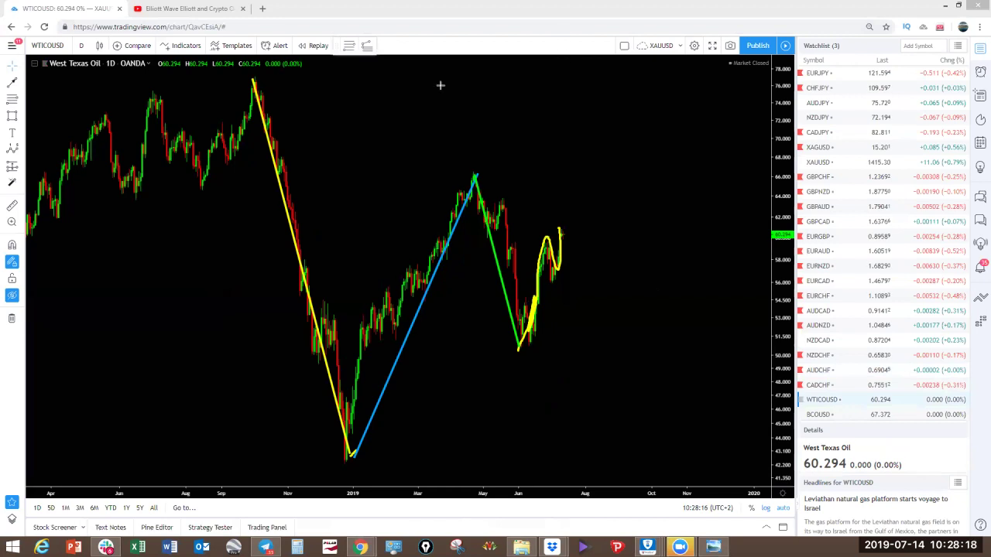
# Sketch a green zigzag consolidation between two boundary lines beside the latest West Texas Oil price, and a yellow stepped rise to about 68.
pyautogui.moveTo(569, 225)
pyautogui.mouseDown()
pyautogui.moveTo(621, 242)
pyautogui.moveTo(626, 265)
pyautogui.mouseUp()
pyautogui.moveTo(586, 253); pyautogui.dragTo(609, 257)
pyautogui.moveTo(571, 214); pyautogui.dragTo(608, 229)
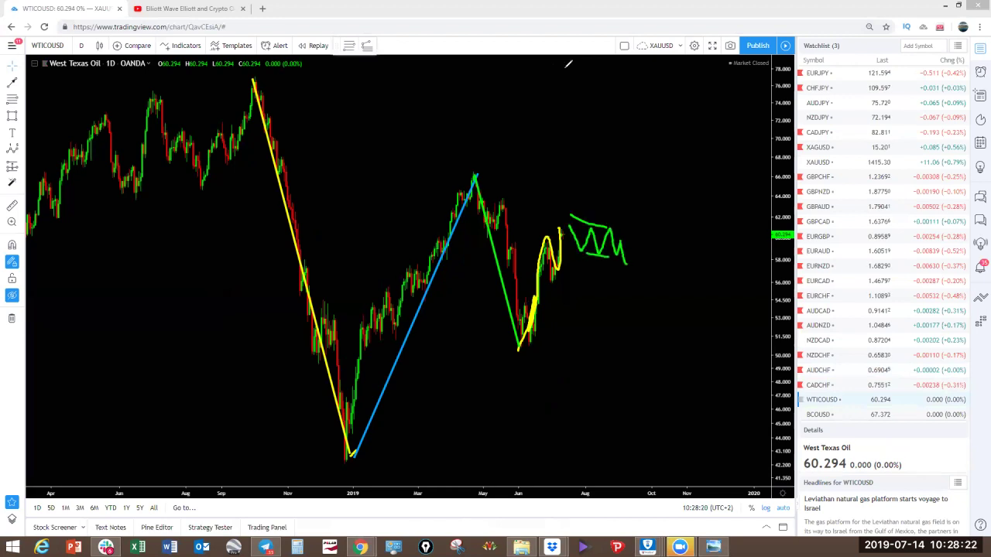
pyautogui.moveTo(623, 263); pyautogui.dragTo(651, 165)
pyautogui.hotkey('ctrl', 'z')
pyautogui.moveTo(623, 259); pyautogui.dragTo(658, 160)
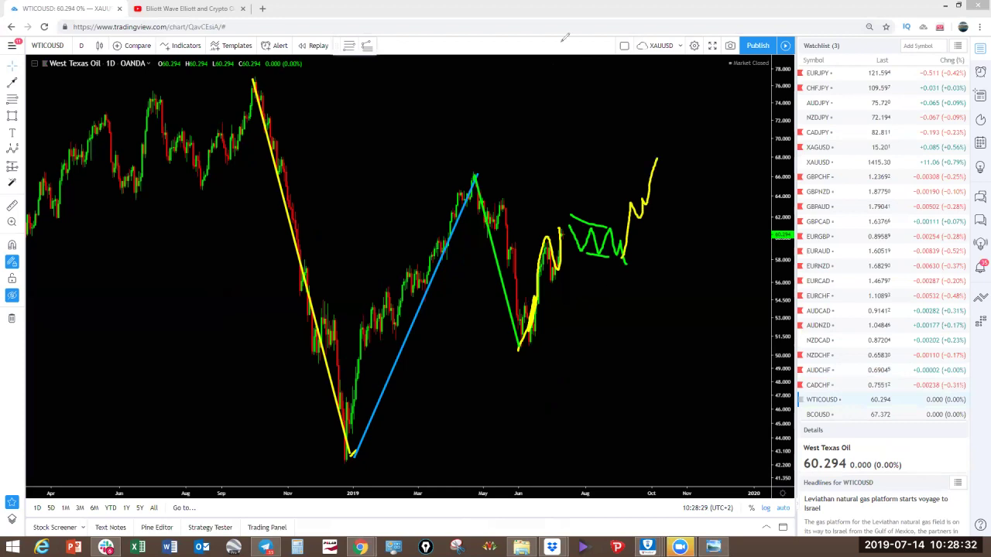
# Draw projected lines for a green drop to about 50, a blue rise to about 77 and a steep yellow decline, and clear all sketches.
pyautogui.moveTo(653, 149); pyautogui.dragTo(690, 356)
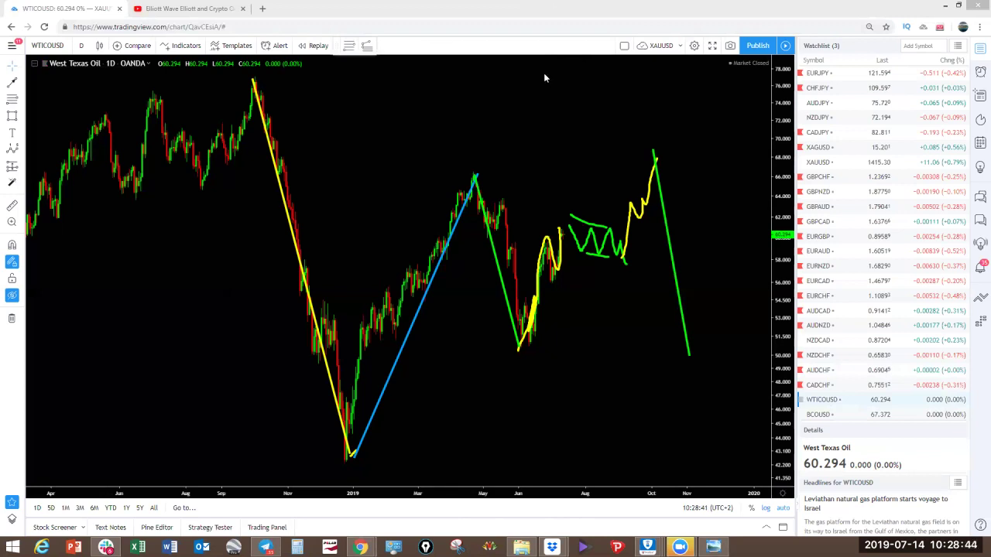
pyautogui.moveTo(686, 355)
pyautogui.mouseDown()
pyautogui.moveTo(739, 133)
pyautogui.moveTo(769, 75)
pyautogui.mouseUp()
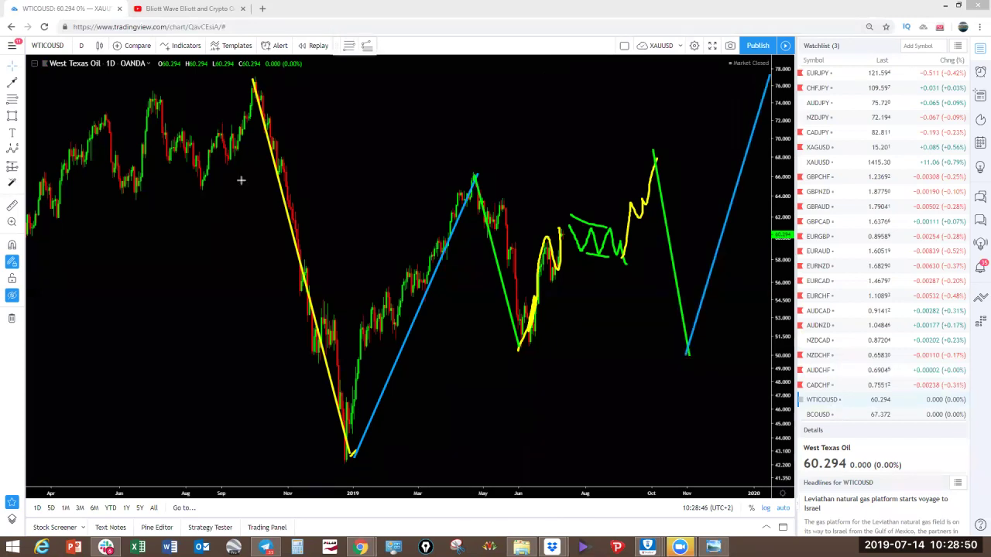
pyautogui.moveTo(772, 73); pyautogui.dragTo(878, 464)
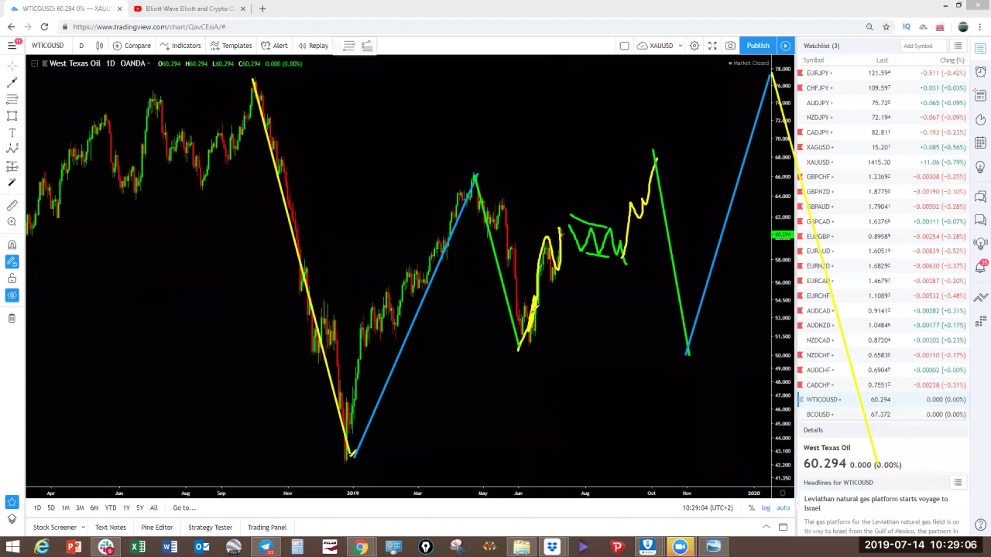
pyautogui.moveTo(477, 170); pyautogui.dragTo(657, 159)
pyautogui.click(613, 29)
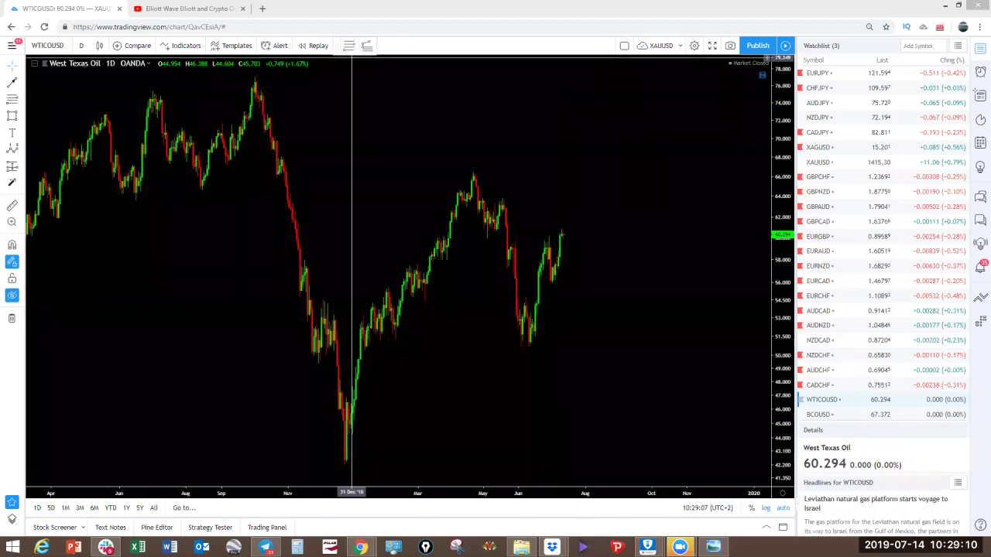
# Switch West Texas Oil to the 4-hour chart and sketch in yellow a small consolidation and a rise to a level line near 62.7.
pyautogui.click(82, 46)
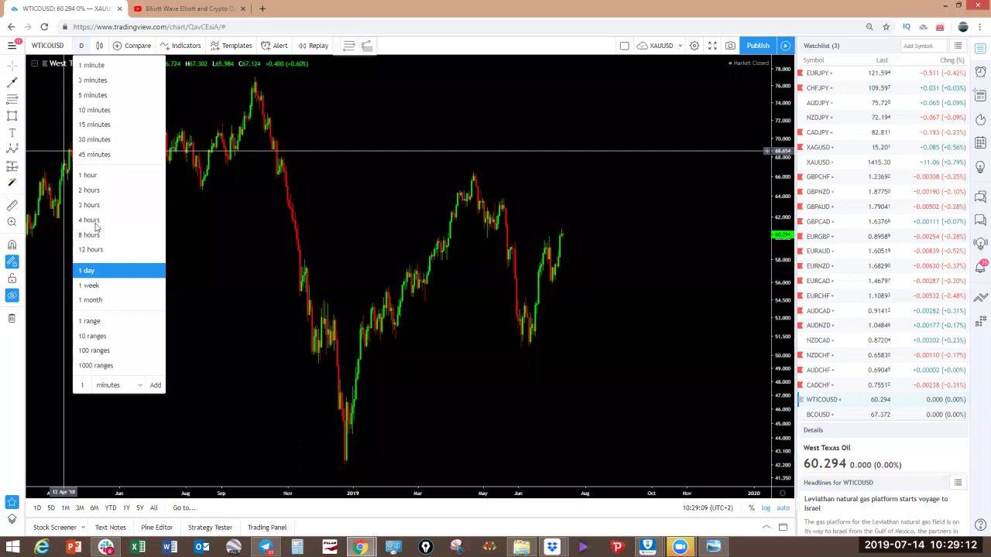
pyautogui.click(89, 220)
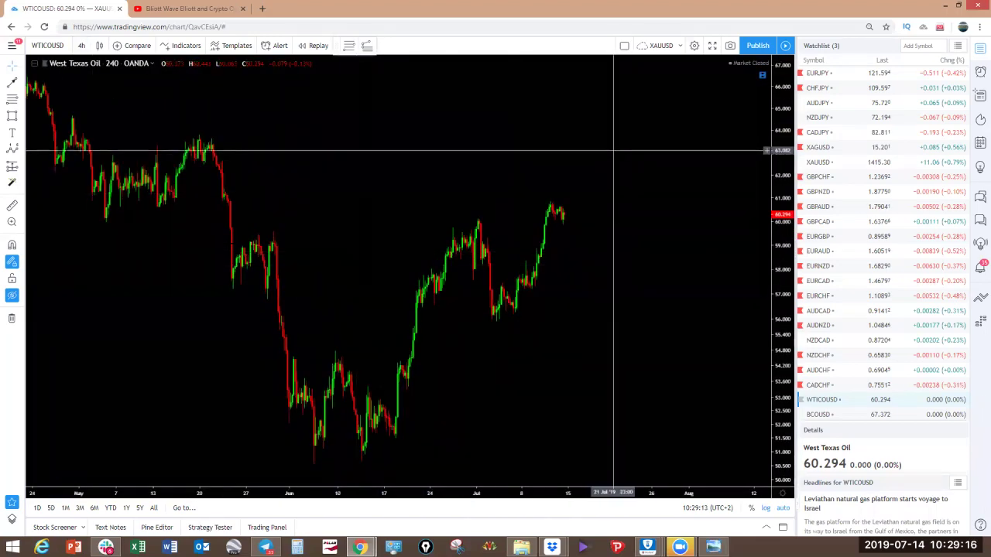
pyautogui.moveTo(553, 209)
pyautogui.mouseDown()
pyautogui.moveTo(569, 213)
pyautogui.moveTo(571, 164)
pyautogui.moveTo(611, 155)
pyautogui.mouseUp()
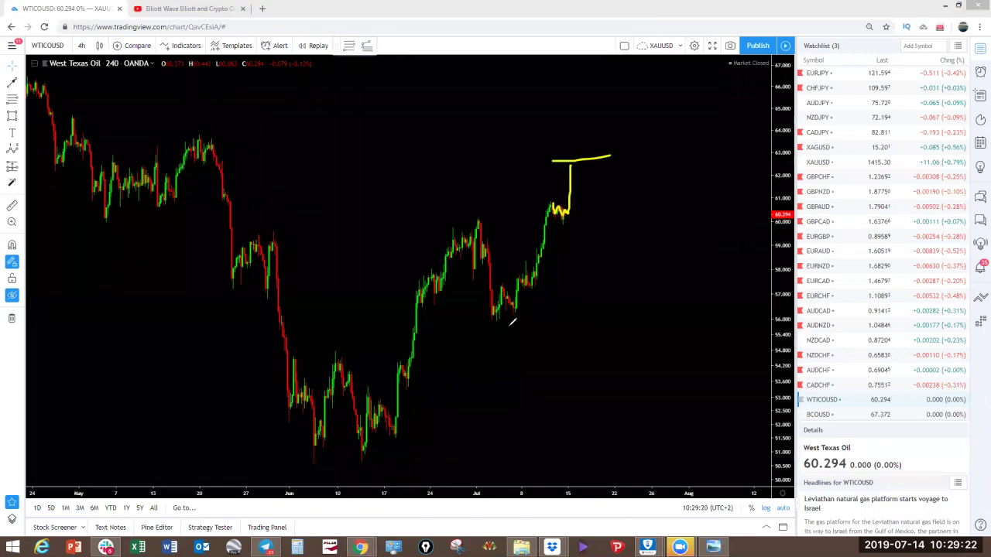